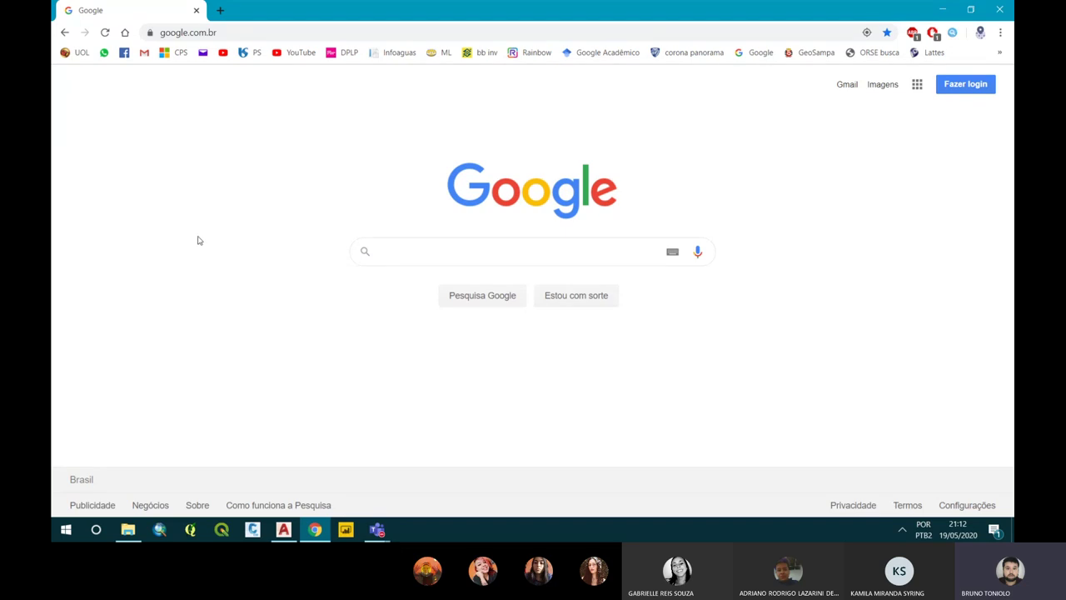
Search Google for 'sweet home 3d' and open the official Sweet Home 3D site.
{"action": "left_click", "coordinate": [380, 252]}
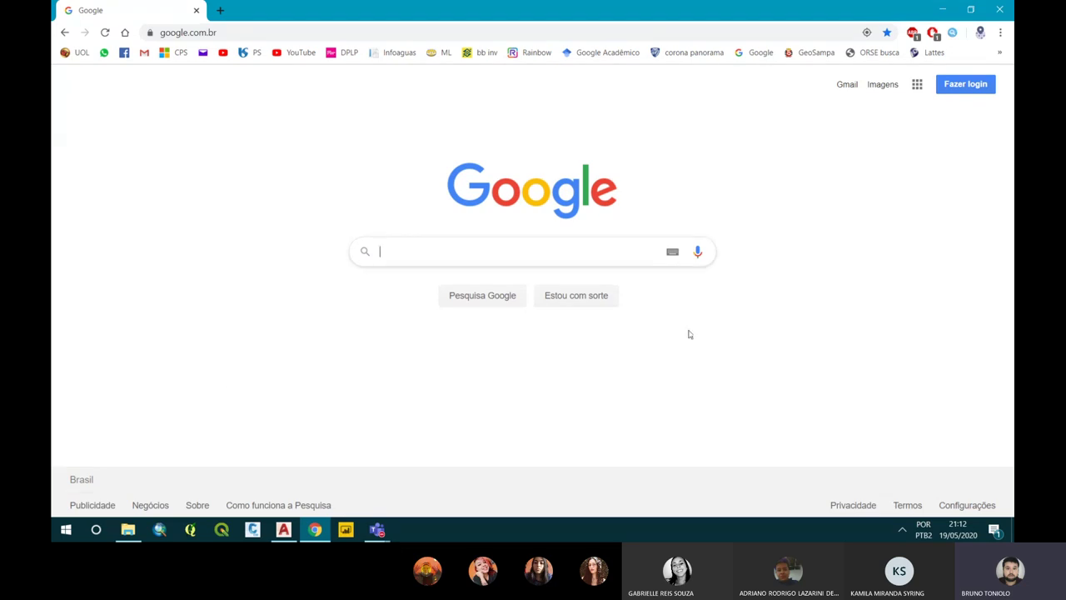
{"action": "type", "text": "s"}
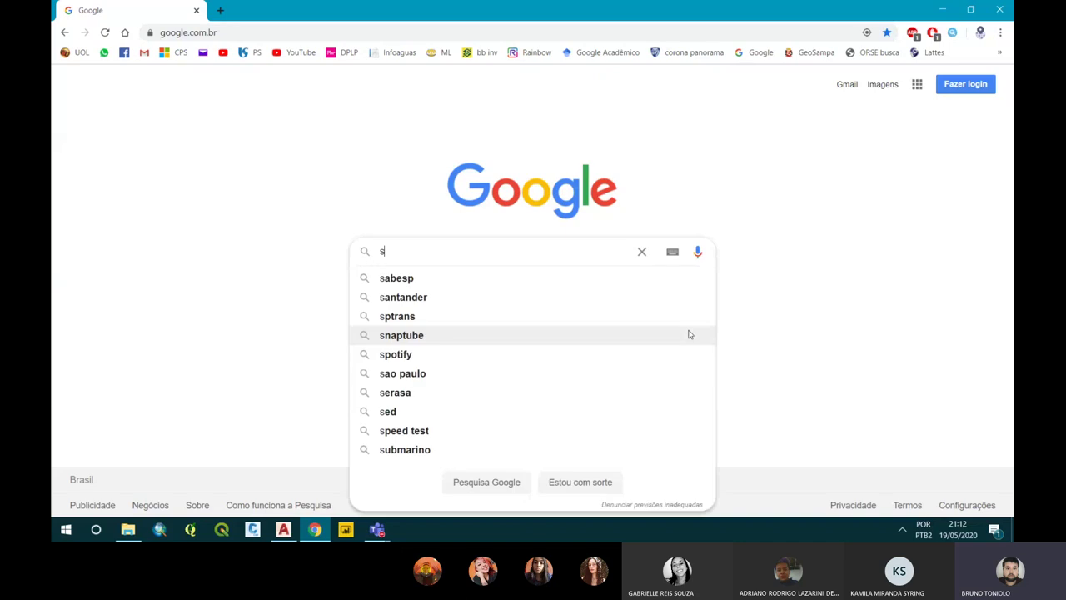
{"action": "type", "text": "w"}
{"action": "type", "text": "eee"}
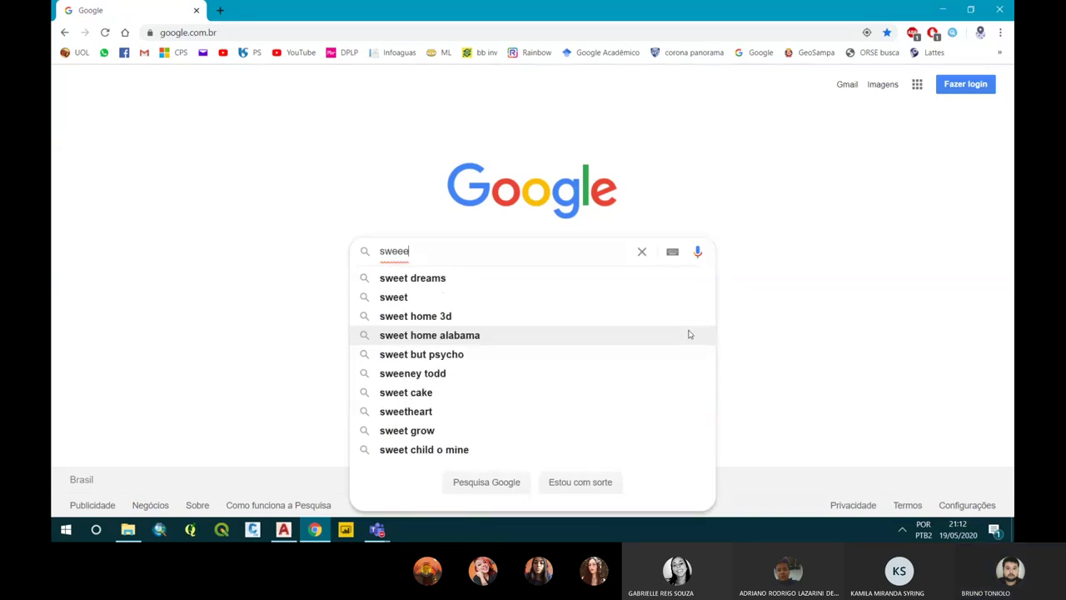
{"action": "type", "text": "t home 3"}
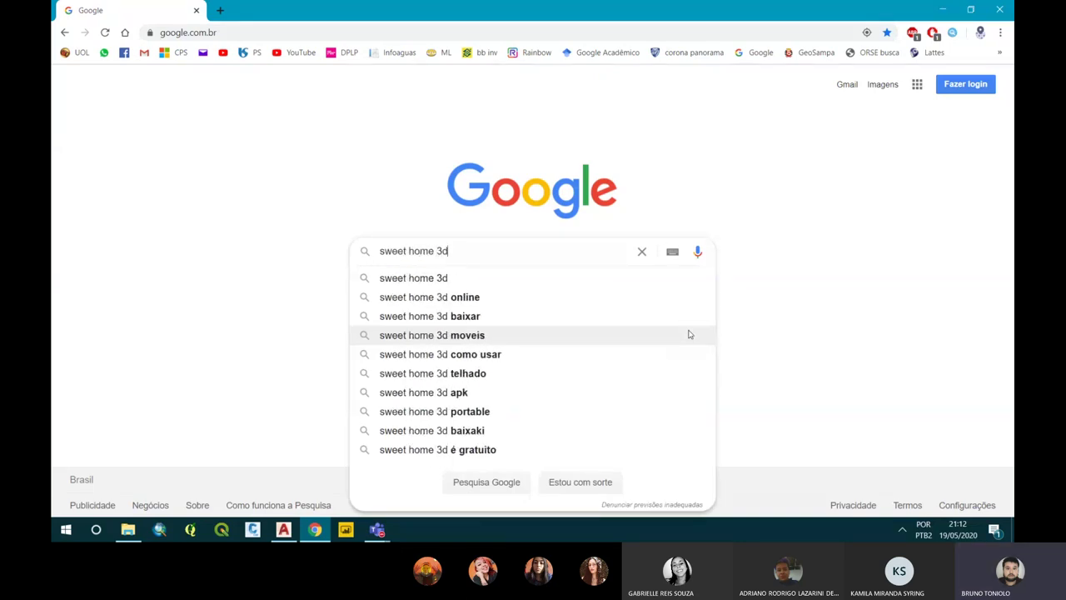
{"action": "type", "text": "d"}
{"action": "key", "text": "Return"}
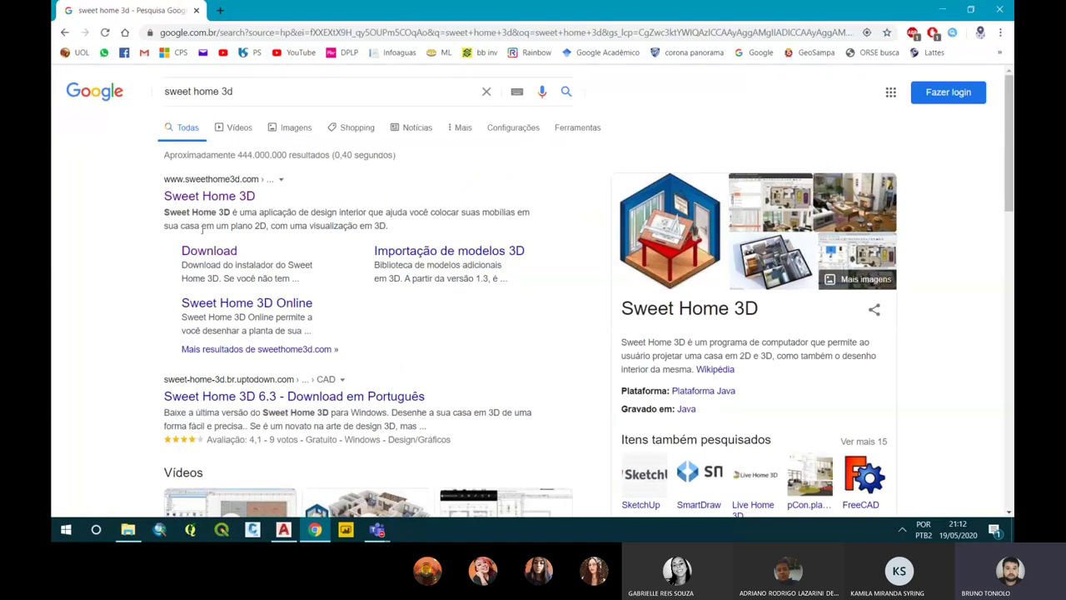
{"action": "left_click", "coordinate": [210, 198]}
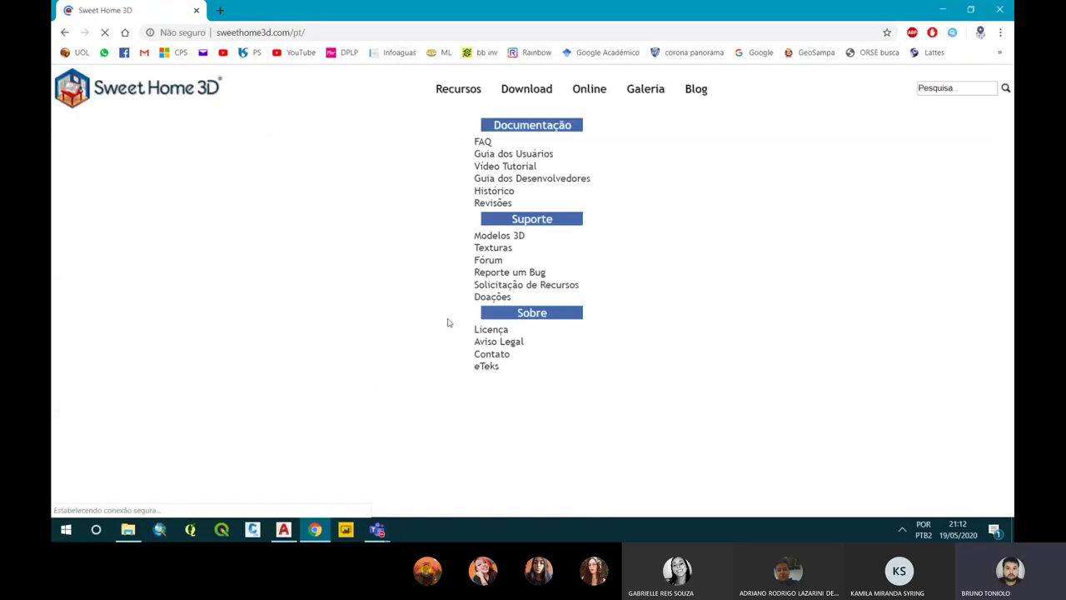
Browse the bedroom, floor-plan, 2D plan, kitchen and garden gallery images, then go to the download page.
{"action": "scroll", "coordinate": [421, 322], "scroll_direction": "down", "scroll_amount": 2}
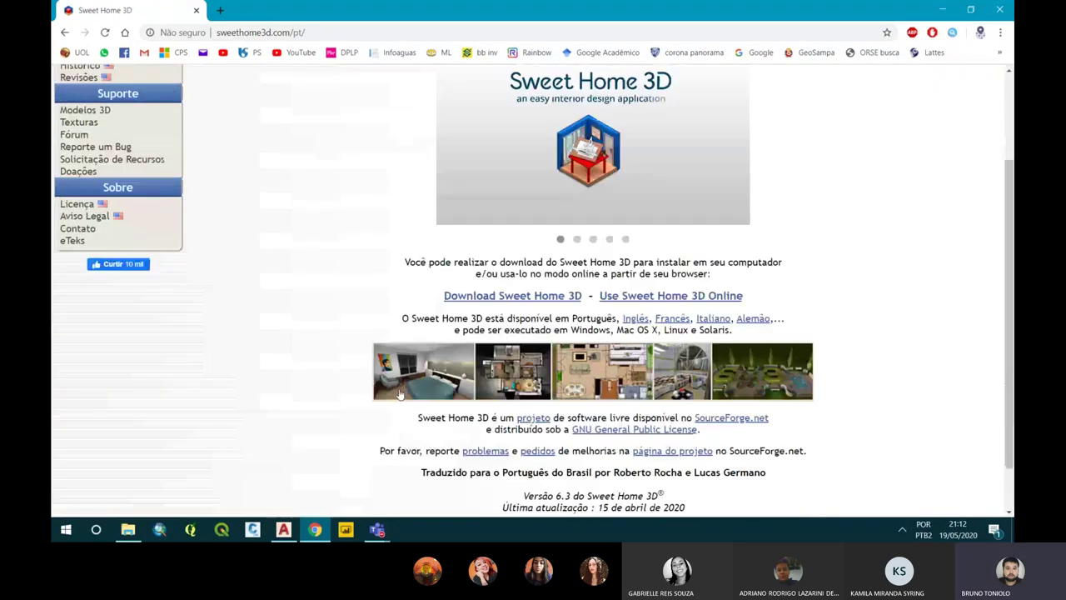
{"action": "left_click", "coordinate": [411, 374]}
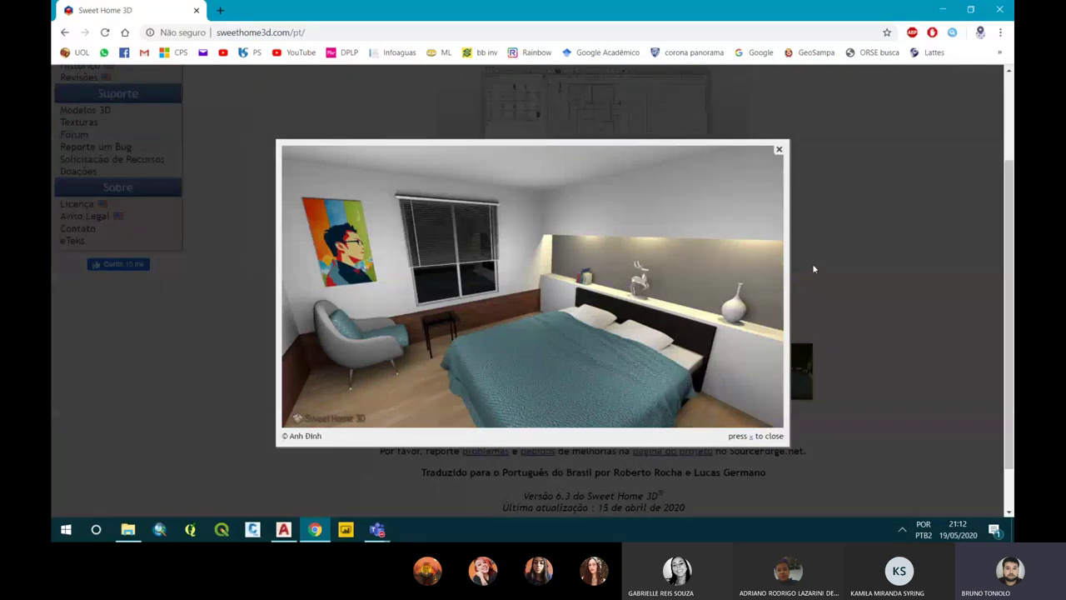
{"action": "left_click", "coordinate": [818, 295]}
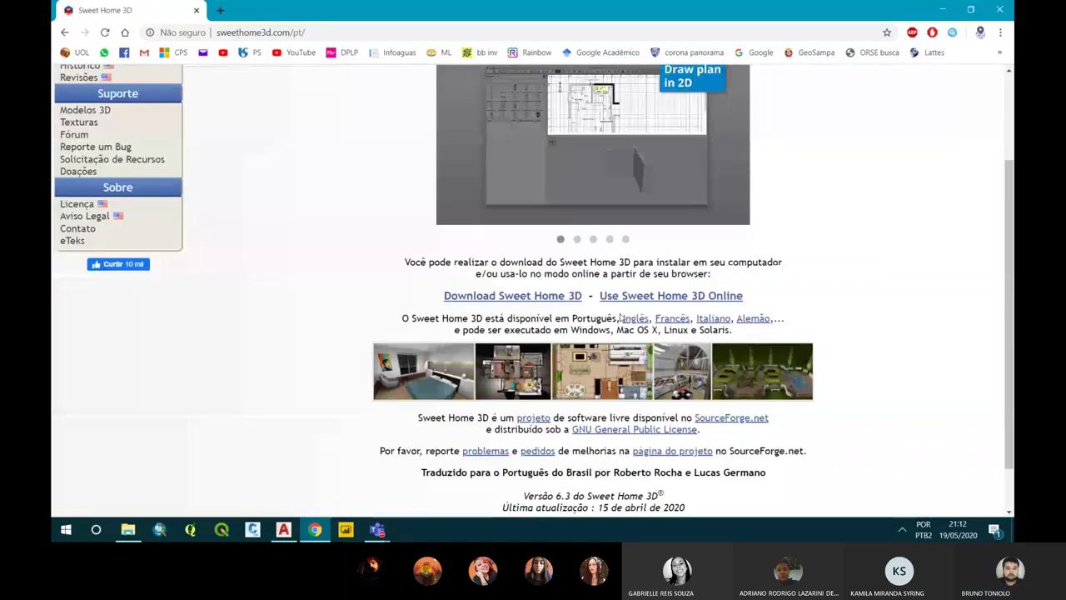
{"action": "left_click", "coordinate": [512, 371]}
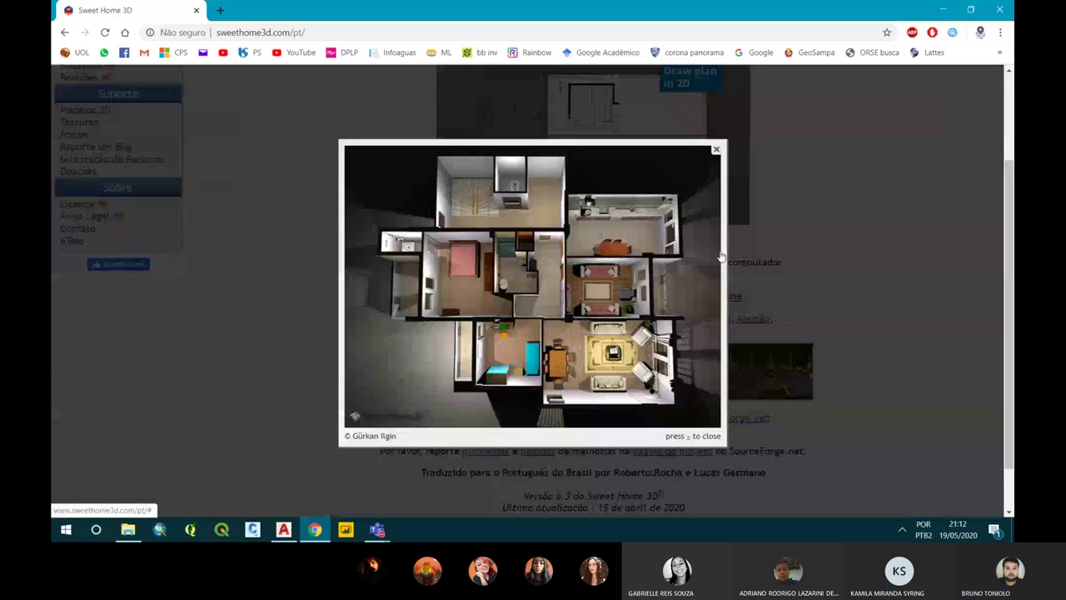
{"action": "left_click", "coordinate": [809, 433]}
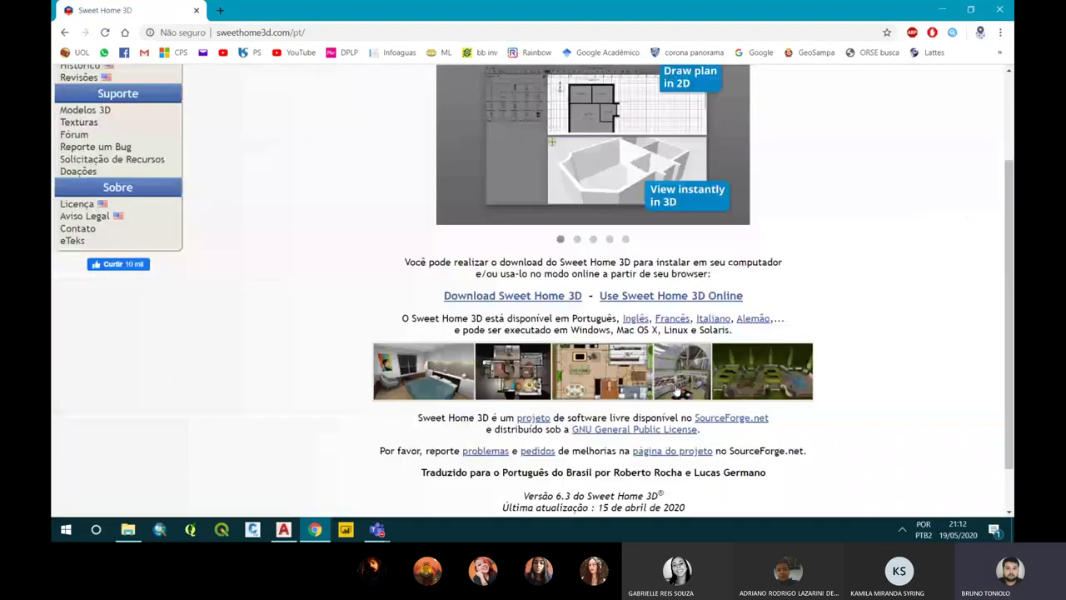
{"action": "left_click", "coordinate": [653, 344]}
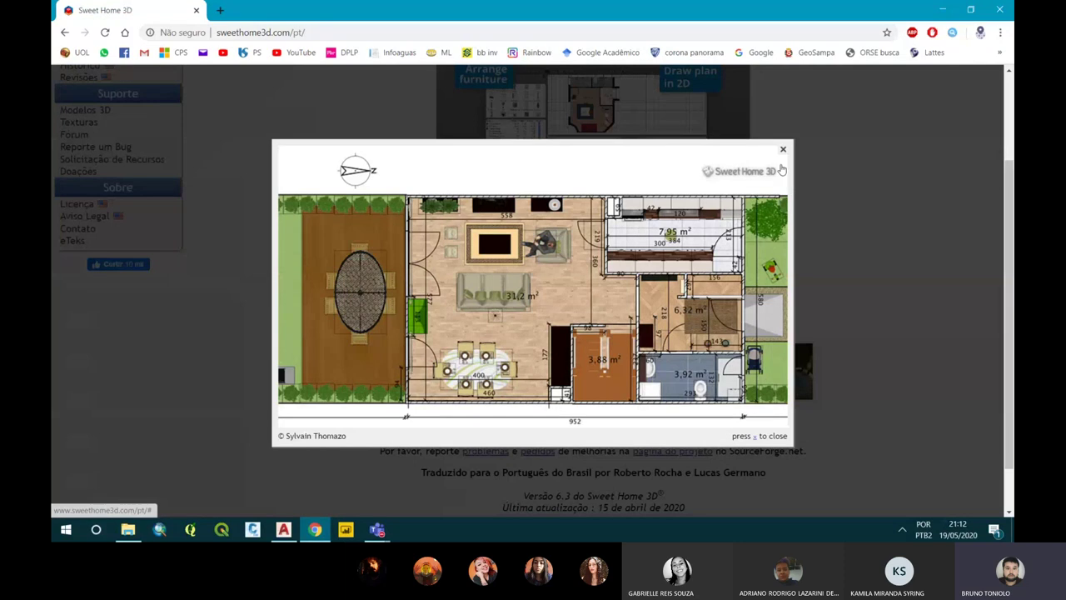
{"action": "left_click", "coordinate": [667, 361]}
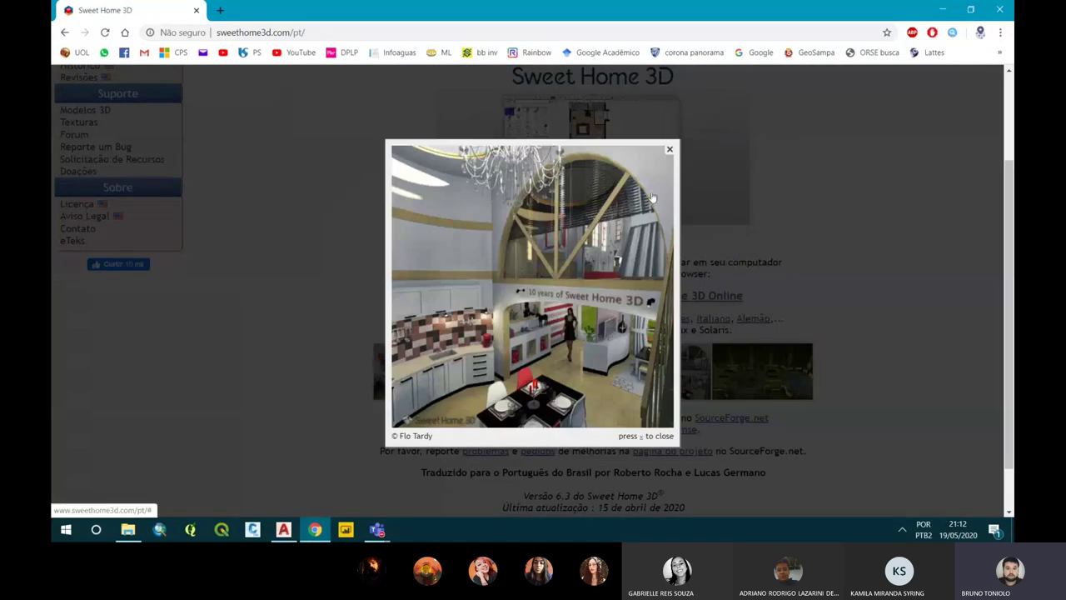
{"action": "left_click", "coordinate": [670, 151]}
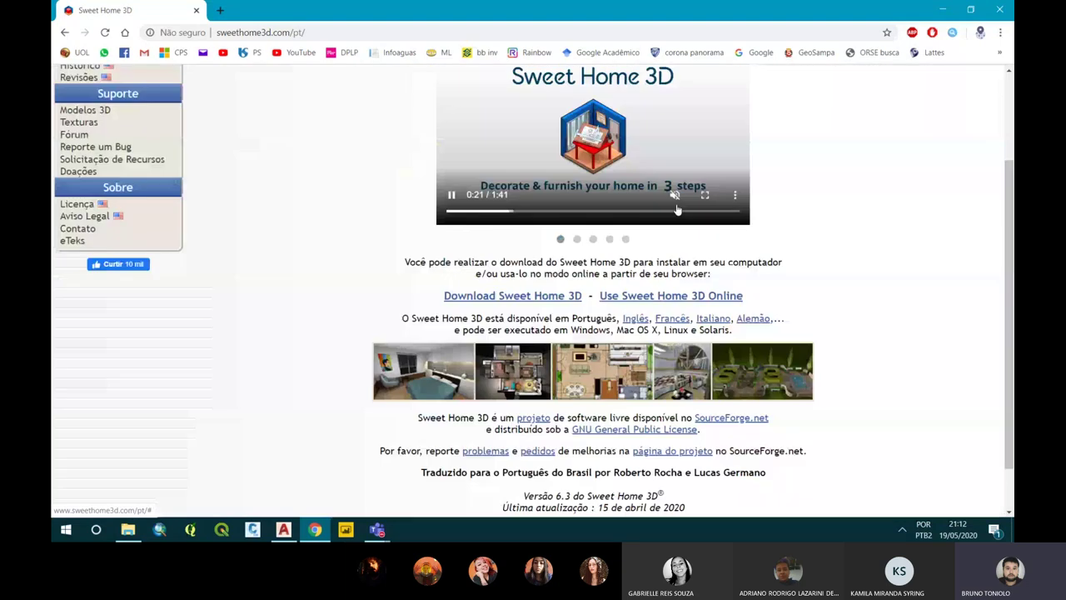
{"action": "left_click", "coordinate": [677, 210]}
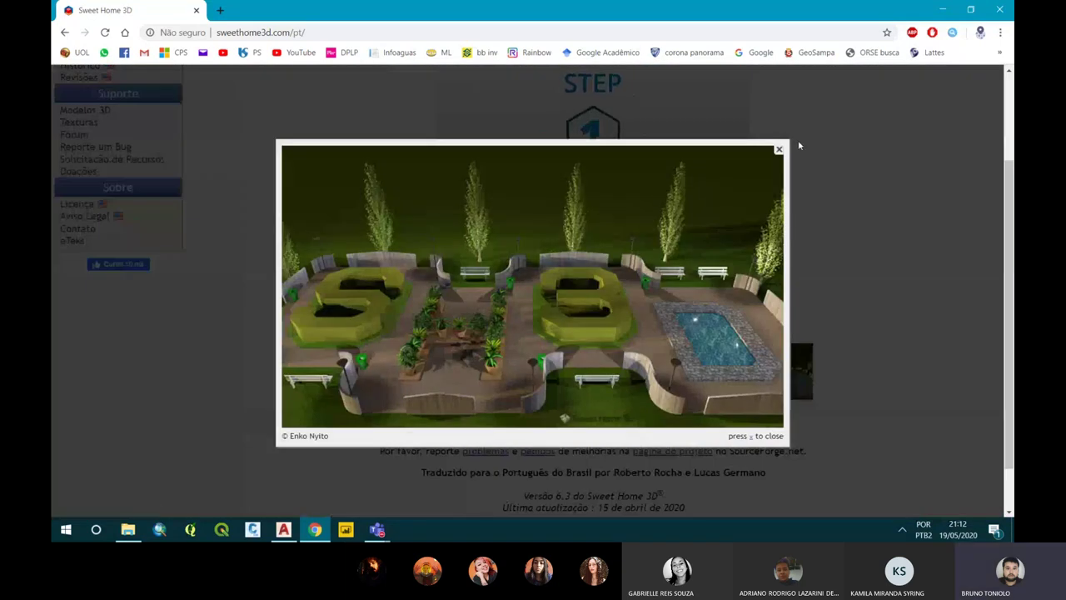
{"action": "left_click", "coordinate": [778, 151]}
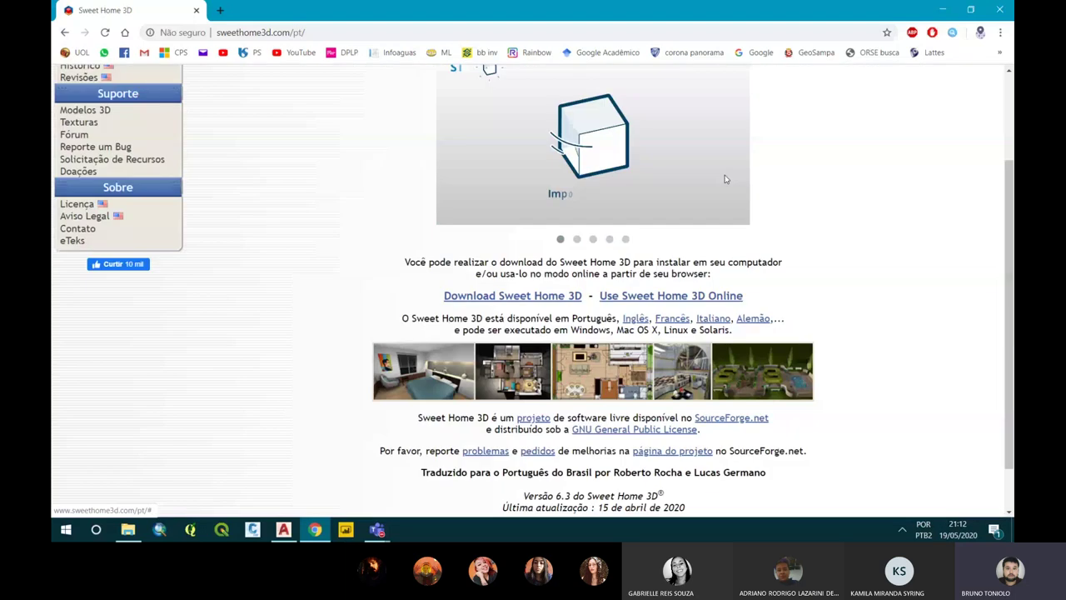
{"action": "left_click", "coordinate": [441, 295]}
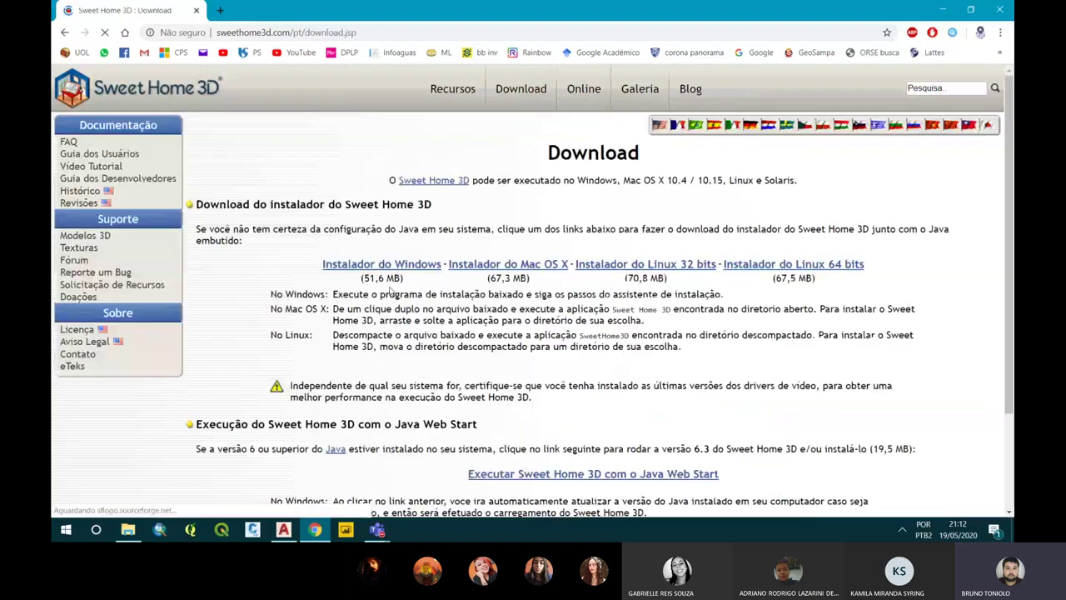
Start and then cancel the SweetHome3D-6.3-windows.exe download, and minimize Chrome to the desktop.
{"action": "left_click", "coordinate": [324, 264]}
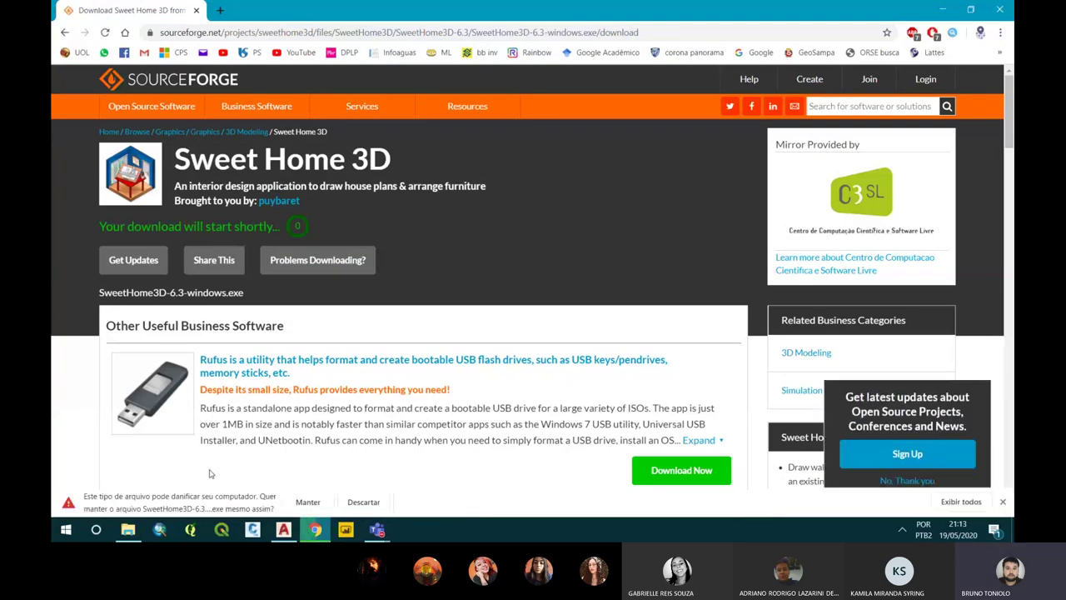
{"action": "left_click", "coordinate": [308, 501]}
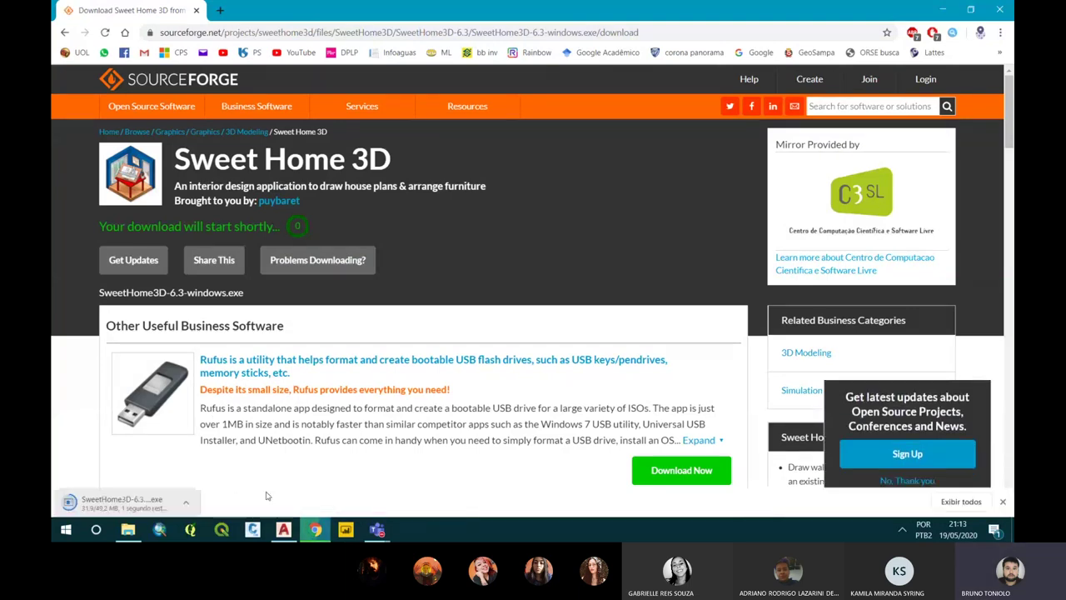
{"action": "left_click", "coordinate": [186, 504]}
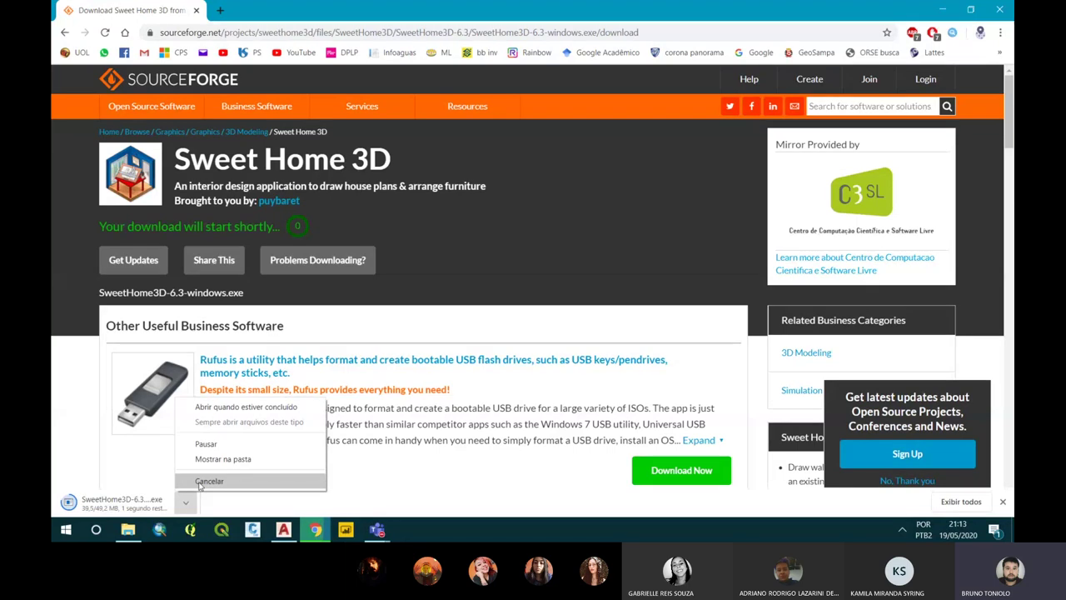
{"action": "left_click", "coordinate": [199, 483]}
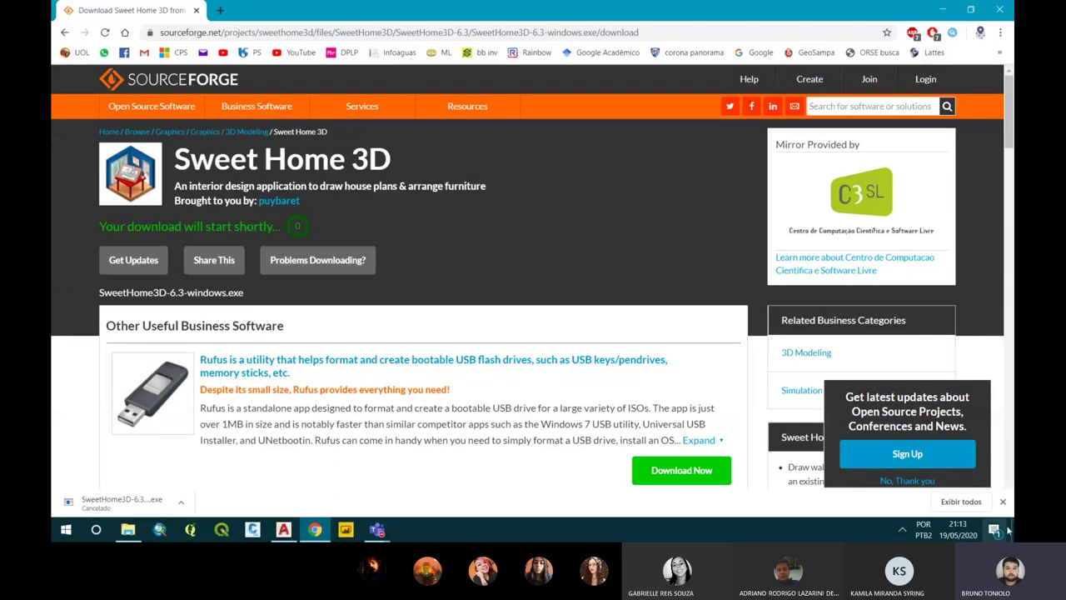
{"action": "left_click", "coordinate": [1009, 530]}
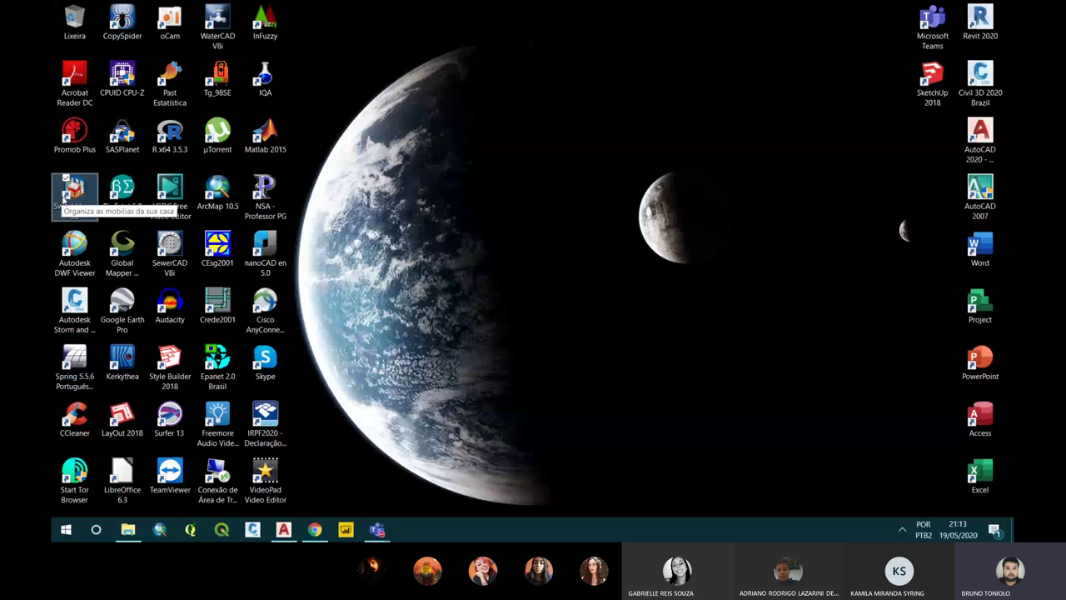
Launch Sweet Home 3D from the desktop, maximize it and dismiss the version 6.3 update notice.
{"action": "double_click", "coordinate": [78, 204]}
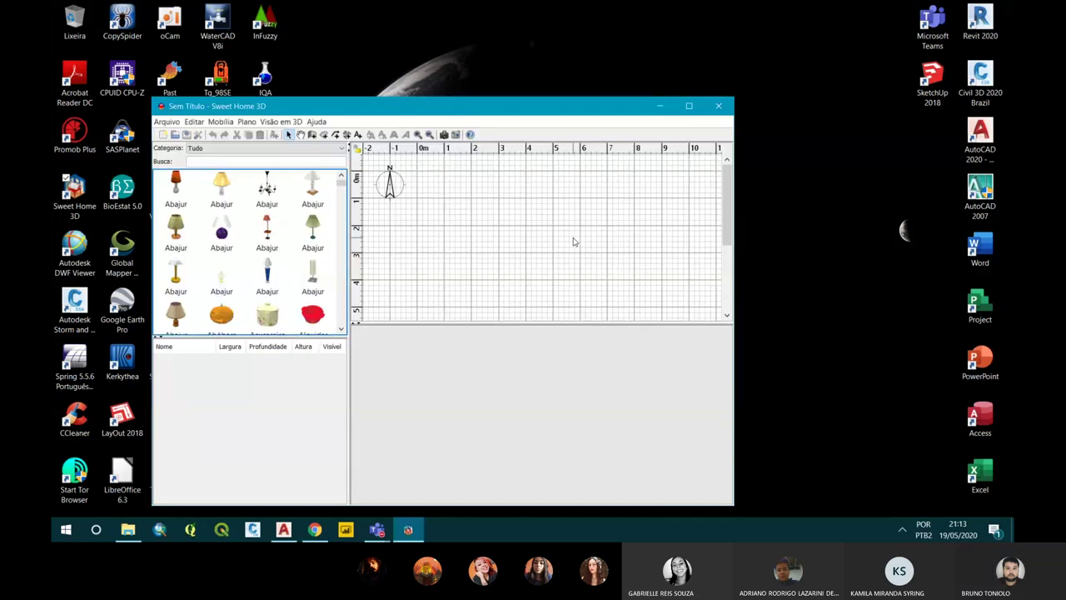
{"action": "left_click", "coordinate": [690, 109]}
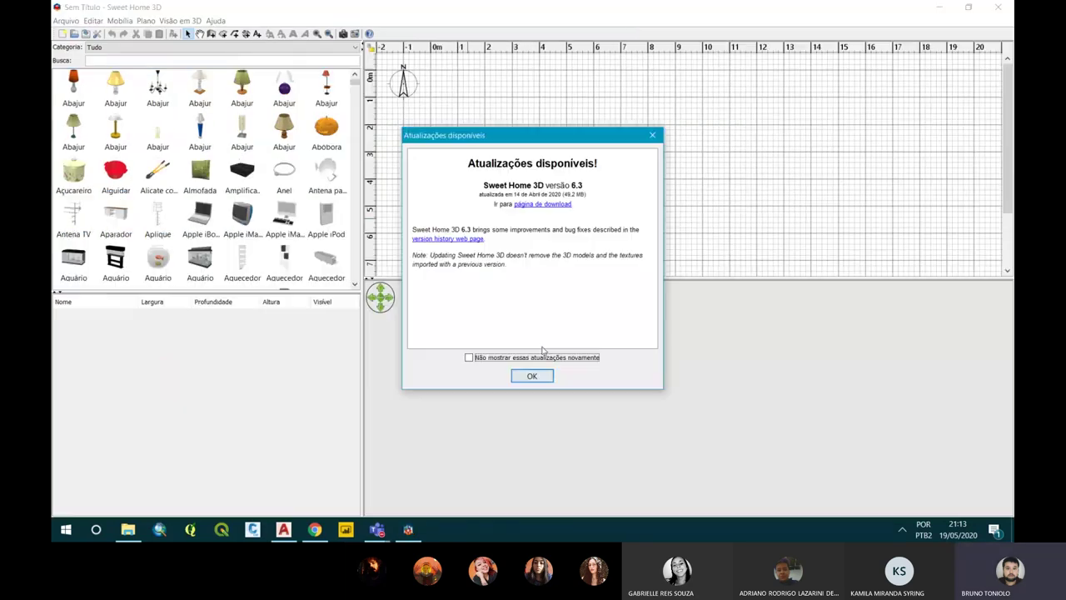
{"action": "left_click", "coordinate": [539, 376]}
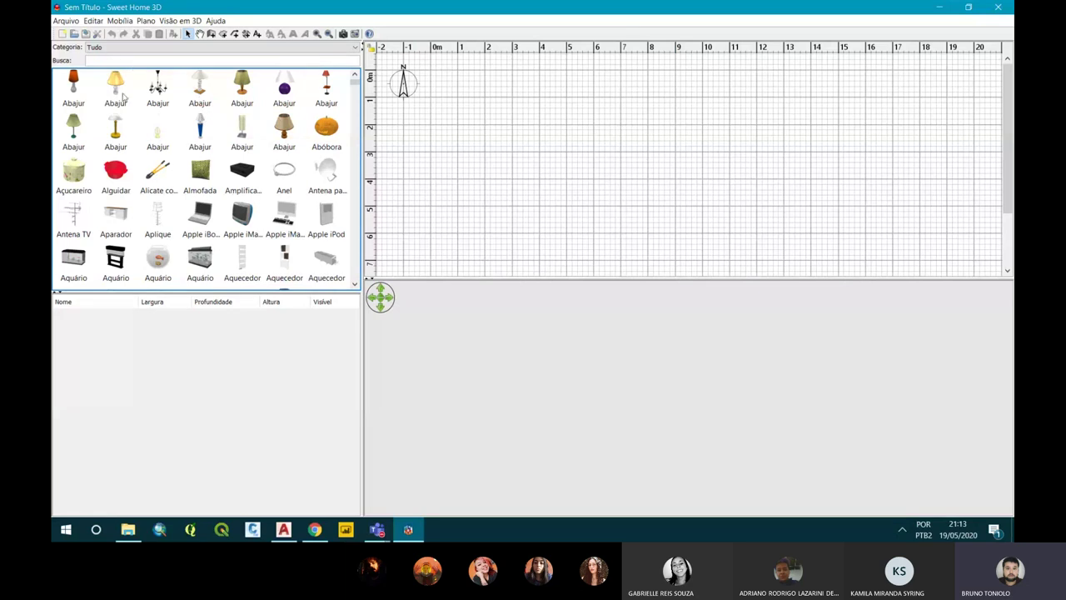
{"action": "left_click", "coordinate": [164, 174]}
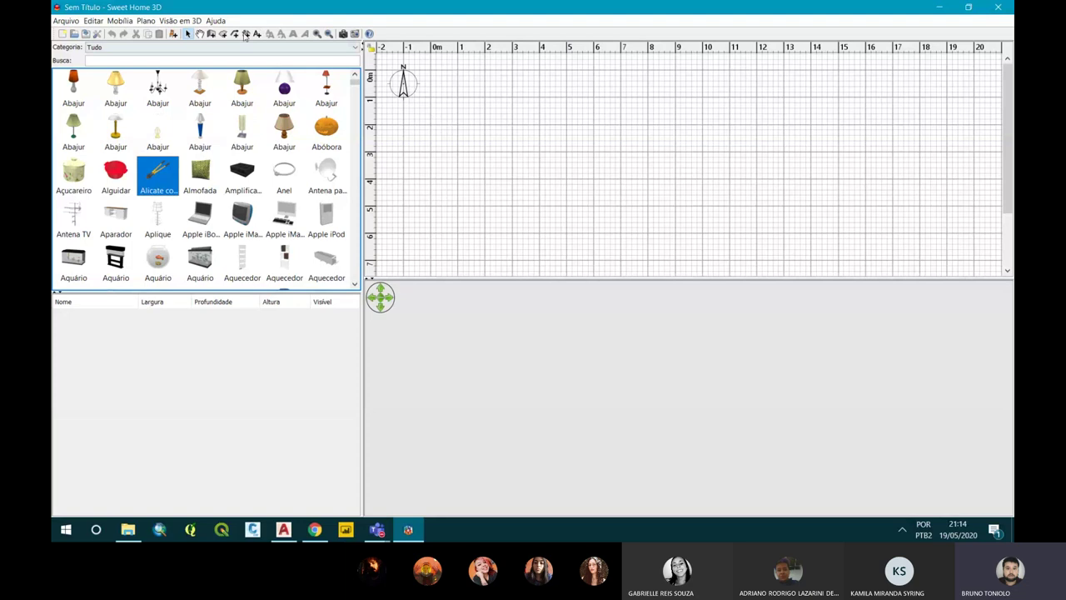
{"action": "left_click", "coordinate": [202, 60]}
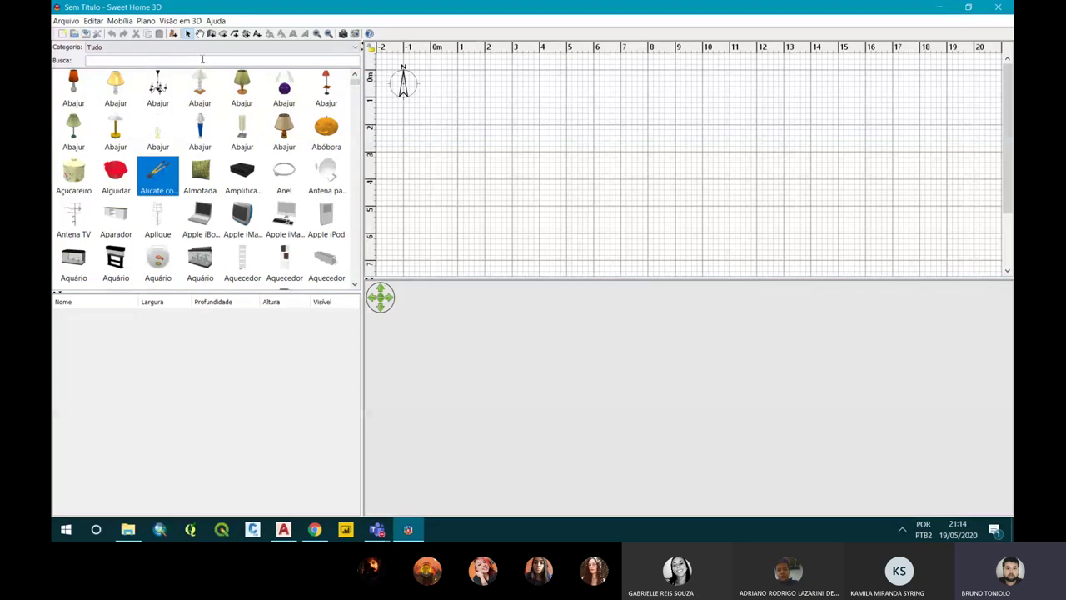
Search the catalogue for 'carro' and place a Sedan near the plan's centre.
{"action": "type", "text": "carro"}
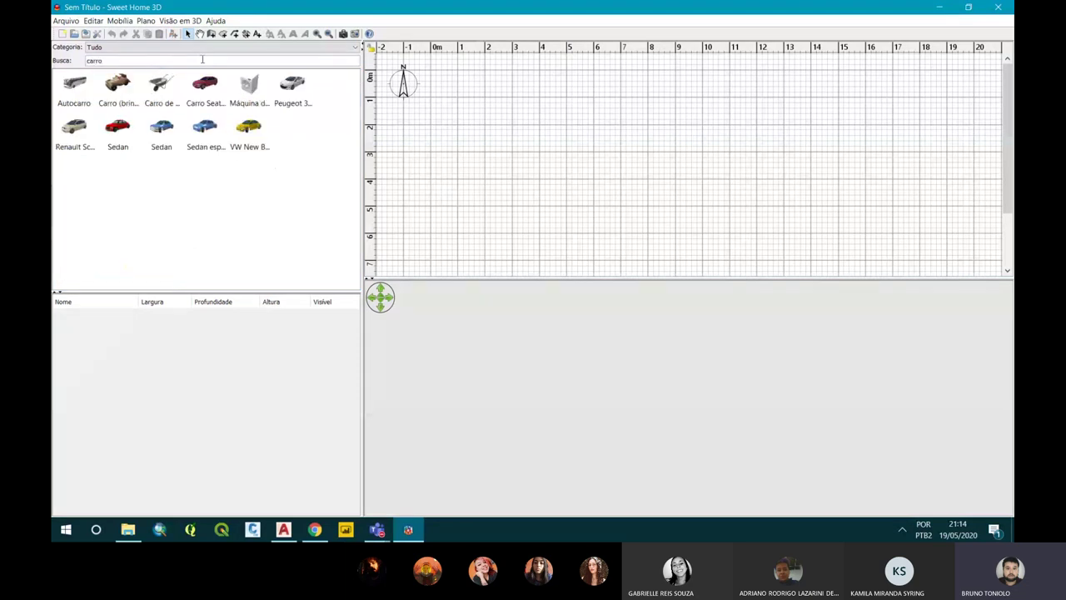
{"action": "left_click_drag", "start_coordinate": [164, 133], "coordinate": [609, 129]}
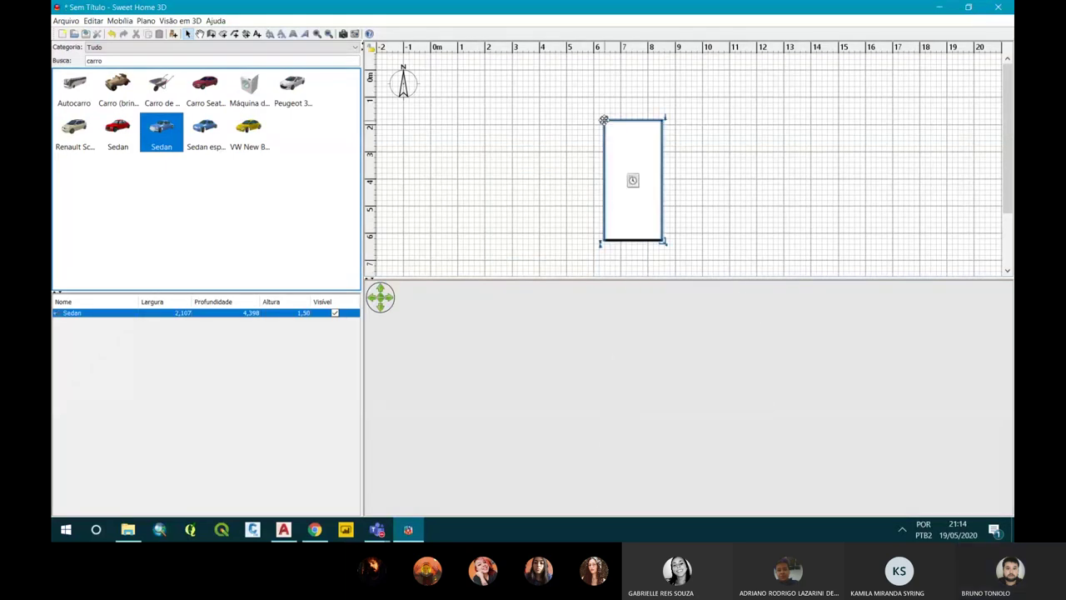
{"action": "left_click", "coordinate": [702, 197]}
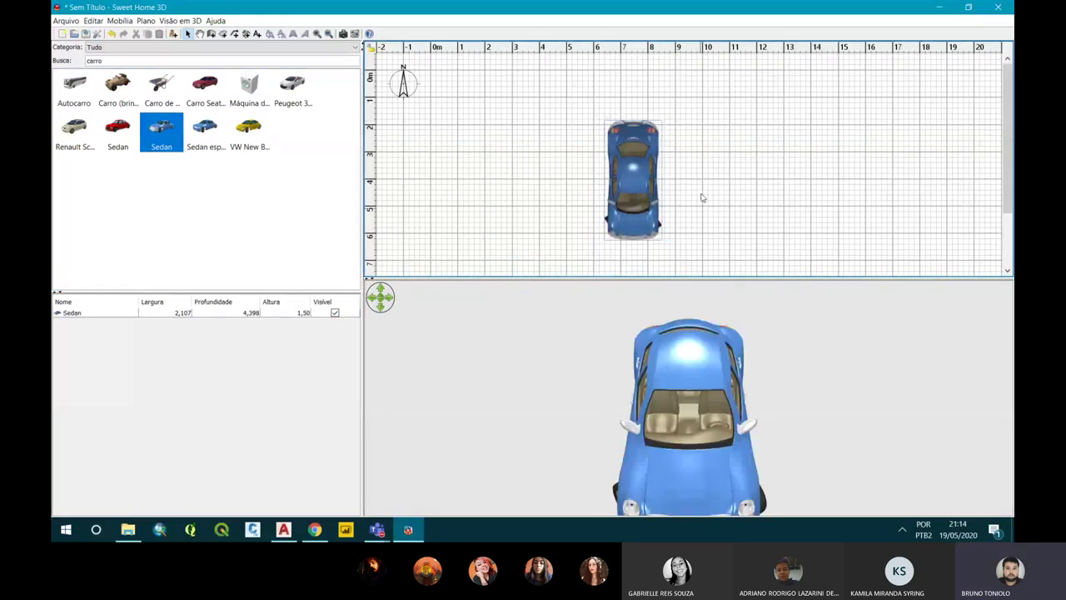
{"action": "left_click", "coordinate": [671, 157]}
{"action": "left_click", "coordinate": [684, 162]}
Orbit the 3D view around the Sedan to see it from the rear.
{"action": "left_click", "coordinate": [718, 395]}
{"action": "mouse_move", "coordinate": [718, 395]}
{"action": "left_mouse_down"}
{"action": "mouse_move", "coordinate": [644, 373]}
{"action": "mouse_move", "coordinate": [729, 392]}
{"action": "mouse_move", "coordinate": [466, 384]}
{"action": "mouse_move", "coordinate": [618, 356]}
{"action": "left_mouse_up"}
{"action": "scroll", "coordinate": [650, 392], "scroll_direction": "up", "scroll_amount": 5}
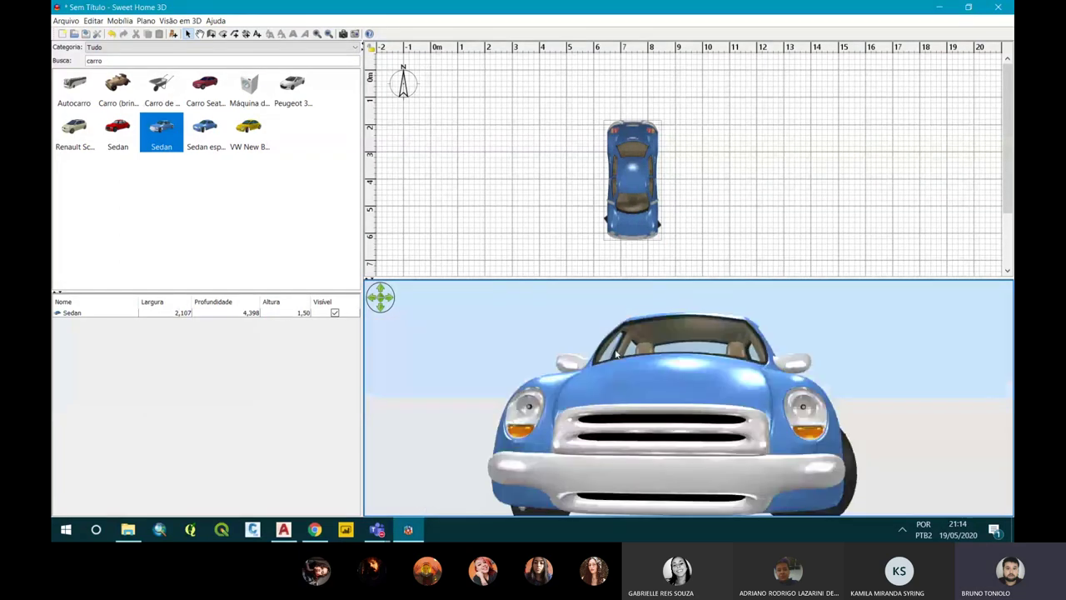
{"action": "scroll", "coordinate": [617, 356], "scroll_direction": "down", "scroll_amount": 3}
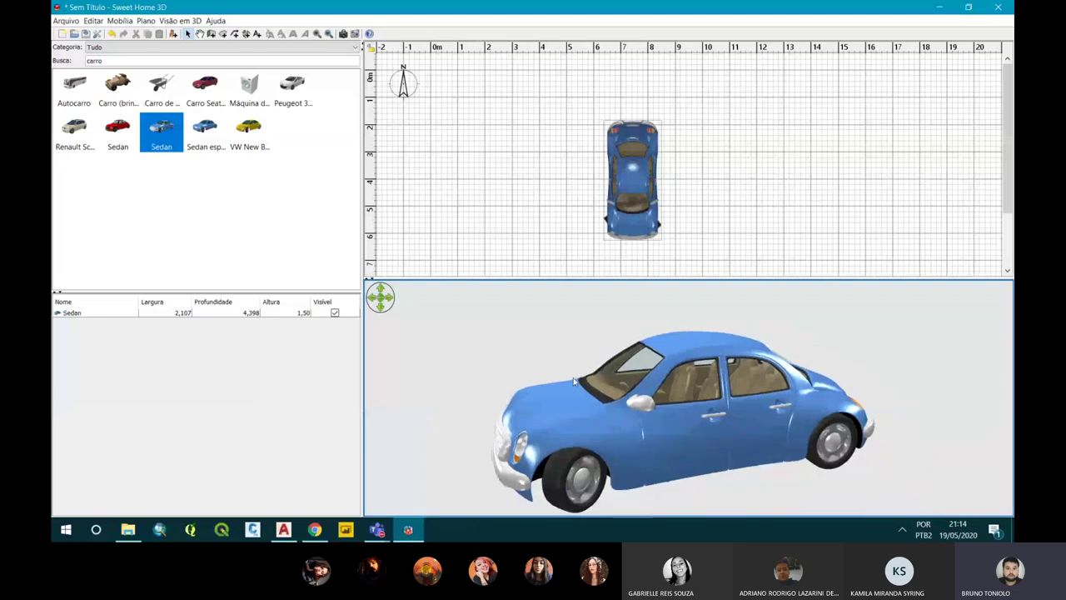
{"action": "mouse_move", "coordinate": [602, 338]}
{"action": "left_mouse_down"}
{"action": "mouse_move", "coordinate": [749, 338]}
{"action": "mouse_move", "coordinate": [634, 374]}
{"action": "mouse_move", "coordinate": [687, 403]}
{"action": "mouse_move", "coordinate": [800, 400]}
{"action": "left_mouse_up"}
Rotate the Sedan 90°, enlarge it to 2,42 by 4,56, then delete it.
{"action": "left_click", "coordinate": [621, 155]}
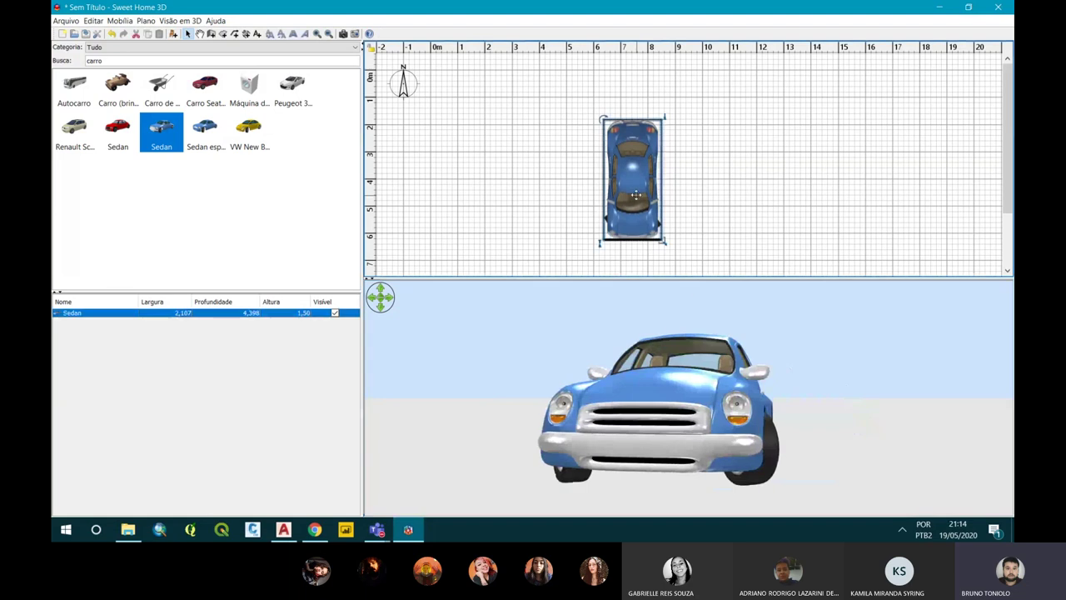
{"action": "left_click", "coordinate": [668, 247]}
{"action": "left_click", "coordinate": [663, 243]}
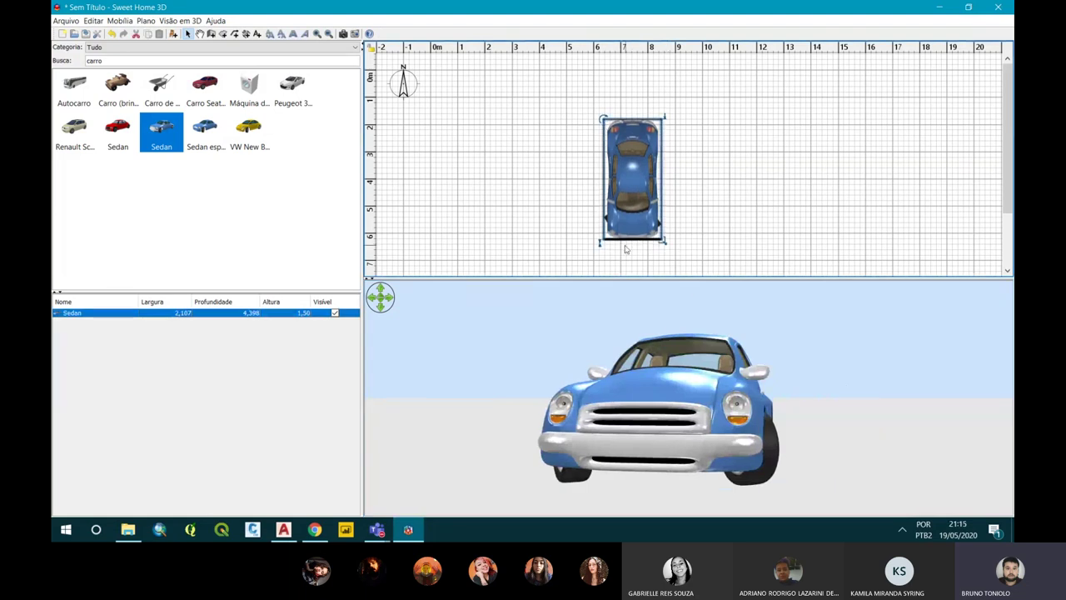
{"action": "left_click", "coordinate": [668, 246]}
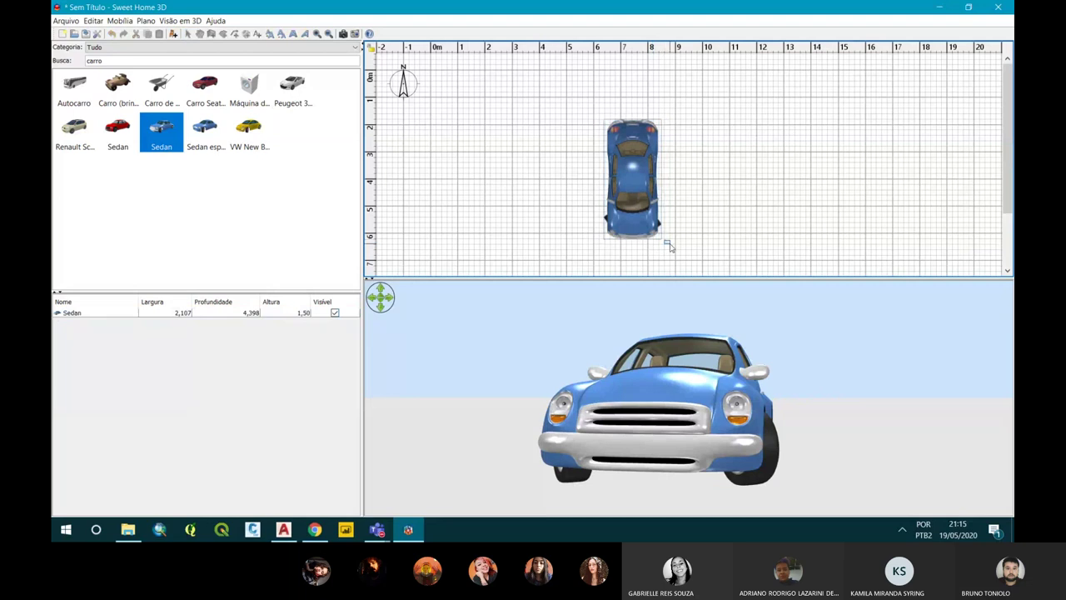
{"action": "left_click", "coordinate": [653, 241]}
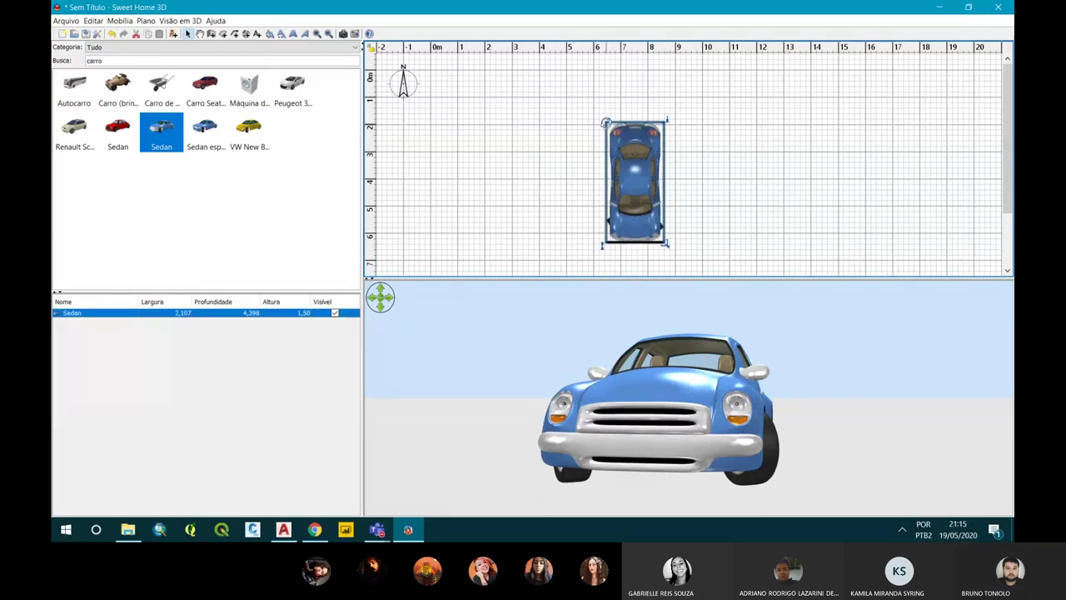
{"action": "left_click_drag", "start_coordinate": [606, 121], "coordinate": [740, 142]}
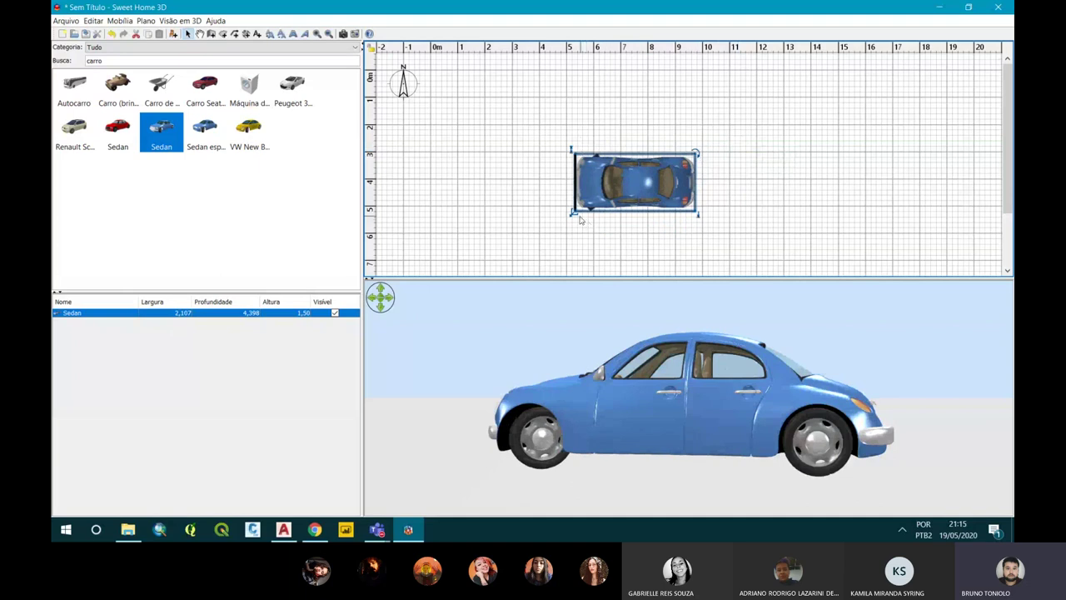
{"action": "mouse_move", "coordinate": [573, 214]}
{"action": "left_mouse_down"}
{"action": "mouse_move", "coordinate": [516, 247]}
{"action": "mouse_move", "coordinate": [570, 221]}
{"action": "left_mouse_up"}
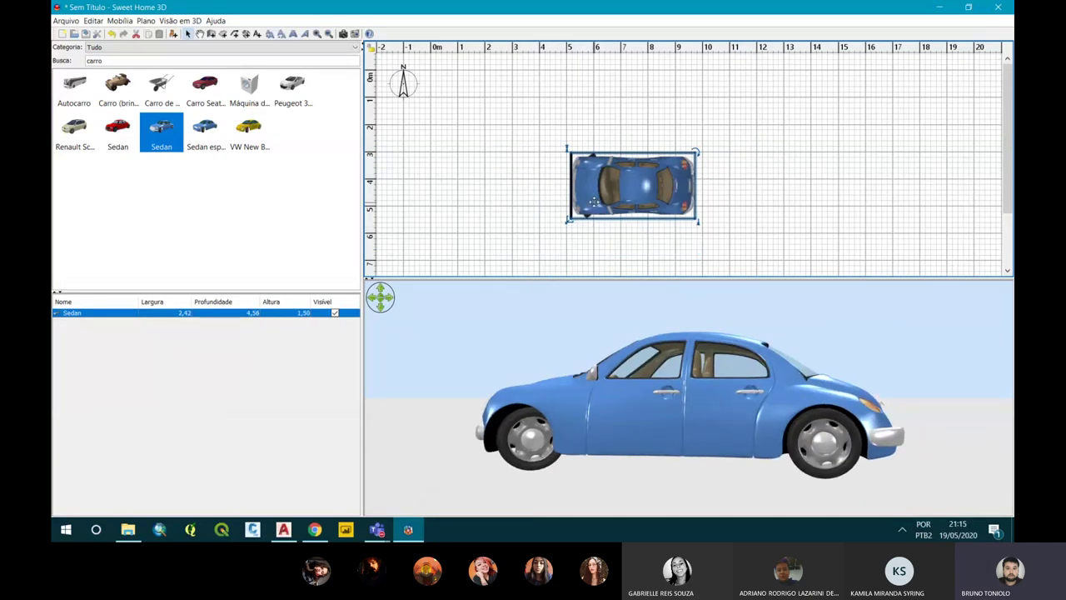
{"action": "key", "text": "Delete"}
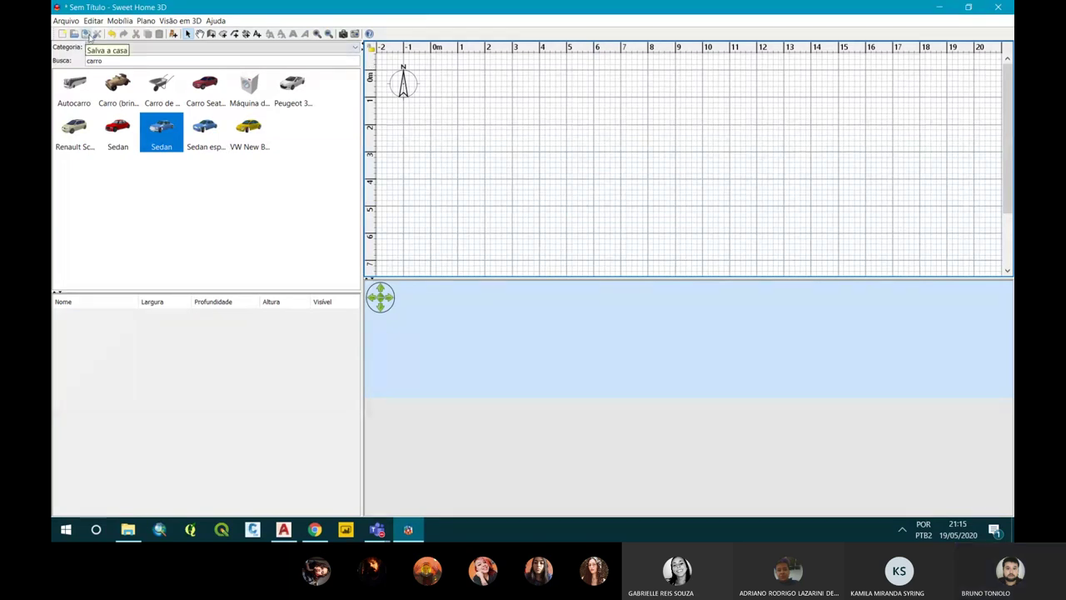
Save the empty project as escritorio.sh3d in Downloads, overwriting the existing file.
{"action": "left_click", "coordinate": [74, 24]}
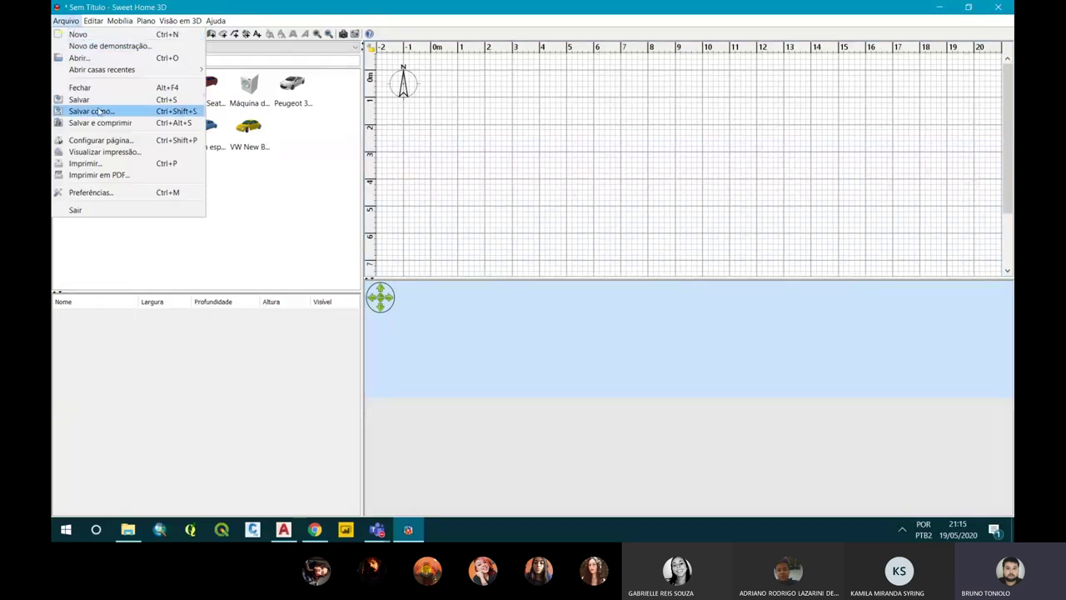
{"action": "key", "text": "Escape"}
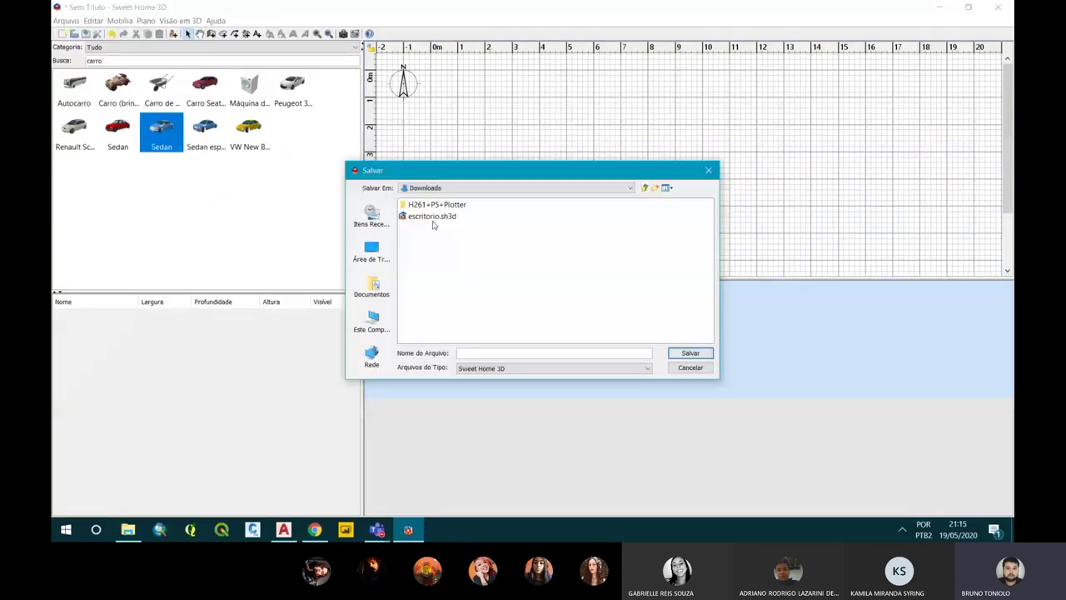
{"action": "left_click", "coordinate": [432, 217]}
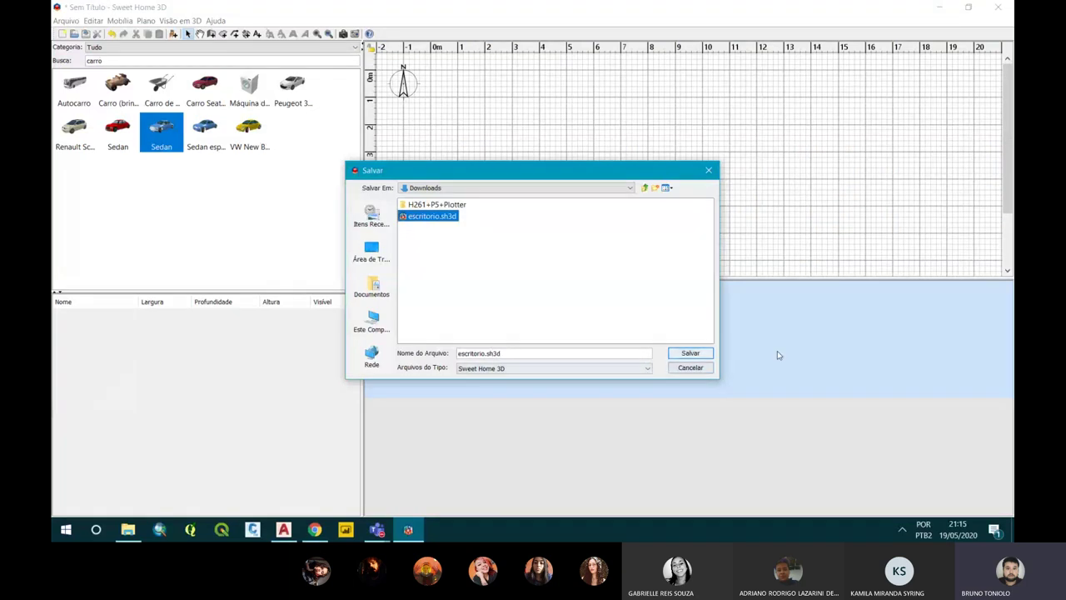
{"action": "left_click", "coordinate": [690, 353]}
{"action": "left_click", "coordinate": [517, 291]}
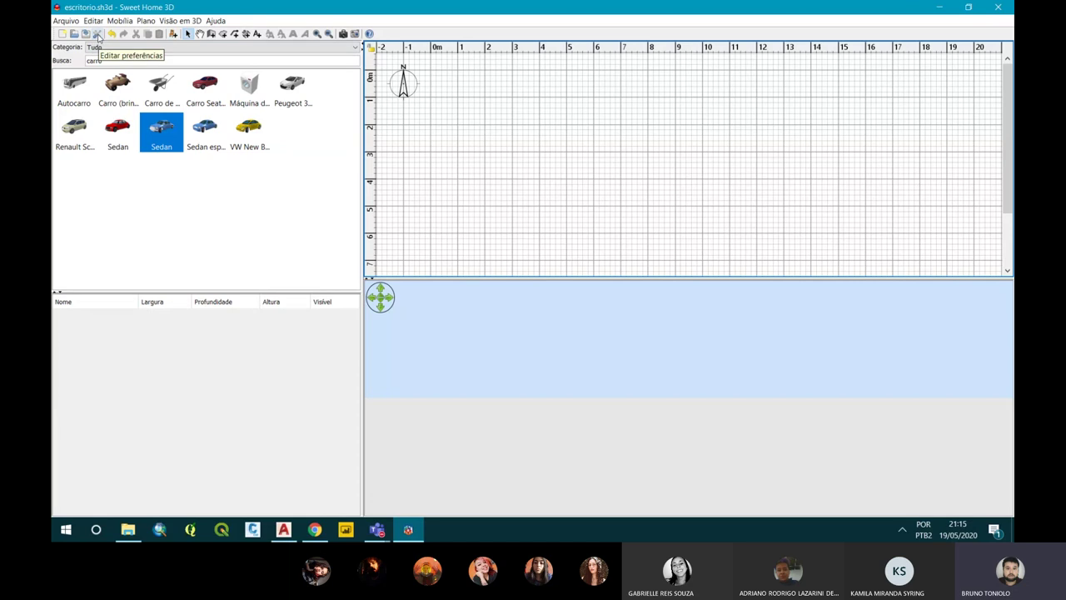
{"action": "left_click", "coordinate": [98, 35]}
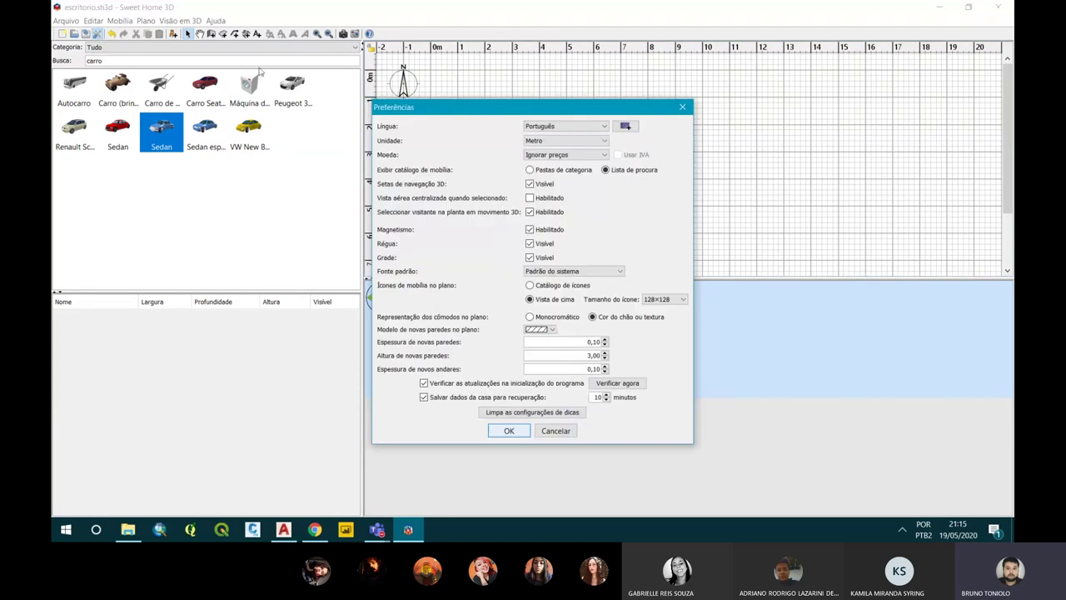
{"action": "left_click", "coordinate": [566, 126]}
{"action": "left_click", "coordinate": [566, 126]}
{"action": "double_click", "coordinate": [590, 341]}
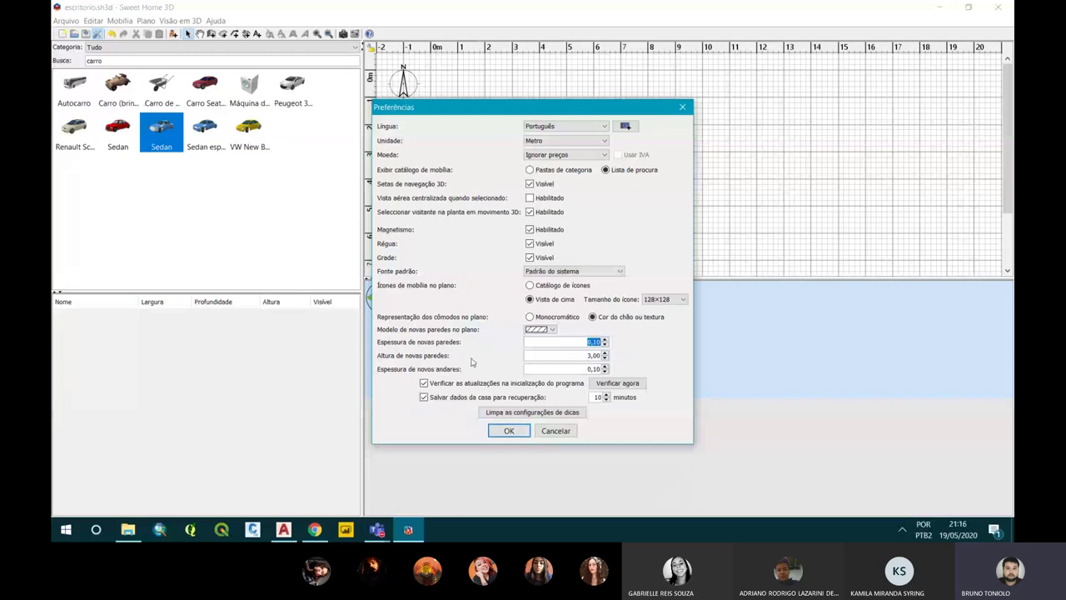
{"action": "double_click", "coordinate": [593, 356]}
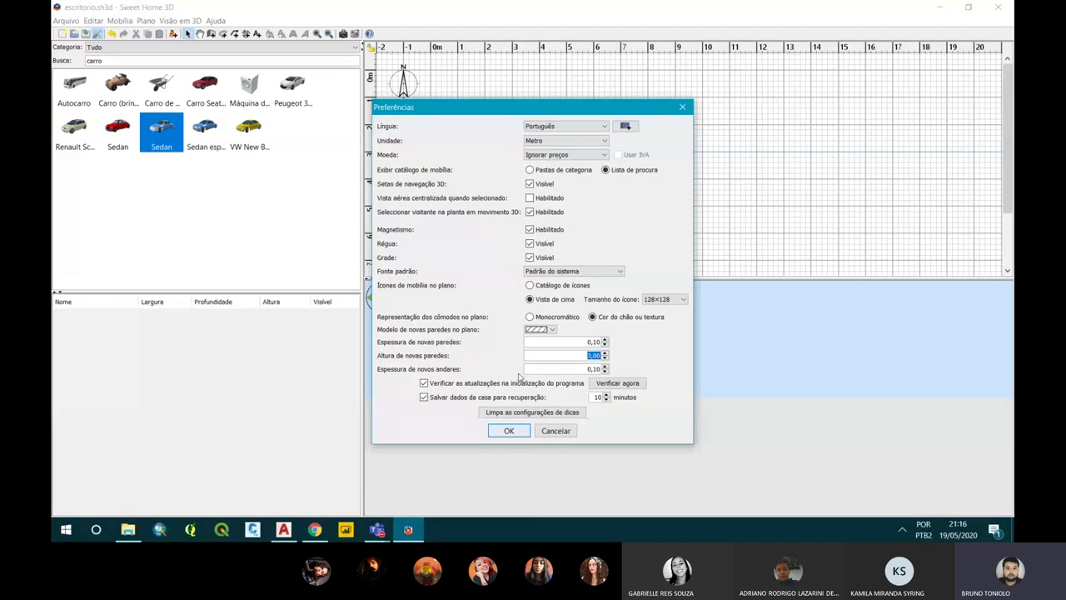
{"action": "key", "text": "Tab"}
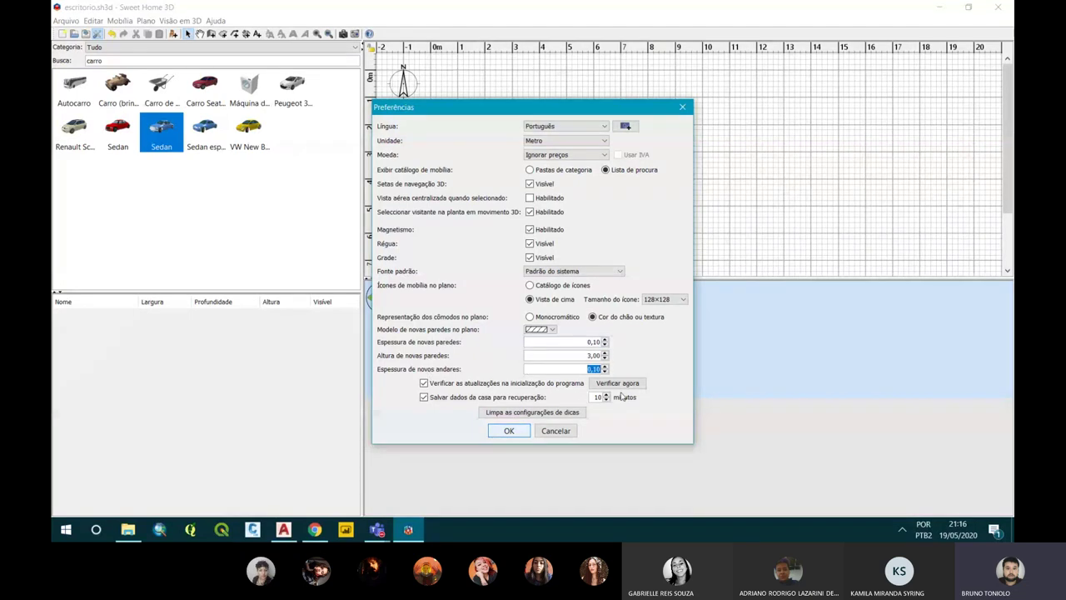
{"action": "left_click", "coordinate": [555, 141]}
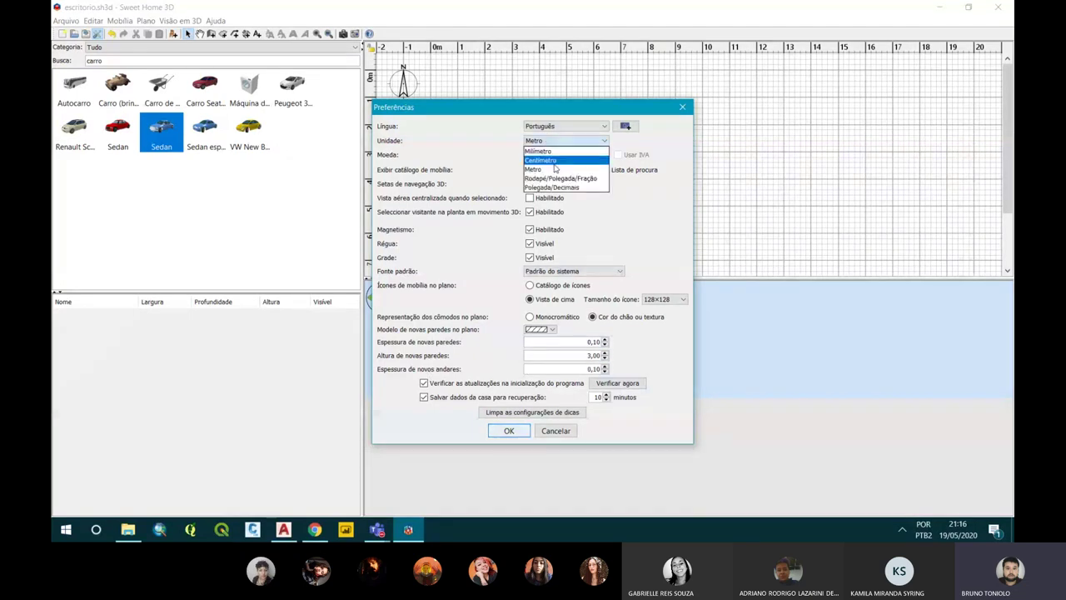
{"action": "left_click", "coordinate": [492, 431]}
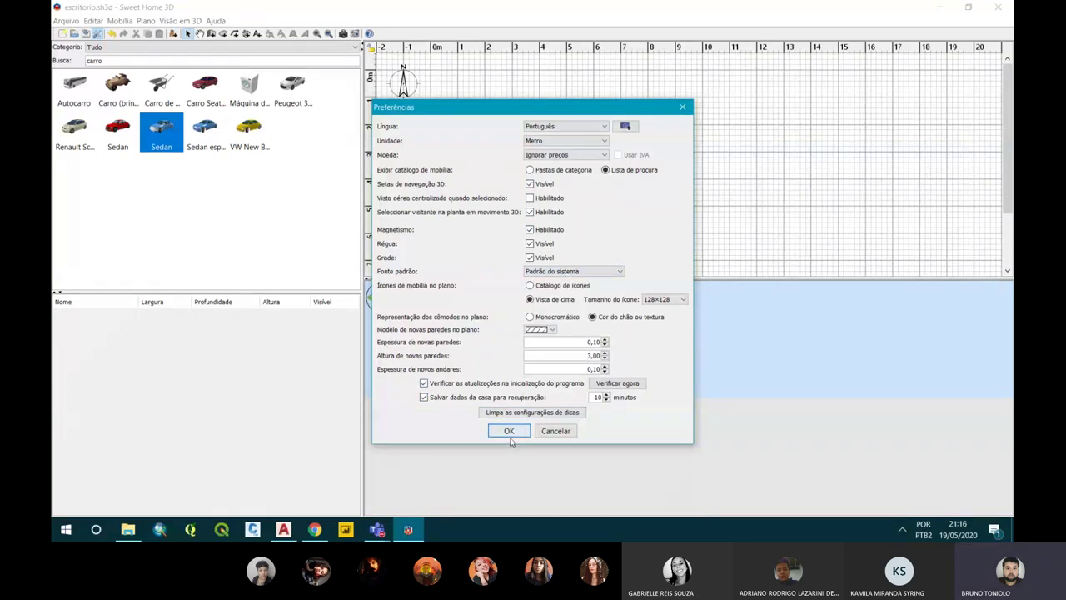
{"action": "left_click", "coordinate": [511, 438]}
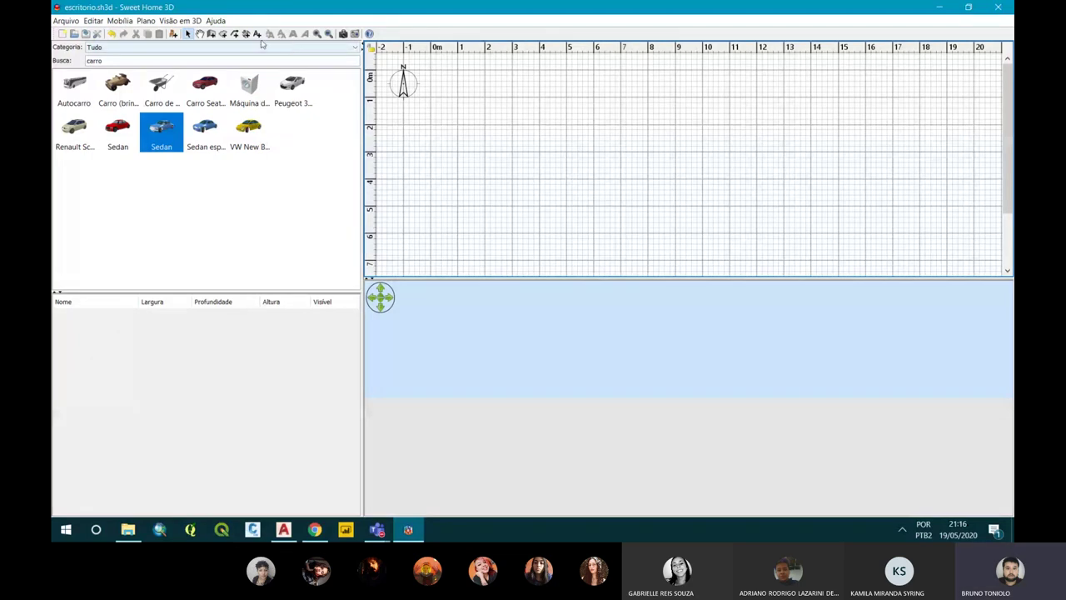
Enter wall drawing, discard a trial diagonal wall, and begin the room's top wall.
{"action": "left_click", "coordinate": [214, 35]}
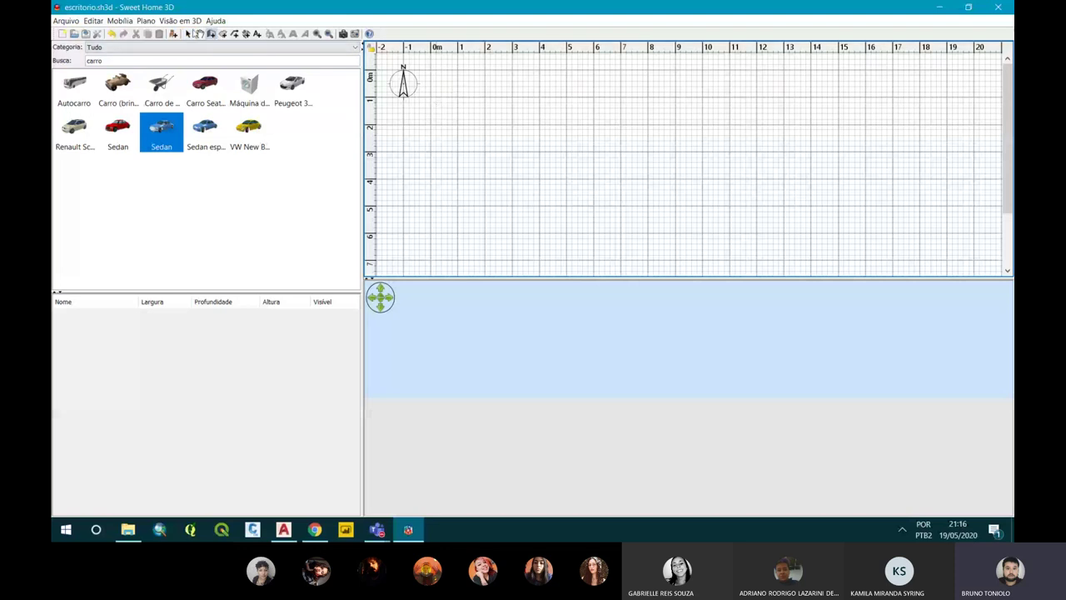
{"action": "left_click", "coordinate": [464, 95]}
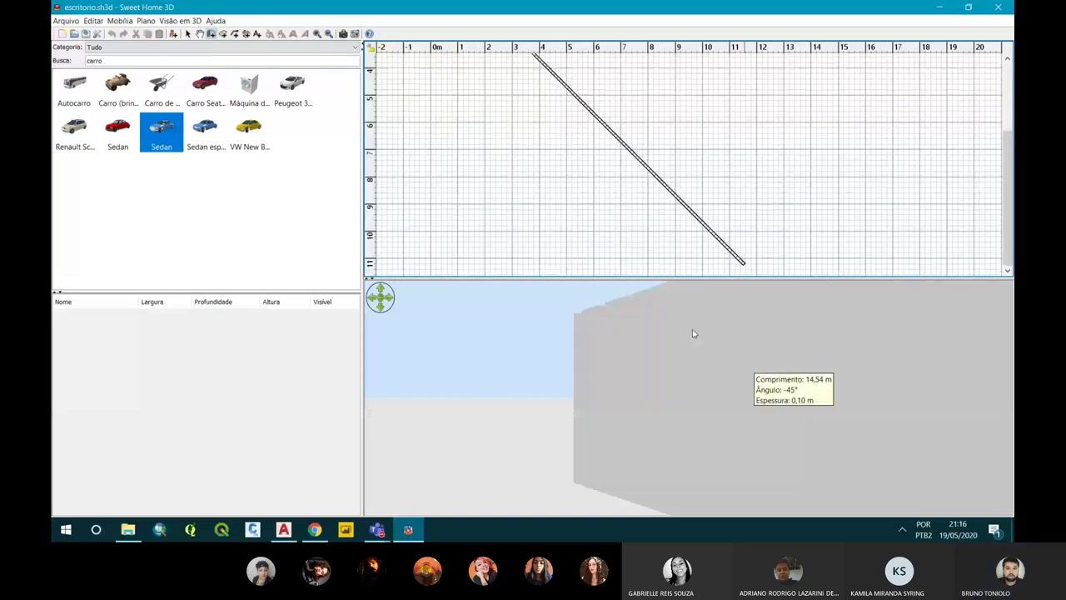
{"action": "left_click_drag", "start_coordinate": [692, 333], "coordinate": [588, 335]}
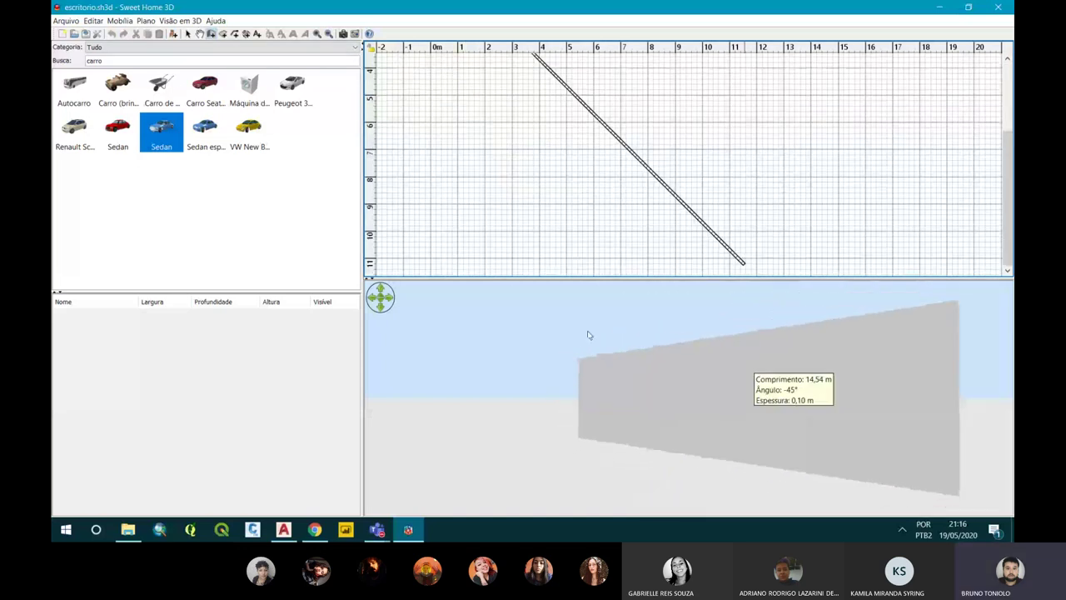
{"action": "key", "text": "Escape"}
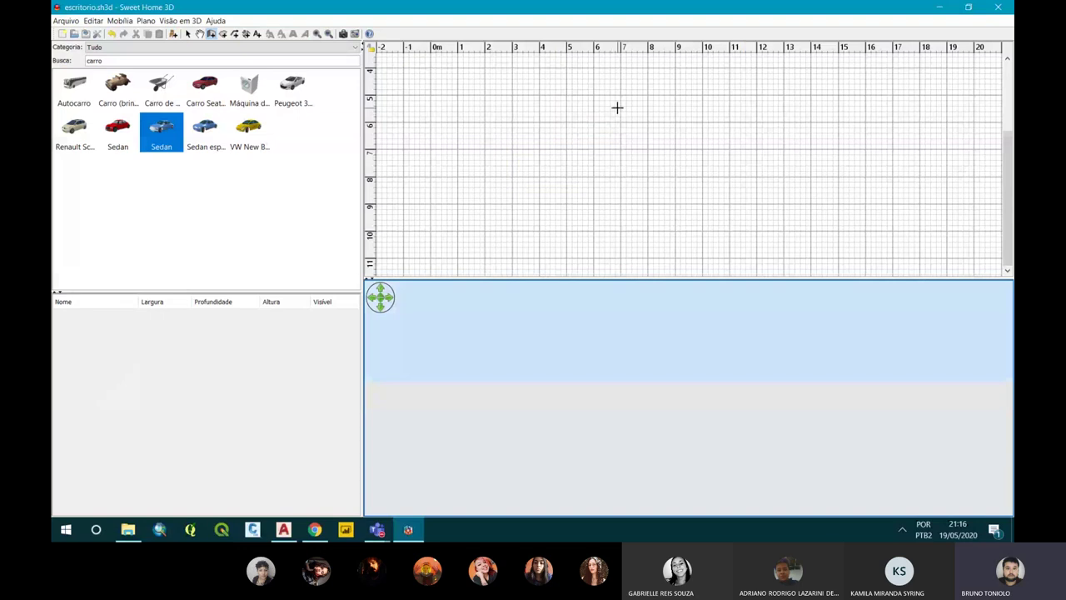
{"action": "left_click", "coordinate": [617, 107]}
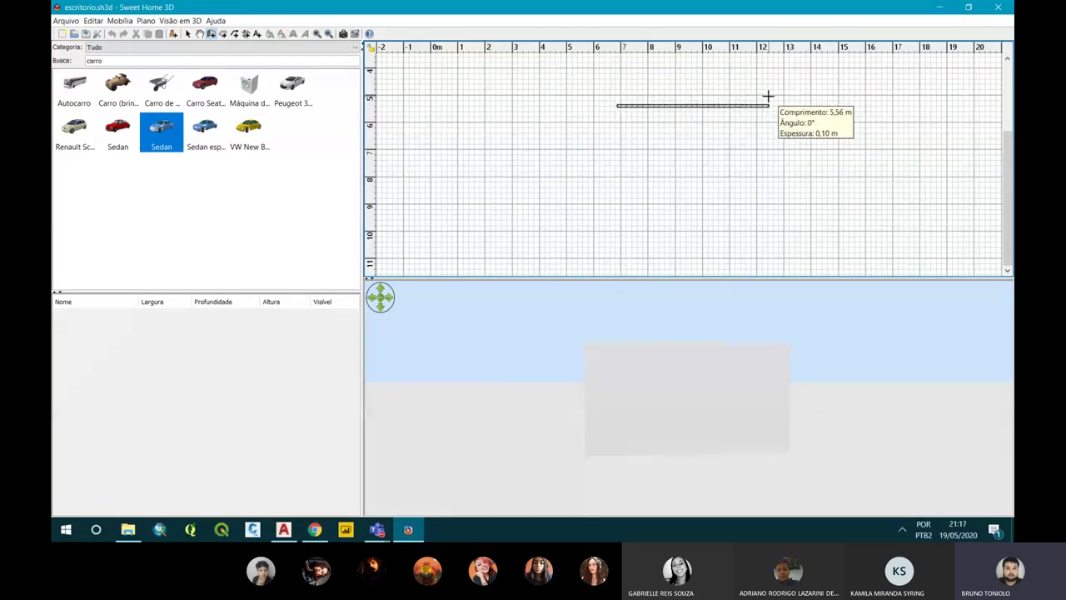
Draw the 5,56 m top, ~4 m right and 5,00 m bottom walls, closing at the top-left corner.
{"action": "key", "text": "Return"}
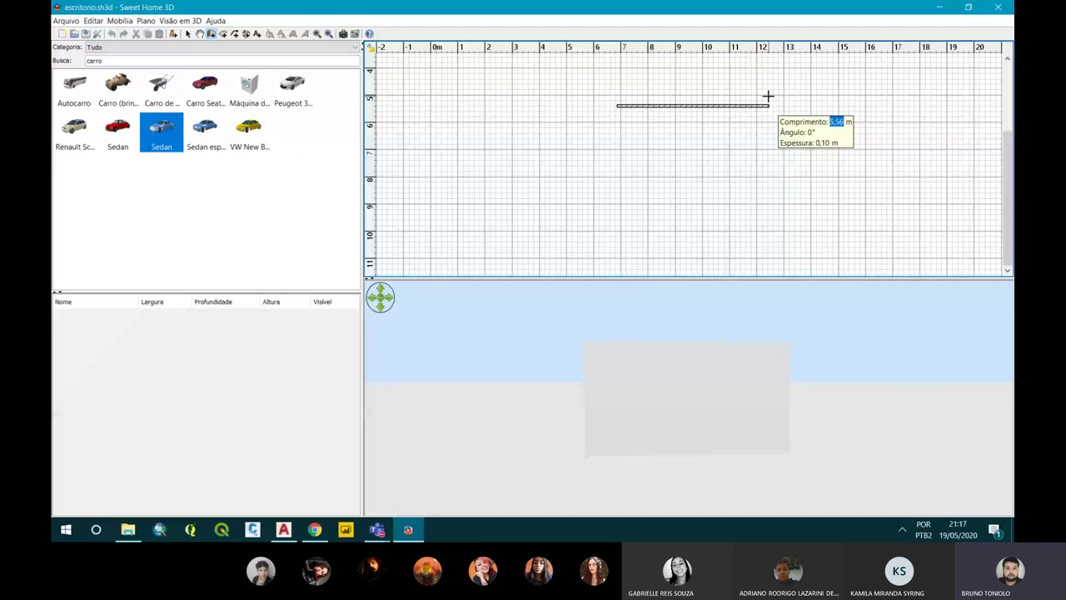
{"action": "key", "text": "Return"}
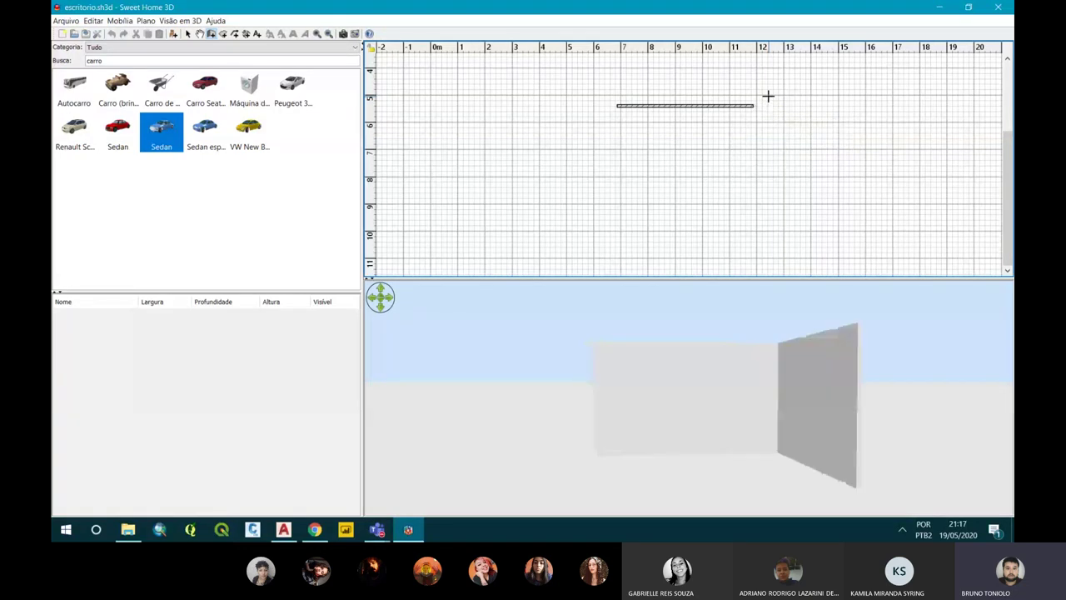
{"action": "double_click", "coordinate": [755, 231]}
{"action": "key", "text": "Return"}
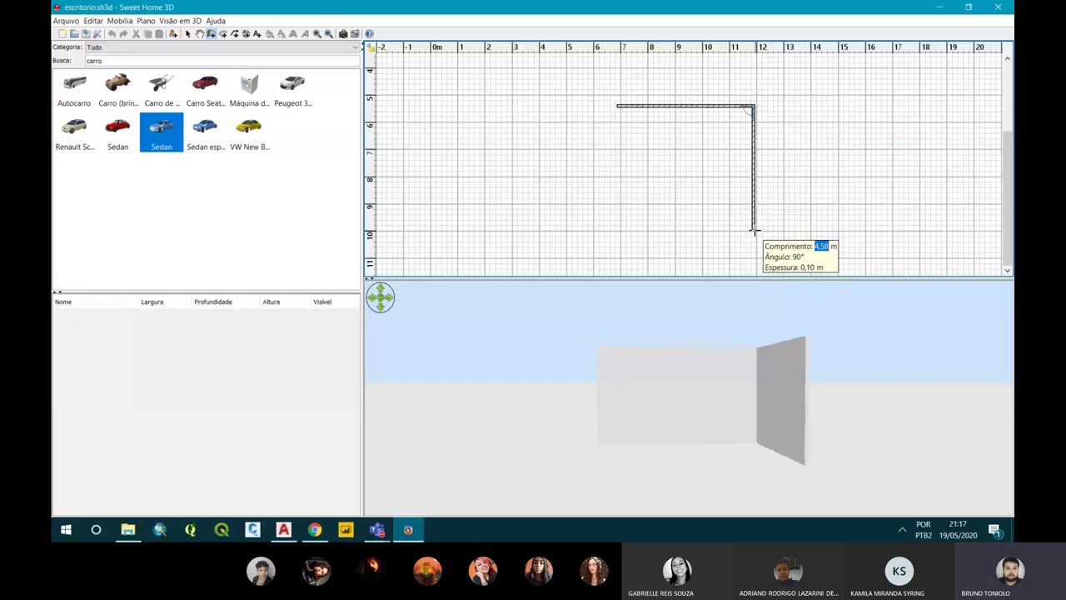
{"action": "left_click", "coordinate": [617, 216]}
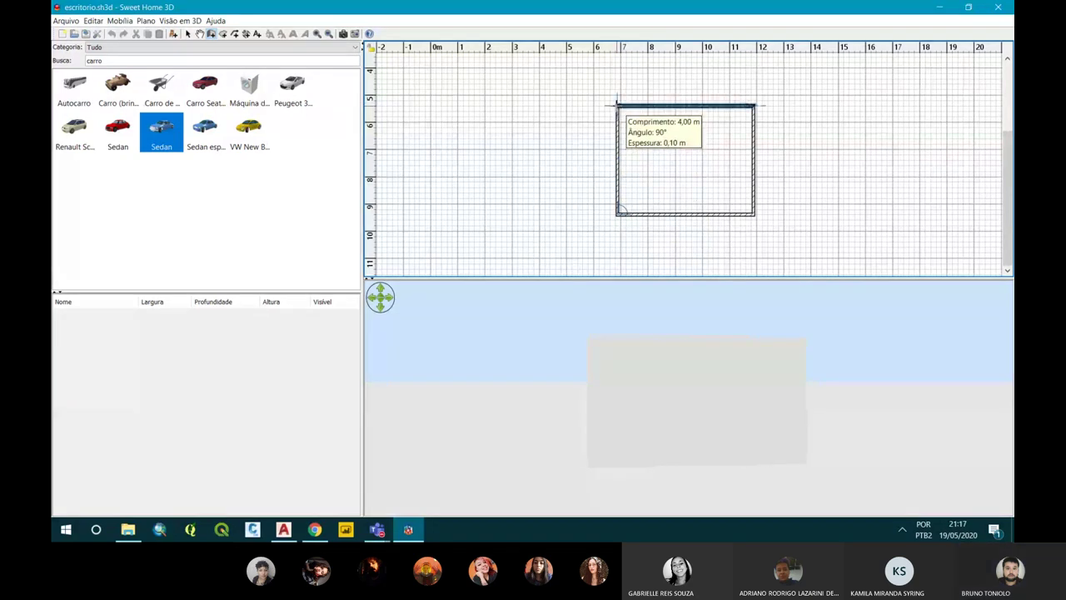
{"action": "double_click", "coordinate": [618, 104]}
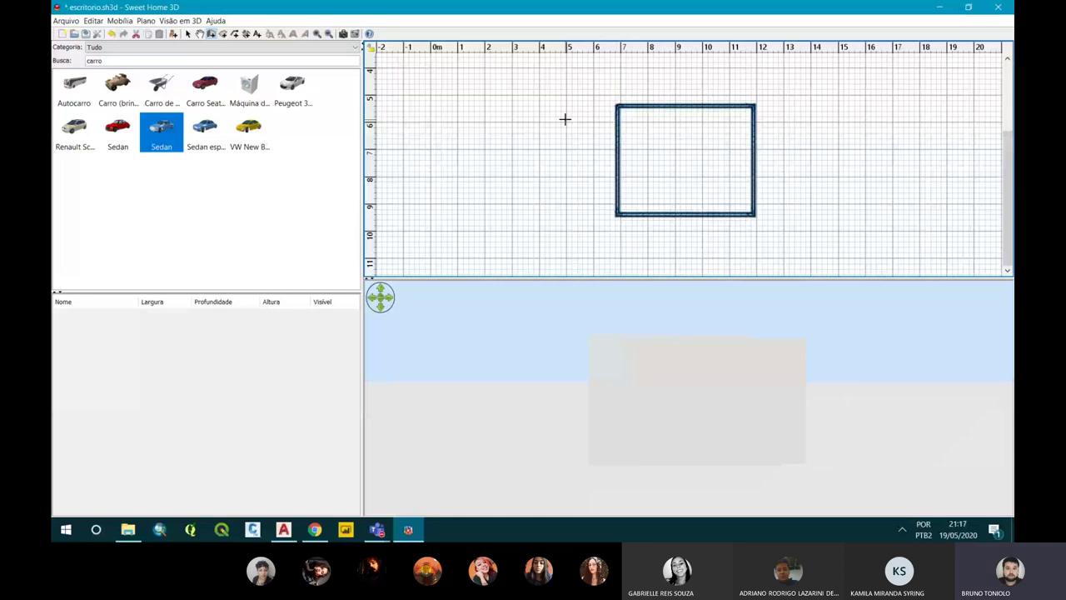
{"action": "left_click_drag", "start_coordinate": [747, 486], "coordinate": [718, 374]}
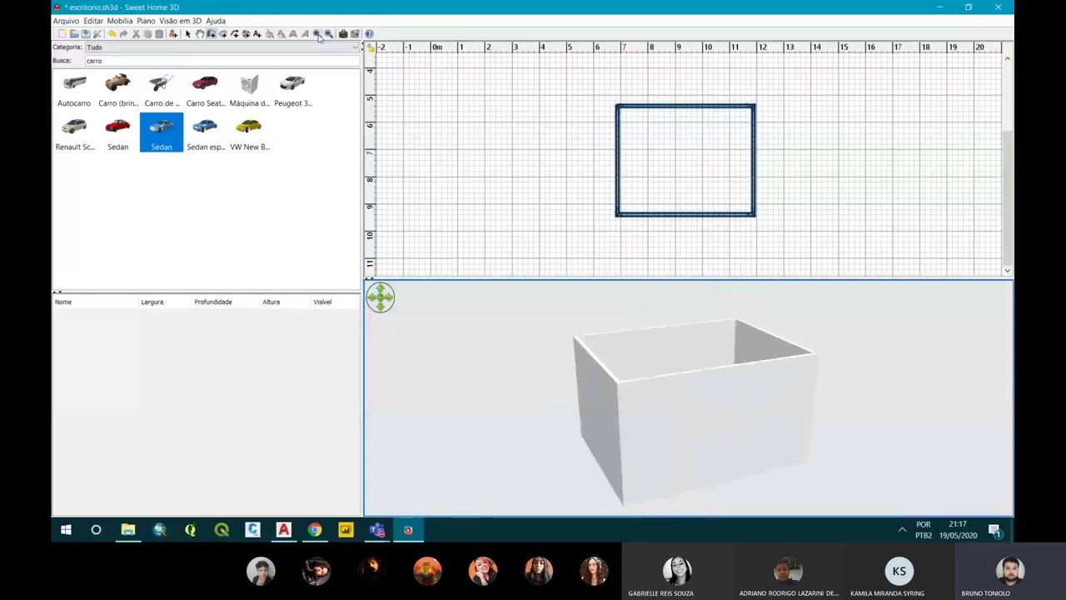
{"action": "left_click", "coordinate": [317, 34]}
{"action": "left_click", "coordinate": [317, 34]}
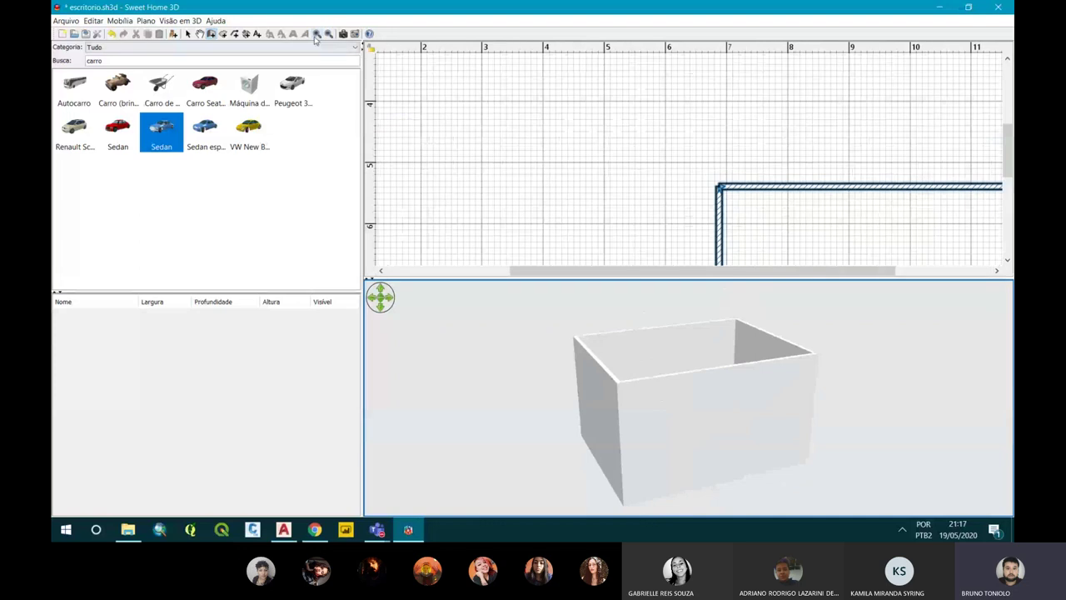
{"action": "left_click_drag", "start_coordinate": [686, 271], "coordinate": [723, 272]}
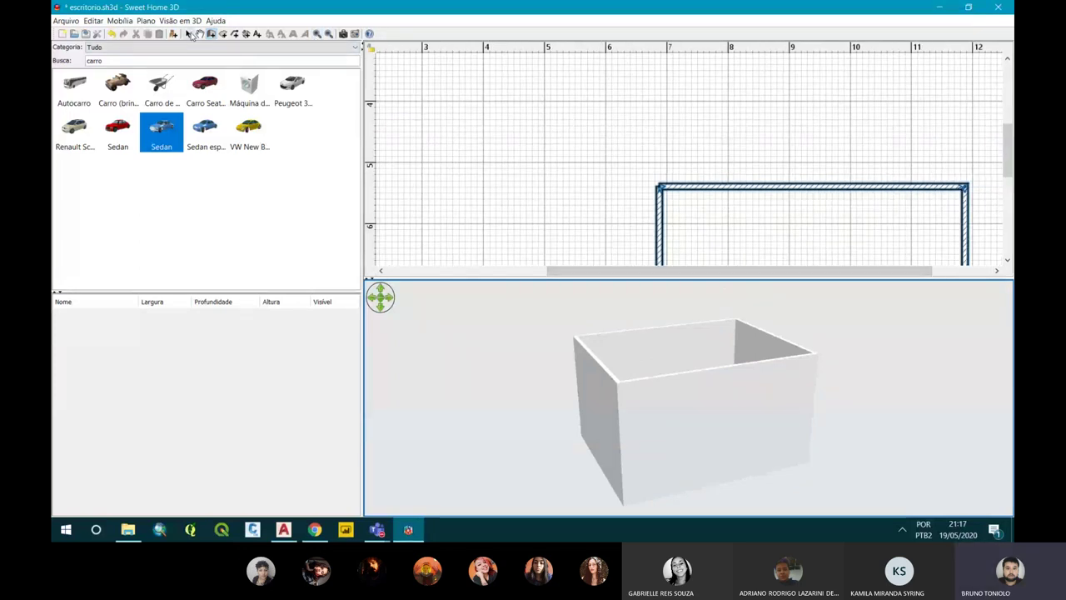
{"action": "left_click", "coordinate": [188, 33]}
{"action": "left_click", "coordinate": [617, 124]}
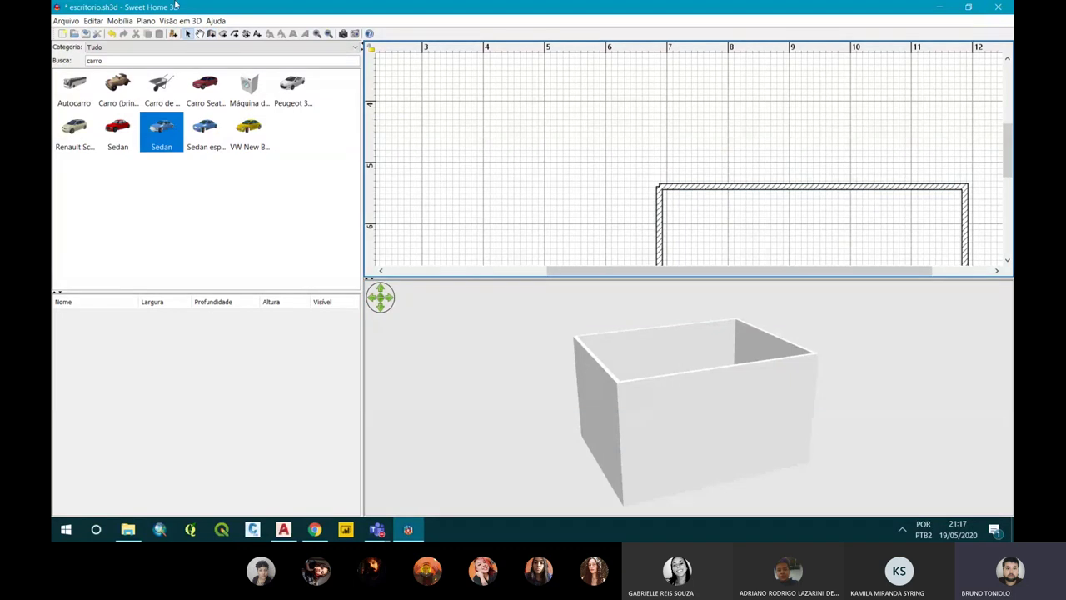
{"action": "left_click", "coordinate": [317, 33]}
{"action": "left_click", "coordinate": [316, 34]}
{"action": "left_click_drag", "start_coordinate": [732, 269], "coordinate": [758, 269]}
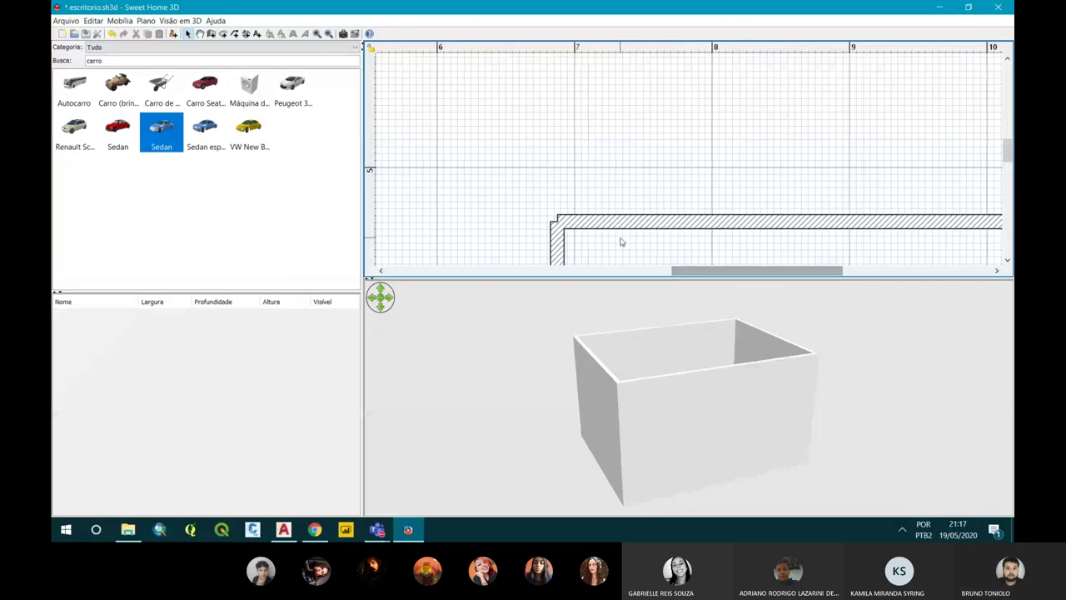
{"action": "left_click", "coordinate": [611, 223]}
{"action": "left_click_drag", "start_coordinate": [559, 219], "coordinate": [552, 221]}
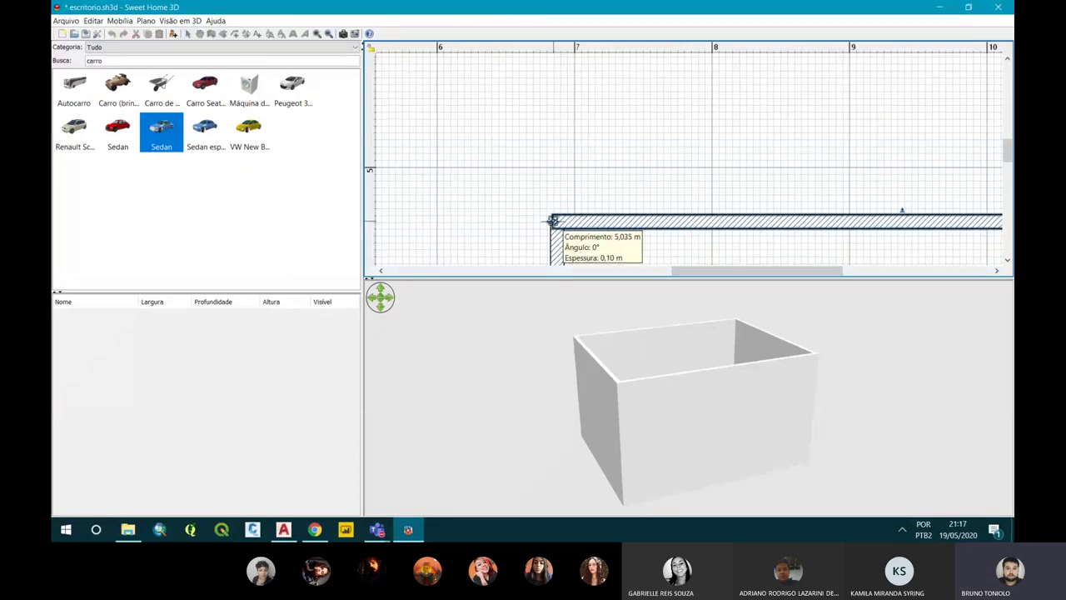
{"action": "left_click_drag", "start_coordinate": [552, 220], "coordinate": [549, 223]}
{"action": "scroll", "coordinate": [621, 192], "scroll_direction": "down", "scroll_amount": 2}
{"action": "scroll", "coordinate": [680, 137], "scroll_direction": "up", "scroll_amount": 1}
{"action": "left_click", "coordinate": [680, 158]}
{"action": "double_click", "coordinate": [678, 159]}
{"action": "left_click", "coordinate": [631, 113]}
{"action": "left_click_drag", "start_coordinate": [651, 151], "coordinate": [643, 89]}
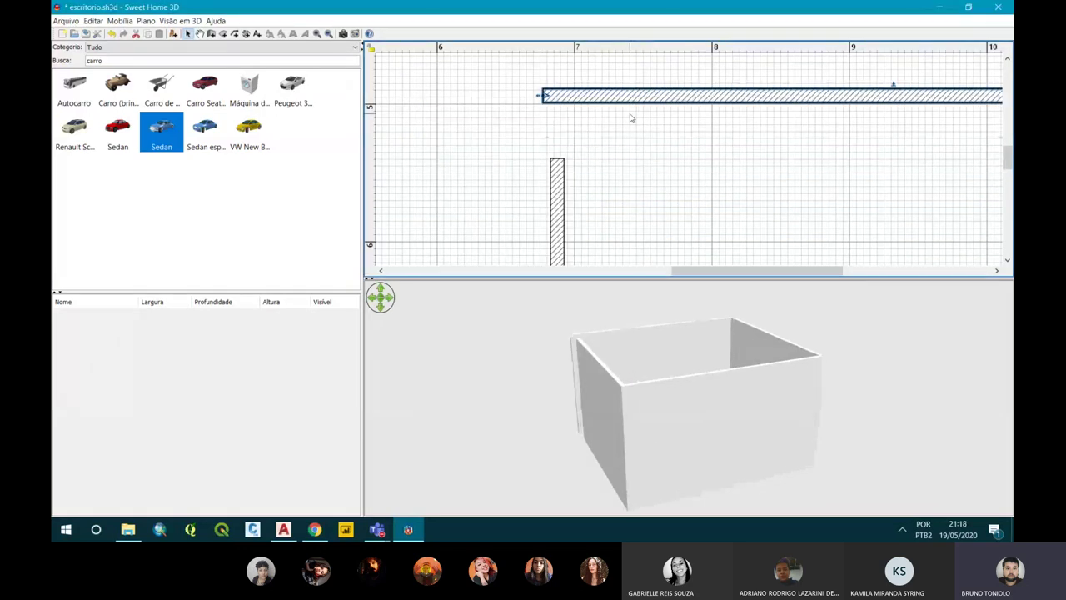
{"action": "left_click_drag", "start_coordinate": [753, 270], "coordinate": [828, 269]}
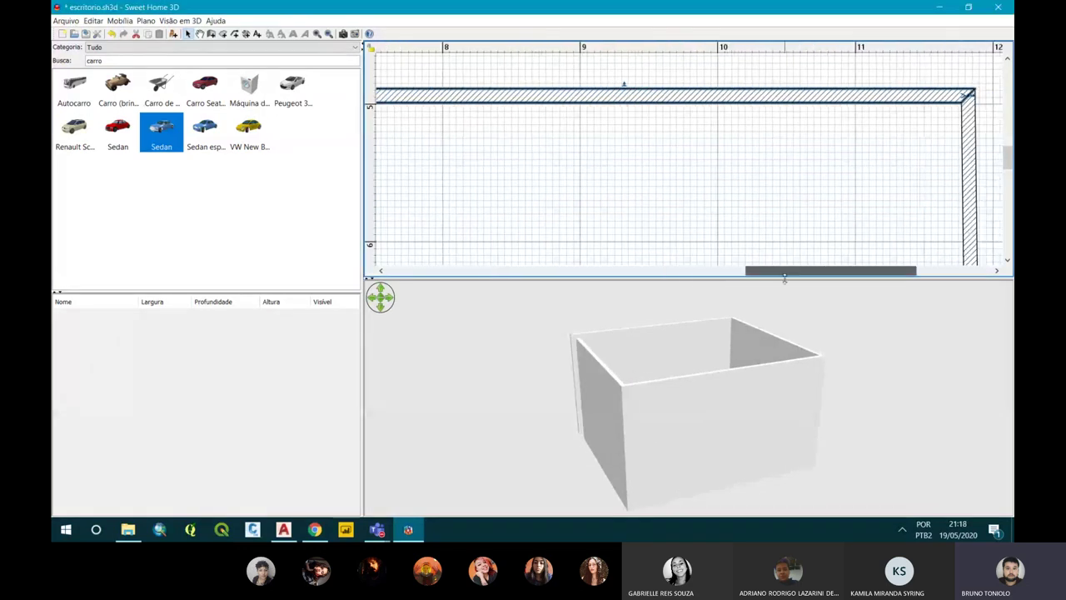
{"action": "mouse_move", "coordinate": [782, 84]}
{"action": "left_mouse_down"}
{"action": "mouse_move", "coordinate": [776, 63]}
{"action": "mouse_move", "coordinate": [745, 101]}
{"action": "left_mouse_up"}
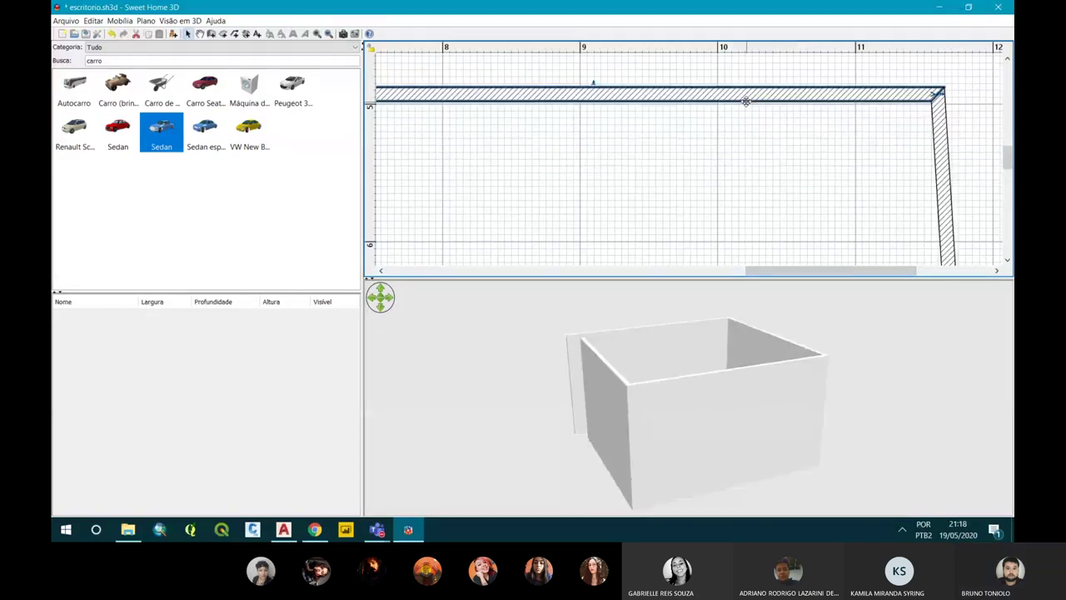
{"action": "key", "text": "ctrl+z"}
{"action": "key", "text": "ctrl+z"}
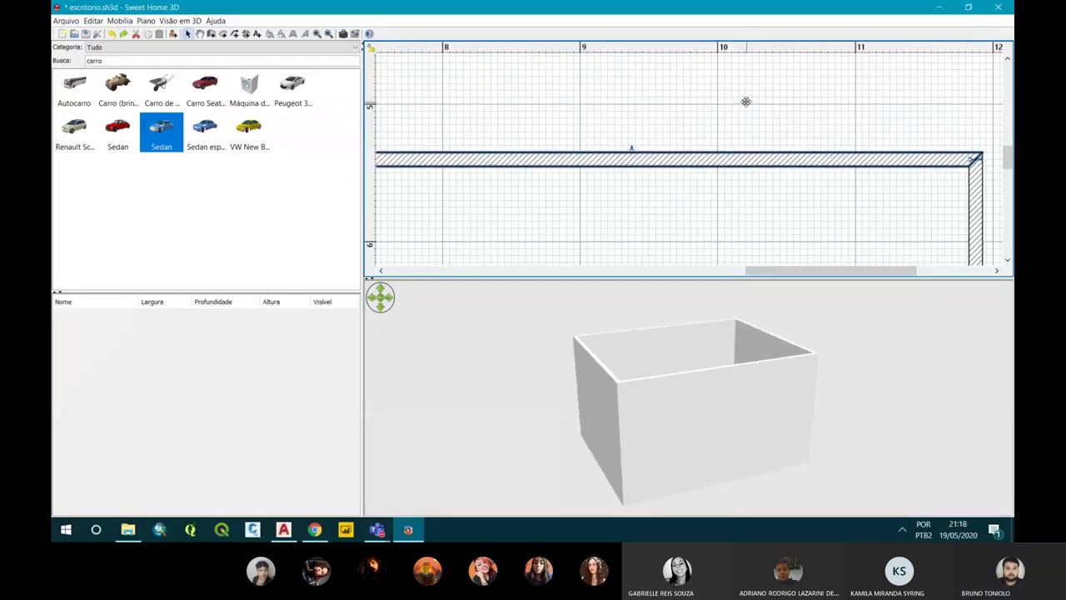
{"action": "scroll", "coordinate": [649, 150], "scroll_direction": "left", "scroll_amount": 5}
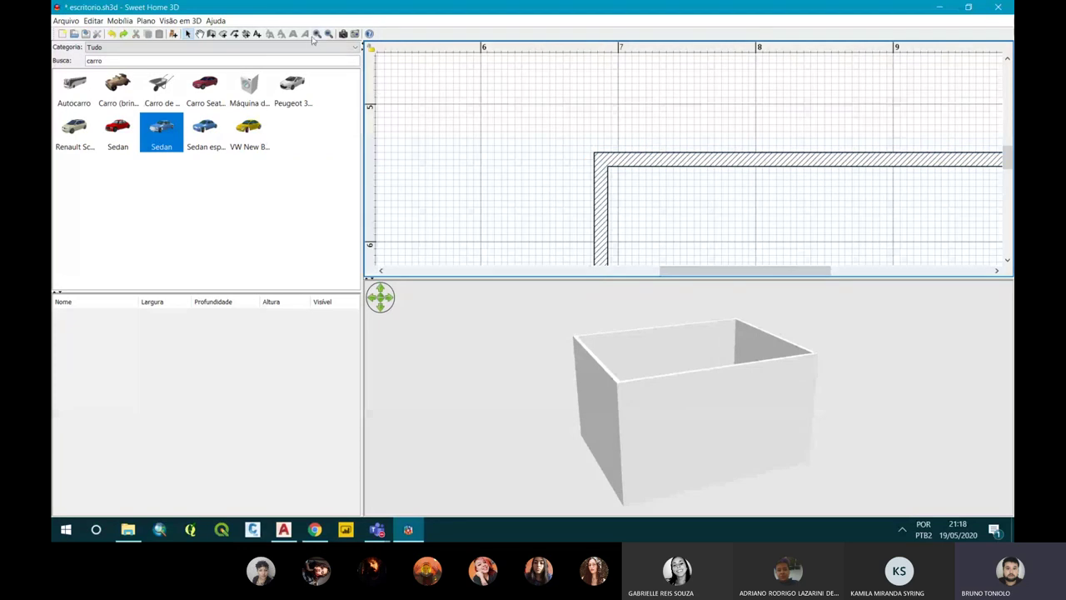
{"action": "left_click", "coordinate": [329, 35]}
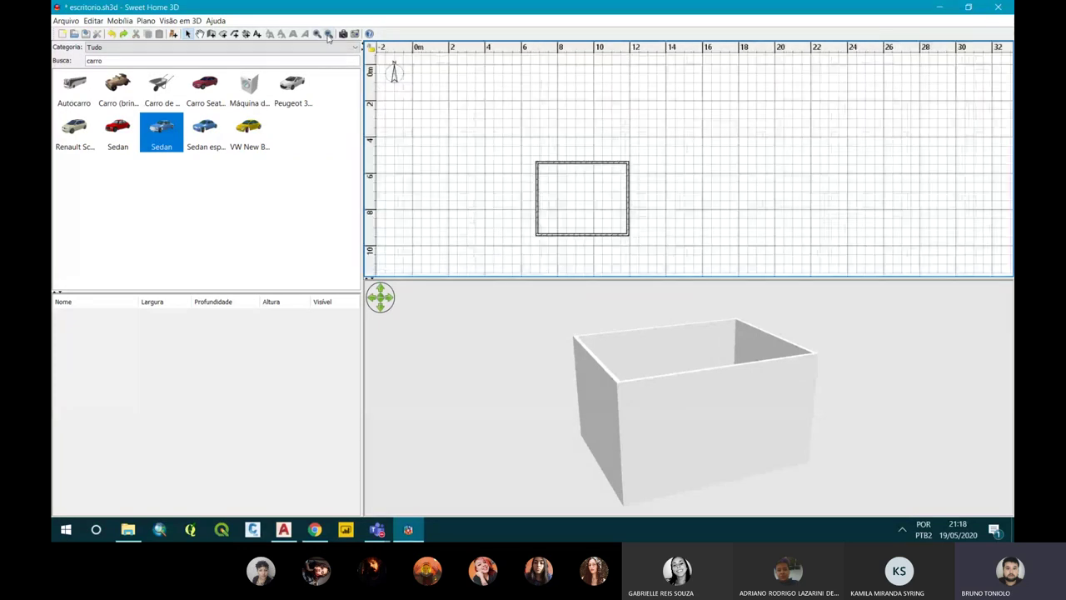
Zoom in on the plan and resize the plan and 3D panes until the whole room fits.
{"action": "left_click", "coordinate": [145, 21]}
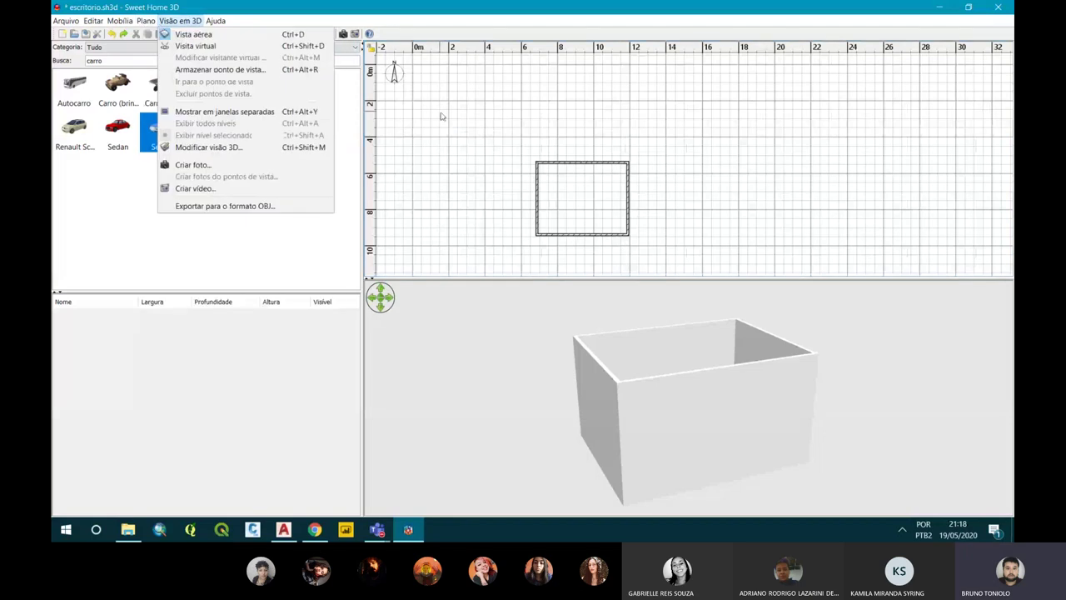
{"action": "left_click", "coordinate": [440, 116]}
{"action": "left_click", "coordinate": [317, 35]}
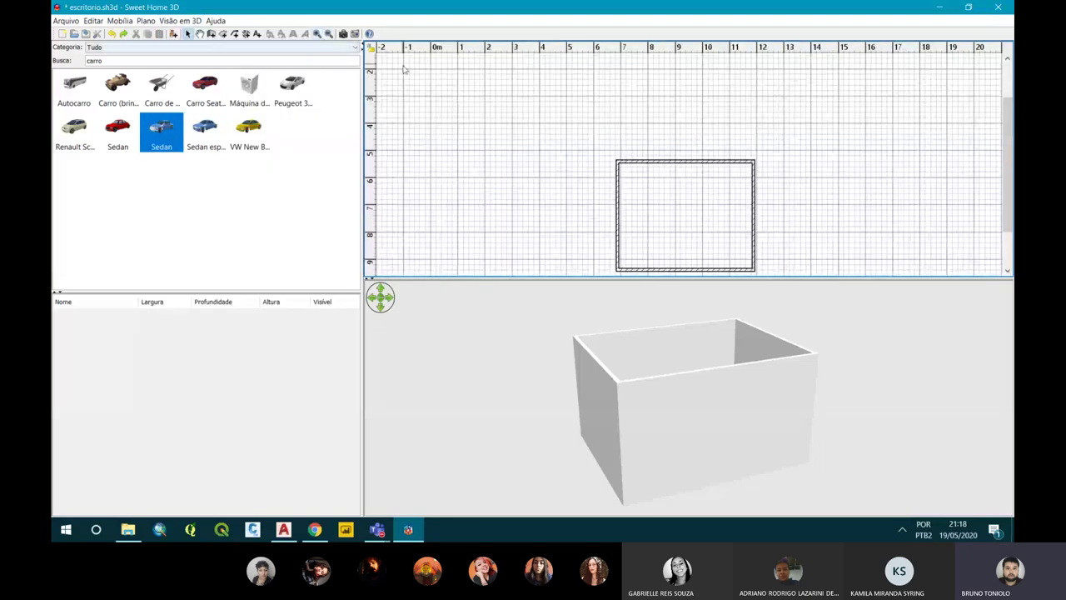
{"action": "left_click", "coordinate": [317, 35]}
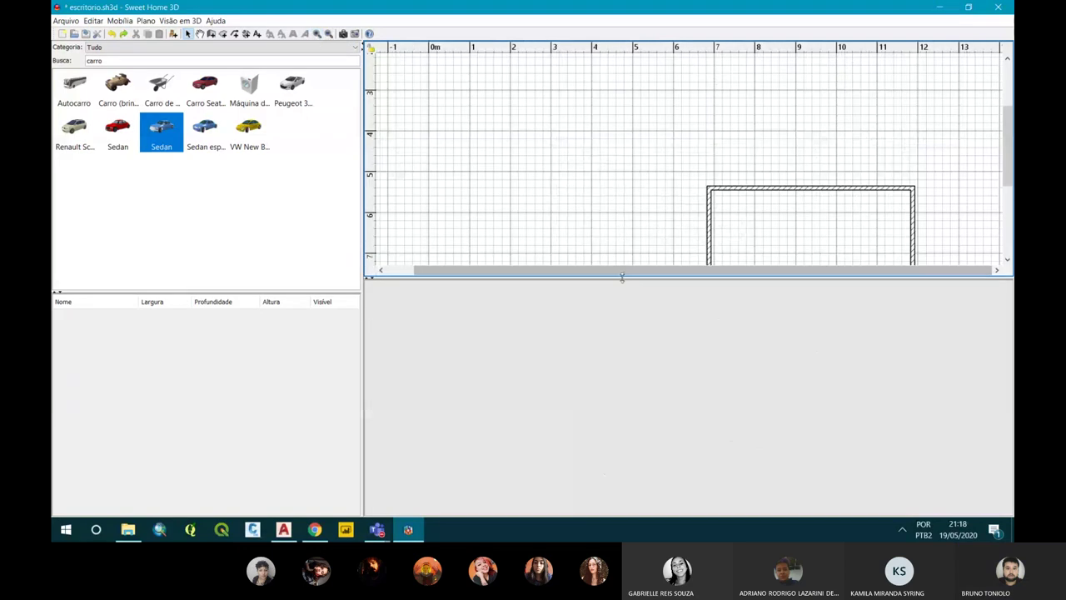
{"action": "mouse_move", "coordinate": [622, 278]}
{"action": "left_mouse_down"}
{"action": "mouse_move", "coordinate": [644, 411]}
{"action": "mouse_move", "coordinate": [644, 392]}
{"action": "left_mouse_up"}
{"action": "scroll", "coordinate": [833, 125], "scroll_direction": "down", "scroll_amount": 2}
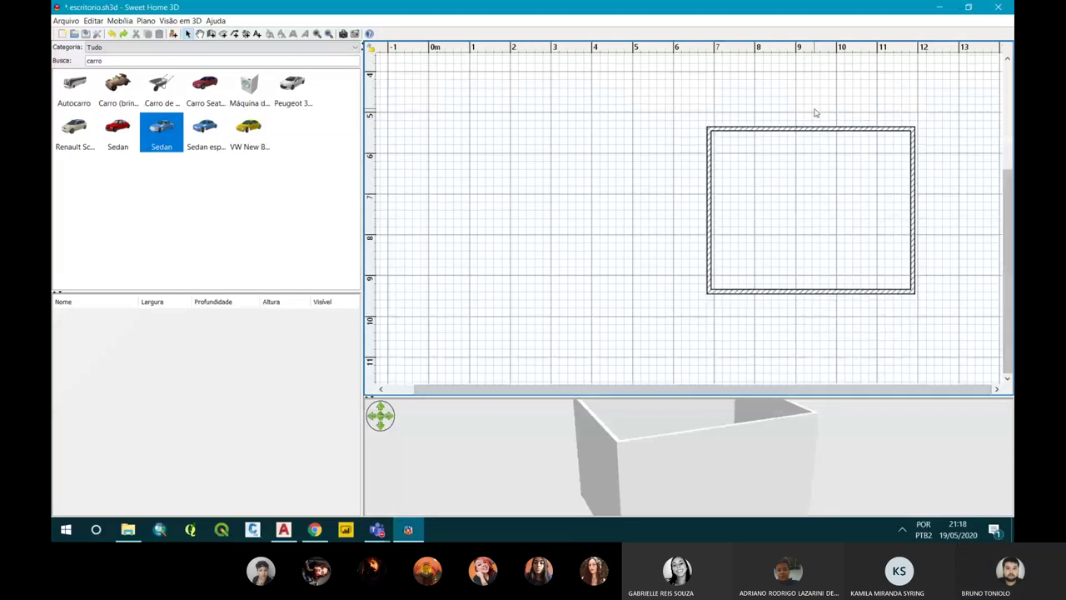
{"action": "left_click_drag", "start_coordinate": [813, 394], "coordinate": [813, 346]}
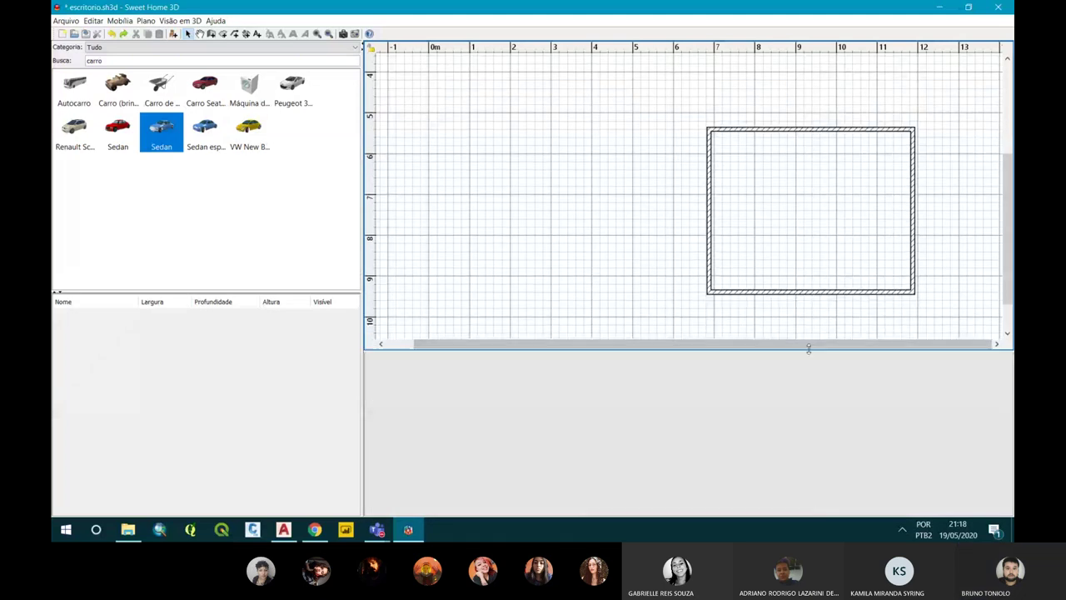
{"action": "left_click", "coordinate": [329, 33]}
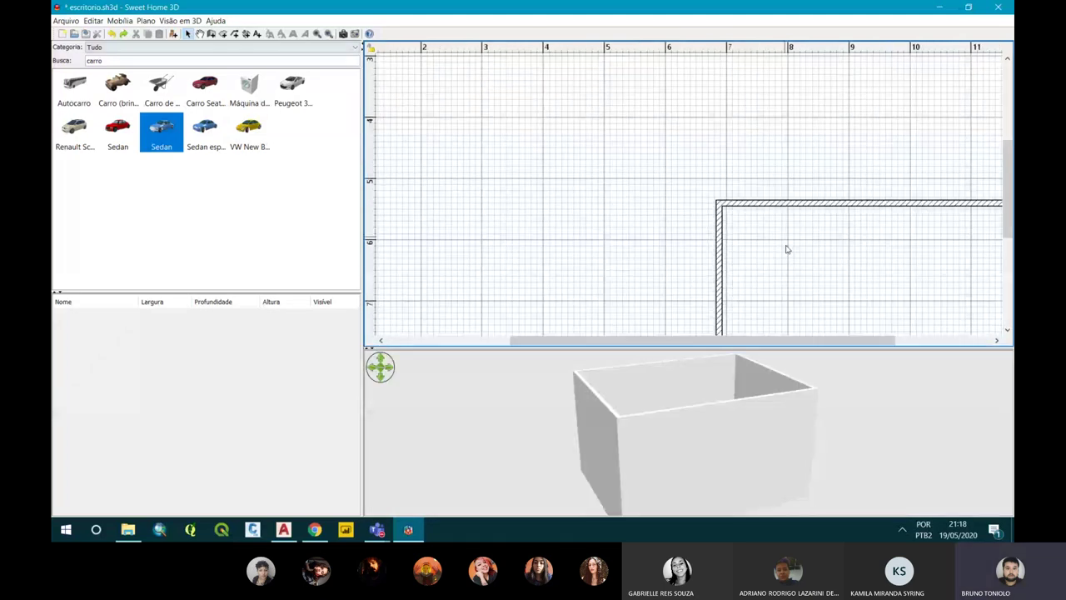
{"action": "left_click_drag", "start_coordinate": [703, 340], "coordinate": [799, 340]}
{"action": "left_click_drag", "start_coordinate": [1008, 164], "coordinate": [1008, 208]}
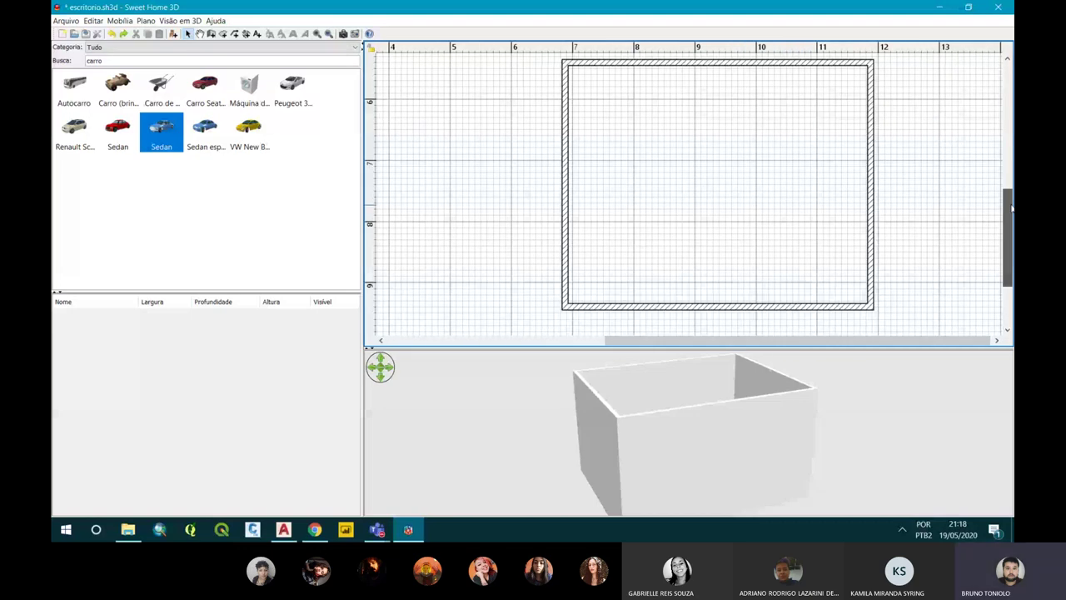
{"action": "left_click_drag", "start_coordinate": [1010, 208], "coordinate": [1010, 206]}
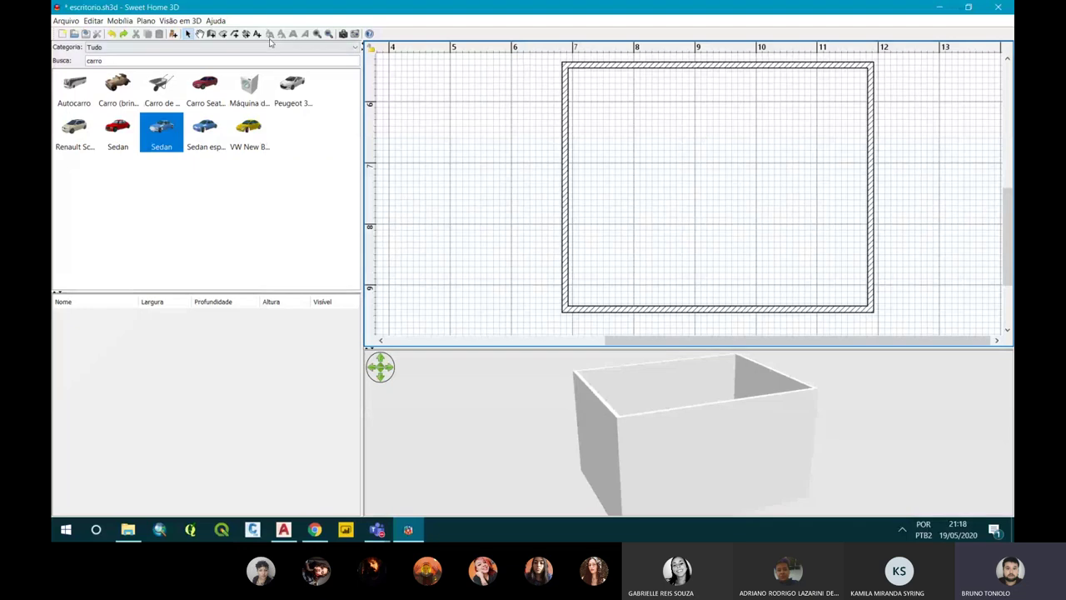
Draw the room by clicking the four inner wall corners, creating a 19,07 m² floor.
{"action": "left_click", "coordinate": [223, 34]}
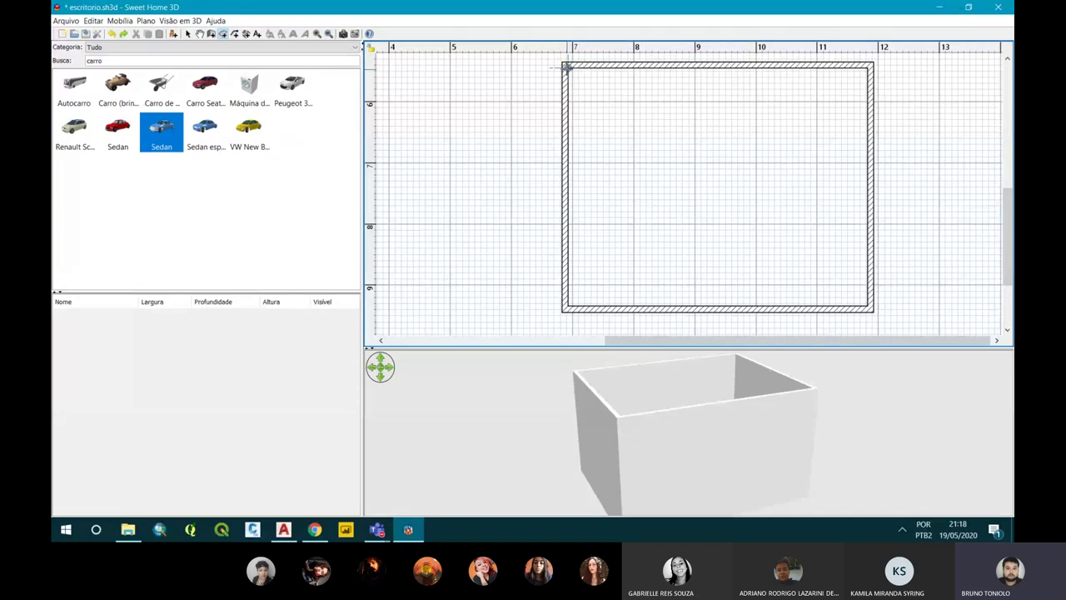
{"action": "left_click", "coordinate": [566, 67]}
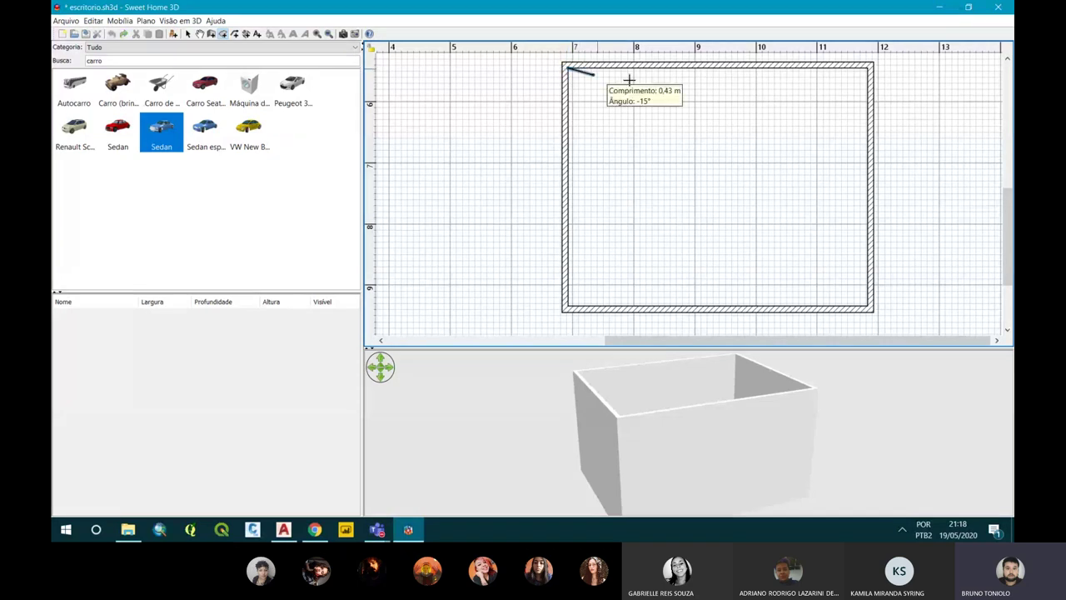
{"action": "left_click", "coordinate": [868, 67]}
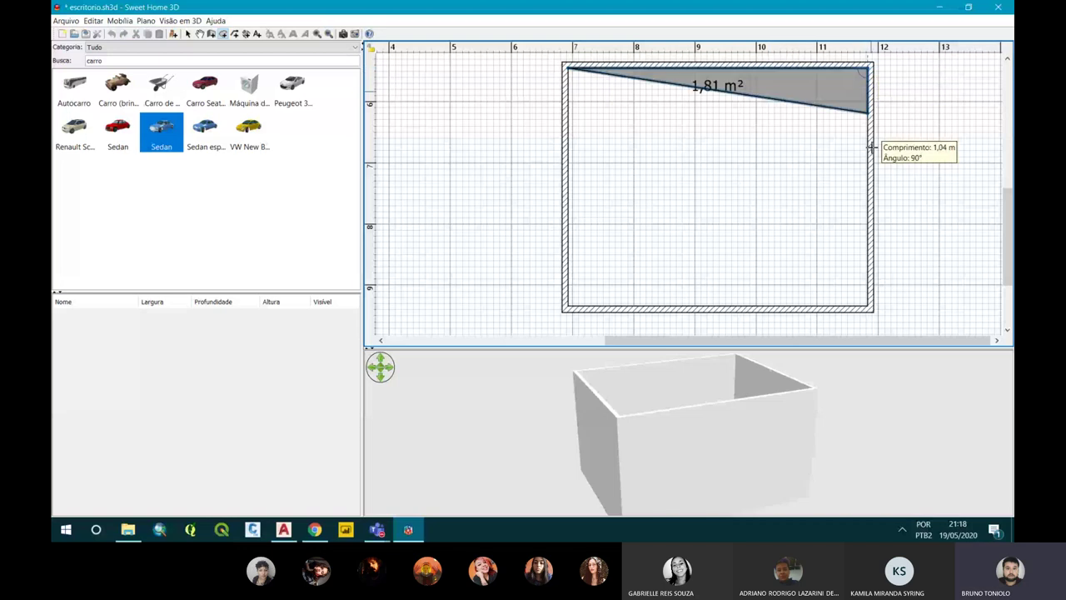
{"action": "left_click", "coordinate": [868, 304]}
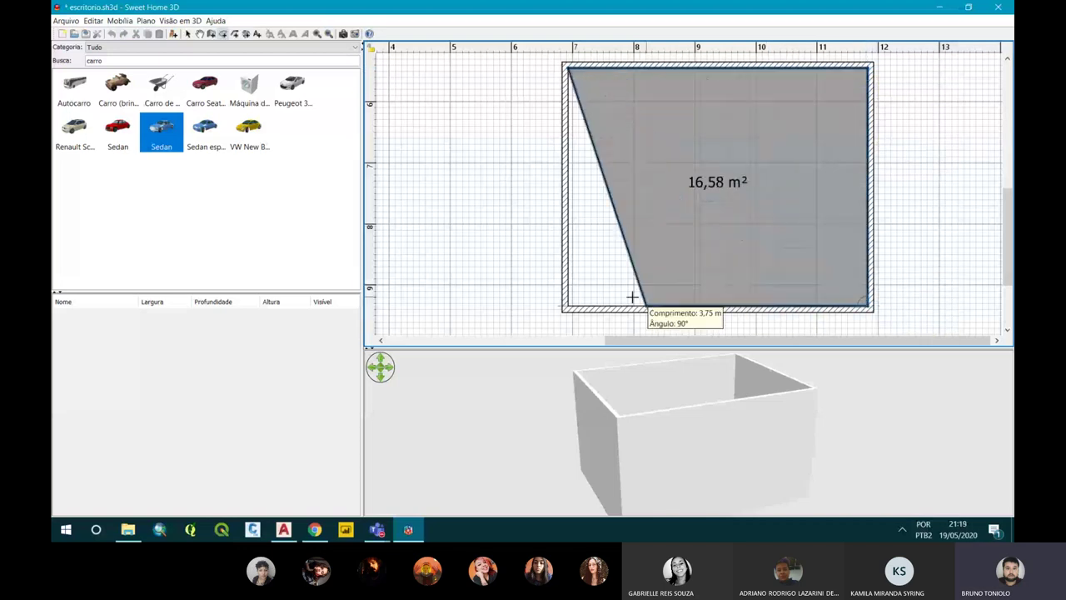
{"action": "left_click", "coordinate": [566, 305]}
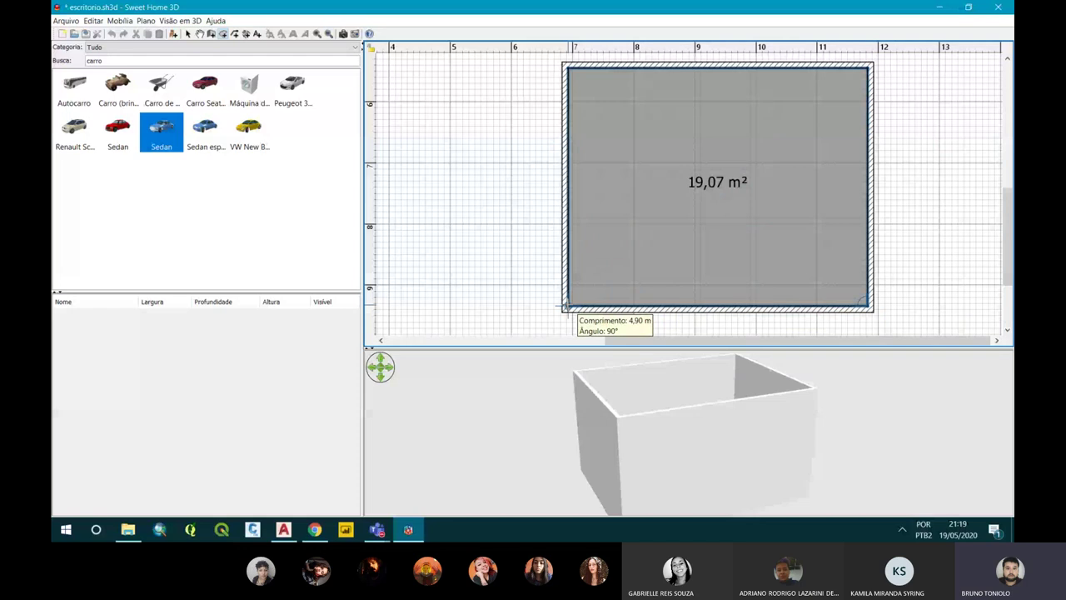
{"action": "double_click", "coordinate": [567, 212]}
{"action": "scroll", "coordinate": [583, 204], "scroll_direction": "down", "scroll_amount": 2}
{"action": "mouse_move", "coordinate": [753, 403]}
{"action": "left_mouse_down"}
{"action": "mouse_move", "coordinate": [757, 445]}
{"action": "mouse_move", "coordinate": [664, 471]}
{"action": "mouse_move", "coordinate": [690, 404]}
{"action": "mouse_move", "coordinate": [675, 469]}
{"action": "mouse_move", "coordinate": [654, 454]}
{"action": "mouse_move", "coordinate": [659, 438]}
{"action": "mouse_move", "coordinate": [655, 505]}
{"action": "mouse_move", "coordinate": [725, 367]}
{"action": "left_mouse_up"}
{"action": "scroll", "coordinate": [798, 250], "scroll_direction": "up", "scroll_amount": 2}
{"action": "left_click_drag", "start_coordinate": [1009, 184], "coordinate": [1012, 195]}
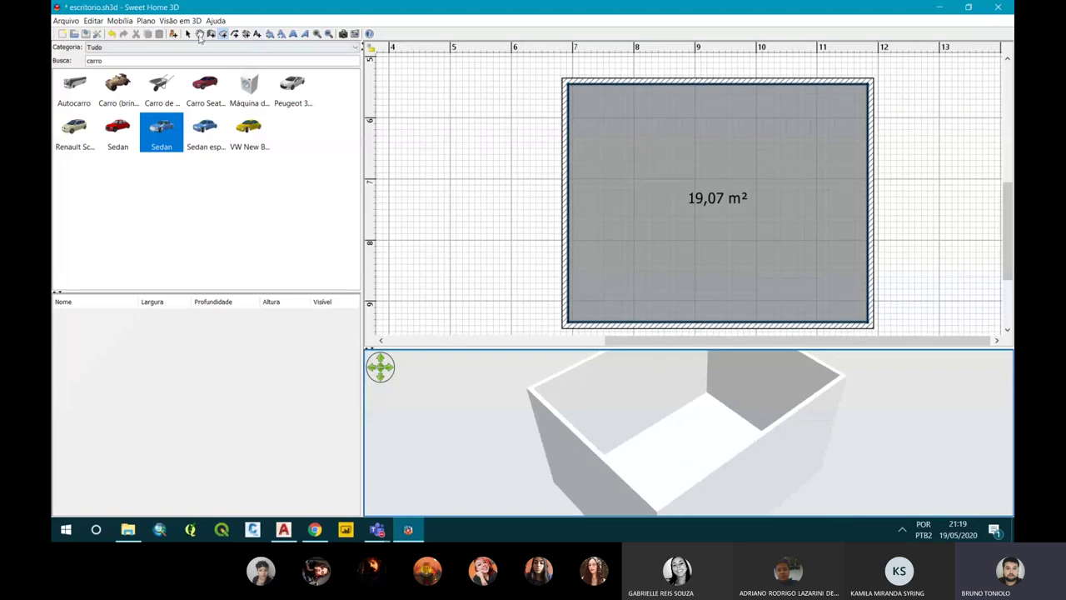
{"action": "left_click", "coordinate": [188, 34]}
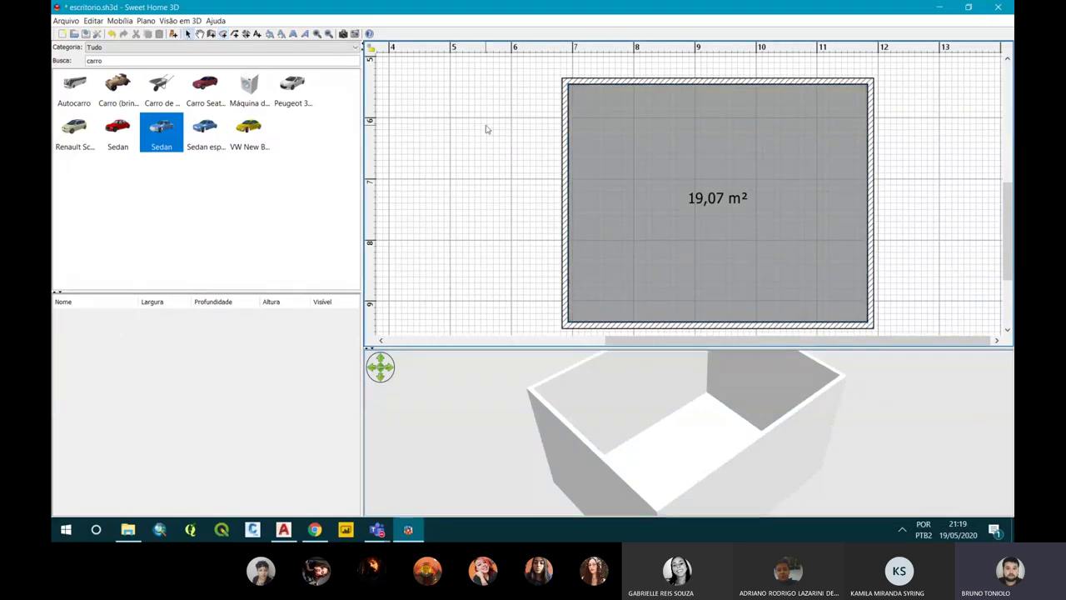
Select the room floor and open its Modificar cômodos properties.
{"action": "scroll", "coordinate": [1009, 210], "scroll_direction": "down", "scroll_amount": 1}
{"action": "scroll", "coordinate": [1010, 210], "scroll_direction": "down", "scroll_amount": 1}
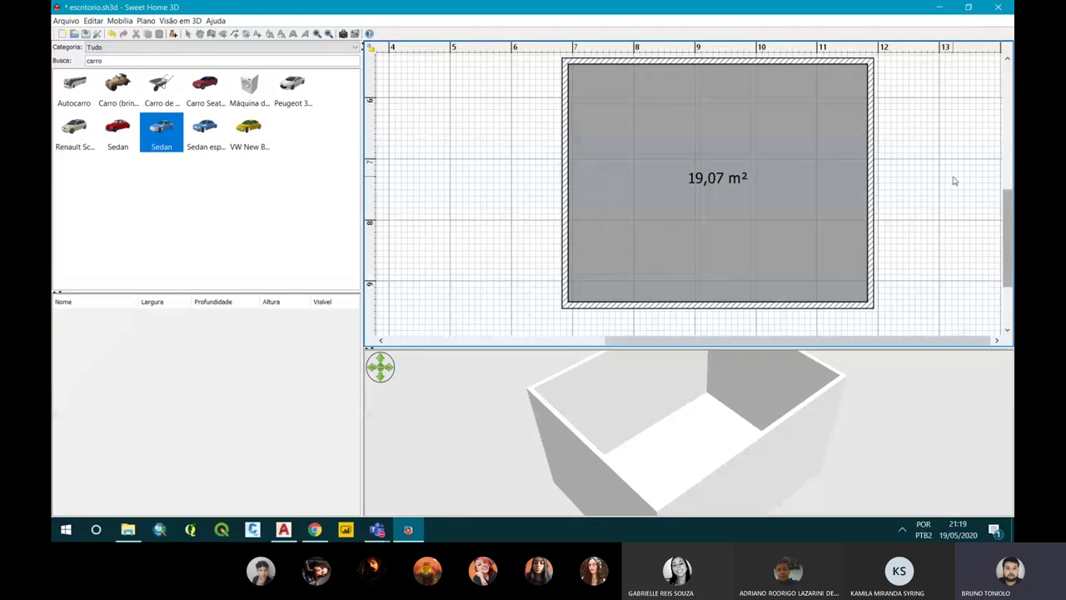
{"action": "left_click", "coordinate": [719, 157]}
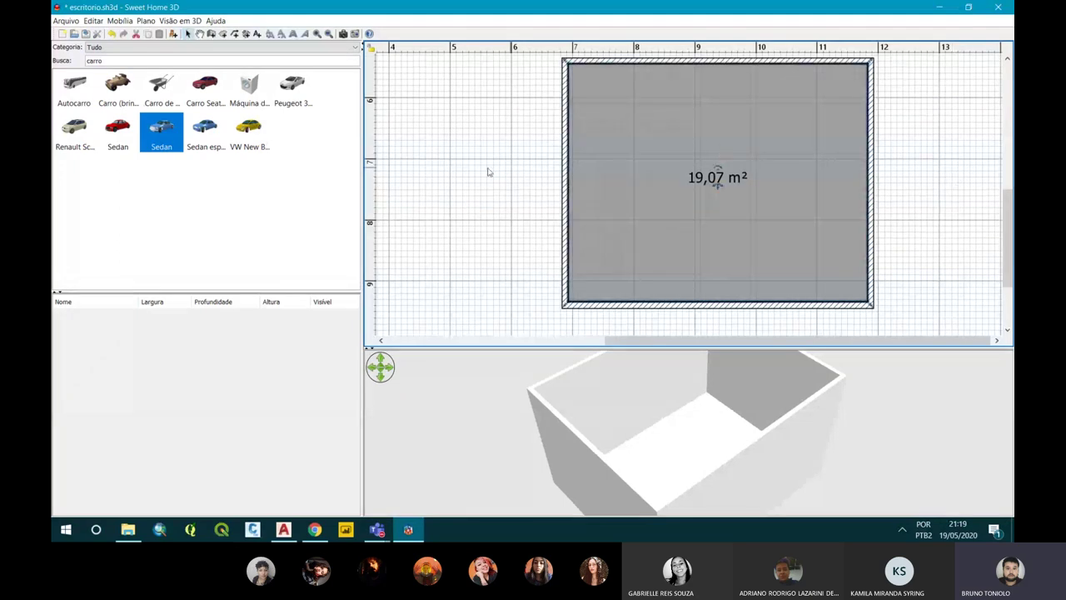
{"action": "left_click", "coordinate": [438, 184]}
{"action": "left_click", "coordinate": [631, 158]}
{"action": "right_click", "coordinate": [631, 158]}
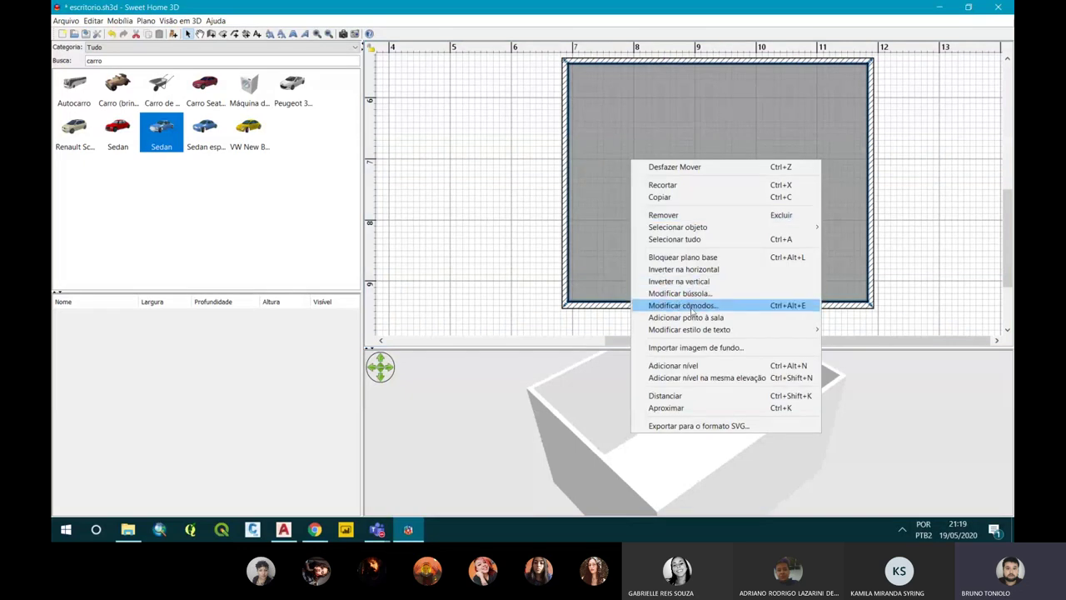
{"action": "left_click", "coordinate": [691, 309]}
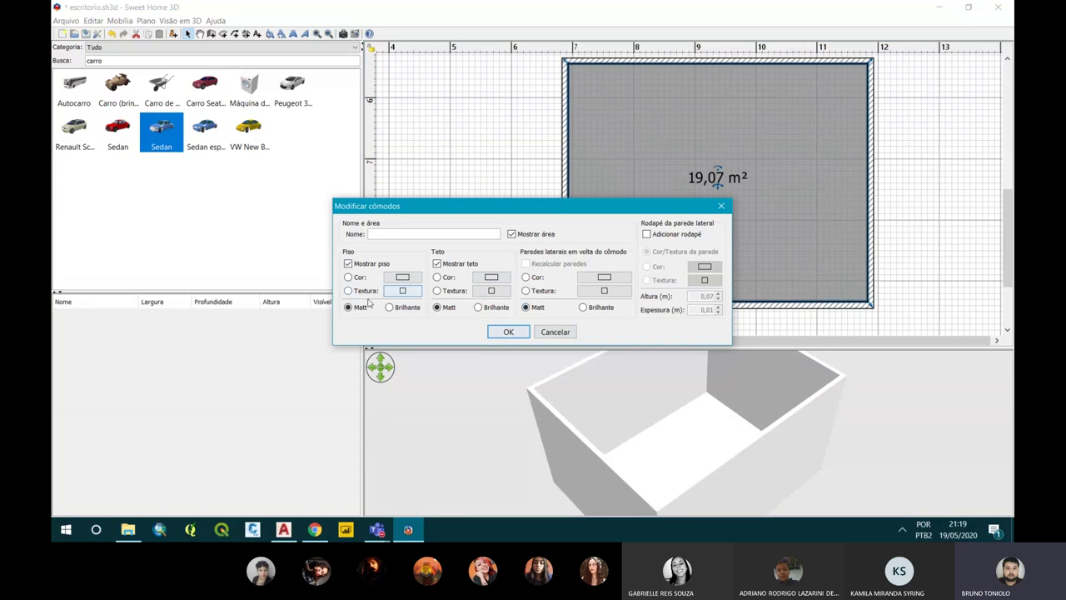
Try a dark purple plain colour for the floor.
{"action": "left_click", "coordinate": [349, 276]}
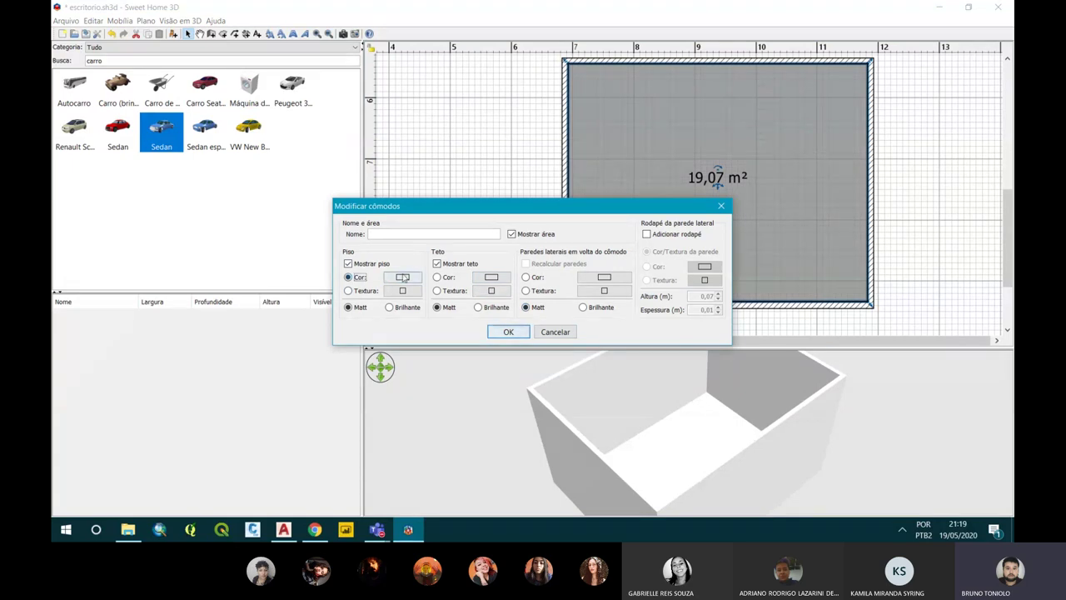
{"action": "left_click", "coordinate": [402, 277]}
{"action": "left_click", "coordinate": [408, 316]}
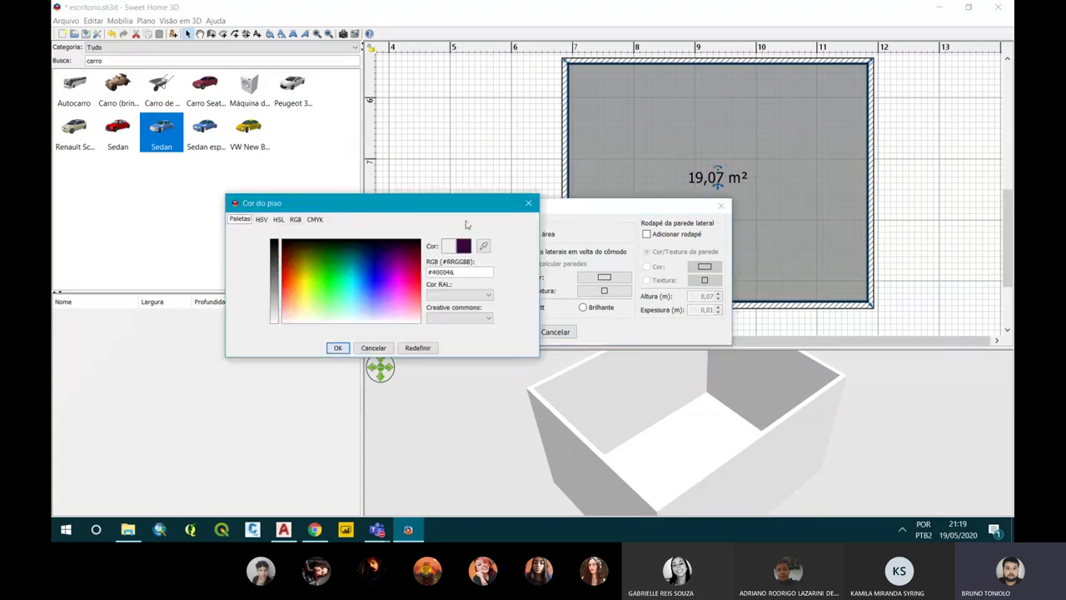
{"action": "left_click", "coordinate": [528, 203]}
Switch the floor to a texture and browse the list, previewing Piso - Laje.
{"action": "left_click", "coordinate": [365, 291]}
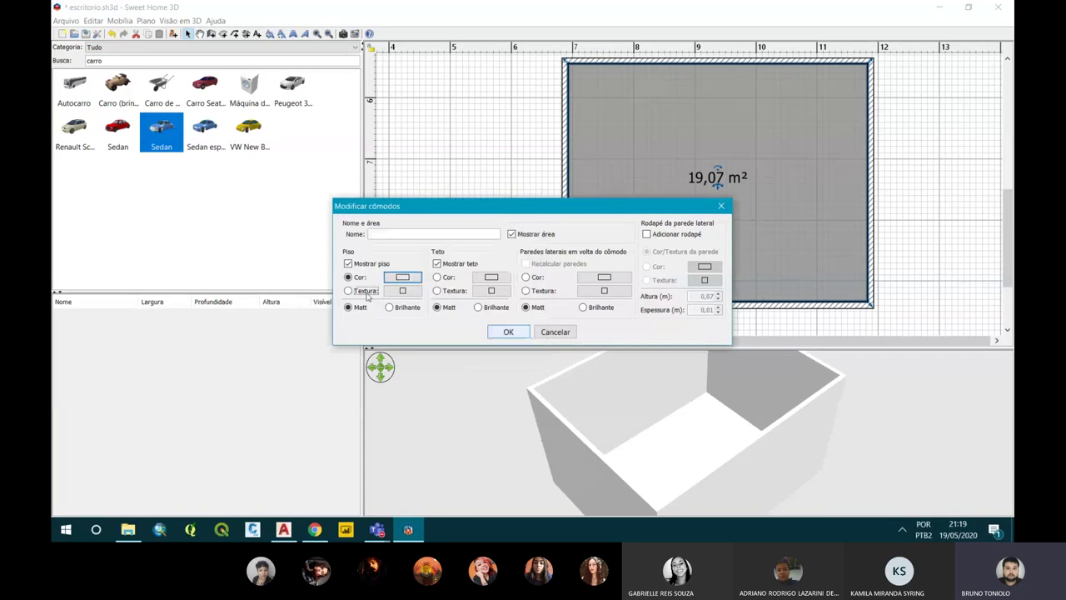
{"action": "left_click", "coordinate": [399, 296]}
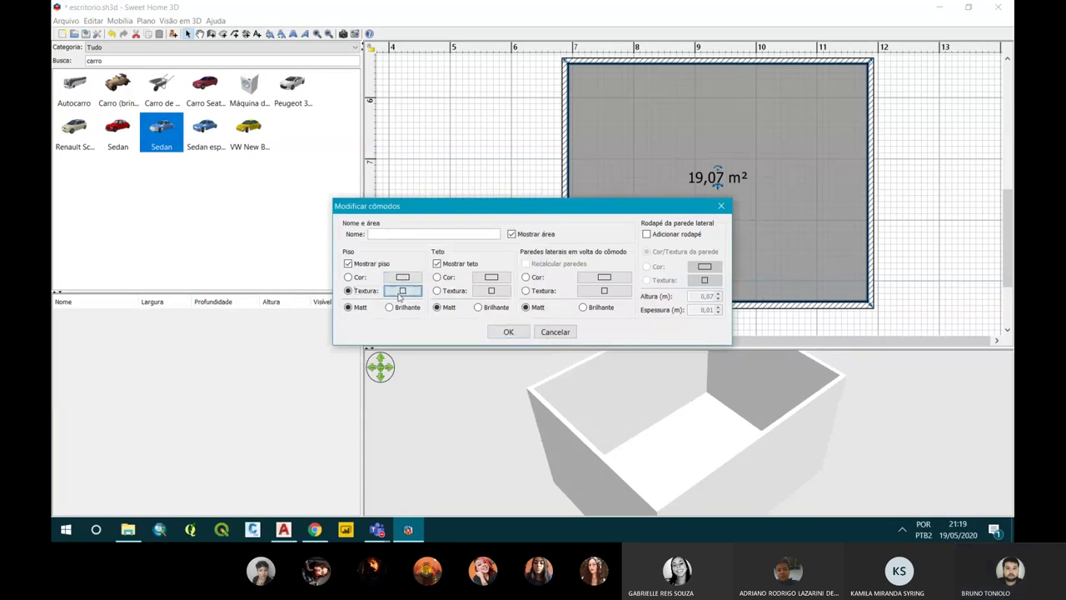
{"action": "scroll", "coordinate": [457, 191], "scroll_direction": "down", "scroll_amount": 3}
{"action": "scroll", "coordinate": [454, 220], "scroll_direction": "down", "scroll_amount": 5}
{"action": "scroll", "coordinate": [454, 221], "scroll_direction": "up", "scroll_amount": 7}
{"action": "left_click", "coordinate": [452, 214]}
{"action": "scroll", "coordinate": [454, 249], "scroll_direction": "down", "scroll_amount": 3}
{"action": "scroll", "coordinate": [459, 275], "scroll_direction": "down", "scroll_amount": 3}
{"action": "scroll", "coordinate": [460, 291], "scroll_direction": "down", "scroll_amount": 2}
{"action": "scroll", "coordinate": [464, 292], "scroll_direction": "down", "scroll_amount": 3}
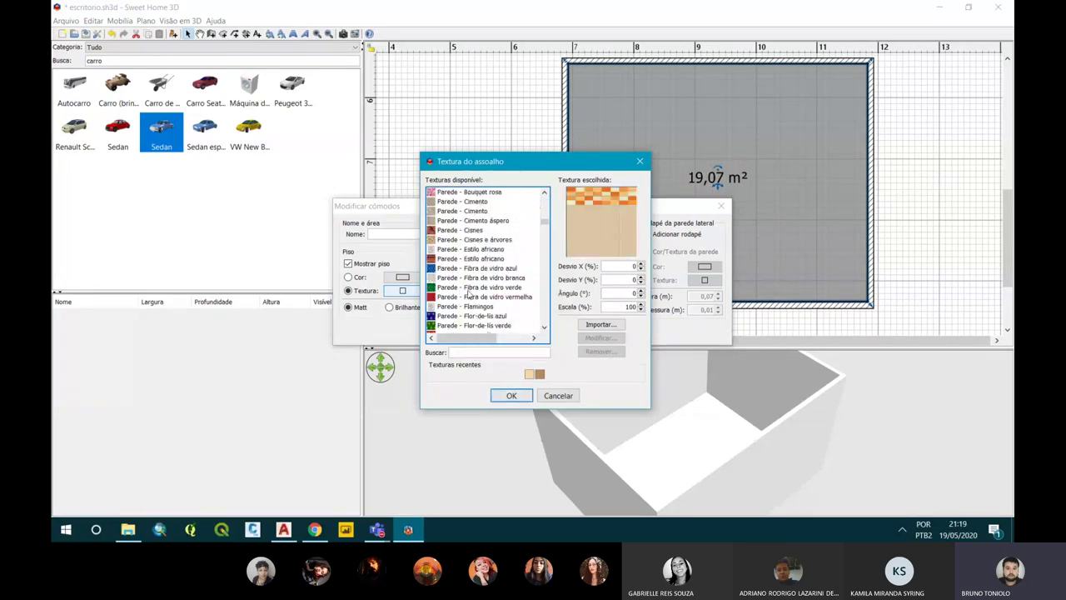
{"action": "scroll", "coordinate": [469, 294], "scroll_direction": "down", "scroll_amount": 6}
{"action": "scroll", "coordinate": [466, 283], "scroll_direction": "down", "scroll_amount": 1}
{"action": "left_click", "coordinate": [465, 268]}
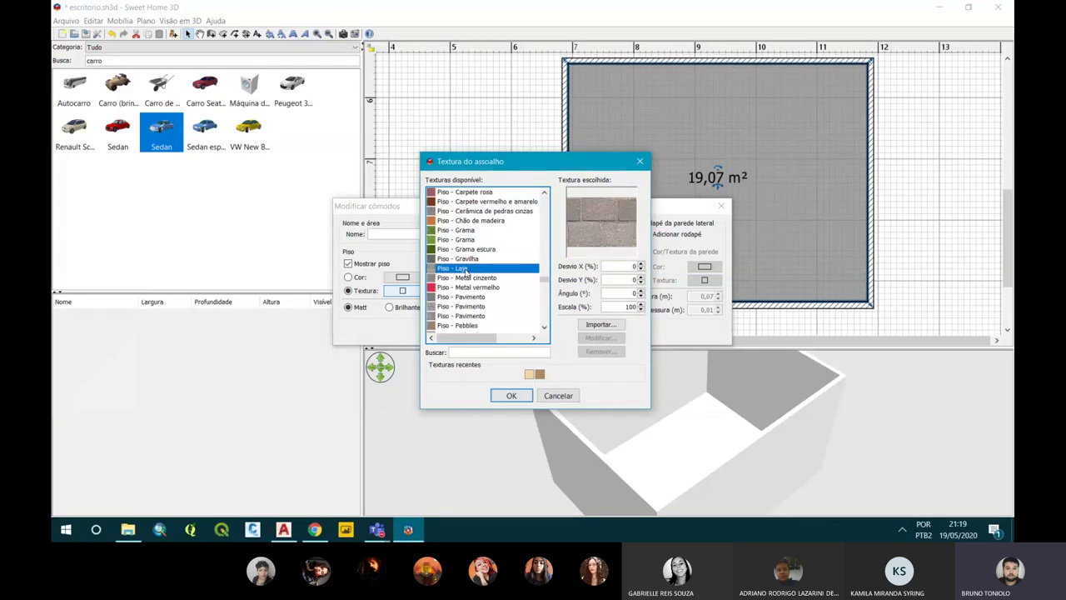
Preview carpet, tile, wood, parquet and Piso - Tijolo antigo floor textures.
{"action": "scroll", "coordinate": [479, 250], "scroll_direction": "up", "scroll_amount": 2}
{"action": "left_click", "coordinate": [491, 212]}
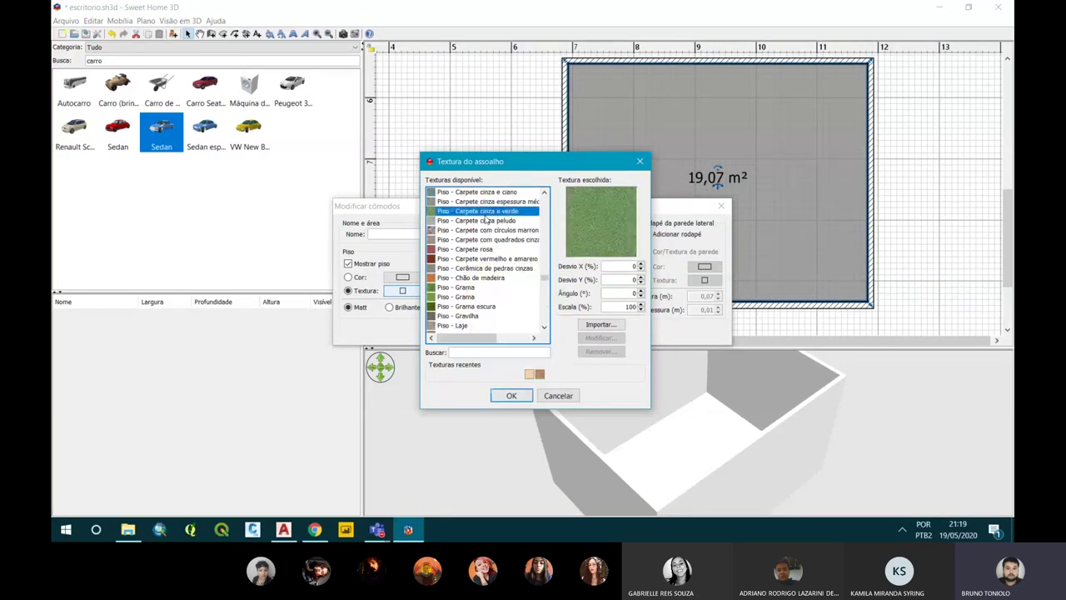
{"action": "key", "text": "Up"}
{"action": "scroll", "coordinate": [479, 250], "scroll_direction": "down", "scroll_amount": 6}
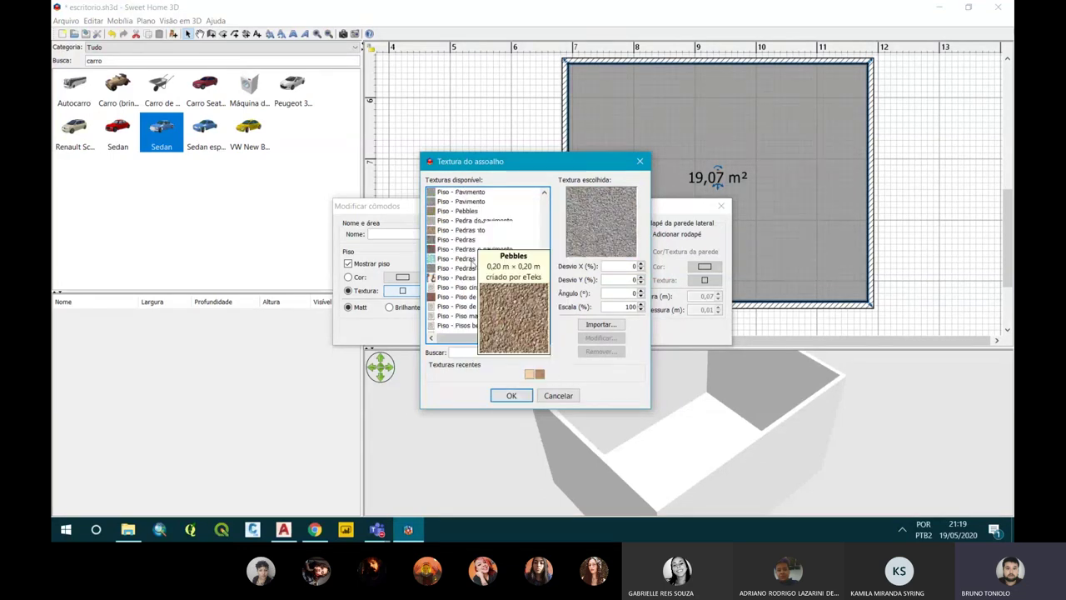
{"action": "left_click", "coordinate": [465, 299]}
{"action": "left_click", "coordinate": [465, 307]}
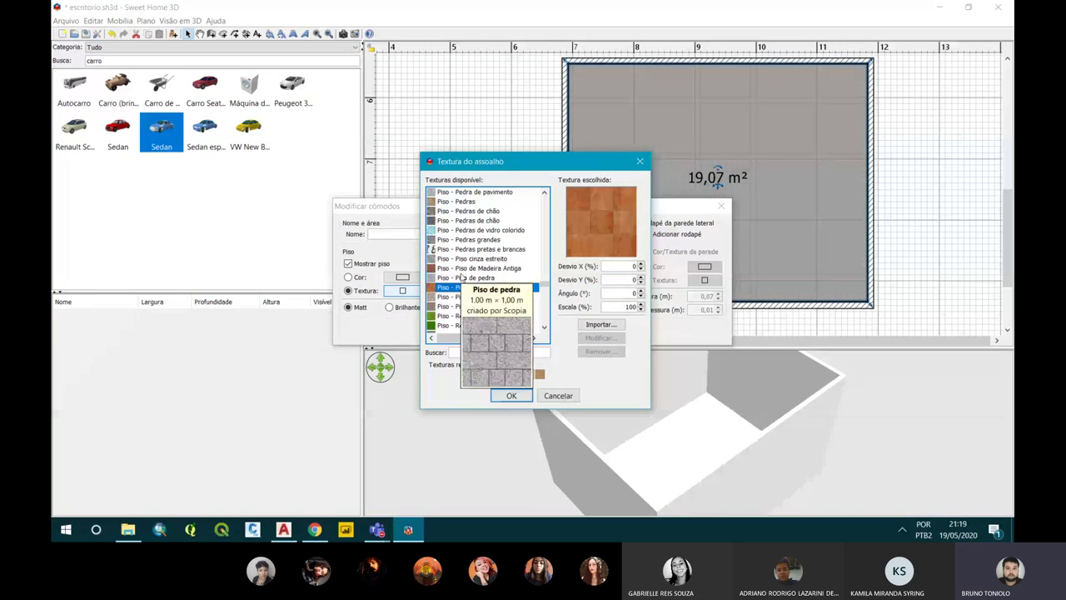
{"action": "scroll", "coordinate": [467, 300], "scroll_direction": "down", "scroll_amount": 4}
{"action": "left_click", "coordinate": [468, 278]}
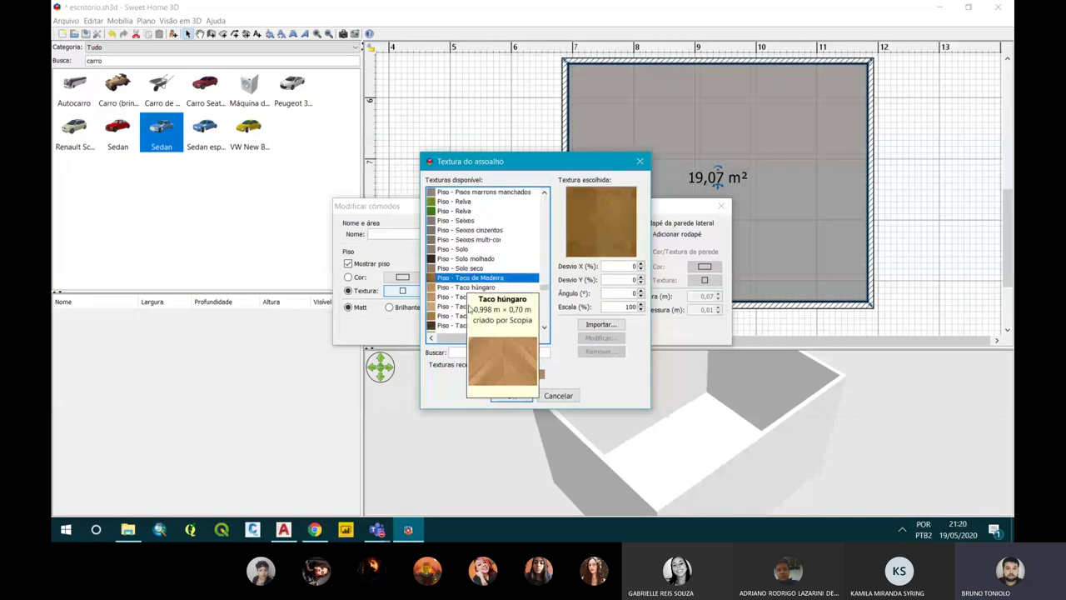
{"action": "left_click", "coordinate": [469, 307]}
{"action": "scroll", "coordinate": [467, 300], "scroll_direction": "down", "scroll_amount": 3}
{"action": "left_click", "coordinate": [464, 297]}
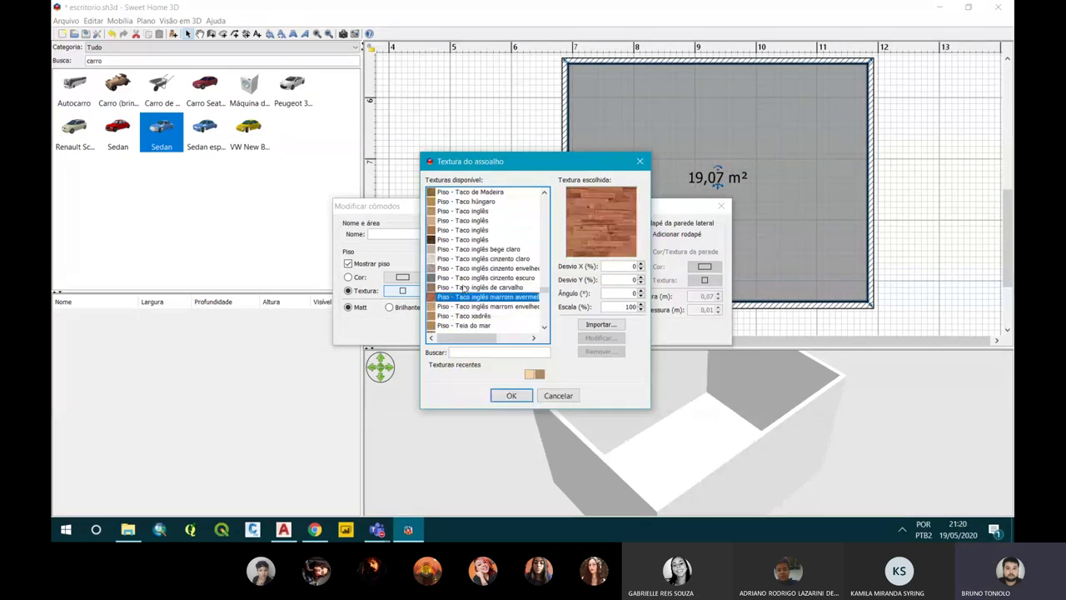
{"action": "left_click", "coordinate": [466, 277]}
{"action": "scroll", "coordinate": [466, 277], "scroll_direction": "down", "scroll_amount": 3}
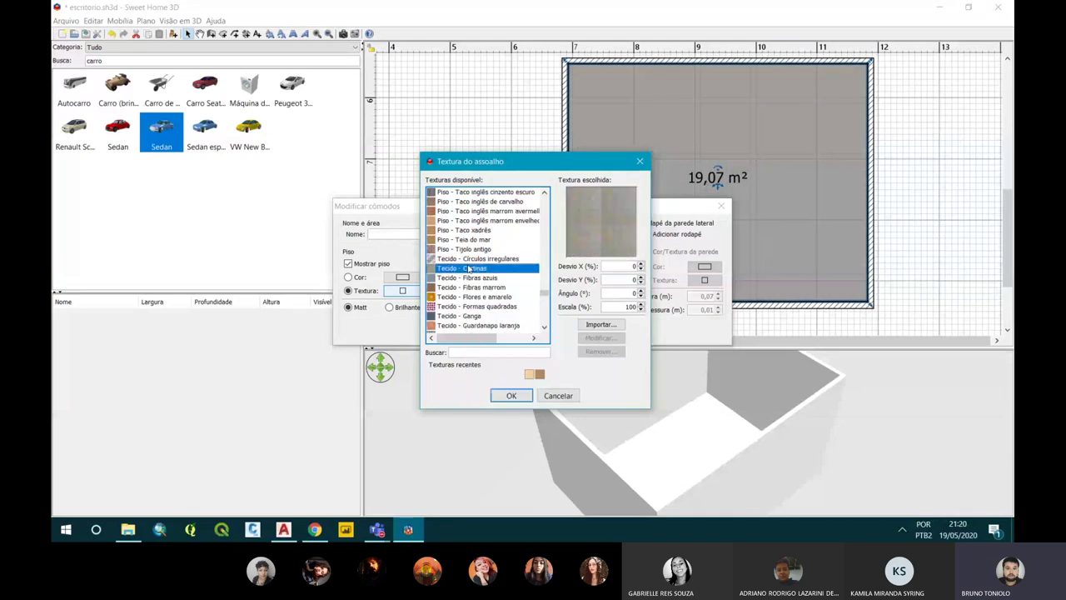
{"action": "left_click", "coordinate": [473, 250]}
Apply the Piso - Taco xadrês parquet texture to the room floor.
{"action": "left_click", "coordinate": [474, 231]}
{"action": "scroll", "coordinate": [474, 232], "scroll_direction": "up", "scroll_amount": 3}
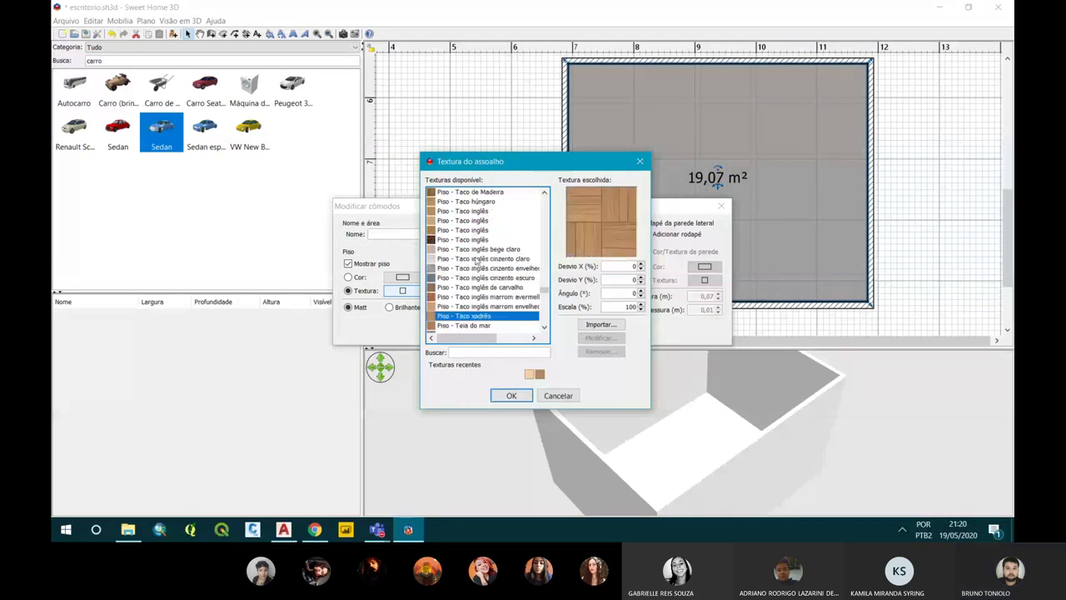
{"action": "left_click", "coordinate": [508, 397]}
{"action": "left_click", "coordinate": [510, 333]}
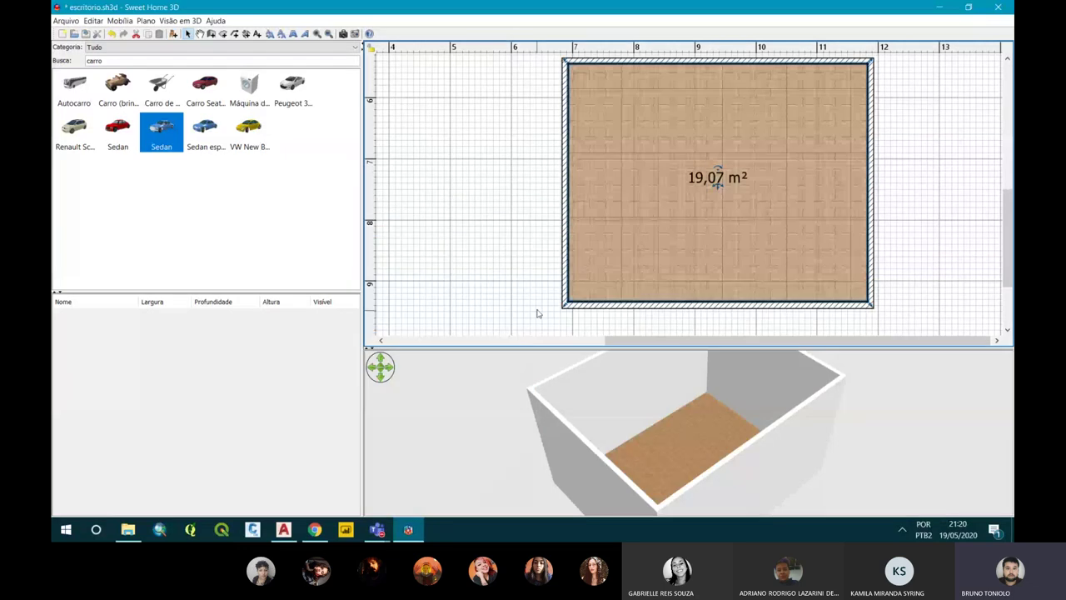
{"action": "left_click", "coordinate": [564, 360]}
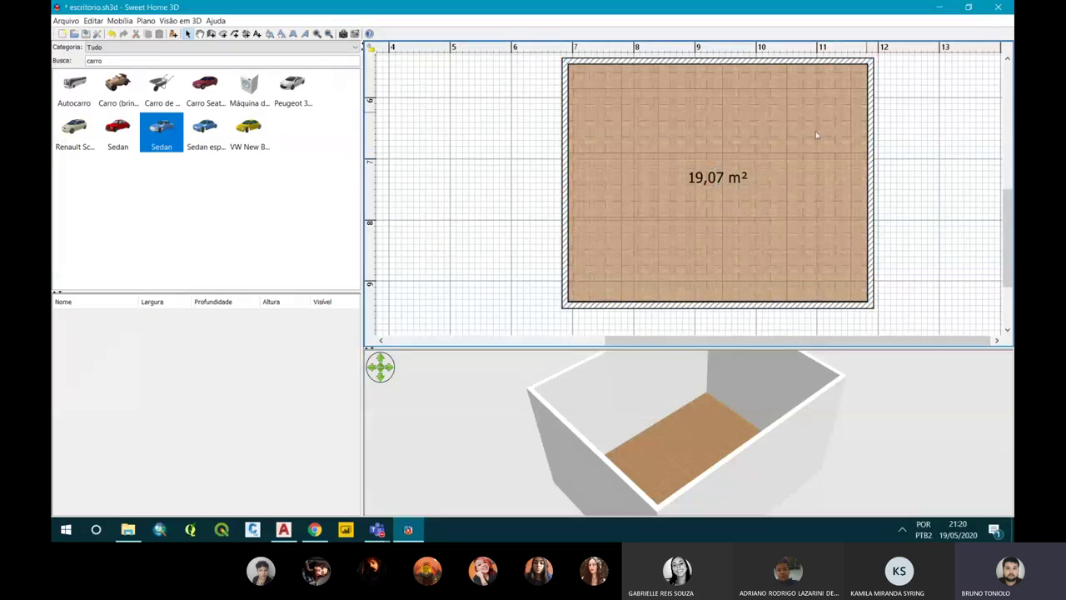
Open the Modificar paredes settings for the top wall.
{"action": "left_click_drag", "start_coordinate": [698, 411], "coordinate": [677, 444]}
{"action": "scroll", "coordinate": [677, 444], "scroll_direction": "up", "scroll_amount": 2}
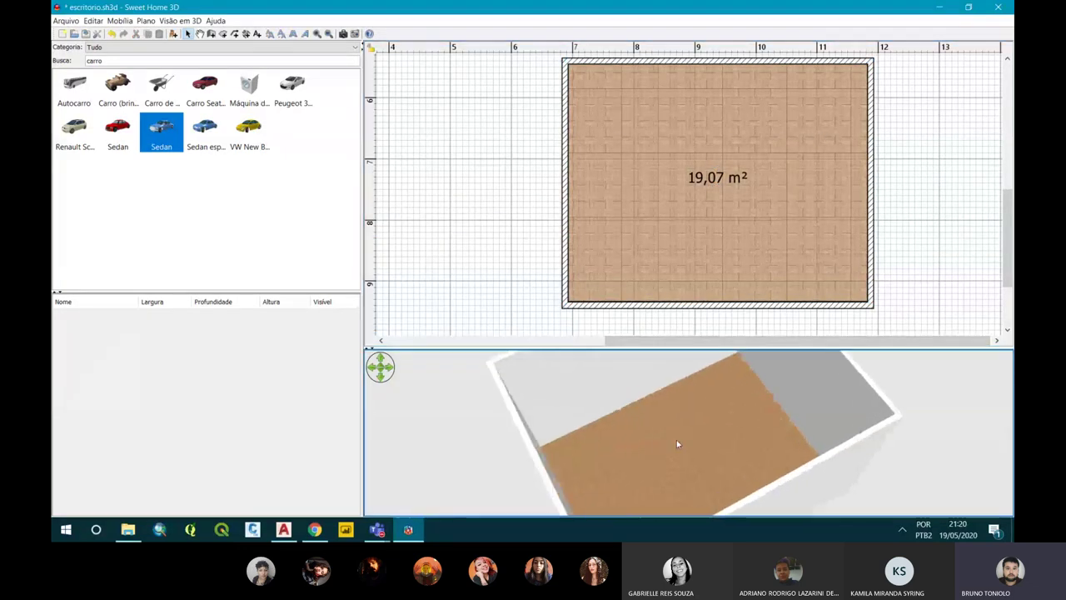
{"action": "scroll", "coordinate": [691, 450], "scroll_direction": "up", "scroll_amount": 3}
{"action": "scroll", "coordinate": [705, 455], "scroll_direction": "up", "scroll_amount": 4}
{"action": "scroll", "coordinate": [685, 395], "scroll_direction": "down", "scroll_amount": 2}
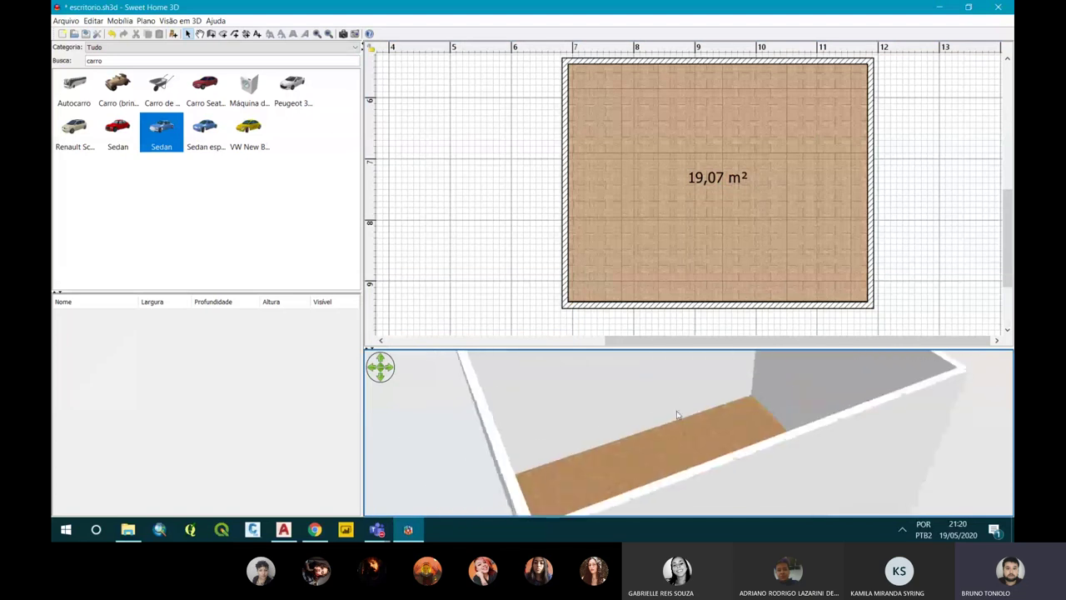
{"action": "right_click", "coordinate": [656, 60]}
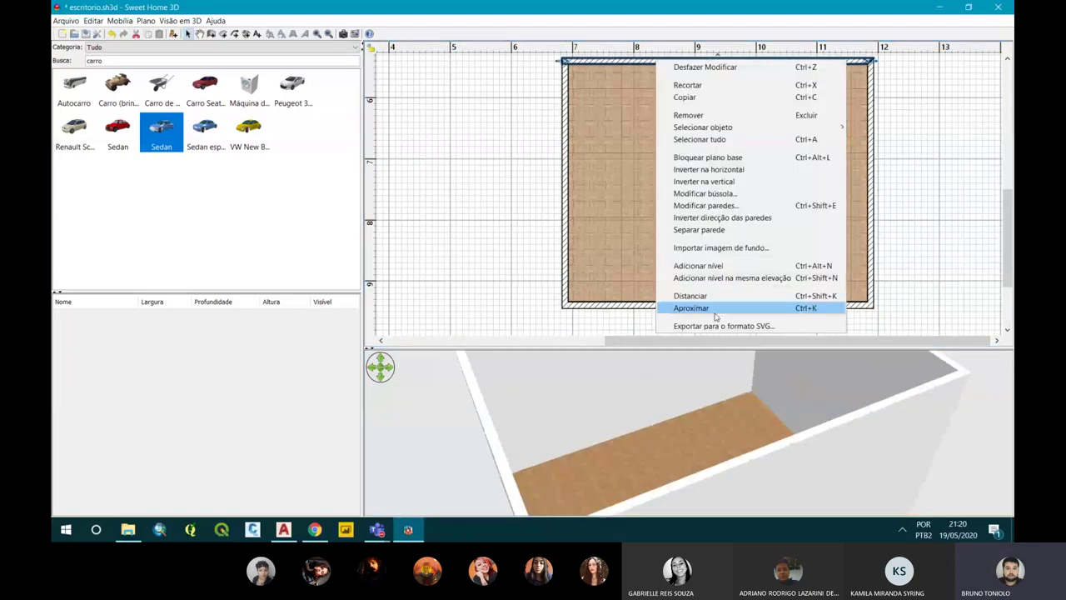
{"action": "left_click", "coordinate": [722, 206]}
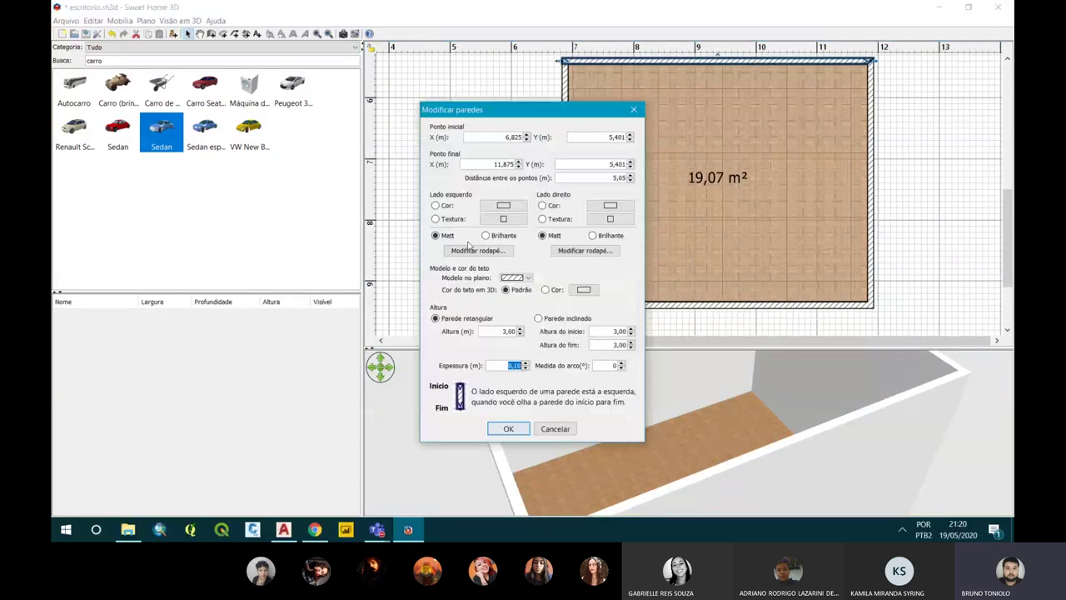
Inspect the wall height, 0,10 thickness and 0 arc angle fields.
{"action": "left_click", "coordinate": [494, 331]}
{"action": "left_click", "coordinate": [494, 365]}
{"action": "left_click_drag", "start_coordinate": [494, 365], "coordinate": [536, 365]}
{"action": "double_click", "coordinate": [615, 365]}
{"action": "left_click", "coordinate": [601, 365]}
{"action": "double_click", "coordinate": [602, 365]}
Set the left side to Textura and preview white, blue and brown tile textures.
{"action": "left_click", "coordinate": [444, 222]}
{"action": "left_click", "coordinate": [510, 222]}
{"action": "scroll", "coordinate": [510, 226], "scroll_direction": "down", "scroll_amount": 3}
{"action": "scroll", "coordinate": [496, 237], "scroll_direction": "down", "scroll_amount": 3}
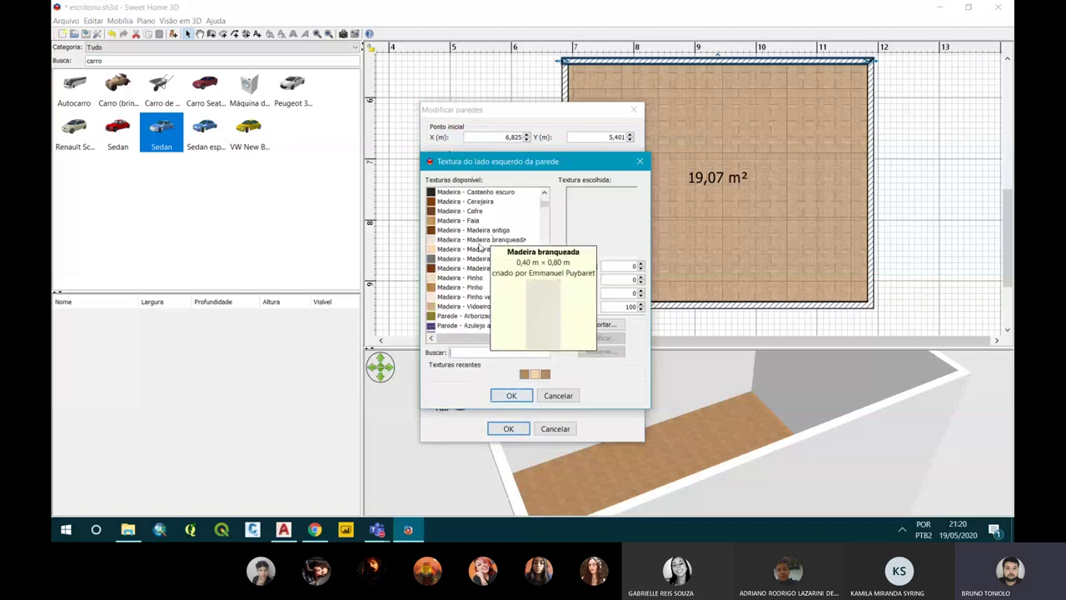
{"action": "scroll", "coordinate": [478, 247], "scroll_direction": "down", "scroll_amount": 3}
{"action": "left_click", "coordinate": [480, 258]}
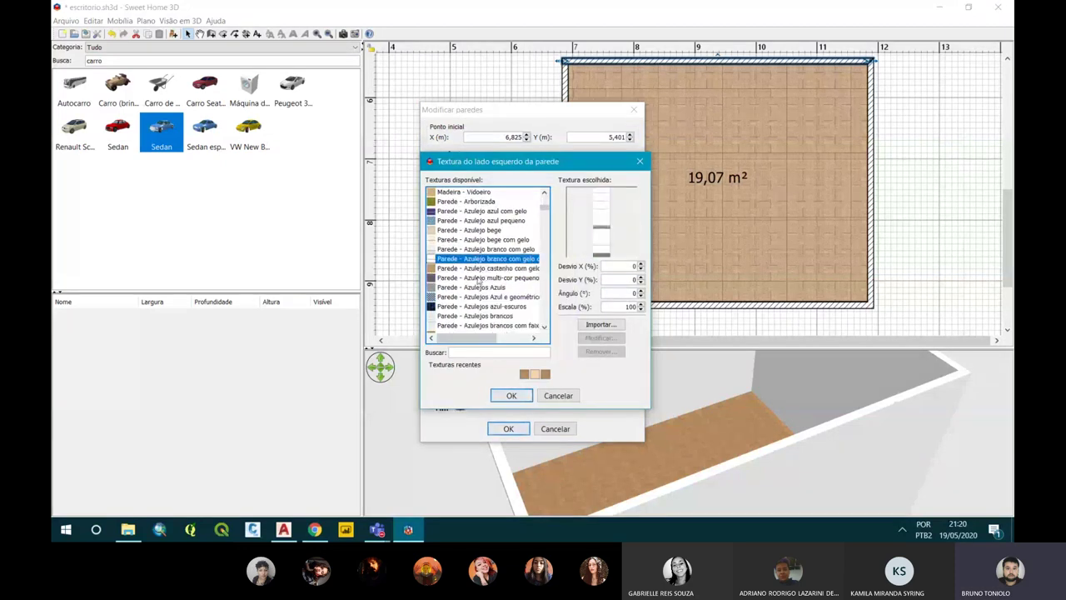
{"action": "scroll", "coordinate": [479, 281], "scroll_direction": "down", "scroll_amount": 3}
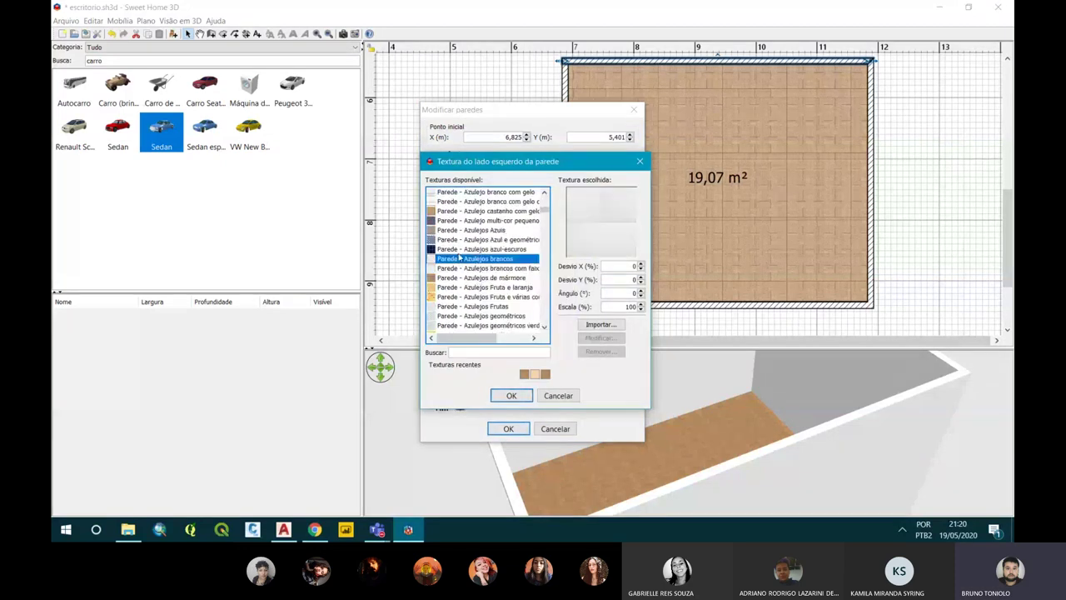
{"action": "left_click", "coordinate": [462, 249]}
{"action": "left_click", "coordinate": [458, 230]}
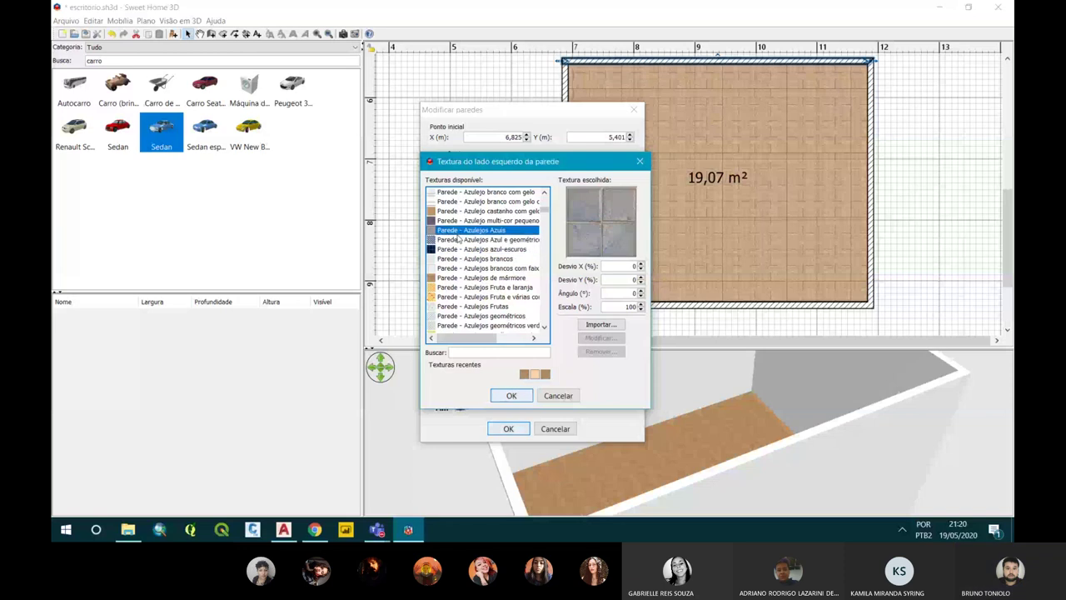
{"action": "left_click", "coordinate": [456, 214]}
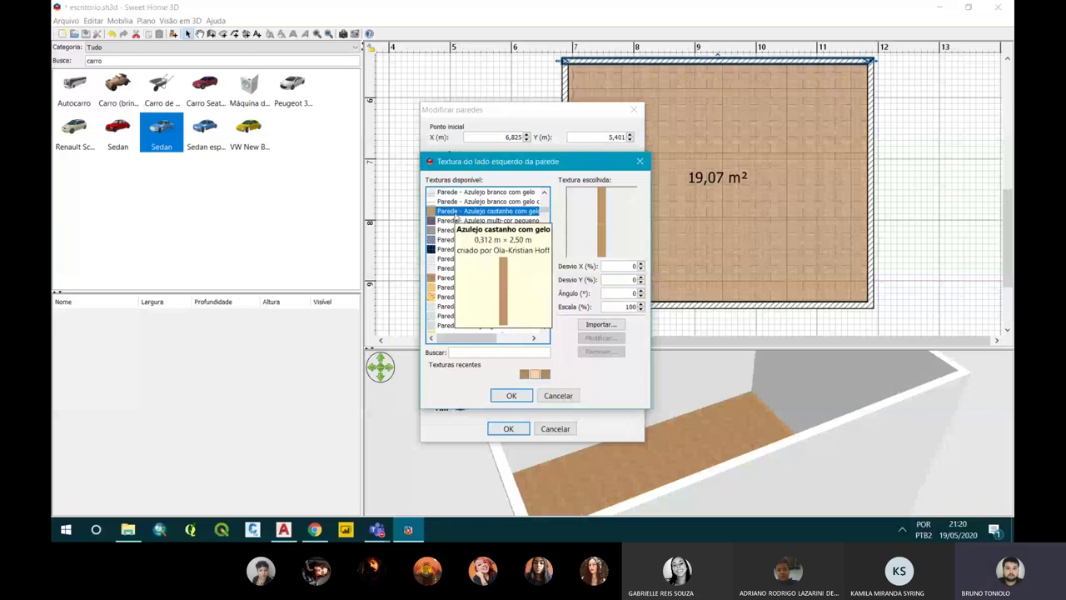
Choose Madeira - Madeira clara for the left side and confirm the wall changes.
{"action": "scroll", "coordinate": [456, 215], "scroll_direction": "down", "scroll_amount": 3}
{"action": "left_click", "coordinate": [456, 194]}
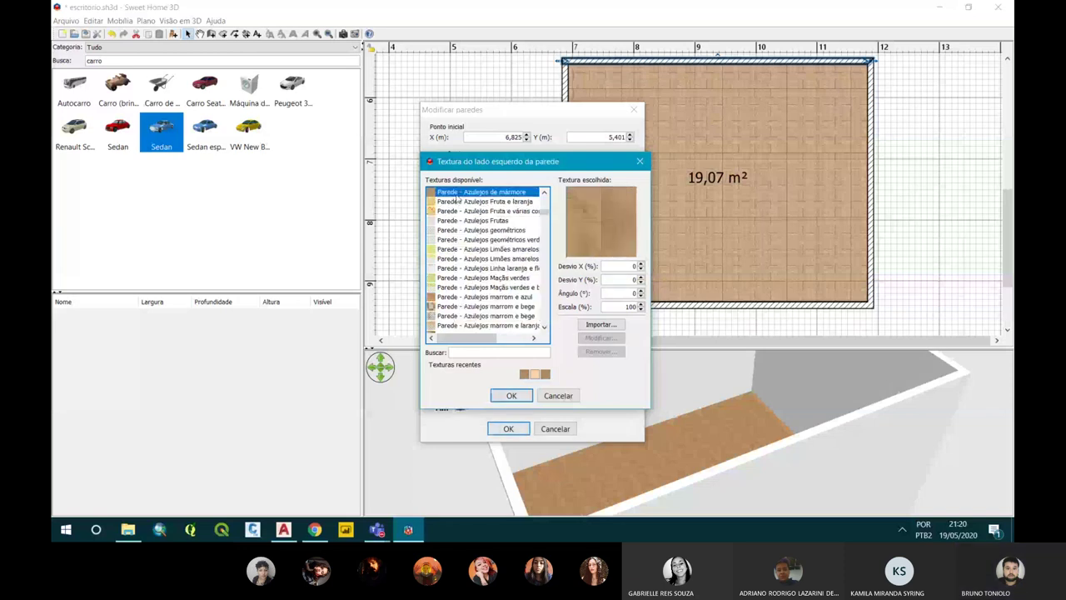
{"action": "scroll", "coordinate": [458, 206], "scroll_direction": "up", "scroll_amount": 3}
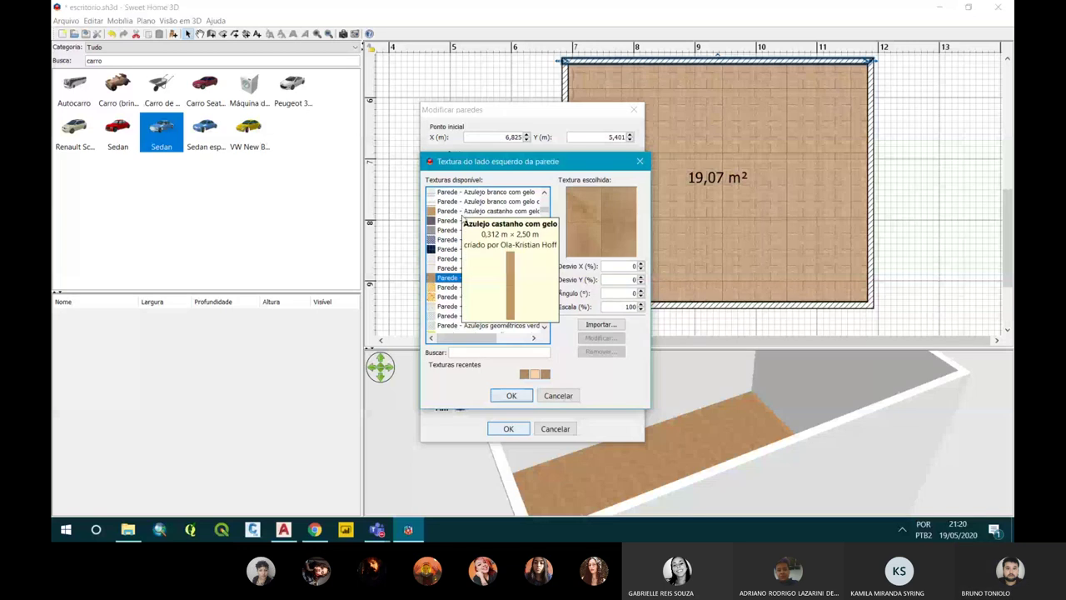
{"action": "scroll", "coordinate": [457, 218], "scroll_direction": "up", "scroll_amount": 5}
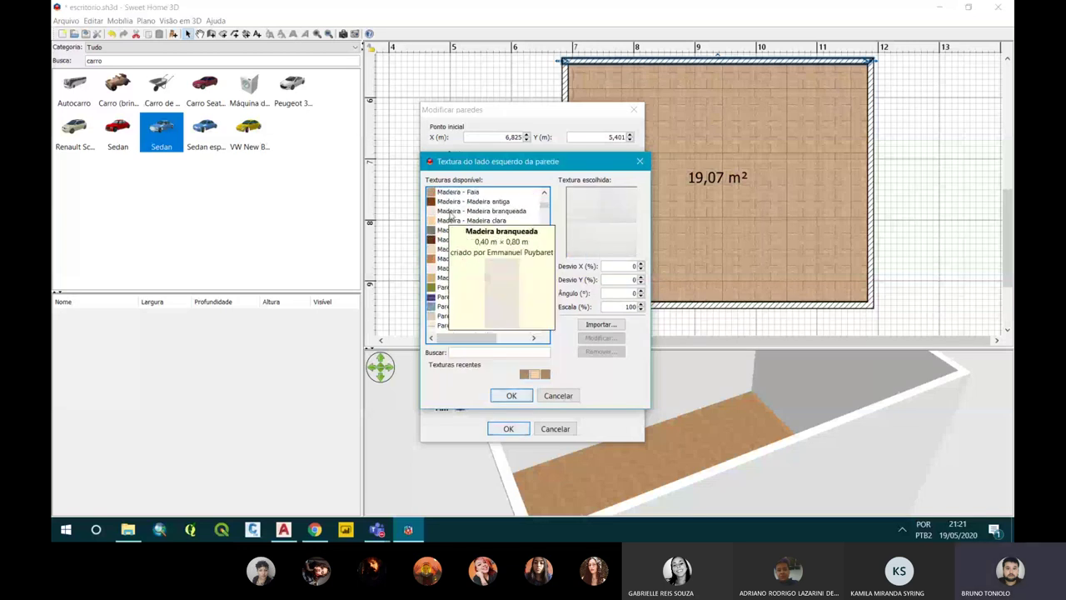
{"action": "left_click", "coordinate": [450, 220]}
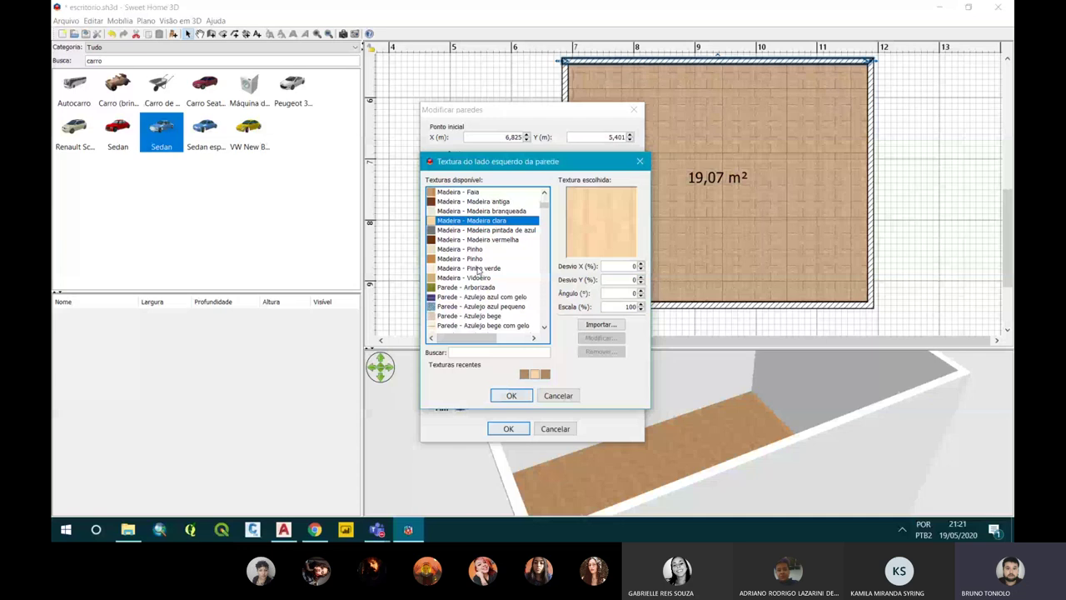
{"action": "left_click", "coordinate": [515, 395]}
{"action": "left_click", "coordinate": [520, 427]}
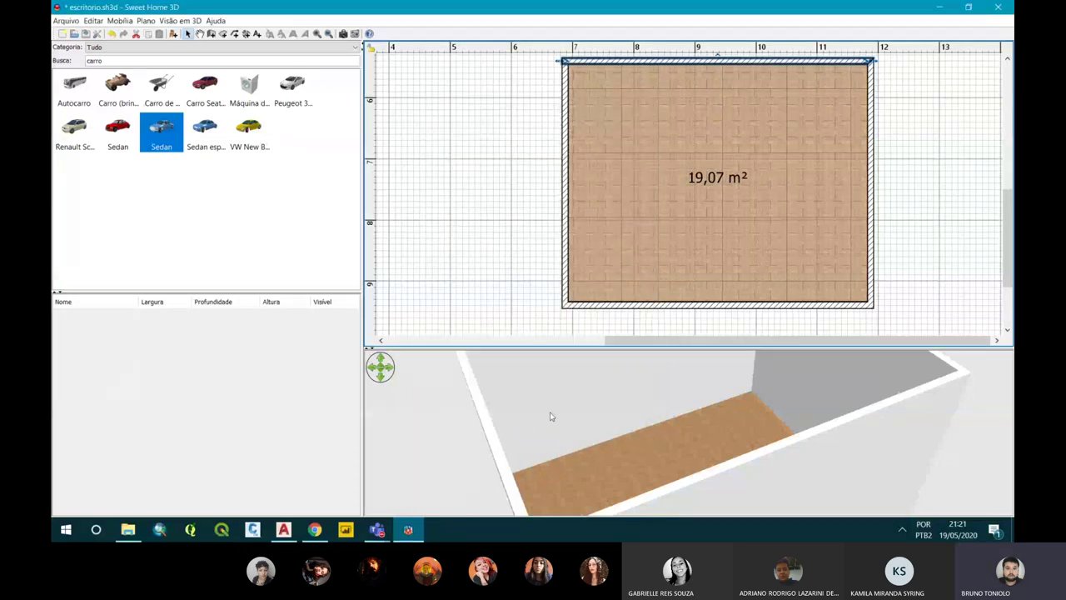
{"action": "mouse_move", "coordinate": [549, 416]}
{"action": "left_mouse_down"}
{"action": "mouse_move", "coordinate": [679, 402]}
{"action": "mouse_move", "coordinate": [633, 419]}
{"action": "left_mouse_up"}
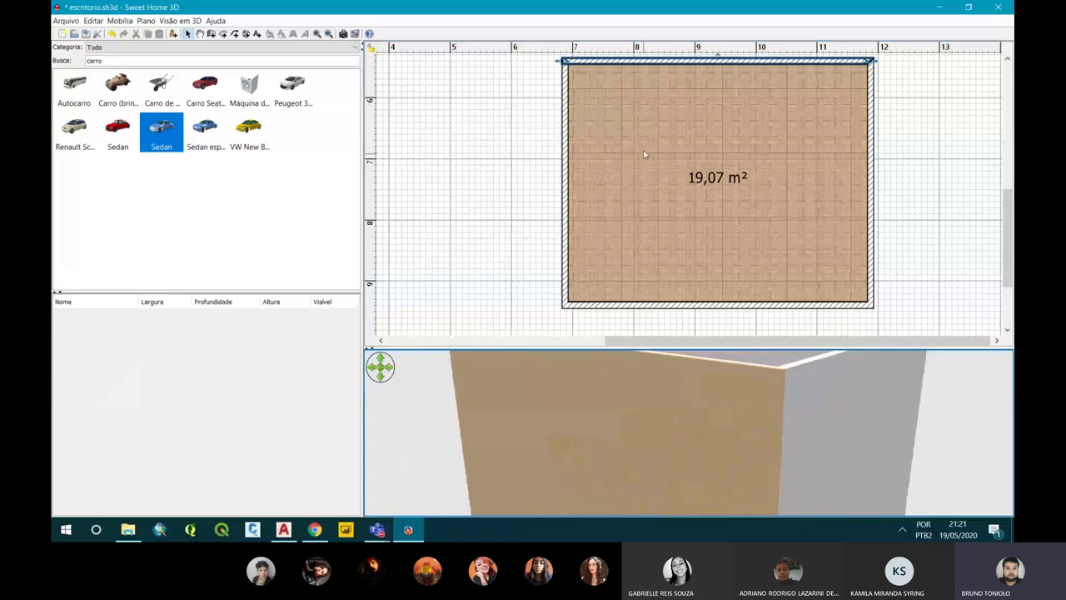
{"action": "right_click", "coordinate": [644, 61]}
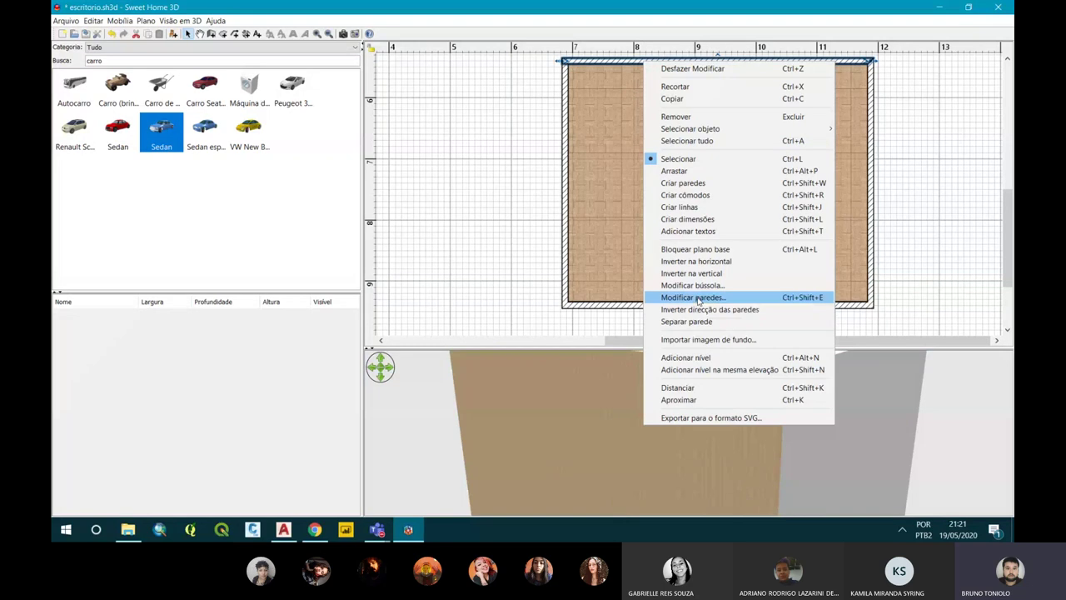
{"action": "left_click", "coordinate": [698, 300]}
{"action": "left_click", "coordinate": [503, 210]}
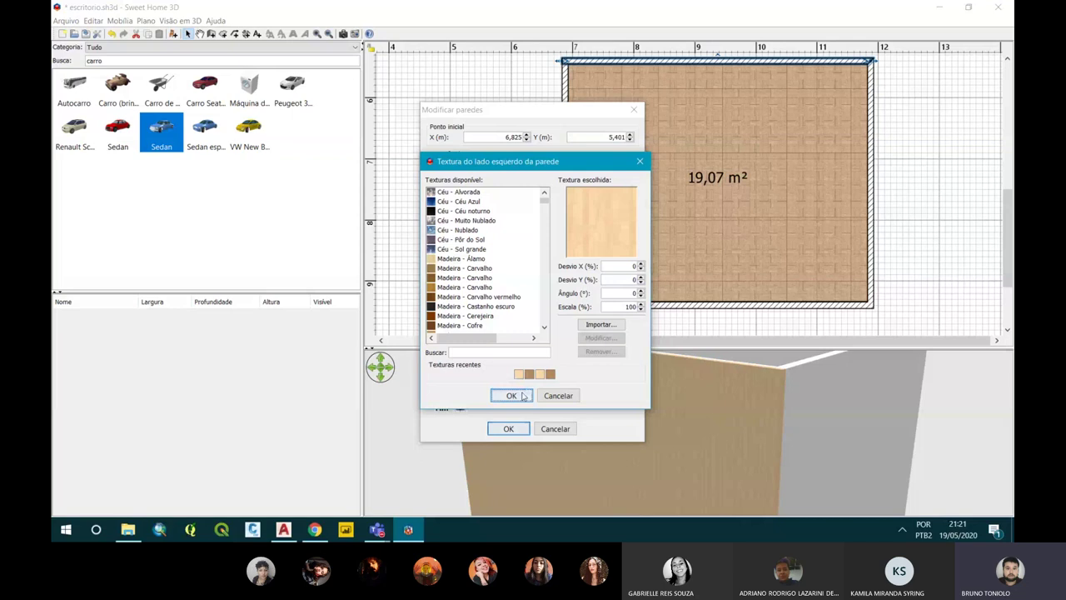
{"action": "left_click", "coordinate": [511, 395]}
{"action": "left_click", "coordinate": [517, 427]}
{"action": "left_click_drag", "start_coordinate": [631, 428], "coordinate": [515, 334]}
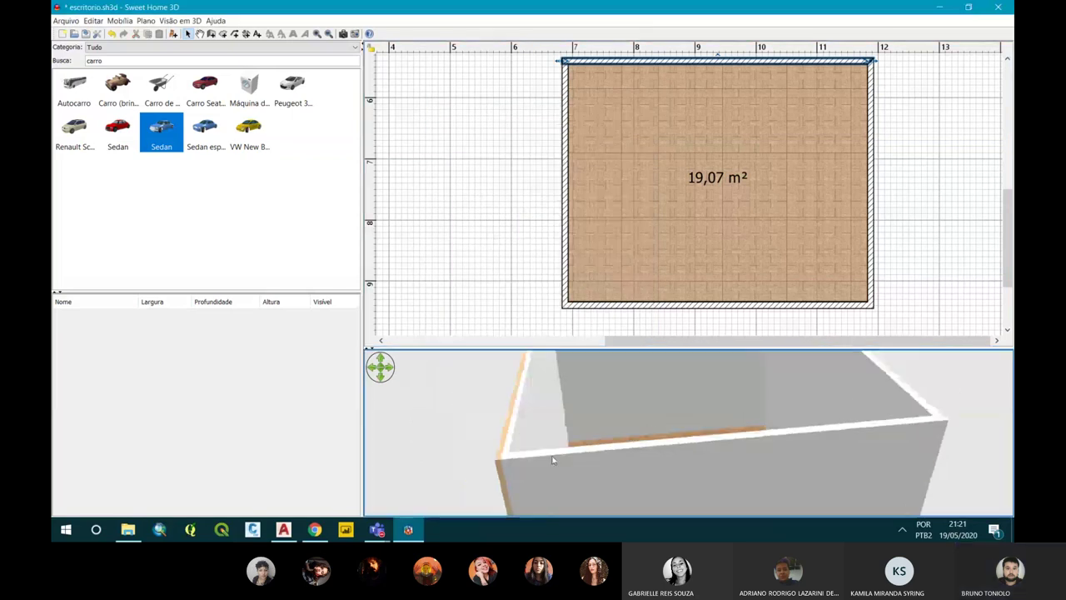
{"action": "left_click_drag", "start_coordinate": [564, 409], "coordinate": [655, 136]}
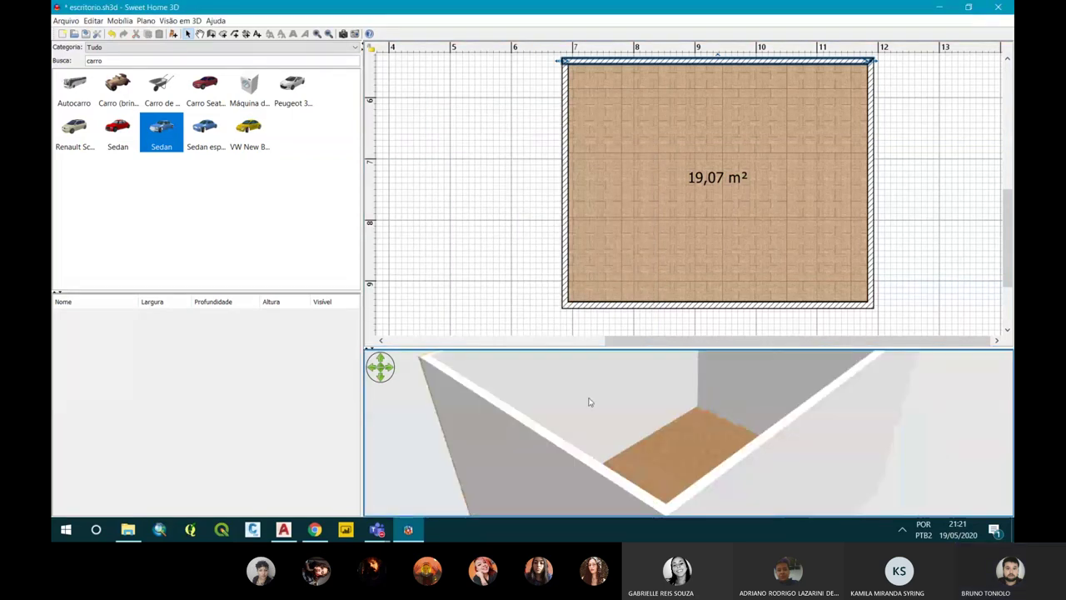
{"action": "right_click", "coordinate": [687, 61]}
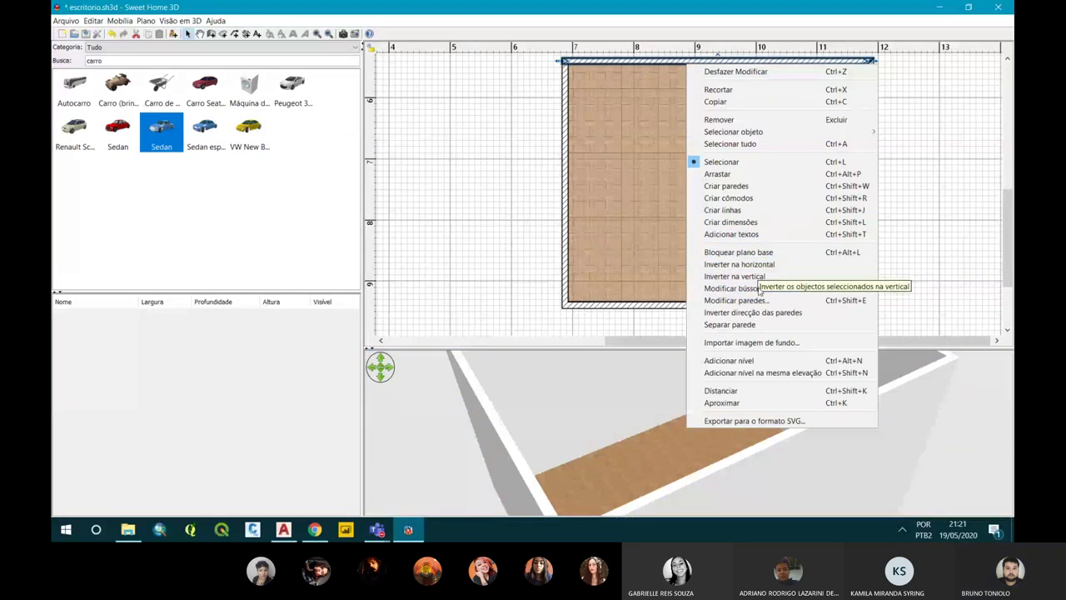
Give the top wall's right side a recently used wood texture.
{"action": "left_click", "coordinate": [733, 300]}
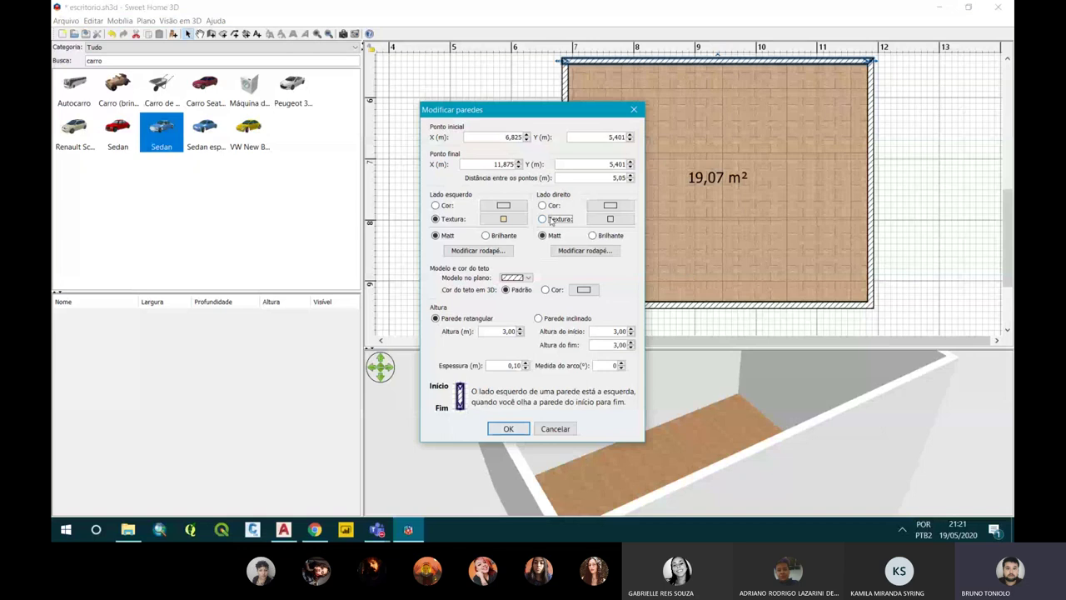
{"action": "left_click", "coordinate": [610, 219]}
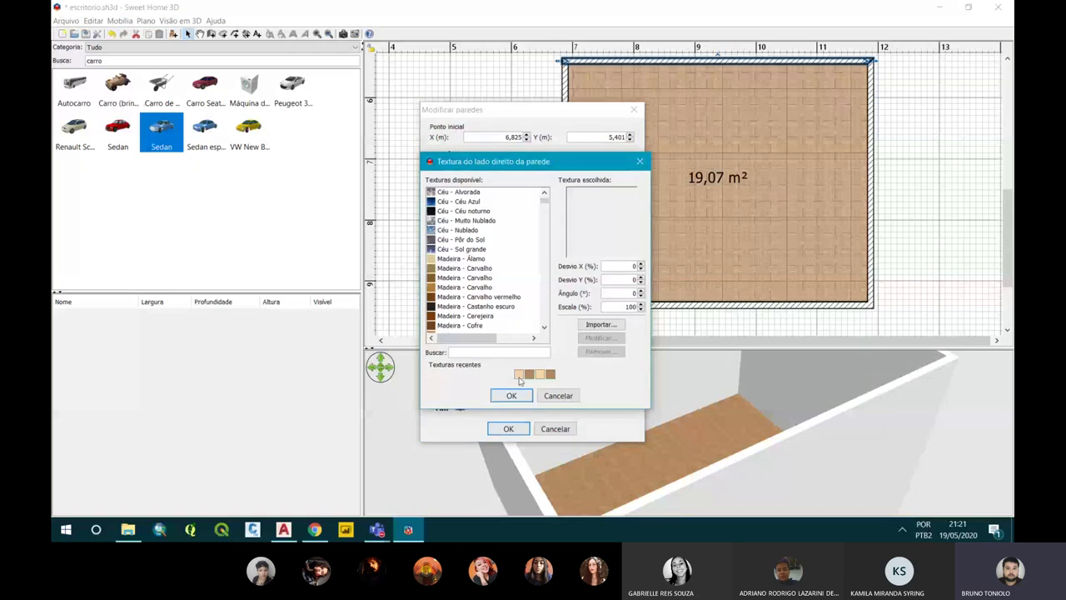
{"action": "left_click", "coordinate": [520, 380]}
{"action": "left_click", "coordinate": [512, 395]}
{"action": "left_click", "coordinate": [500, 429]}
Set wood textures on both sides of the room's left wall.
{"action": "left_click", "coordinate": [561, 200]}
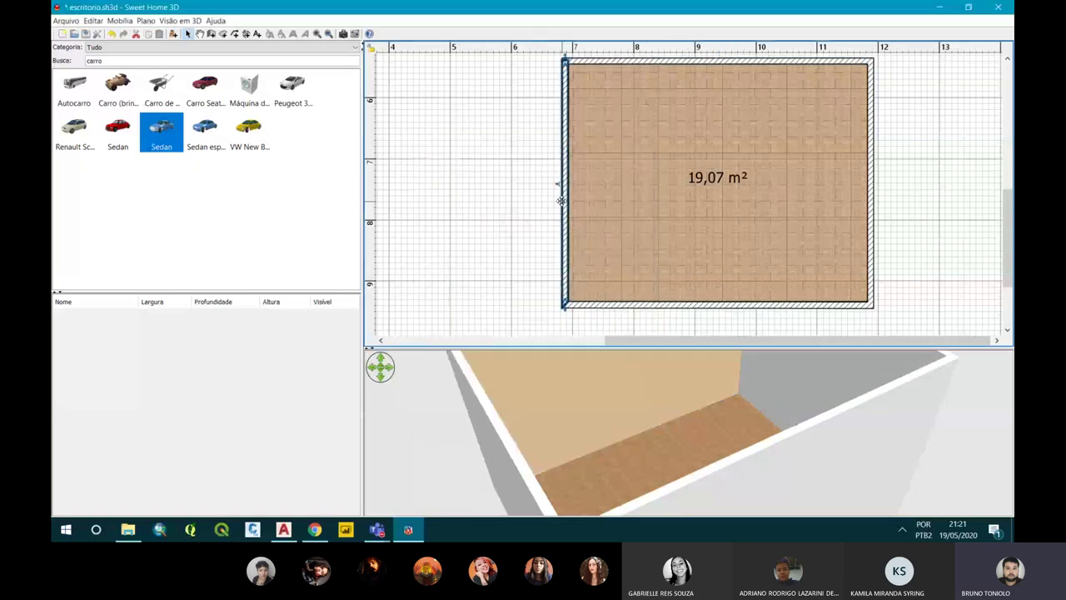
{"action": "right_click", "coordinate": [561, 200]}
{"action": "left_click", "coordinate": [610, 345]}
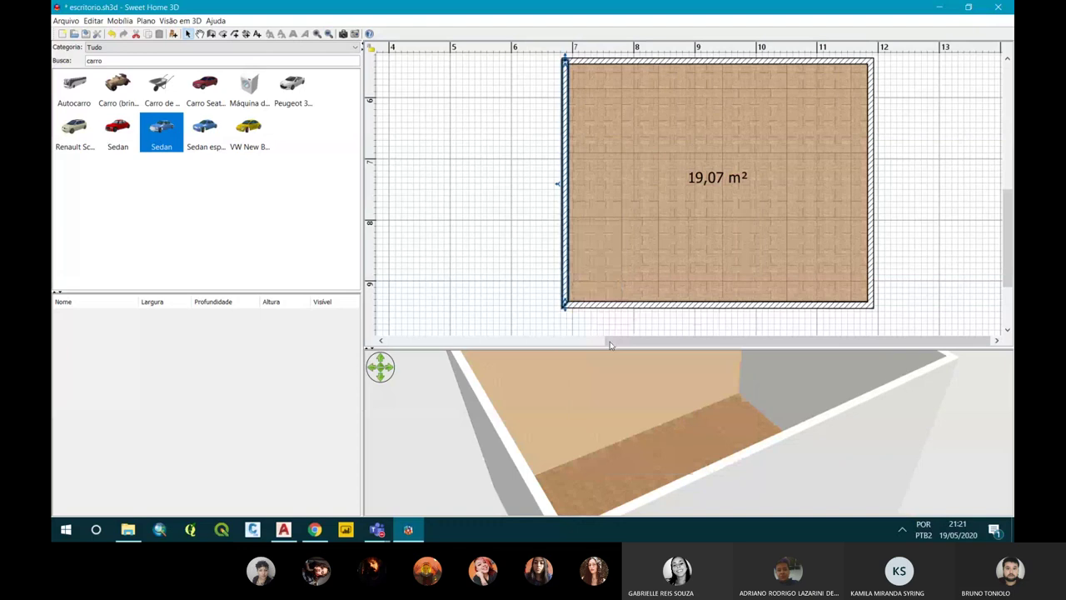
{"action": "left_click", "coordinate": [452, 219]}
{"action": "left_click", "coordinate": [503, 218]}
{"action": "left_click", "coordinate": [508, 304]}
{"action": "left_click", "coordinate": [511, 395]}
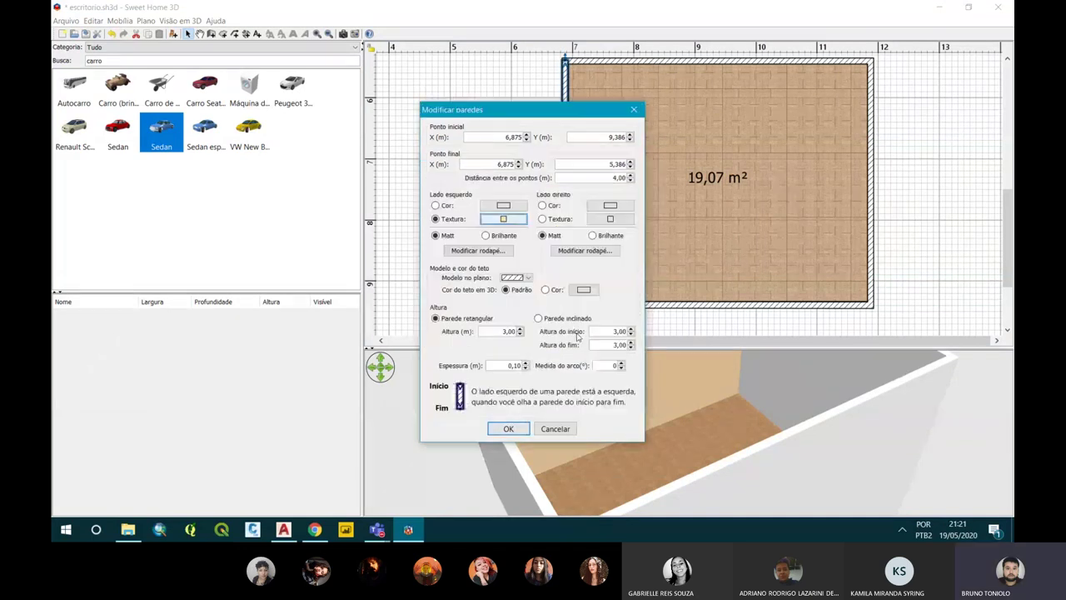
{"action": "left_click", "coordinate": [610, 218]}
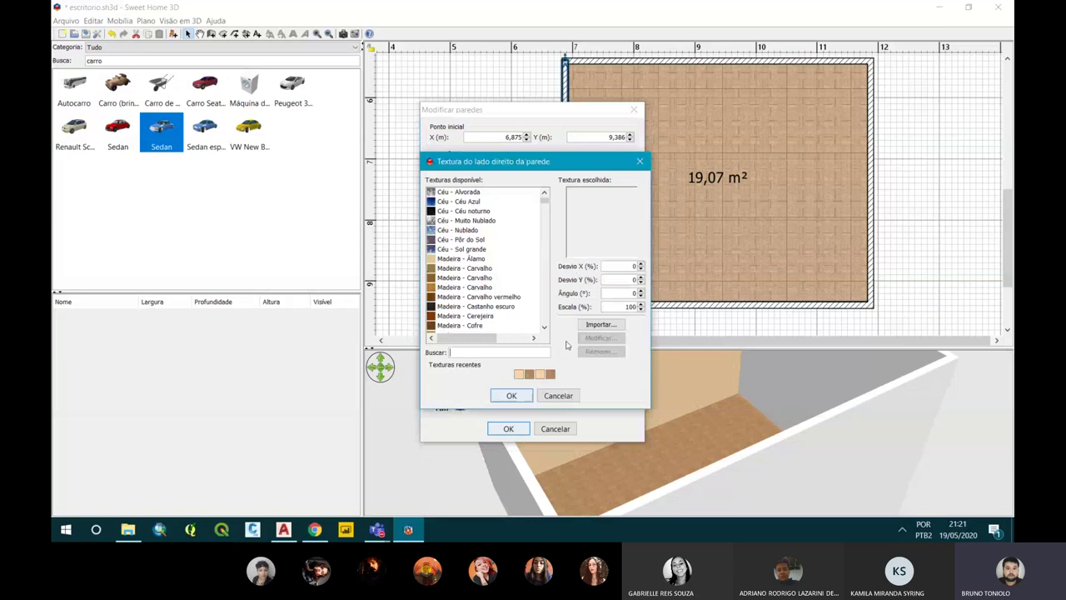
{"action": "left_click", "coordinate": [519, 374]}
{"action": "left_click", "coordinate": [512, 395]}
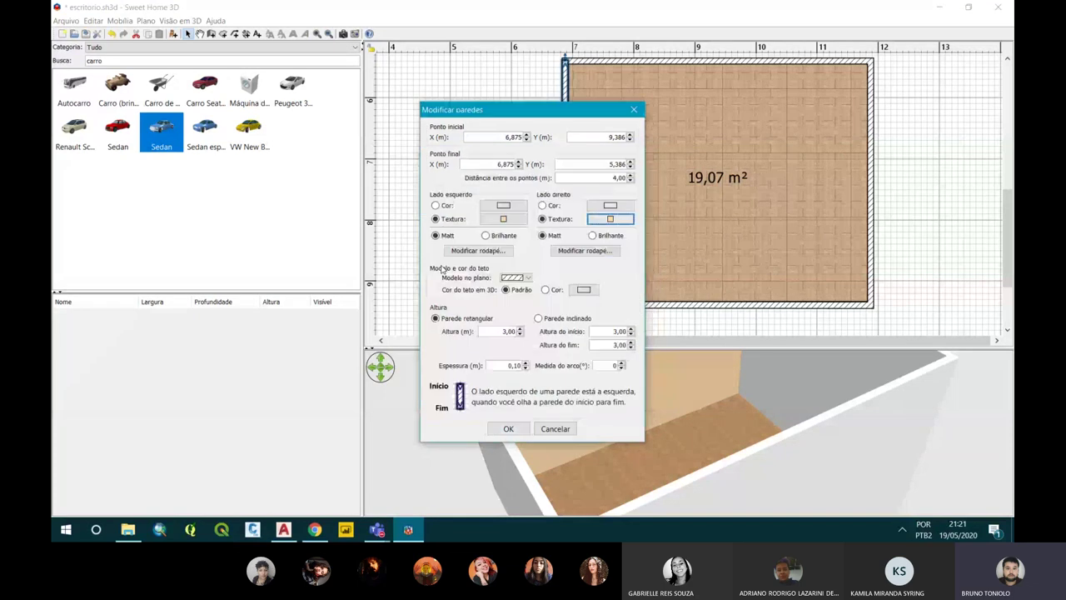
Discard the left baseboard attempt and apply the left wall's wood textures.
{"action": "left_click", "coordinate": [479, 252]}
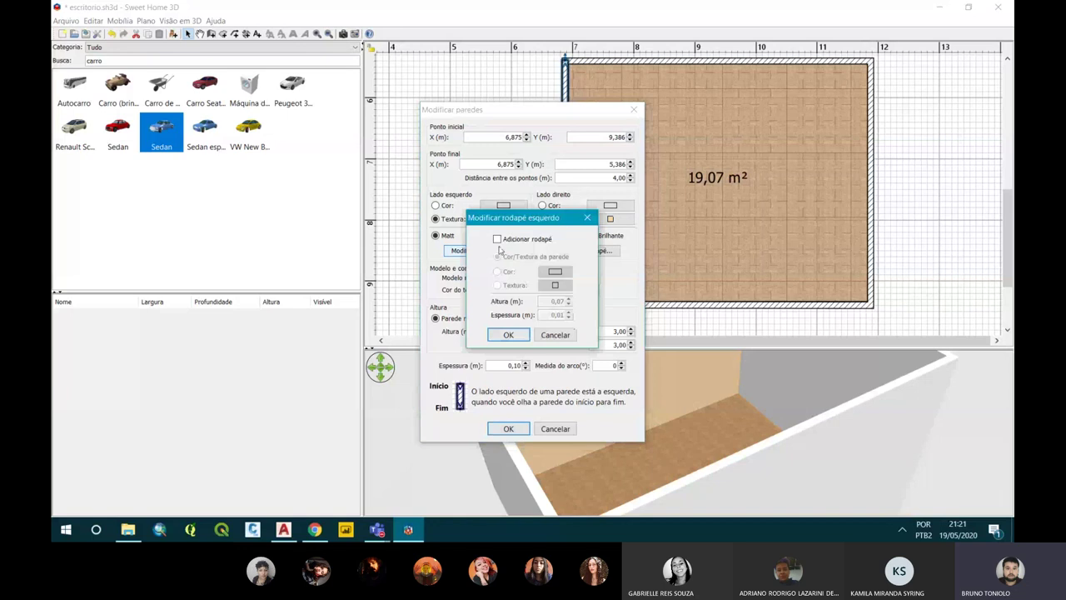
{"action": "left_click", "coordinate": [505, 241]}
{"action": "left_click", "coordinate": [509, 285]}
{"action": "left_click", "coordinate": [554, 285]}
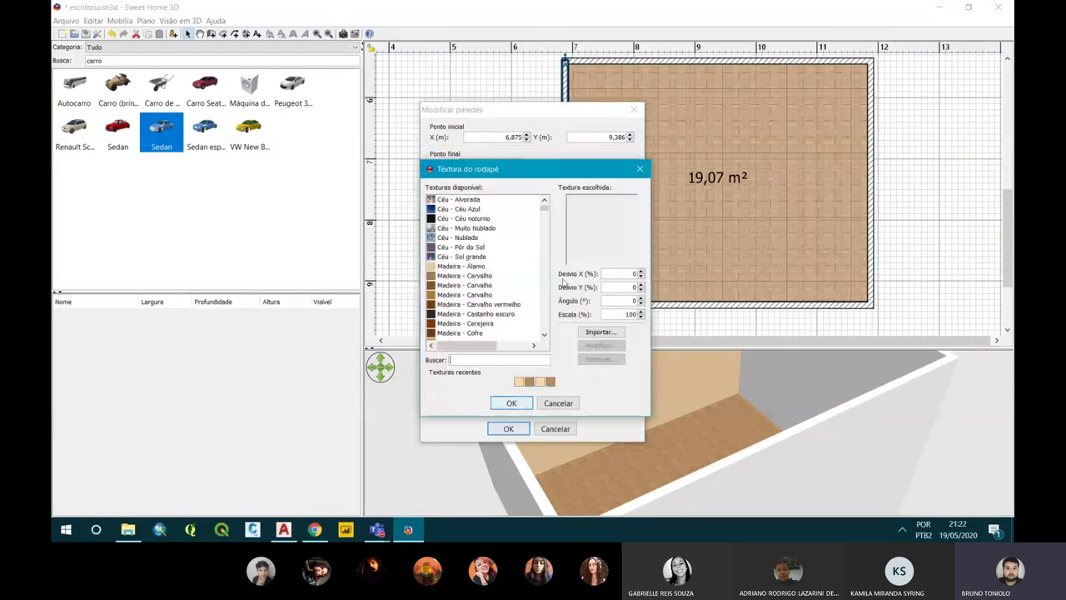
{"action": "left_click", "coordinate": [640, 168]}
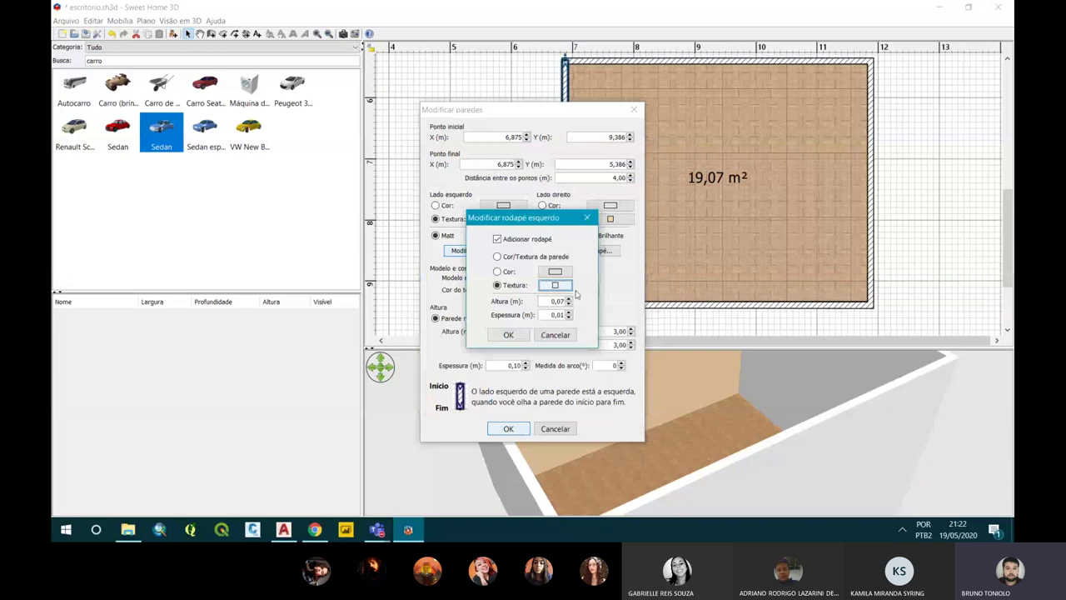
{"action": "left_click", "coordinate": [556, 334]}
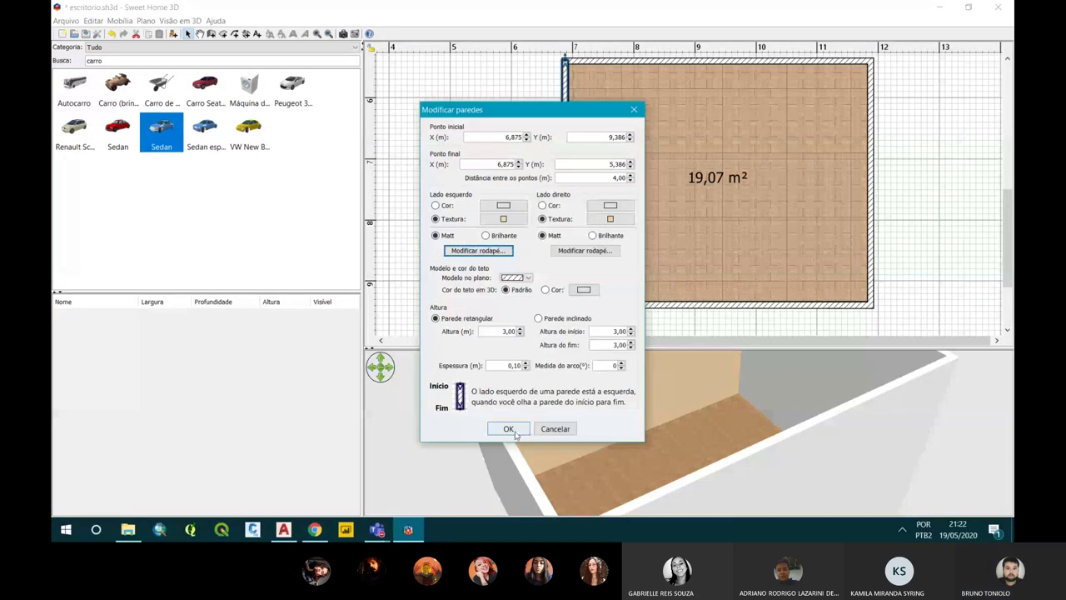
{"action": "left_click", "coordinate": [508, 429]}
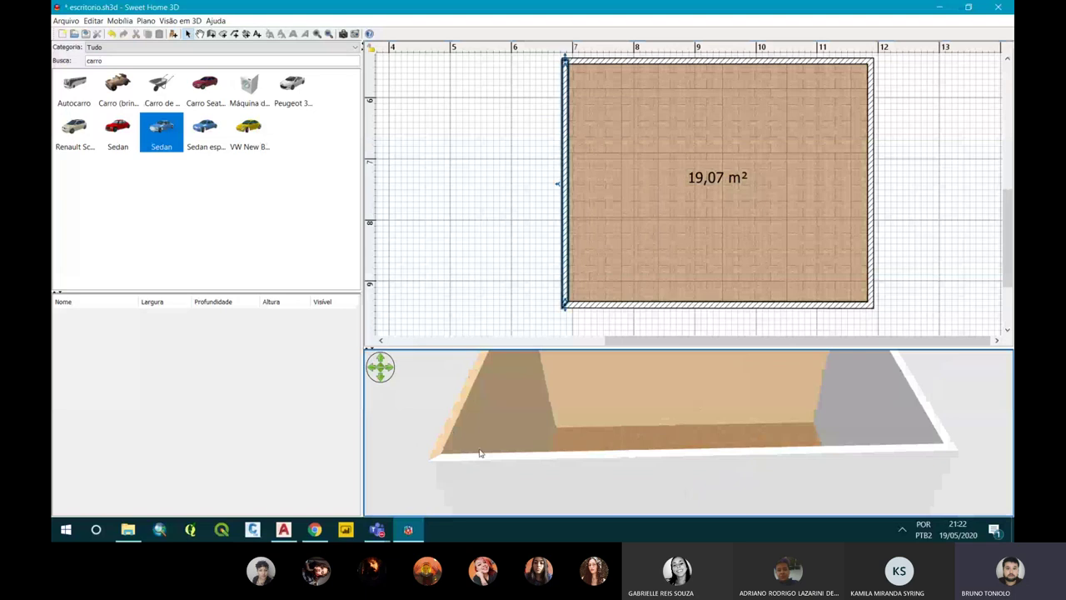
{"action": "right_click", "coordinate": [657, 304]}
Give the bottom wall a recent wood texture on both sides.
{"action": "left_click", "coordinate": [601, 332]}
{"action": "left_click", "coordinate": [611, 310]}
{"action": "left_click", "coordinate": [611, 305]}
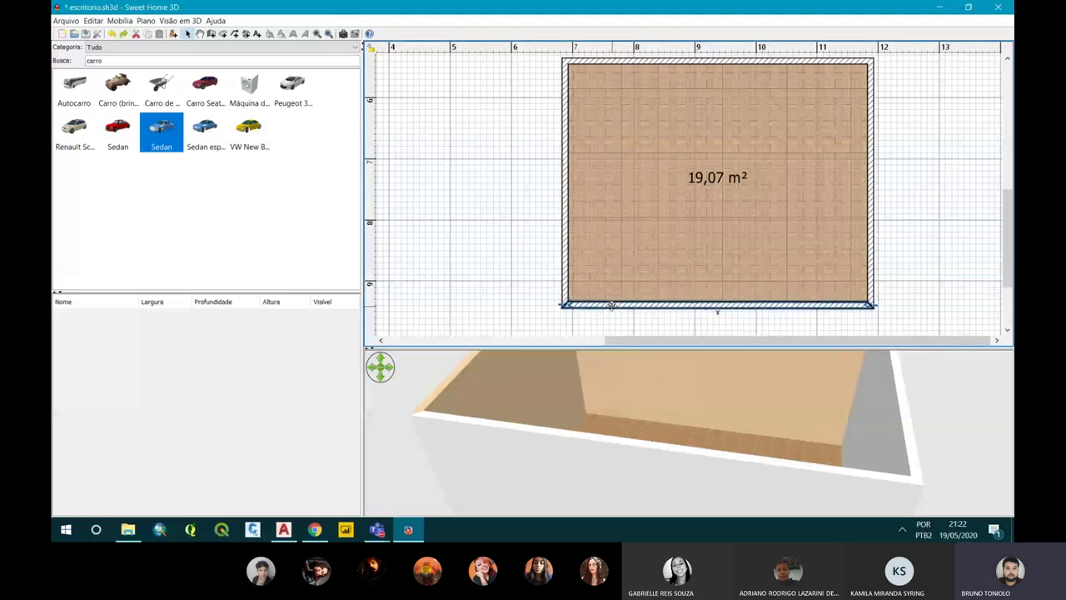
{"action": "right_click", "coordinate": [611, 305]}
{"action": "left_click", "coordinate": [625, 410]}
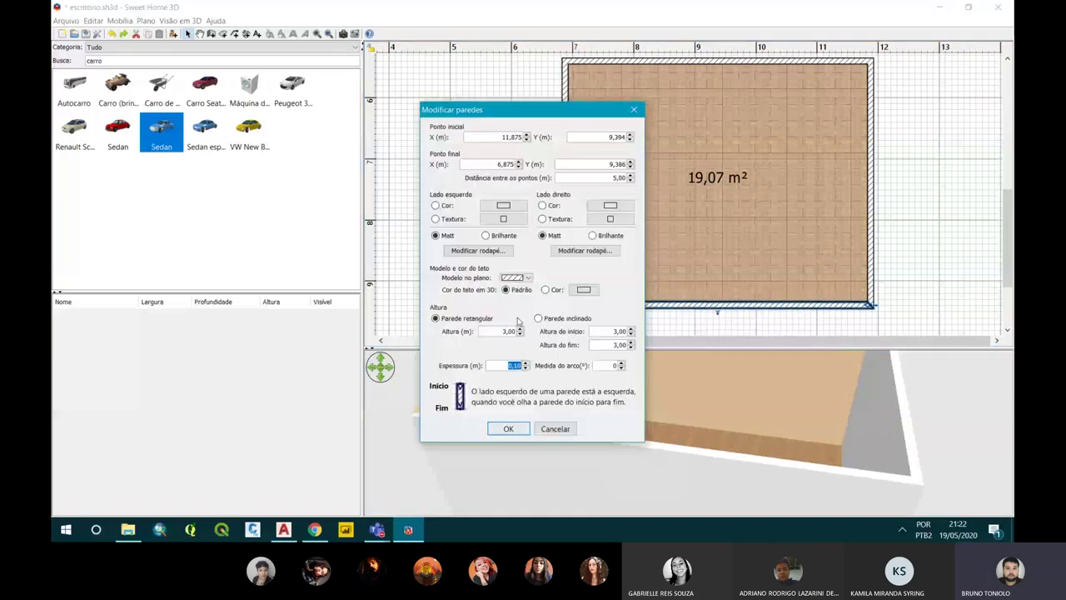
{"action": "left_click", "coordinate": [504, 219]}
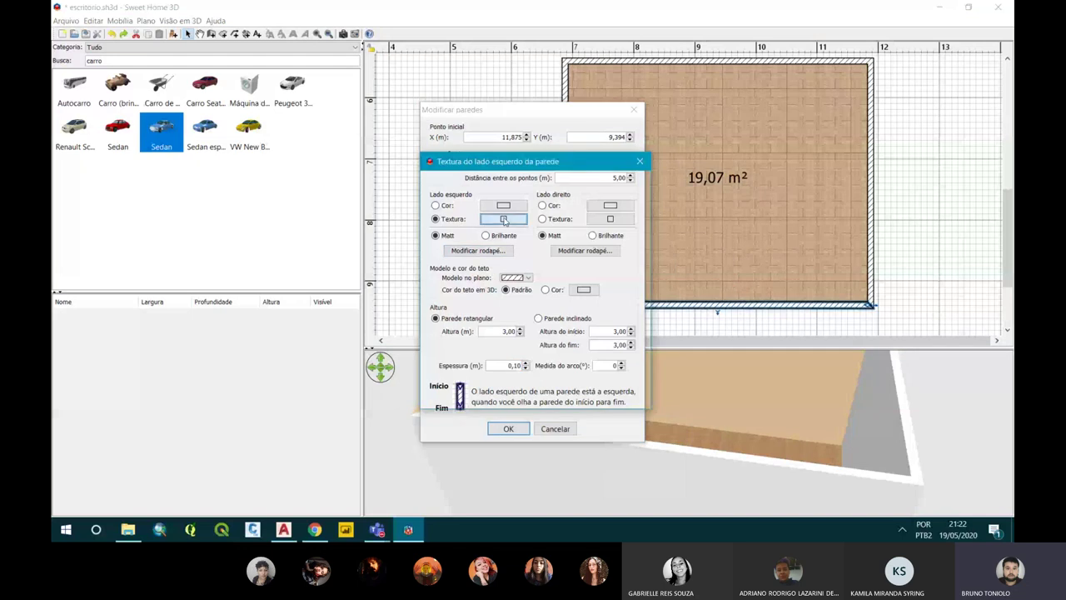
{"action": "left_click", "coordinate": [512, 395]}
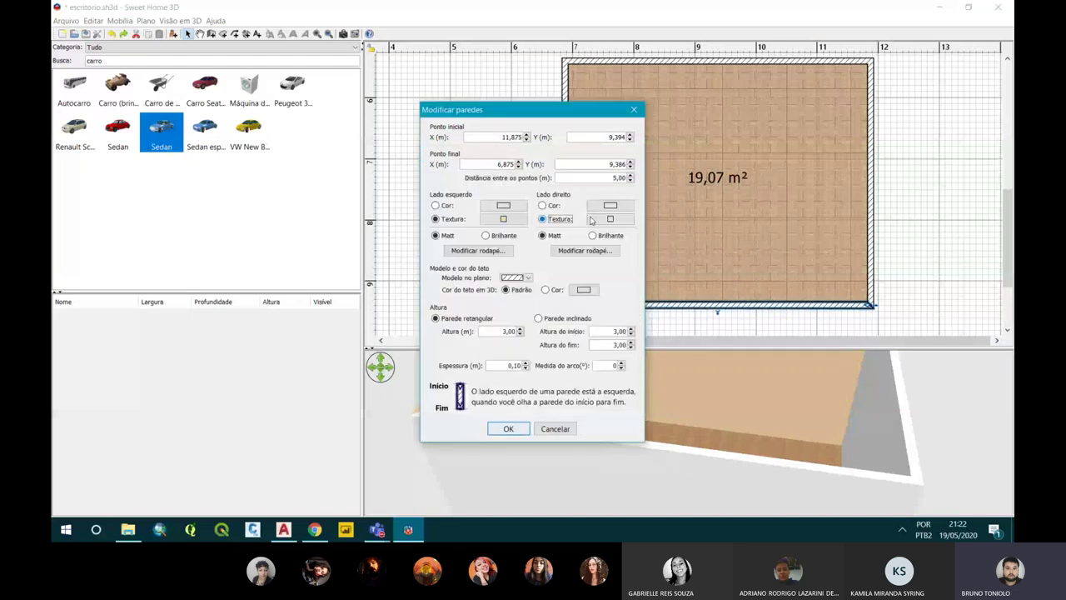
{"action": "left_click", "coordinate": [616, 219]}
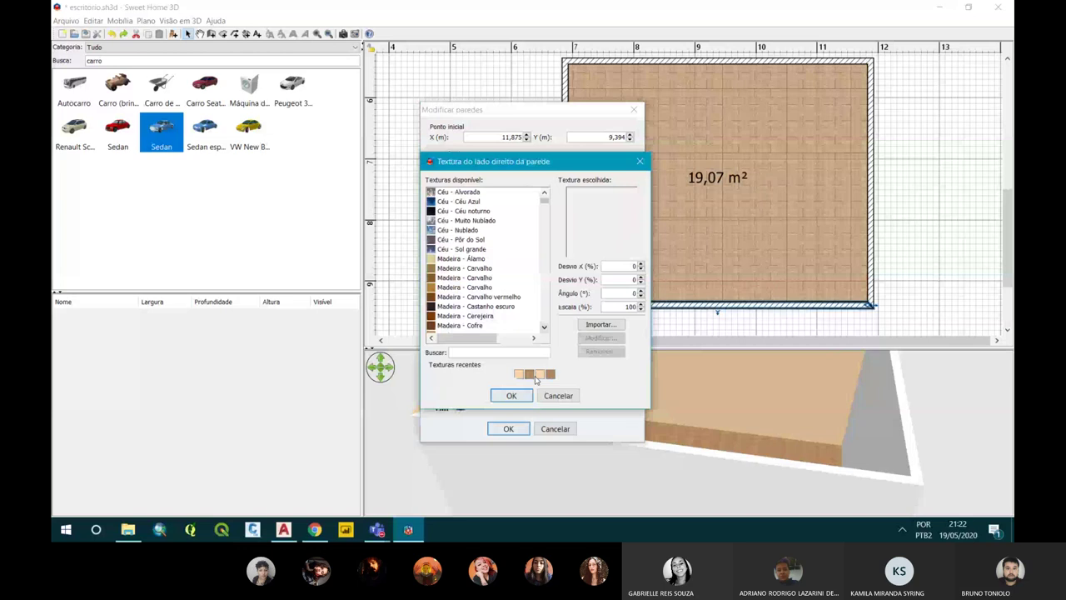
{"action": "left_click", "coordinate": [535, 375]}
{"action": "left_click", "coordinate": [511, 395]}
{"action": "left_click", "coordinate": [508, 428]}
Apply the light wood texture to both sides of the right wall and view the room in 3D.
{"action": "left_click", "coordinate": [887, 272]}
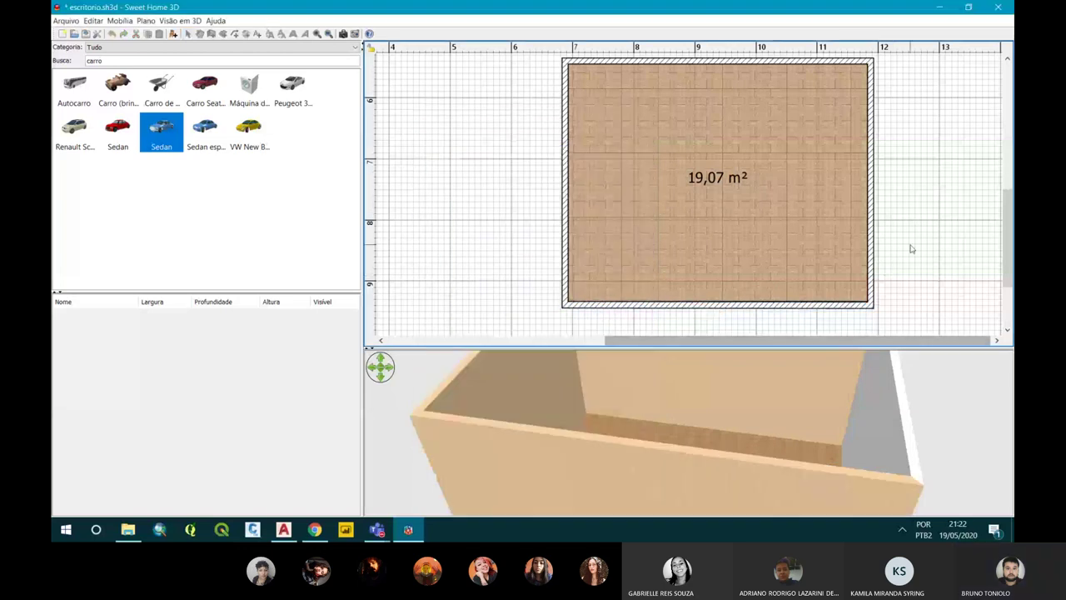
{"action": "right_click", "coordinate": [872, 244]}
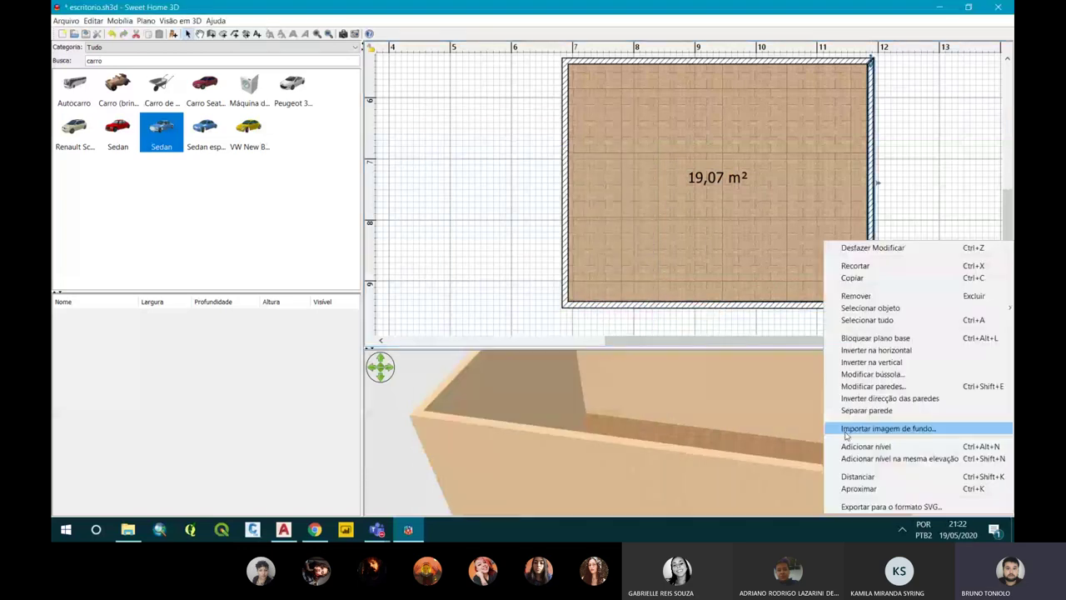
{"action": "left_click", "coordinate": [858, 386]}
{"action": "left_click", "coordinate": [452, 219]}
{"action": "left_click", "coordinate": [500, 219]}
{"action": "left_click", "coordinate": [521, 374]}
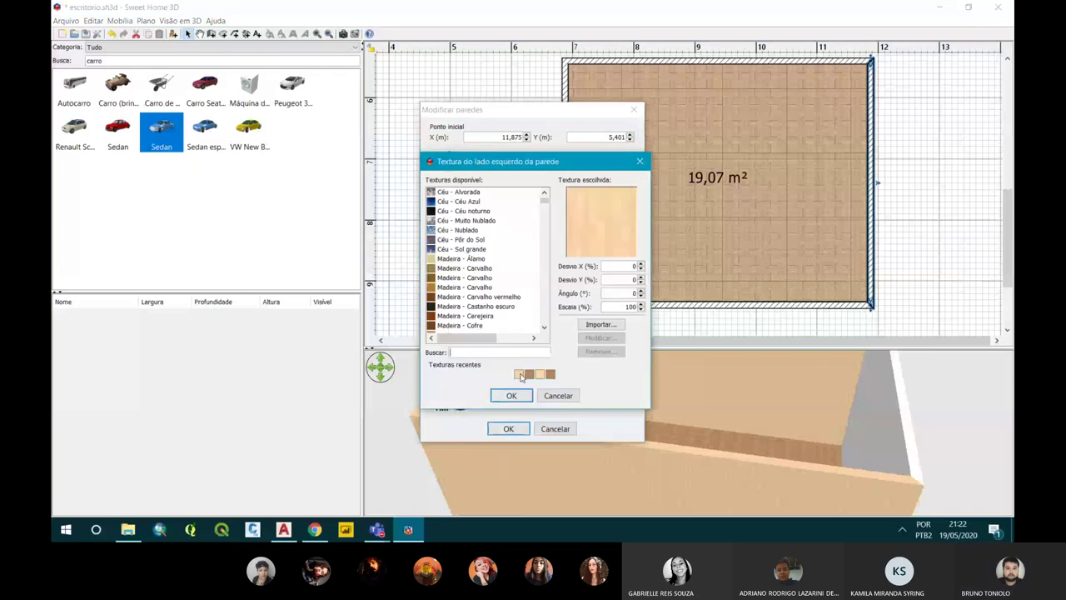
{"action": "left_click", "coordinate": [514, 396]}
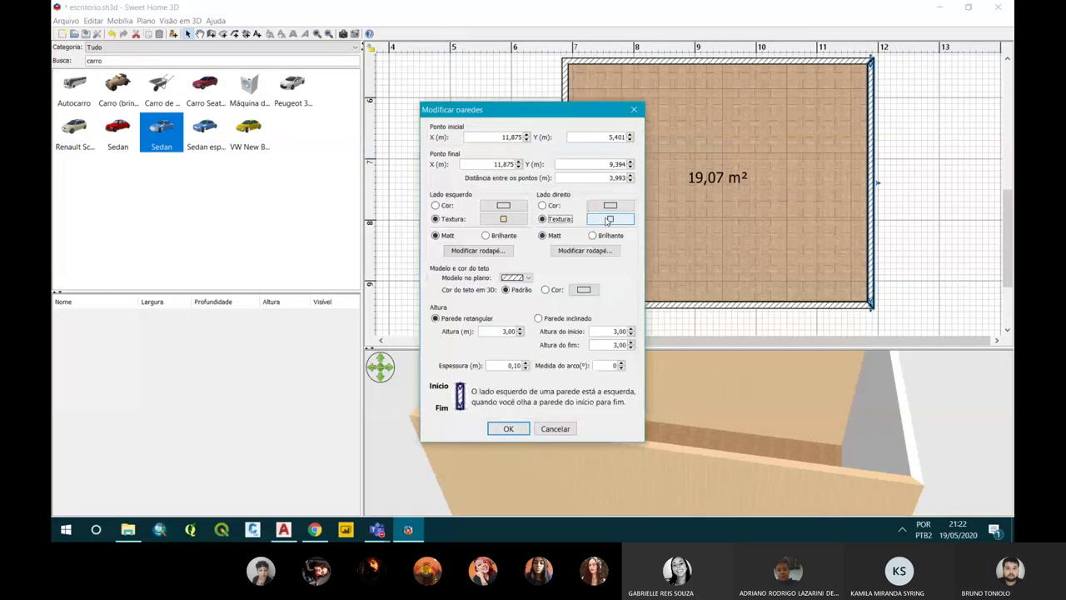
{"action": "left_click", "coordinate": [609, 220]}
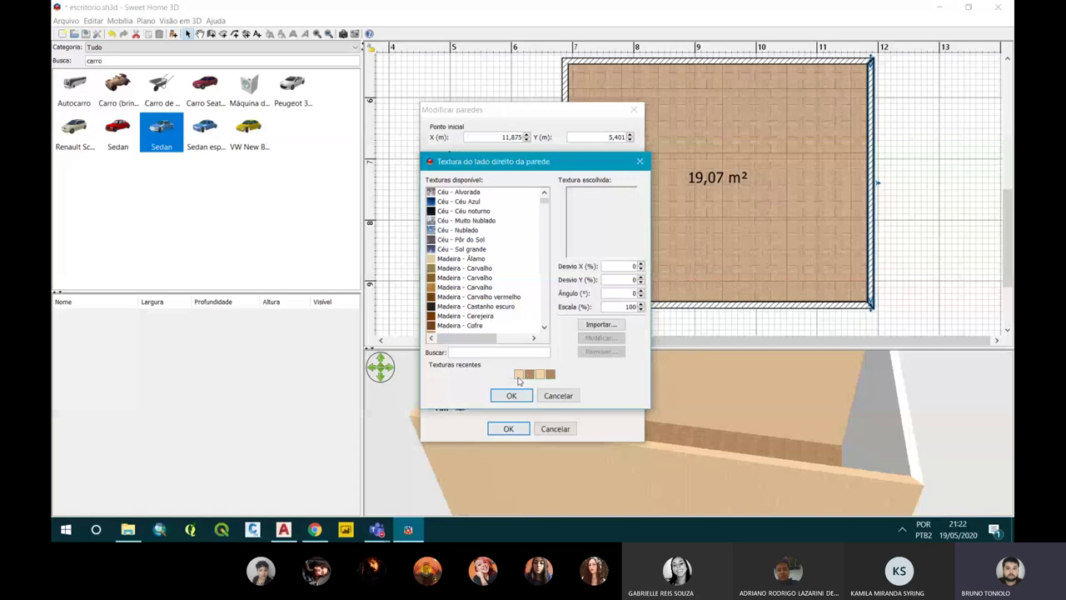
{"action": "left_click", "coordinate": [511, 396]}
{"action": "left_click", "coordinate": [510, 429]}
{"action": "left_click_drag", "start_coordinate": [508, 400], "coordinate": [546, 367]}
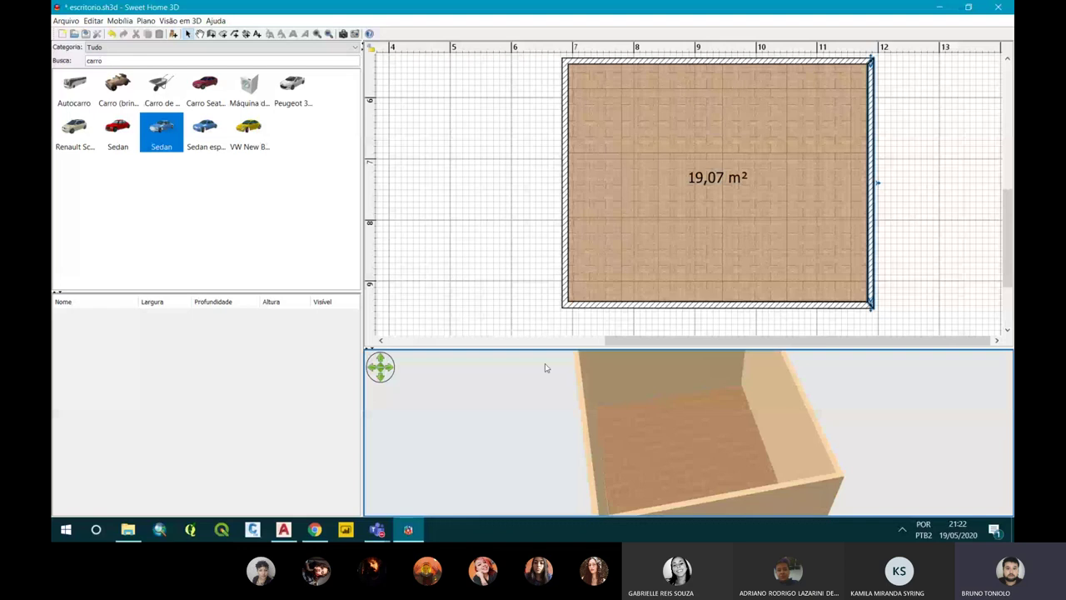
{"action": "left_click_drag", "start_coordinate": [545, 368], "coordinate": [600, 392]}
{"action": "left_click", "coordinate": [971, 233]}
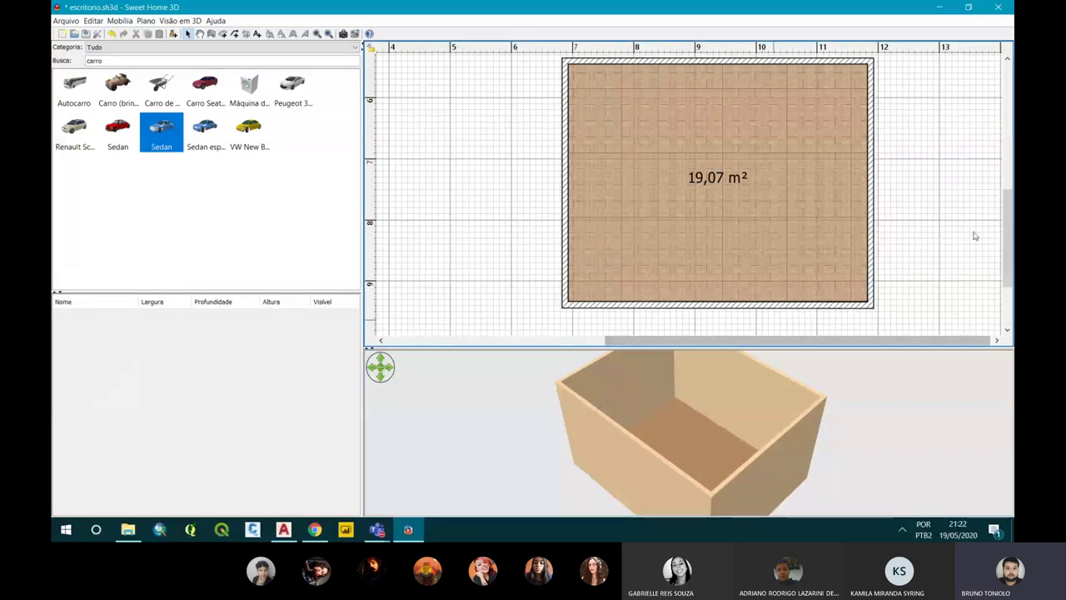
Clear the furniture search and filter the catalogue to the Portas e Janelas category.
{"action": "left_click", "coordinate": [99, 61]}
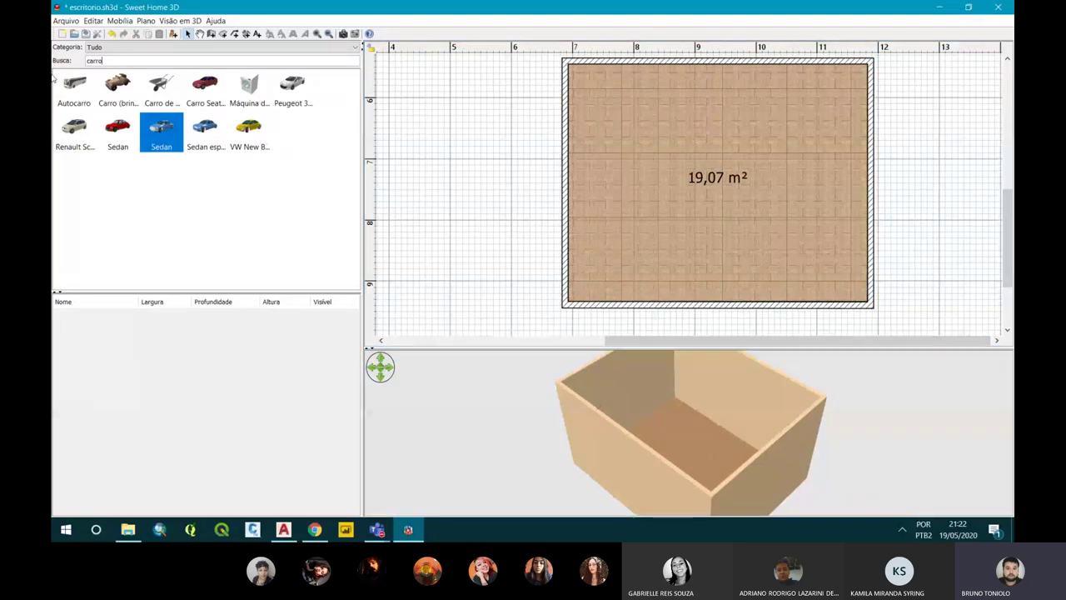
{"action": "key", "text": "BackSpace"}
{"action": "key", "text": "BackSpace"}
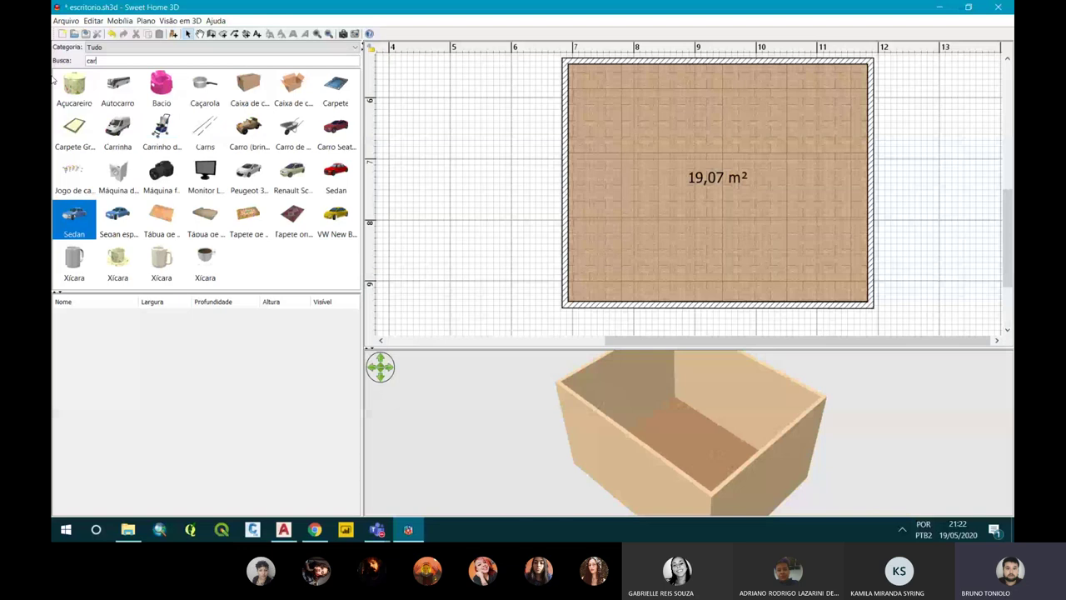
{"action": "key", "text": "BackSpace"}
{"action": "key", "text": "BackSpace"}
{"action": "key", "text": "BackSpace"}
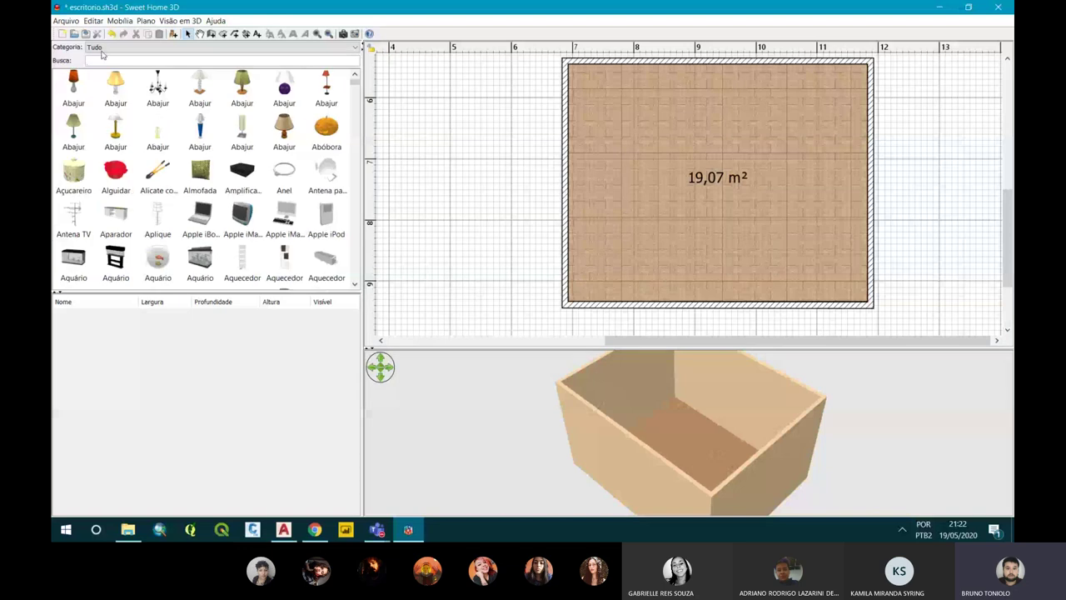
{"action": "left_click", "coordinate": [101, 49]}
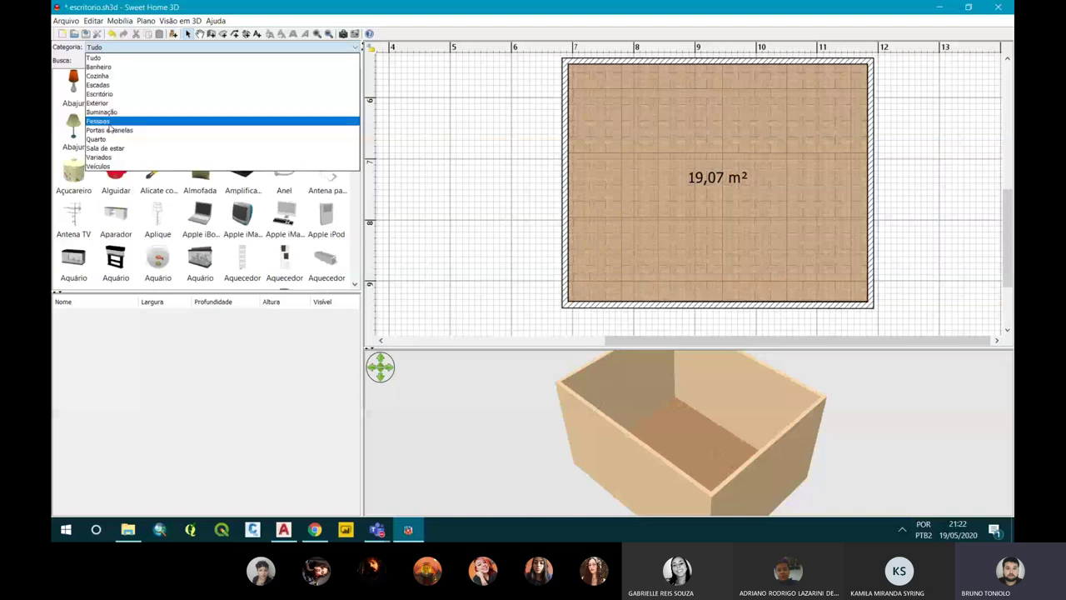
{"action": "left_click", "coordinate": [110, 130]}
Browse the doors and windows and select a plain door to place.
{"action": "scroll", "coordinate": [225, 142], "scroll_direction": "down", "scroll_amount": 5}
{"action": "scroll", "coordinate": [204, 208], "scroll_direction": "down", "scroll_amount": 5}
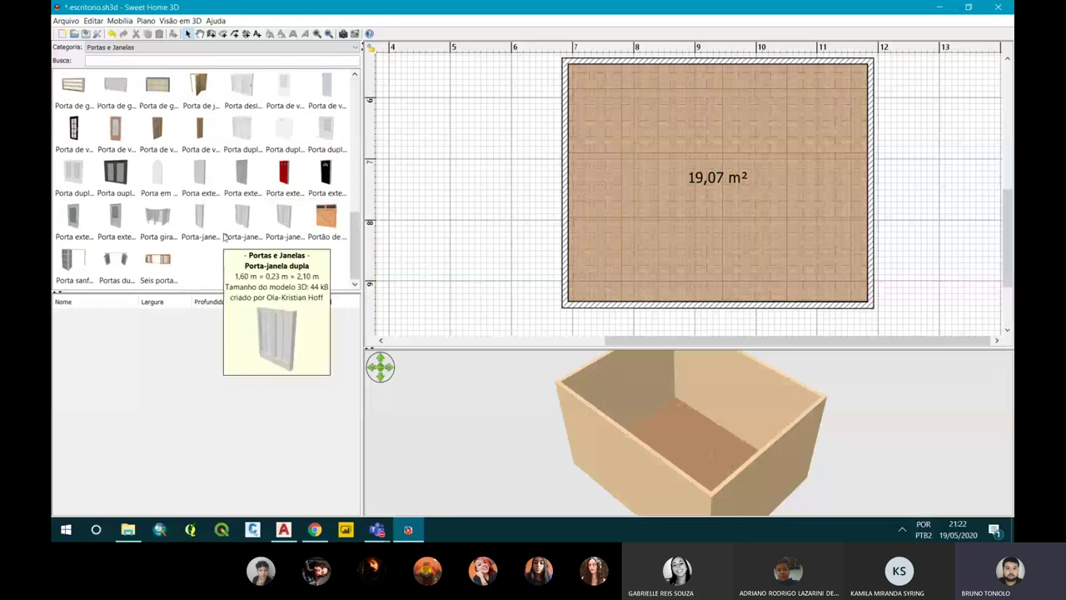
{"action": "scroll", "coordinate": [224, 236], "scroll_direction": "up", "scroll_amount": 5}
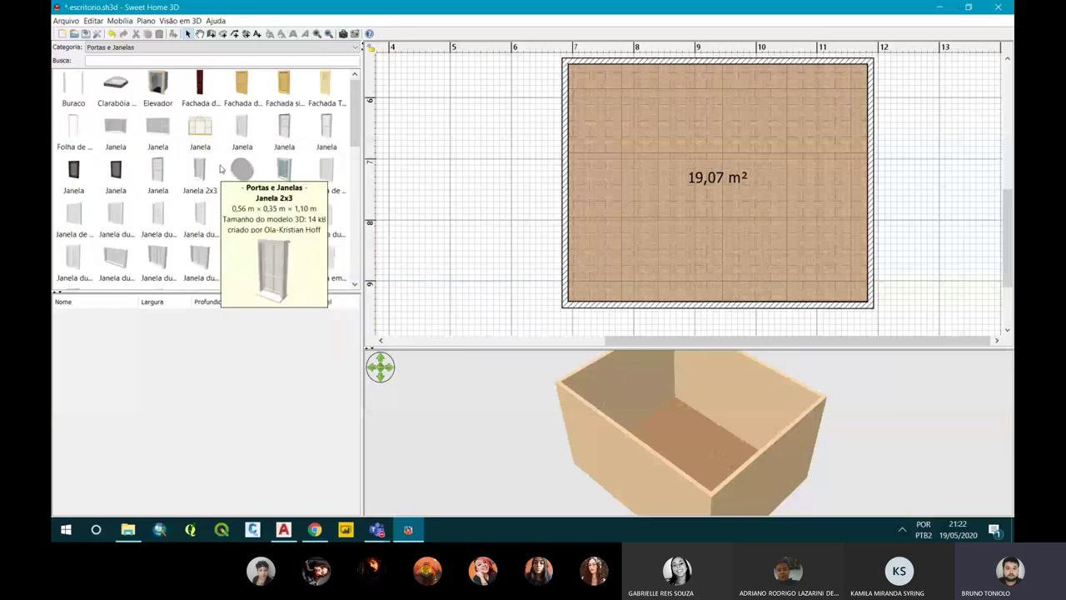
{"action": "scroll", "coordinate": [221, 169], "scroll_direction": "down", "scroll_amount": 3}
{"action": "left_click", "coordinate": [281, 175]}
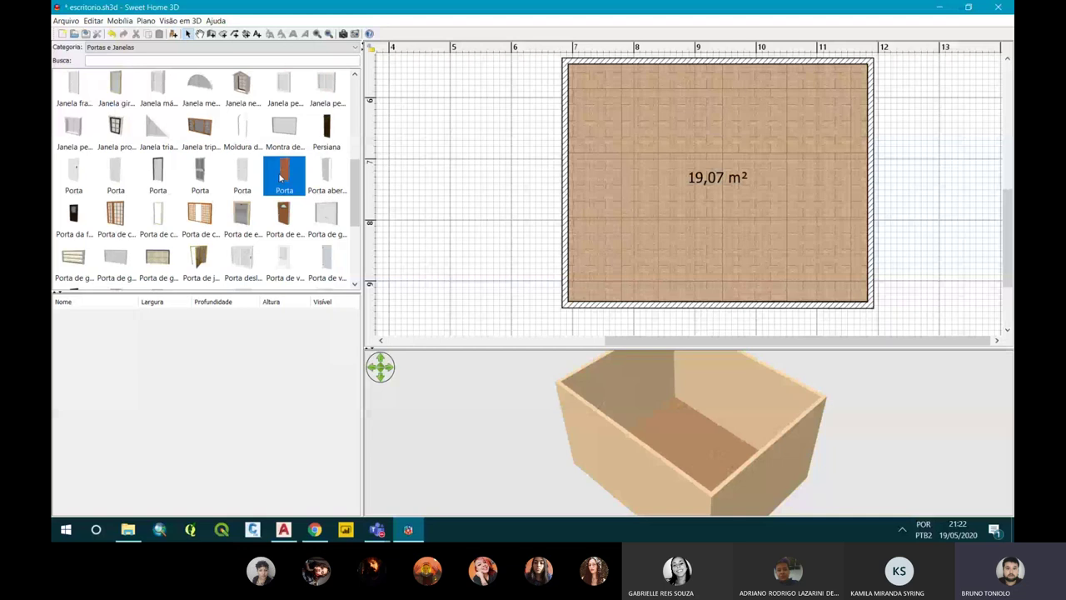
{"action": "scroll", "coordinate": [279, 180], "scroll_direction": "up", "scroll_amount": 3}
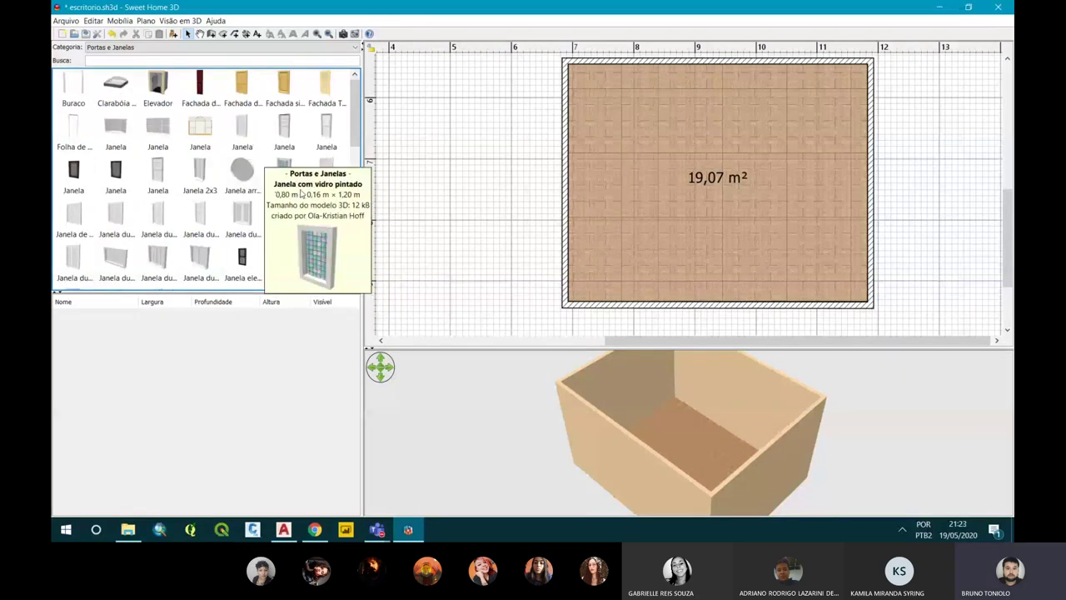
{"action": "scroll", "coordinate": [211, 213], "scroll_direction": "down", "scroll_amount": 3}
{"action": "scroll", "coordinate": [212, 214], "scroll_direction": "down", "scroll_amount": 3}
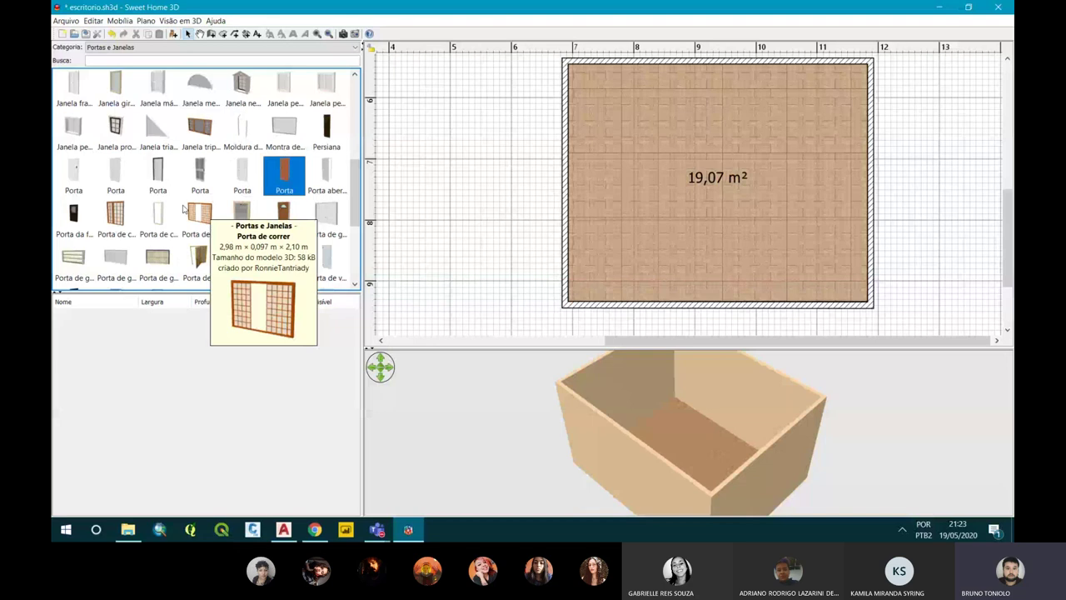
{"action": "left_click", "coordinate": [235, 180]}
Place the door on the right wall near the top of the room.
{"action": "mouse_move", "coordinate": [246, 190]}
{"action": "left_mouse_down"}
{"action": "mouse_move", "coordinate": [794, 141]}
{"action": "mouse_move", "coordinate": [849, 81]}
{"action": "left_mouse_up"}
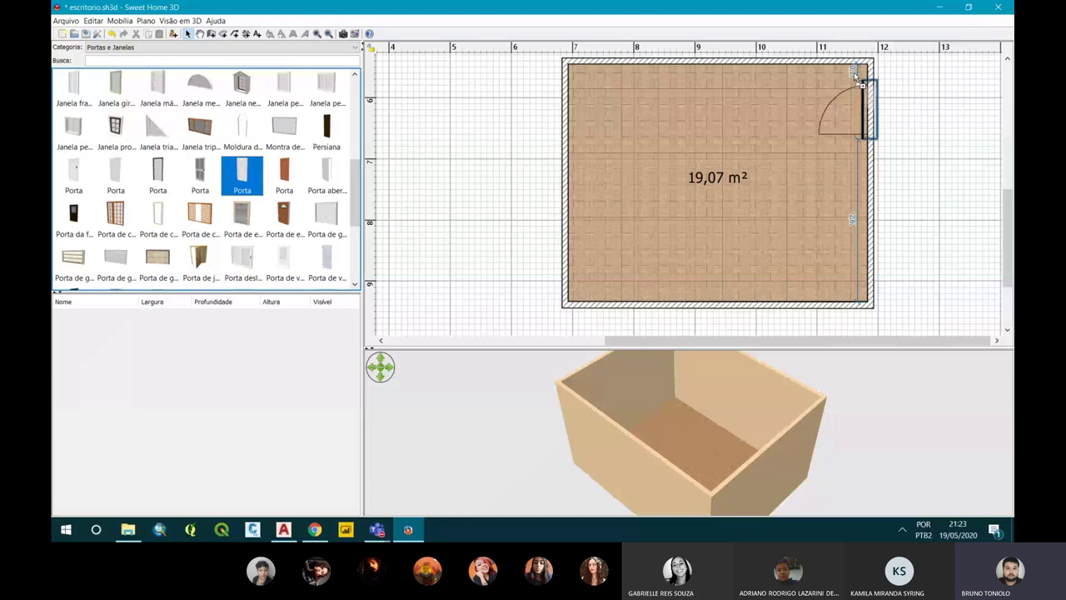
{"action": "mouse_move", "coordinate": [848, 79]}
{"action": "left_mouse_down"}
{"action": "mouse_move", "coordinate": [877, 77]}
{"action": "mouse_move", "coordinate": [868, 78]}
{"action": "left_mouse_up"}
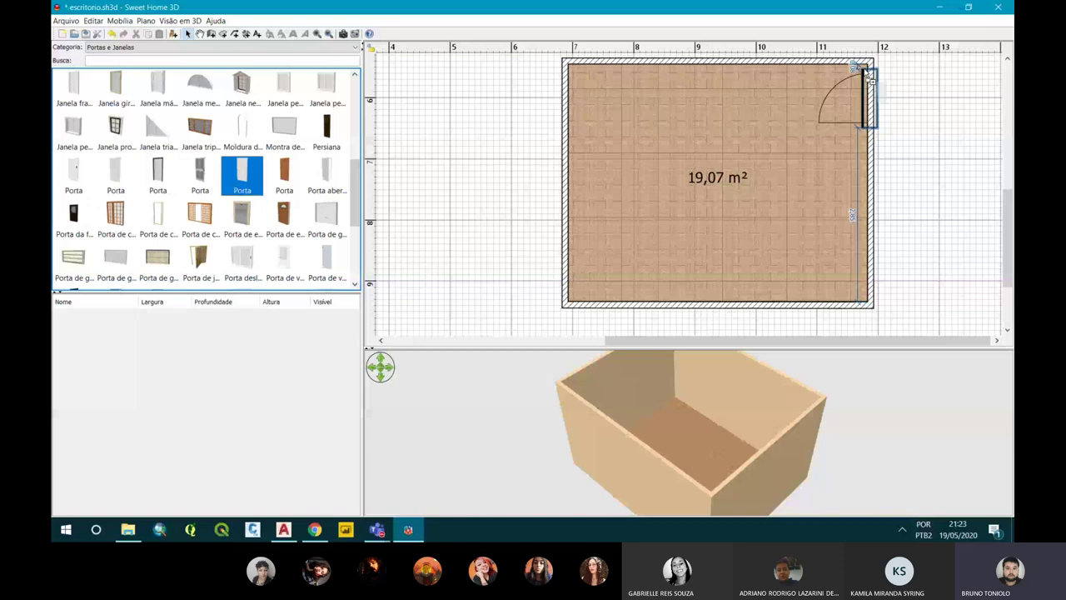
{"action": "left_click_drag", "start_coordinate": [868, 73], "coordinate": [869, 71]}
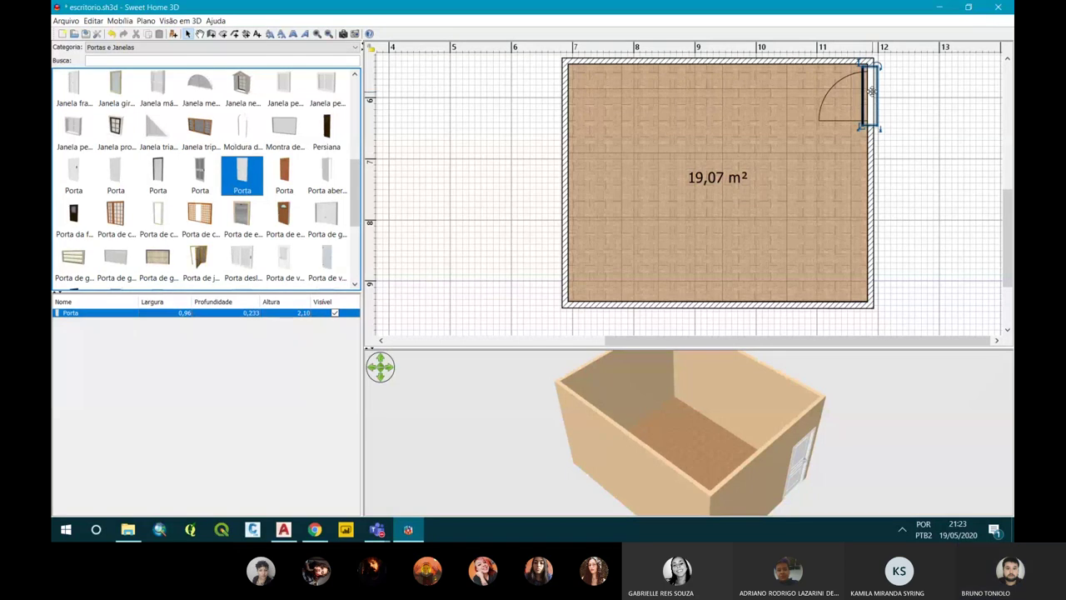
Mirror the door and change its width to 0,9 m in Modificar mobília.
{"action": "right_click", "coordinate": [871, 92]}
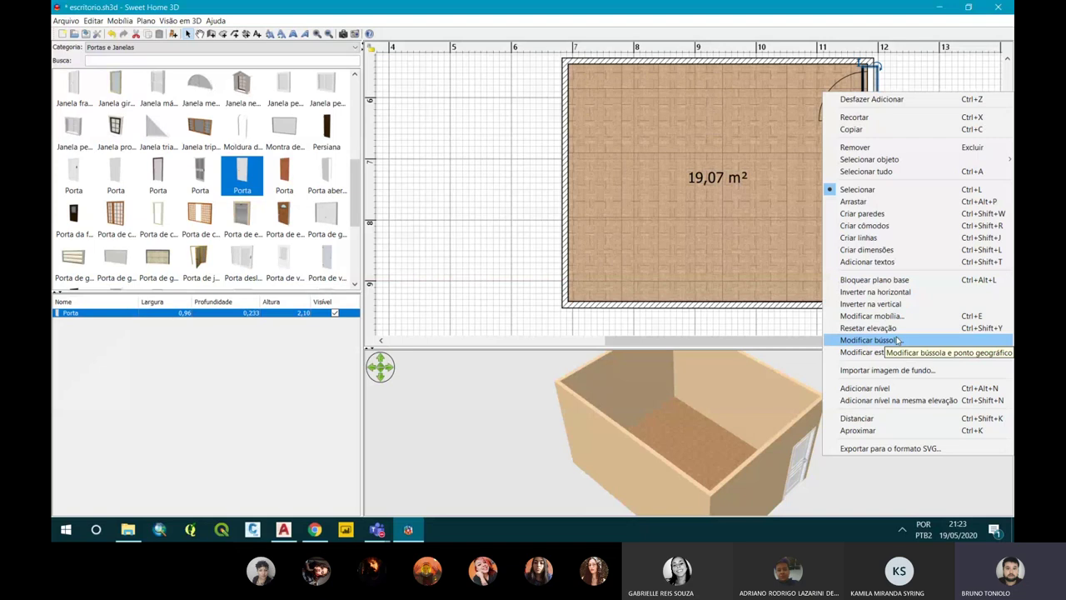
{"action": "left_click", "coordinate": [871, 316]}
{"action": "left_click", "coordinate": [467, 262]}
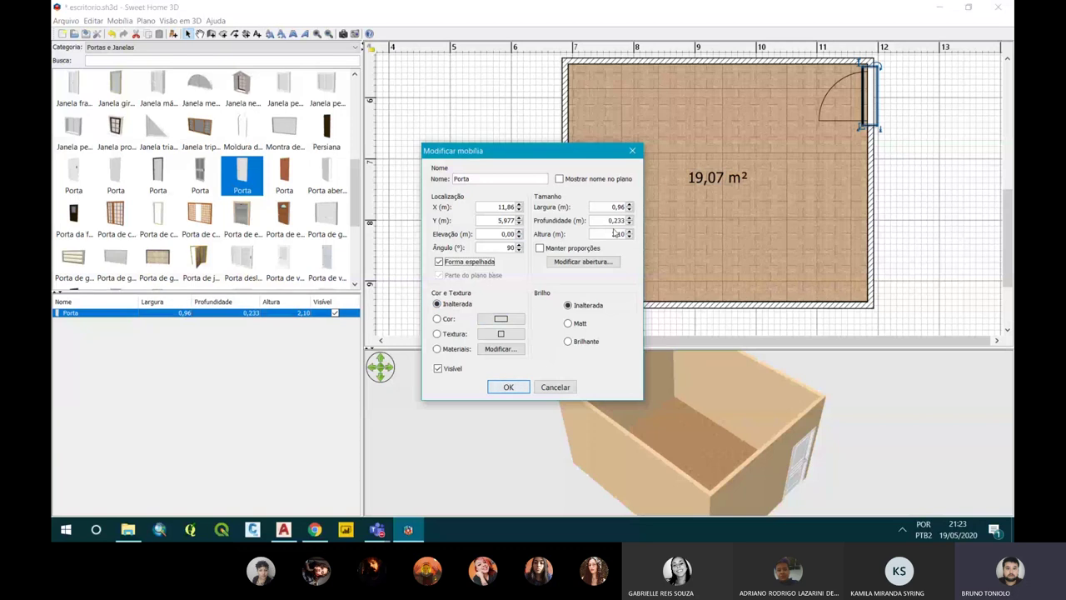
{"action": "left_click", "coordinate": [621, 233]}
{"action": "left_click_drag", "start_coordinate": [614, 210], "coordinate": [626, 208]}
{"action": "type", "text": "0,8"}
{"action": "key", "text": "BackSpace"}
{"action": "type", "text": "9"}
{"action": "left_click", "coordinate": [507, 388]}
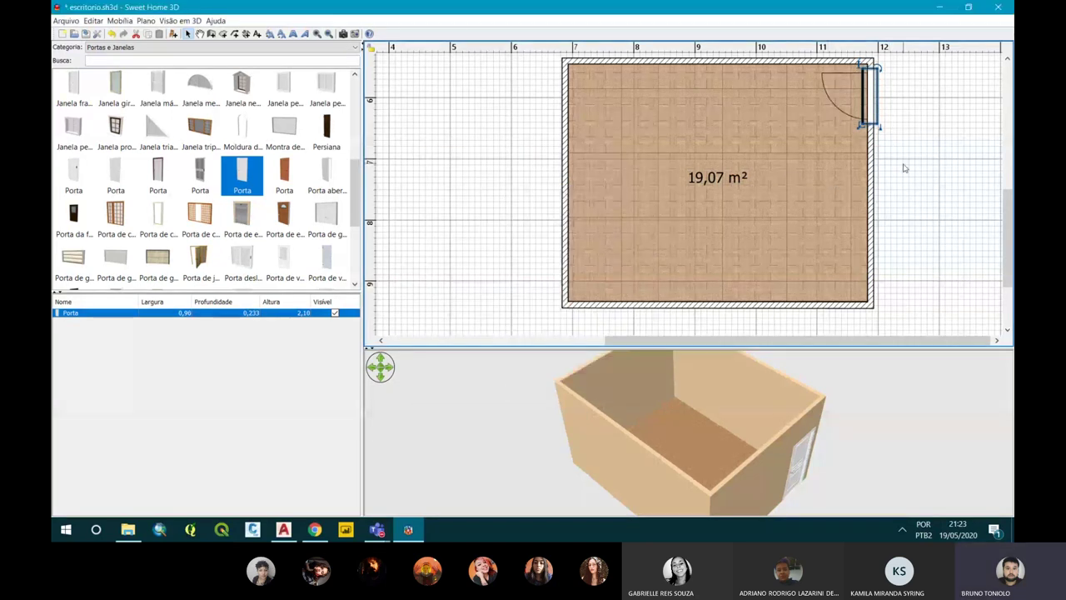
Search the catalogue for 'janela' and compare the double and arched window options.
{"action": "mouse_move", "coordinate": [773, 417]}
{"action": "left_mouse_down"}
{"action": "mouse_move", "coordinate": [699, 404]}
{"action": "mouse_move", "coordinate": [733, 450]}
{"action": "left_mouse_up"}
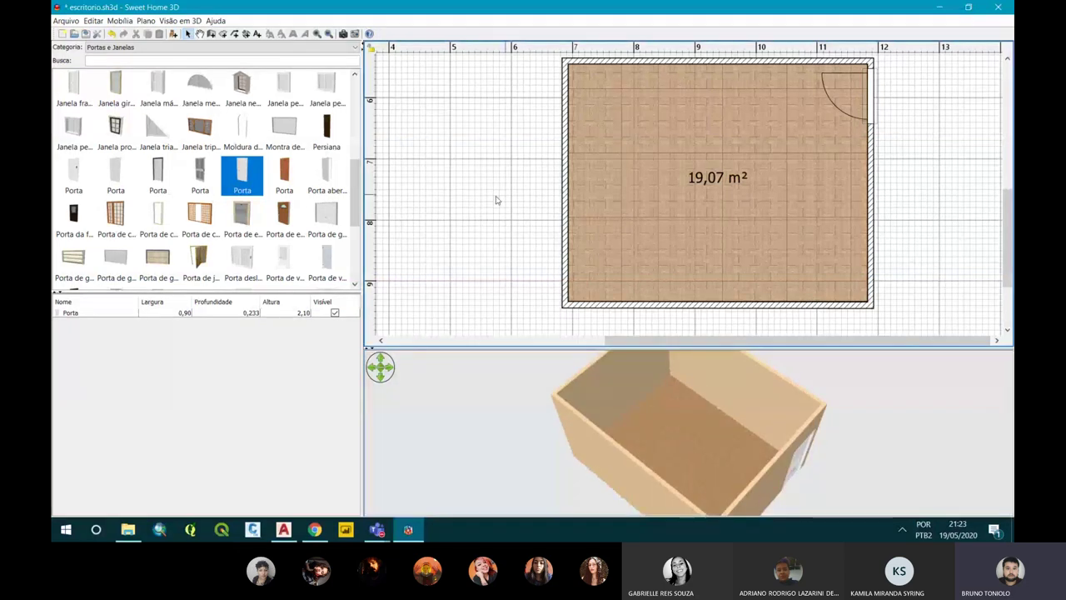
{"action": "left_click", "coordinate": [158, 129]}
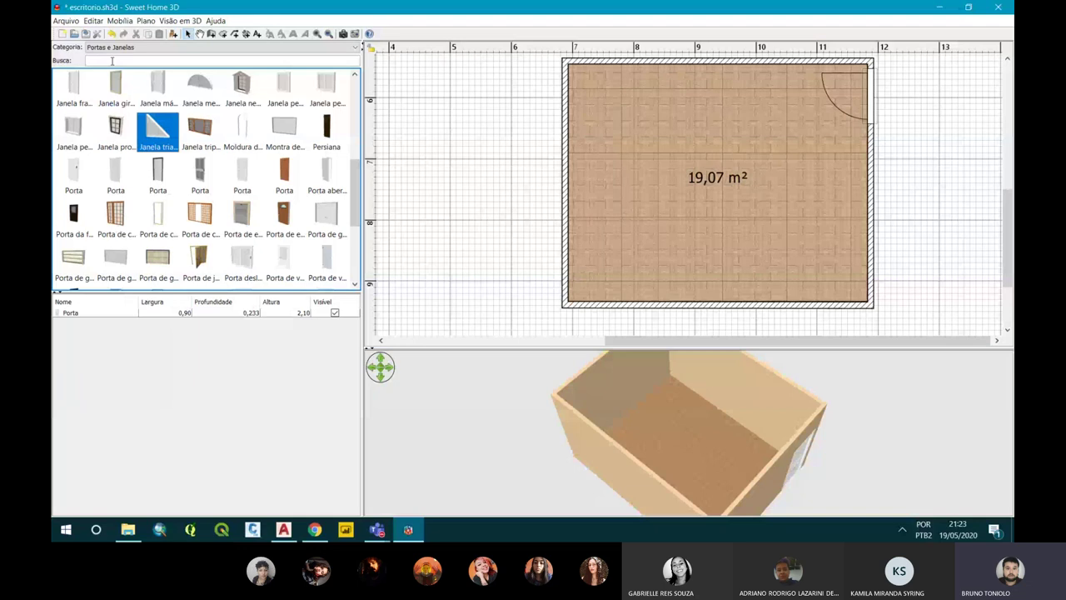
{"action": "type", "text": "janela"}
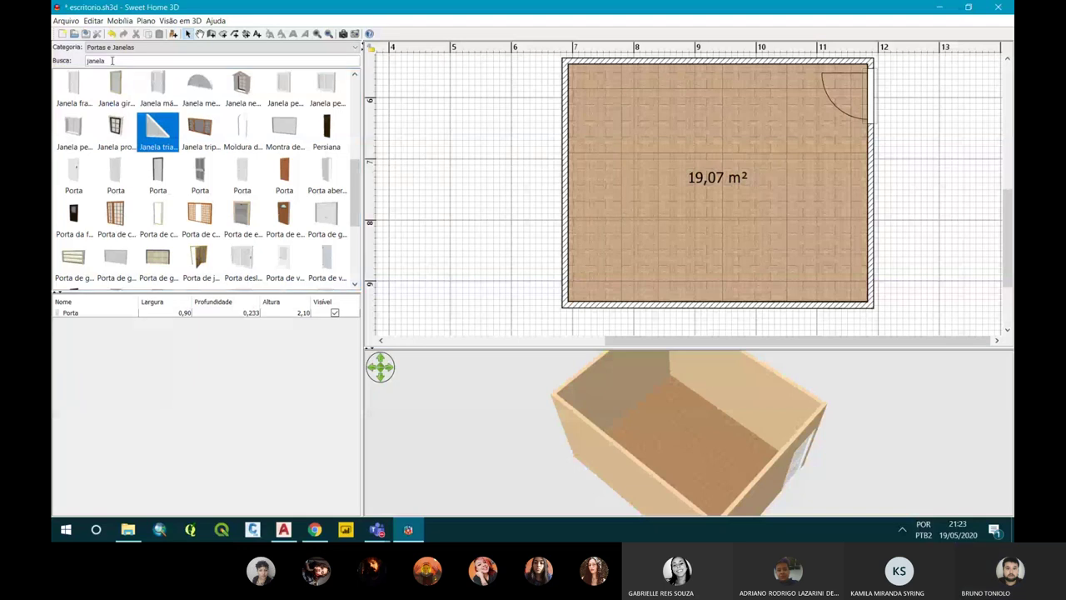
{"action": "scroll", "coordinate": [230, 182], "scroll_direction": "down", "scroll_amount": 4}
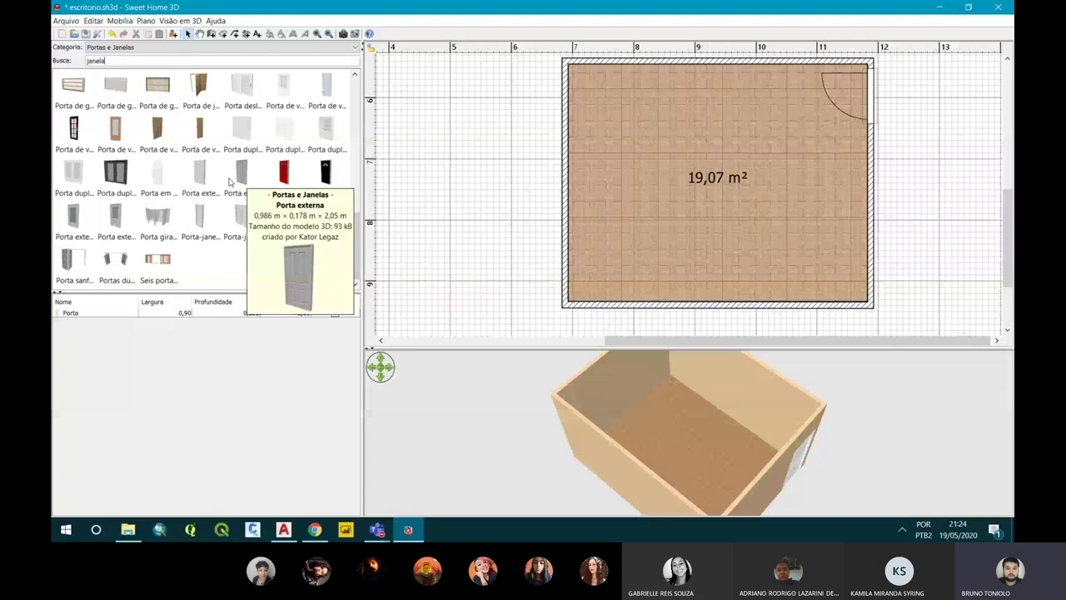
{"action": "scroll", "coordinate": [129, 106], "scroll_direction": "up", "scroll_amount": 3}
{"action": "left_click", "coordinate": [129, 107]}
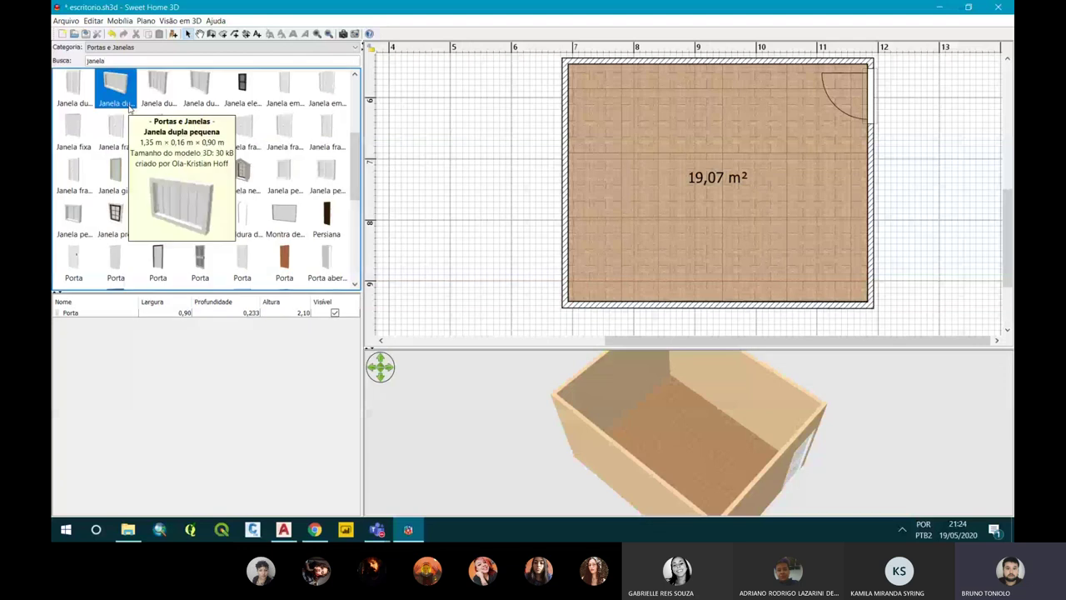
{"action": "left_click", "coordinate": [321, 101]}
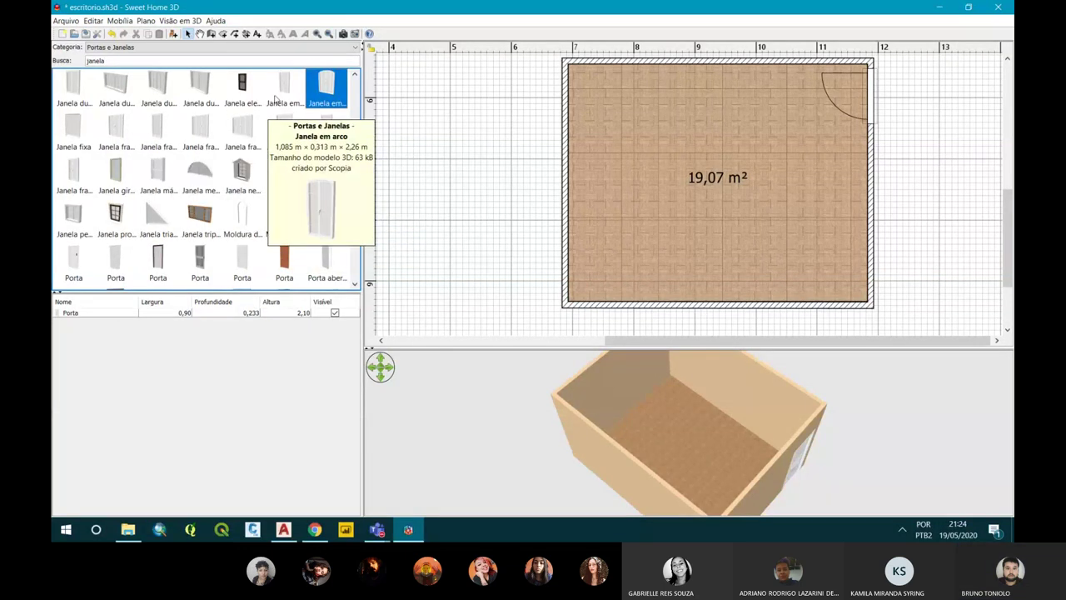
{"action": "left_click", "coordinate": [188, 86]}
{"action": "left_click", "coordinate": [125, 114]}
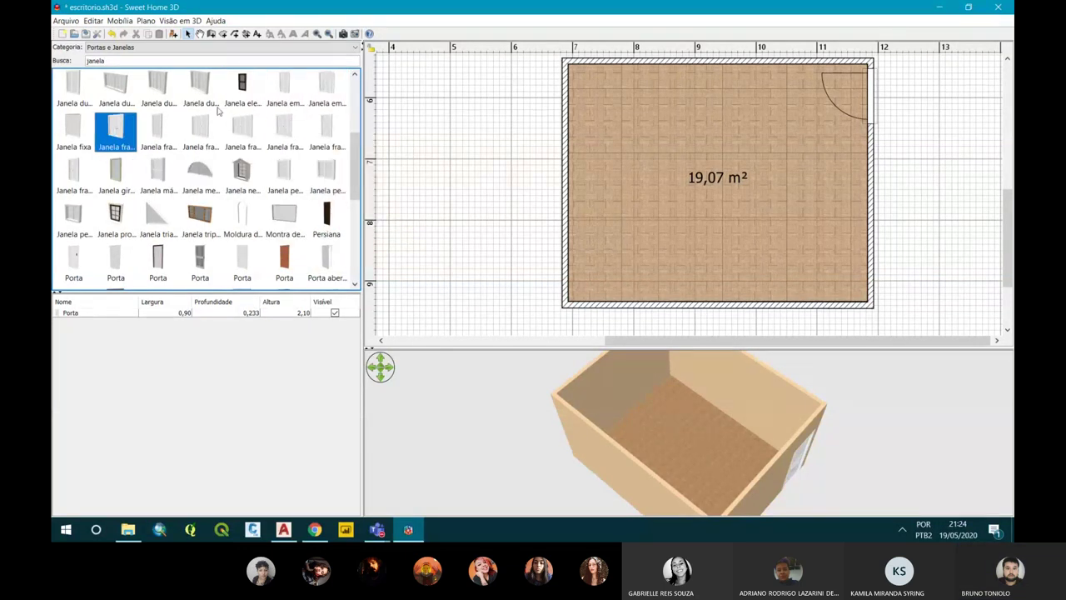
{"action": "left_click", "coordinate": [322, 86]}
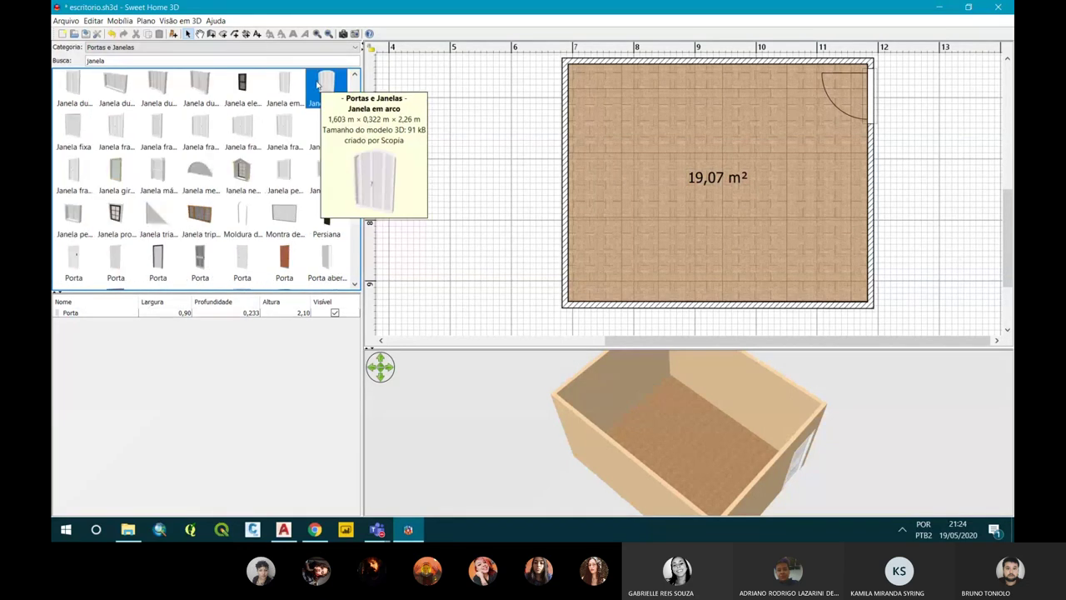
Drop the small double window onto the middle of the bottom wall.
{"action": "mouse_move", "coordinate": [202, 96]}
{"action": "left_mouse_down"}
{"action": "mouse_move", "coordinate": [421, 143]}
{"action": "mouse_move", "coordinate": [689, 296]}
{"action": "mouse_move", "coordinate": [684, 314]}
{"action": "left_mouse_up"}
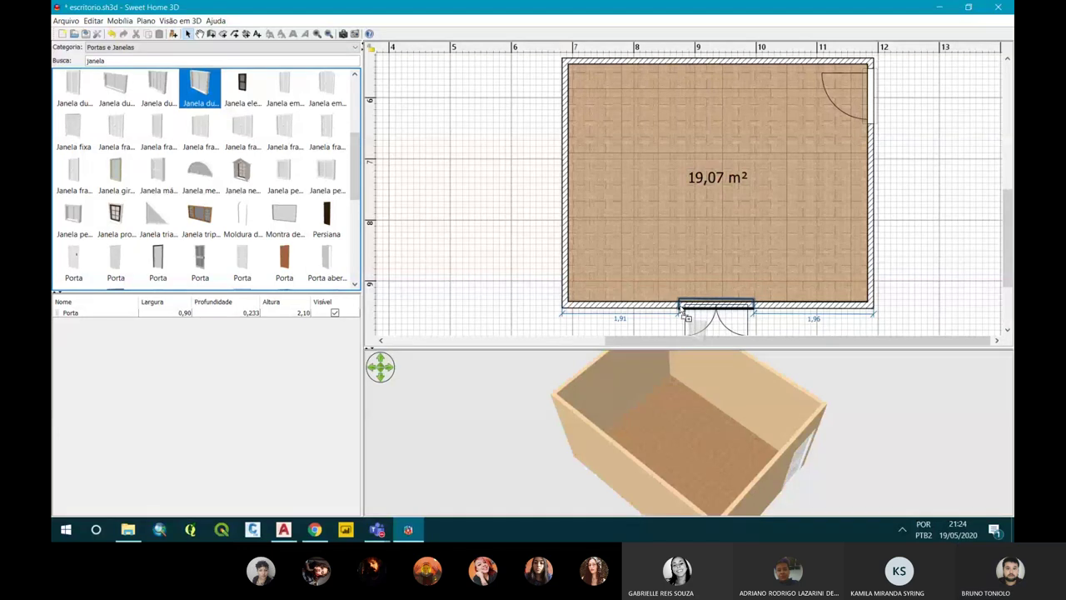
{"action": "left_click_drag", "start_coordinate": [684, 313], "coordinate": [688, 314]}
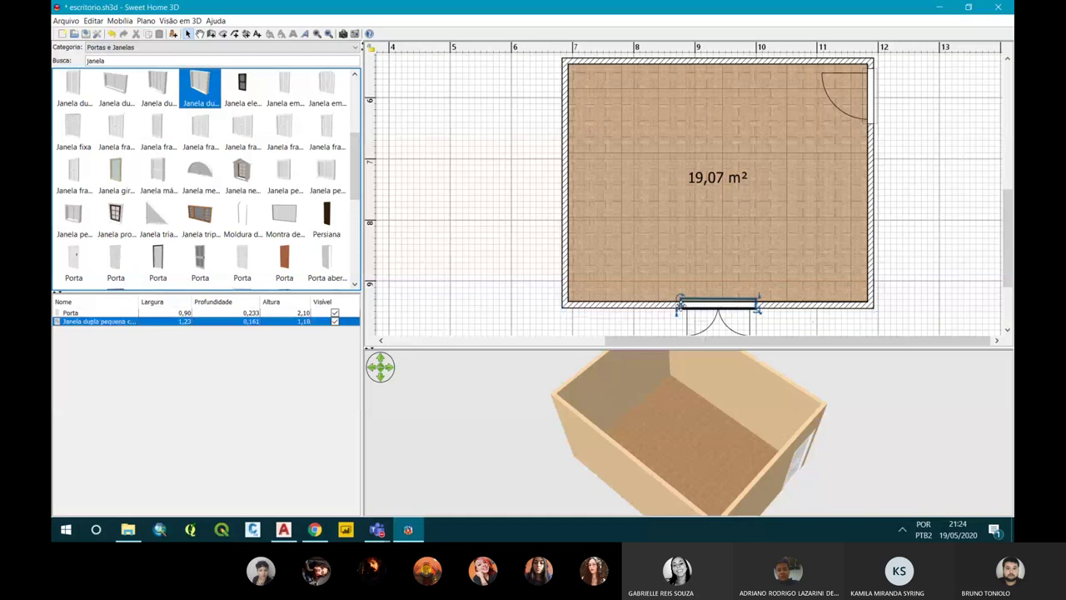
{"action": "mouse_move", "coordinate": [733, 433]}
{"action": "left_mouse_down"}
{"action": "mouse_move", "coordinate": [764, 400]}
{"action": "mouse_move", "coordinate": [776, 422]}
{"action": "mouse_move", "coordinate": [762, 417]}
{"action": "left_mouse_up"}
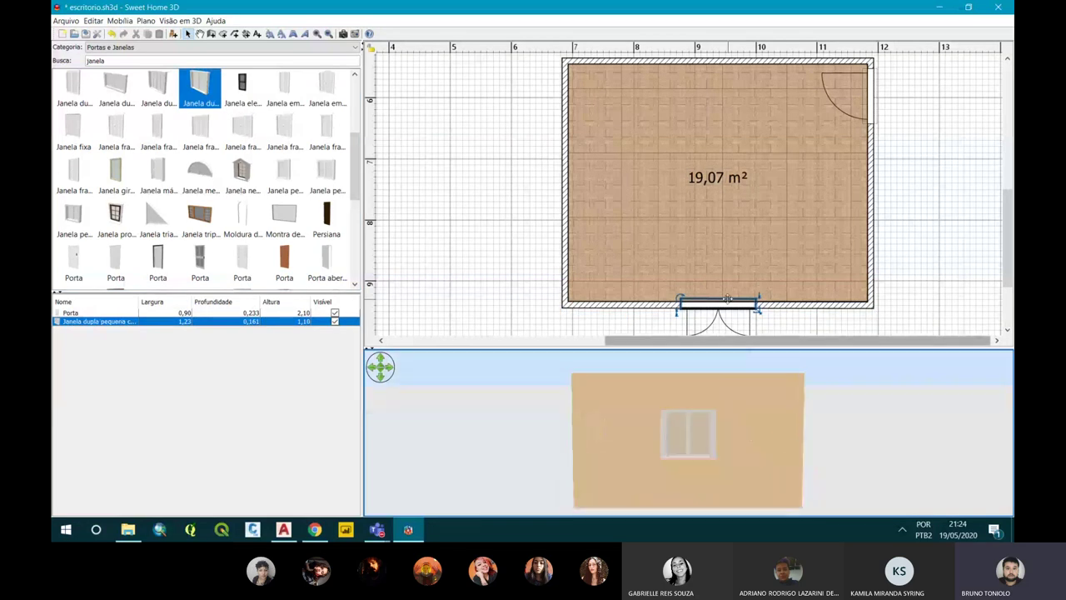
Widen the bottom-wall double window to 2 m and set its elevation to 1 m.
{"action": "right_click", "coordinate": [727, 298]}
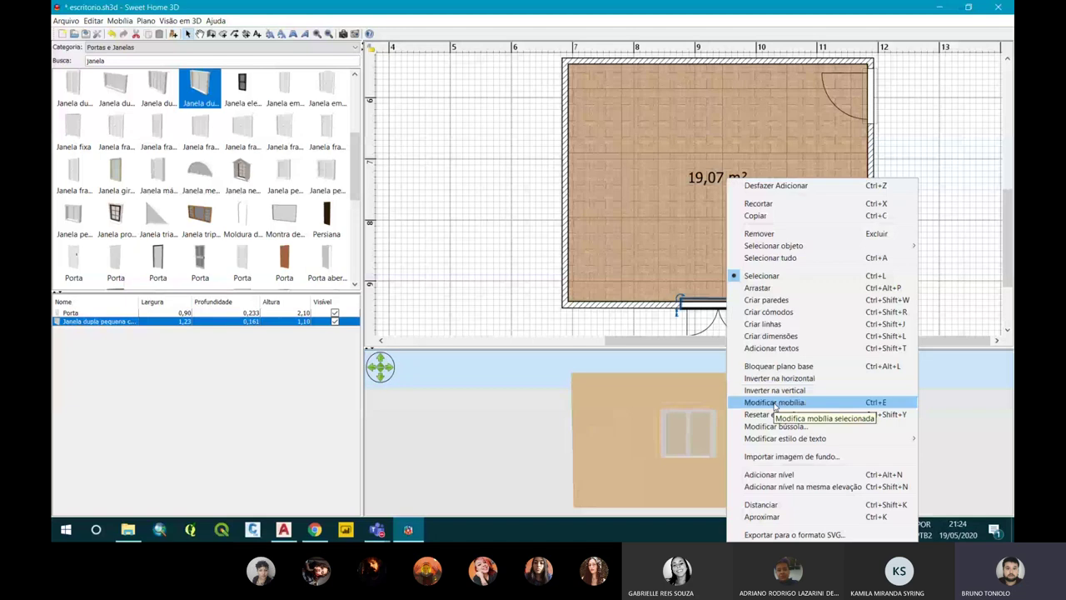
{"action": "left_click", "coordinate": [774, 403]}
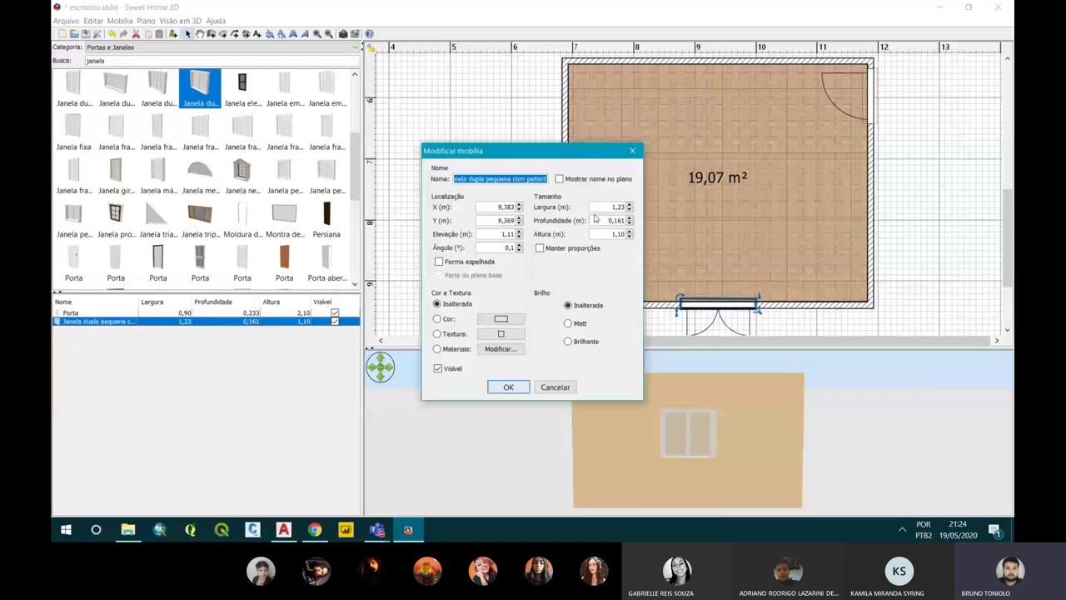
{"action": "double_click", "coordinate": [604, 208]}
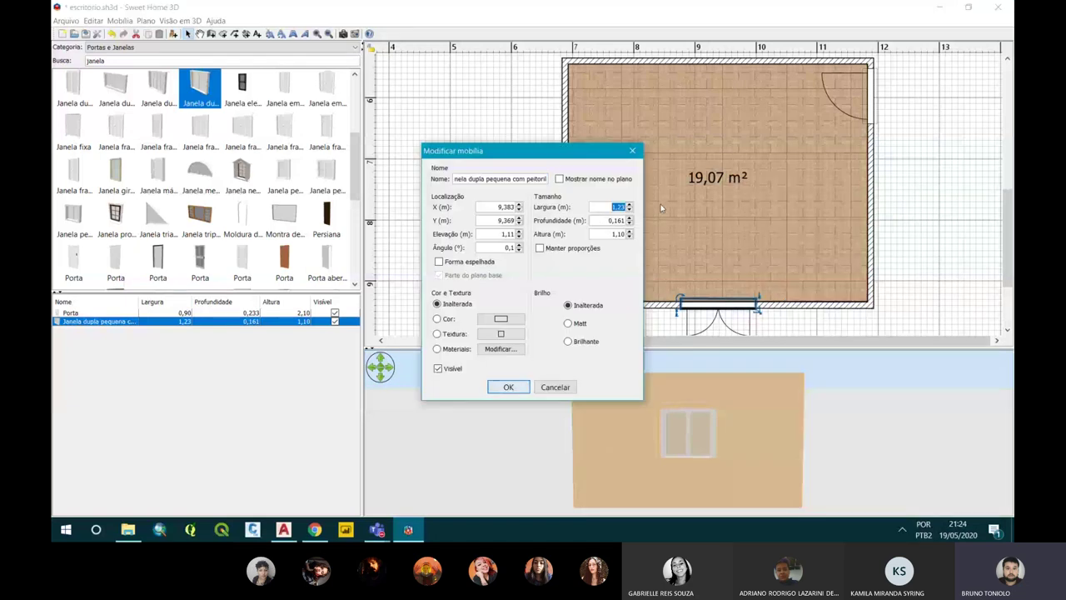
{"action": "type", "text": "2"}
{"action": "double_click", "coordinate": [481, 233]}
{"action": "type", "text": "1"}
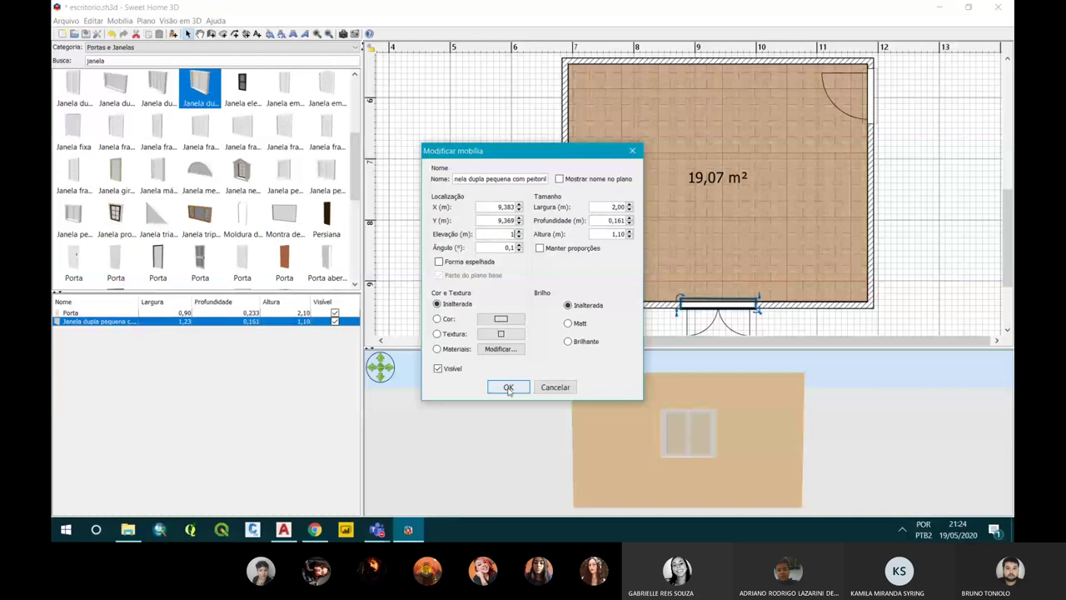
{"action": "left_click", "coordinate": [508, 387]}
{"action": "mouse_move", "coordinate": [583, 413]}
{"action": "left_mouse_down"}
{"action": "mouse_move", "coordinate": [691, 435]}
{"action": "mouse_move", "coordinate": [849, 308]}
{"action": "left_mouse_up"}
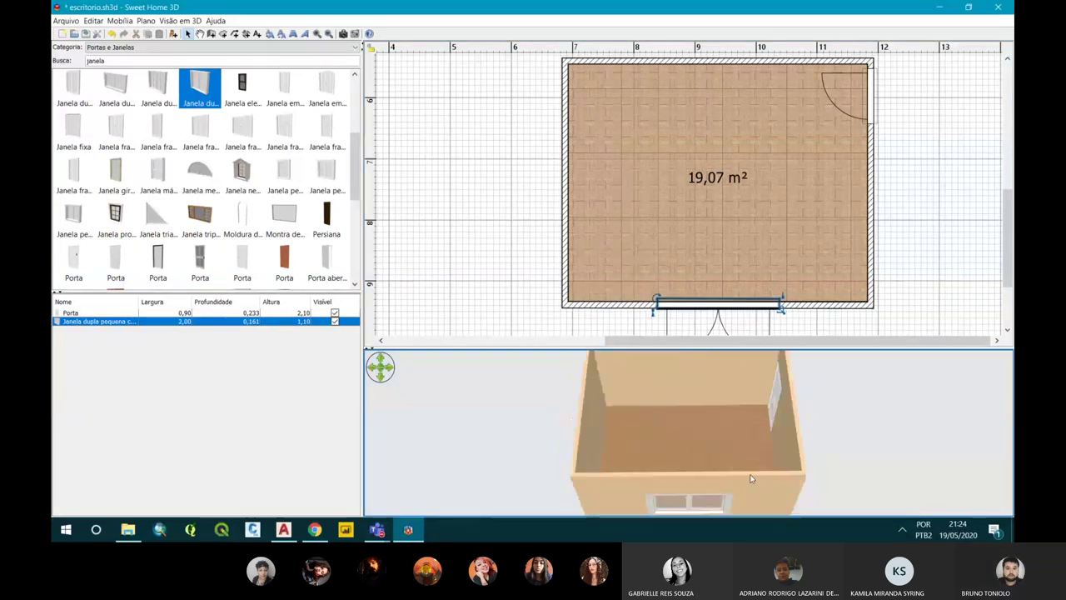
{"action": "left_click", "coordinate": [850, 307]}
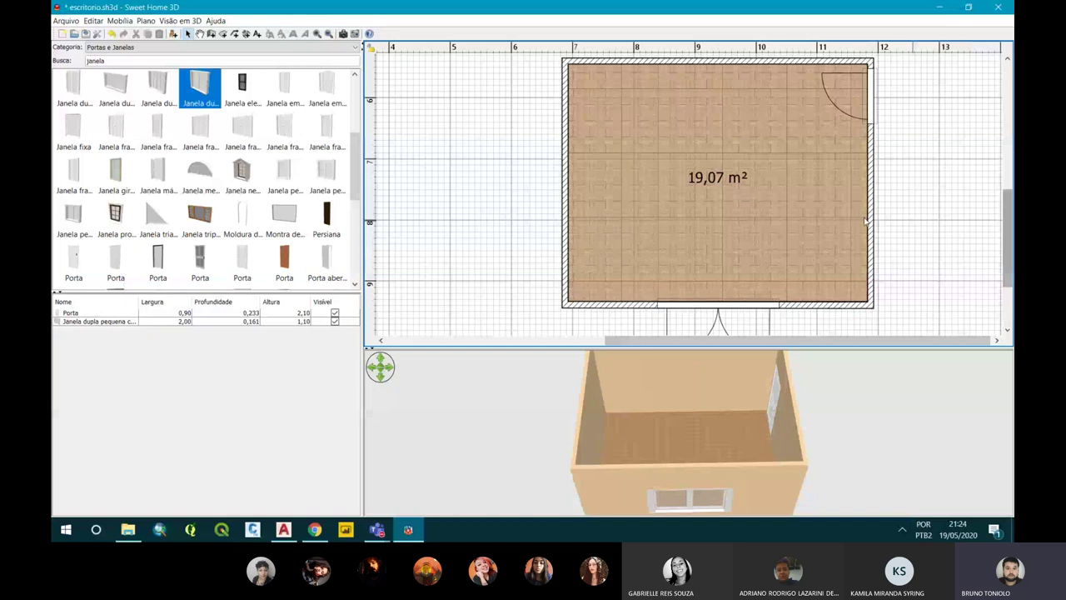
Search 'estante' across all categories and place Estante de livros on the right wall below the door.
{"action": "left_click", "coordinate": [158, 48]}
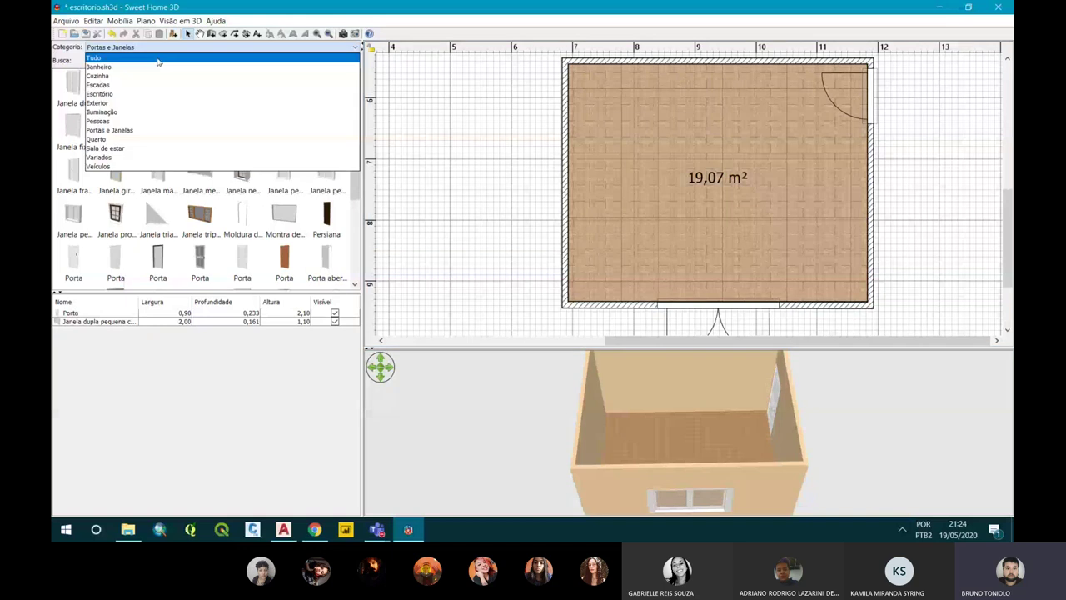
{"action": "left_click", "coordinate": [157, 58]}
{"action": "left_click", "coordinate": [167, 61]}
{"action": "type", "text": "janela est"}
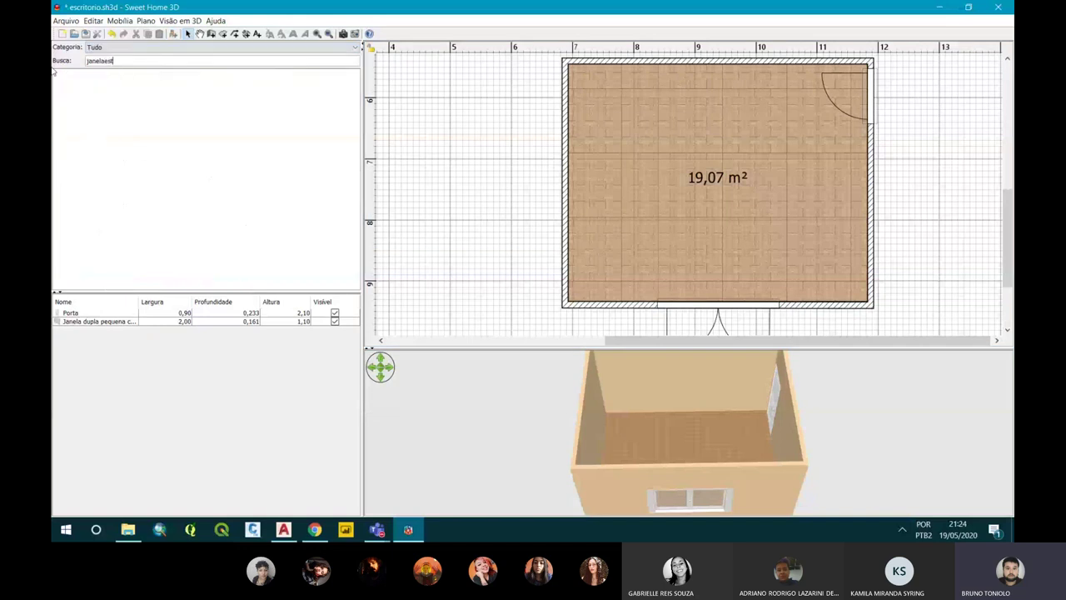
{"action": "key", "text": "BackSpace"}
{"action": "key", "text": "BackSpace"}
{"action": "key", "text": "BackSpace"}
{"action": "type", "text": "estante"}
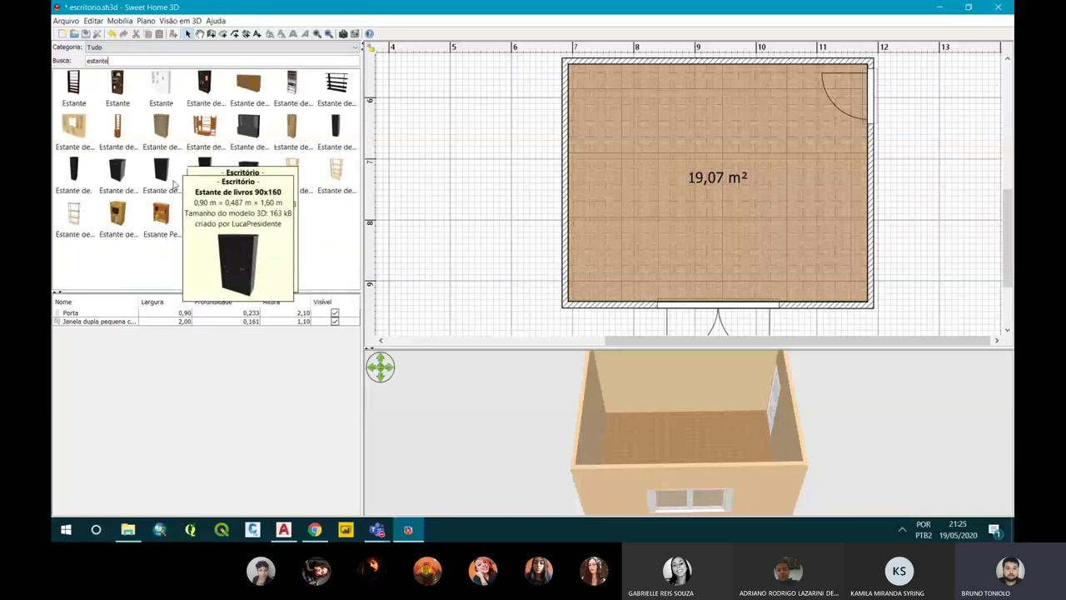
{"action": "mouse_move", "coordinate": [117, 83]}
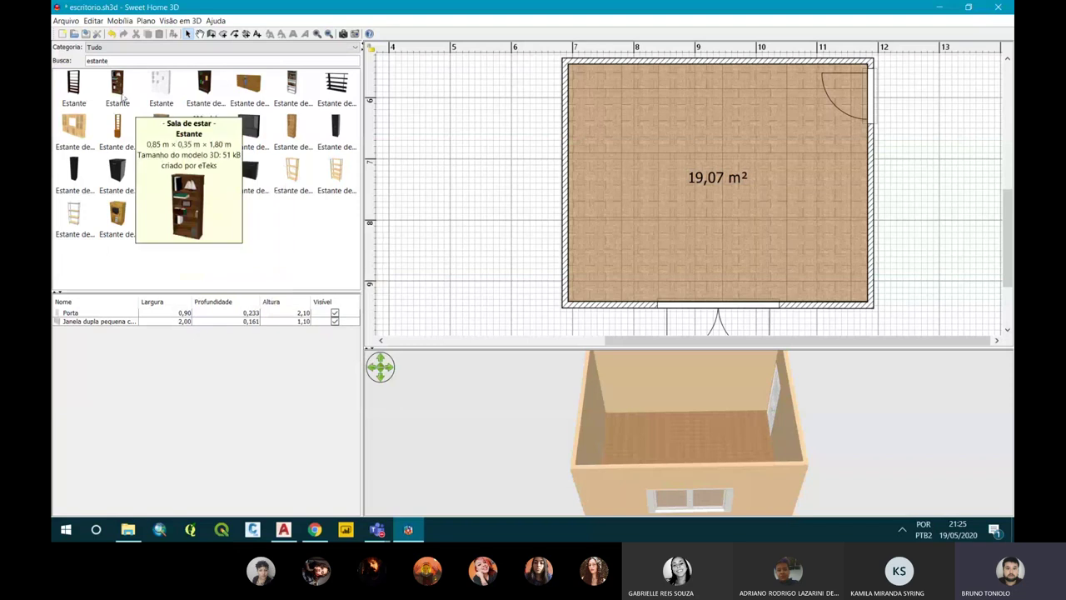
{"action": "left_click", "coordinate": [127, 100]}
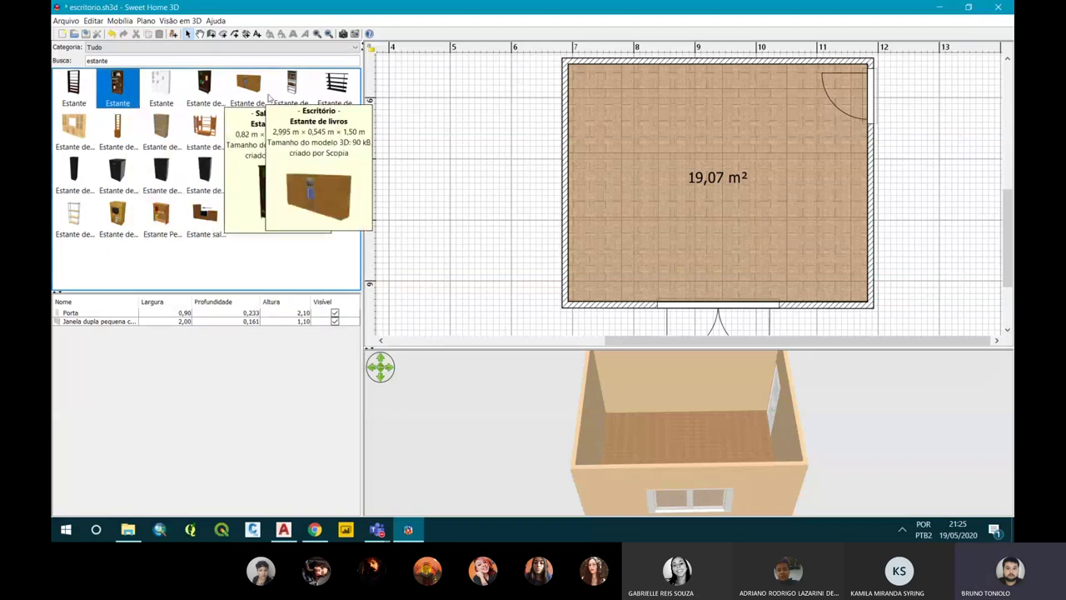
{"action": "mouse_move", "coordinate": [291, 85]}
{"action": "left_mouse_down"}
{"action": "mouse_move", "coordinate": [420, 111]}
{"action": "mouse_move", "coordinate": [734, 64]}
{"action": "mouse_move", "coordinate": [823, 140]}
{"action": "mouse_move", "coordinate": [824, 130]}
{"action": "left_mouse_up"}
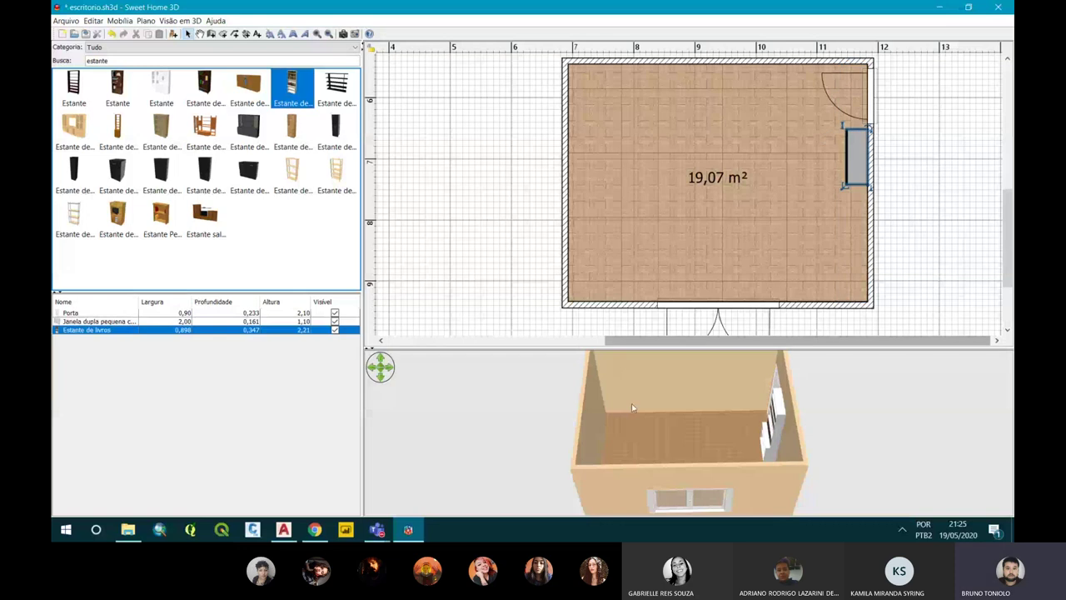
{"action": "left_click_drag", "start_coordinate": [632, 409], "coordinate": [621, 442]}
Show all furniture categories and search the catalogue for 'planta'.
{"action": "type", "text": "va"}
{"action": "key", "text": "BackSpace"}
{"action": "key", "text": "BackSpace"}
{"action": "key", "text": "BackSpace"}
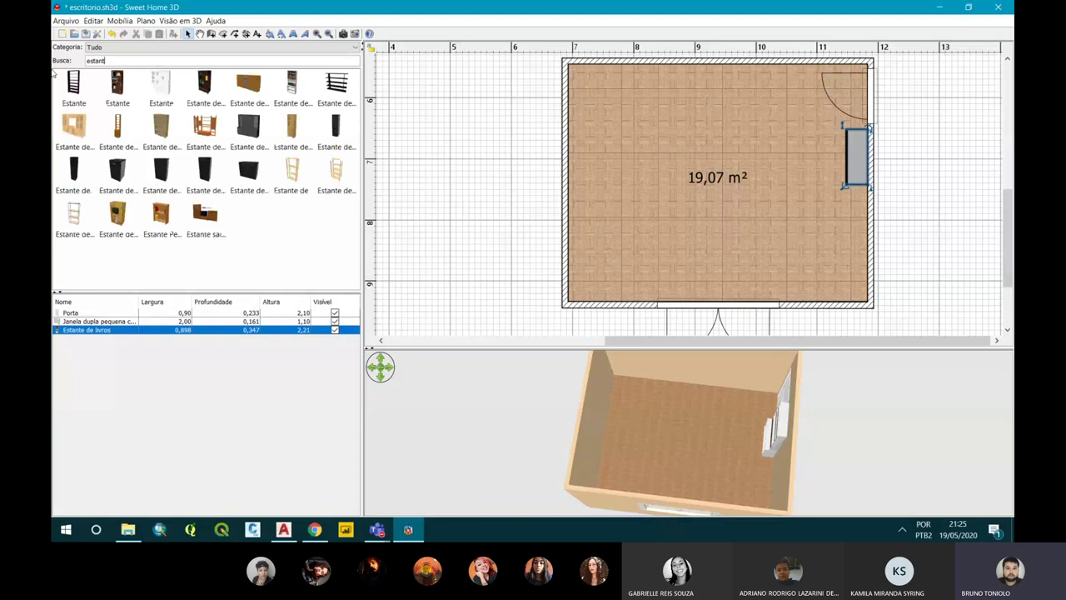
{"action": "left_click", "coordinate": [106, 51]}
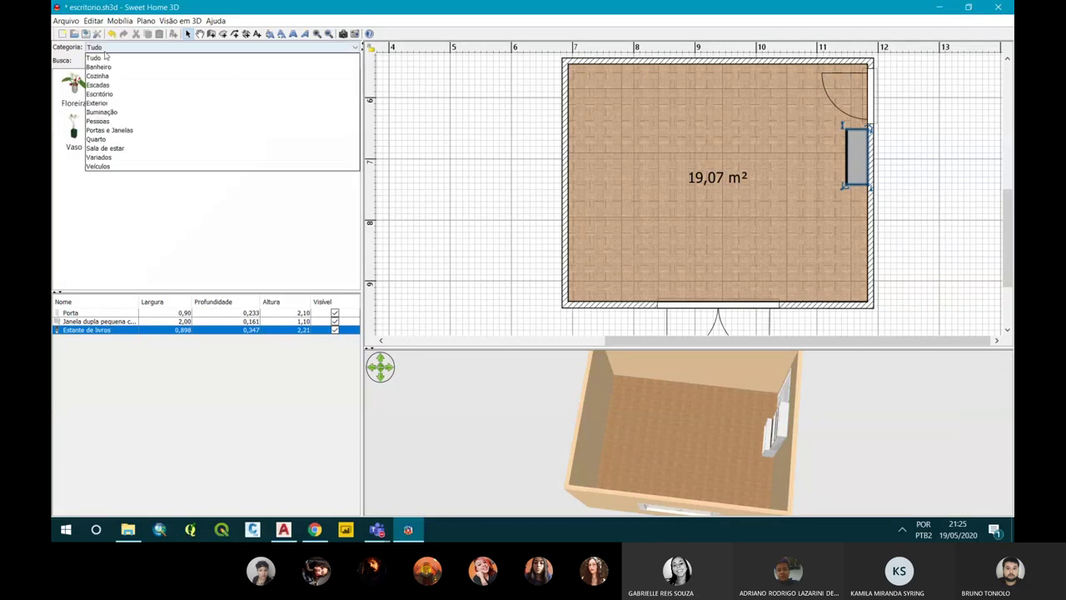
{"action": "left_click", "coordinate": [106, 58]}
{"action": "type", "text": "planta"}
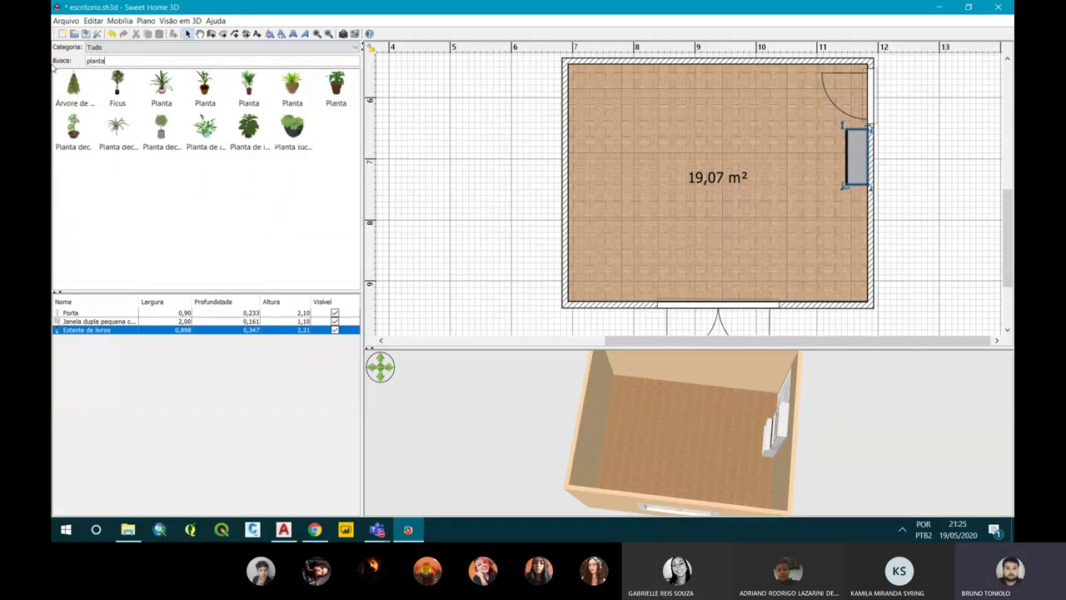
Place a potted plant against the right wall just below the bookcase.
{"action": "left_click_drag", "start_coordinate": [199, 98], "coordinate": [773, 77]}
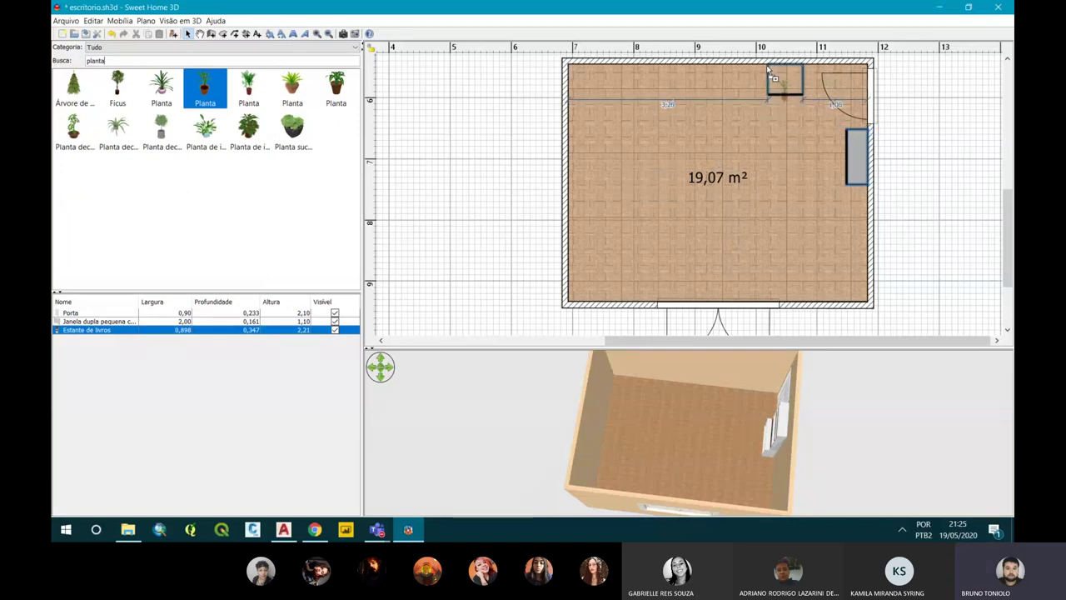
{"action": "left_click_drag", "start_coordinate": [770, 73], "coordinate": [763, 66]}
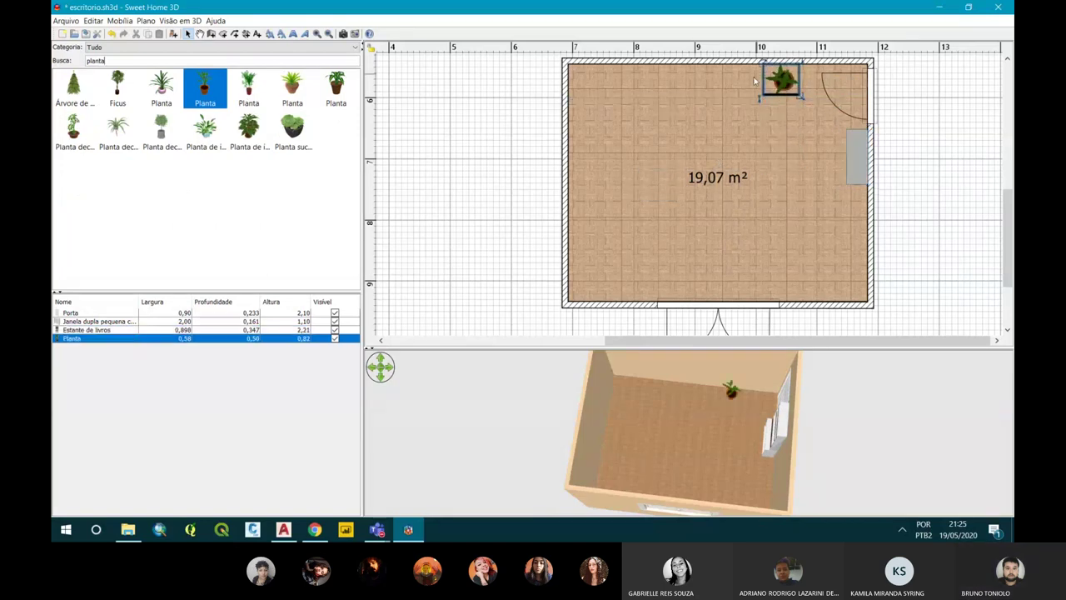
{"action": "left_click_drag", "start_coordinate": [717, 367], "coordinate": [841, 360]}
{"action": "left_click_drag", "start_coordinate": [781, 79], "coordinate": [856, 213]}
{"action": "mouse_move", "coordinate": [679, 368]}
{"action": "left_mouse_down"}
{"action": "mouse_move", "coordinate": [744, 459]}
{"action": "mouse_move", "coordinate": [748, 439]}
{"action": "mouse_move", "coordinate": [721, 449]}
{"action": "left_mouse_up"}
{"action": "left_click", "coordinate": [856, 289]}
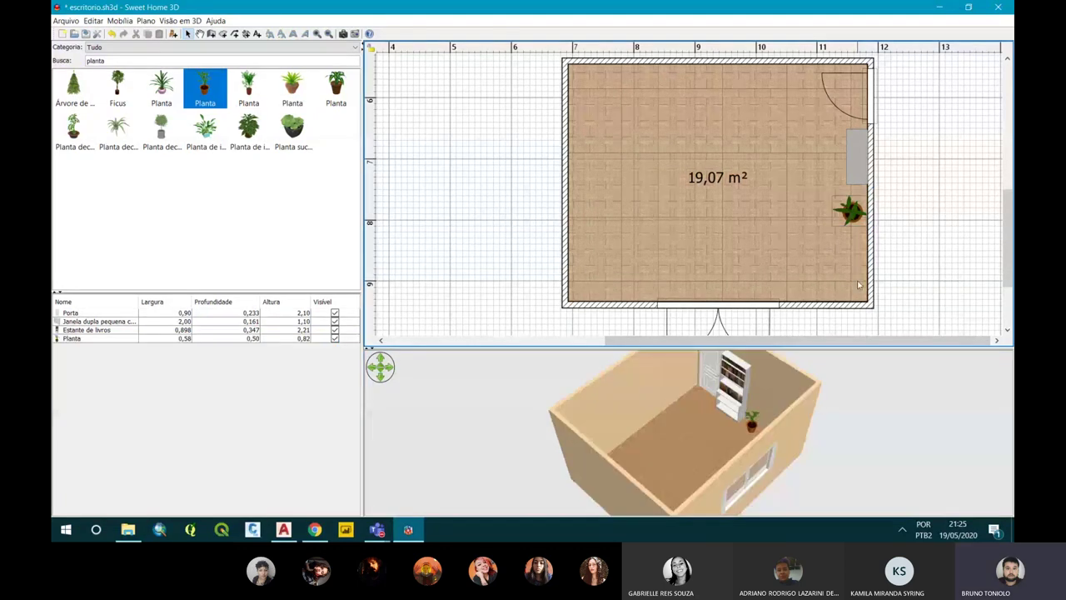
{"action": "double_click", "coordinate": [94, 60]}
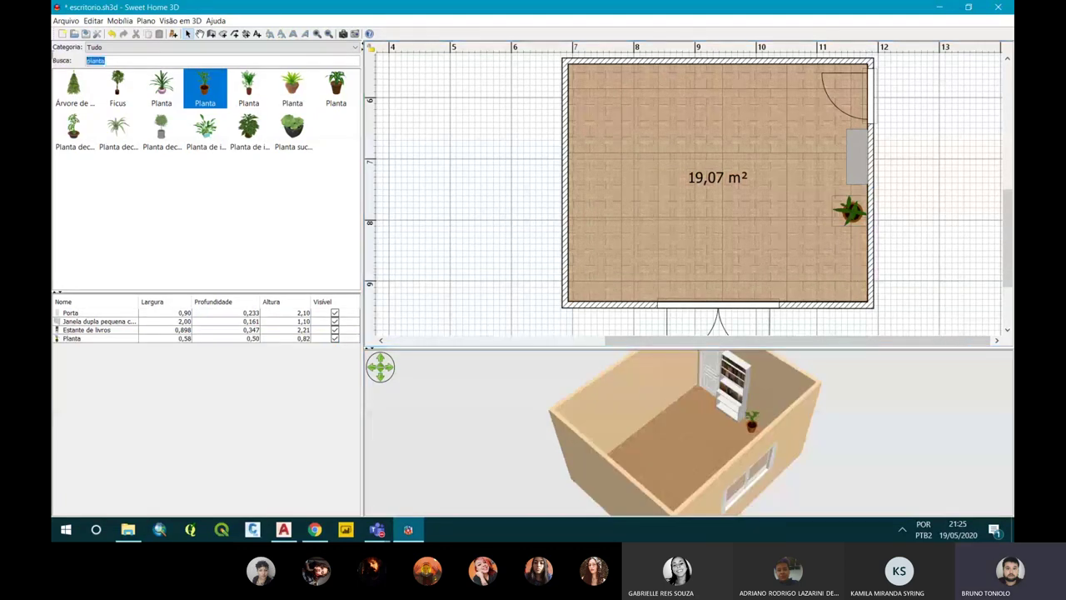
Search 'armario', try a wooden cabinet in the corner, then delete it.
{"action": "type", "text": "armario"}
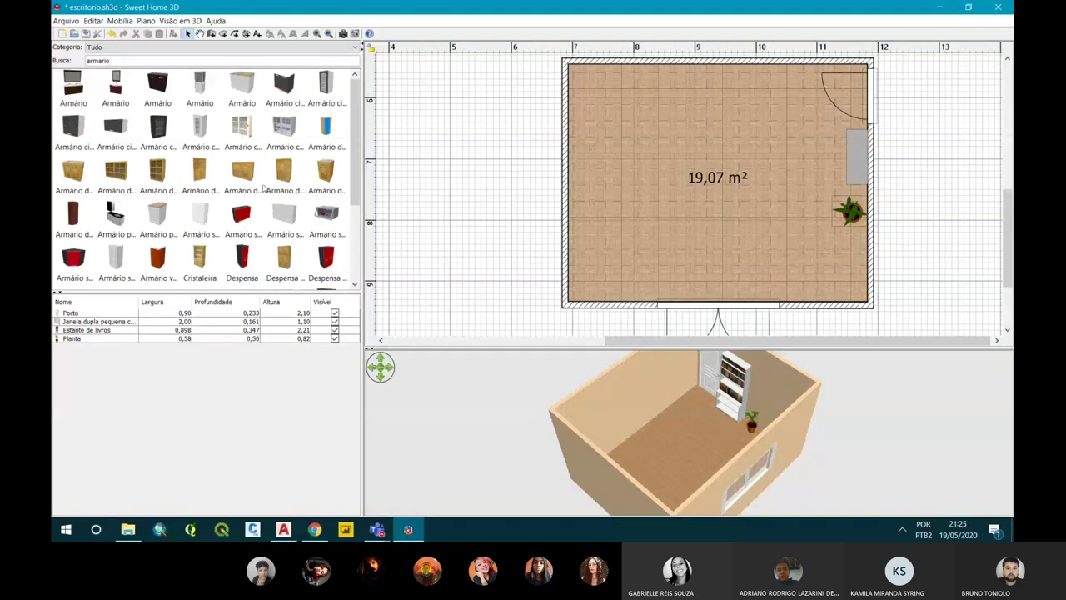
{"action": "mouse_move", "coordinate": [157, 171]}
{"action": "left_mouse_down"}
{"action": "mouse_move", "coordinate": [502, 172]}
{"action": "mouse_move", "coordinate": [209, 165]}
{"action": "left_mouse_up"}
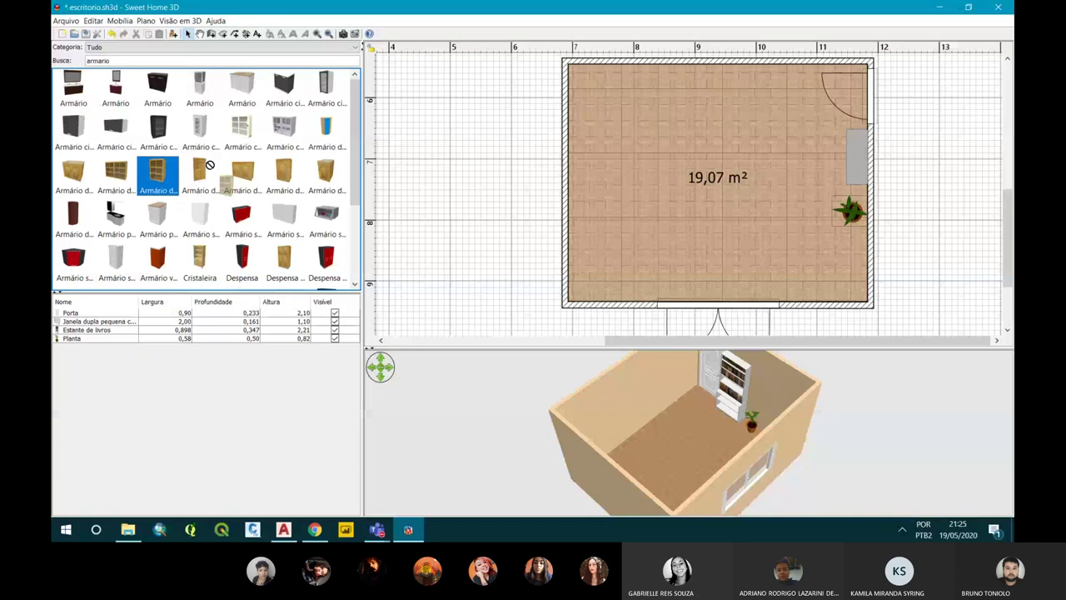
{"action": "left_click_drag", "start_coordinate": [115, 171], "coordinate": [854, 250]}
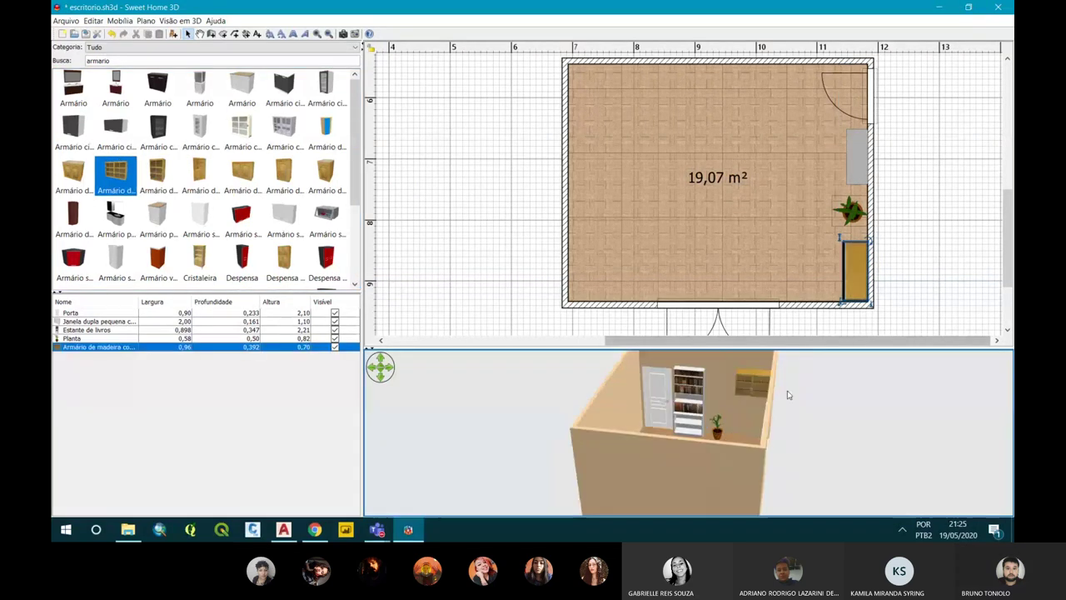
{"action": "left_click", "coordinate": [851, 268]}
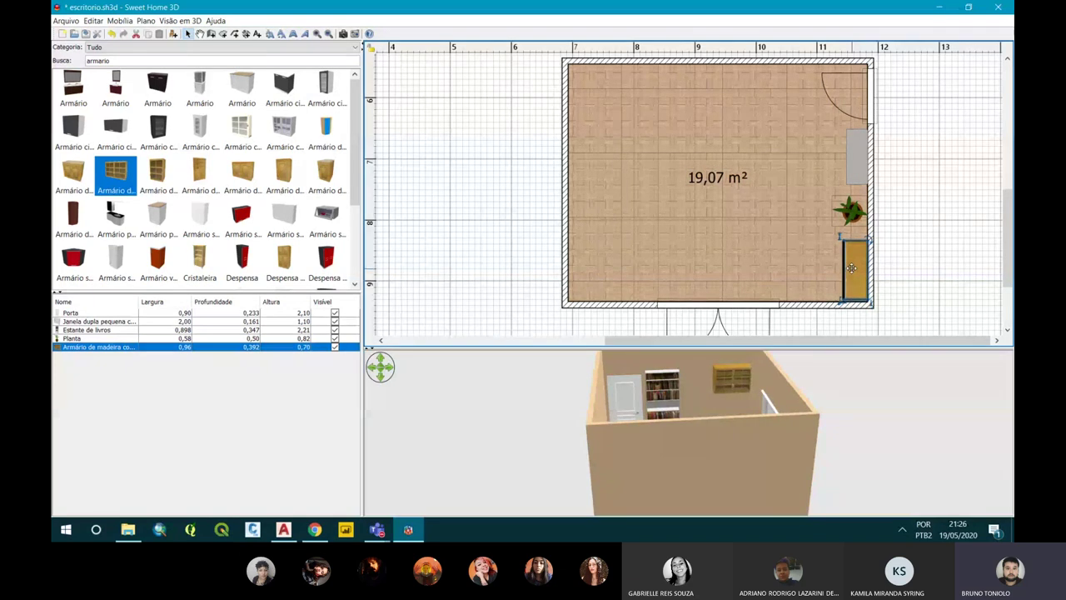
{"action": "key", "text": "Delete"}
Place the Despensa de madeira pantry cabinet in the room's bottom-right corner.
{"action": "scroll", "coordinate": [267, 225], "scroll_direction": "down", "scroll_amount": 3}
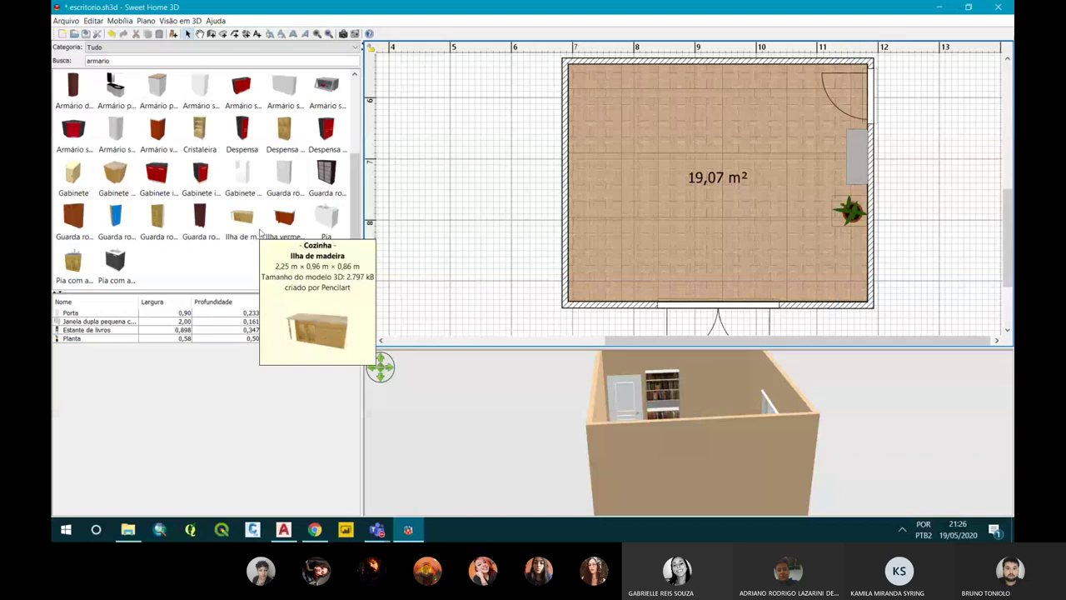
{"action": "left_click", "coordinate": [288, 129]}
{"action": "left_click_drag", "start_coordinate": [288, 129], "coordinate": [837, 246]}
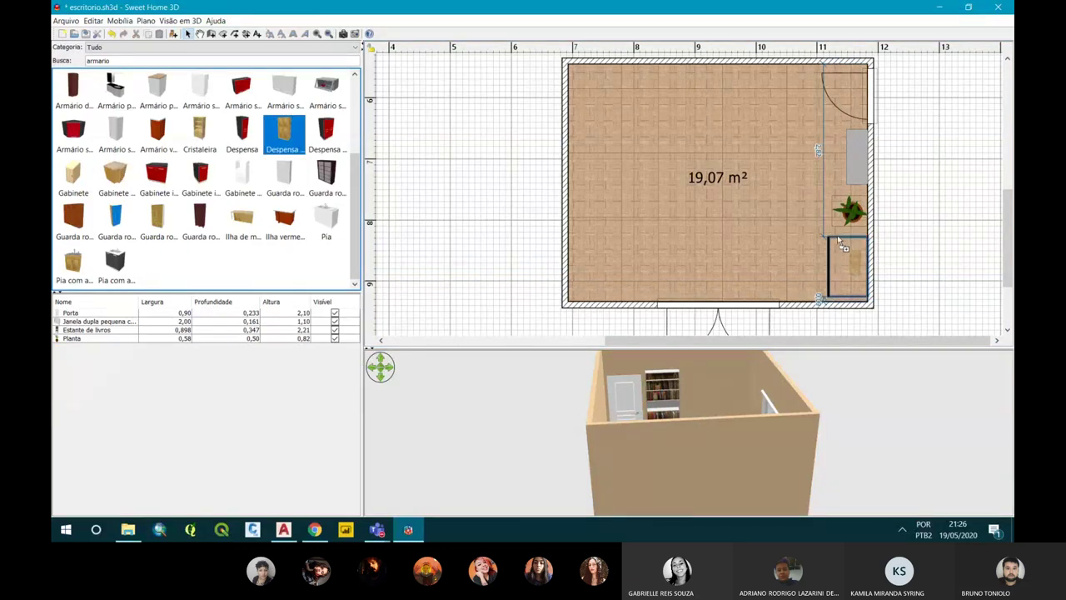
{"action": "left_click_drag", "start_coordinate": [836, 241], "coordinate": [837, 236]}
{"action": "mouse_move", "coordinate": [749, 390]}
{"action": "left_mouse_down"}
{"action": "mouse_move", "coordinate": [739, 434]}
{"action": "mouse_move", "coordinate": [701, 447]}
{"action": "mouse_move", "coordinate": [733, 446]}
{"action": "left_mouse_up"}
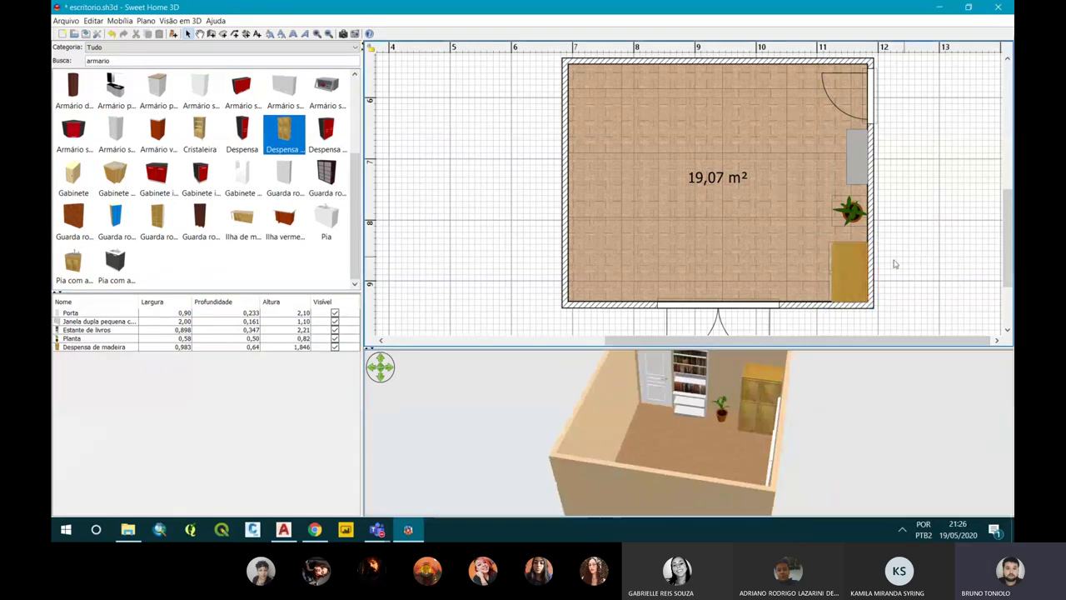
{"action": "left_click", "coordinate": [849, 267]}
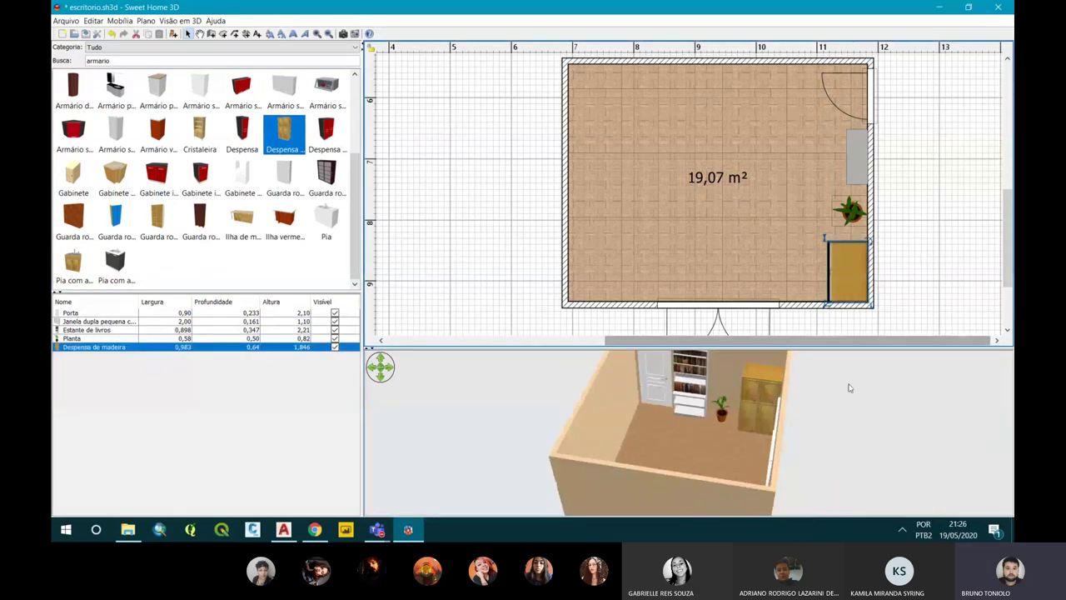
{"action": "left_click", "coordinate": [891, 229]}
{"action": "scroll", "coordinate": [908, 212], "scroll_direction": "up", "scroll_amount": 3}
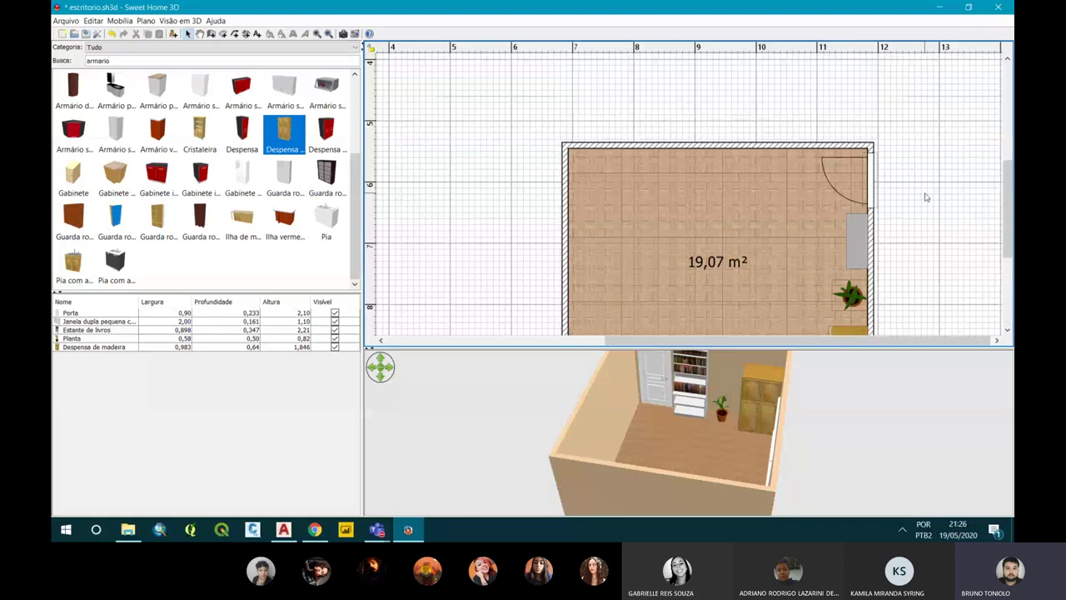
{"action": "scroll", "coordinate": [926, 198], "scroll_direction": "down", "scroll_amount": 3}
{"action": "mouse_move", "coordinate": [760, 400]}
{"action": "left_mouse_down"}
{"action": "mouse_move", "coordinate": [687, 377]}
{"action": "mouse_move", "coordinate": [750, 367]}
{"action": "left_mouse_up"}
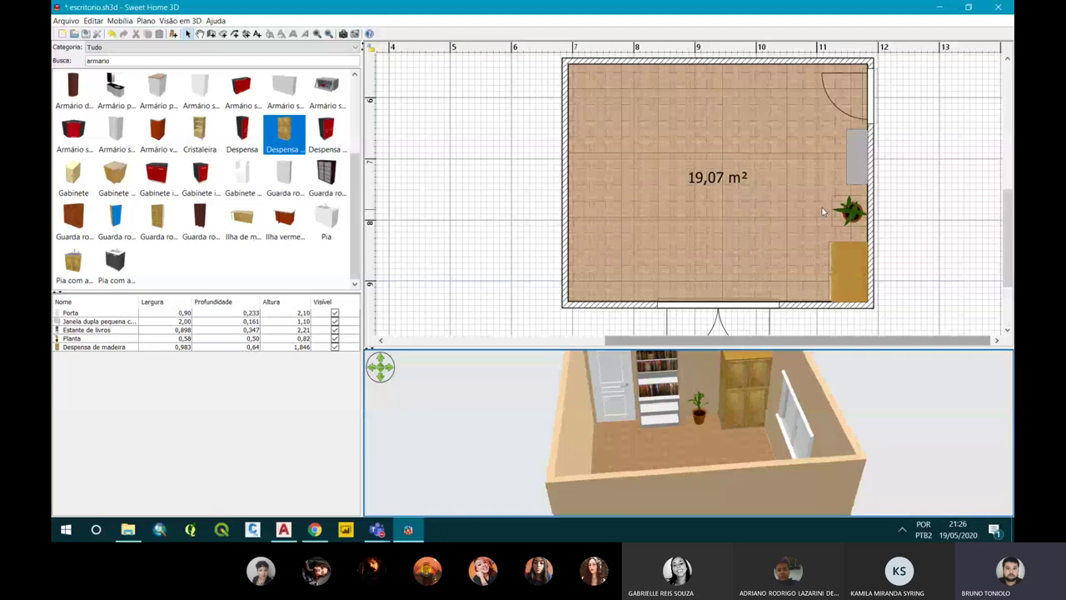
{"action": "key", "text": "ctrl+v"}
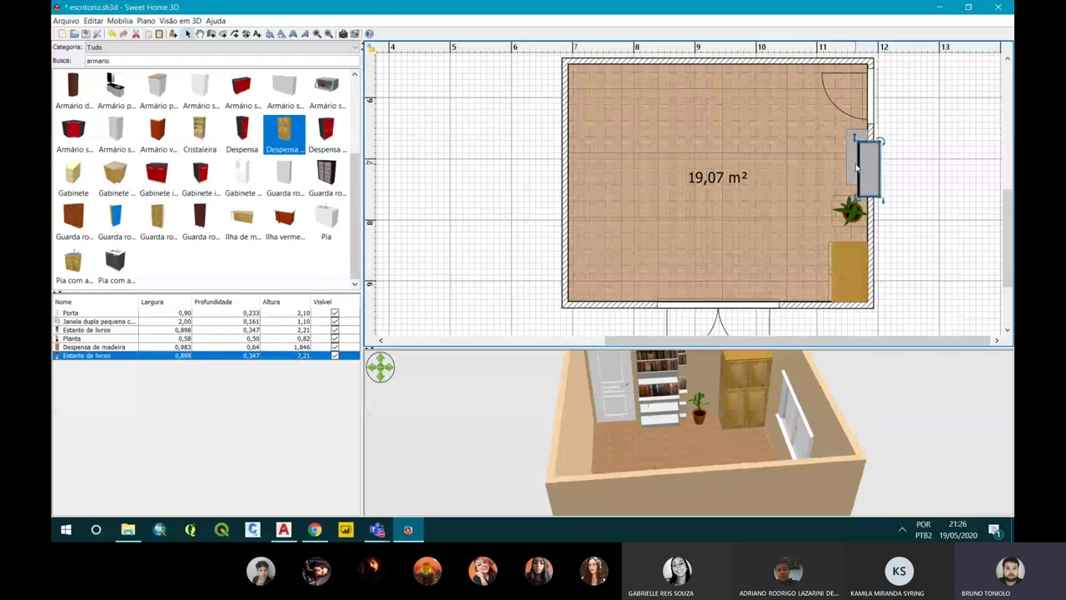
{"action": "left_click_drag", "start_coordinate": [856, 169], "coordinate": [907, 173]}
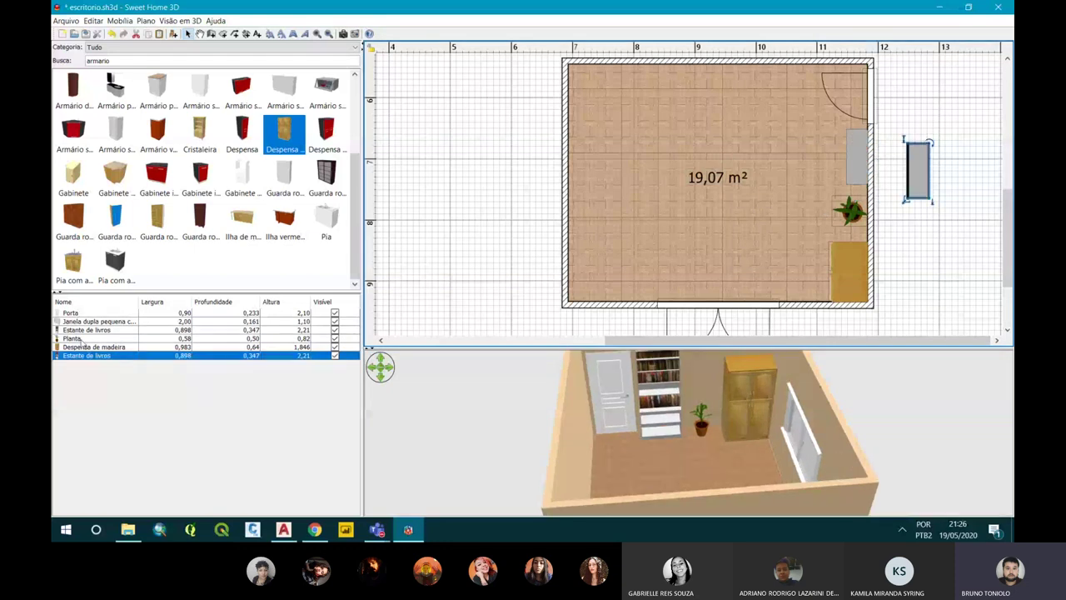
{"action": "right_click", "coordinate": [914, 179]}
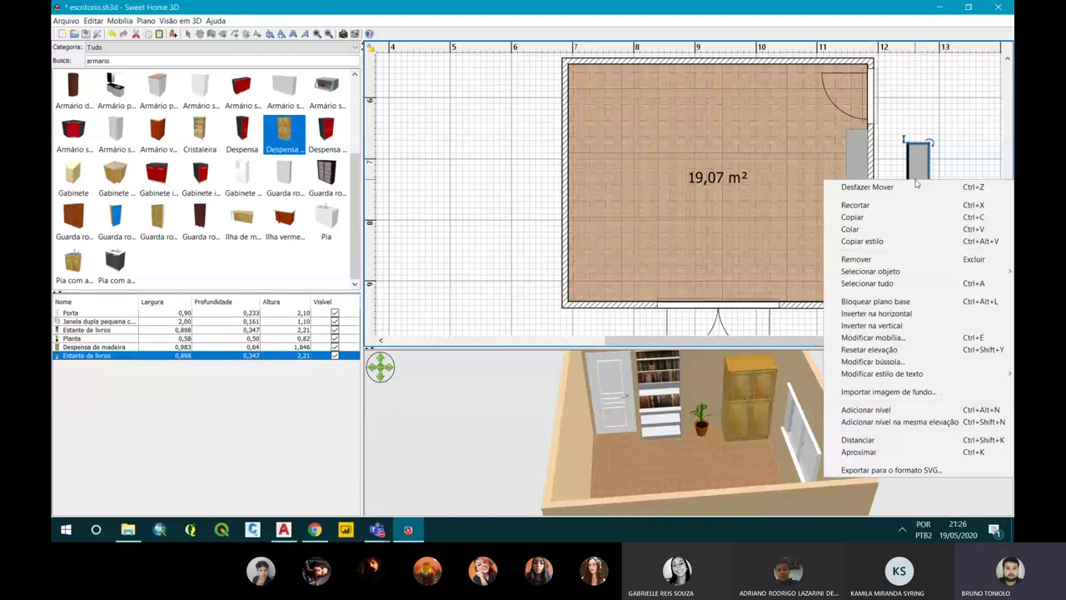
{"action": "left_click", "coordinate": [866, 337]}
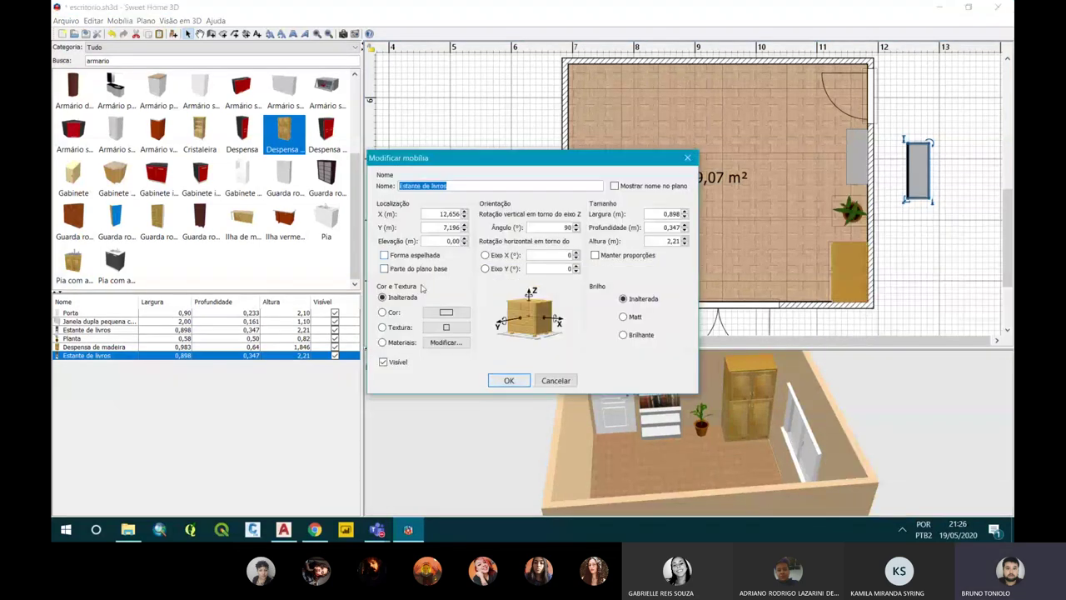
{"action": "left_click", "coordinate": [383, 313]}
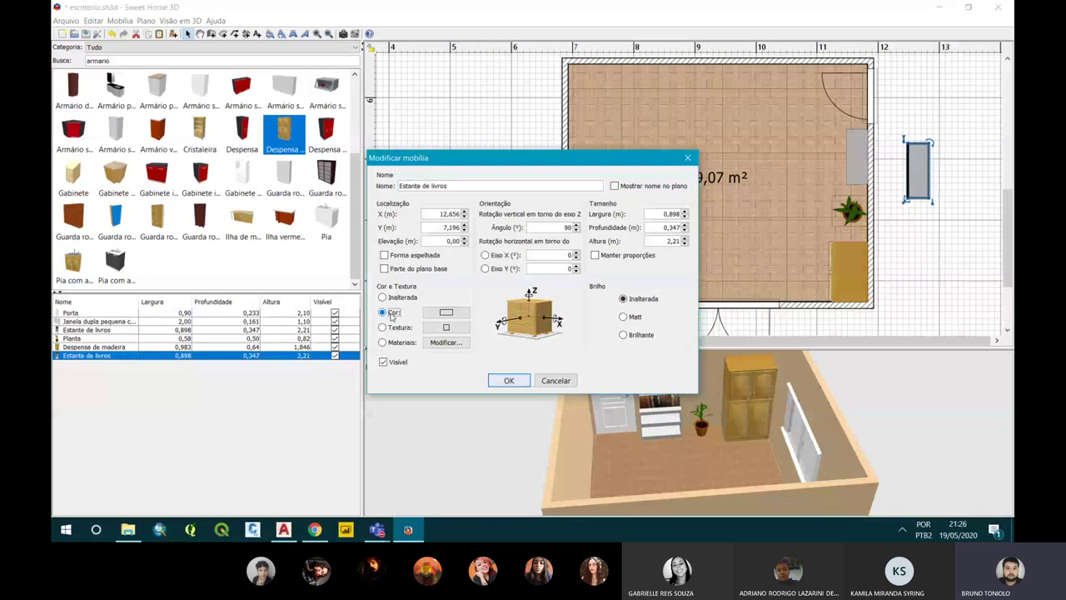
{"action": "left_click", "coordinate": [446, 313]}
{"action": "mouse_move", "coordinate": [403, 301]}
{"action": "left_mouse_down"}
{"action": "mouse_move", "coordinate": [362, 308]}
{"action": "mouse_move", "coordinate": [423, 305]}
{"action": "mouse_move", "coordinate": [435, 292]}
{"action": "mouse_move", "coordinate": [409, 285]}
{"action": "mouse_move", "coordinate": [340, 313]}
{"action": "mouse_move", "coordinate": [350, 328]}
{"action": "left_mouse_up"}
{"action": "left_click", "coordinate": [379, 388]}
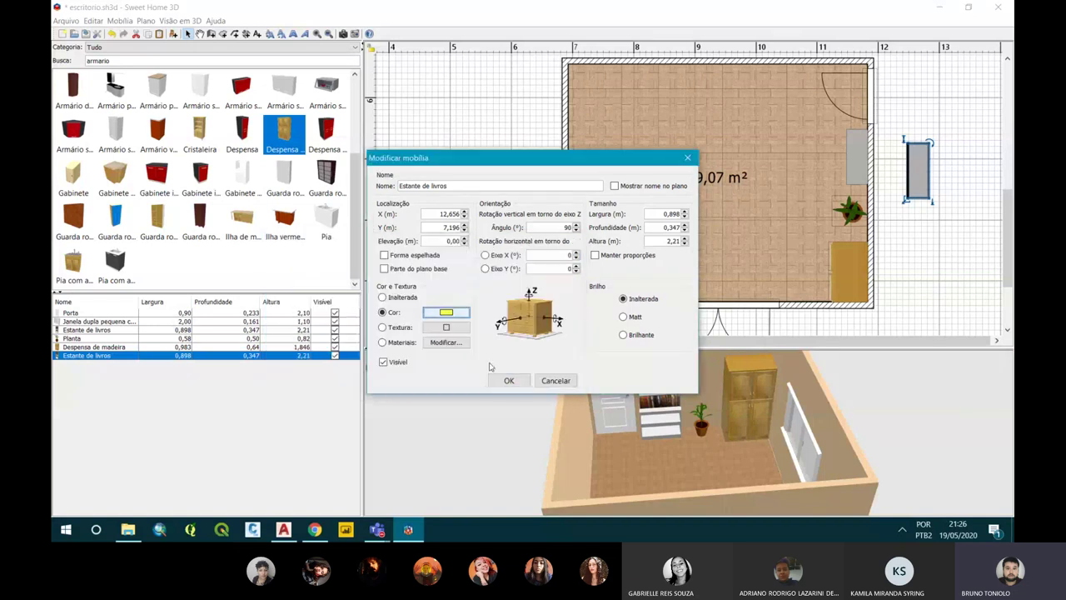
{"action": "left_click", "coordinate": [509, 380]}
{"action": "mouse_move", "coordinate": [702, 439]}
{"action": "left_mouse_down"}
{"action": "mouse_move", "coordinate": [893, 436]}
{"action": "mouse_move", "coordinate": [681, 428]}
{"action": "mouse_move", "coordinate": [640, 402]}
{"action": "left_mouse_up"}
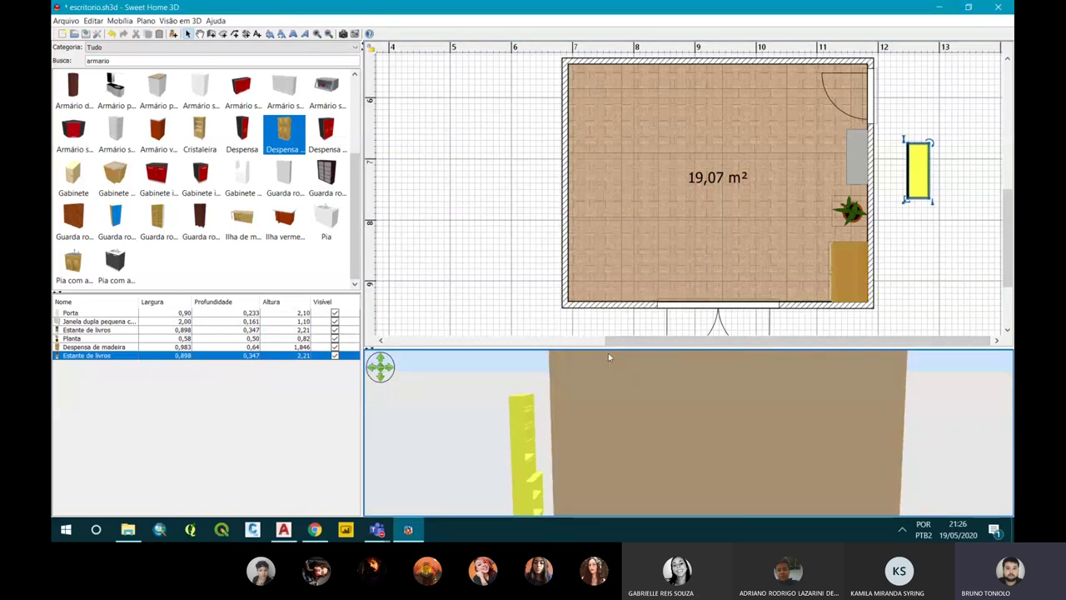
{"action": "double_click", "coordinate": [913, 172]}
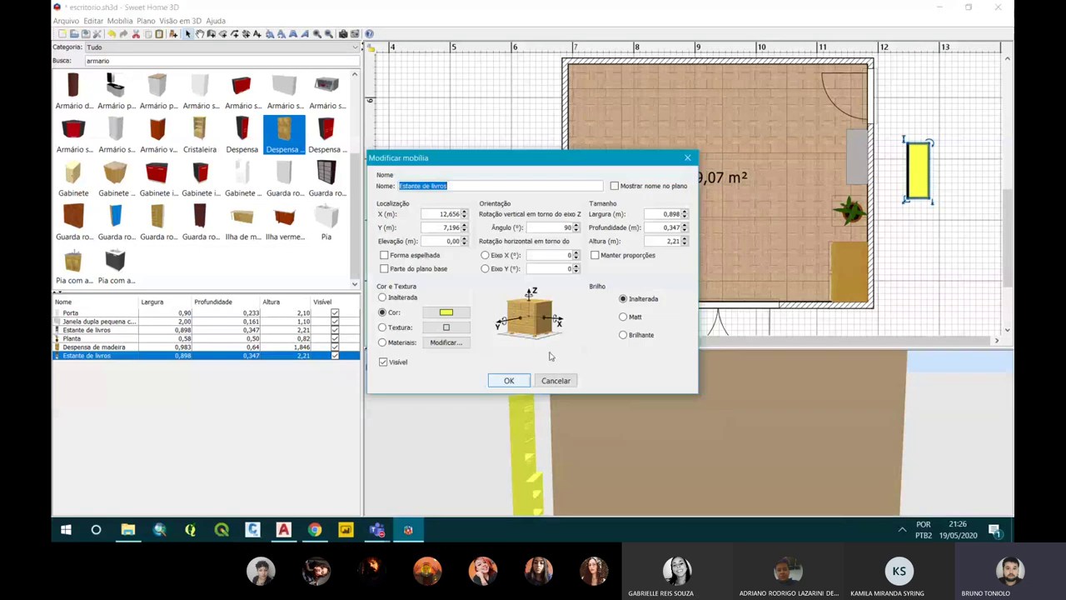
{"action": "left_click", "coordinate": [385, 327]}
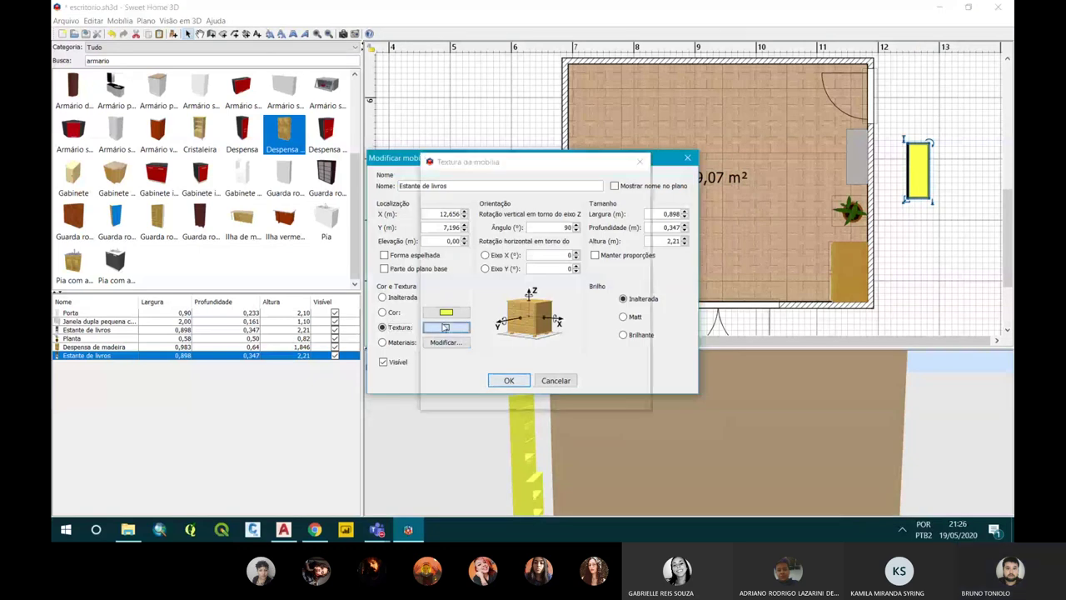
{"action": "left_click", "coordinate": [446, 329]}
{"action": "left_click", "coordinate": [478, 269]}
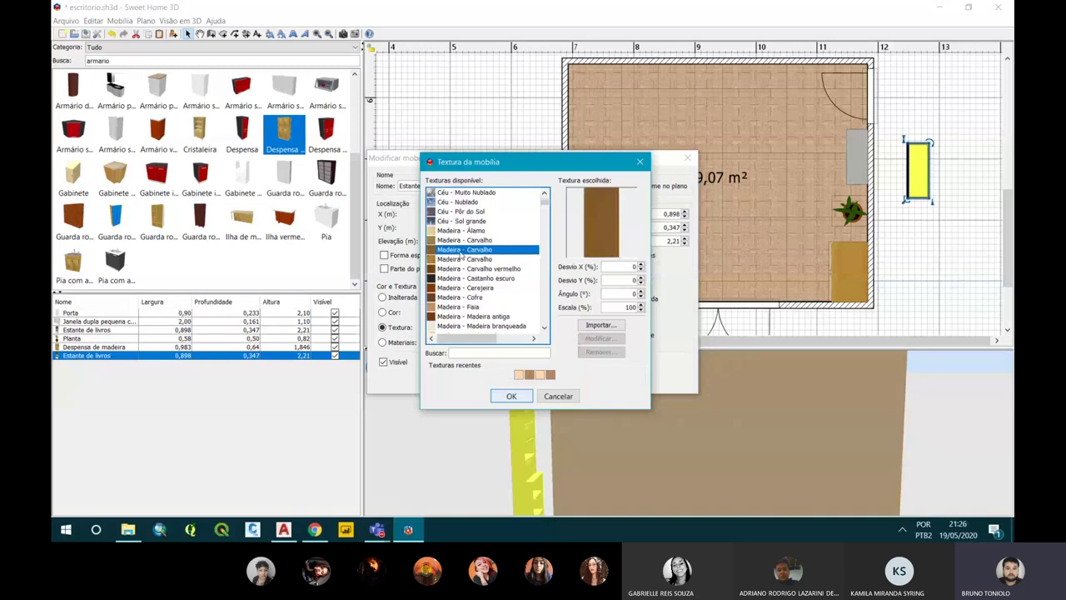
{"action": "left_click", "coordinate": [509, 396]}
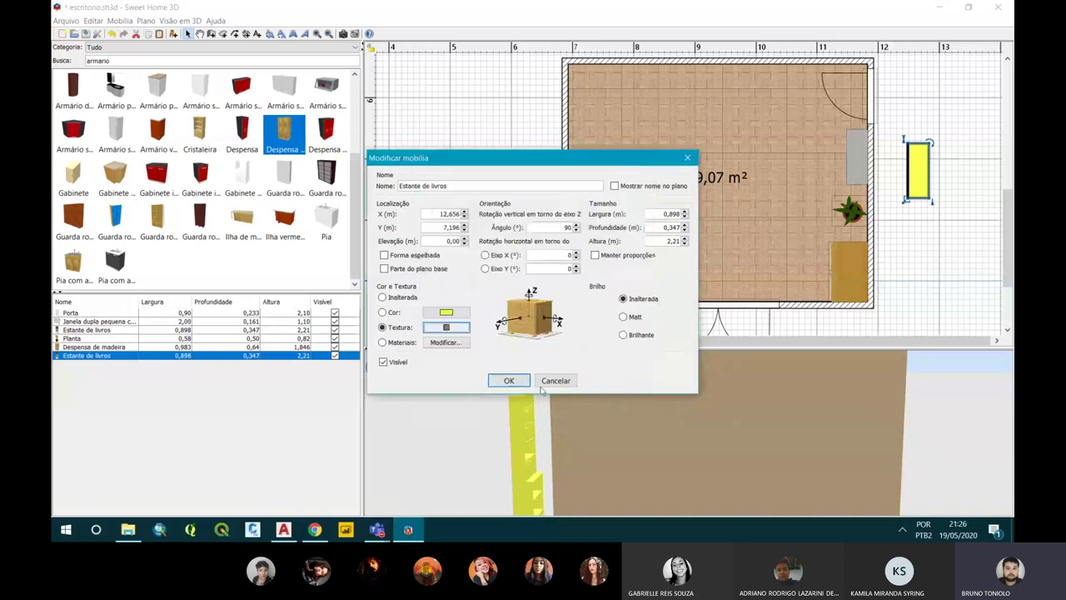
{"action": "left_click", "coordinate": [509, 380]}
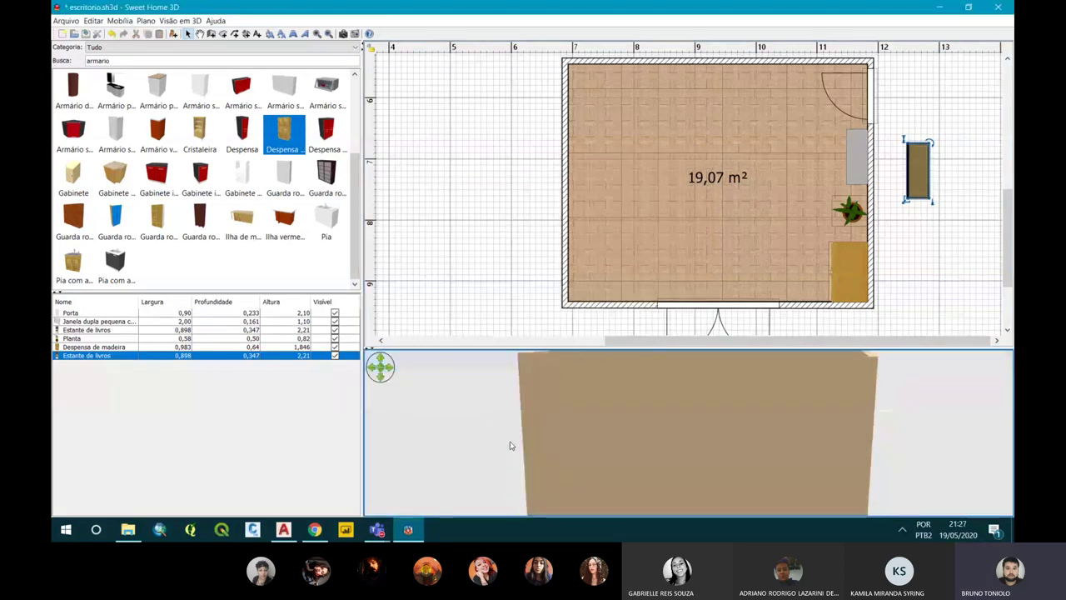
{"action": "right_click", "coordinate": [916, 154]}
{"action": "left_click", "coordinate": [433, 242]}
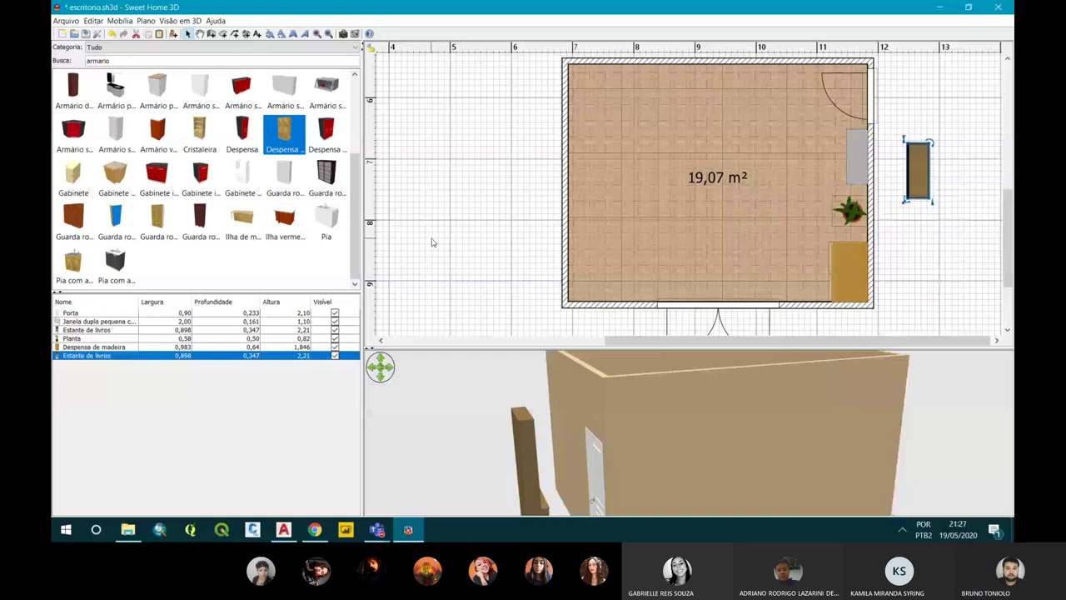
{"action": "key", "text": "Delete"}
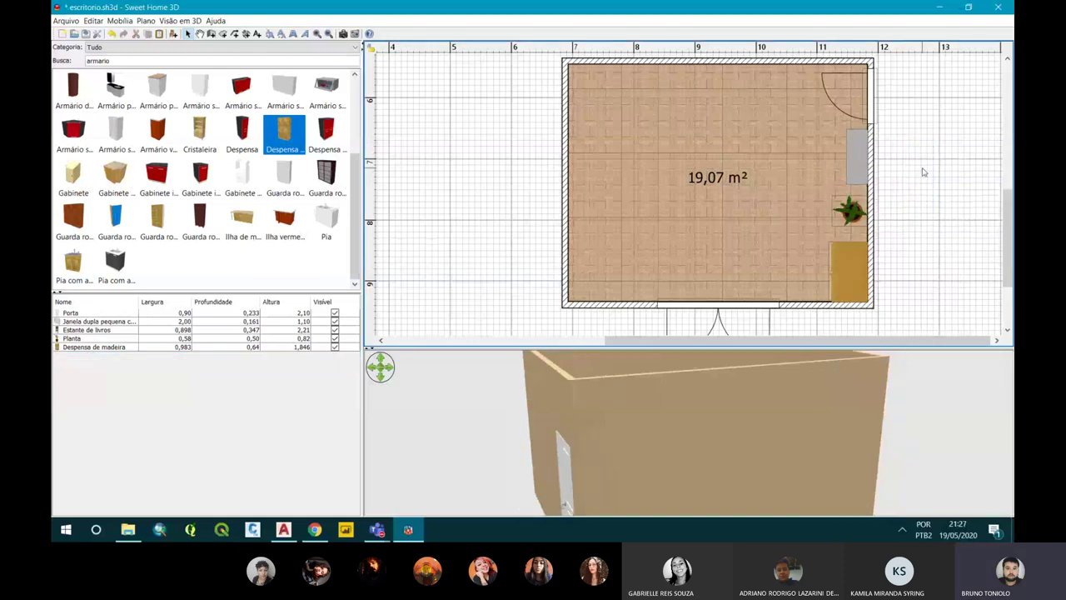
{"action": "mouse_move", "coordinate": [733, 392]}
{"action": "left_mouse_down"}
{"action": "mouse_move", "coordinate": [732, 438]}
{"action": "mouse_move", "coordinate": [633, 400]}
{"action": "left_mouse_up"}
{"action": "left_click_drag", "start_coordinate": [112, 60], "coordinate": [53, 61]}
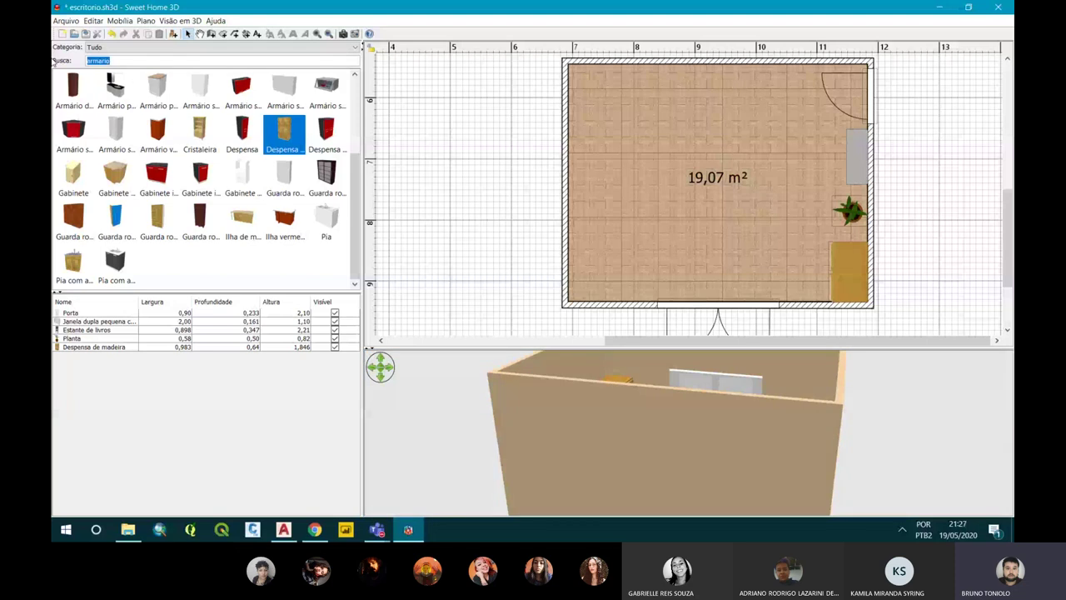
Clear the 'armario' search, try 'mesa', then switch to Escritório and scroll to the office desks.
{"action": "key", "text": "BackSpace"}
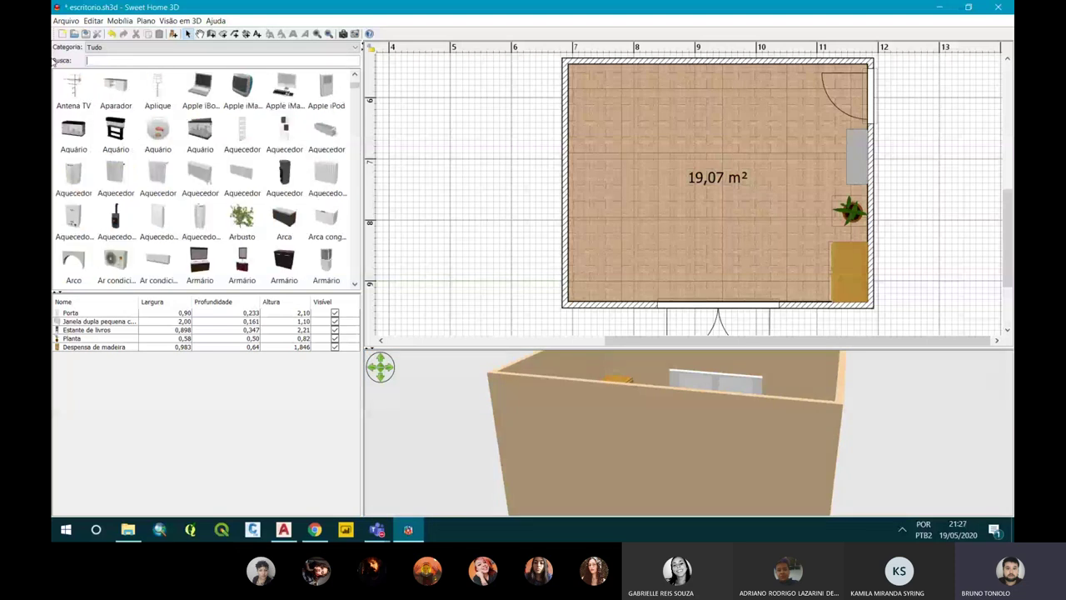
{"action": "type", "text": "es"}
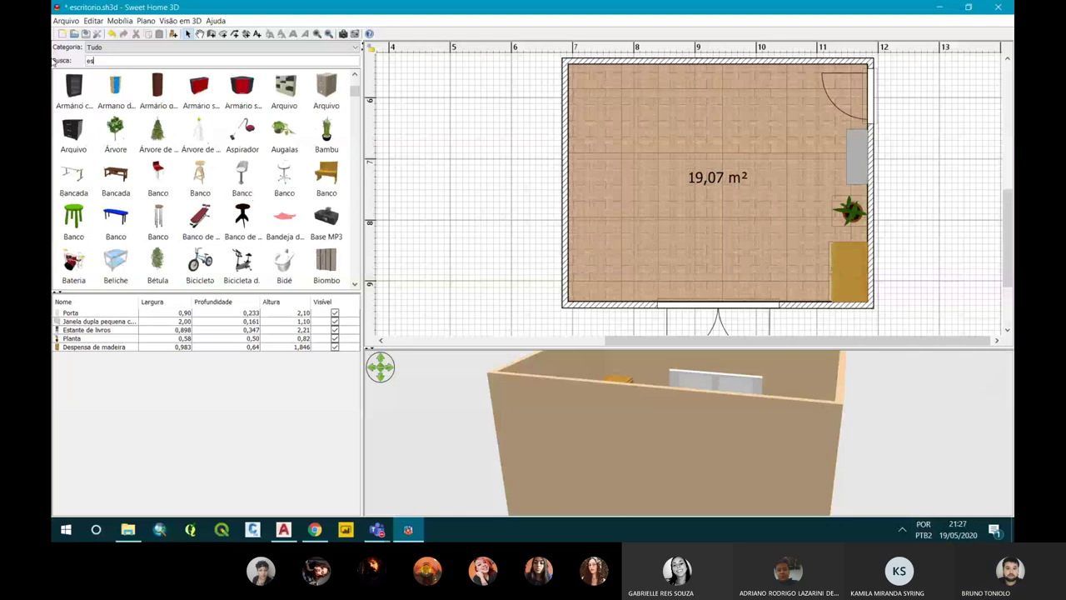
{"action": "key", "text": "BackSpace"}
{"action": "key", "text": "BackSpace"}
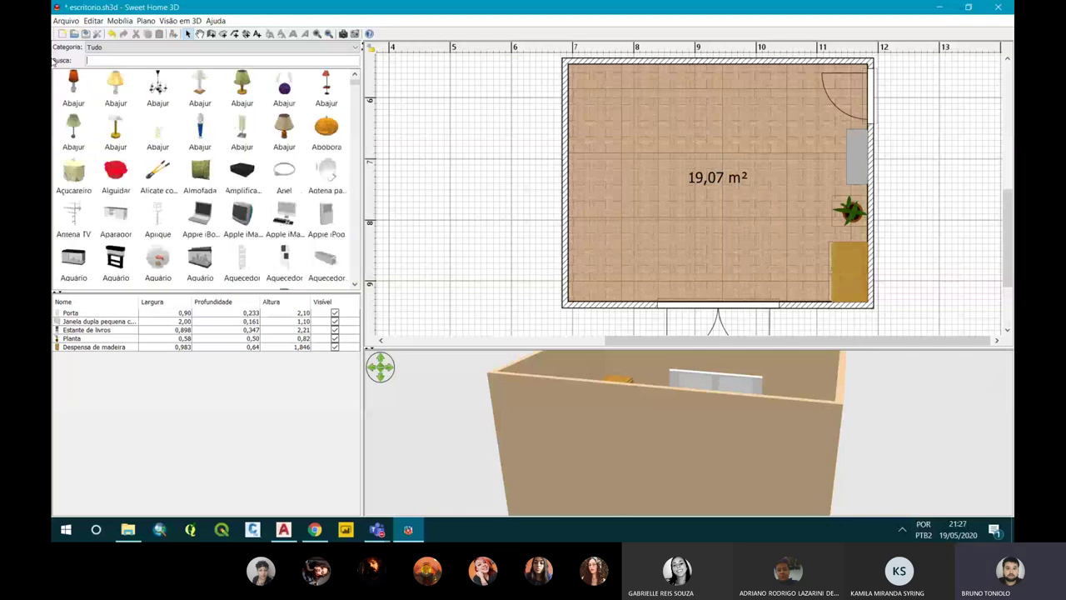
{"action": "type", "text": "mesa"}
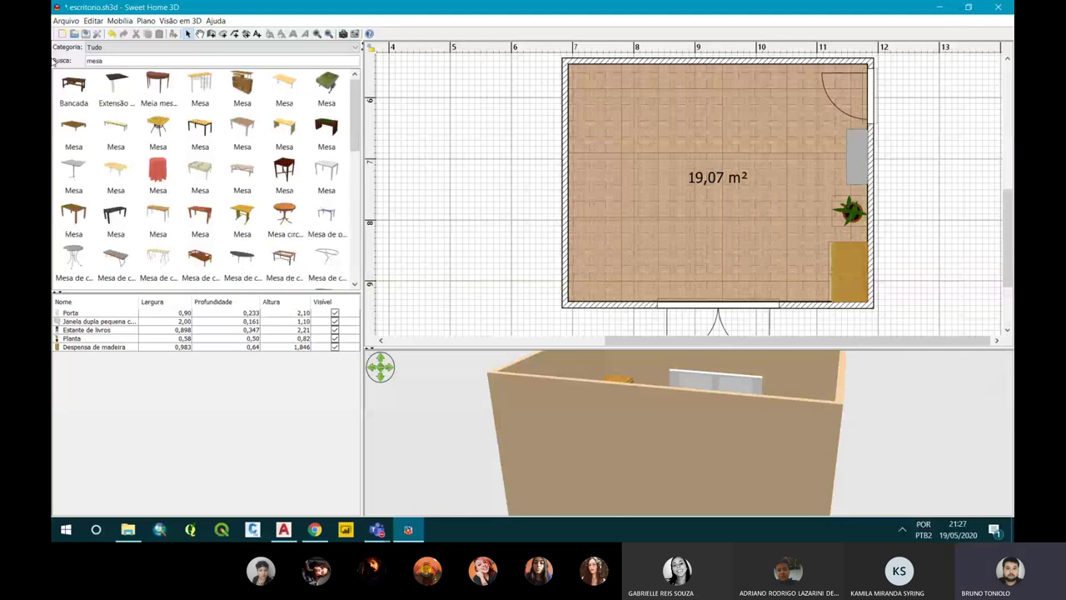
{"action": "double_click", "coordinate": [161, 59]}
{"action": "key", "text": "BackSpace"}
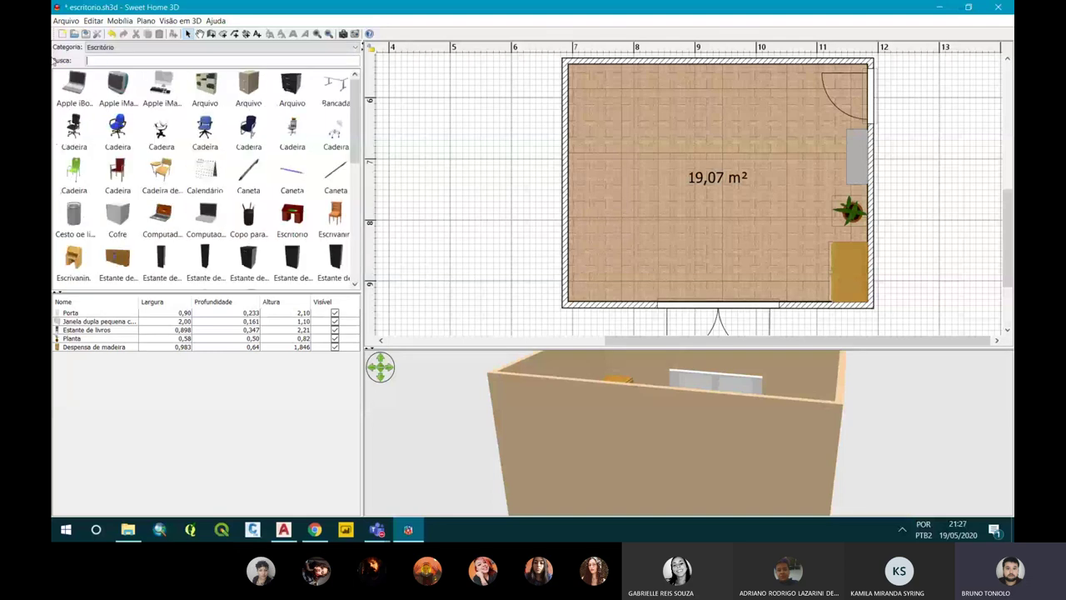
{"action": "scroll", "coordinate": [121, 143], "scroll_direction": "down", "scroll_amount": 5}
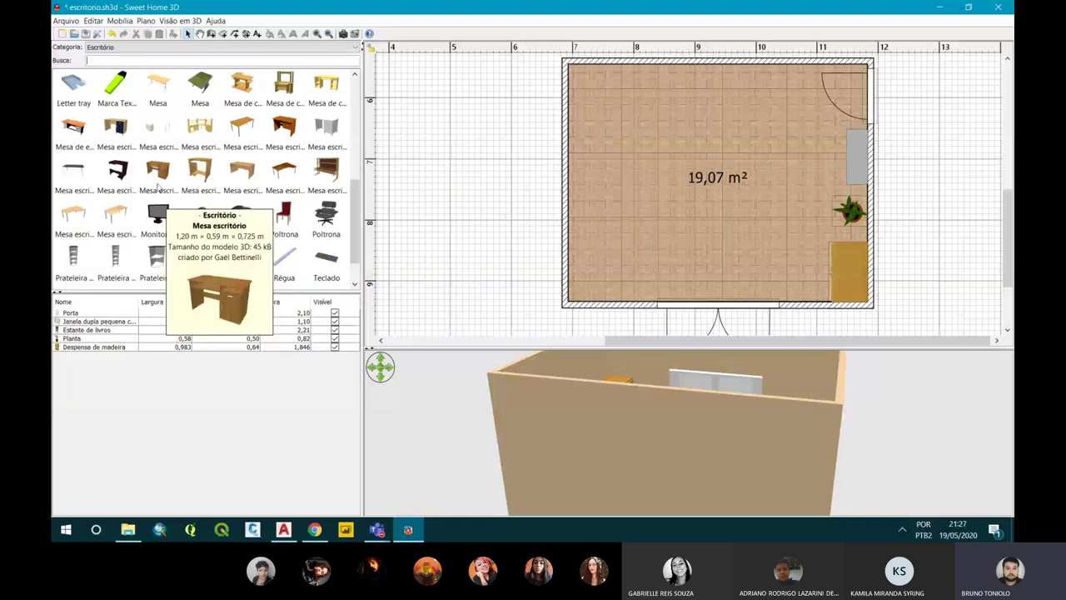
Place a Mesa escritório desk against the bottom wall.
{"action": "left_click", "coordinate": [157, 187]}
{"action": "left_click_drag", "start_coordinate": [157, 187], "coordinate": [675, 237]}
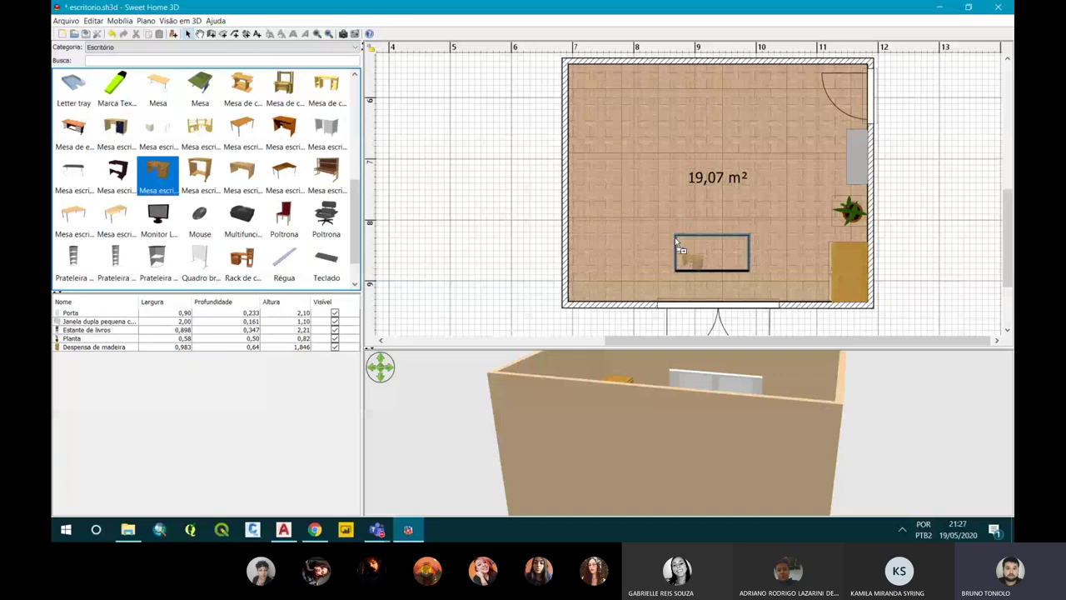
{"action": "left_click_drag", "start_coordinate": [675, 239], "coordinate": [683, 267]}
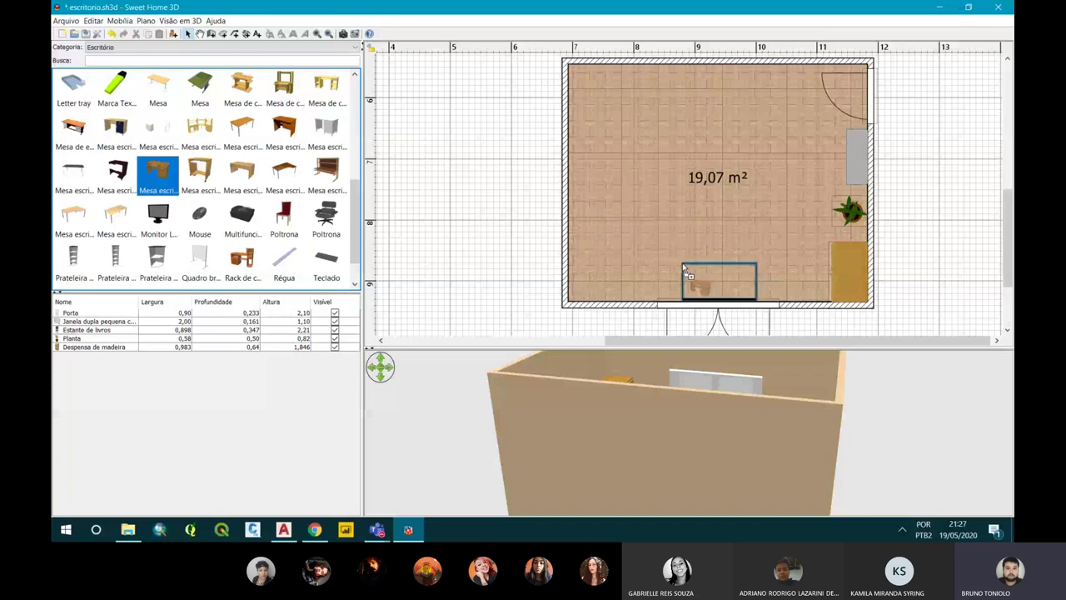
{"action": "left_click_drag", "start_coordinate": [682, 264], "coordinate": [682, 264]}
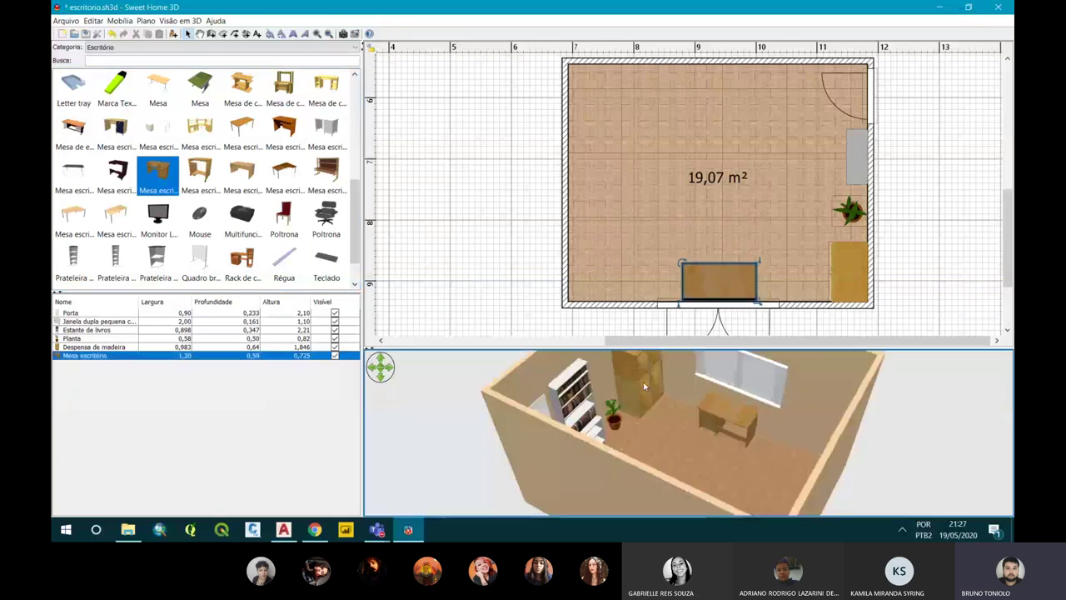
Copy the desk and move the duplicate up against the top wall.
{"action": "left_click", "coordinate": [700, 273]}
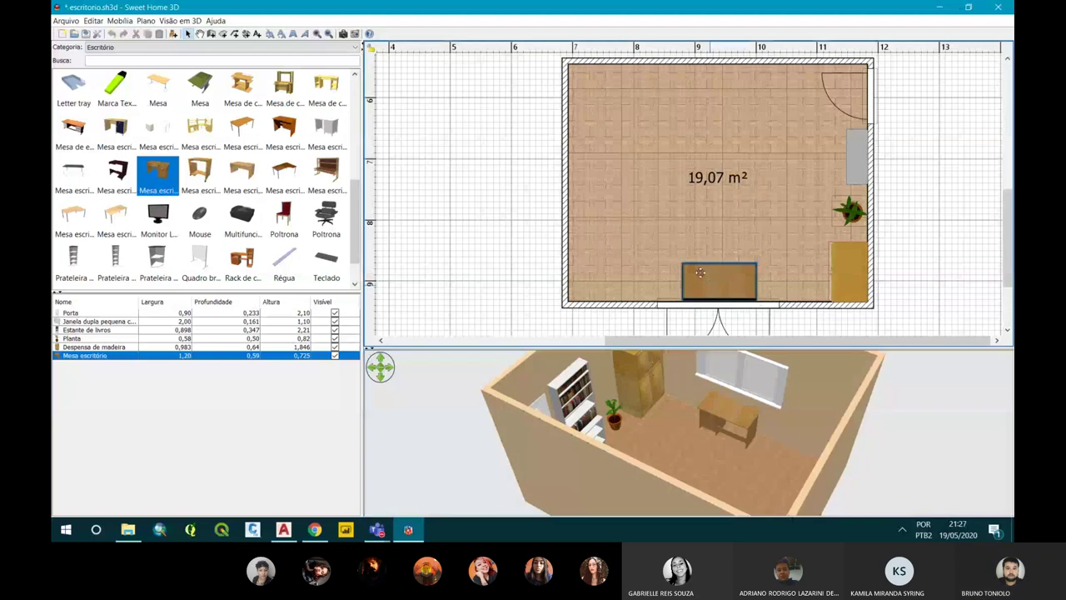
{"action": "key", "text": "ctrl+c"}
{"action": "key", "text": "ctrl+v"}
{"action": "left_click_drag", "start_coordinate": [700, 273], "coordinate": [694, 73]}
{"action": "mouse_move", "coordinate": [664, 437]}
{"action": "left_mouse_down"}
{"action": "mouse_move", "coordinate": [678, 415]}
{"action": "mouse_move", "coordinate": [656, 428]}
{"action": "mouse_move", "coordinate": [804, 448]}
{"action": "mouse_move", "coordinate": [863, 413]}
{"action": "mouse_move", "coordinate": [841, 400]}
{"action": "left_mouse_up"}
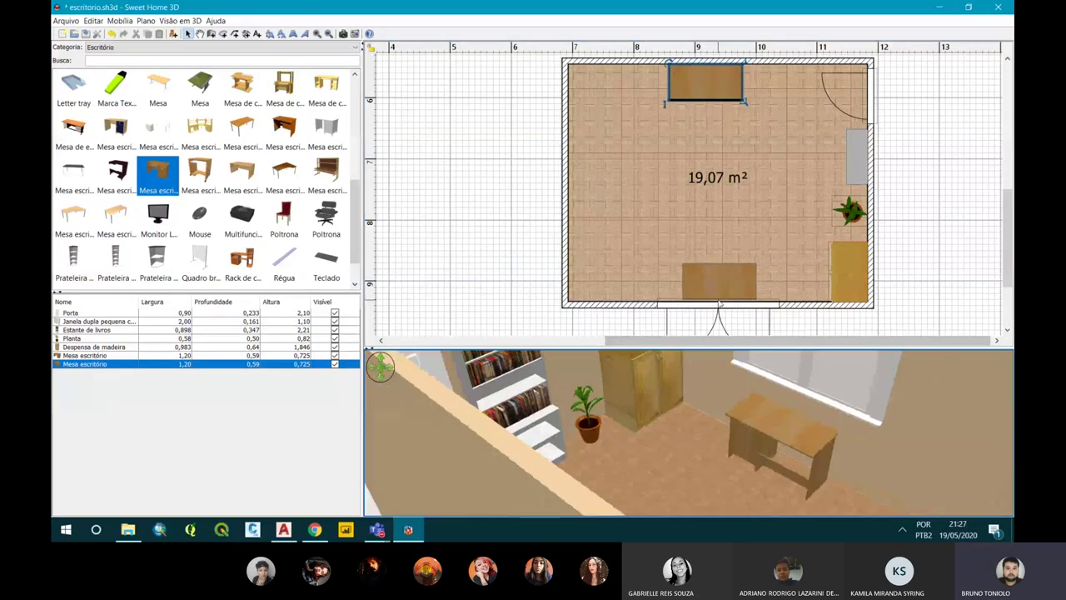
Open the lower desk's Modificar mobília properties and close them unchanged.
{"action": "right_click", "coordinate": [718, 296]}
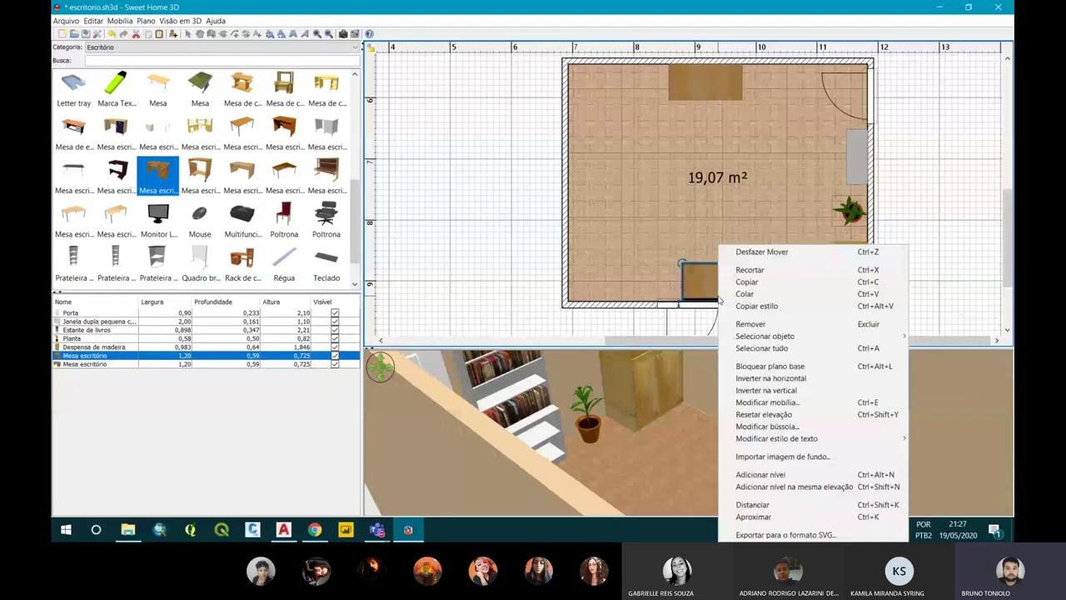
{"action": "left_click", "coordinate": [757, 403]}
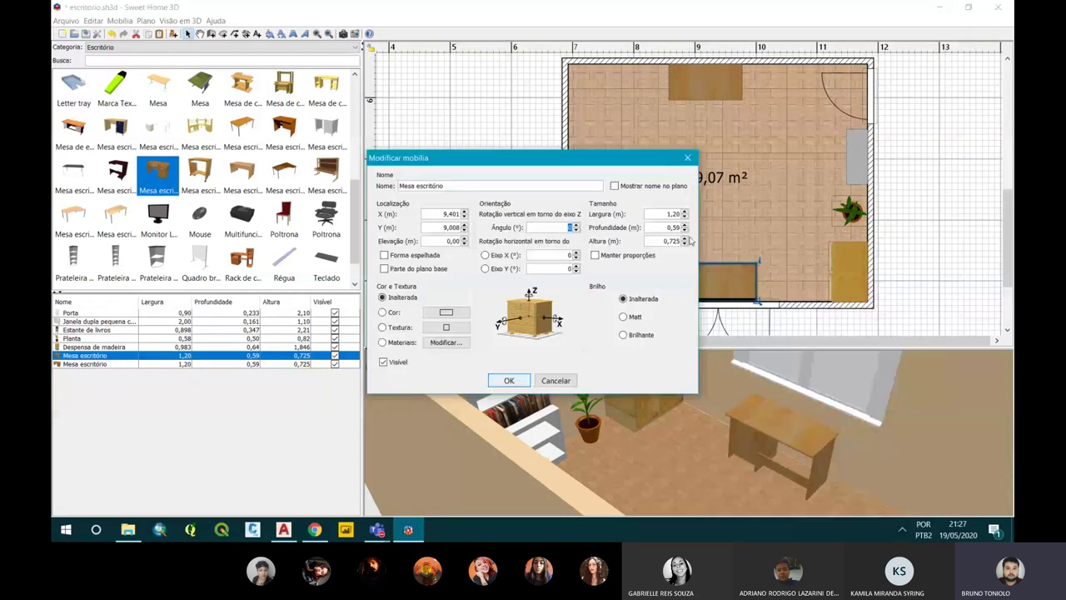
{"action": "key", "text": "Return"}
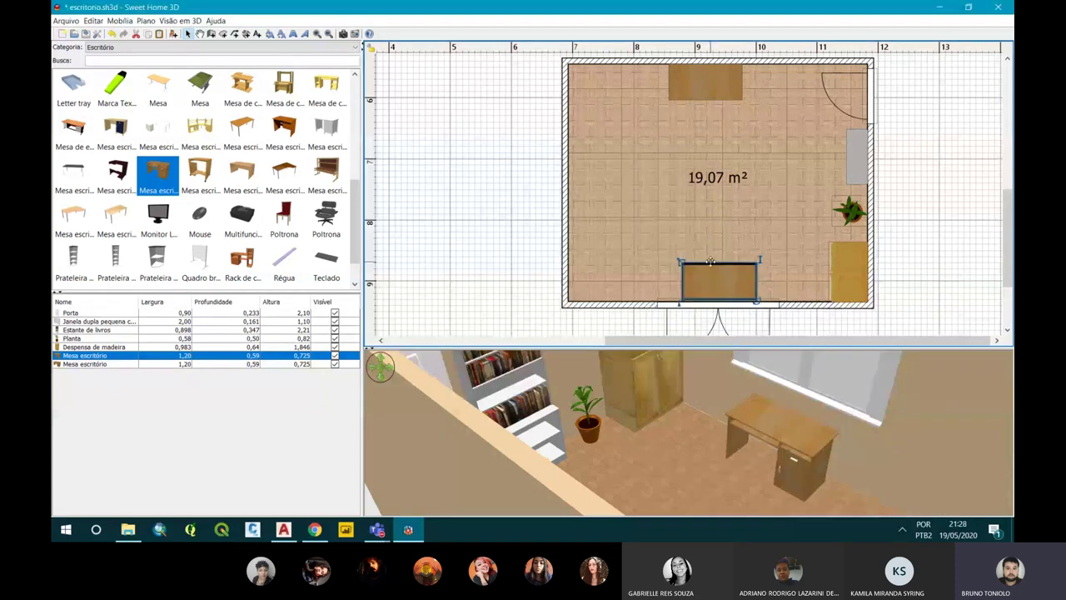
Nudge the lower desk slightly left and browse other desk models.
{"action": "left_click_drag", "start_coordinate": [709, 261], "coordinate": [707, 261]}
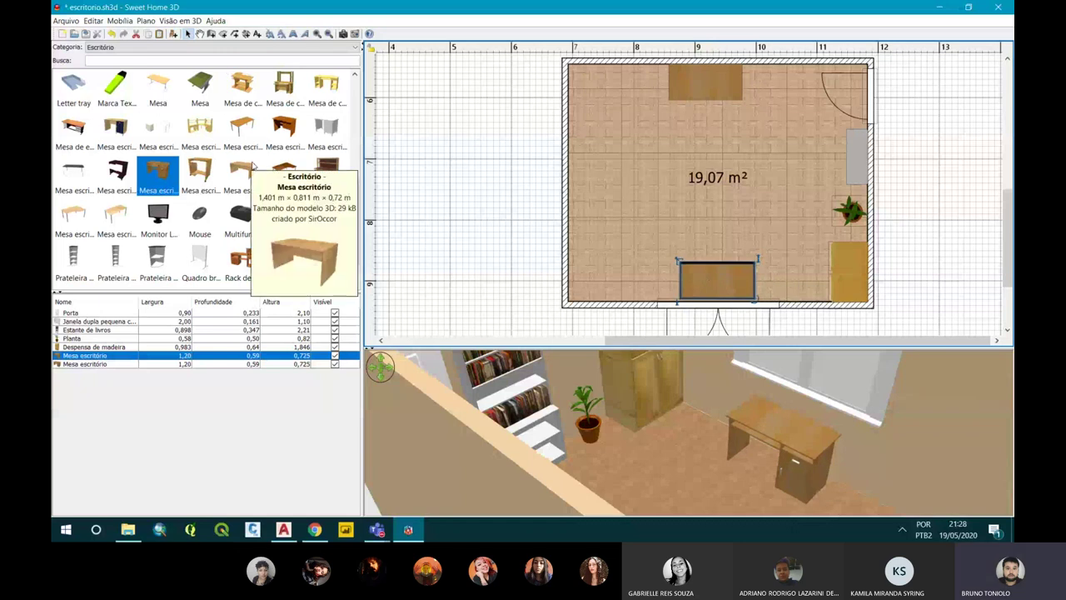
{"action": "left_click", "coordinate": [200, 171]}
{"action": "scroll", "coordinate": [261, 223], "scroll_direction": "down", "scroll_amount": 1}
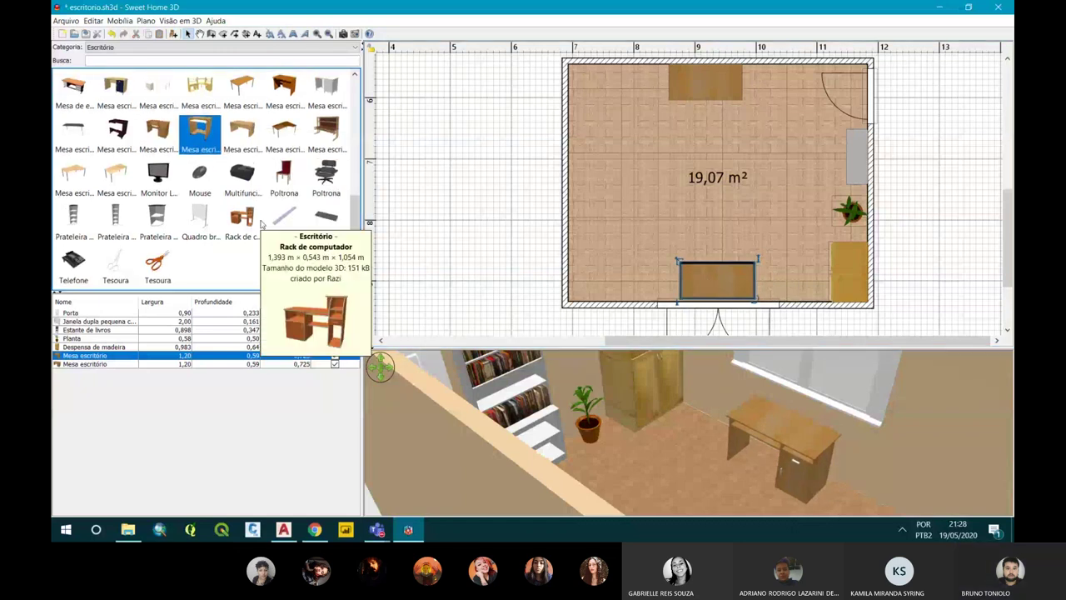
Try a Poltrona armchair above the lower desk, shrink it, then delete it.
{"action": "left_click", "coordinate": [324, 186]}
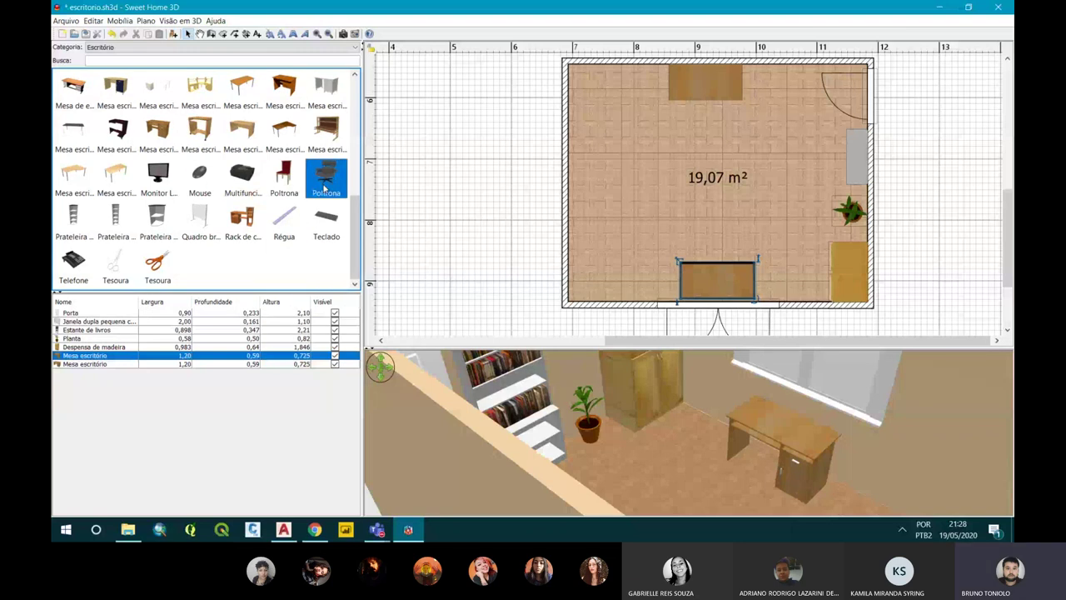
{"action": "left_click_drag", "start_coordinate": [326, 187], "coordinate": [687, 228]}
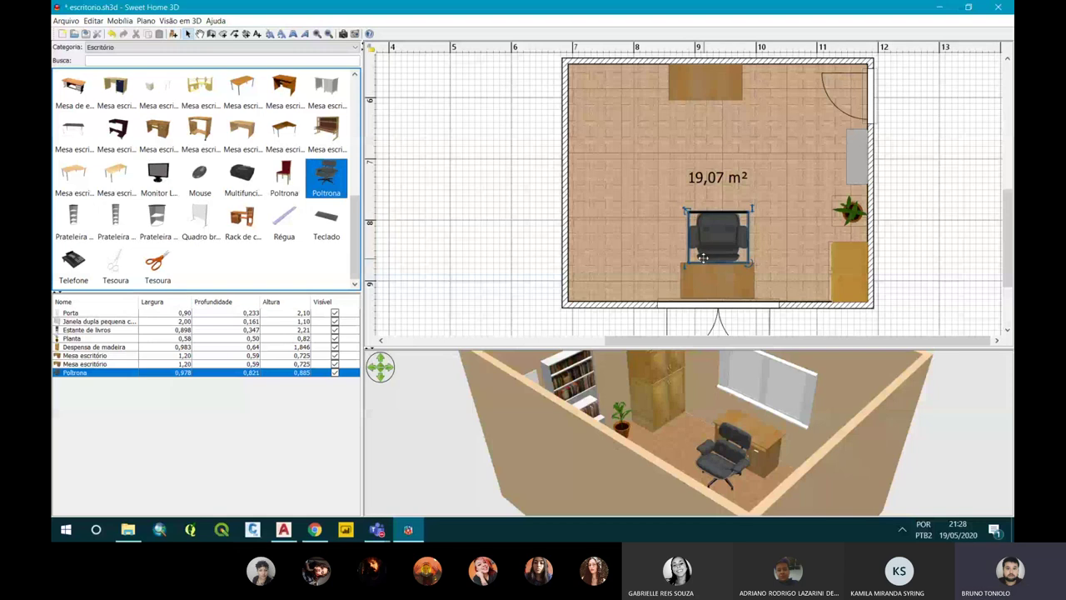
{"action": "left_click", "coordinate": [703, 259]}
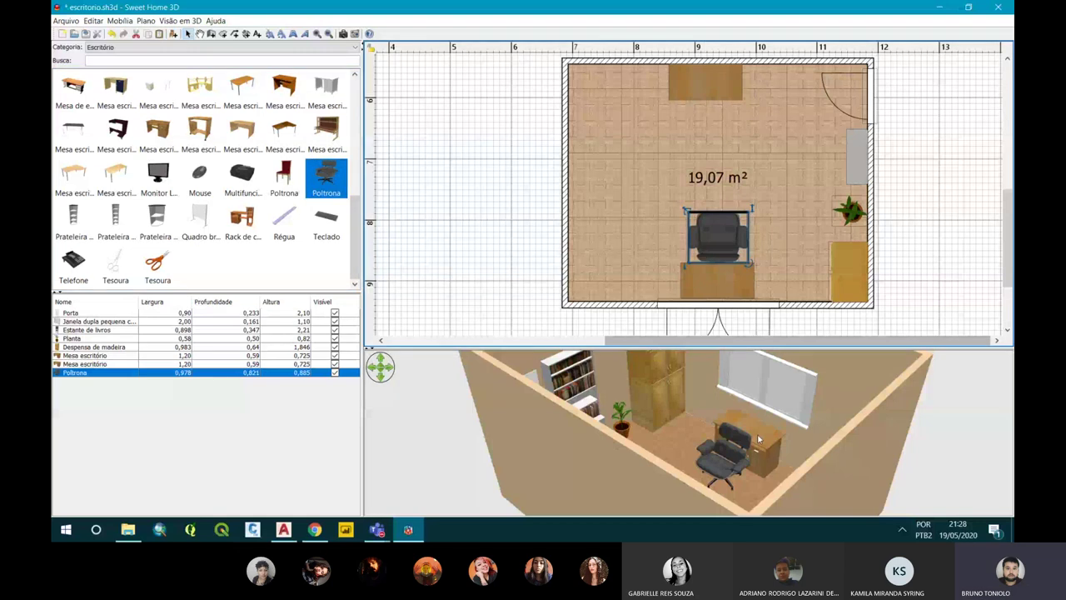
{"action": "left_click_drag", "start_coordinate": [759, 439], "coordinate": [724, 438]}
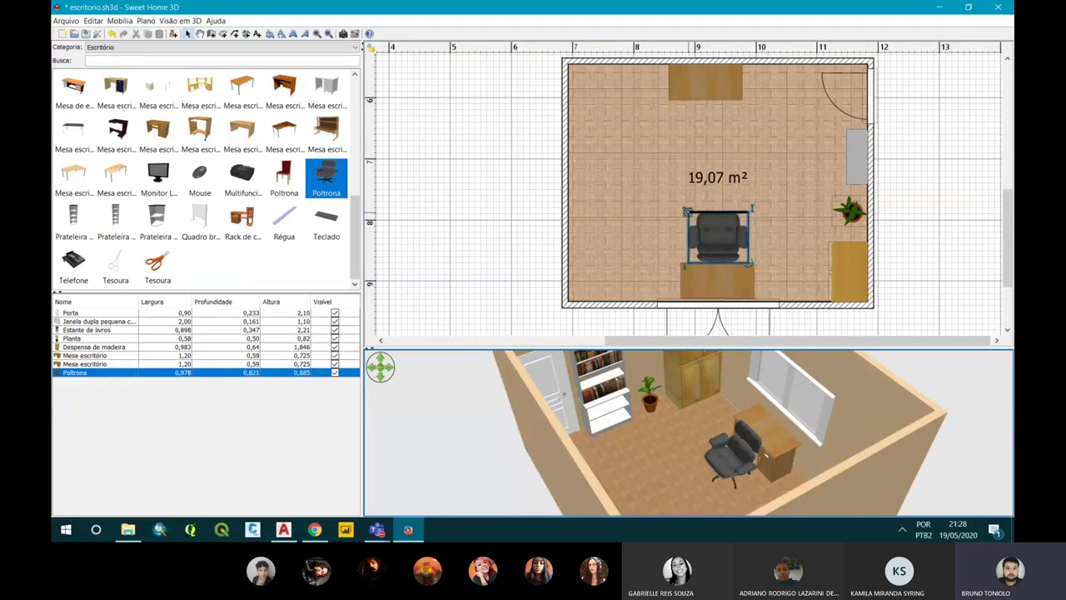
{"action": "left_click_drag", "start_coordinate": [686, 210], "coordinate": [698, 223]}
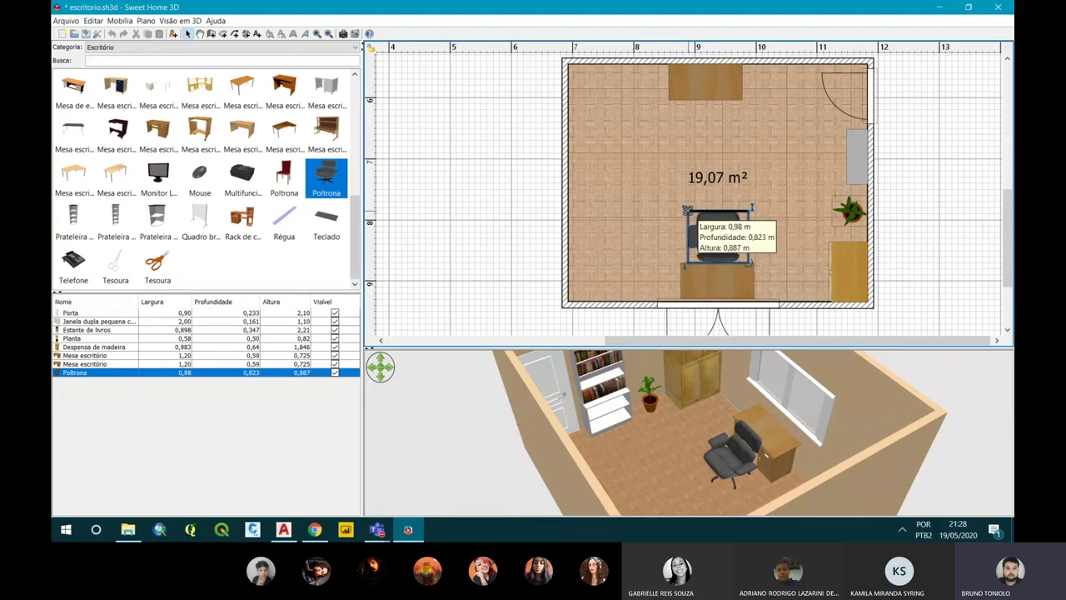
{"action": "mouse_move", "coordinate": [698, 223]}
{"action": "left_mouse_down"}
{"action": "mouse_move", "coordinate": [701, 234]}
{"action": "mouse_move", "coordinate": [694, 222]}
{"action": "mouse_move", "coordinate": [691, 229]}
{"action": "left_mouse_up"}
{"action": "key", "text": "Delete"}
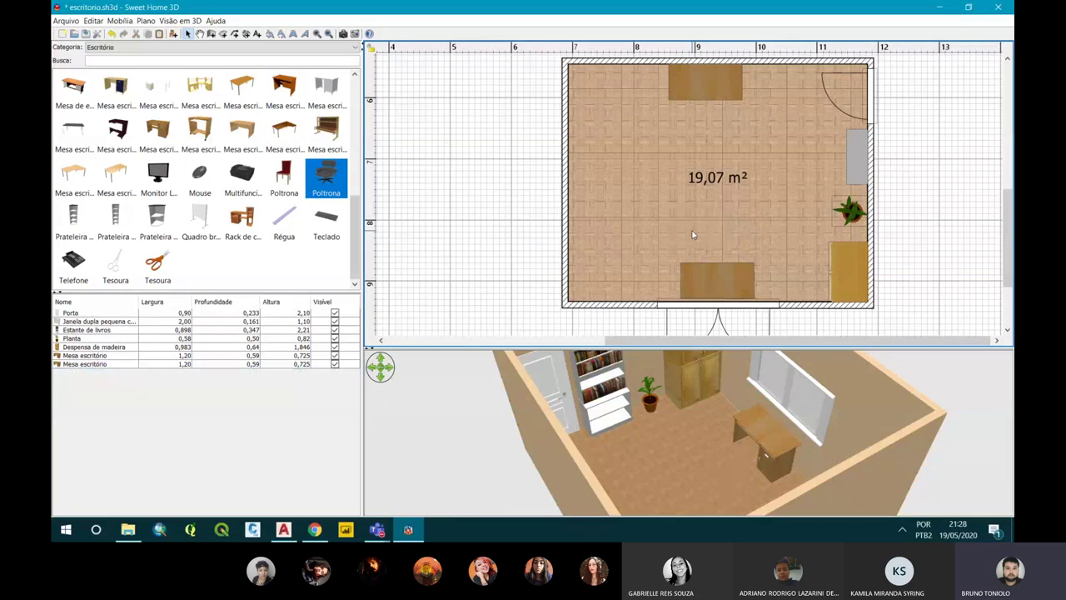
Place a Cadeira office chair from Escritório at the lower desk, mirrored horizontally and rotated to face it.
{"action": "left_click", "coordinate": [134, 47]}
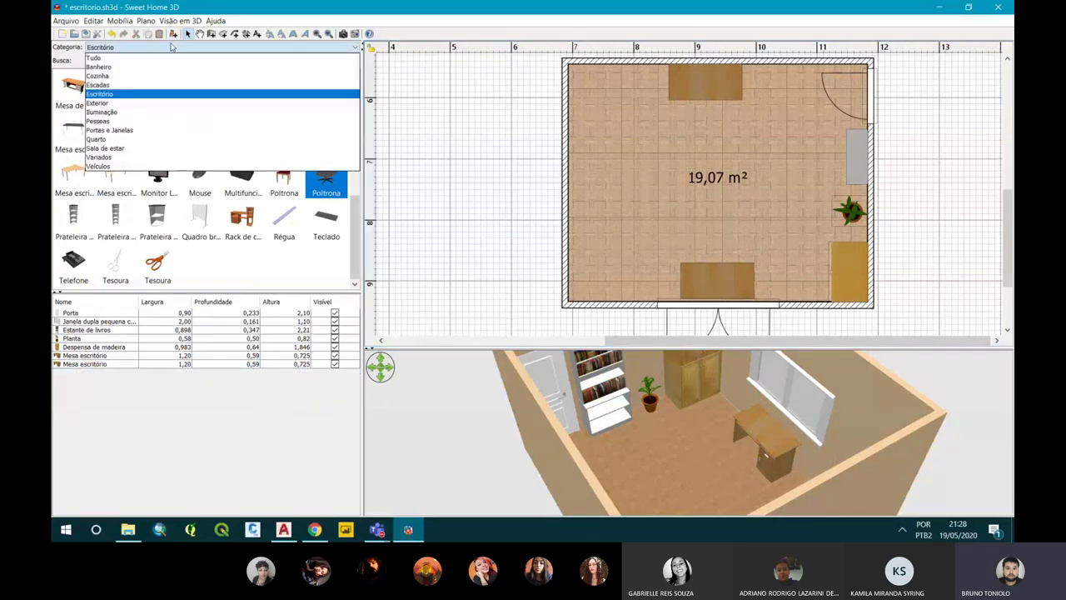
{"action": "left_click", "coordinate": [200, 256]}
{"action": "scroll", "coordinate": [202, 252], "scroll_direction": "up", "scroll_amount": 5}
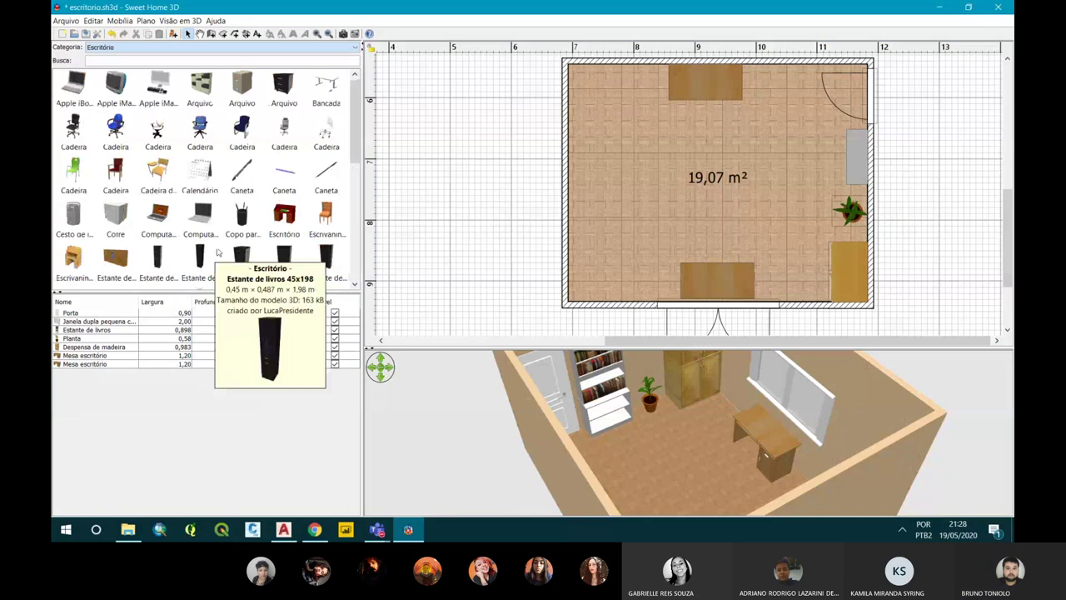
{"action": "left_click", "coordinate": [242, 129]}
{"action": "mouse_move", "coordinate": [73, 129]}
{"action": "left_mouse_down"}
{"action": "mouse_move", "coordinate": [647, 192]}
{"action": "mouse_move", "coordinate": [700, 225]}
{"action": "left_mouse_up"}
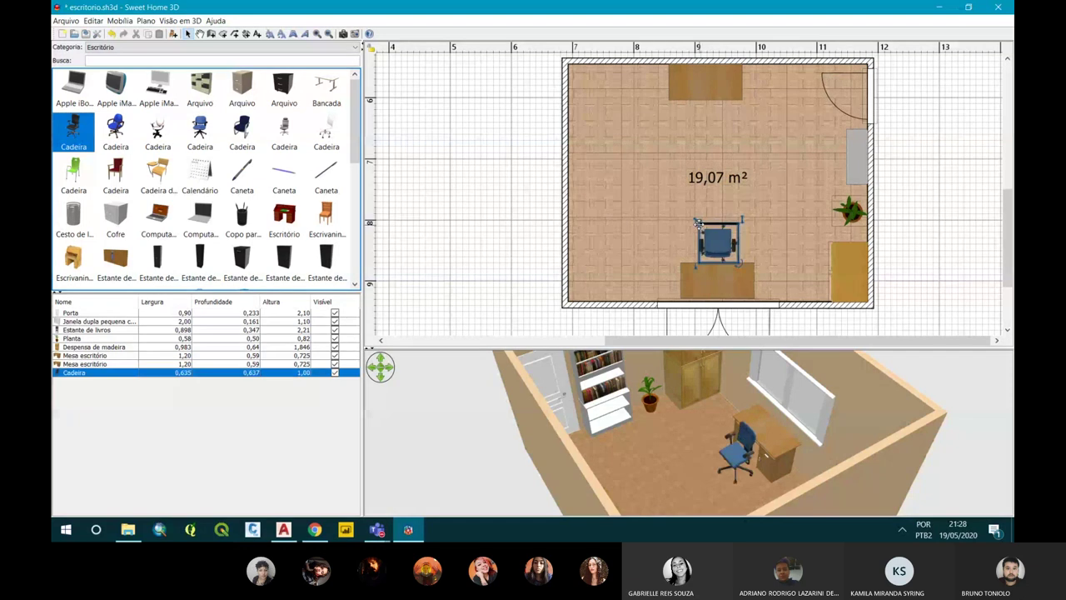
{"action": "right_click", "coordinate": [714, 226]}
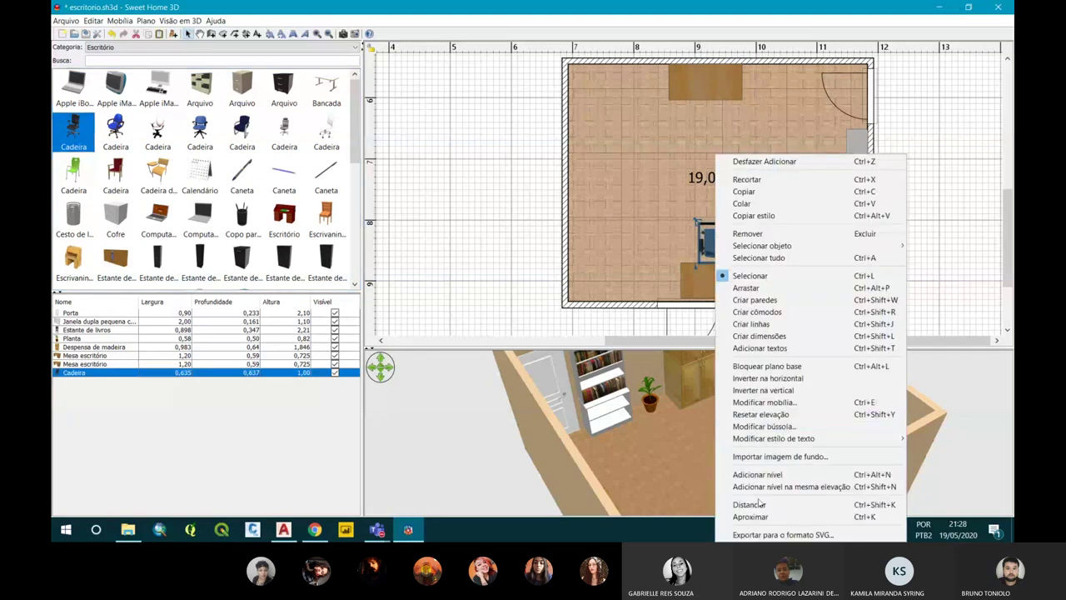
{"action": "left_click", "coordinate": [758, 376]}
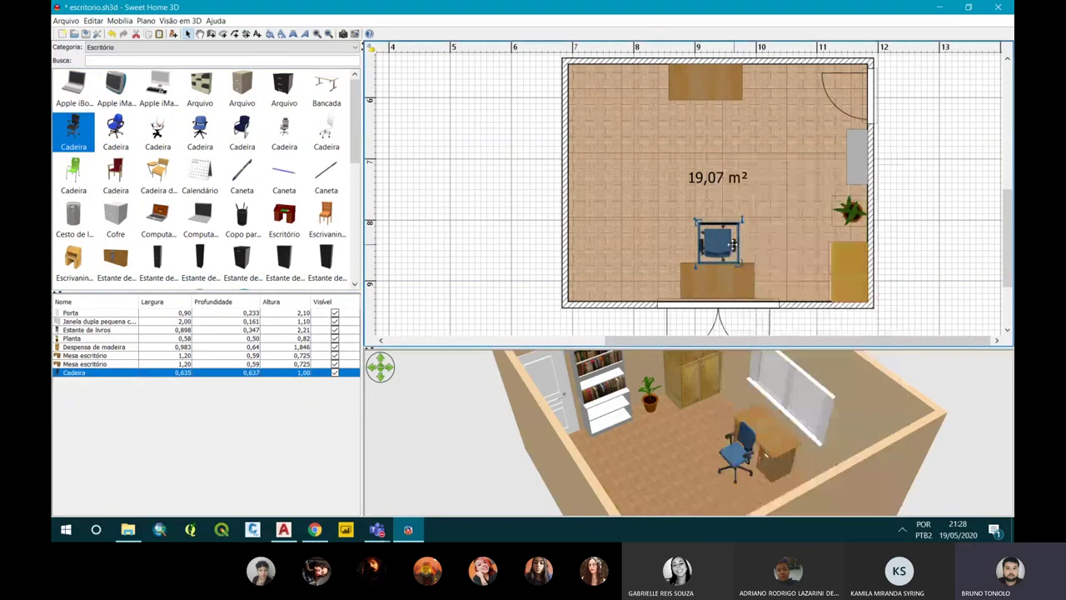
{"action": "left_click_drag", "start_coordinate": [696, 222], "coordinate": [684, 217]}
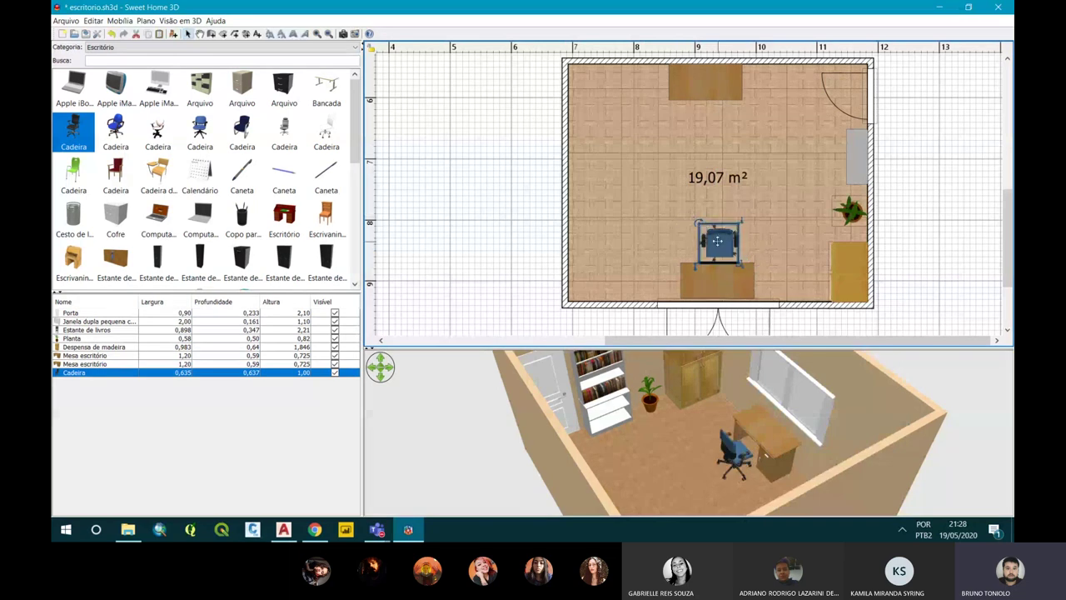
Paste a copy of the chair and move and rotate it to face the top desk.
{"action": "key", "text": "ctrl+v"}
{"action": "left_click_drag", "start_coordinate": [717, 241], "coordinate": [701, 117]}
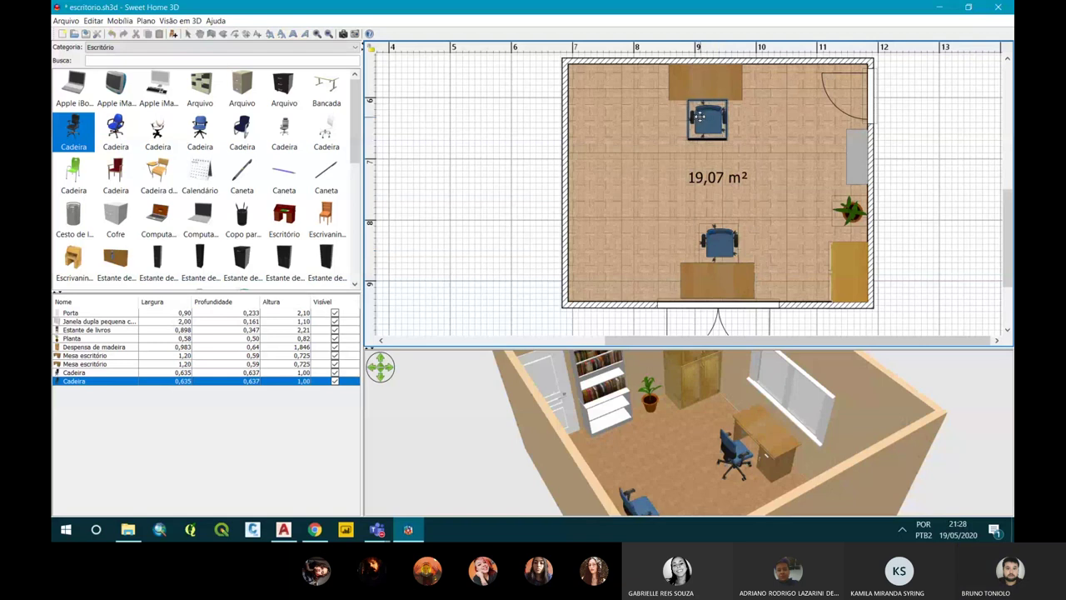
{"action": "mouse_move", "coordinate": [688, 102]}
{"action": "left_mouse_down"}
{"action": "mouse_move", "coordinate": [757, 81]}
{"action": "mouse_move", "coordinate": [745, 144]}
{"action": "mouse_move", "coordinate": [726, 146]}
{"action": "left_mouse_up"}
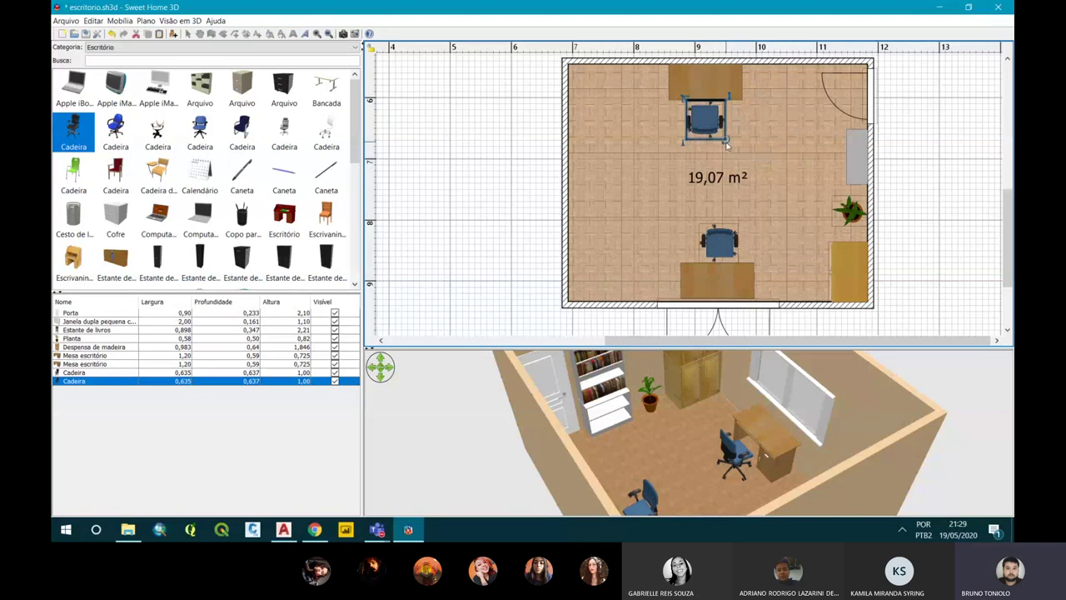
{"action": "left_click_drag", "start_coordinate": [673, 450], "coordinate": [691, 449]}
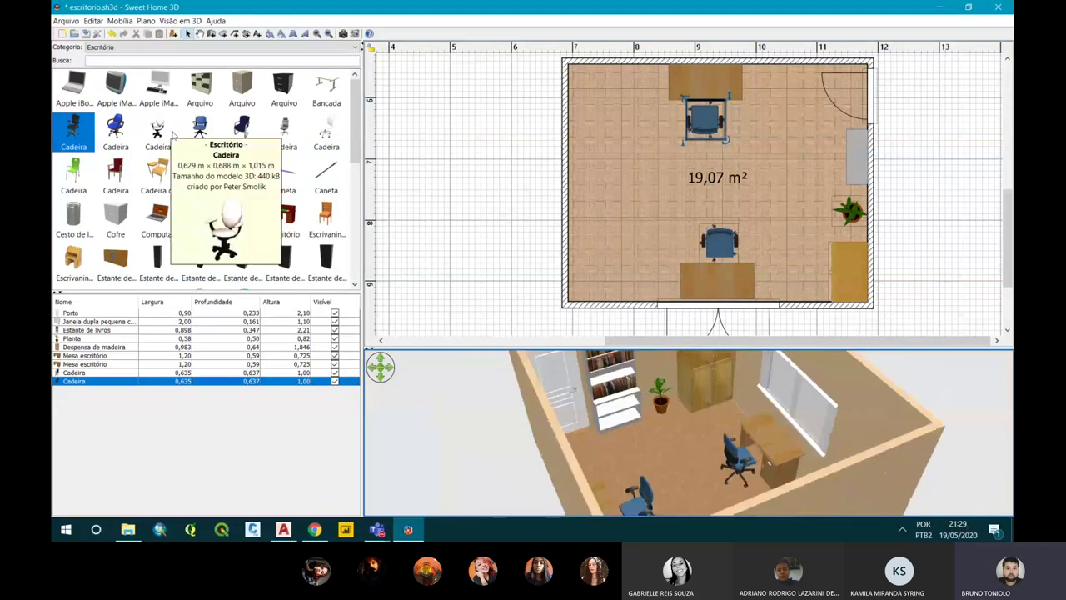
Drop the Apple iMac 2004 from the Escritório catalog onto the top desk and orbit the 3D view to check it.
{"action": "left_click", "coordinate": [83, 109]}
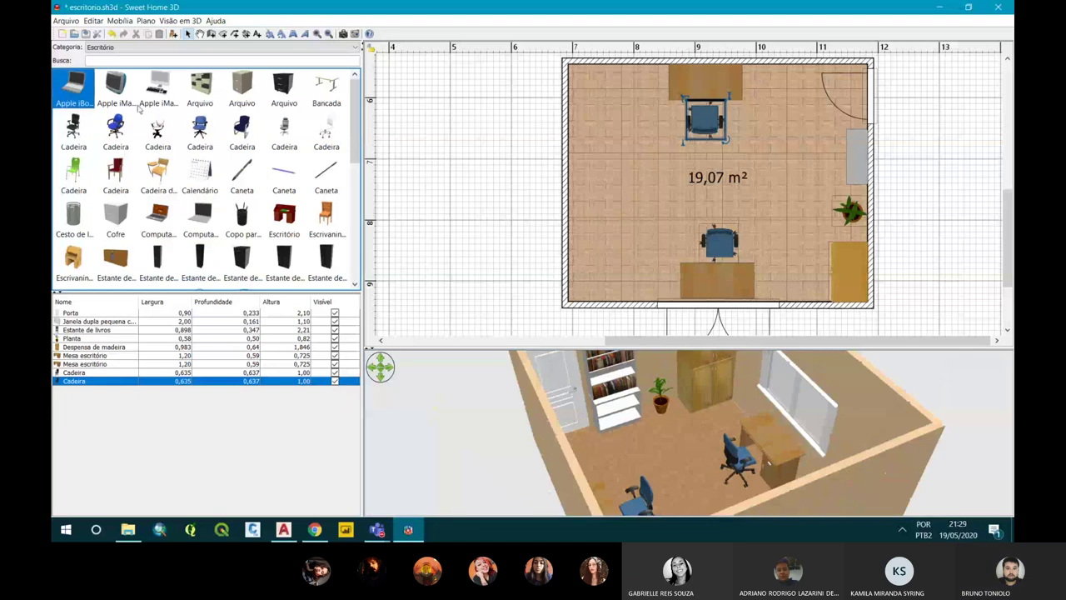
{"action": "left_click", "coordinate": [157, 87]}
{"action": "mouse_move", "coordinate": [157, 88]}
{"action": "left_mouse_down"}
{"action": "mouse_move", "coordinate": [695, 142]}
{"action": "mouse_move", "coordinate": [703, 78]}
{"action": "left_mouse_up"}
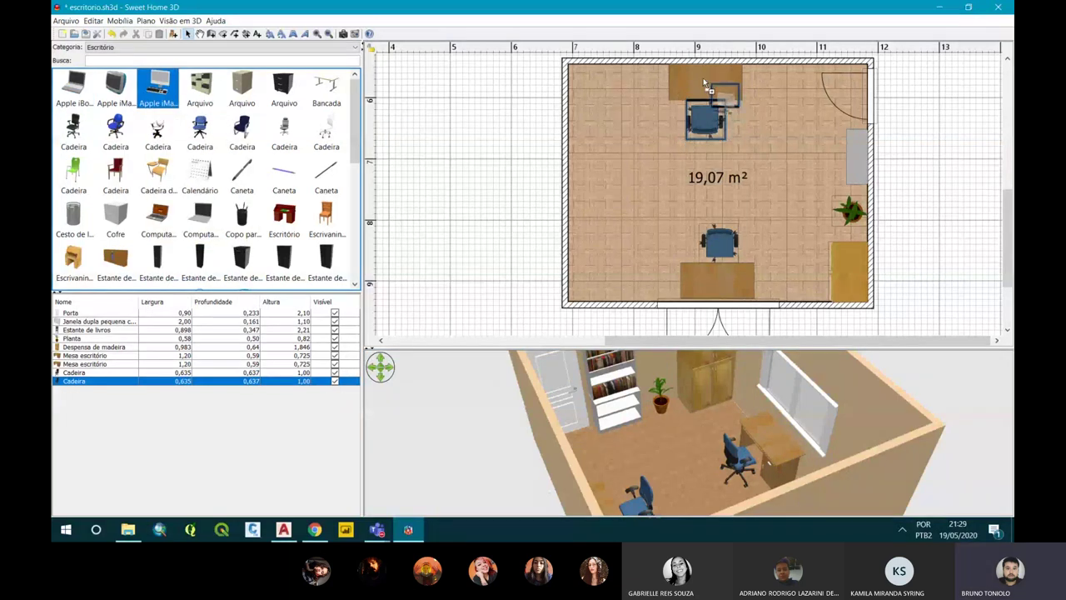
{"action": "left_click_drag", "start_coordinate": [703, 77], "coordinate": [703, 78]}
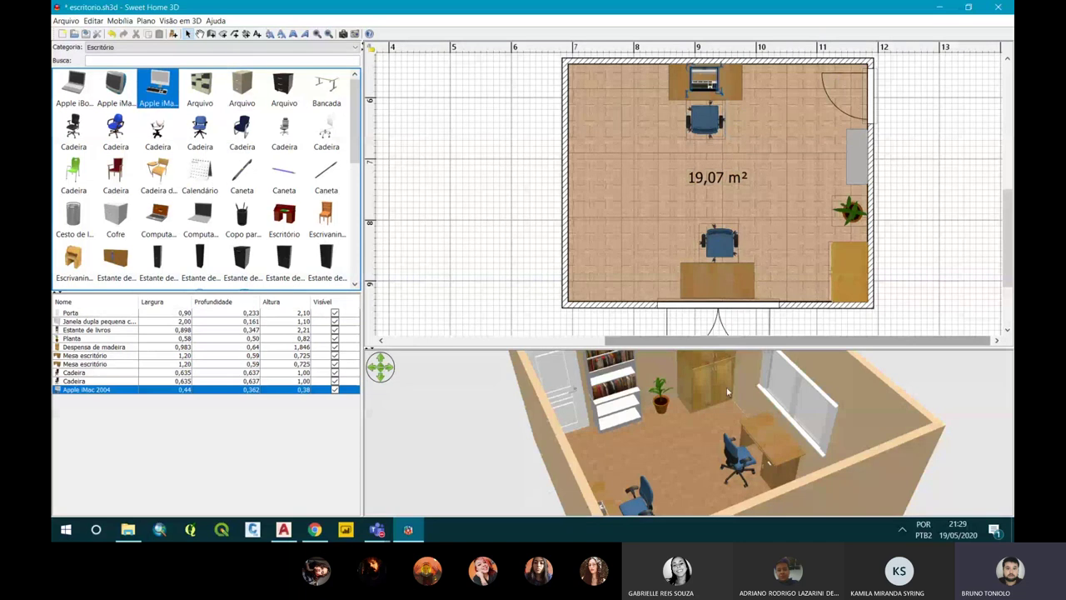
{"action": "left_click_drag", "start_coordinate": [713, 414], "coordinate": [633, 417]}
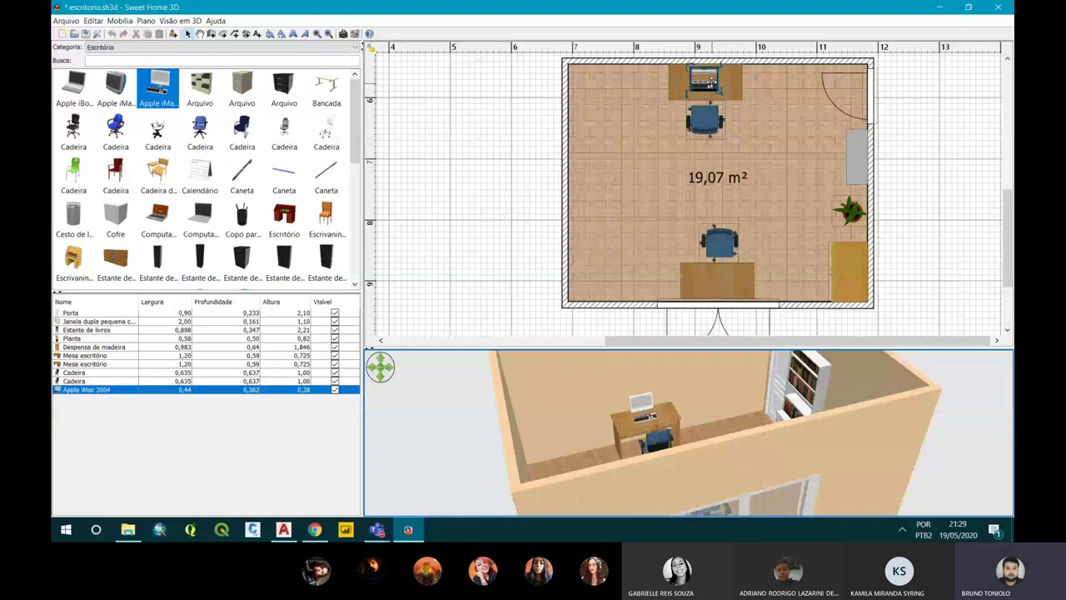
Paste a second Apple iMac 2004 onto the lower desk and rotate it to 135°.
{"action": "key", "text": "ctrl+v"}
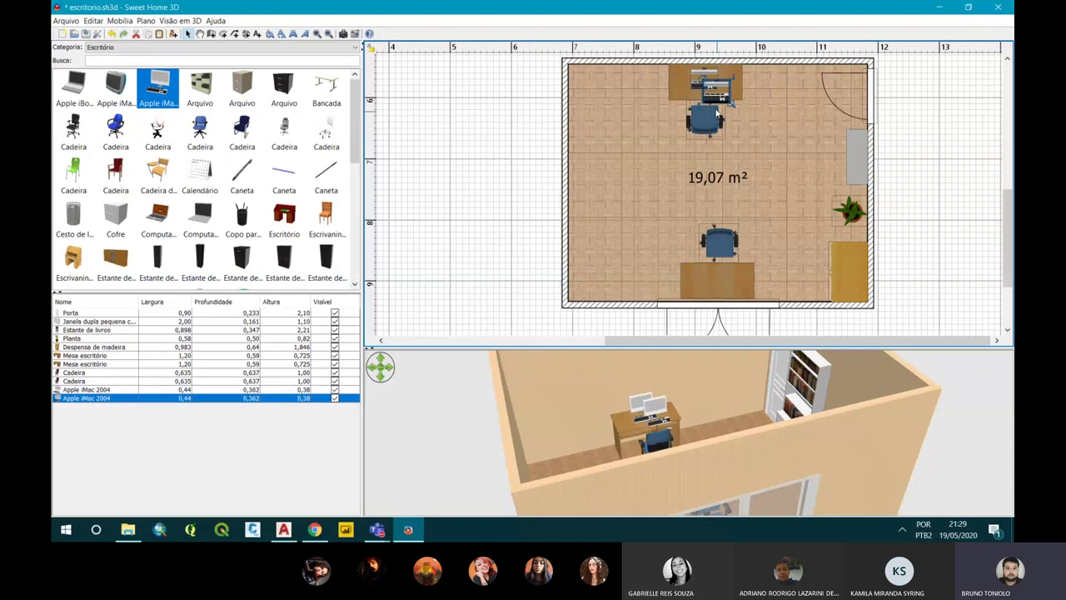
{"action": "left_click_drag", "start_coordinate": [721, 93], "coordinate": [711, 285]}
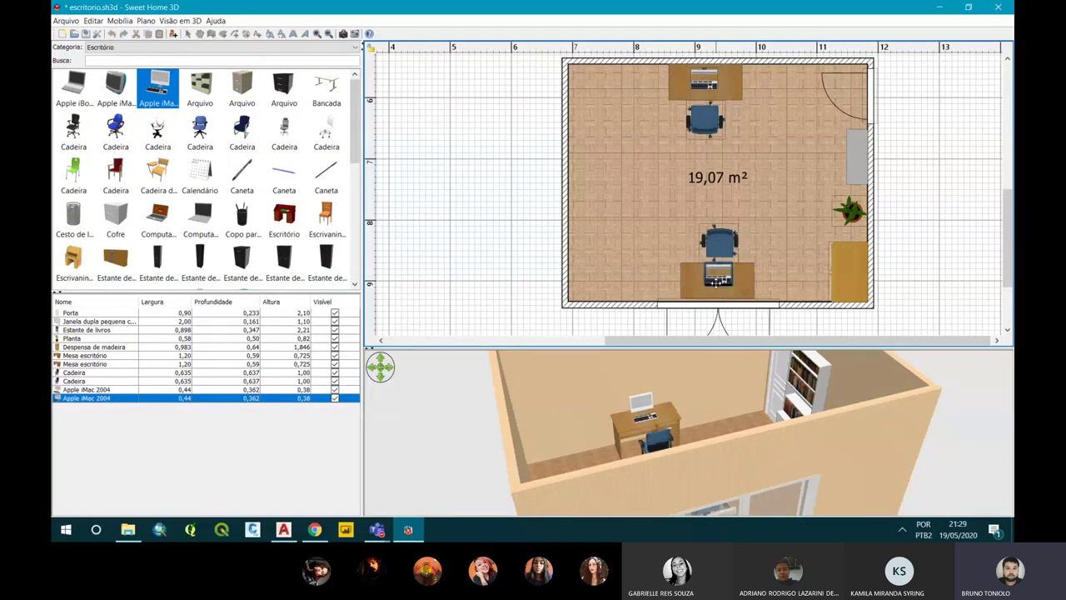
{"action": "left_click_drag", "start_coordinate": [711, 284], "coordinate": [715, 288]}
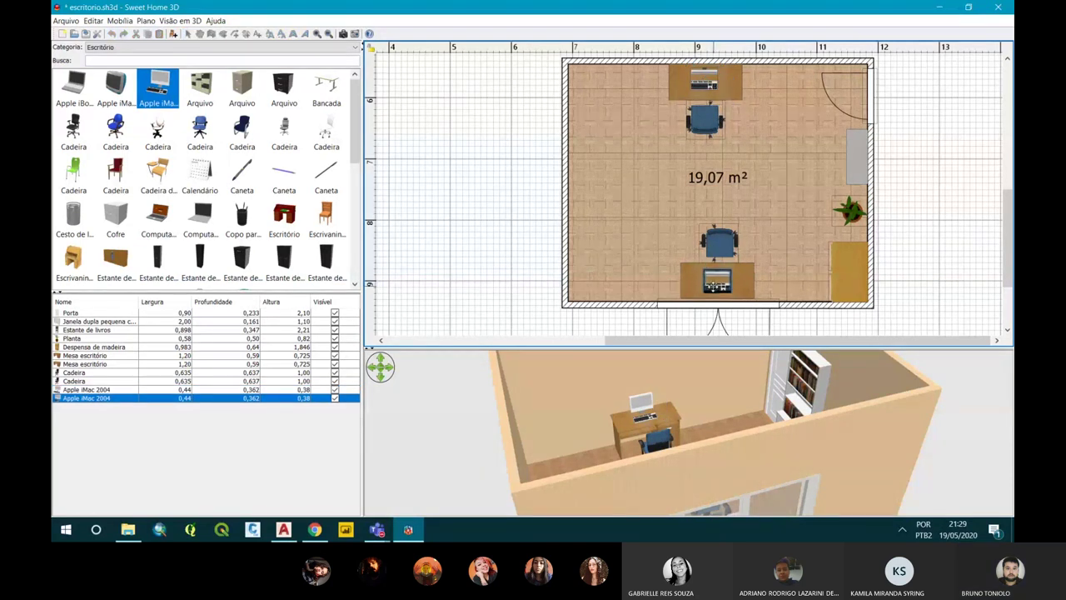
{"action": "left_click_drag", "start_coordinate": [728, 438], "coordinate": [599, 442]}
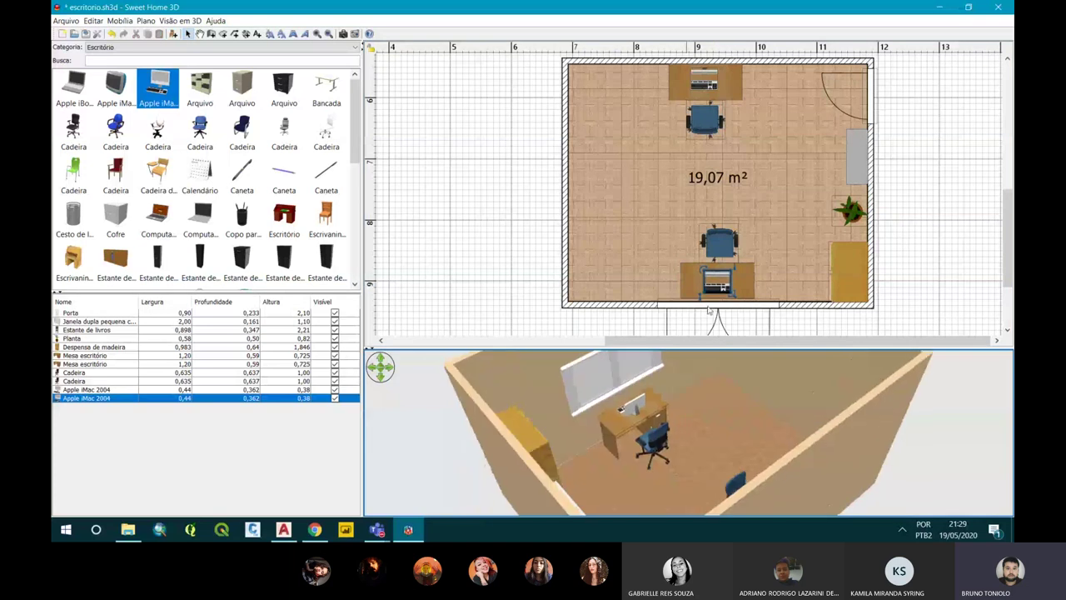
{"action": "mouse_move", "coordinate": [706, 267]}
{"action": "left_mouse_down"}
{"action": "mouse_move", "coordinate": [737, 283]}
{"action": "mouse_move", "coordinate": [727, 292]}
{"action": "mouse_move", "coordinate": [718, 280]}
{"action": "left_mouse_up"}
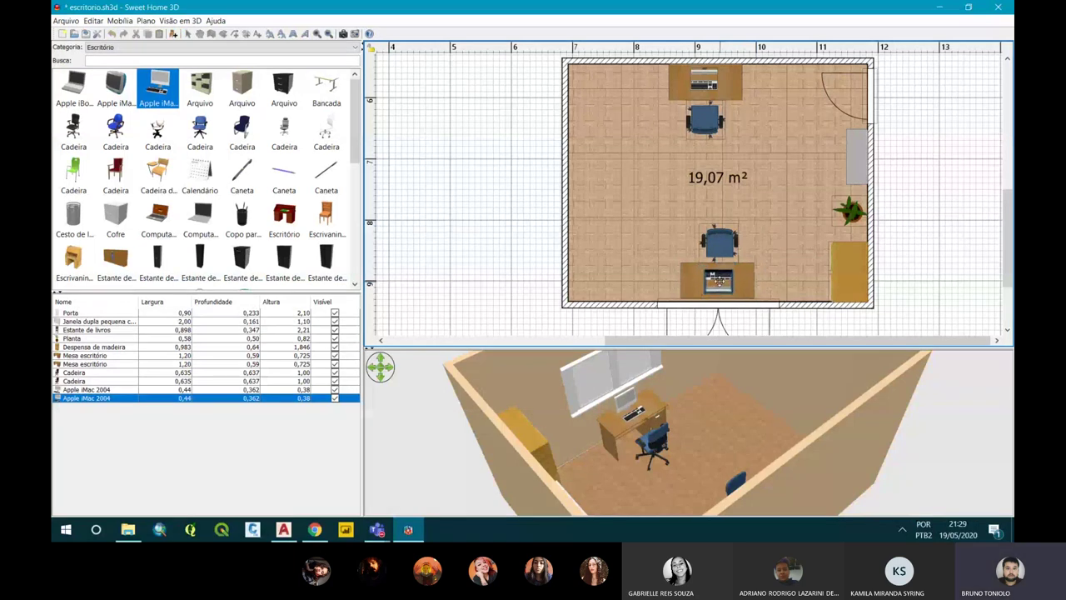
{"action": "mouse_move", "coordinate": [767, 433]}
{"action": "left_mouse_down"}
{"action": "mouse_move", "coordinate": [499, 426]}
{"action": "mouse_move", "coordinate": [793, 457]}
{"action": "left_mouse_up"}
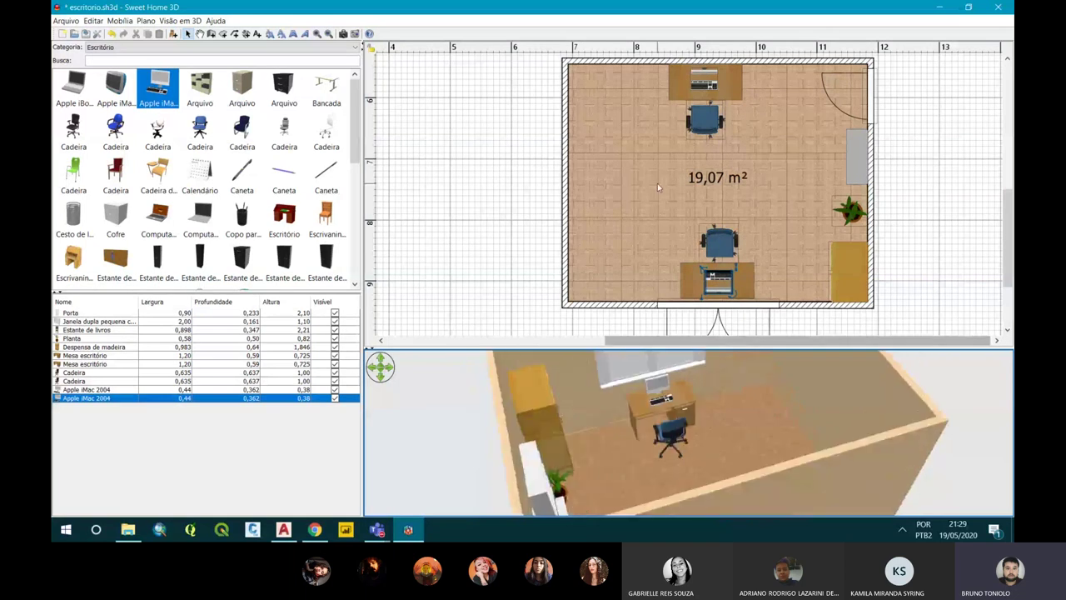
Clear the unsuccessful 'pranchet' catalog search and set the category to Tudo.
{"action": "left_click", "coordinate": [128, 60]}
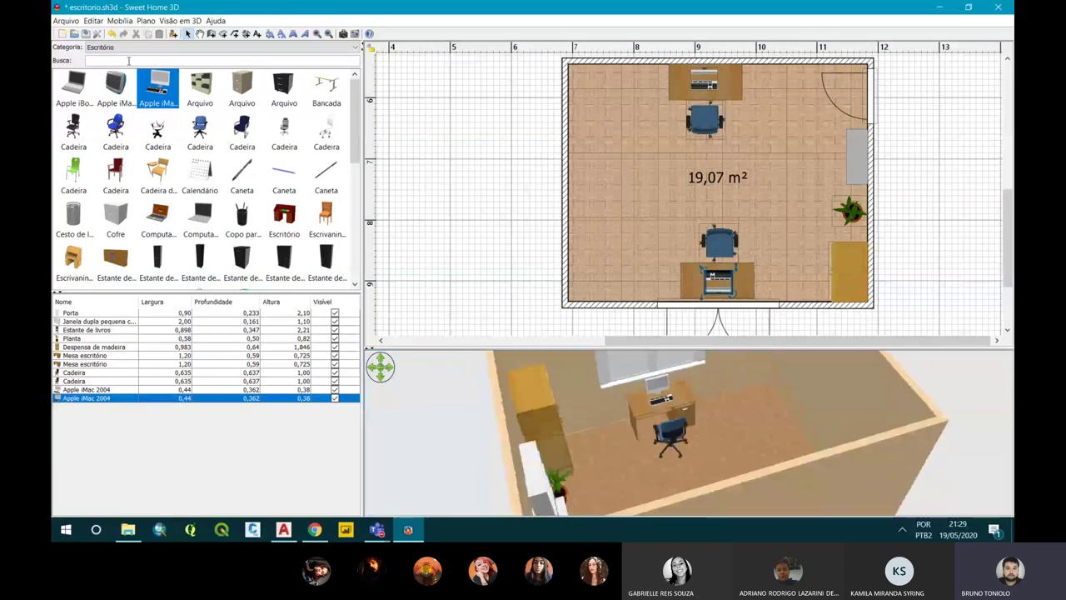
{"action": "type", "text": "pranchet"}
{"action": "key", "text": "BackSpace"}
{"action": "key", "text": "BackSpace"}
{"action": "key", "text": "BackSpace"}
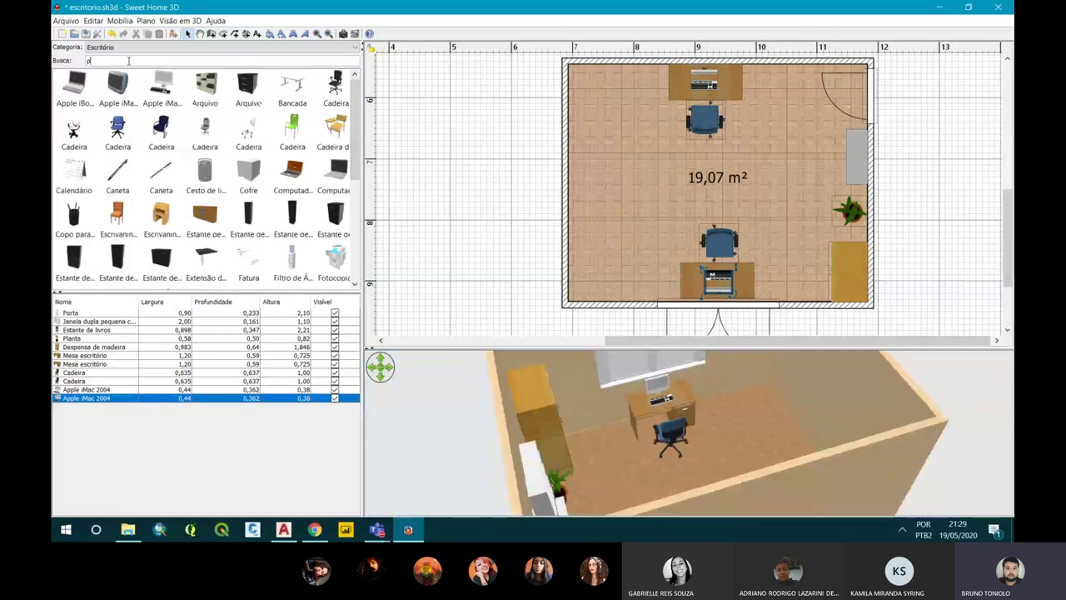
{"action": "left_click_drag", "start_coordinate": [509, 399], "coordinate": [153, 65]}
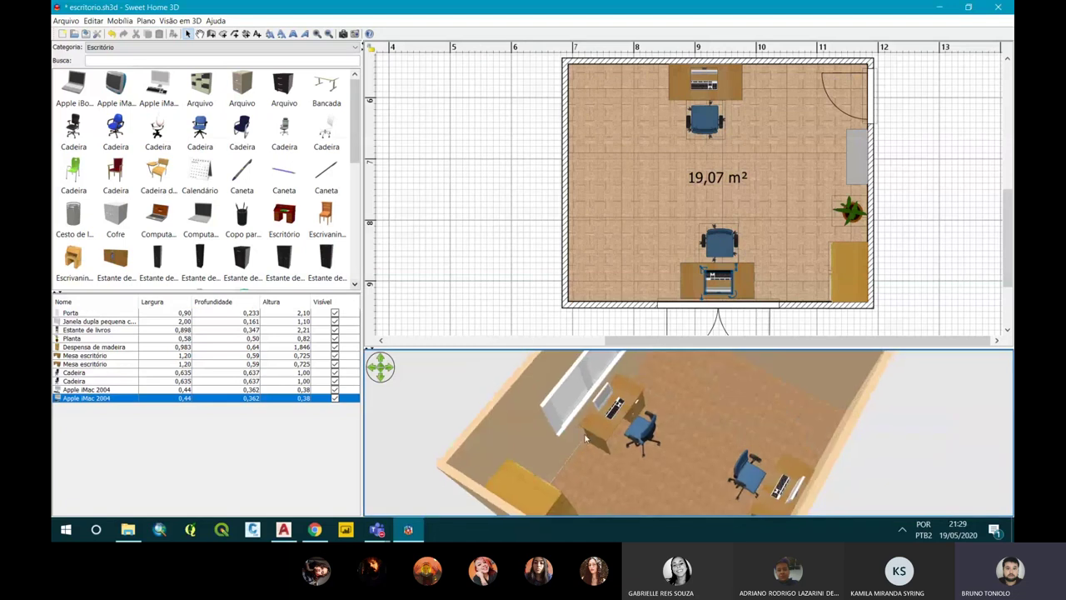
{"action": "left_click", "coordinate": [124, 58]}
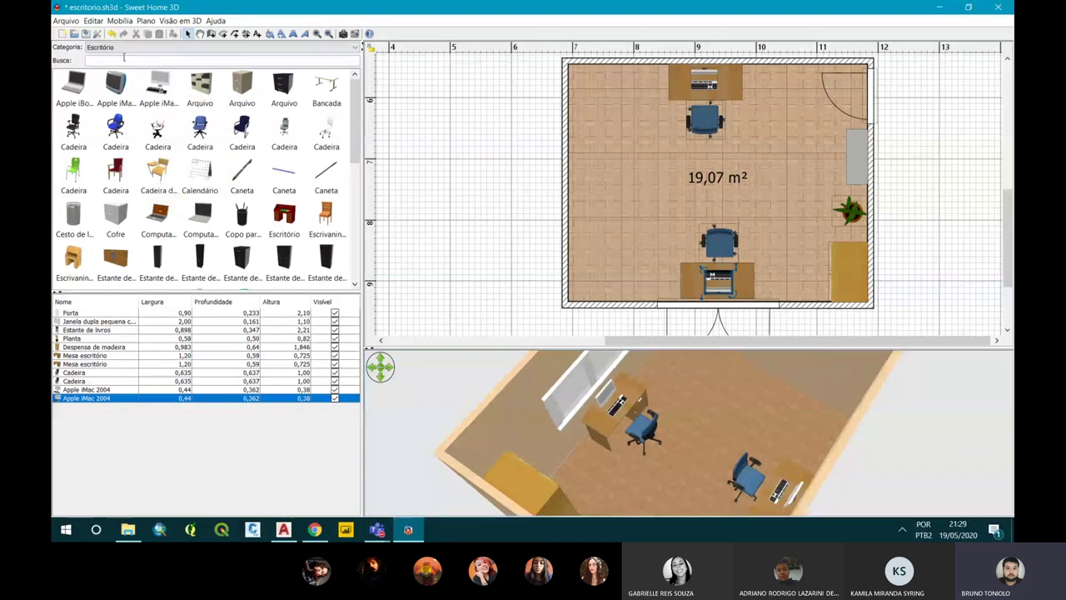
{"action": "left_click", "coordinate": [125, 47]}
{"action": "left_click", "coordinate": [119, 60]}
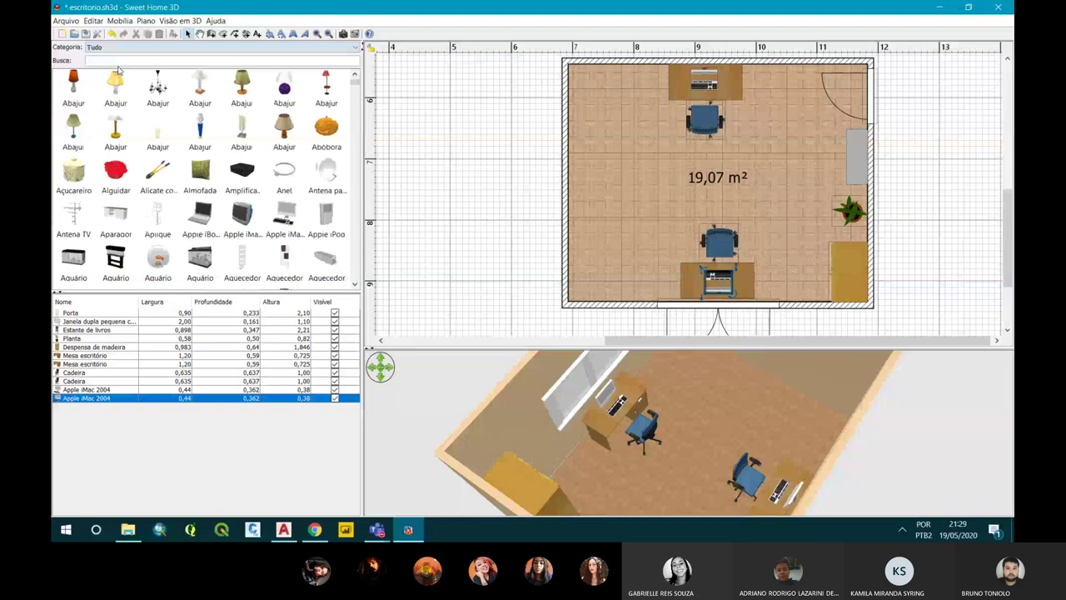
Search 'quadro' and hang the Quadro Hai Van Pass picture on the left wall.
{"action": "type", "text": "wuadro"}
{"action": "key", "text": "BackSpace"}
{"action": "key", "text": "BackSpace"}
{"action": "key", "text": "BackSpace"}
{"action": "type", "text": "quadro"}
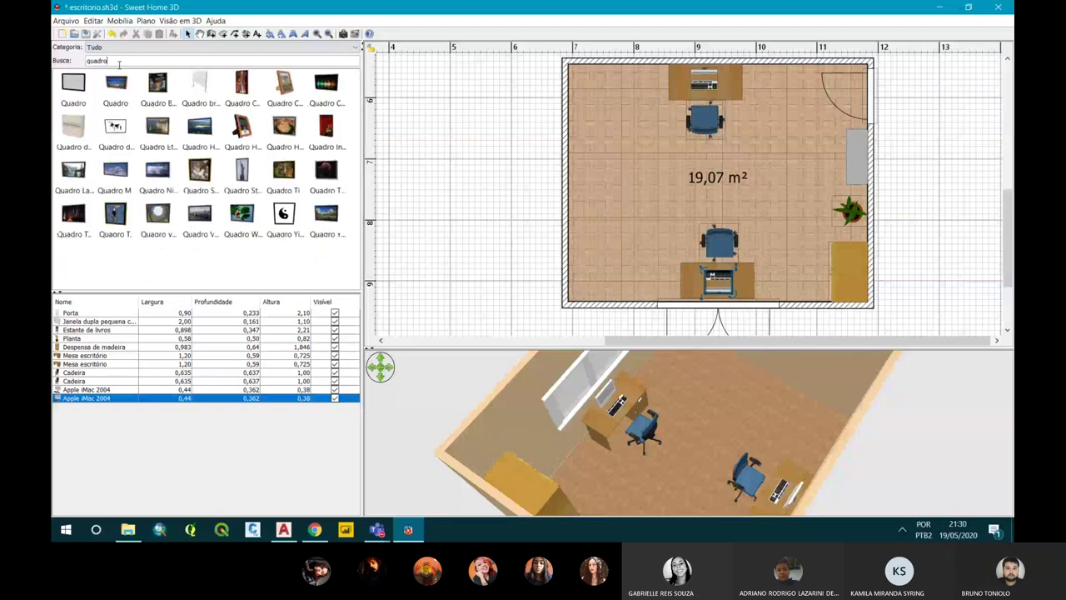
{"action": "left_click", "coordinate": [200, 129]}
{"action": "mouse_move", "coordinate": [200, 129]}
{"action": "left_mouse_down"}
{"action": "mouse_move", "coordinate": [533, 108]}
{"action": "mouse_move", "coordinate": [571, 172]}
{"action": "mouse_move", "coordinate": [570, 158]}
{"action": "left_mouse_up"}
{"action": "mouse_move", "coordinate": [618, 379]}
{"action": "left_mouse_down"}
{"action": "mouse_move", "coordinate": [649, 334]}
{"action": "mouse_move", "coordinate": [115, 67]}
{"action": "left_mouse_up"}
Search 'lixei' and place a grey Lixeira trash bin beside the upper desk.
{"action": "double_click", "coordinate": [116, 62]}
{"action": "type", "text": "lixei"}
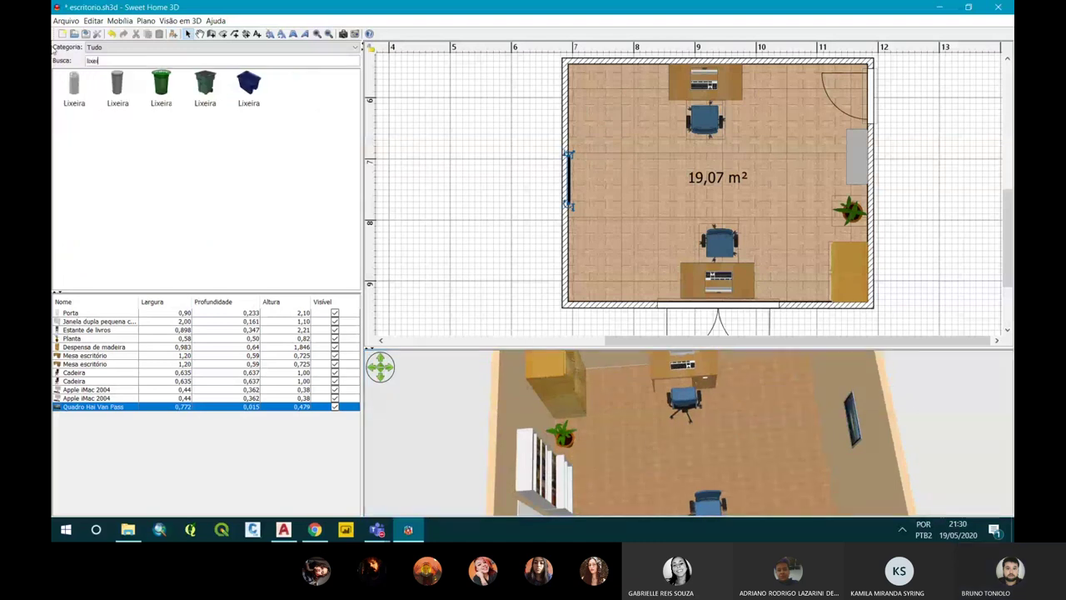
{"action": "left_click", "coordinate": [119, 87]}
{"action": "left_click_drag", "start_coordinate": [119, 88], "coordinate": [748, 73]}
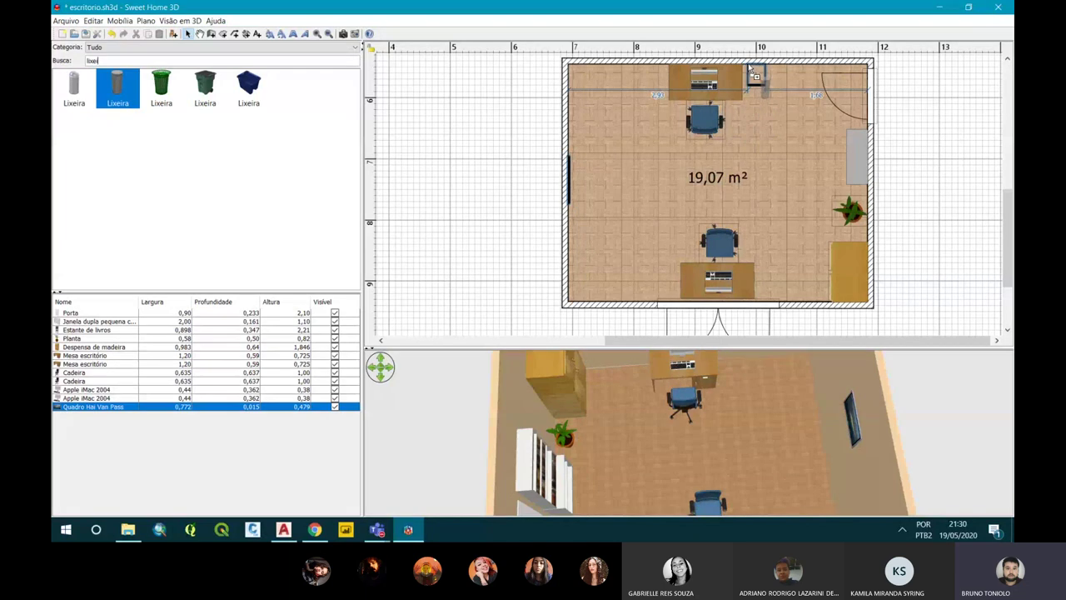
{"action": "left_click_drag", "start_coordinate": [749, 74], "coordinate": [753, 75]}
{"action": "mouse_move", "coordinate": [754, 423]}
{"action": "left_mouse_down"}
{"action": "mouse_move", "coordinate": [518, 389]}
{"action": "mouse_move", "coordinate": [596, 438]}
{"action": "left_mouse_up"}
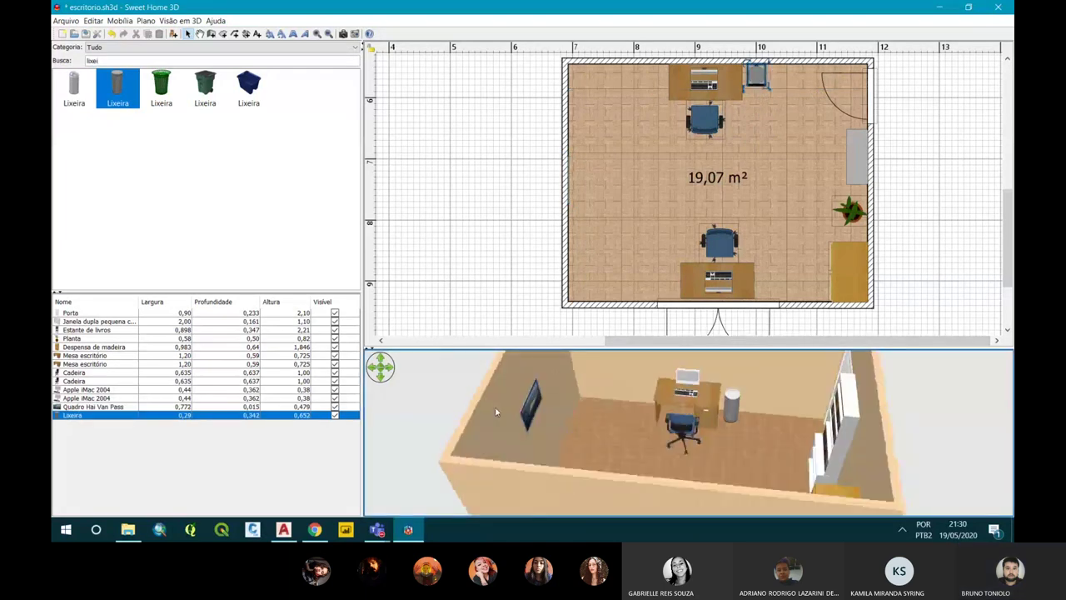
Paste a copy of the bin beside the lower desk and rotate it 15°.
{"action": "left_click", "coordinate": [757, 76]}
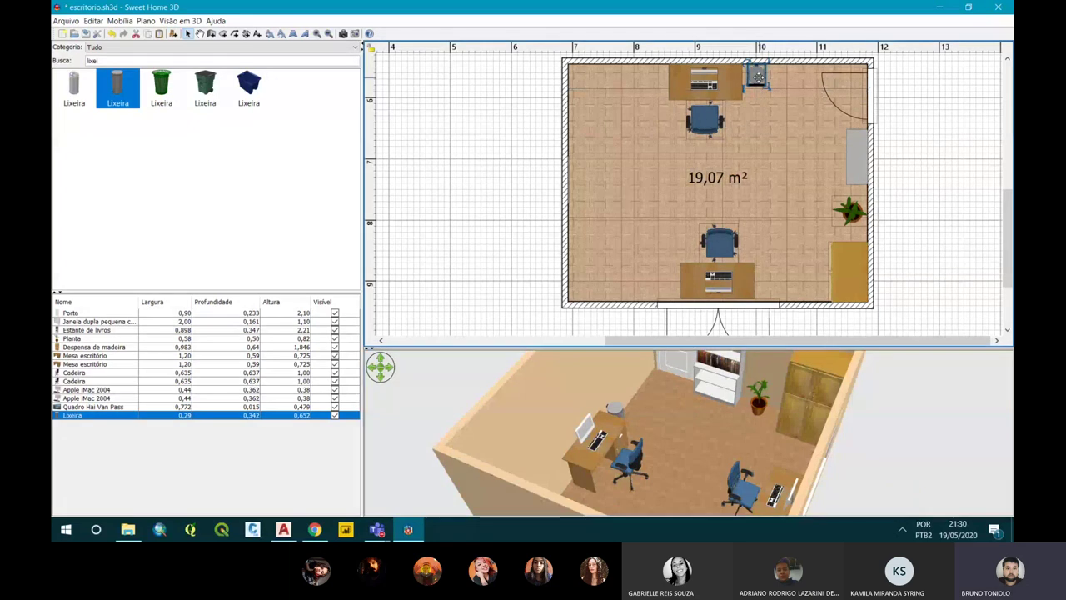
{"action": "key", "text": "ctrl+v"}
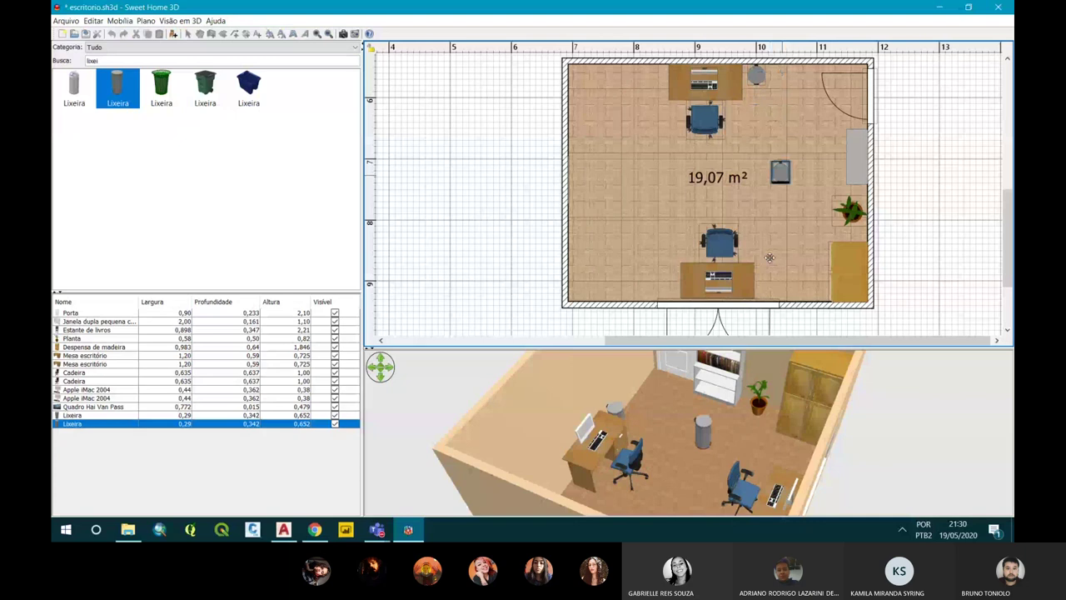
{"action": "left_click_drag", "start_coordinate": [780, 170], "coordinate": [768, 290]}
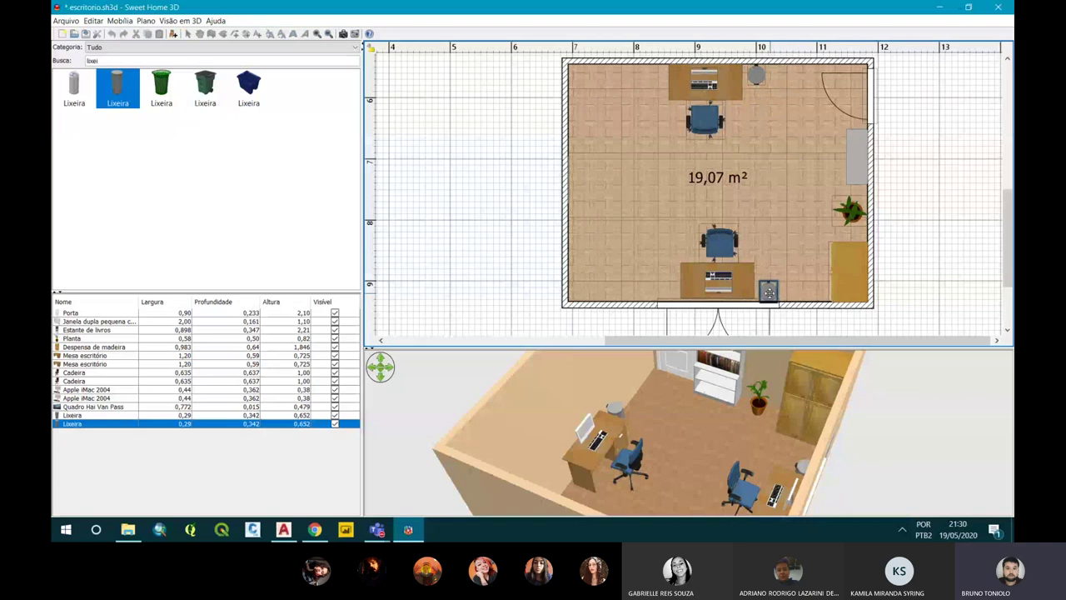
{"action": "mouse_move", "coordinate": [760, 281]}
{"action": "left_mouse_down"}
{"action": "mouse_move", "coordinate": [781, 256]}
{"action": "mouse_move", "coordinate": [771, 306]}
{"action": "left_mouse_up"}
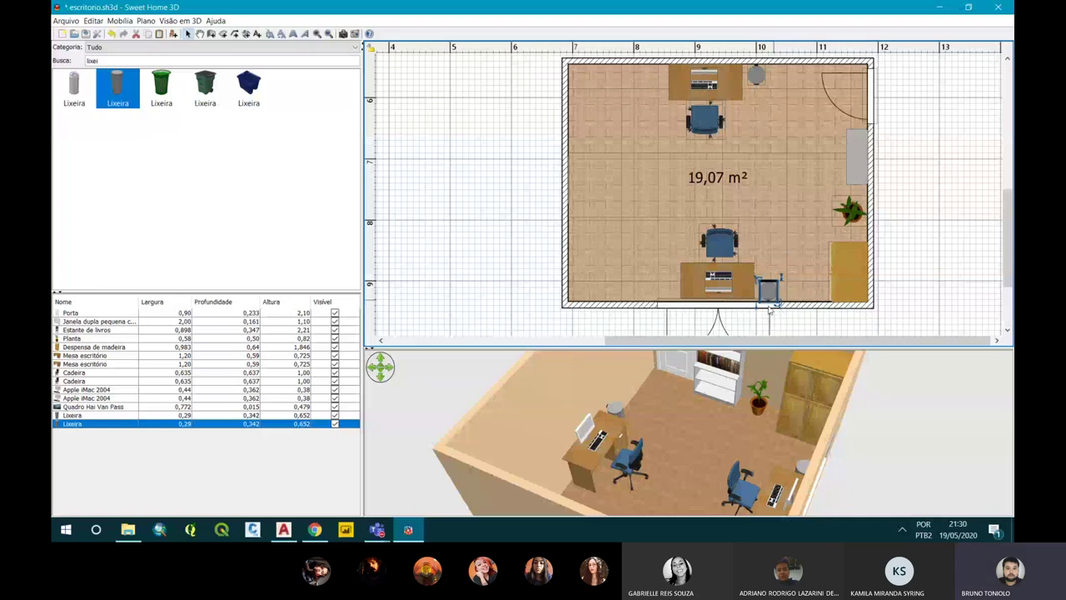
{"action": "left_click_drag", "start_coordinate": [633, 458], "coordinate": [659, 459]}
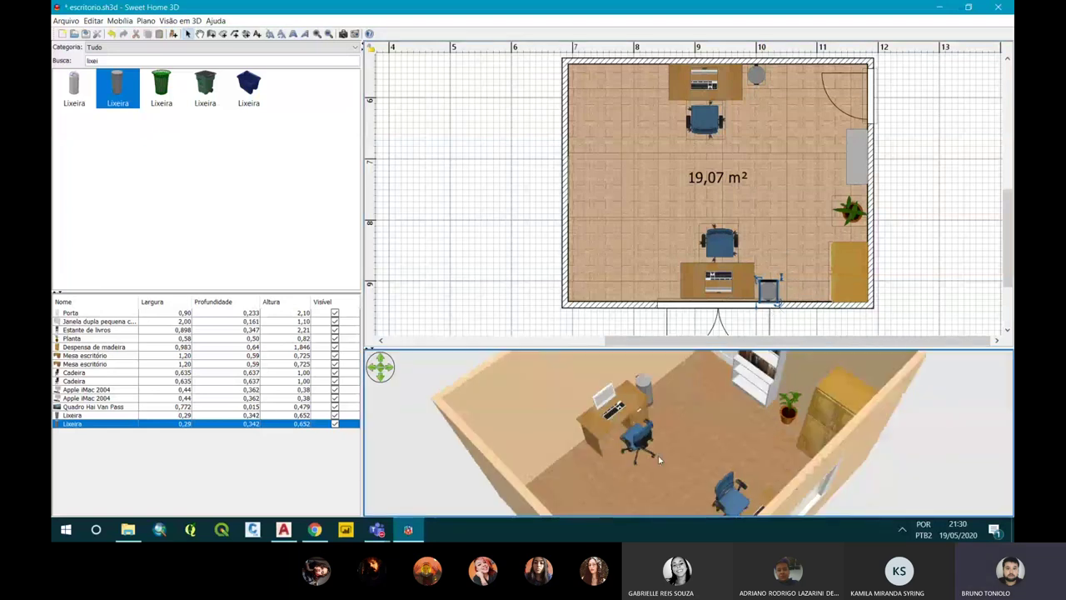
{"action": "left_click_drag", "start_coordinate": [658, 459], "coordinate": [700, 459]}
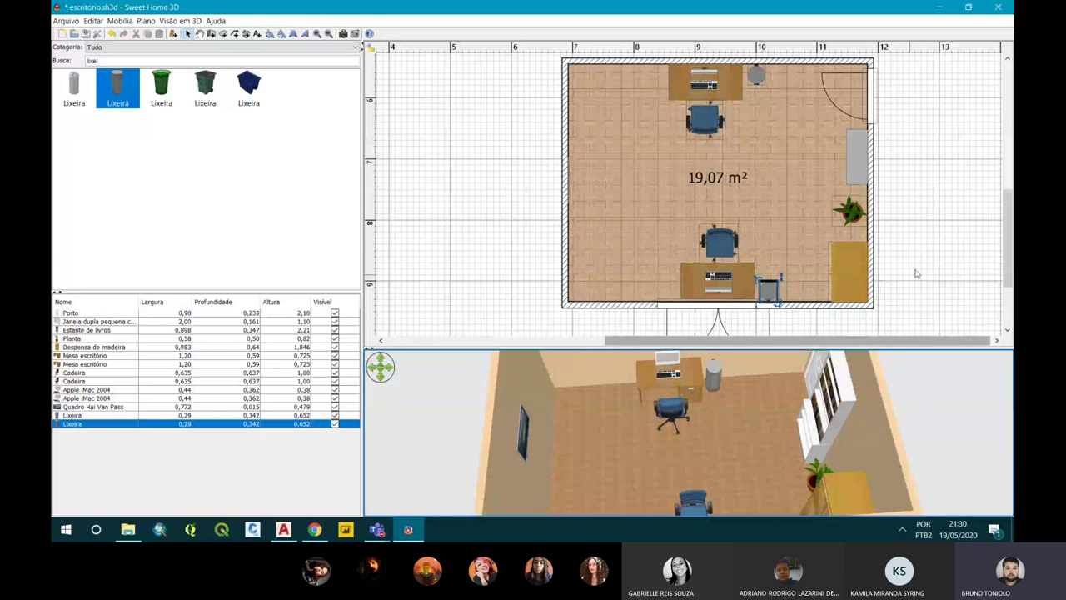
{"action": "left_click", "coordinate": [906, 203]}
{"action": "double_click", "coordinate": [92, 61]}
{"action": "type", "text": "sofa"}
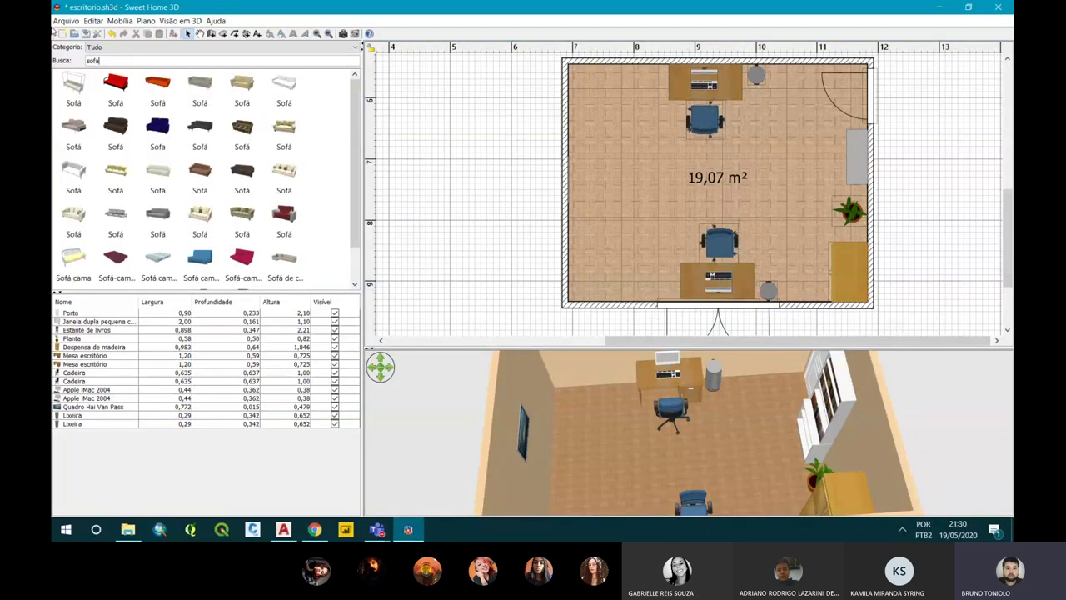
{"action": "scroll", "coordinate": [188, 170], "scroll_direction": "down", "scroll_amount": 1}
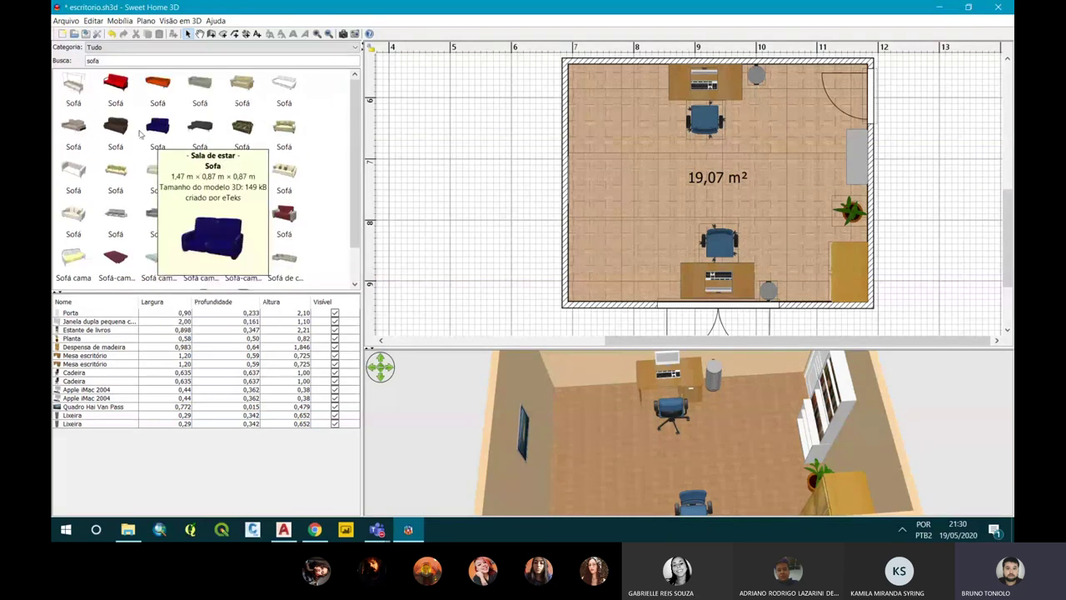
{"action": "scroll", "coordinate": [119, 96], "scroll_direction": "up", "scroll_amount": 1}
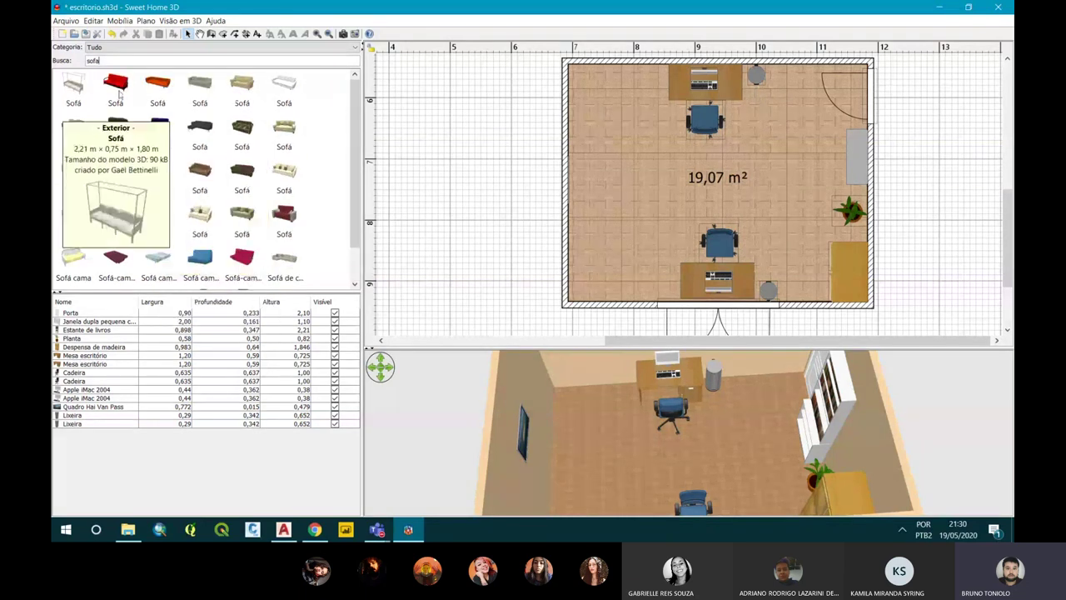
{"action": "left_click", "coordinate": [284, 83]}
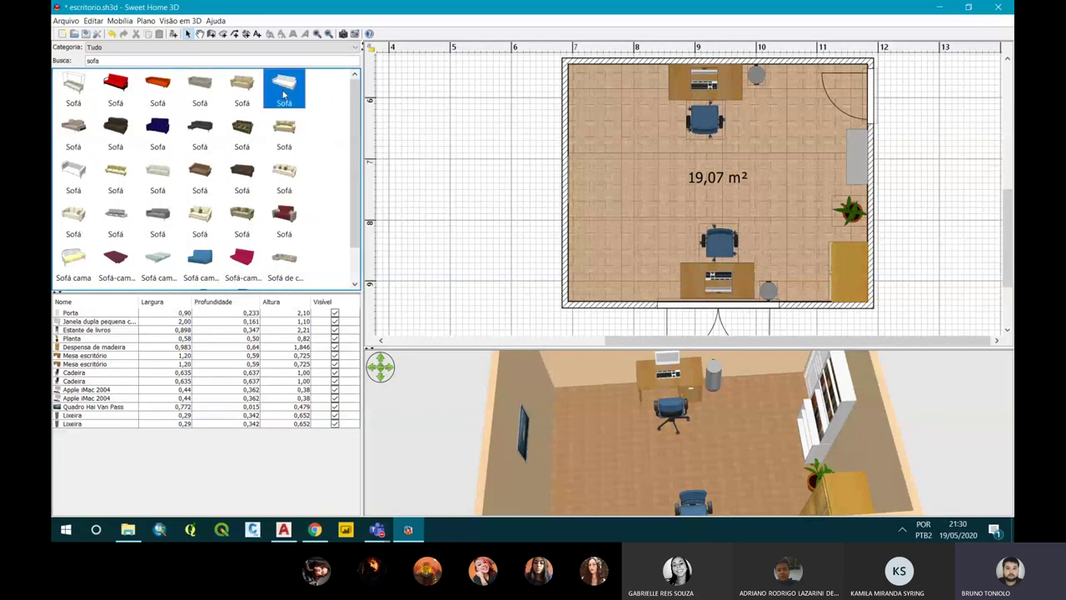
{"action": "left_click", "coordinate": [71, 167]}
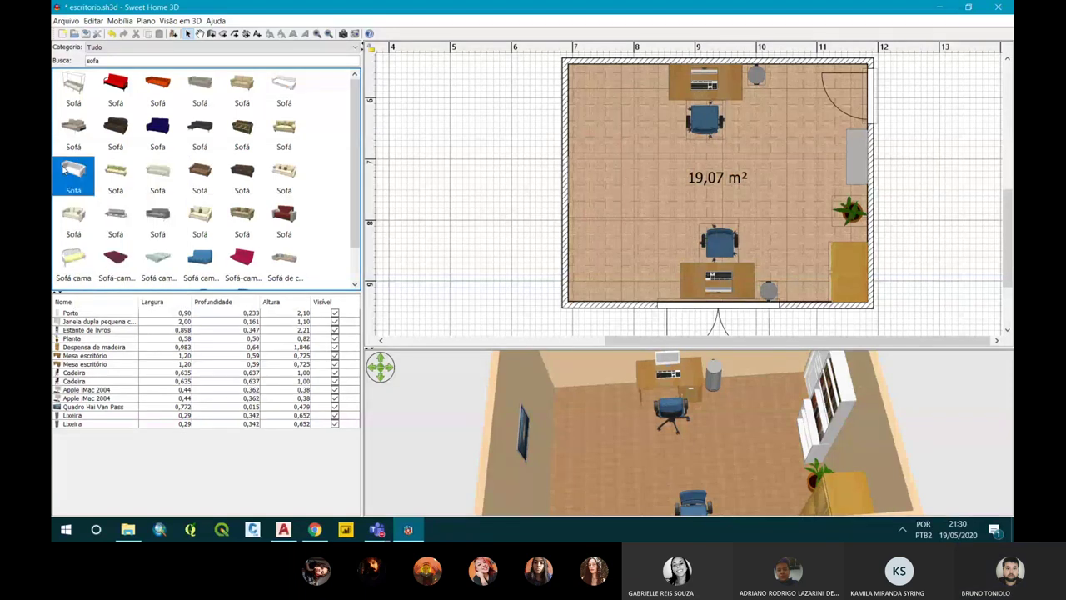
{"action": "left_click_drag", "start_coordinate": [65, 169], "coordinate": [582, 106]}
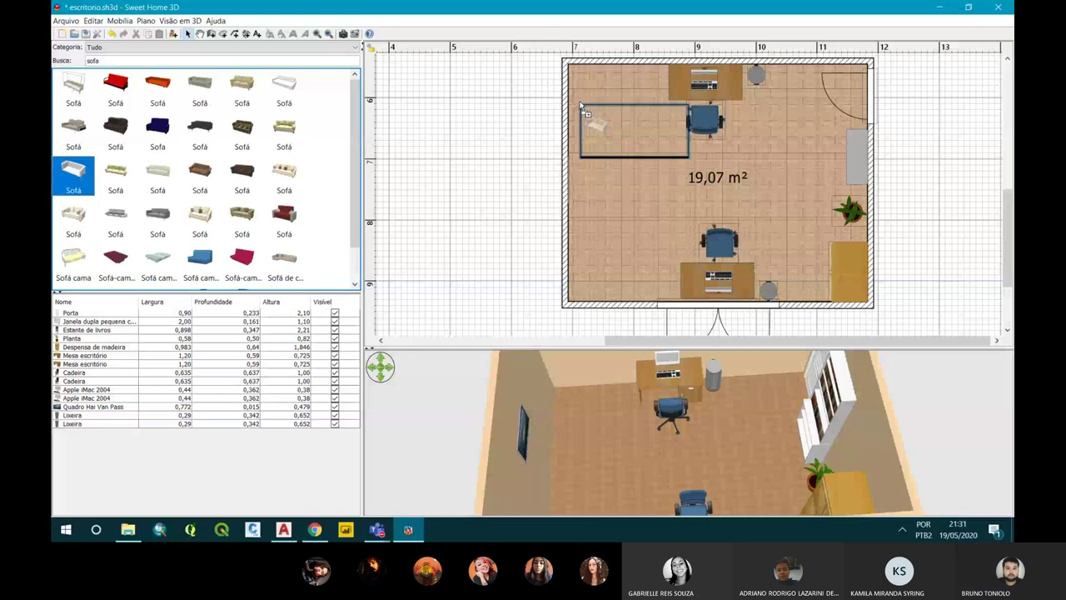
{"action": "left_click_drag", "start_coordinate": [581, 106], "coordinate": [897, 167]}
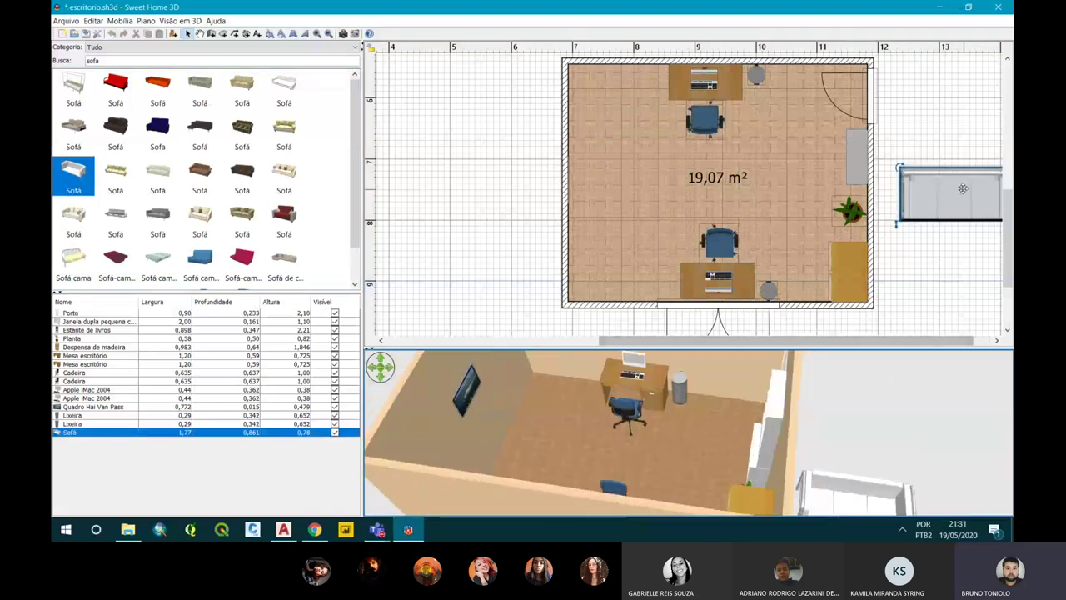
{"action": "key", "text": "Delete"}
{"action": "left_click", "coordinate": [203, 217]}
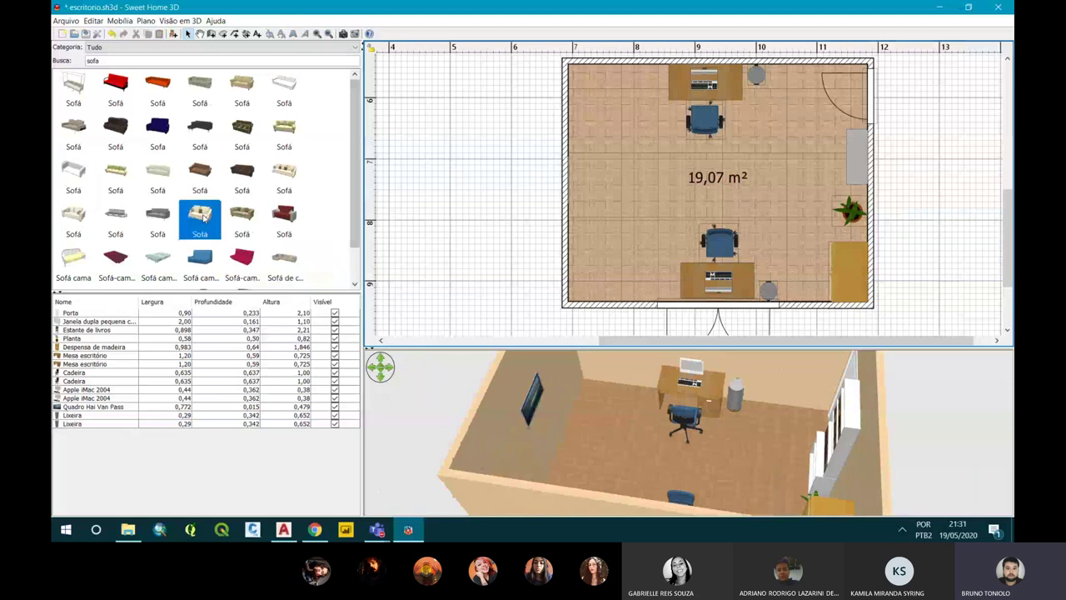
{"action": "left_click_drag", "start_coordinate": [203, 216], "coordinate": [909, 202]}
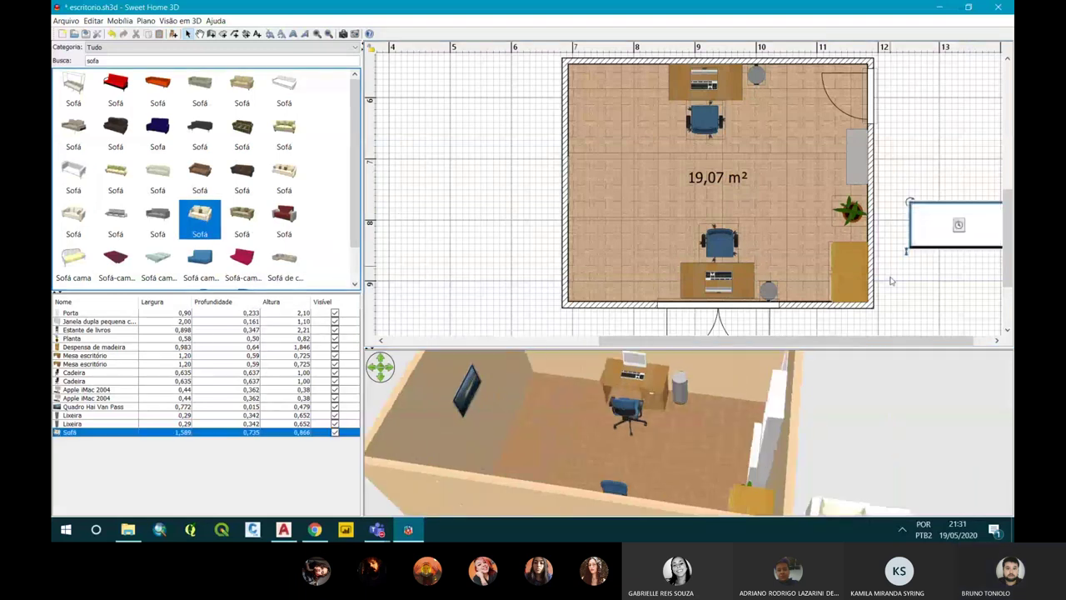
{"action": "left_click", "coordinate": [890, 280]}
{"action": "left_click_drag", "start_coordinate": [1008, 284], "coordinate": [1008, 293]}
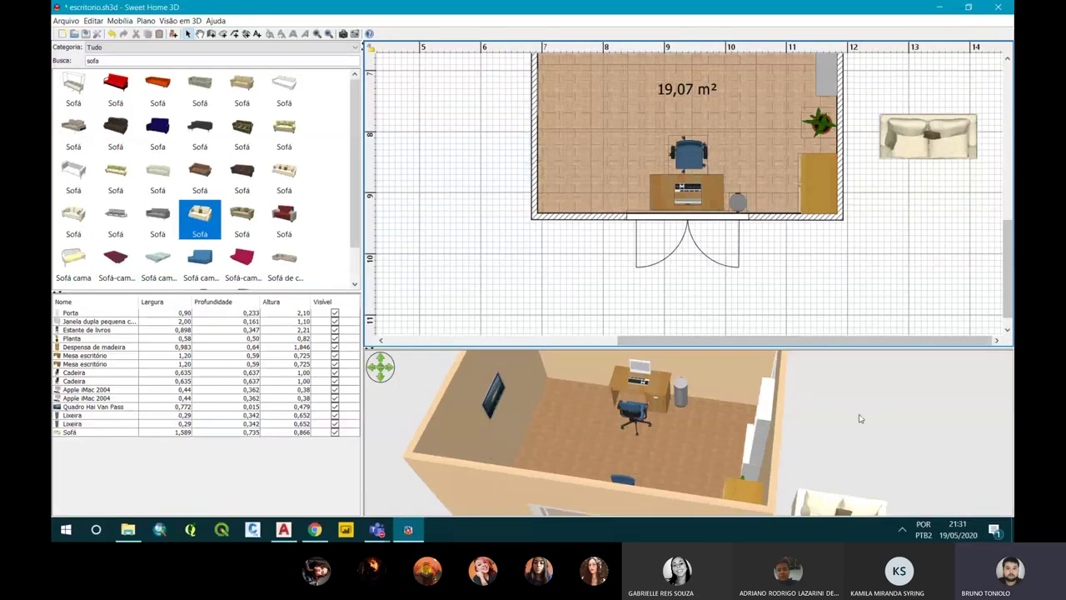
{"action": "left_click_drag", "start_coordinate": [749, 400], "coordinate": [850, 386]}
{"action": "left_click_drag", "start_coordinate": [1008, 270], "coordinate": [1008, 221]}
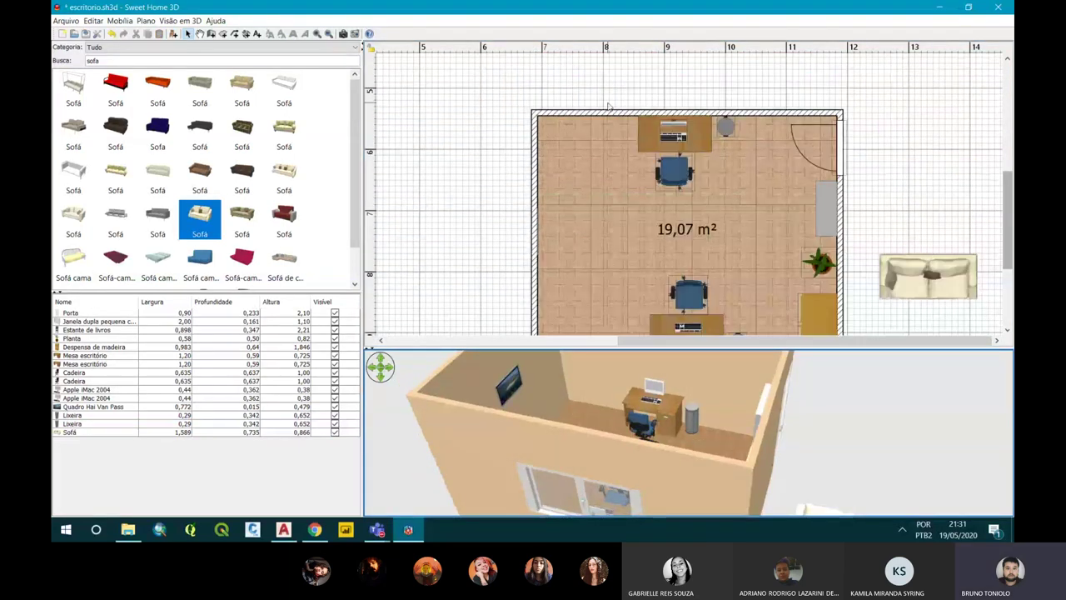
{"action": "left_click_drag", "start_coordinate": [609, 93], "coordinate": [657, 98]}
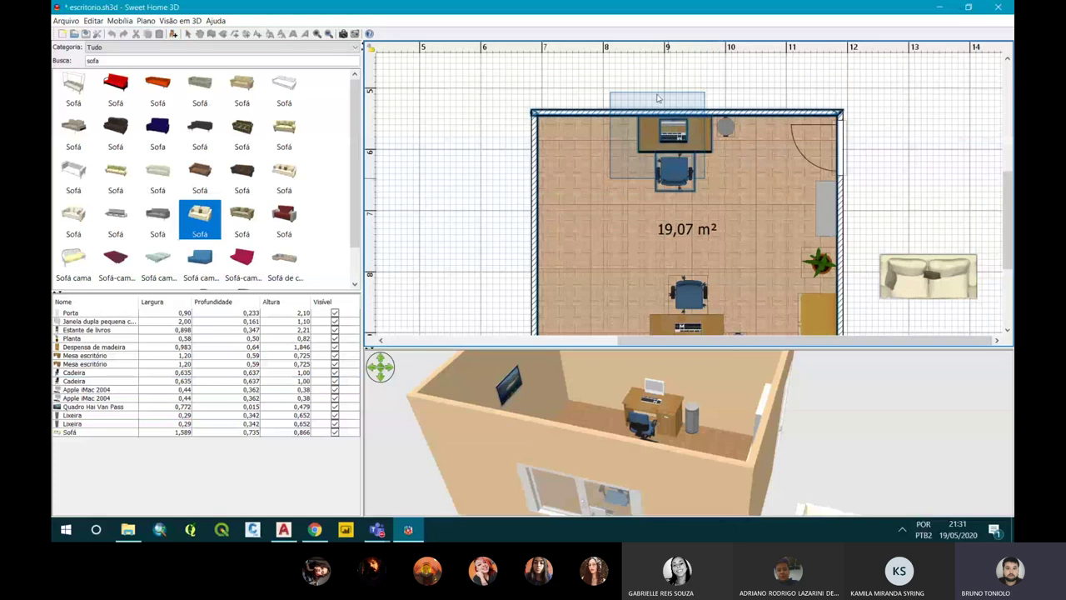
{"action": "left_click", "coordinate": [657, 99]}
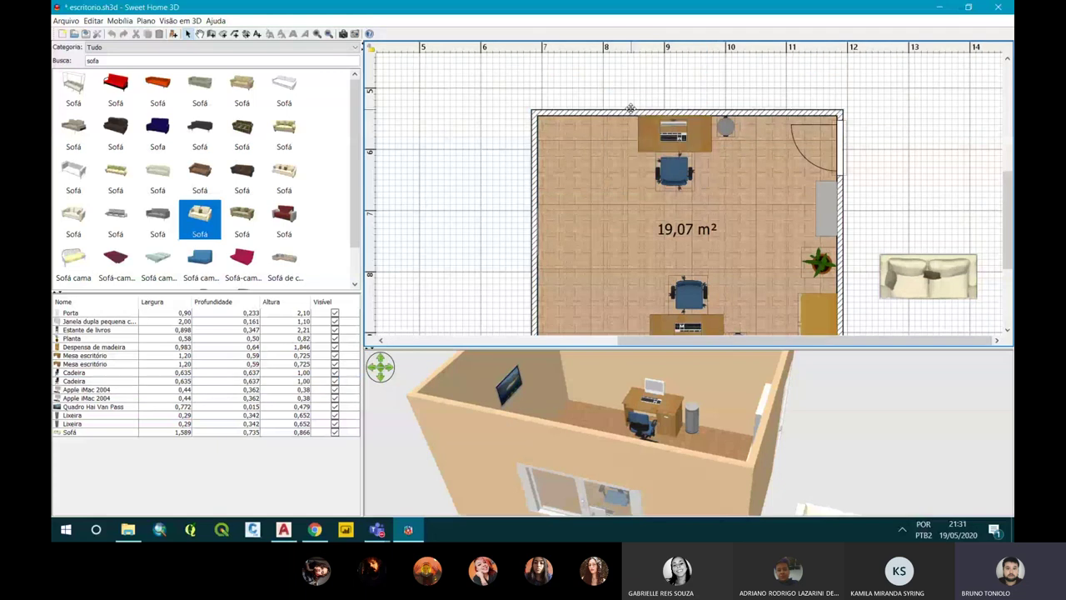
Lock the base plan and then unlock it again from the plan's context menu.
{"action": "right_click", "coordinate": [594, 114]}
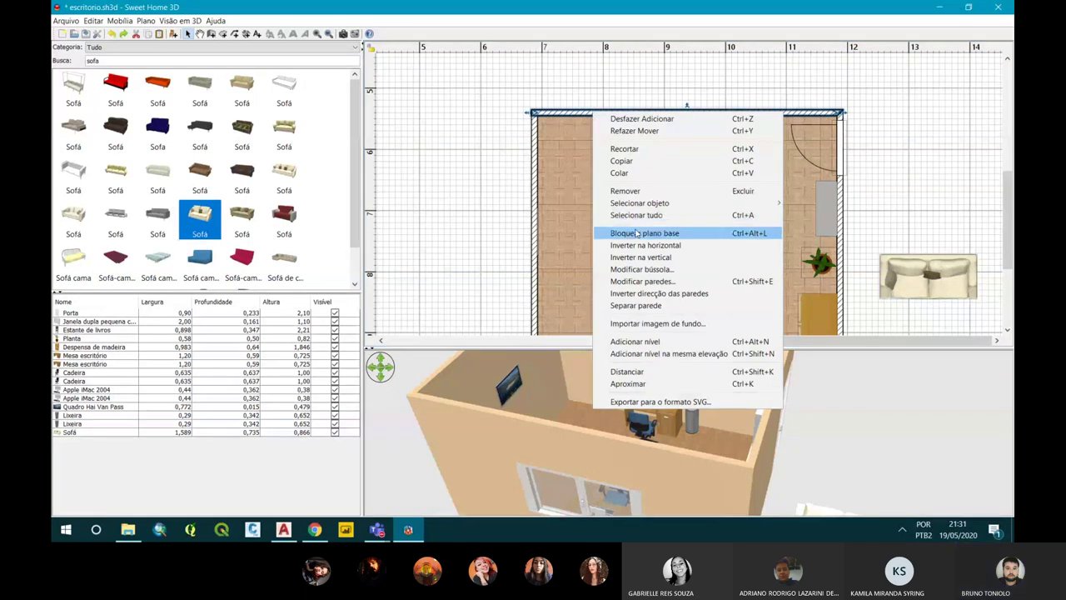
{"action": "left_click", "coordinate": [637, 233]}
{"action": "left_click", "coordinate": [635, 131]}
{"action": "left_click", "coordinate": [635, 131]}
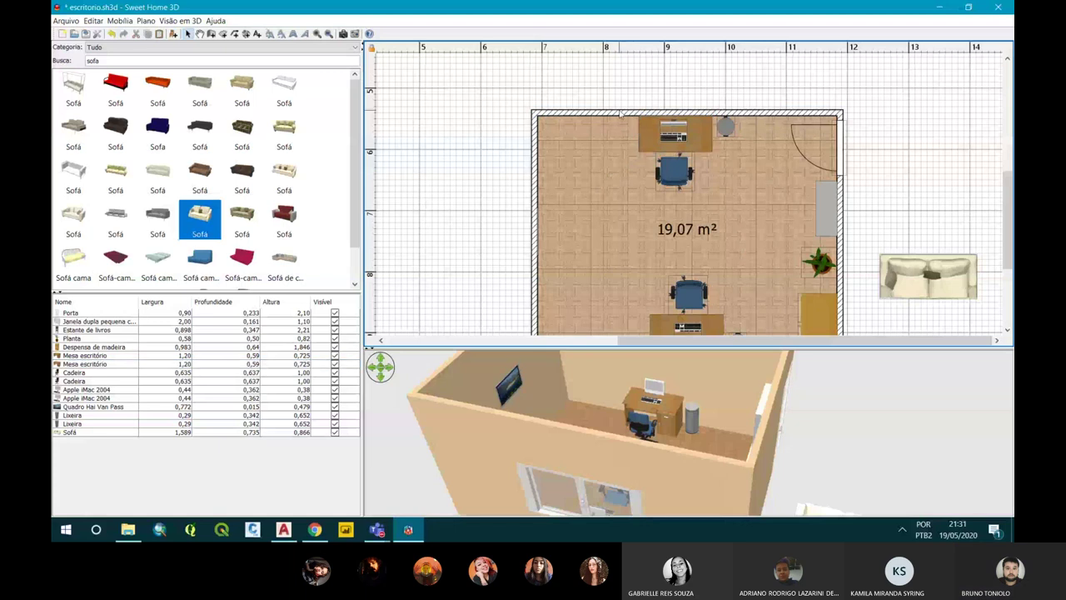
{"action": "right_click", "coordinate": [605, 104]}
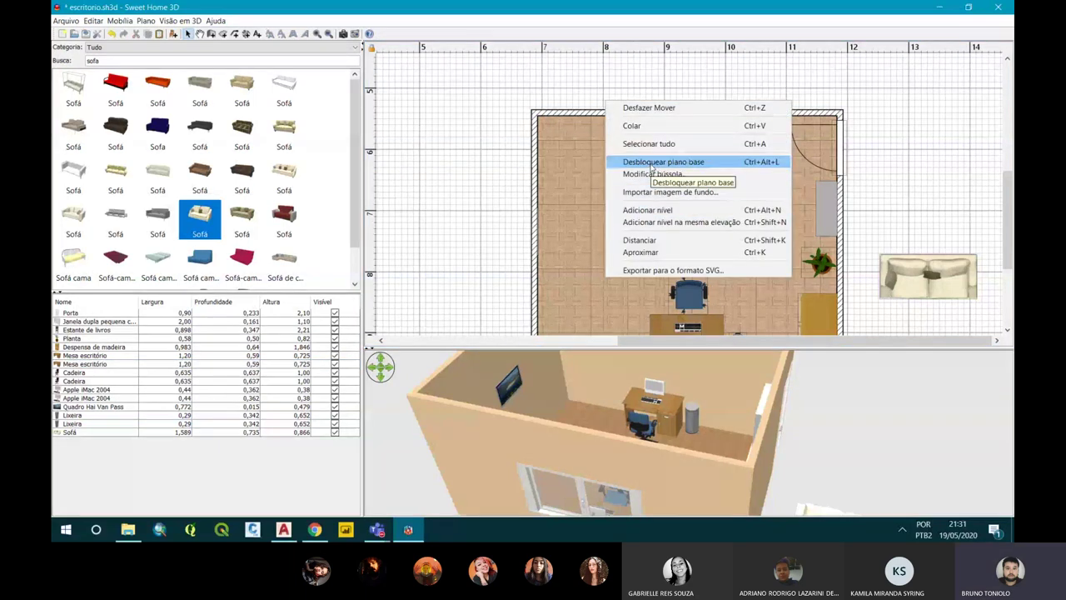
{"action": "left_click", "coordinate": [652, 163]}
{"action": "right_click", "coordinate": [602, 92]}
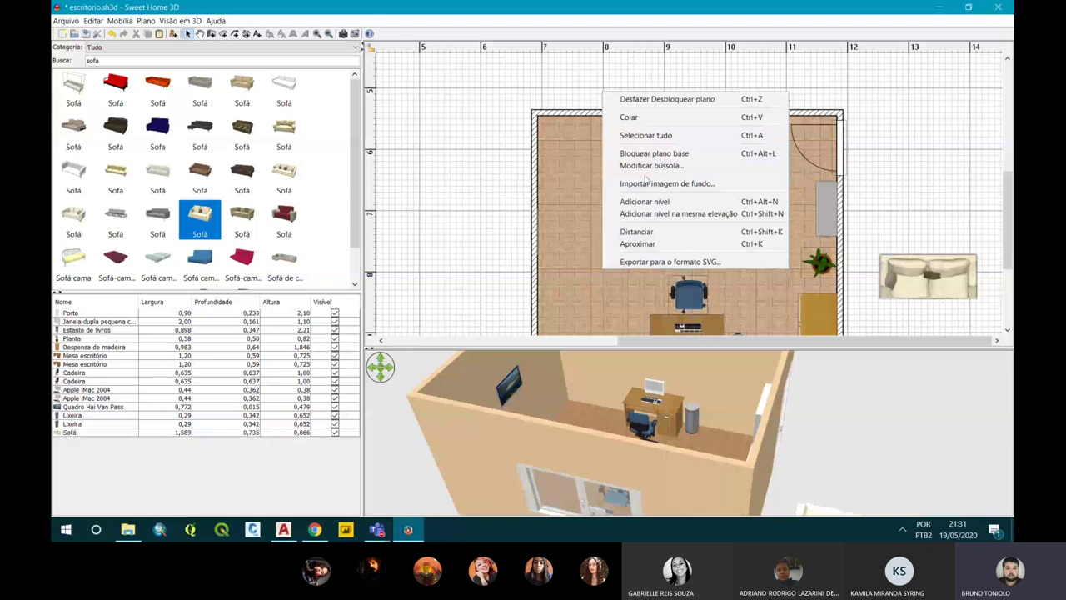
Select the top workstation's desk, chair, iMac and bin and delete them.
{"action": "left_click_drag", "start_coordinate": [586, 97], "coordinate": [785, 281]}
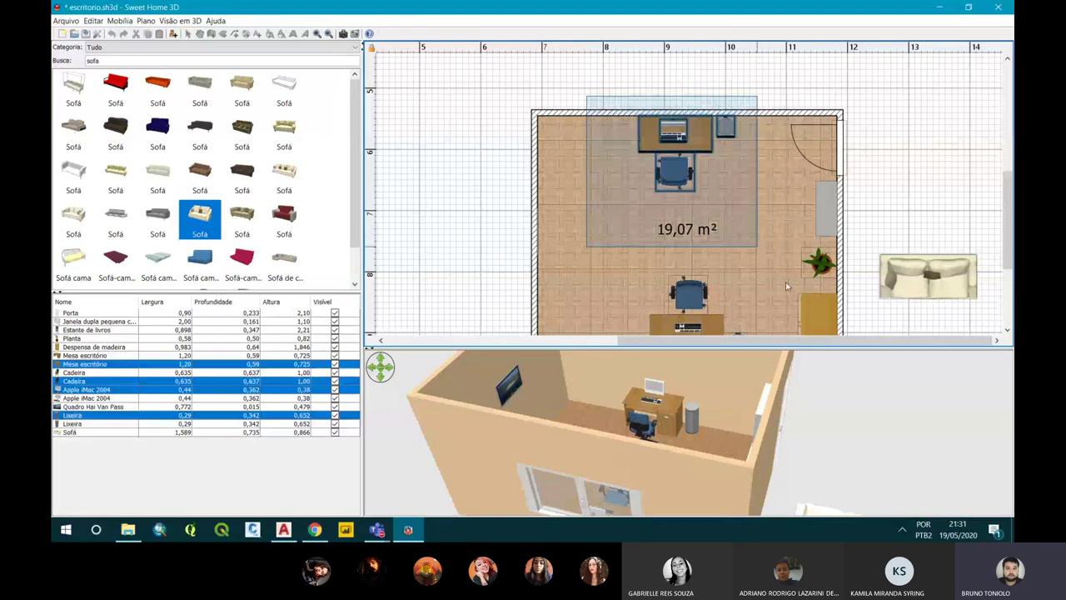
{"action": "left_click", "coordinate": [597, 179]}
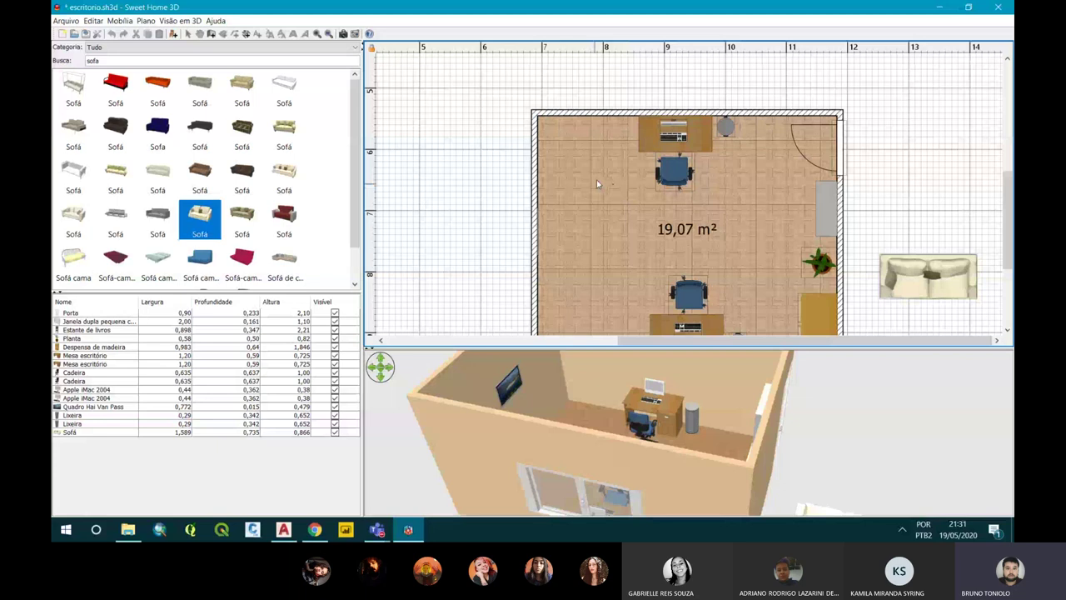
{"action": "left_click_drag", "start_coordinate": [583, 433], "coordinate": [649, 433]}
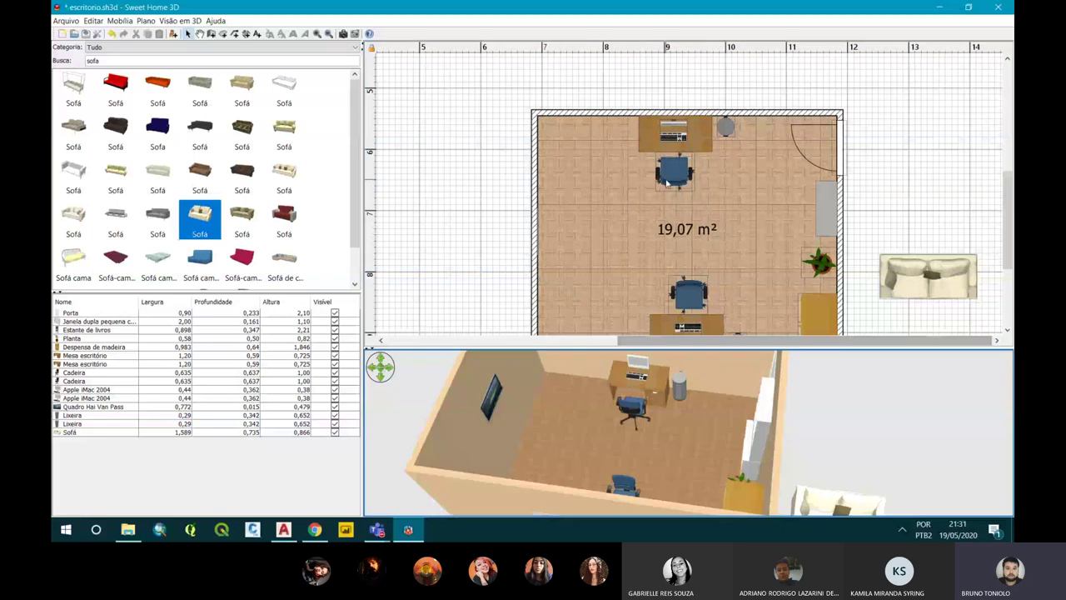
{"action": "left_click", "coordinate": [667, 181]}
{"action": "left_click_drag", "start_coordinate": [700, 146], "coordinate": [624, 147]}
{"action": "mouse_move", "coordinate": [1008, 217]}
{"action": "left_mouse_down"}
{"action": "mouse_move", "coordinate": [1008, 241]}
{"action": "mouse_move", "coordinate": [1011, 197]}
{"action": "left_mouse_up"}
{"action": "left_click", "coordinate": [645, 169]}
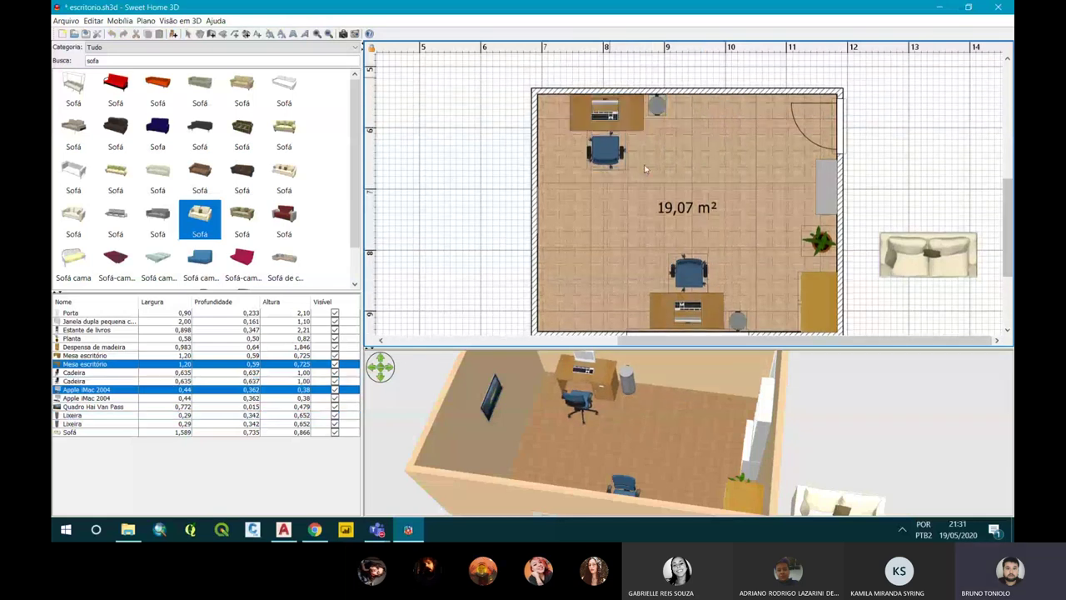
{"action": "key", "text": "Delete"}
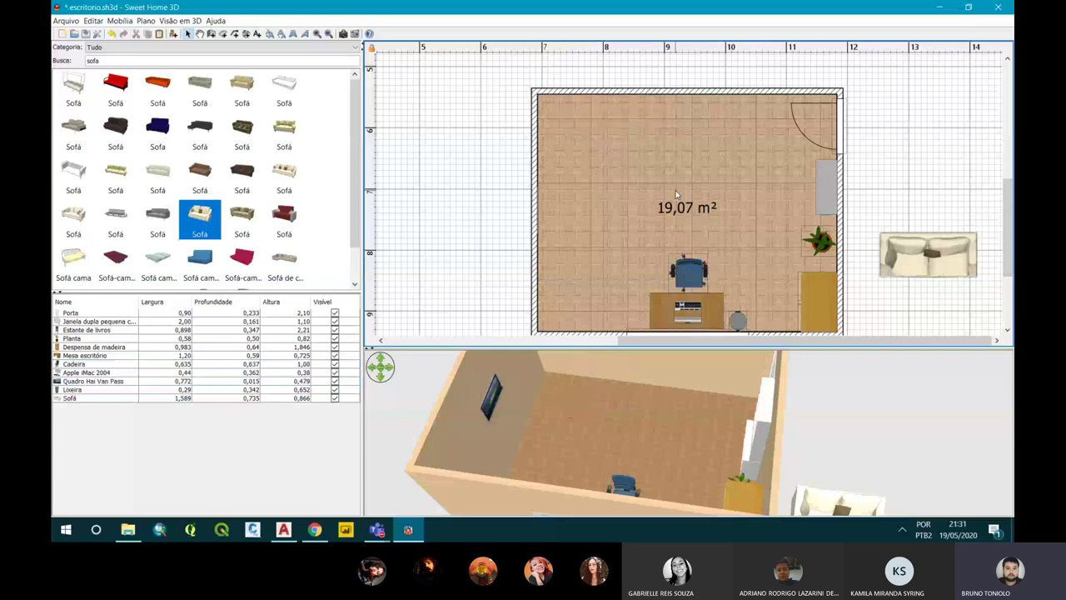
Duplicate the bottom desk, chair and iMac to the left and nudge the copy into the bottom-left corner.
{"action": "scroll", "coordinate": [676, 190], "scroll_direction": "down", "scroll_amount": 3}
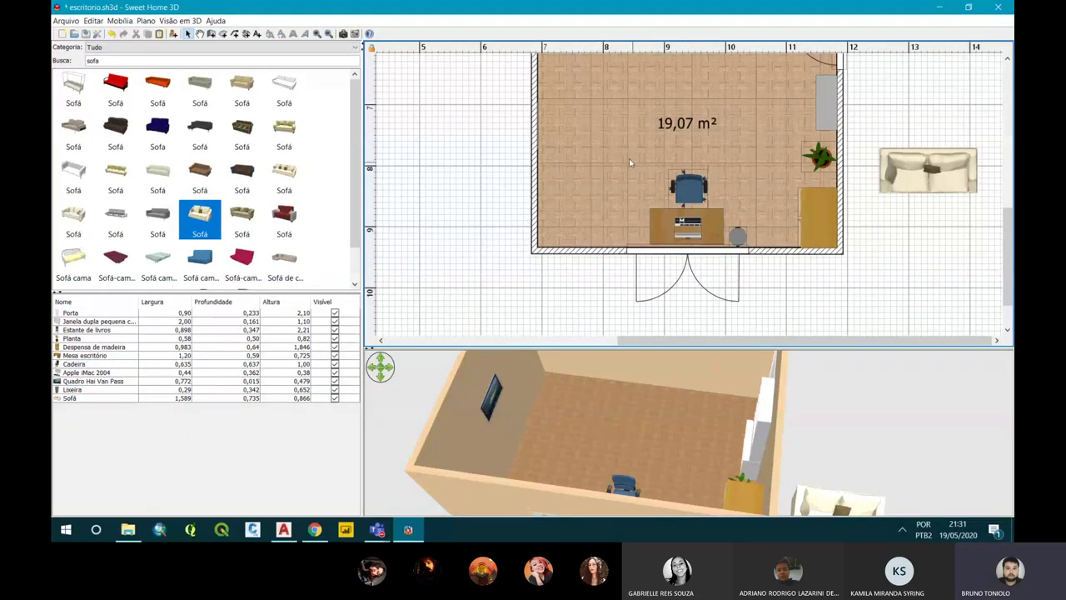
{"action": "left_click_drag", "start_coordinate": [615, 147], "coordinate": [757, 269]}
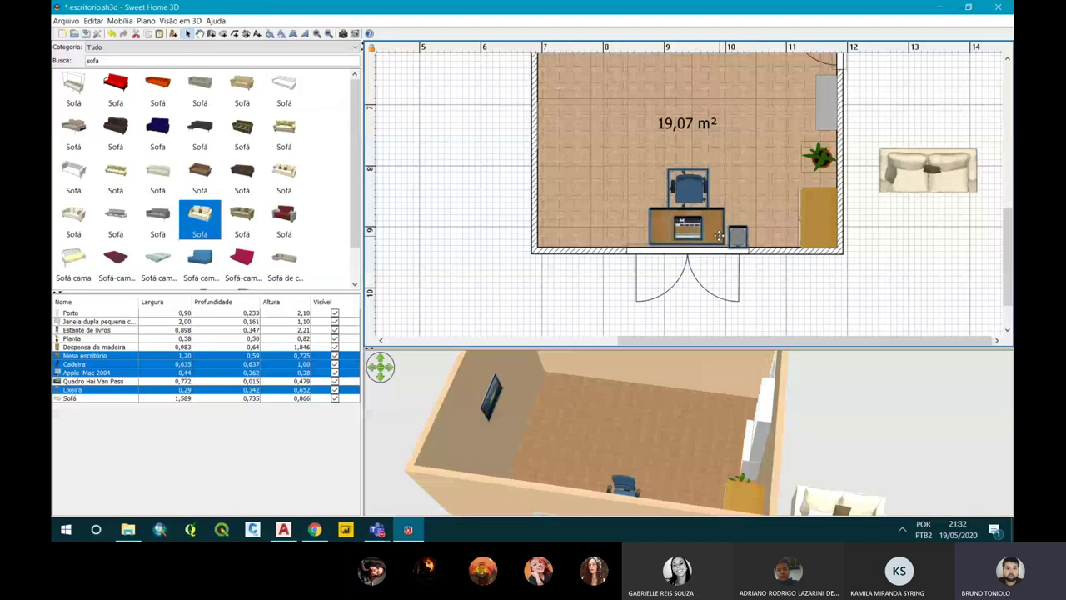
{"action": "left_click_drag", "start_coordinate": [718, 236], "coordinate": [621, 219], "text": "ctrl"}
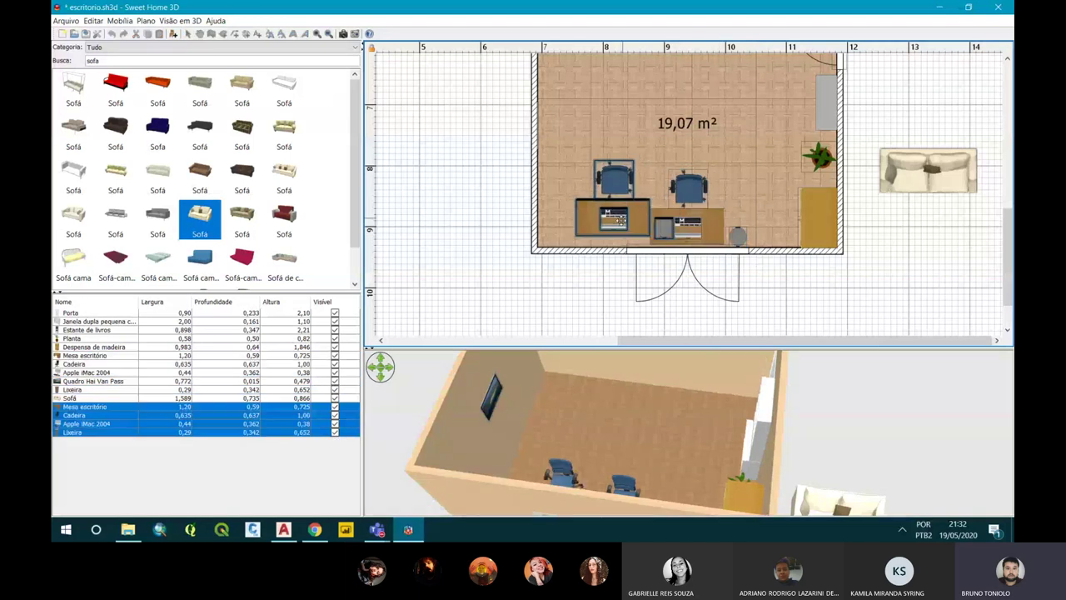
{"action": "left_click_drag", "start_coordinate": [620, 219], "coordinate": [608, 224]}
{"action": "left_click", "coordinate": [648, 229]}
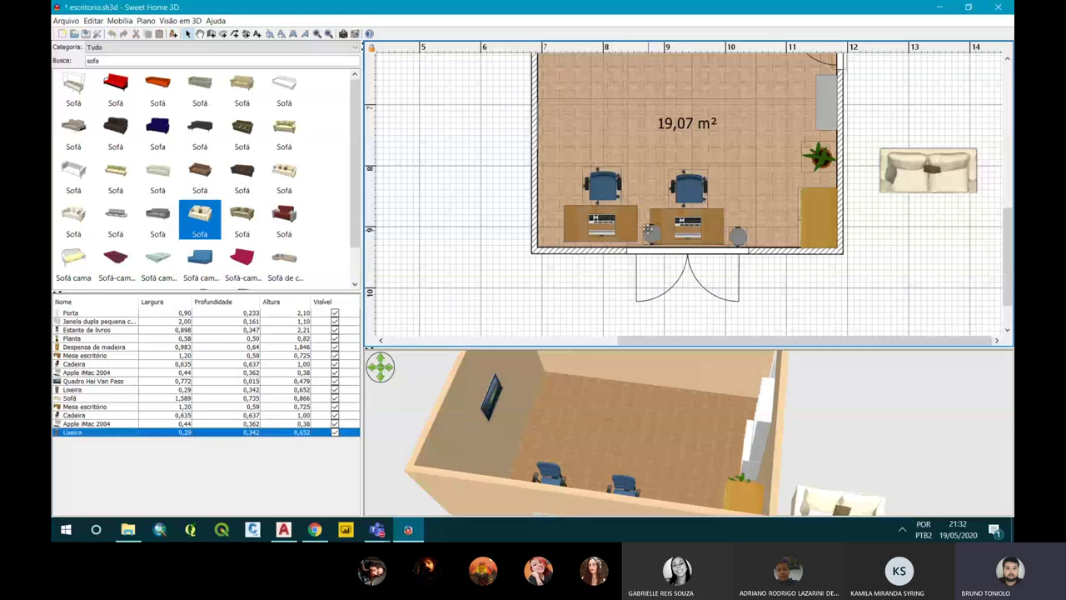
{"action": "left_click_drag", "start_coordinate": [637, 226], "coordinate": [554, 135]}
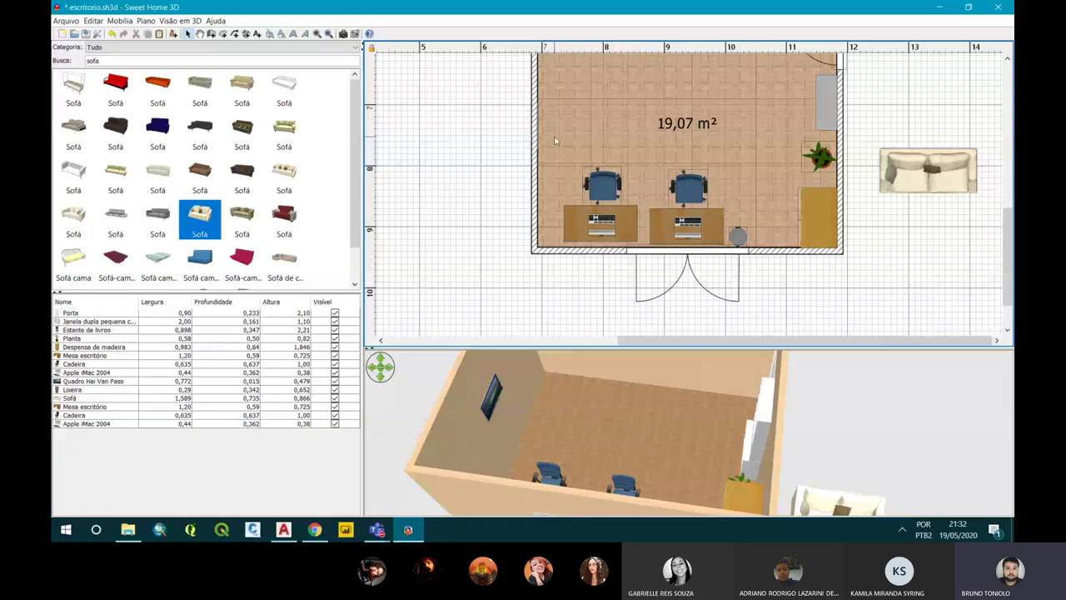
{"action": "mouse_move", "coordinate": [619, 218]}
{"action": "left_mouse_down"}
{"action": "mouse_move", "coordinate": [595, 218]}
{"action": "mouse_move", "coordinate": [586, 233]}
{"action": "left_mouse_up"}
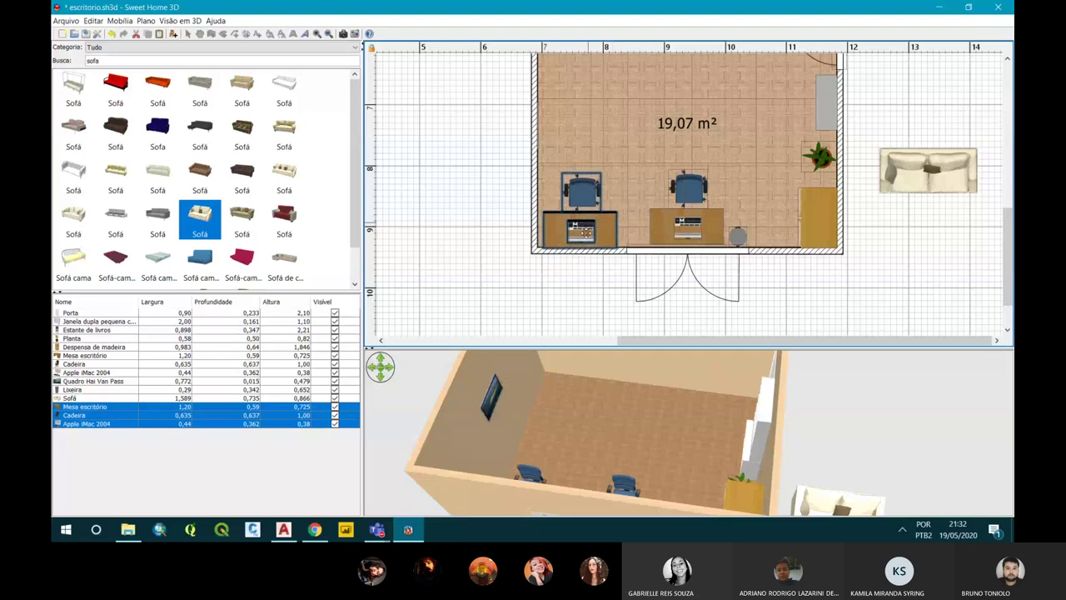
Group the left desk, chair and iMac into one furniture group with Agrupar mobília.
{"action": "left_click", "coordinate": [556, 230]}
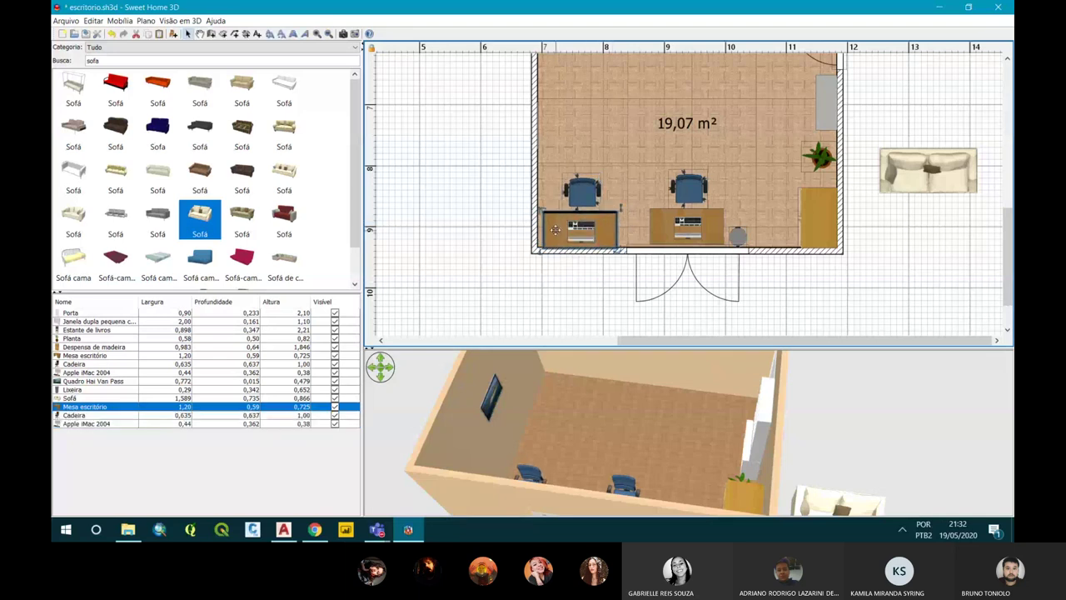
{"action": "left_click_drag", "start_coordinate": [463, 131], "coordinate": [634, 265]}
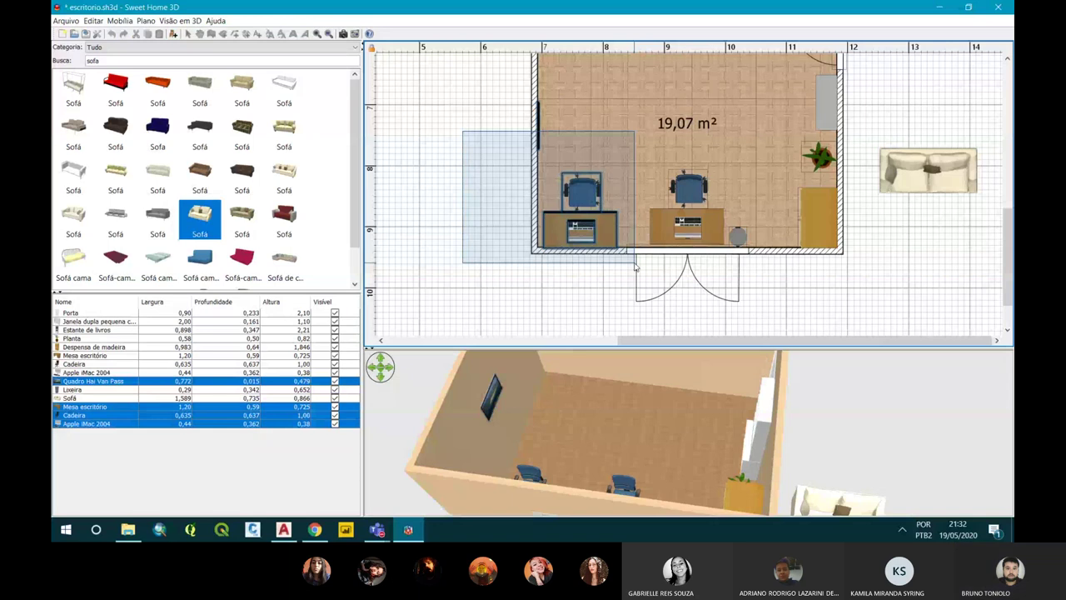
{"action": "left_click_drag", "start_coordinate": [502, 166], "coordinate": [643, 261]}
{"action": "right_click", "coordinate": [644, 261]}
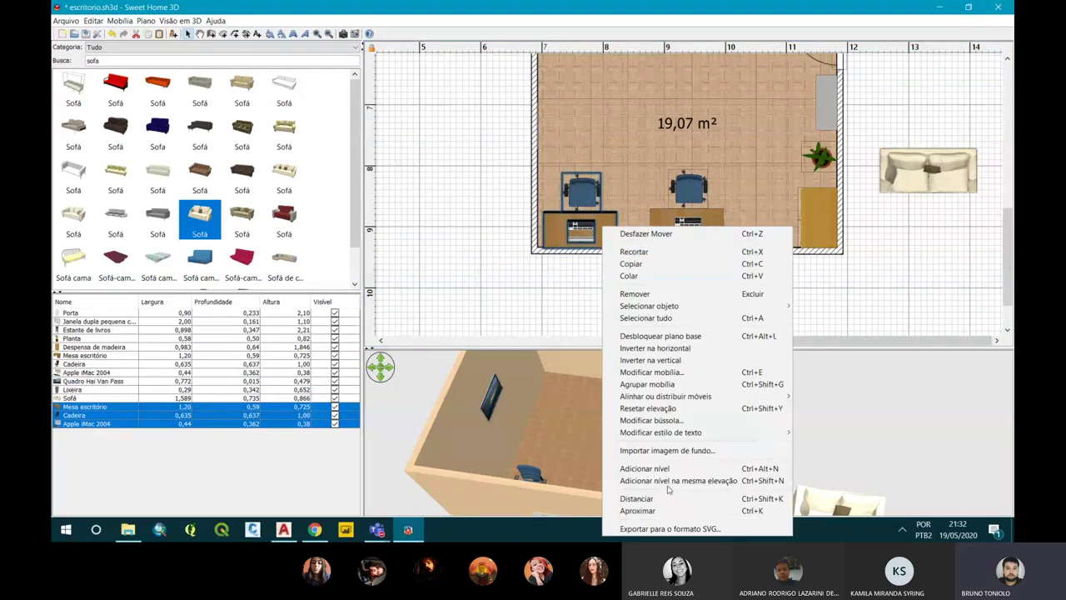
{"action": "left_click", "coordinate": [650, 384]}
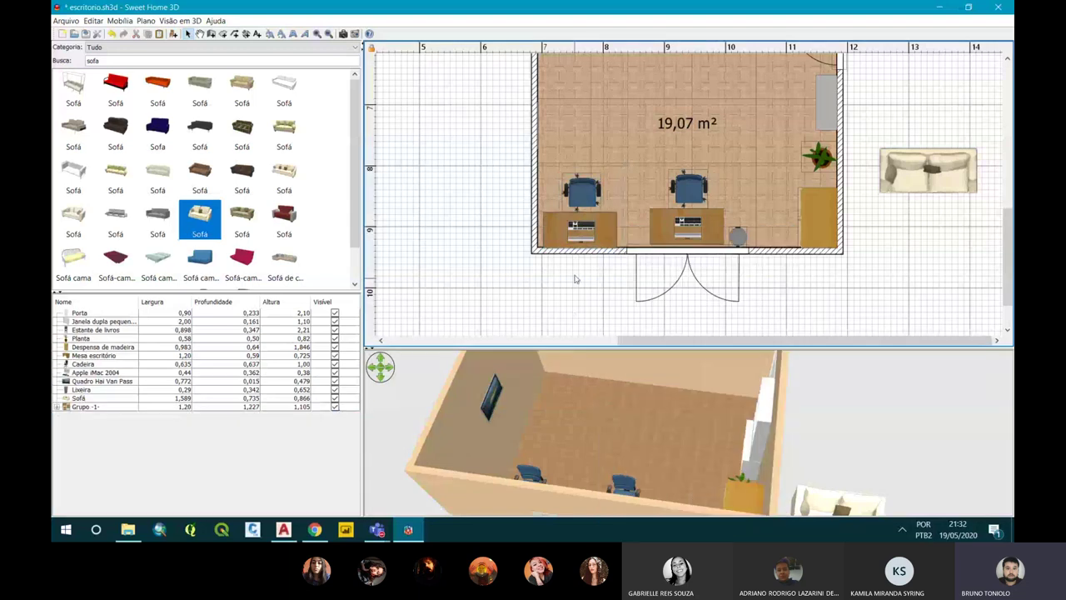
{"action": "left_click_drag", "start_coordinate": [572, 225], "coordinate": [567, 225]}
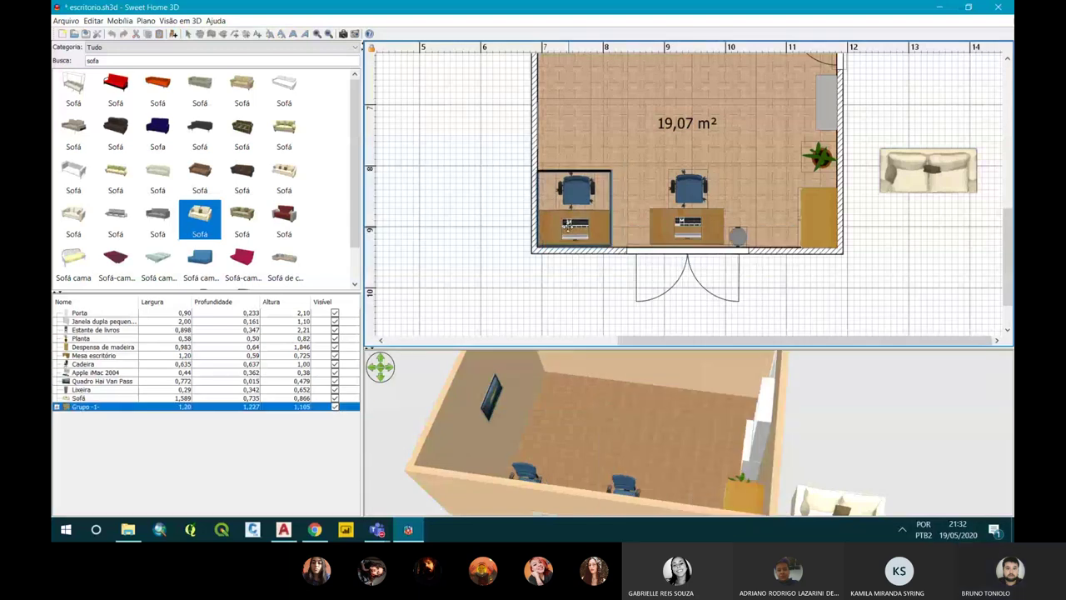
{"action": "left_click", "coordinate": [602, 289]}
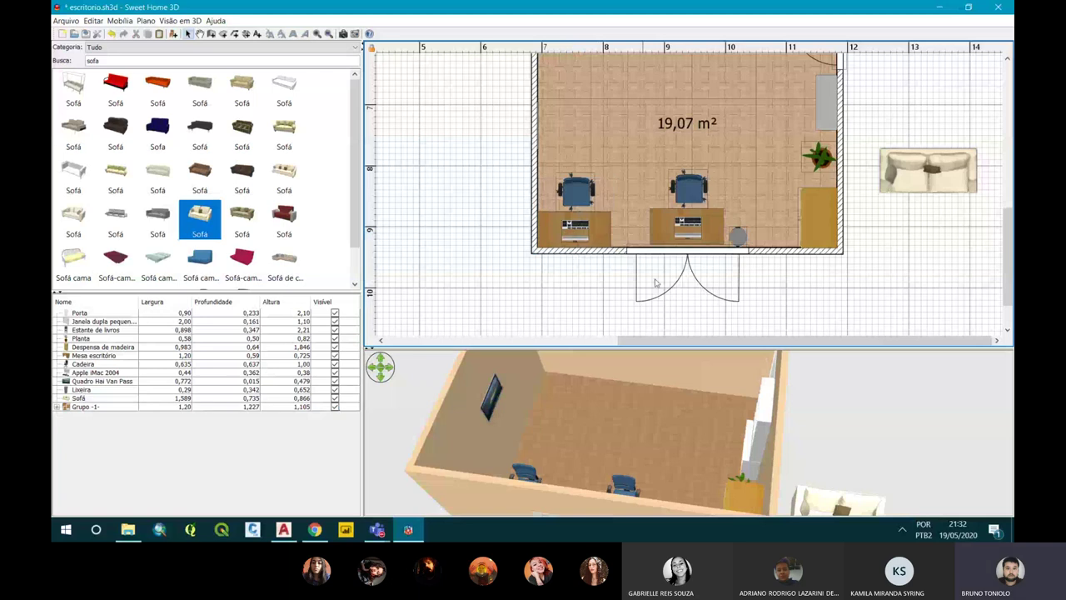
Delete the right desk set and bin, then place a copy of the group on the right.
{"action": "left_click_drag", "start_coordinate": [625, 158], "coordinate": [740, 247]}
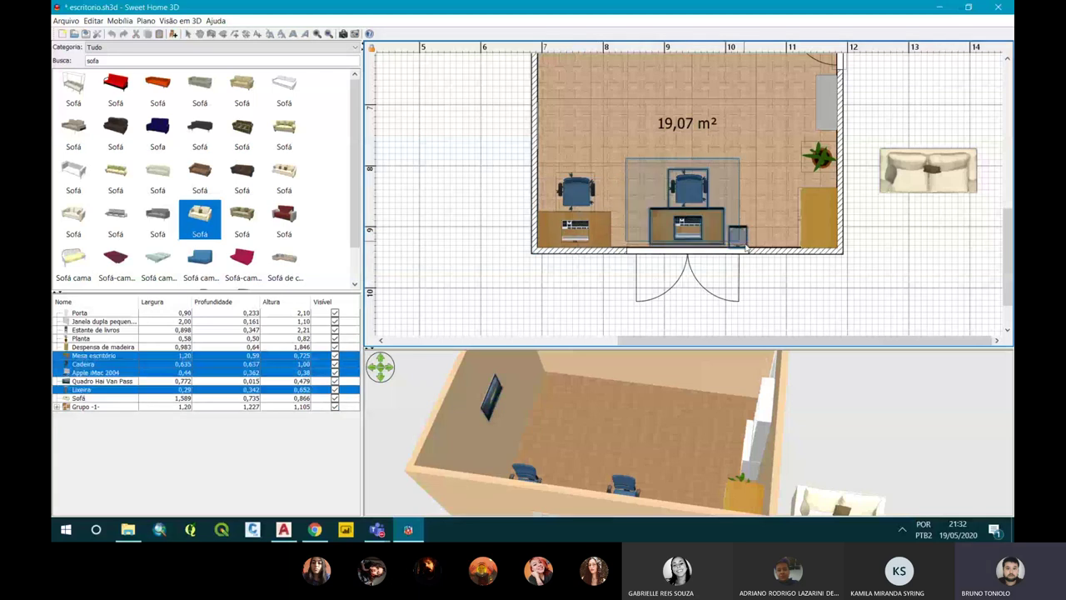
{"action": "key", "text": "Delete"}
{"action": "left_click", "coordinate": [602, 233]}
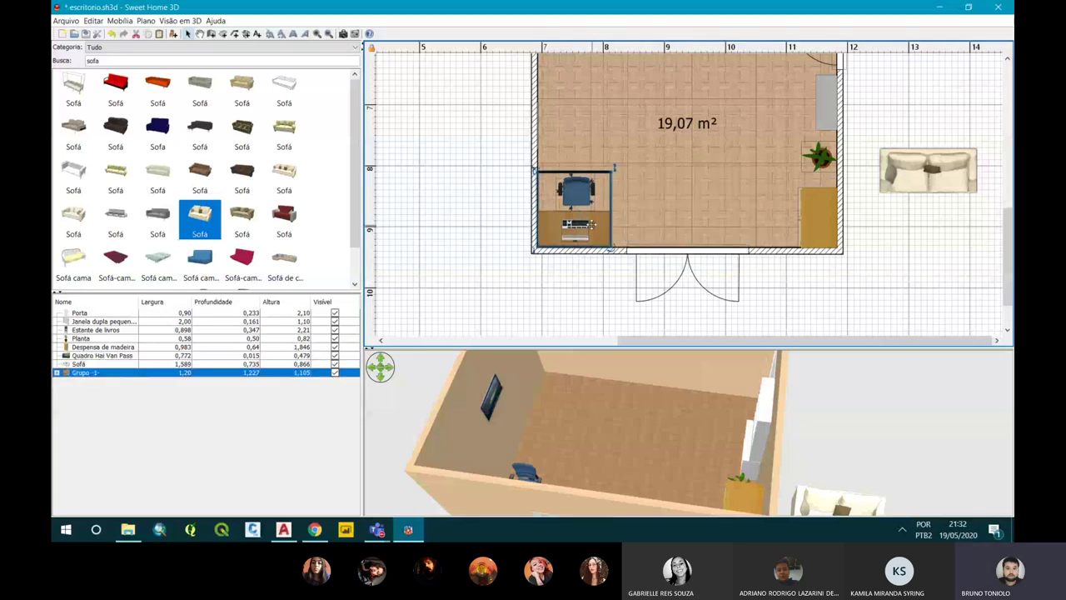
{"action": "left_click_drag", "start_coordinate": [592, 224], "coordinate": [688, 225], "text": "ctrl"}
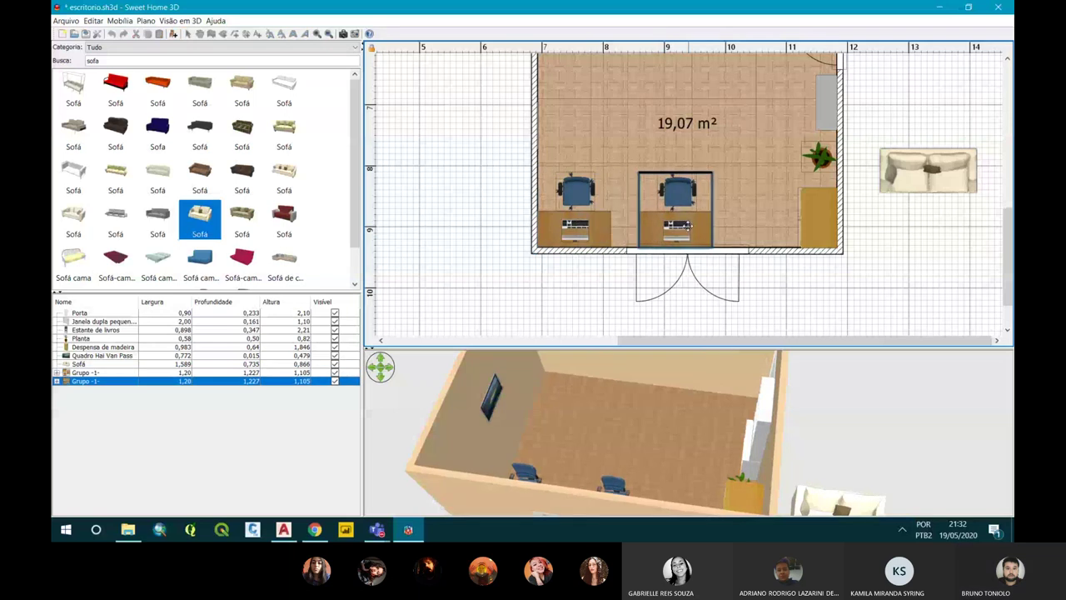
{"action": "left_click_drag", "start_coordinate": [688, 225], "coordinate": [689, 226], "text": "ctrl"}
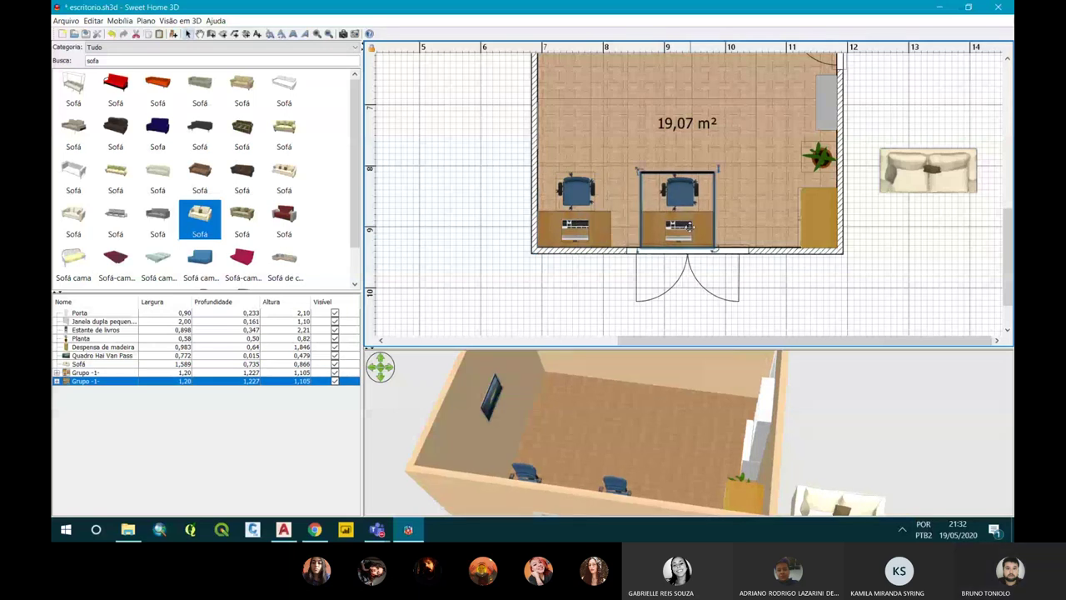
{"action": "left_click_drag", "start_coordinate": [750, 425], "coordinate": [621, 433]}
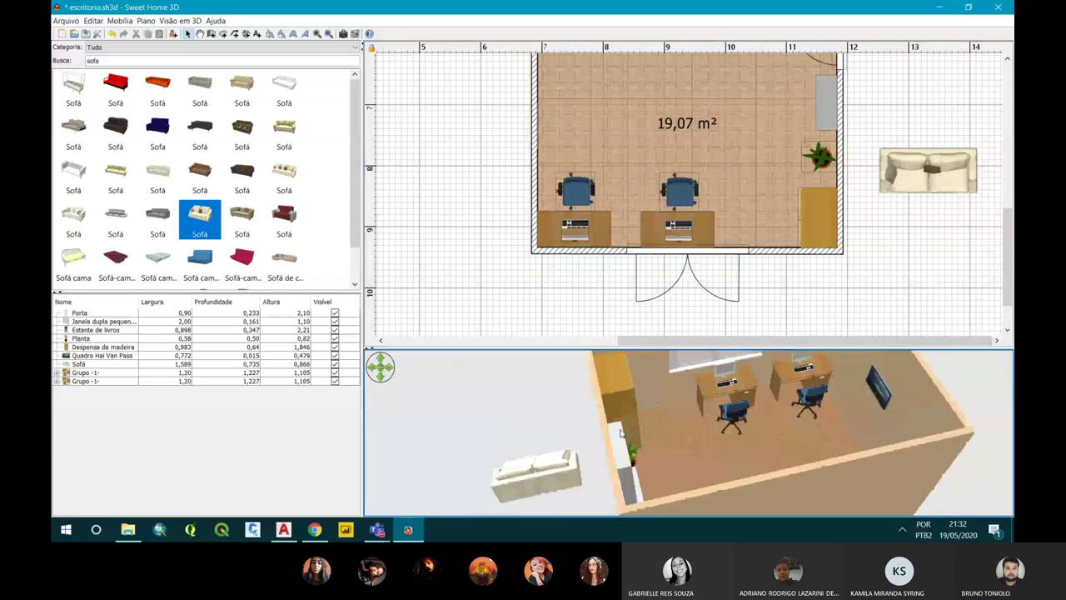
Place a Lixeira bin rotated about 30° between the desks and move the sofa against the top wall.
{"action": "double_click", "coordinate": [93, 61]}
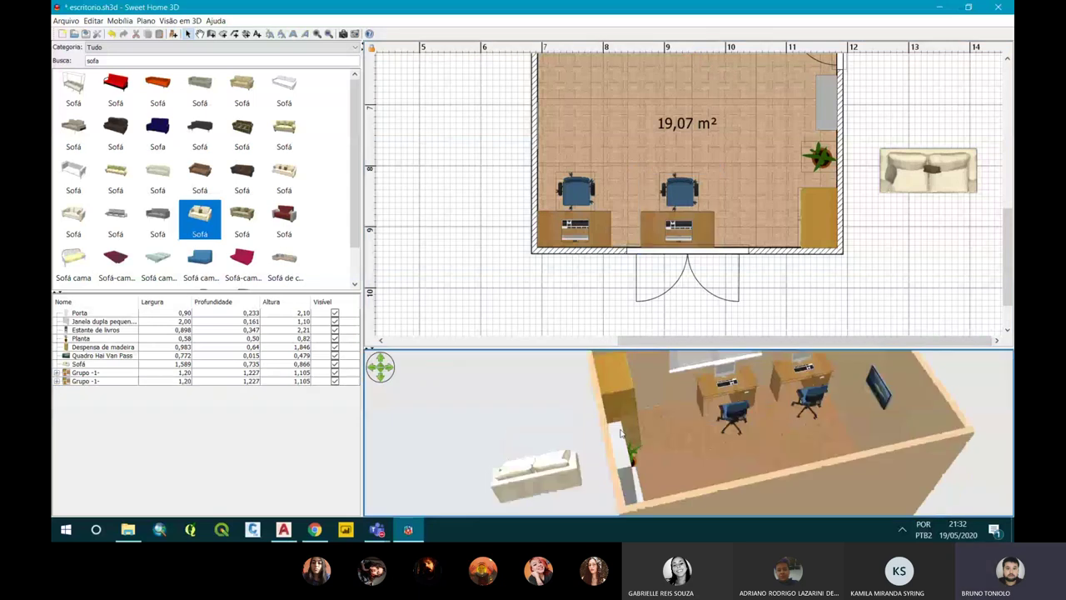
{"action": "type", "text": "lix"}
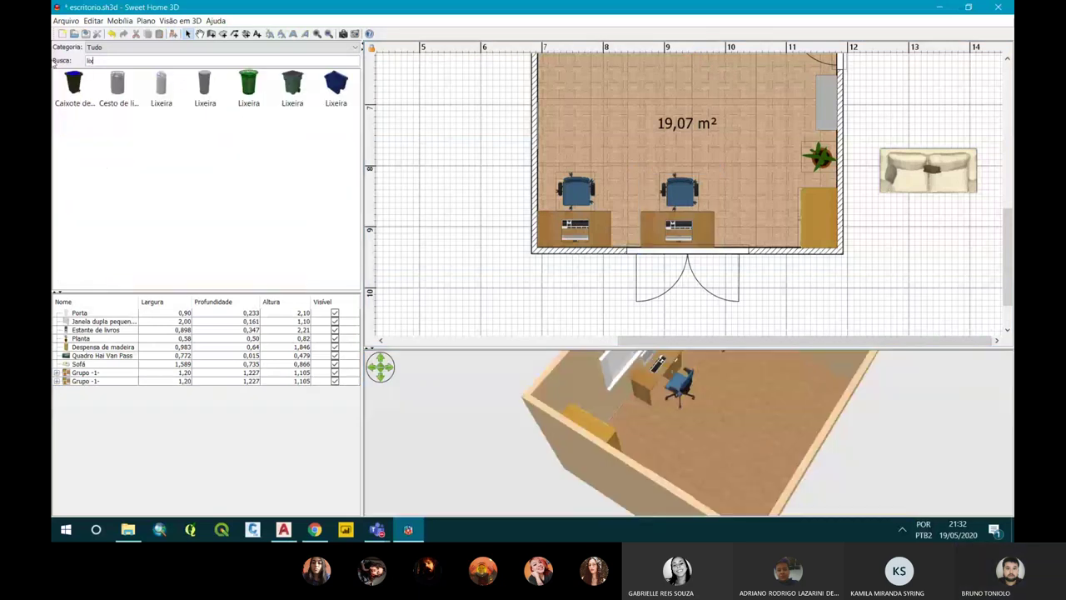
{"action": "type", "text": "eira"}
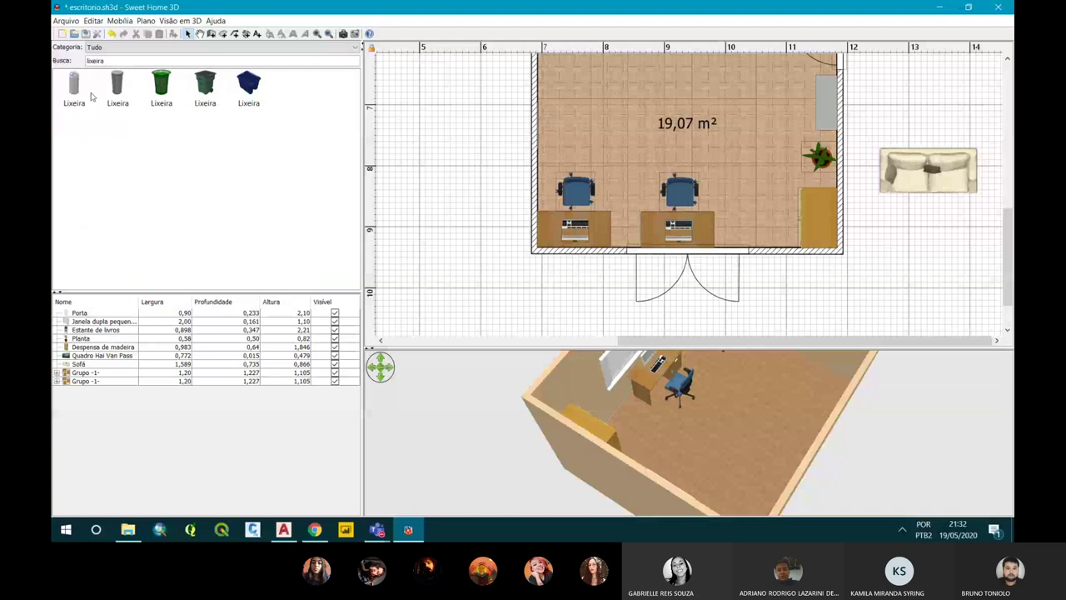
{"action": "left_click_drag", "start_coordinate": [116, 84], "coordinate": [627, 235]}
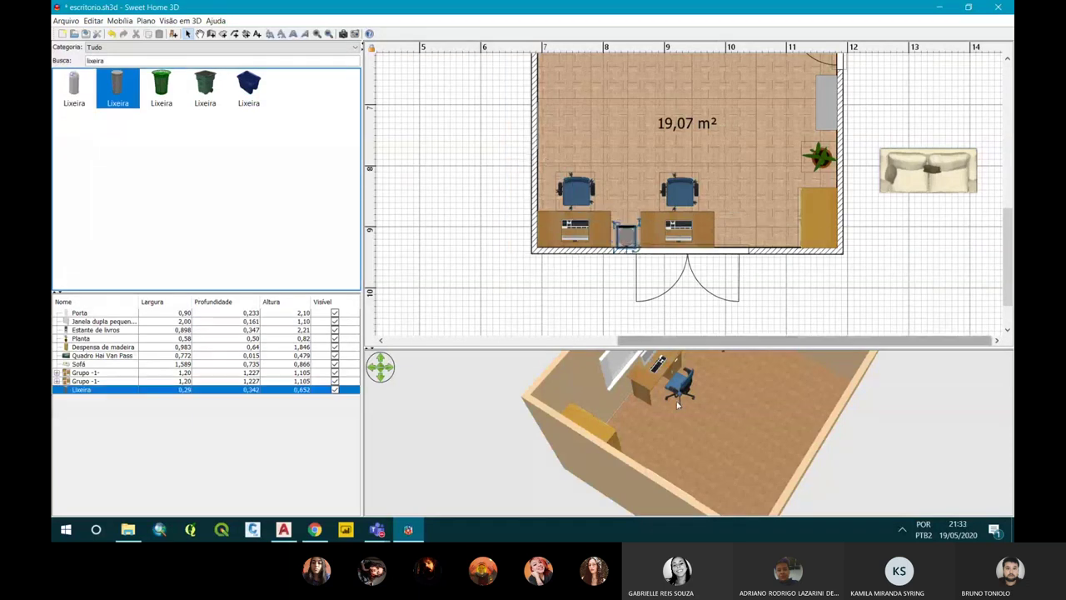
{"action": "left_click_drag", "start_coordinate": [635, 366], "coordinate": [605, 369]}
{"action": "mouse_move", "coordinate": [617, 225]}
{"action": "left_mouse_down"}
{"action": "mouse_move", "coordinate": [628, 194]}
{"action": "mouse_move", "coordinate": [651, 259]}
{"action": "left_mouse_up"}
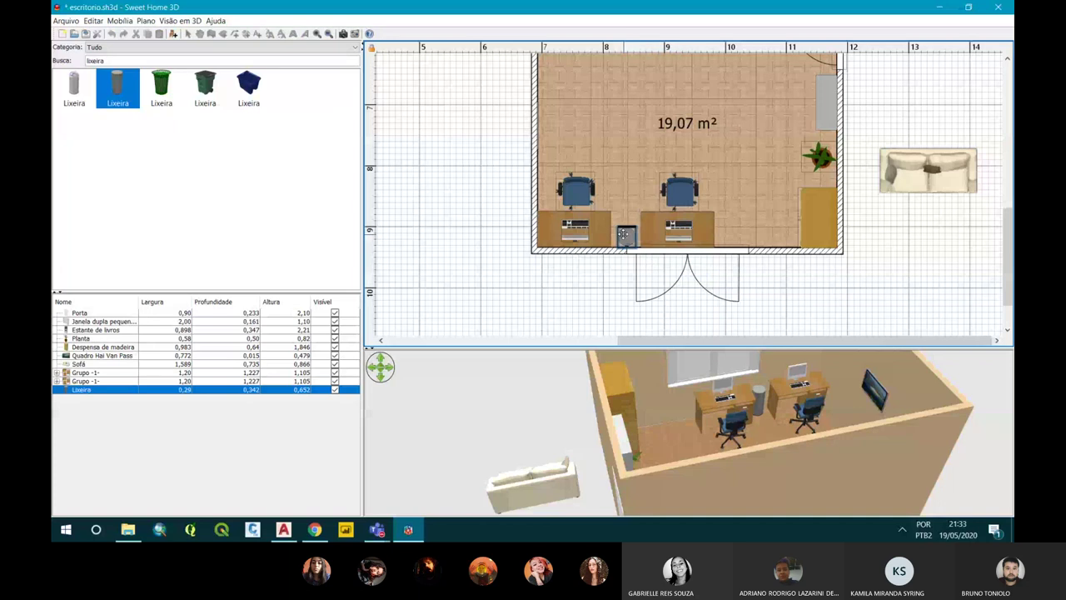
{"action": "left_click_drag", "start_coordinate": [717, 438], "coordinate": [742, 392]}
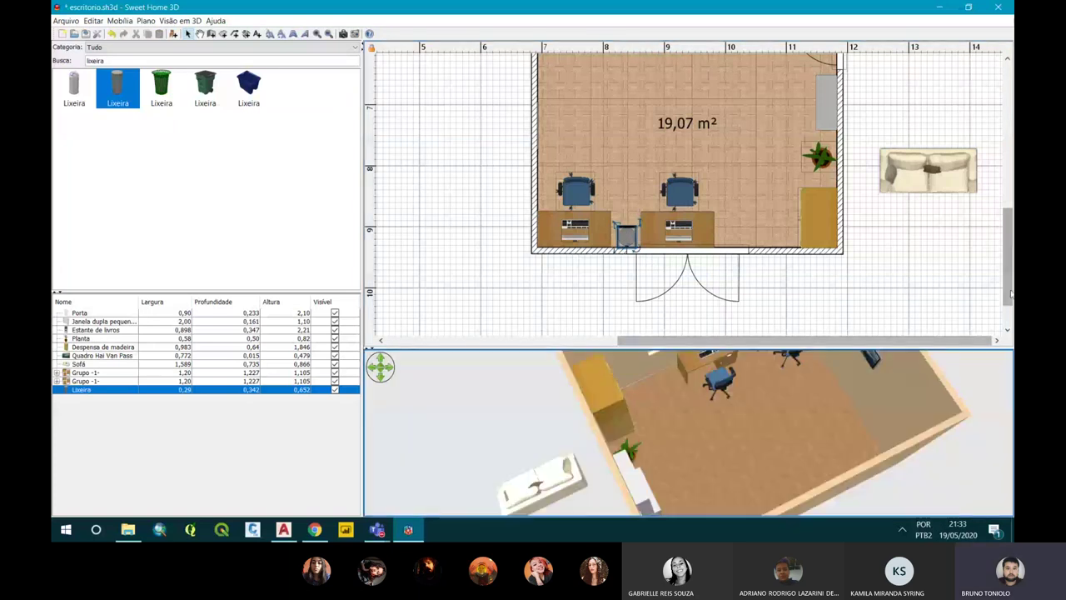
{"action": "left_click_drag", "start_coordinate": [929, 170], "coordinate": [725, 141]}
{"action": "left_click", "coordinate": [996, 223]}
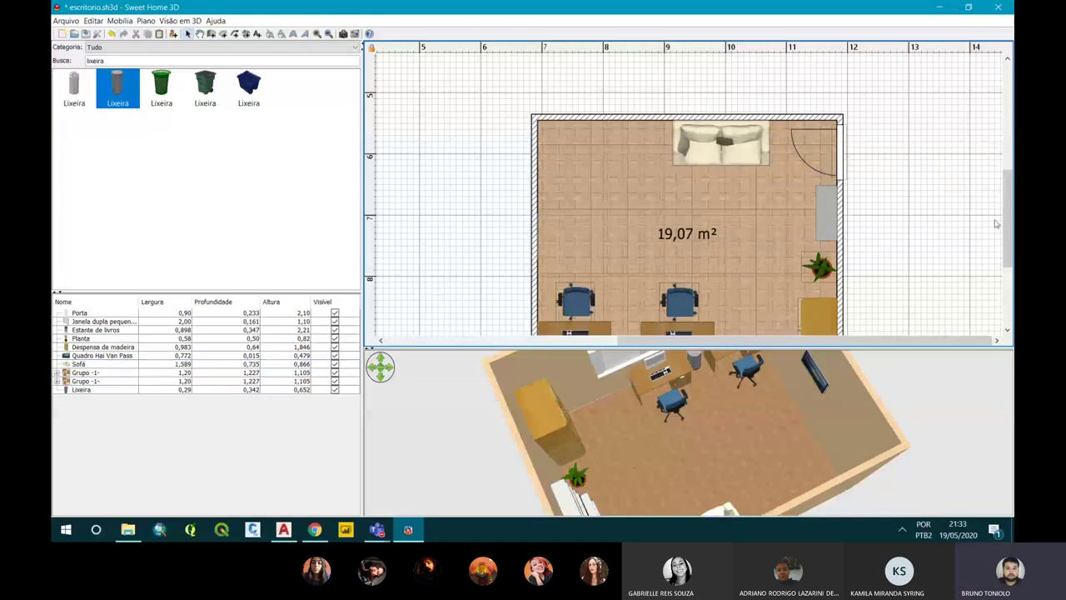
Nudge the bookshelf slightly down along the right wall.
{"action": "mouse_move", "coordinate": [800, 374]}
{"action": "left_mouse_down"}
{"action": "mouse_move", "coordinate": [589, 508]}
{"action": "mouse_move", "coordinate": [678, 454]}
{"action": "left_mouse_up"}
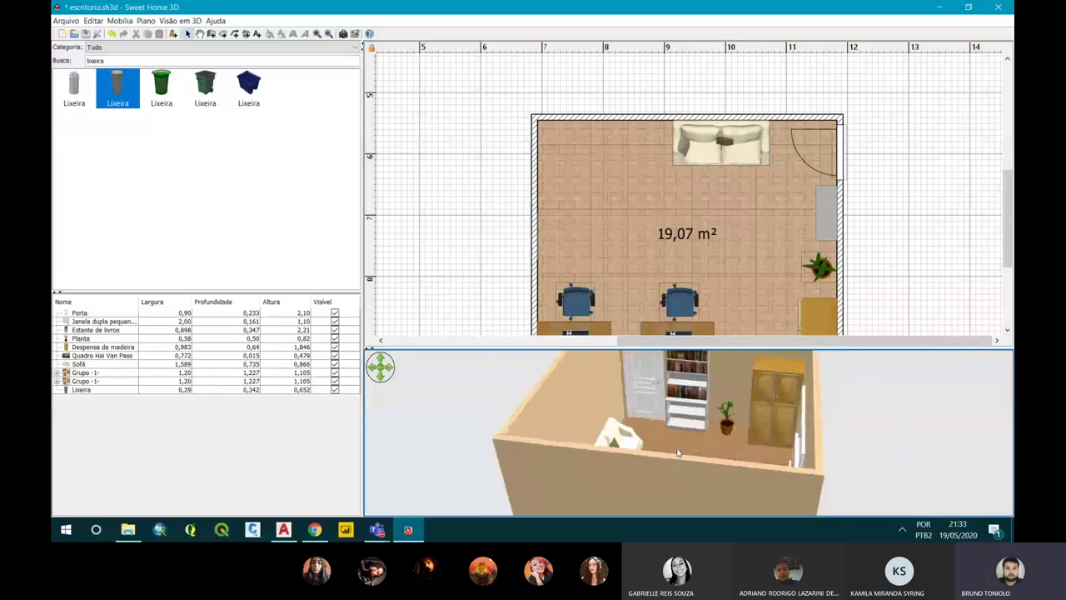
{"action": "left_click", "coordinate": [822, 266]}
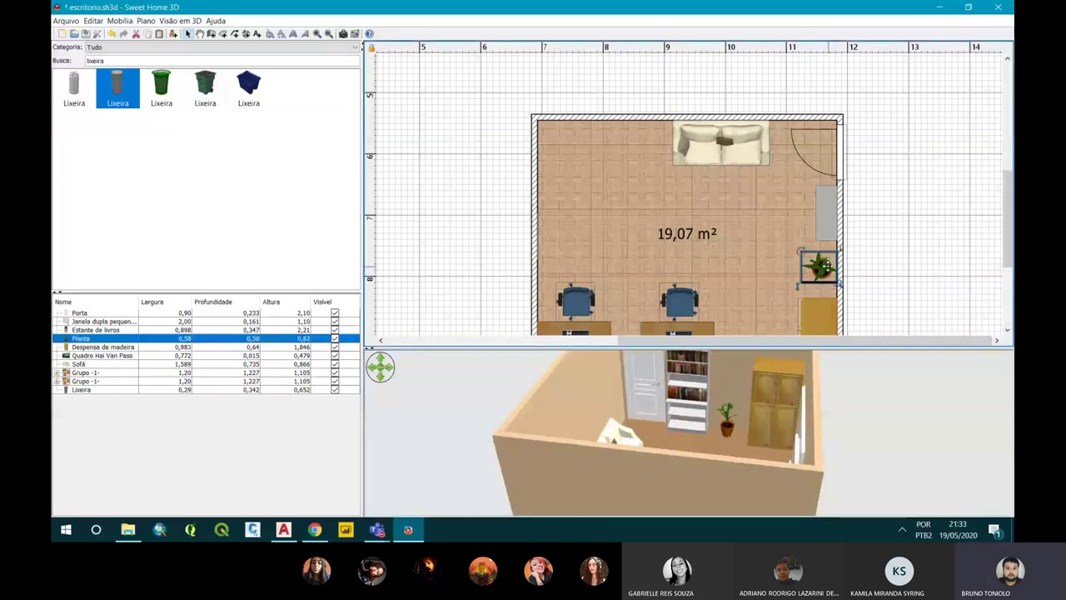
{"action": "left_click_drag", "start_coordinate": [824, 213], "coordinate": [825, 222]}
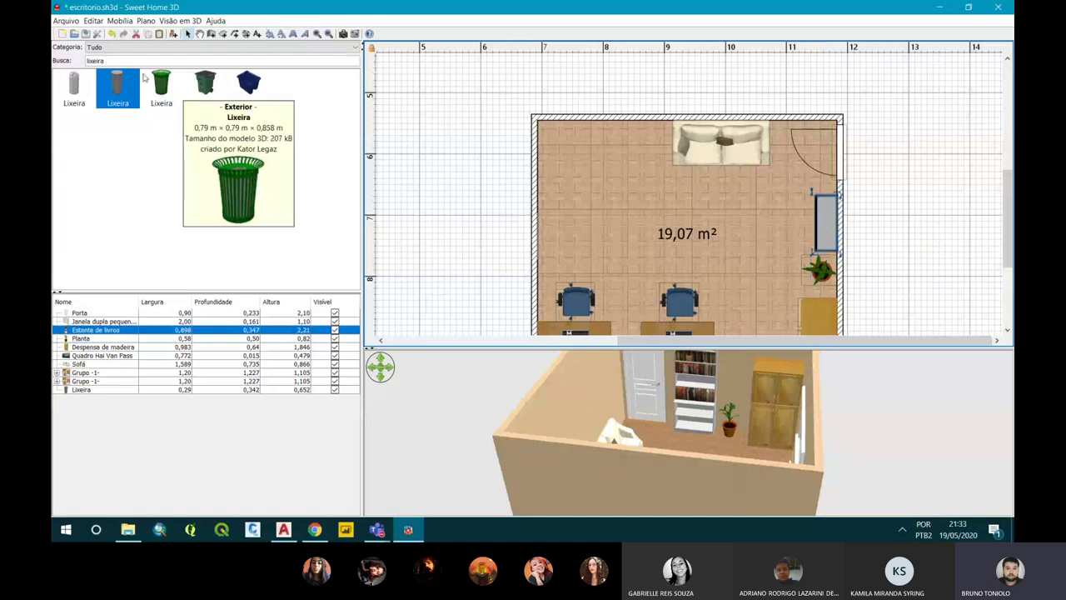
Search the catalog for 'mesa de ce' to list only the centre-table models.
{"action": "left_click", "coordinate": [132, 62]}
{"action": "type", "text": "mesa"}
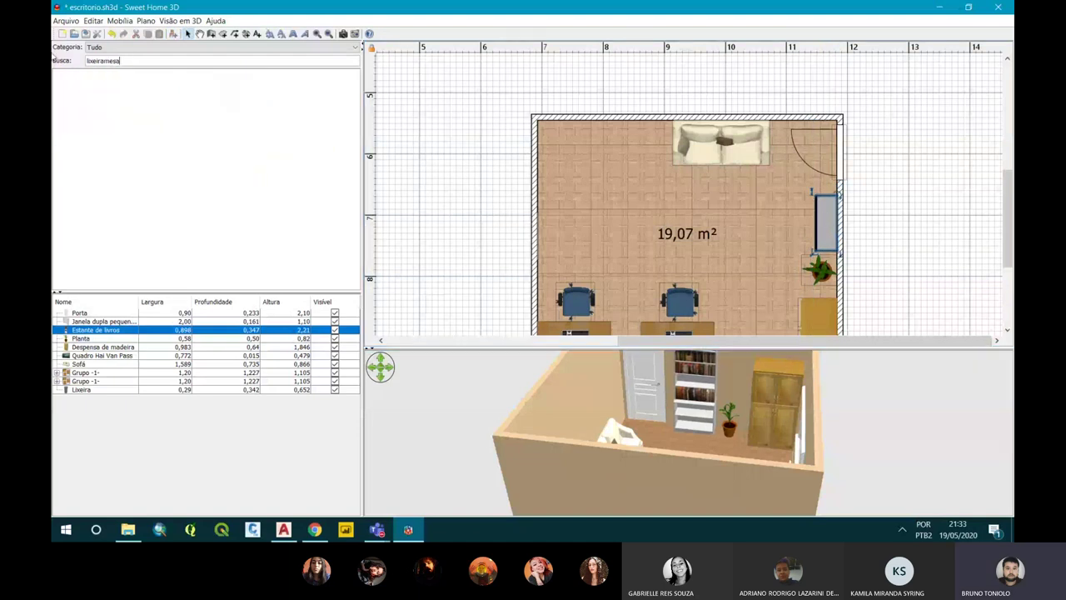
{"action": "key", "text": "BackSpace"}
{"action": "key", "text": "BackSpace"}
{"action": "key", "text": "BackSpace"}
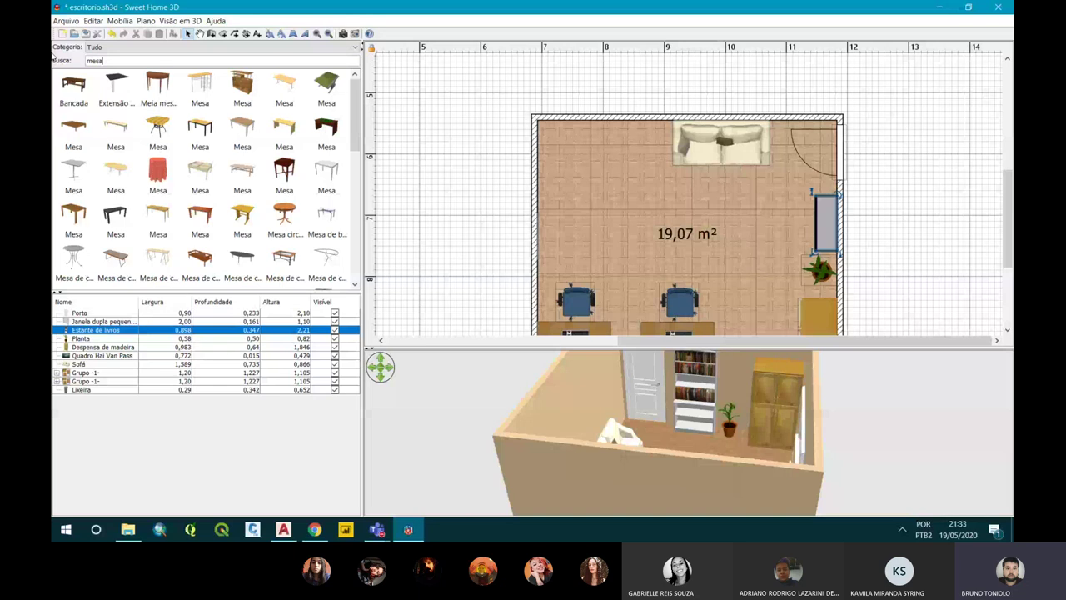
{"action": "scroll", "coordinate": [329, 167], "scroll_direction": "down", "scroll_amount": 5}
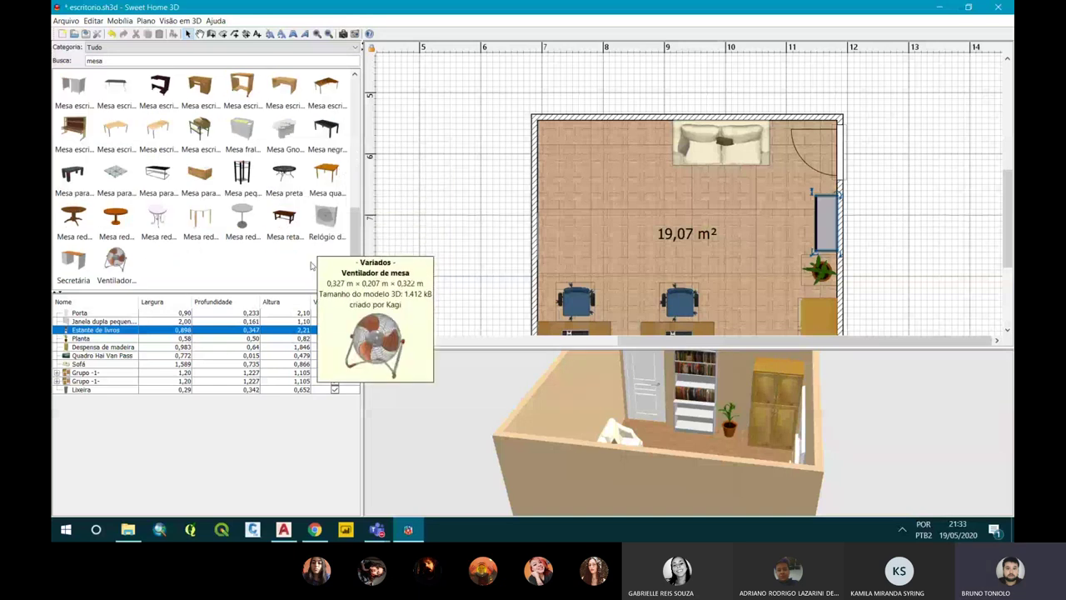
{"action": "scroll", "coordinate": [308, 258], "scroll_direction": "up", "scroll_amount": 3}
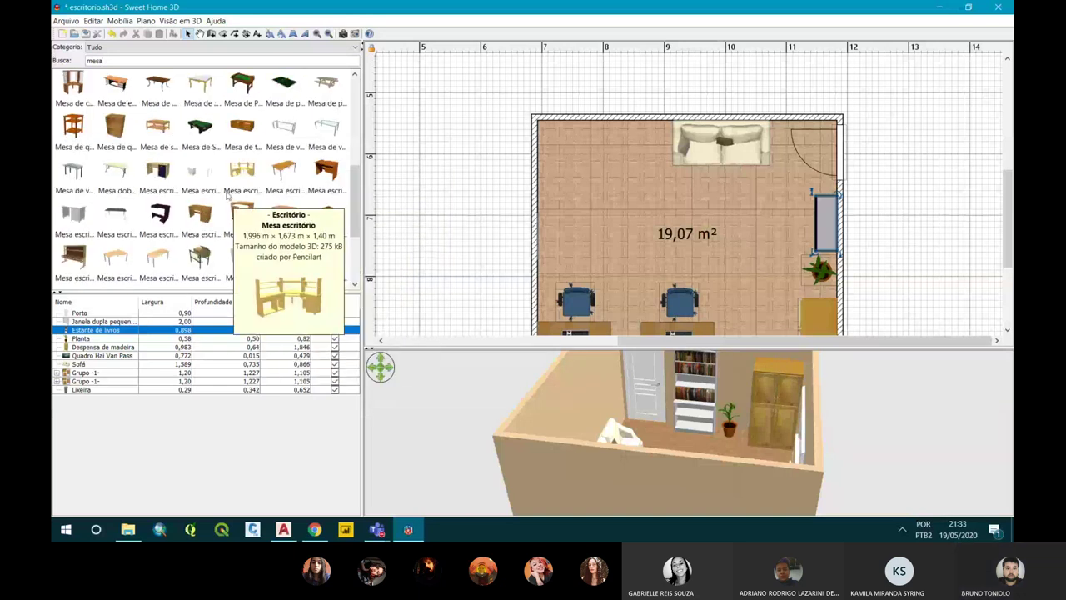
{"action": "scroll", "coordinate": [227, 195], "scroll_direction": "up", "scroll_amount": 5}
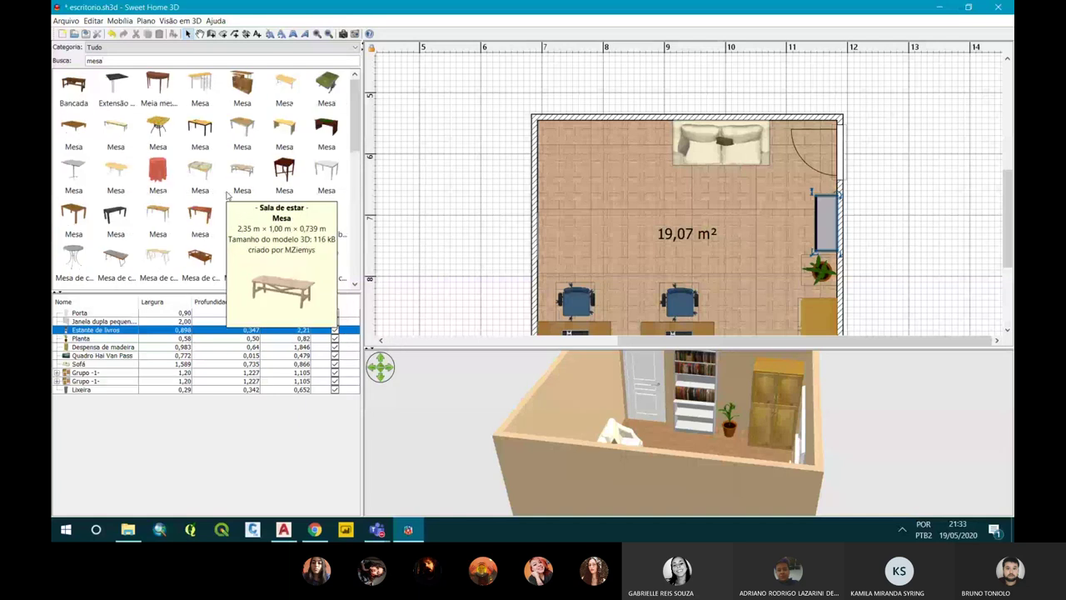
{"action": "scroll", "coordinate": [227, 194], "scroll_direction": "down", "scroll_amount": 5}
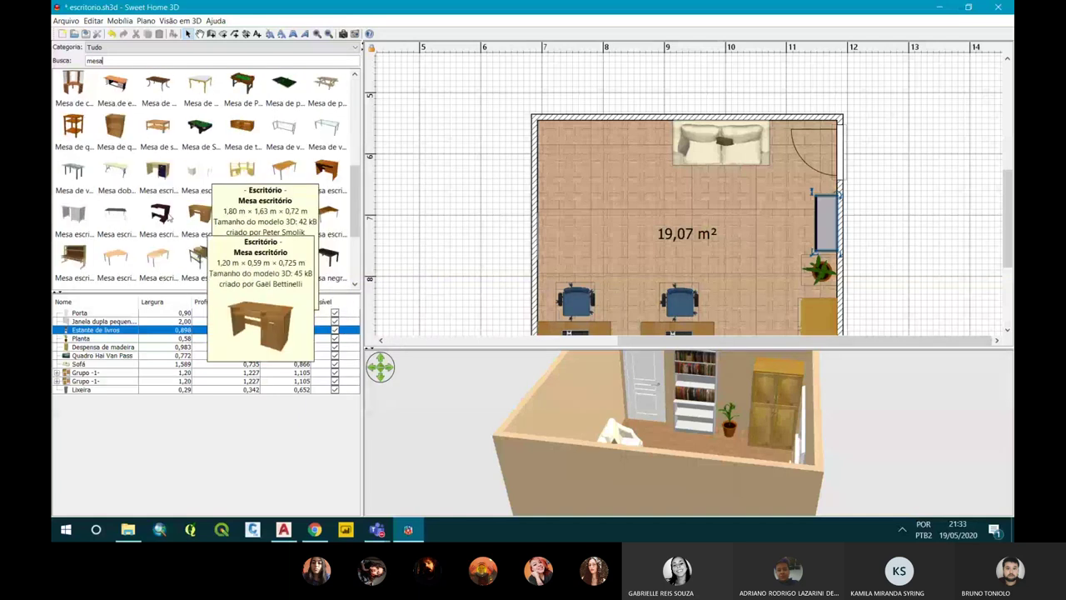
{"action": "scroll", "coordinate": [237, 221], "scroll_direction": "down", "scroll_amount": 3}
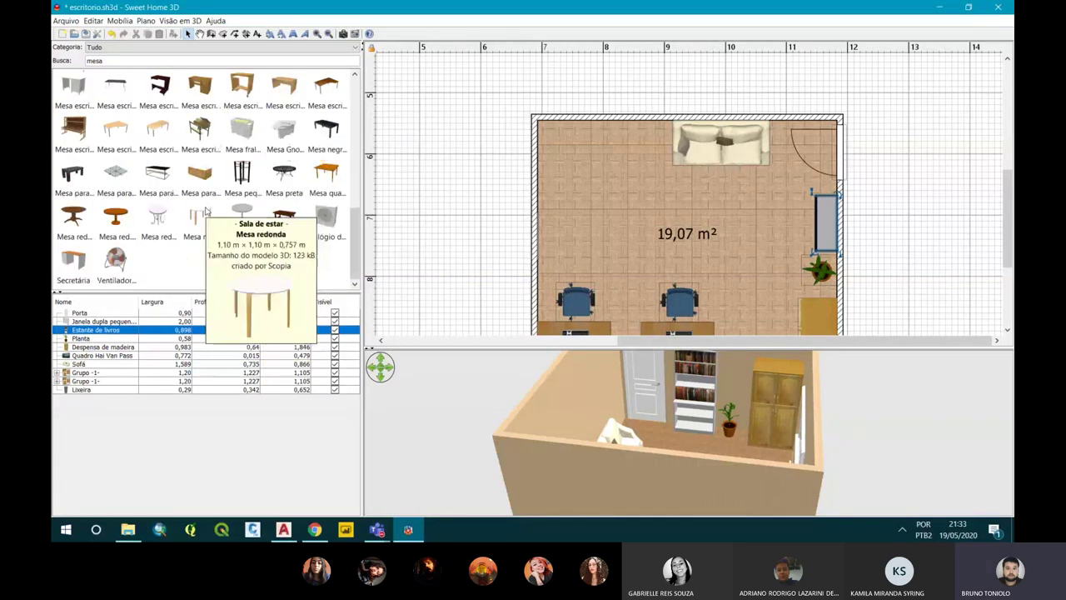
{"action": "left_click", "coordinate": [129, 220]}
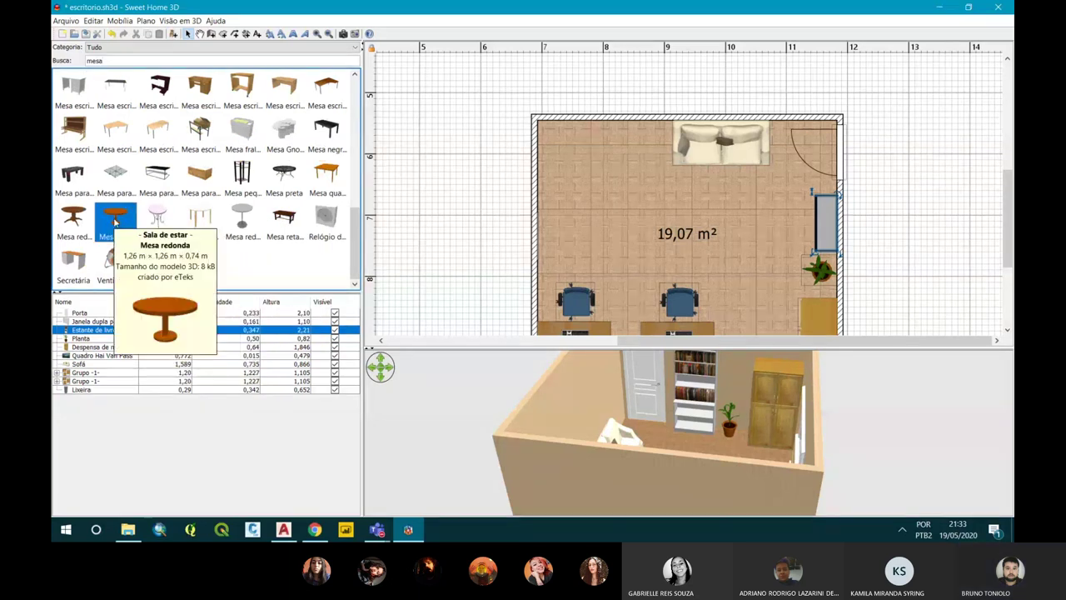
{"action": "left_click", "coordinate": [108, 61]}
{"action": "type", "text": "de ce"}
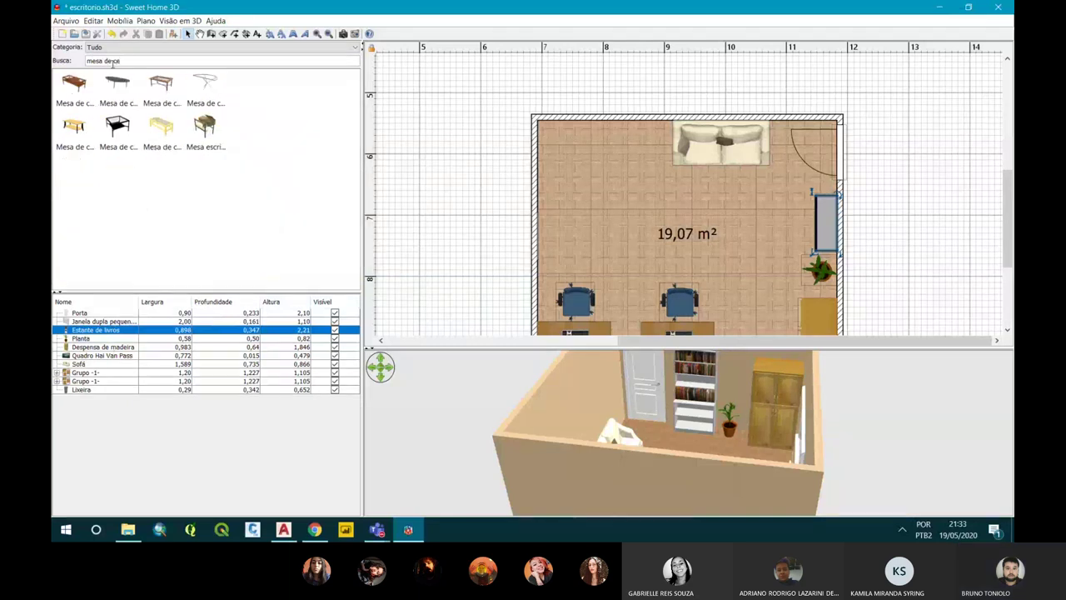
Add the square black 'Mesa de centro quadrada' table against the top wall, right of the shifted-left sofa.
{"action": "left_click", "coordinate": [164, 96]}
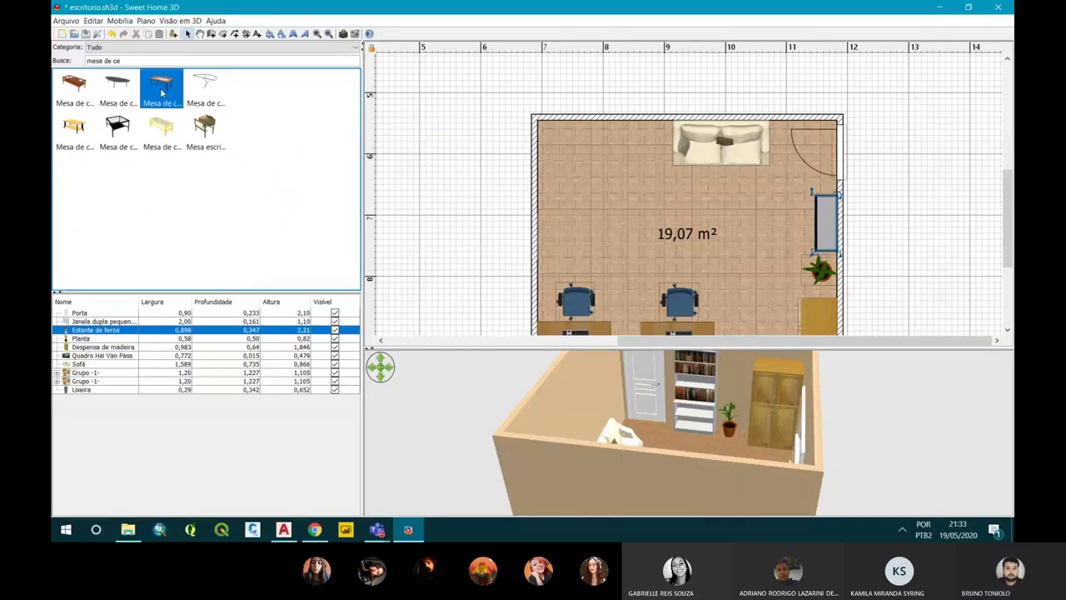
{"action": "left_click", "coordinate": [118, 125]}
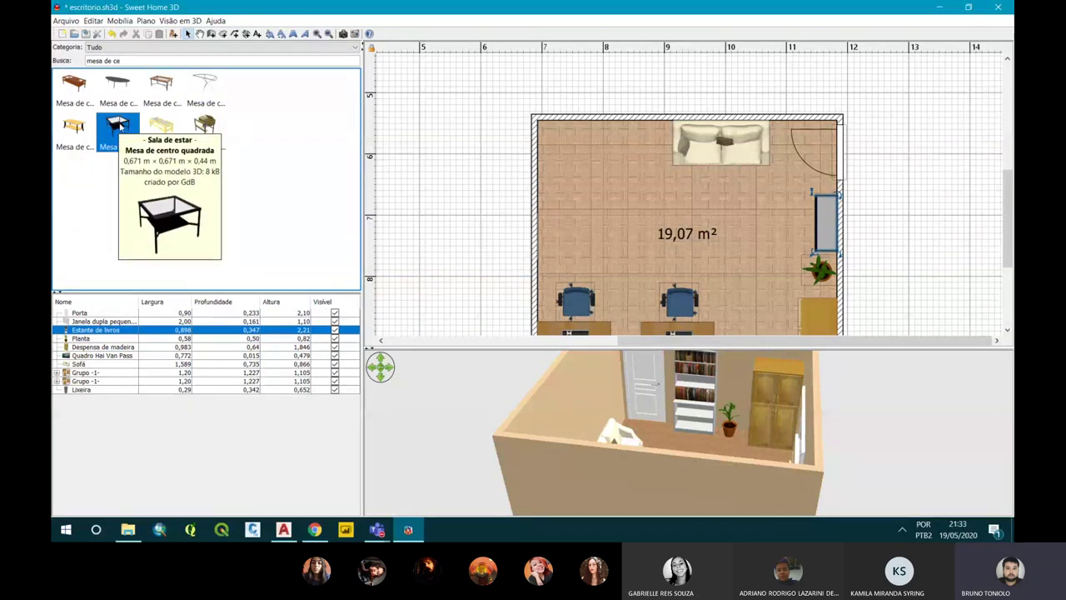
{"action": "mouse_move", "coordinate": [120, 125]}
{"action": "left_mouse_down"}
{"action": "mouse_move", "coordinate": [594, 152]}
{"action": "mouse_move", "coordinate": [615, 120]}
{"action": "left_mouse_up"}
{"action": "left_click_drag", "start_coordinate": [583, 433], "coordinate": [688, 403]}
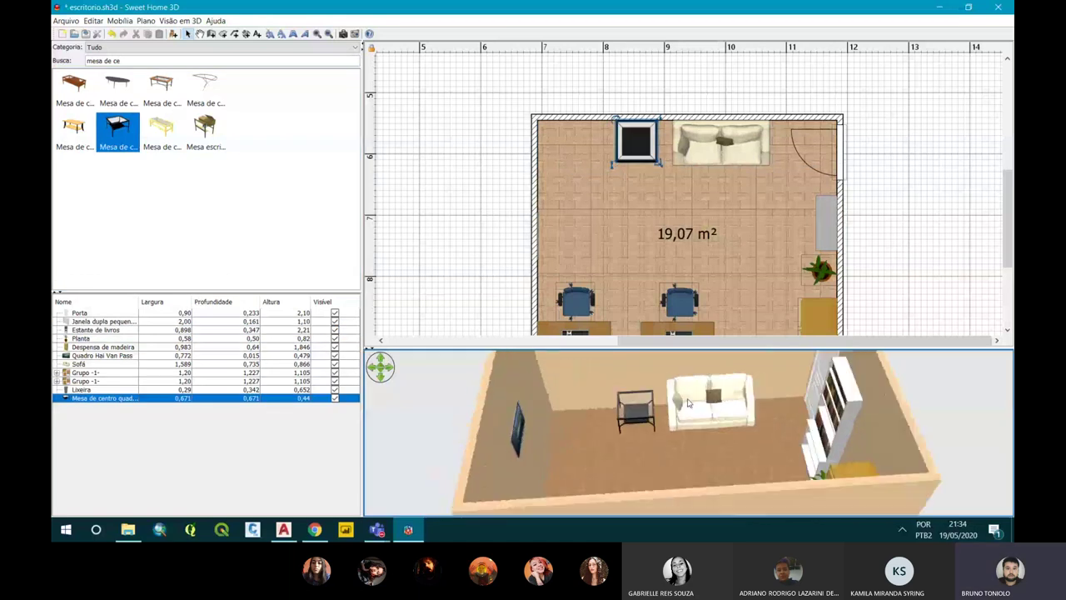
{"action": "left_click_drag", "start_coordinate": [636, 140], "coordinate": [676, 208]}
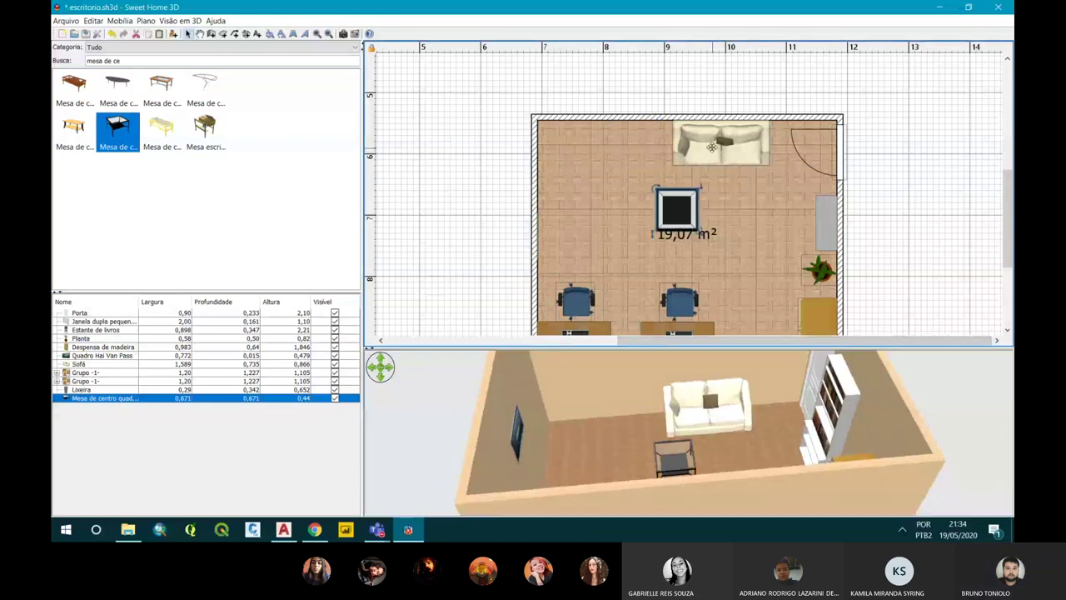
{"action": "left_click", "coordinate": [719, 145]}
{"action": "left_click_drag", "start_coordinate": [713, 145], "coordinate": [657, 143]}
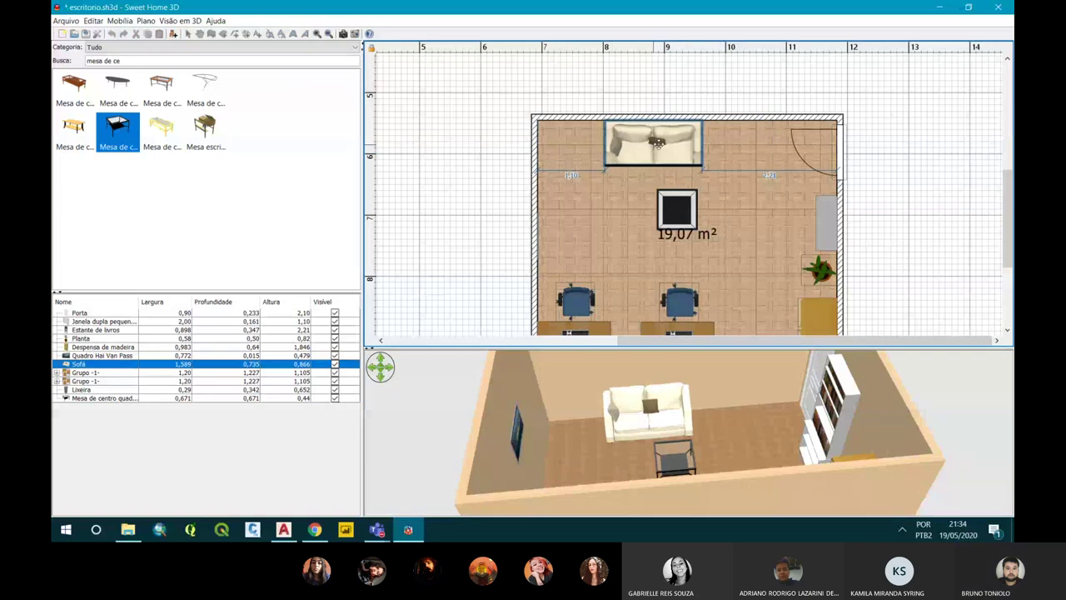
{"action": "left_click_drag", "start_coordinate": [679, 200], "coordinate": [765, 119]}
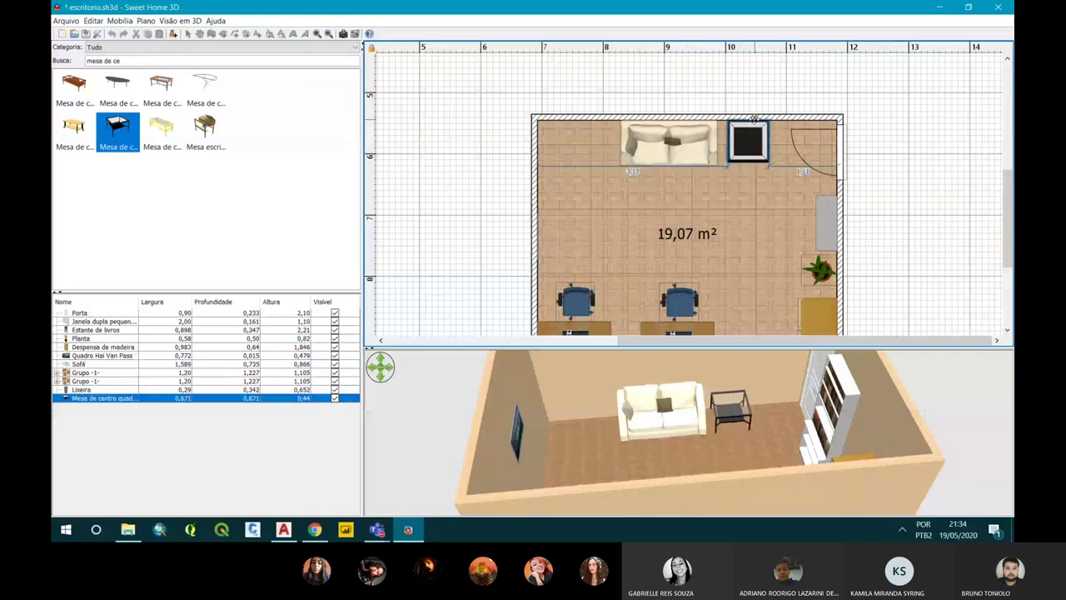
{"action": "left_click_drag", "start_coordinate": [754, 119], "coordinate": [759, 119]}
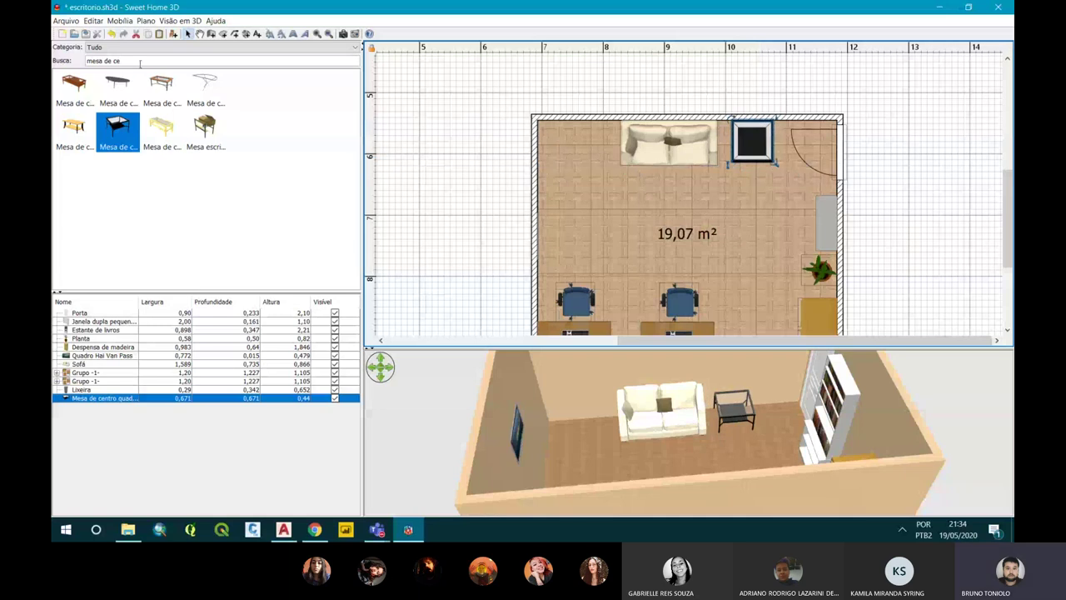
Search 'revista' and drop the Revistas magazine stack onto the coffee table.
{"action": "type", "text": "rev"}
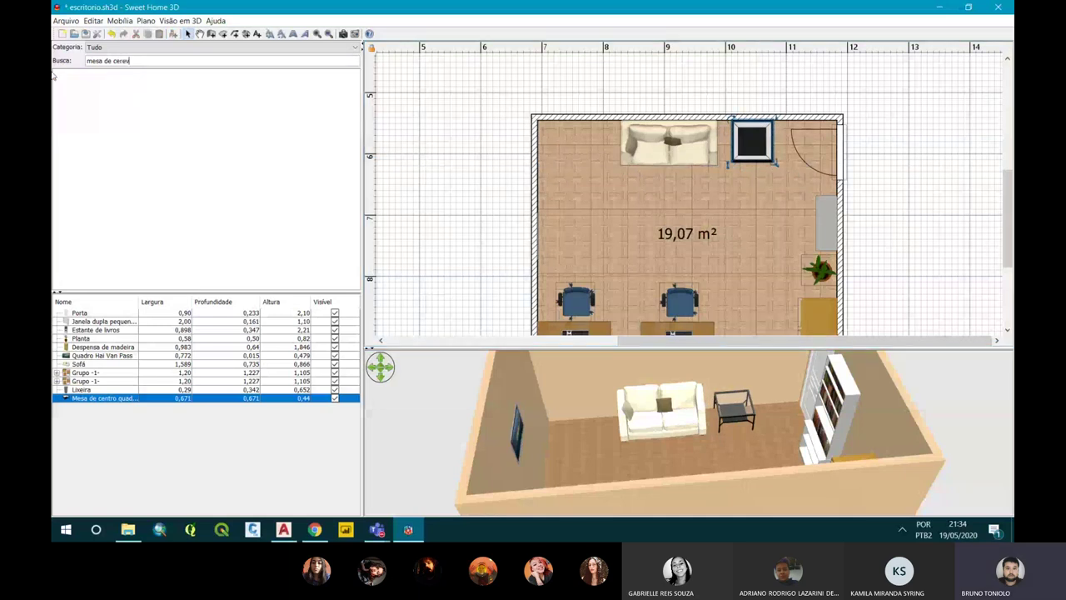
{"action": "key", "text": "ctrl+a"}
{"action": "type", "text": "re"}
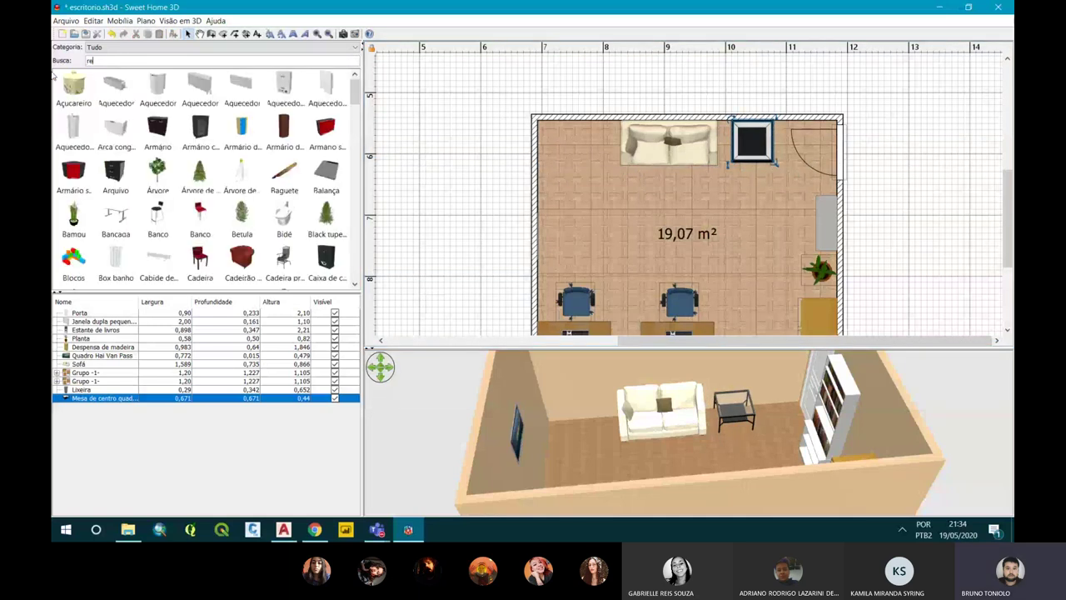
{"action": "type", "text": "vista"}
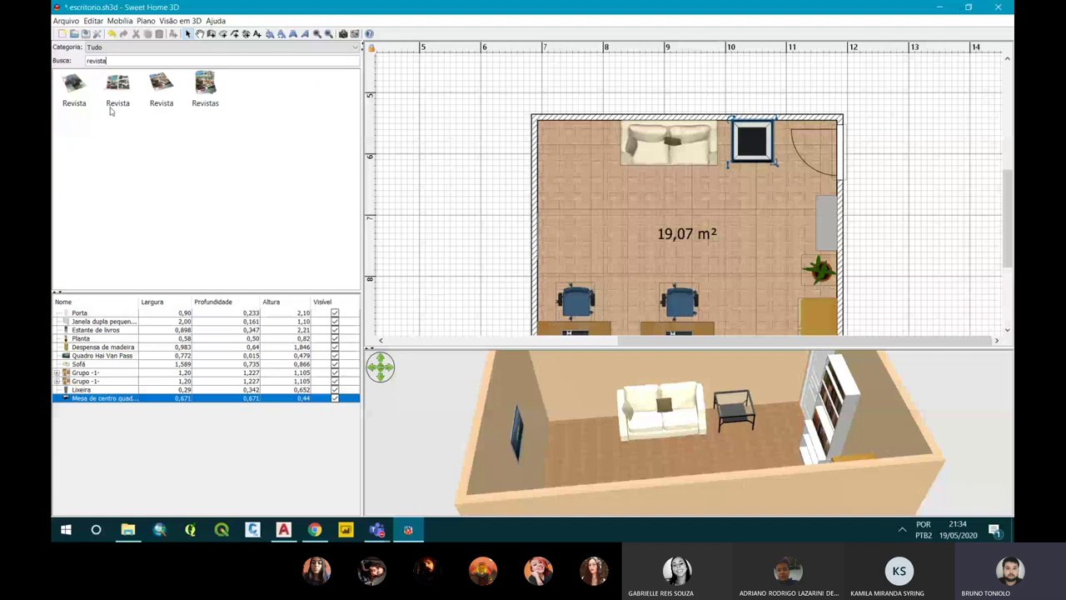
{"action": "left_click", "coordinate": [110, 110]}
{"action": "left_click_drag", "start_coordinate": [205, 86], "coordinate": [743, 132]}
{"action": "mouse_move", "coordinate": [737, 404]}
{"action": "left_mouse_down"}
{"action": "mouse_move", "coordinate": [748, 406]}
{"action": "mouse_move", "coordinate": [610, 463]}
{"action": "mouse_move", "coordinate": [500, 467]}
{"action": "left_mouse_up"}
Start a new catalog search for a telephone, typed as 'telfone'.
{"action": "left_click", "coordinate": [108, 60]}
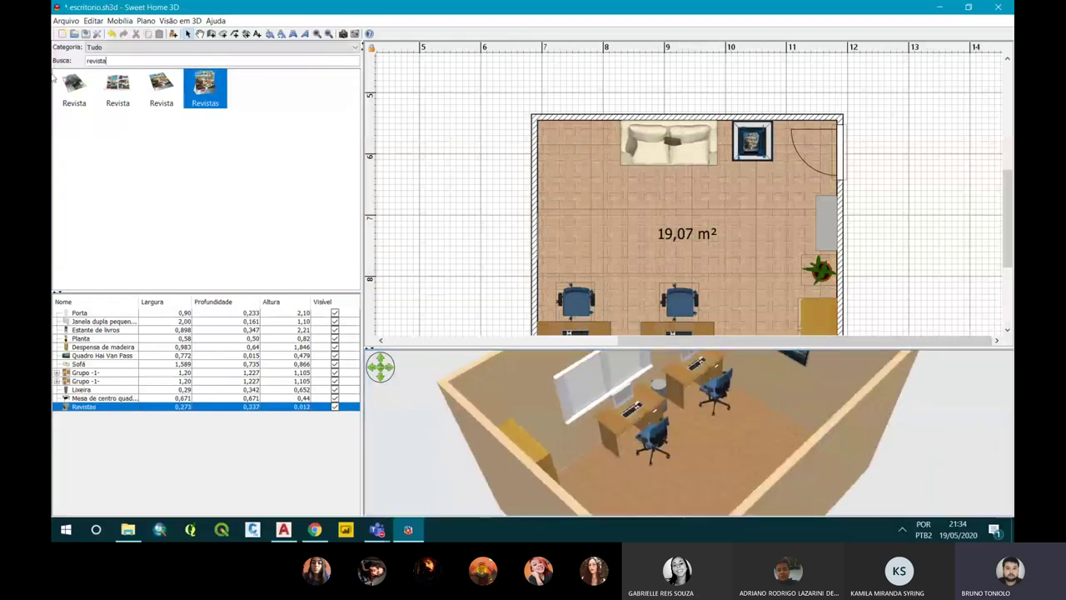
{"action": "key", "text": "BackSpace"}
{"action": "type", "text": "t"}
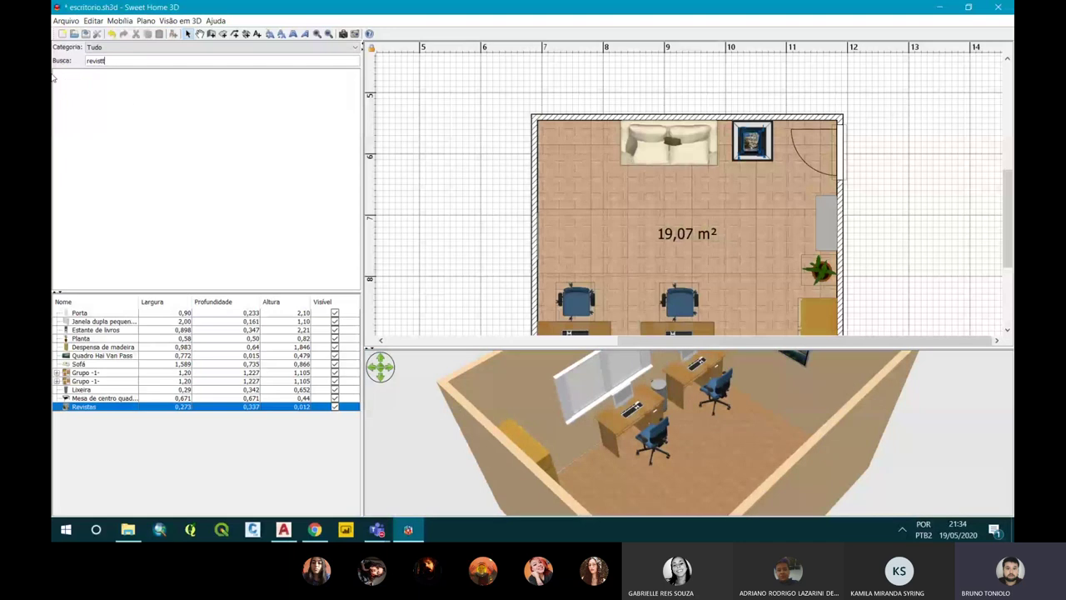
{"action": "key", "text": "ctrl+a"}
{"action": "type", "text": "telfone"}
{"action": "key", "text": "ctrl+a"}
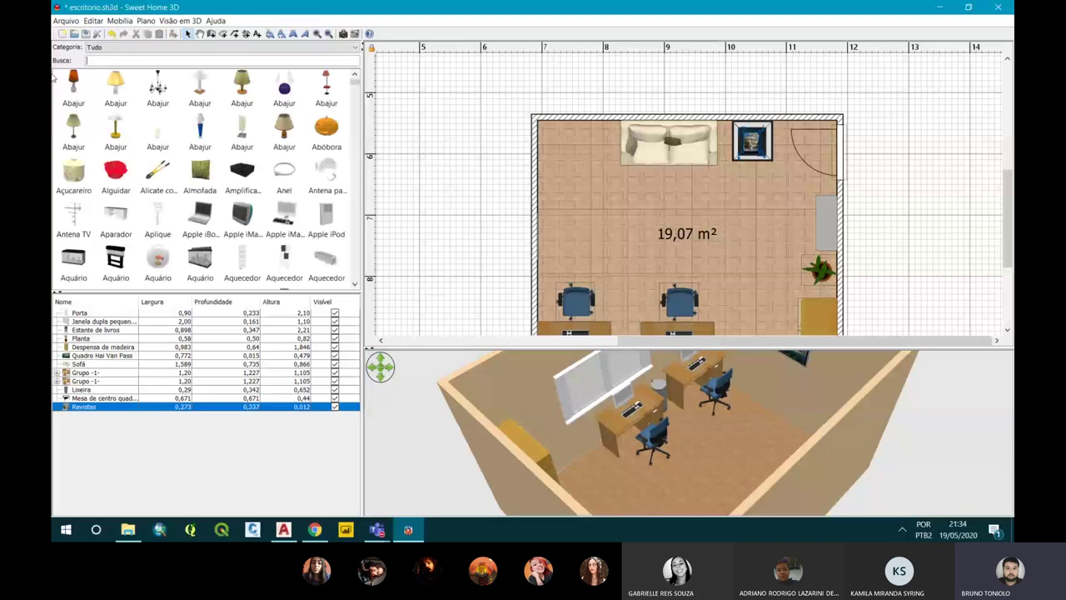
Place a second Telefone from the catalog on the right-hand desk.
{"action": "type", "text": "telefone"}
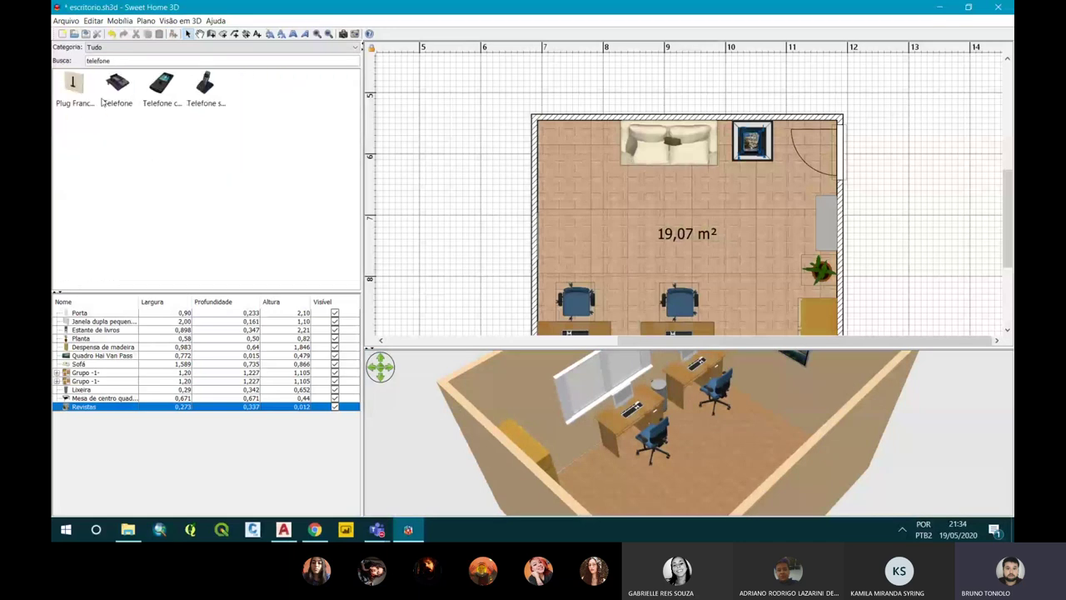
{"action": "left_click_drag", "start_coordinate": [102, 101], "coordinate": [483, 221]}
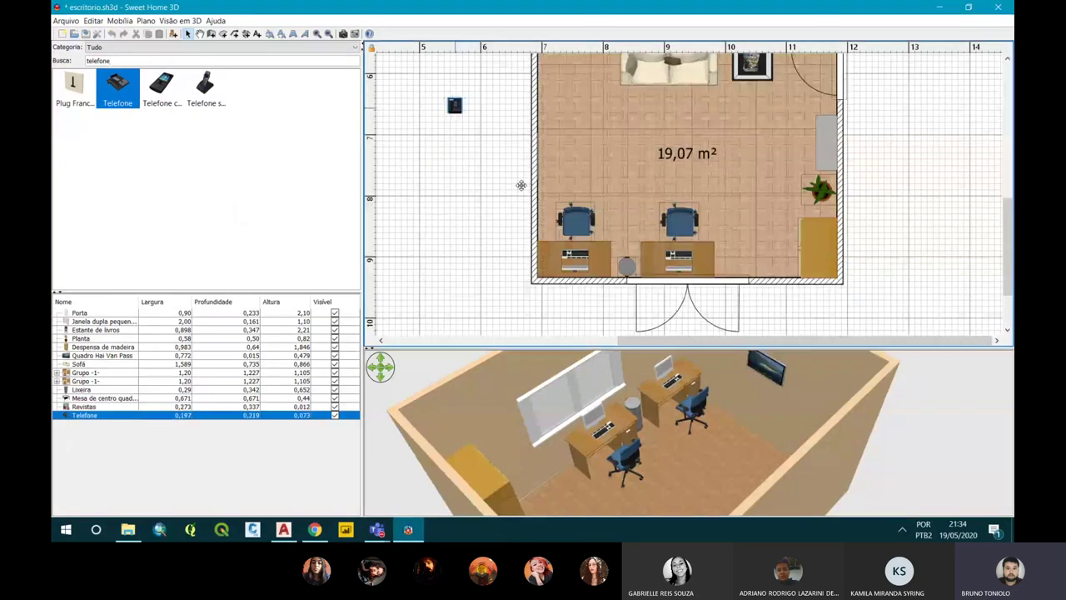
{"action": "mouse_move", "coordinate": [483, 220]}
{"action": "left_mouse_down"}
{"action": "mouse_move", "coordinate": [602, 266]}
{"action": "mouse_move", "coordinate": [606, 291]}
{"action": "mouse_move", "coordinate": [621, 296]}
{"action": "left_mouse_up"}
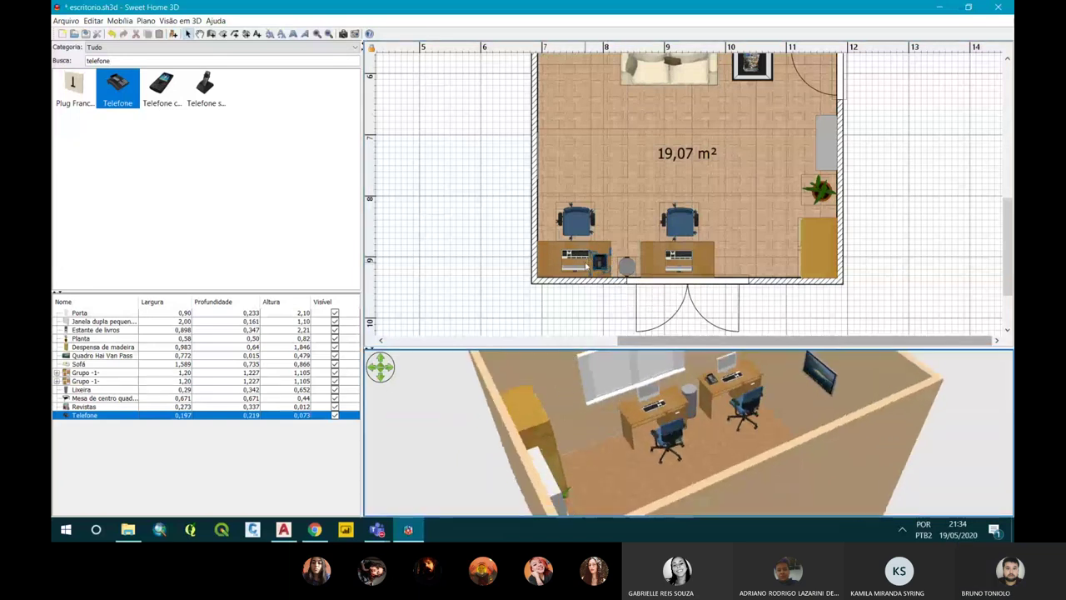
{"action": "mouse_move", "coordinate": [587, 266]}
{"action": "left_mouse_down"}
{"action": "mouse_move", "coordinate": [548, 261]}
{"action": "mouse_move", "coordinate": [560, 275]}
{"action": "mouse_move", "coordinate": [704, 263]}
{"action": "left_mouse_up"}
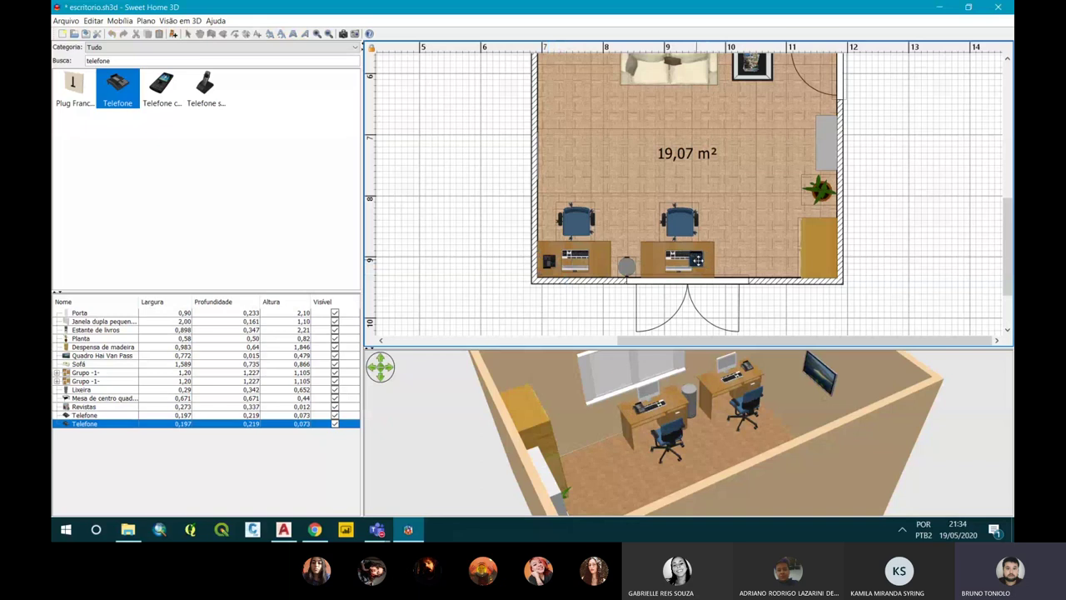
{"action": "left_click", "coordinate": [744, 210]}
{"action": "mouse_move", "coordinate": [716, 381]}
{"action": "left_mouse_down"}
{"action": "mouse_move", "coordinate": [663, 383]}
{"action": "mouse_move", "coordinate": [770, 428]}
{"action": "mouse_move", "coordinate": [797, 409]}
{"action": "left_mouse_up"}
Zoom and orbit the 3D view to look at the desks from another angle.
{"action": "scroll", "coordinate": [803, 213], "scroll_direction": "up", "scroll_amount": 2}
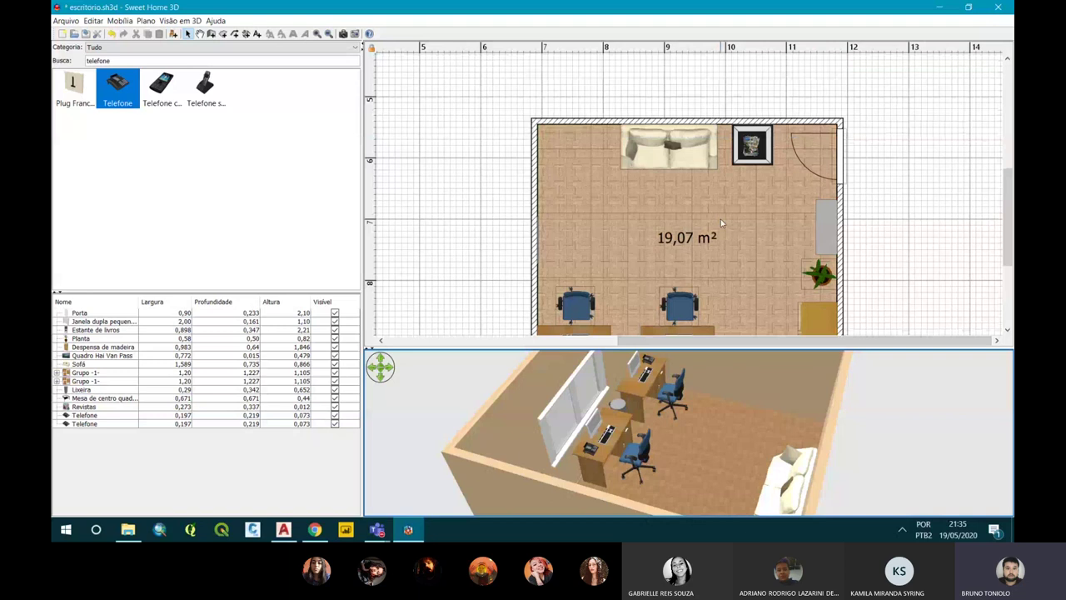
{"action": "scroll", "coordinate": [721, 219], "scroll_direction": "down", "scroll_amount": 2}
{"action": "mouse_move", "coordinate": [713, 415]}
{"action": "left_mouse_down"}
{"action": "mouse_move", "coordinate": [571, 389]}
{"action": "mouse_move", "coordinate": [656, 416]}
{"action": "mouse_move", "coordinate": [569, 407]}
{"action": "mouse_move", "coordinate": [1004, 226]}
{"action": "left_mouse_up"}
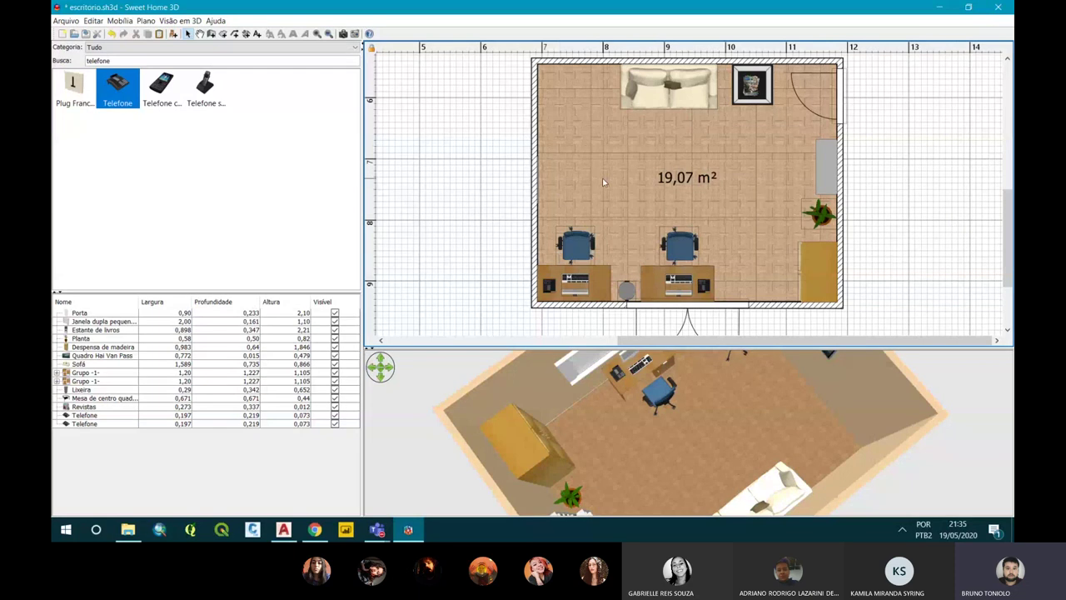
Clear the telefone catalog search and switch to Chrome.
{"action": "double_click", "coordinate": [98, 60]}
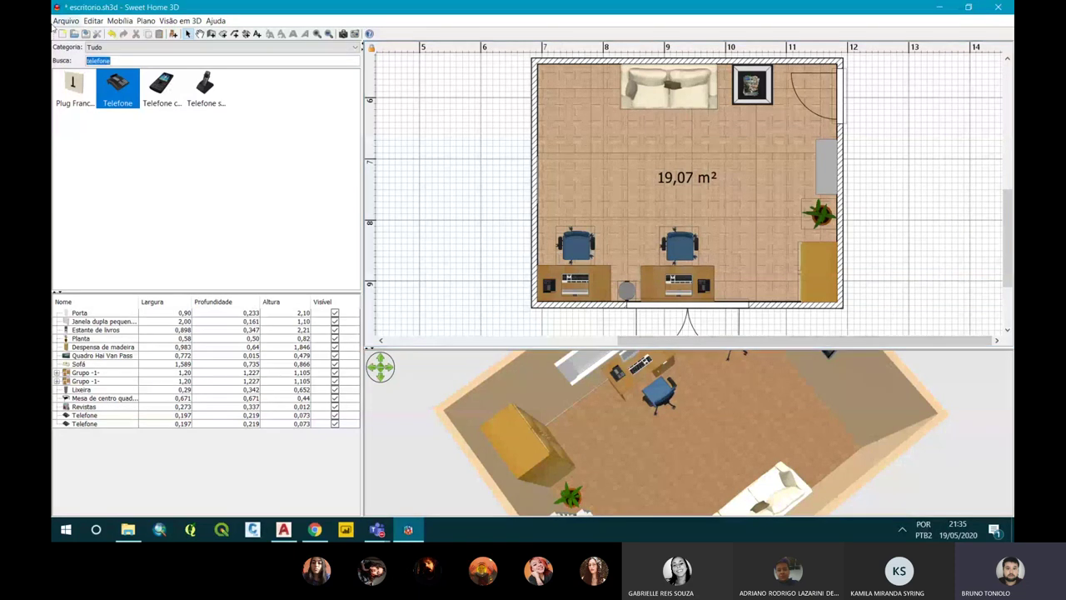
{"action": "key", "text": "BackSpace"}
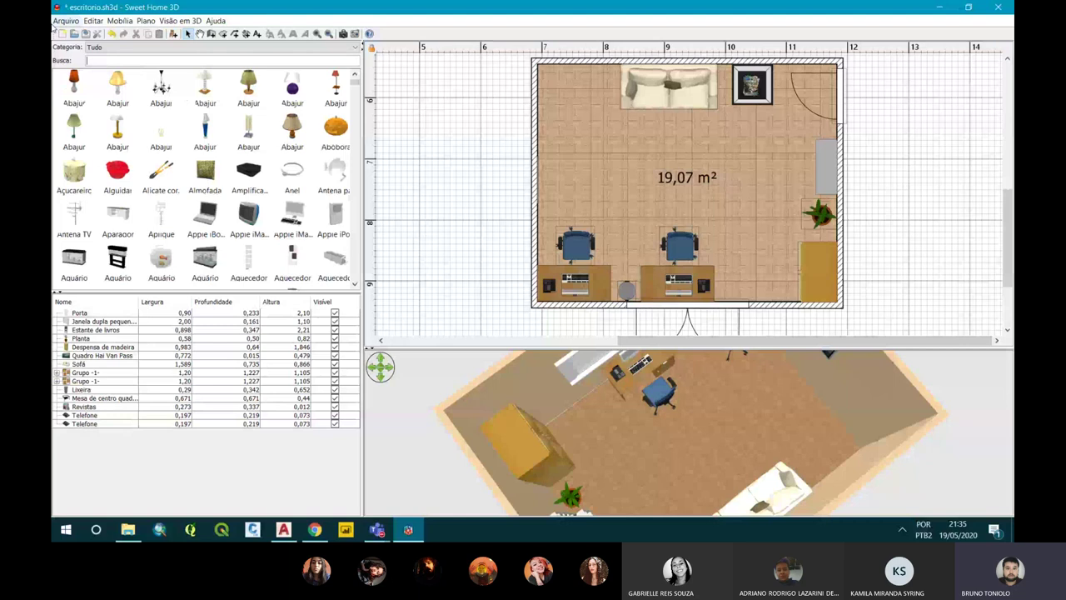
{"action": "left_click", "coordinate": [315, 530]}
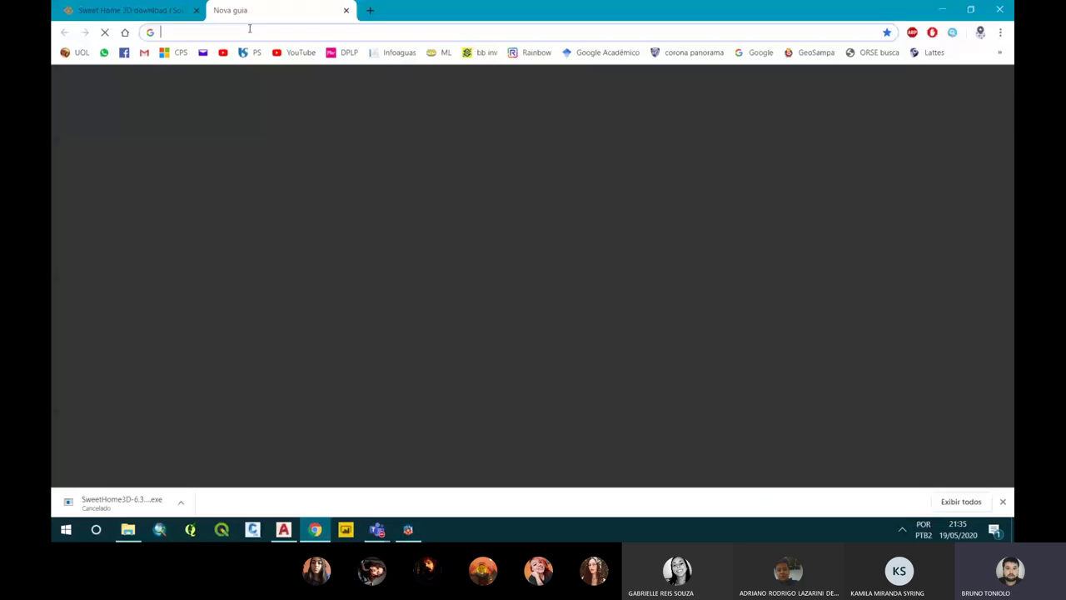
Google "armazem 3d" and open the 3D Warehouse result.
{"action": "type", "text": "armazem["}
{"action": "key", "text": "BackSpace"}
{"action": "type", "text": "3d"}
{"action": "key", "text": "Return"}
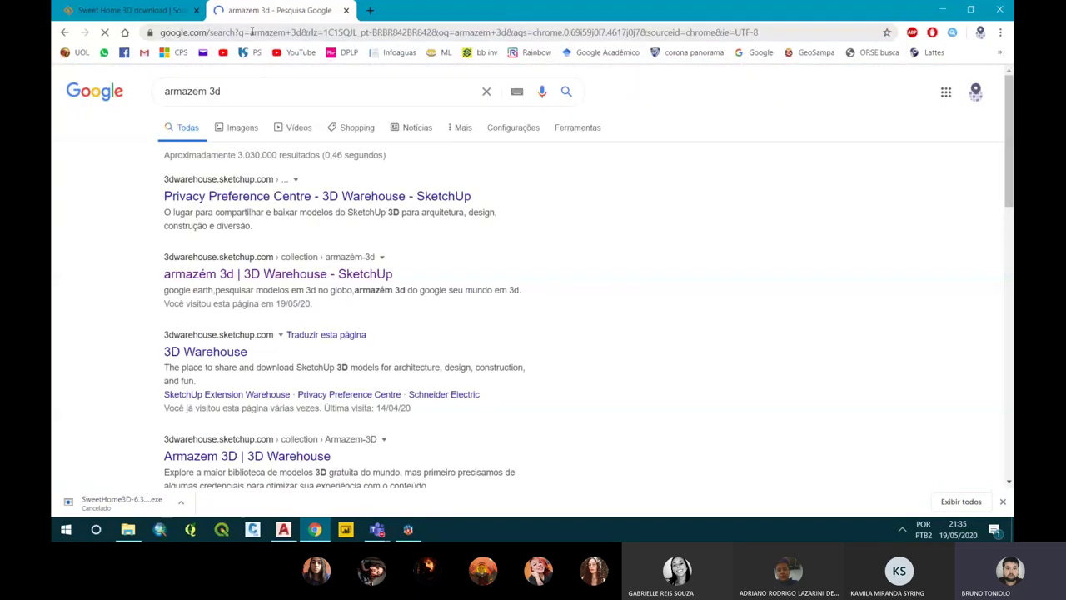
{"action": "left_click", "coordinate": [222, 265]}
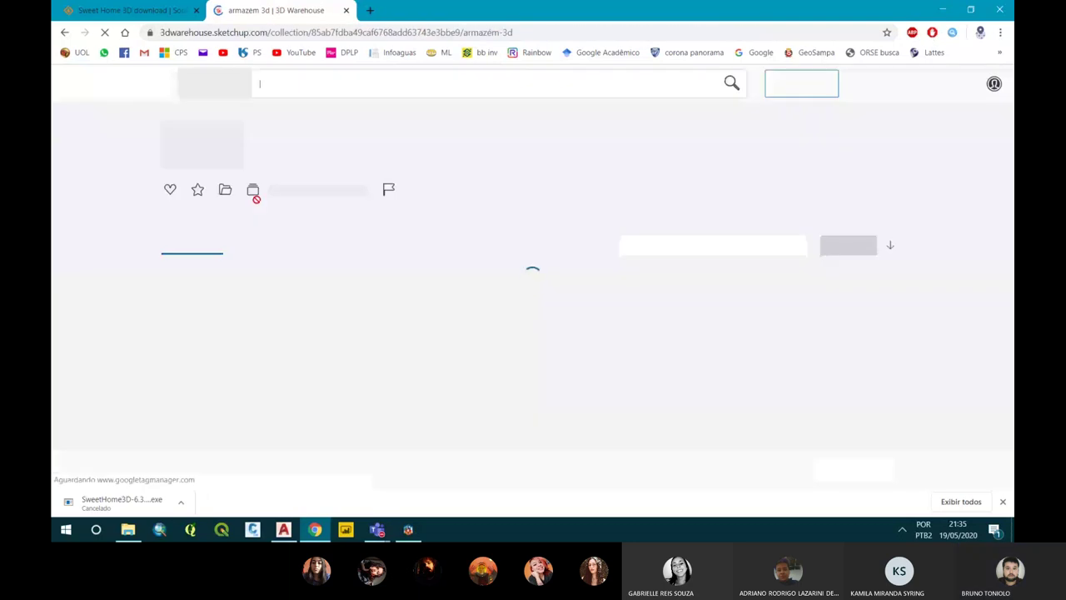
Search 3D Warehouse for plotter models.
{"action": "left_click", "coordinate": [994, 84]}
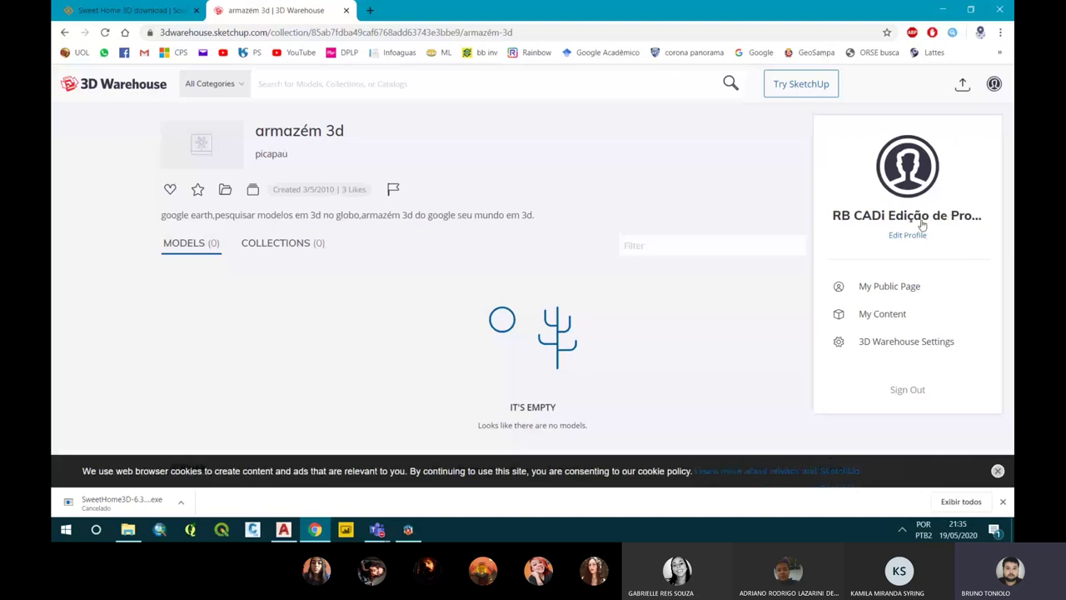
{"action": "left_click", "coordinate": [301, 90]}
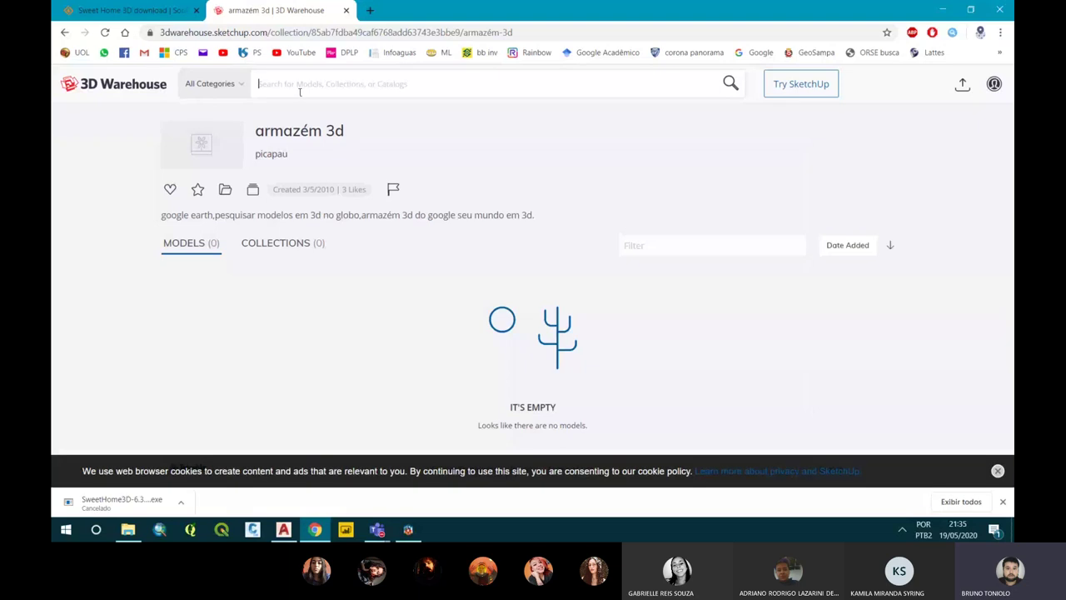
{"action": "type", "text": "plotter"}
{"action": "key", "text": "Return"}
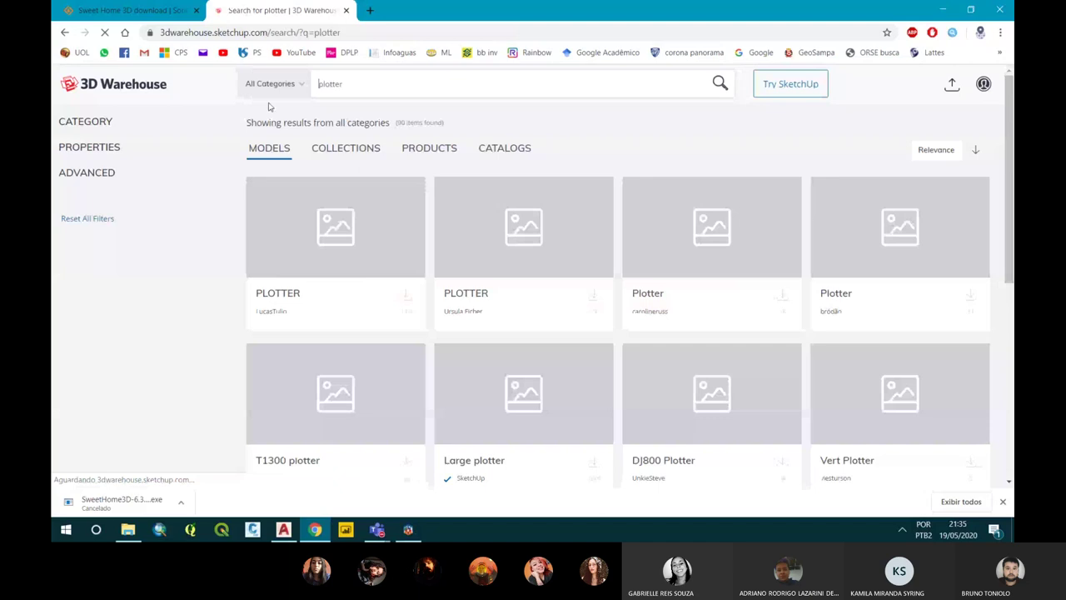
Download Large Plotter - Detailed as a Collada file and return to the results.
{"action": "scroll", "coordinate": [489, 192], "scroll_direction": "down", "scroll_amount": 2}
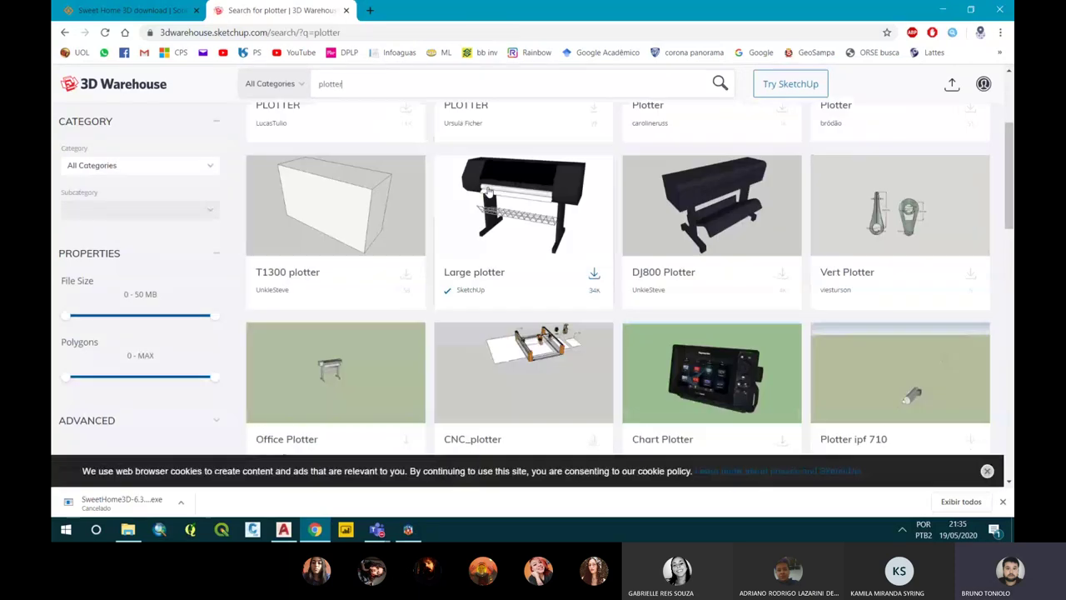
{"action": "scroll", "coordinate": [490, 192], "scroll_direction": "up", "scroll_amount": 1}
{"action": "scroll", "coordinate": [490, 191], "scroll_direction": "down", "scroll_amount": 2}
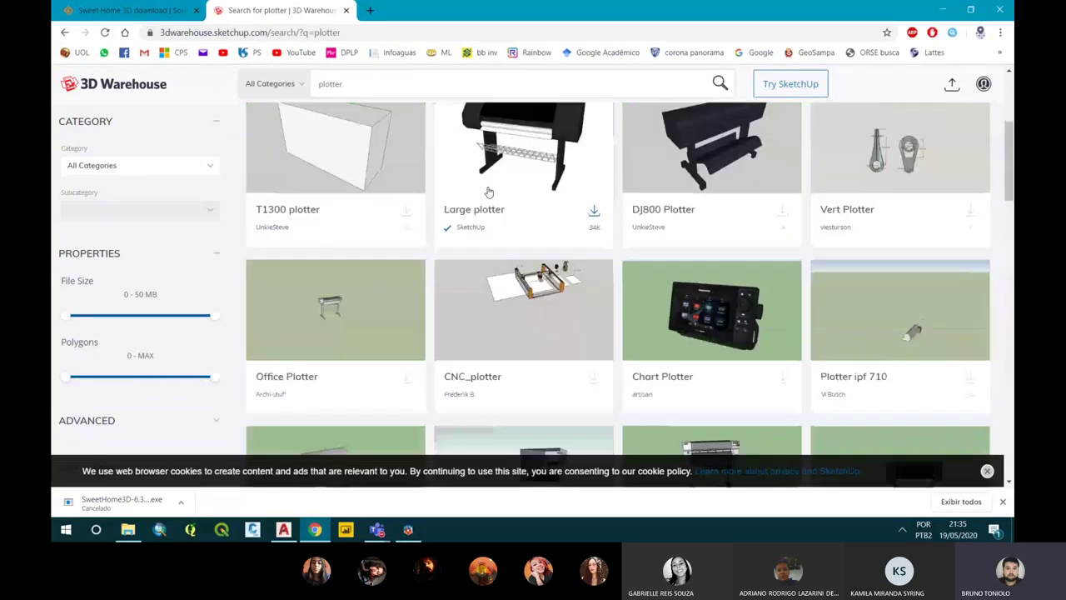
{"action": "scroll", "coordinate": [490, 192], "scroll_direction": "down", "scroll_amount": 2}
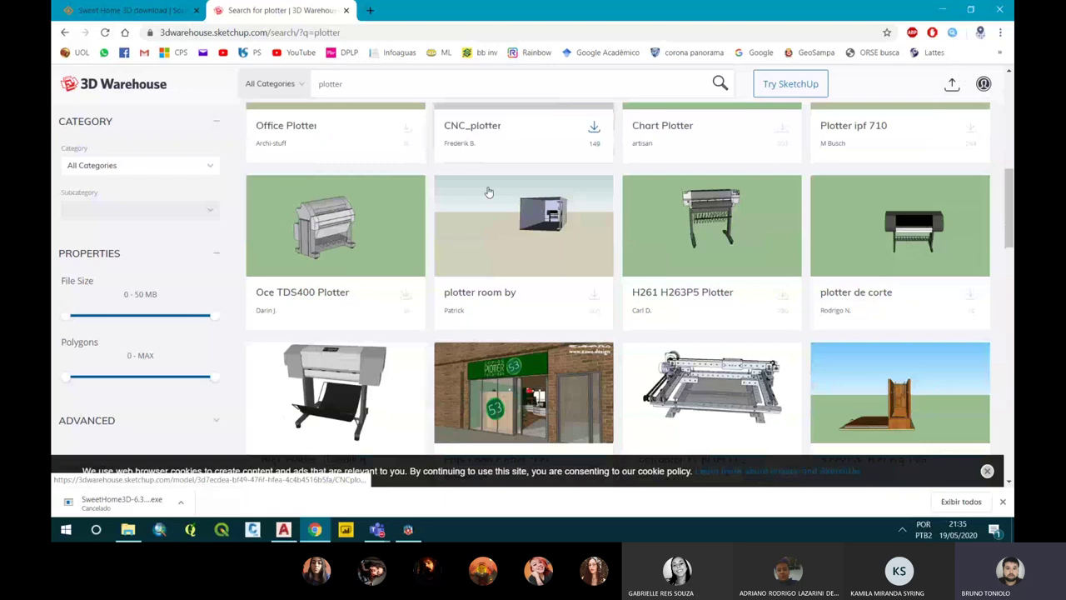
{"action": "scroll", "coordinate": [490, 191], "scroll_direction": "down", "scroll_amount": 1}
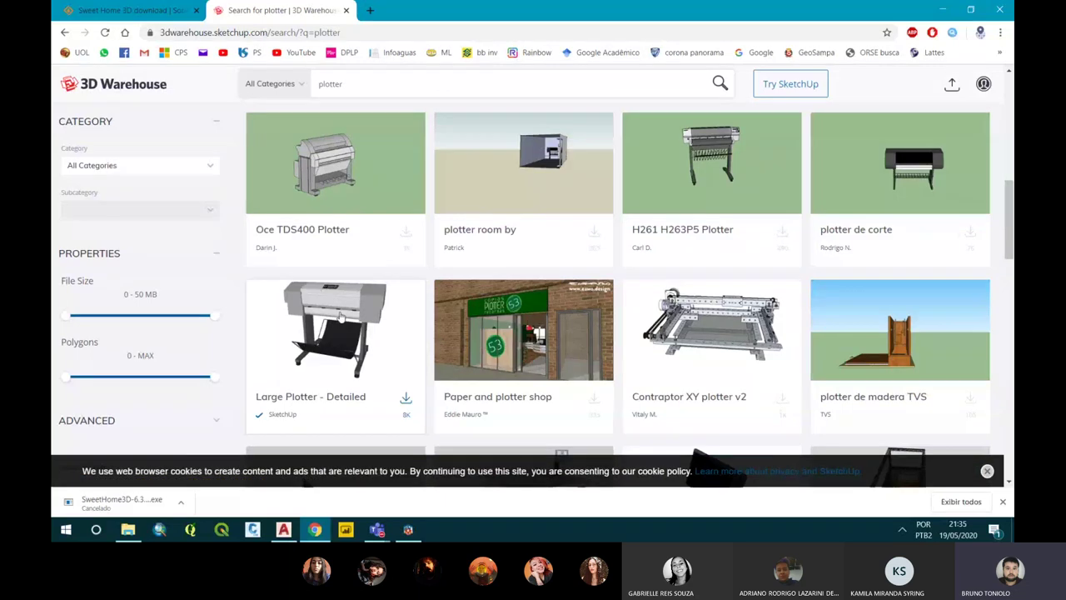
{"action": "left_click", "coordinate": [341, 316]}
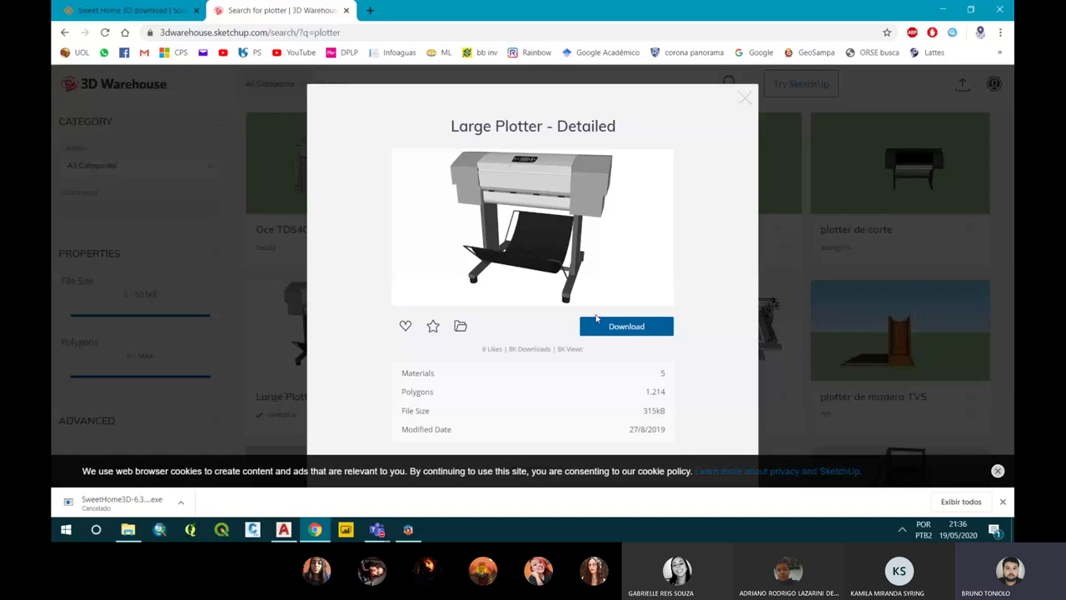
{"action": "left_click", "coordinate": [603, 328]}
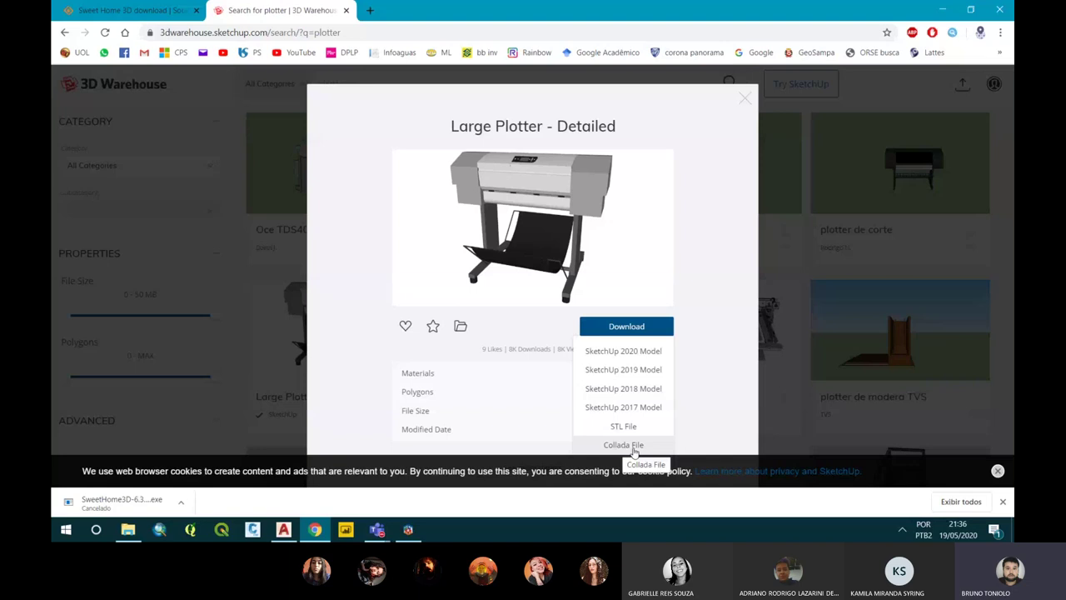
{"action": "left_click", "coordinate": [627, 450]}
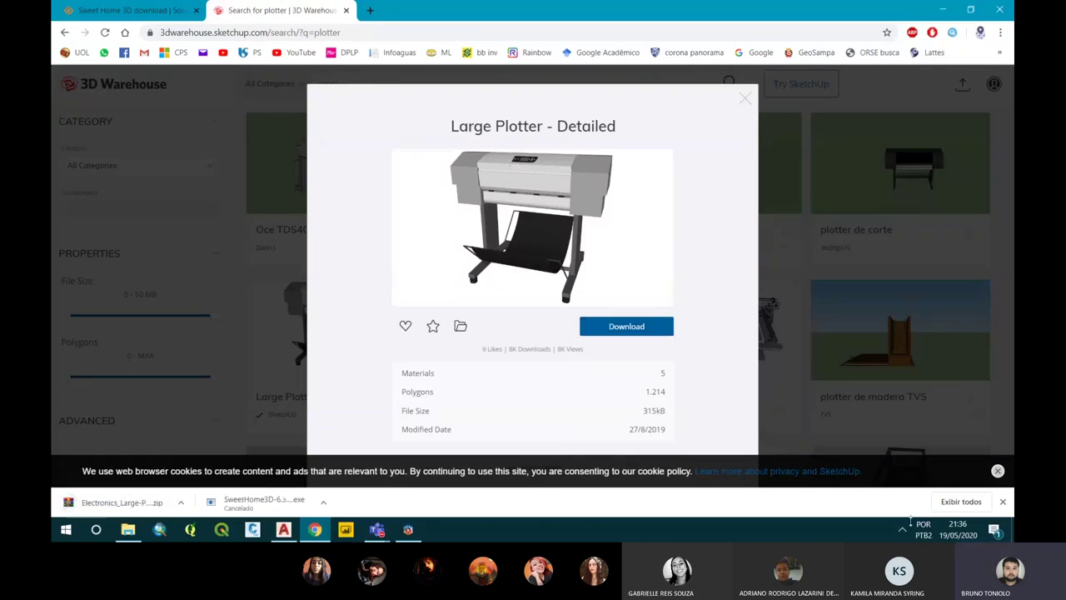
{"action": "left_click", "coordinate": [1002, 500]}
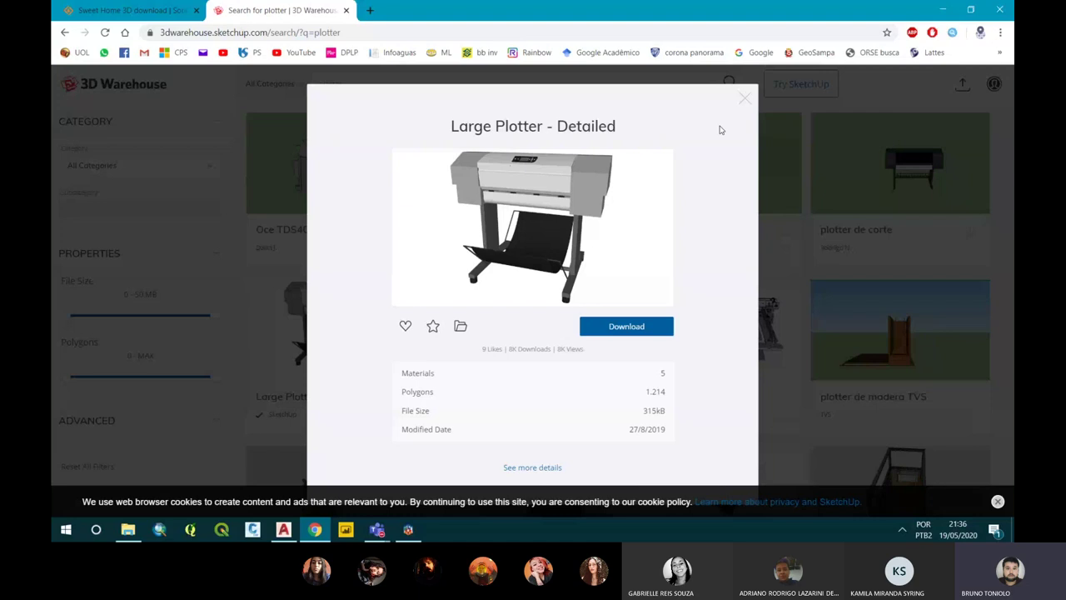
{"action": "left_click", "coordinate": [744, 101]}
Search 3D Warehouse for prancheta and open the wooden-legged drafting table.
{"action": "key", "text": "ctrl+a"}
{"action": "type", "text": "pr"}
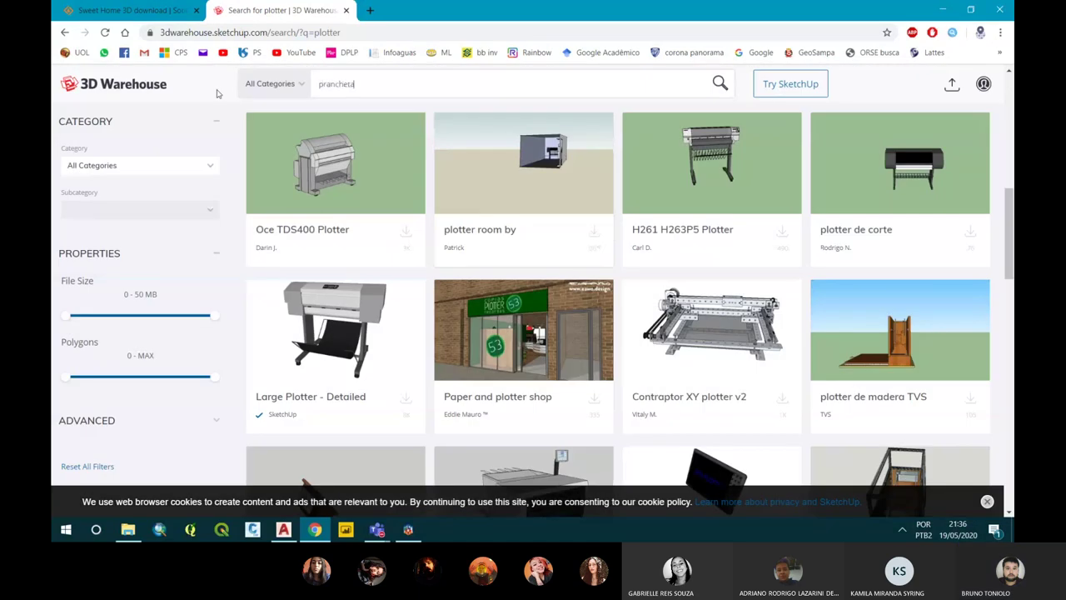
{"action": "type", "text": "a"}
{"action": "key", "text": "Return"}
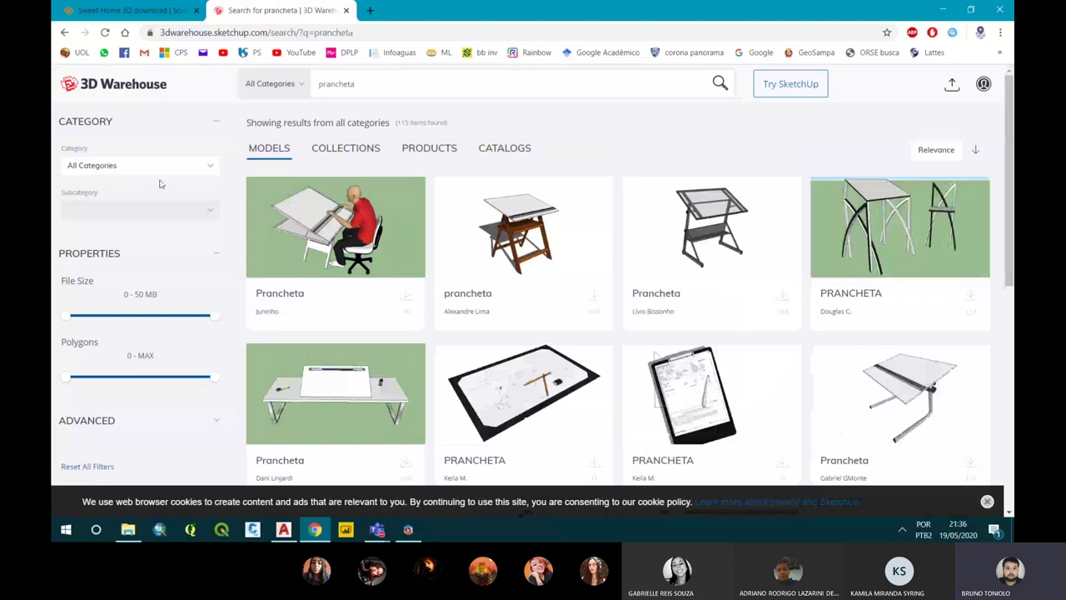
{"action": "scroll", "coordinate": [371, 219], "scroll_direction": "down", "scroll_amount": 1}
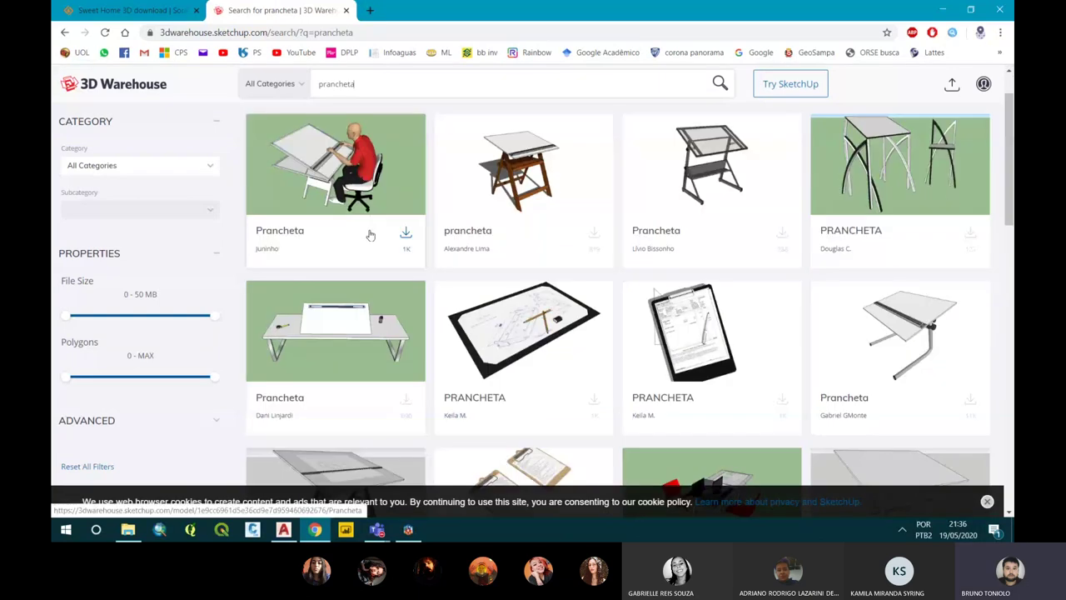
{"action": "scroll", "coordinate": [375, 233], "scroll_direction": "down", "scroll_amount": 2}
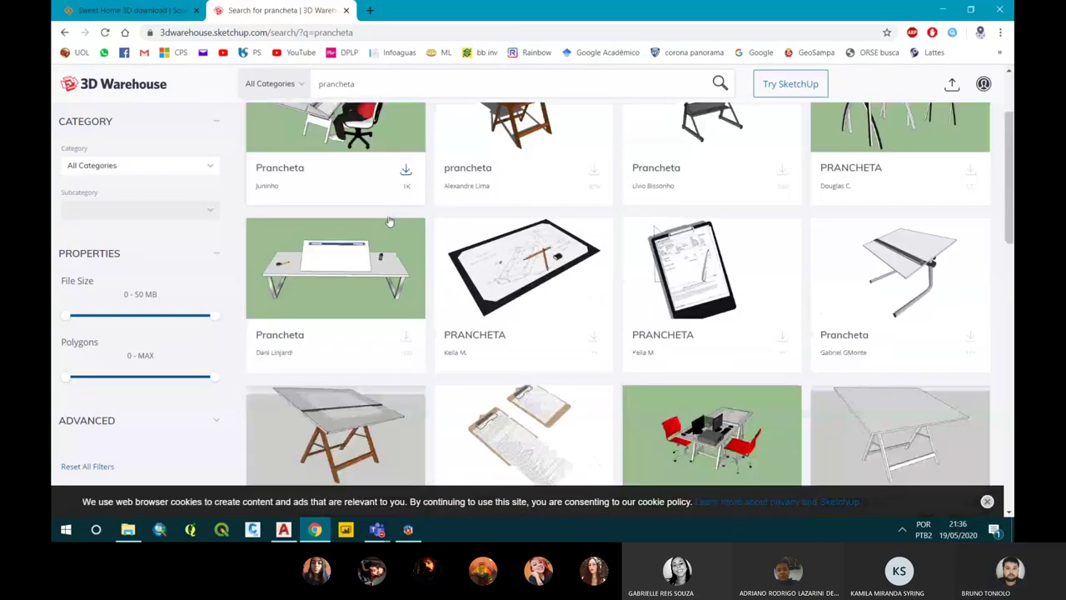
{"action": "scroll", "coordinate": [383, 225], "scroll_direction": "down", "scroll_amount": 2}
{"action": "mouse_move", "coordinate": [335, 433]}
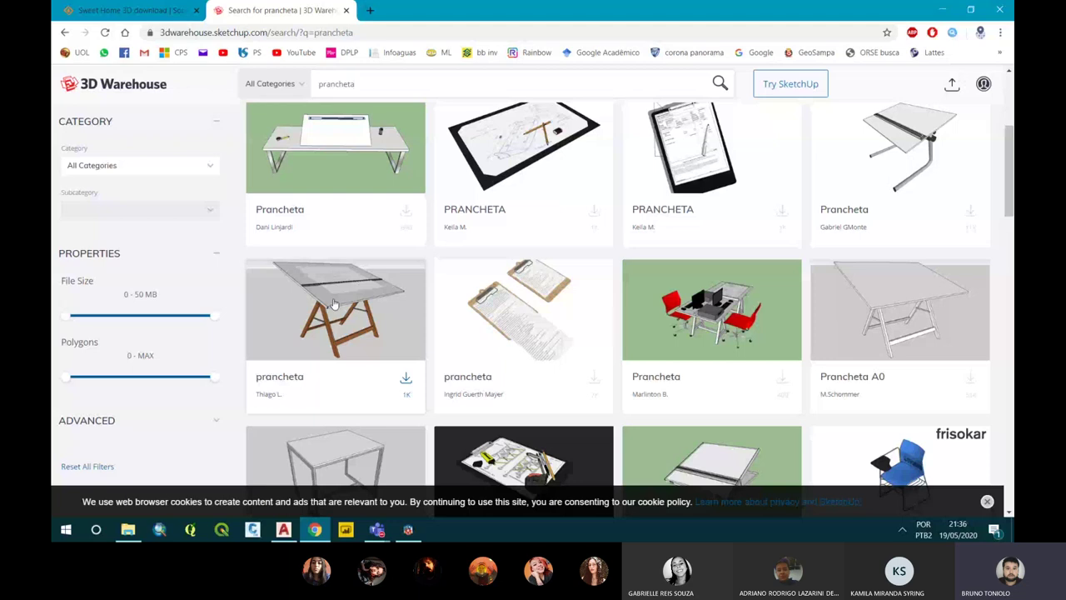
{"action": "left_click", "coordinate": [334, 304]}
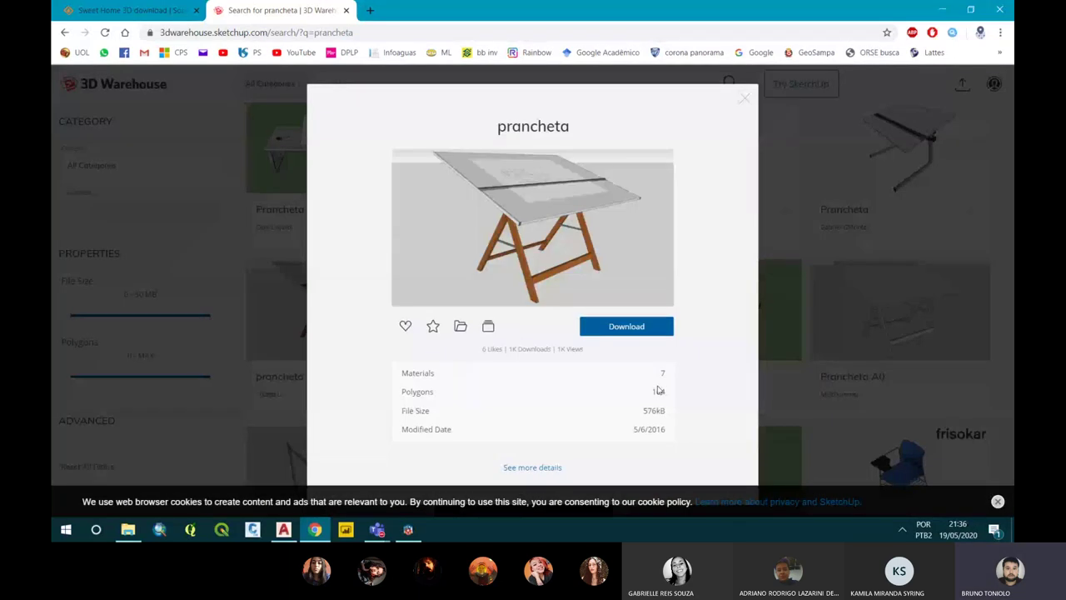
Start its download, dismiss the cookie notice and close the questionnaire.
{"action": "left_click", "coordinate": [653, 330]}
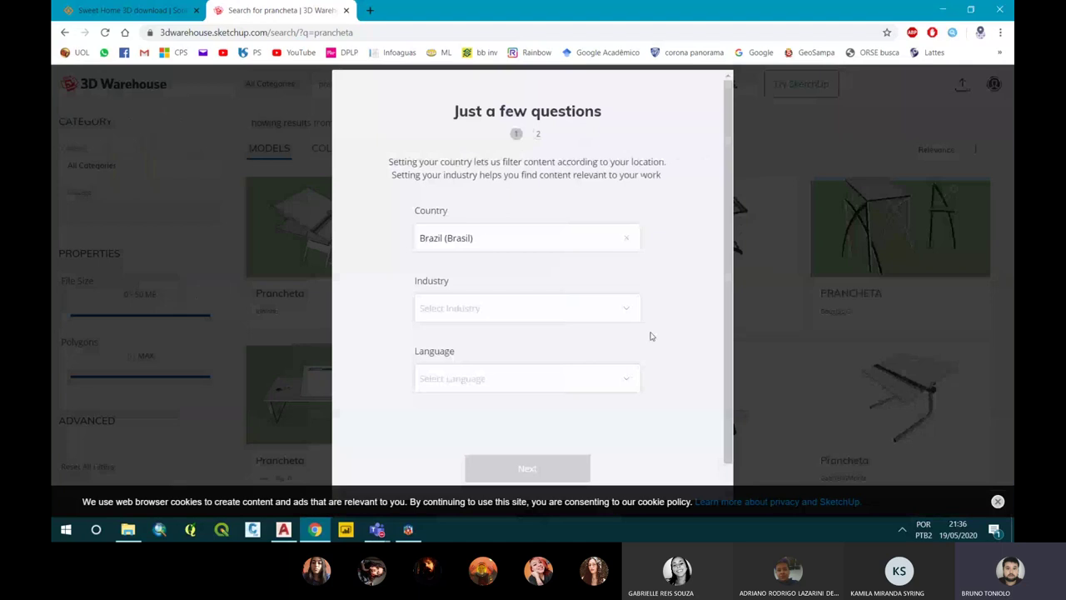
{"action": "scroll", "coordinate": [625, 217], "scroll_direction": "down", "scroll_amount": 1}
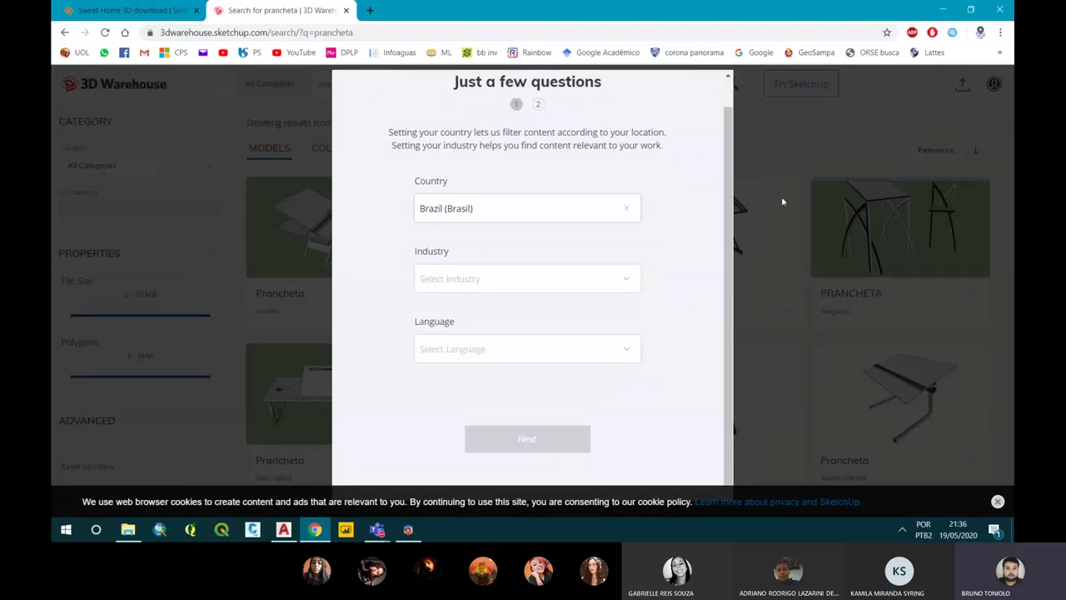
{"action": "left_click", "coordinate": [998, 502]}
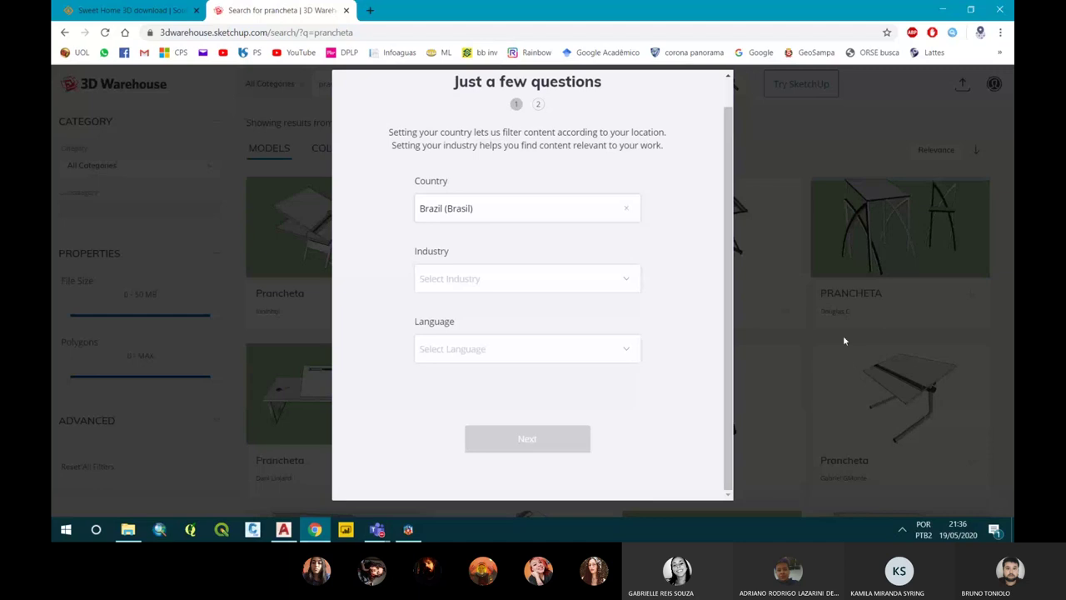
{"action": "left_click", "coordinate": [841, 314]}
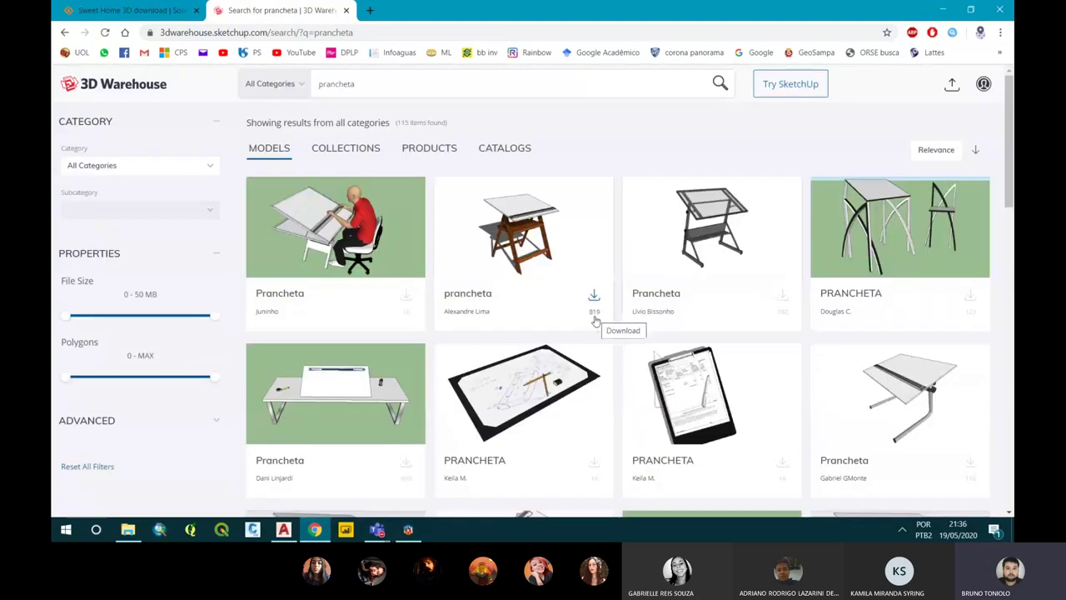
Open Prancheta A0 4830 from the results and start its download.
{"action": "scroll", "coordinate": [594, 322], "scroll_direction": "down", "scroll_amount": 2}
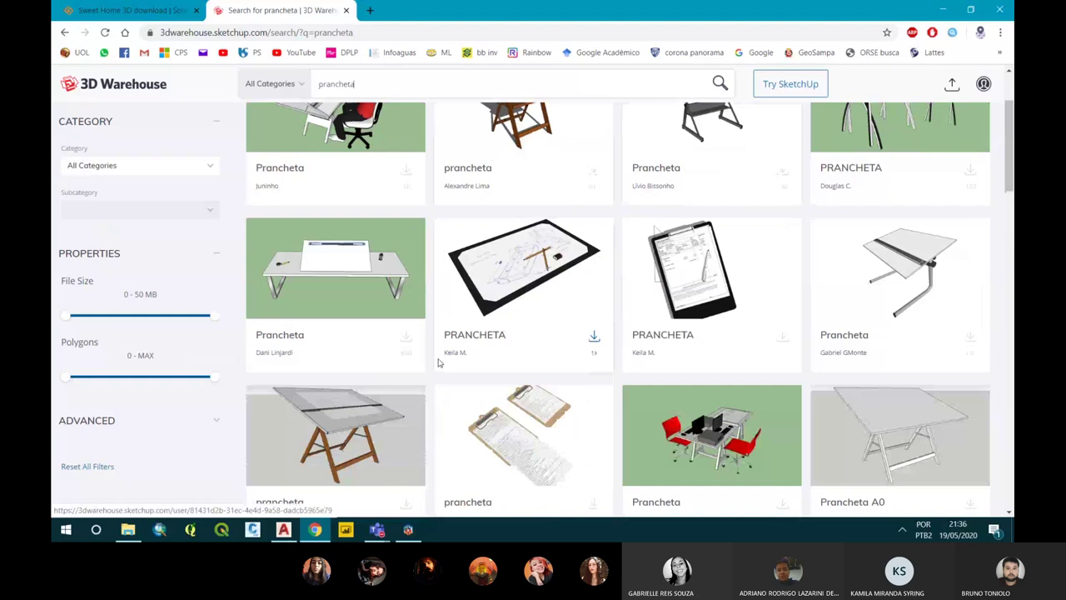
{"action": "scroll", "coordinate": [358, 434], "scroll_direction": "up", "scroll_amount": 1}
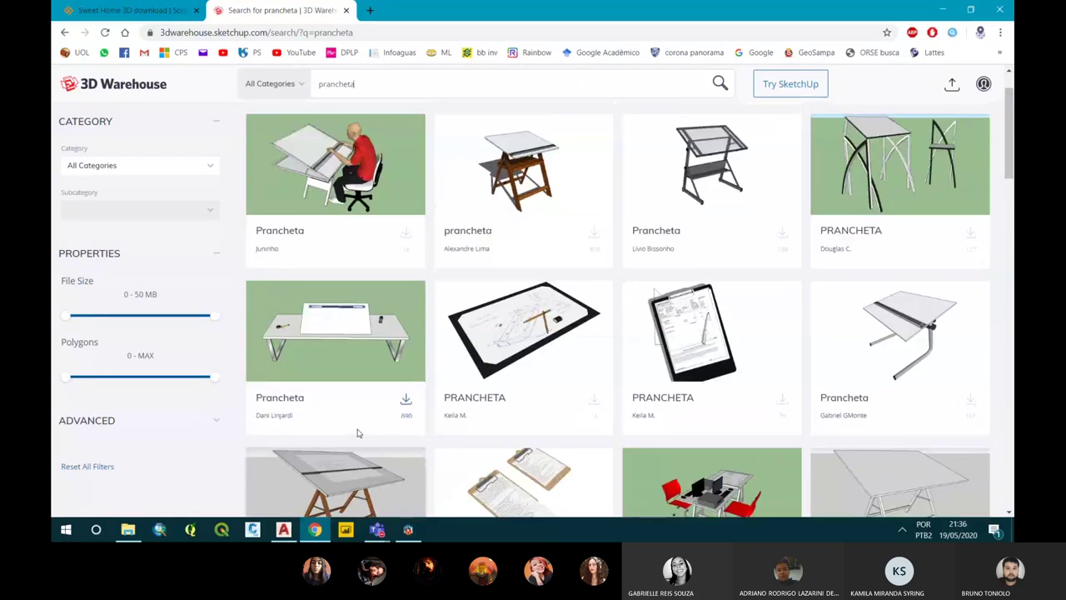
{"action": "scroll", "coordinate": [823, 363], "scroll_direction": "down", "scroll_amount": 2}
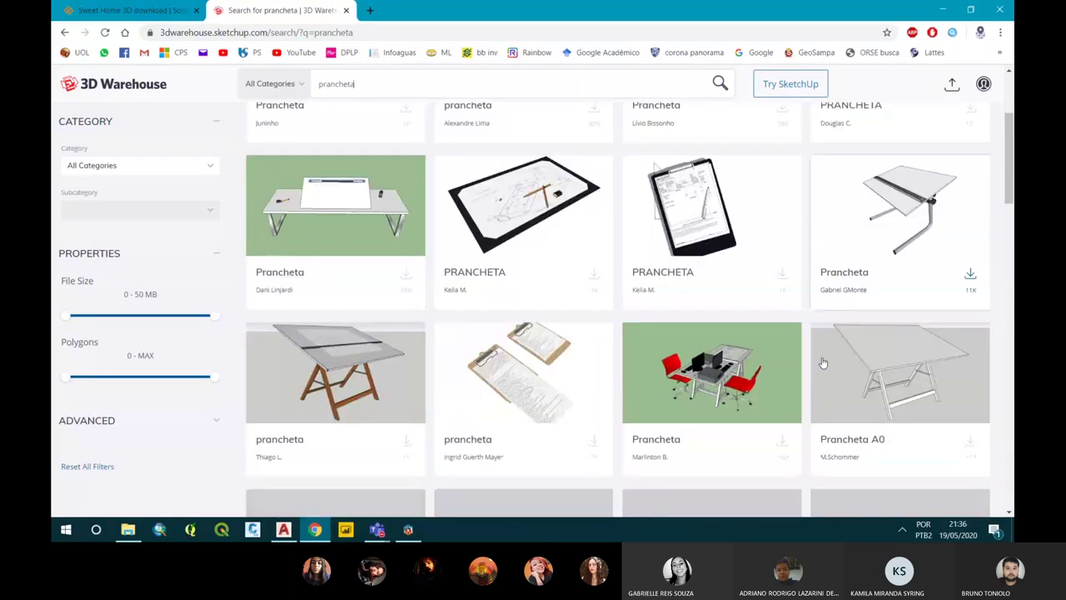
{"action": "scroll", "coordinate": [823, 363], "scroll_direction": "down", "scroll_amount": 1}
{"action": "scroll", "coordinate": [638, 334], "scroll_direction": "down", "scroll_amount": 3}
{"action": "scroll", "coordinate": [638, 334], "scroll_direction": "down", "scroll_amount": 1}
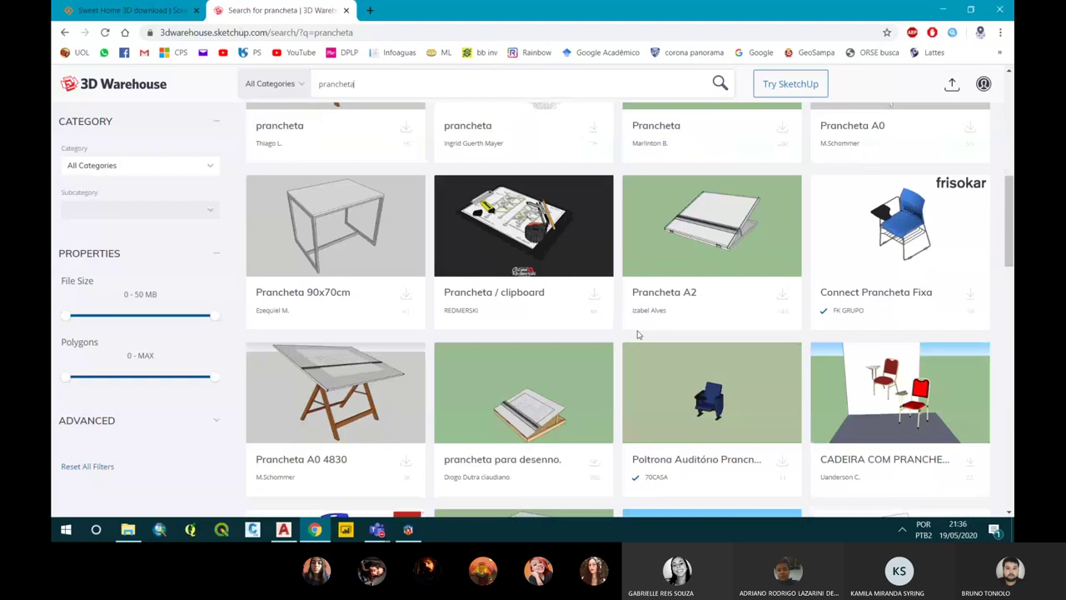
{"action": "left_click", "coordinate": [344, 385]}
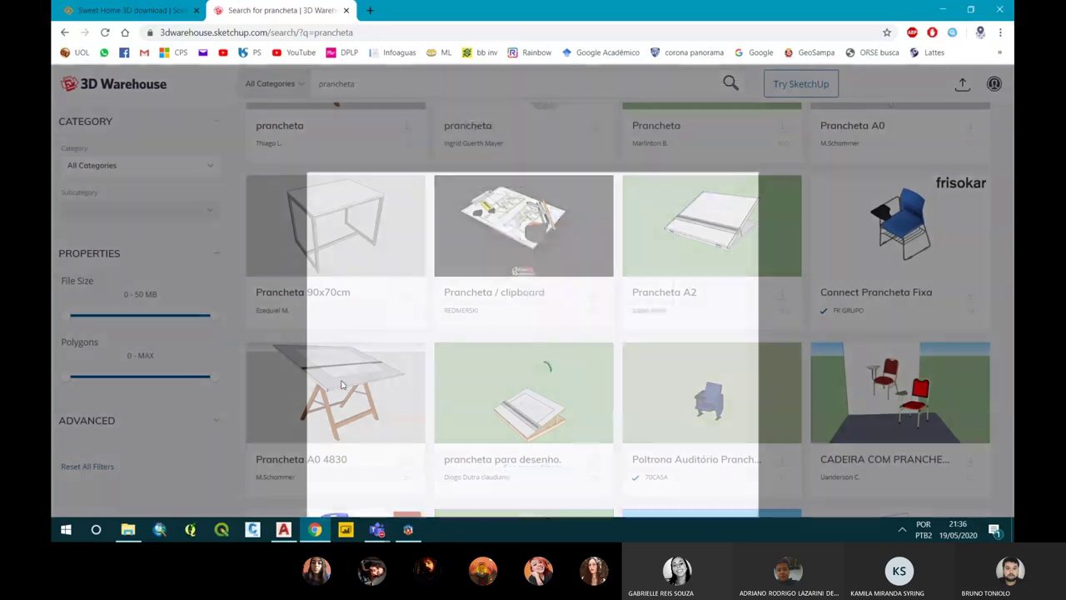
{"action": "left_click", "coordinate": [662, 334]}
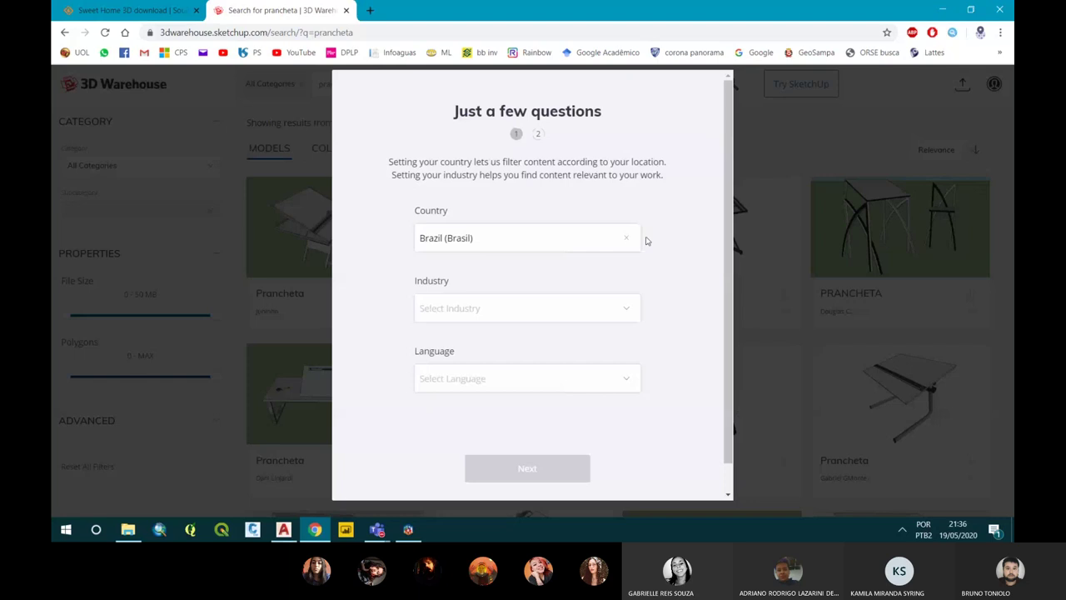
Answer the profile questions: Education - Instructor, English, and Visualization interest.
{"action": "left_click", "coordinate": [492, 305]}
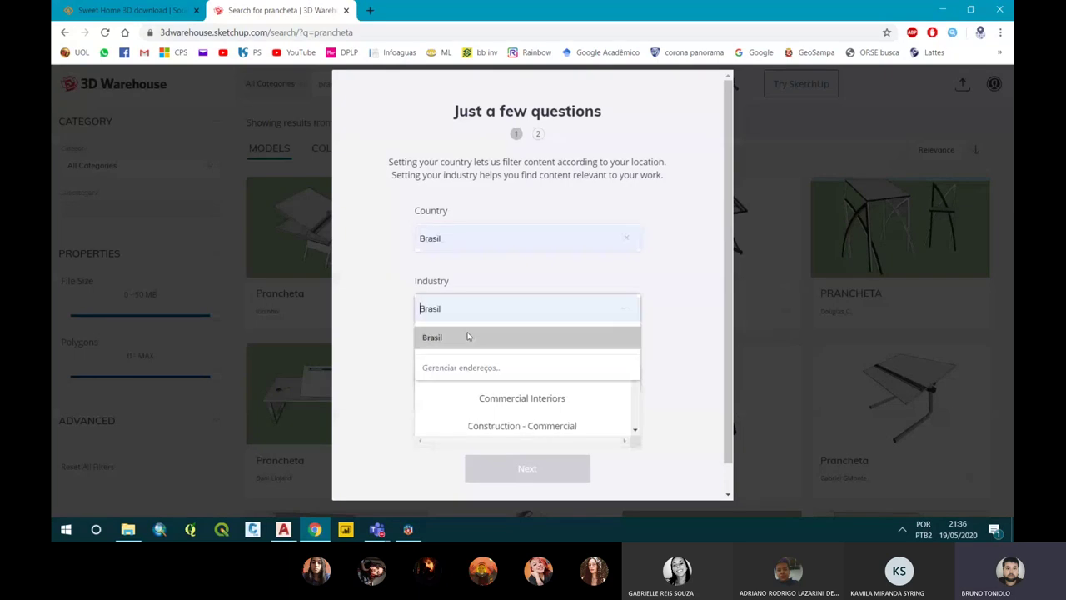
{"action": "left_click", "coordinate": [444, 308]}
{"action": "left_click", "coordinate": [446, 308]}
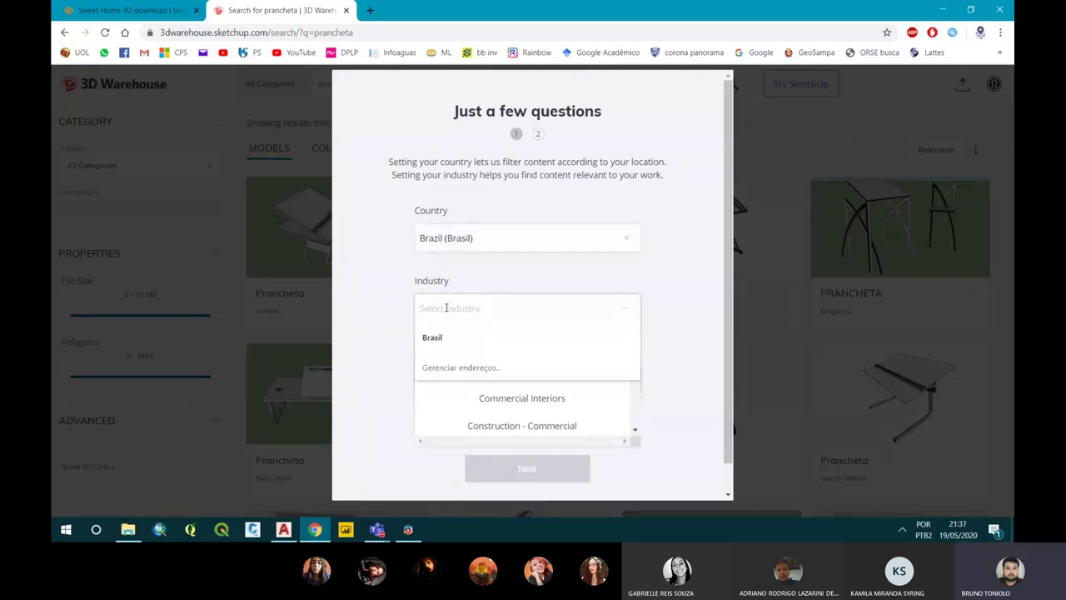
{"action": "type", "text": "educa"}
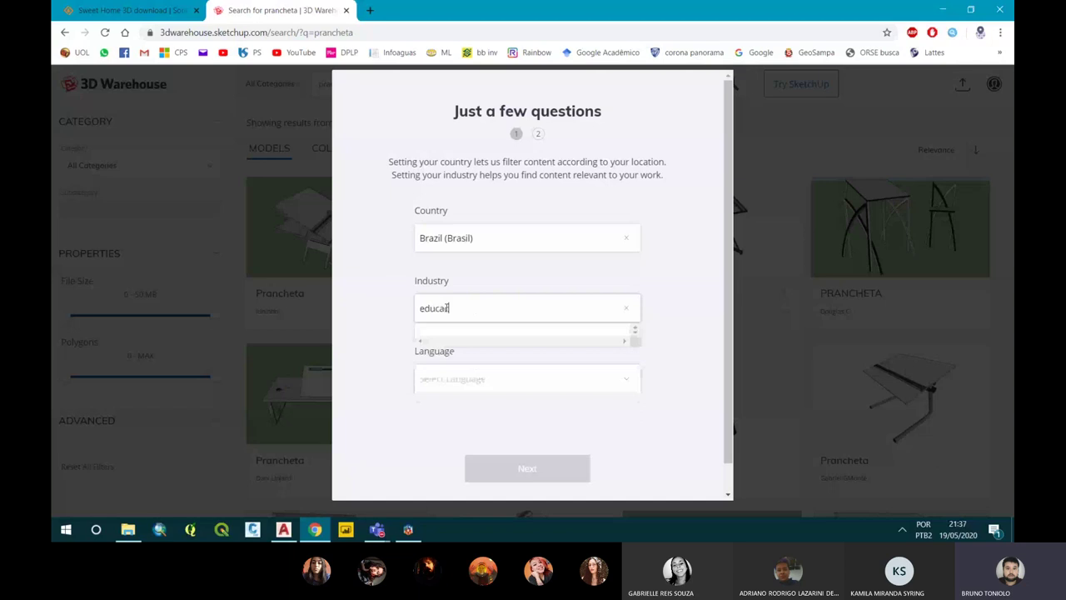
{"action": "key", "text": "BackSpace"}
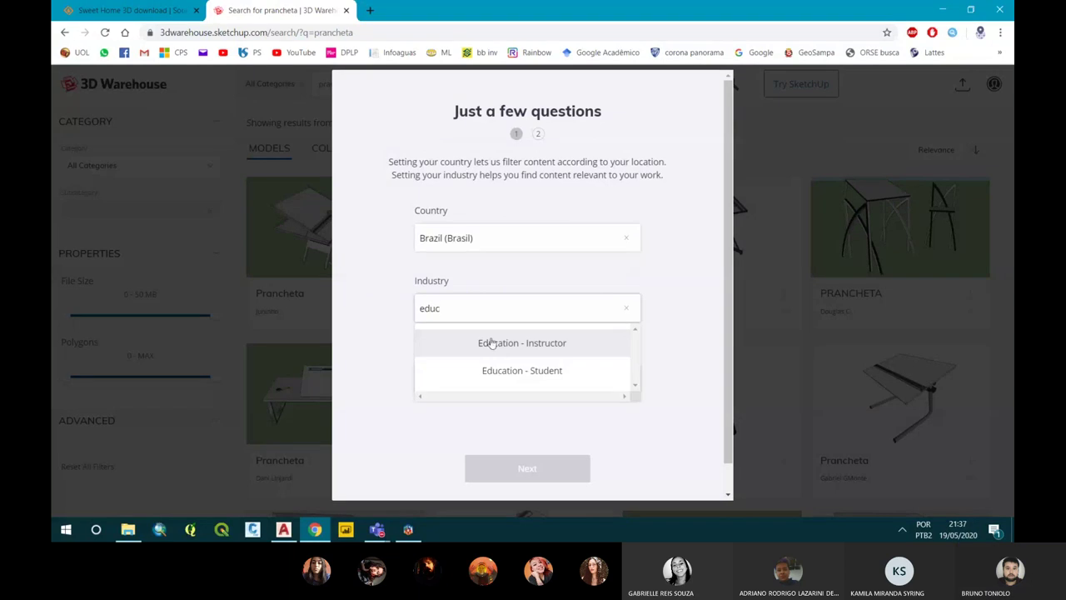
{"action": "left_click", "coordinate": [493, 344]}
{"action": "left_click", "coordinate": [471, 375]}
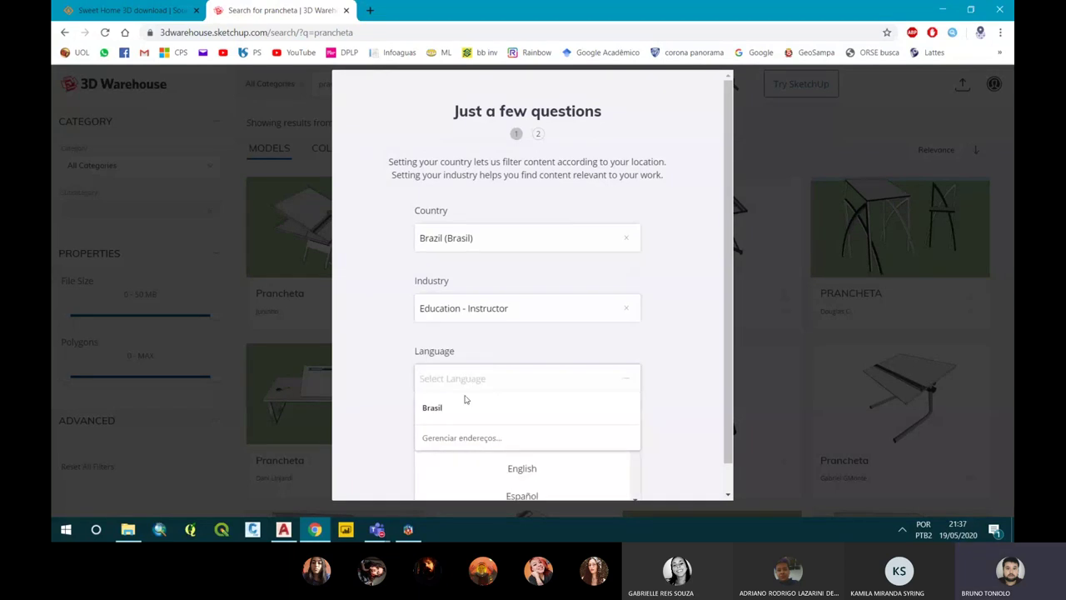
{"action": "left_click", "coordinate": [520, 466]}
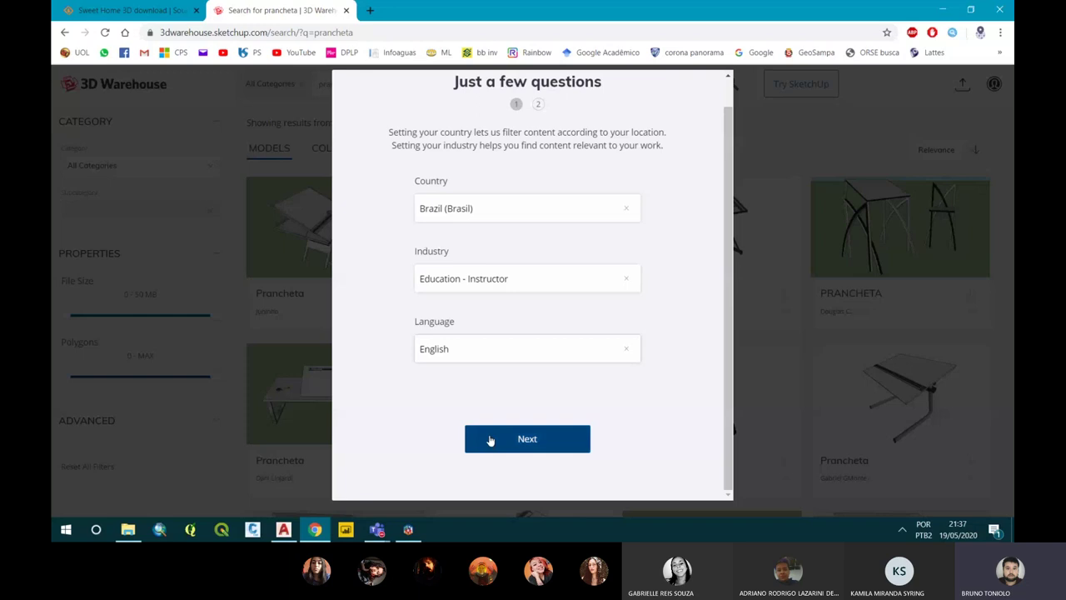
{"action": "left_click", "coordinate": [488, 439]}
{"action": "scroll", "coordinate": [487, 427], "scroll_direction": "down", "scroll_amount": 1}
{"action": "left_click", "coordinate": [419, 380]}
{"action": "left_click", "coordinate": [538, 439]}
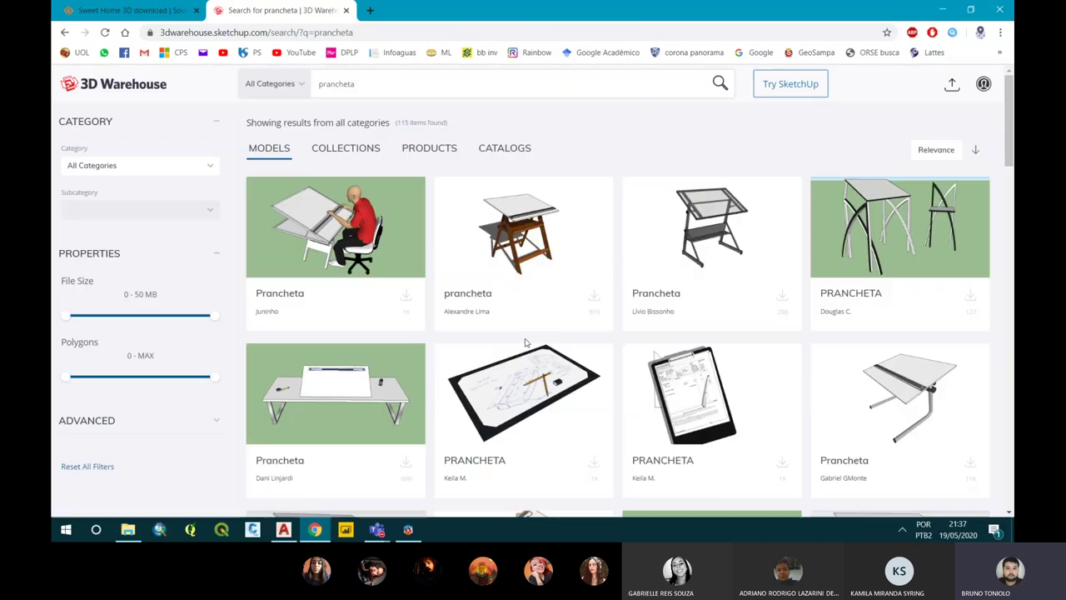
Download the prancheta table as a Collada file and open it in Downloads.
{"action": "scroll", "coordinate": [354, 379], "scroll_direction": "down", "scroll_amount": 3}
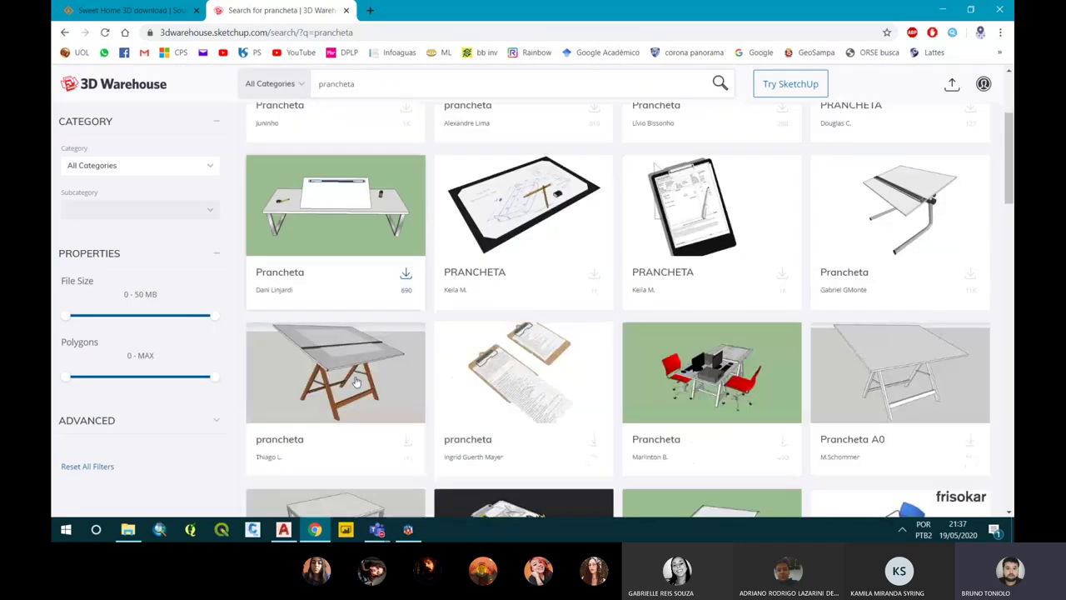
{"action": "left_click", "coordinate": [348, 334]}
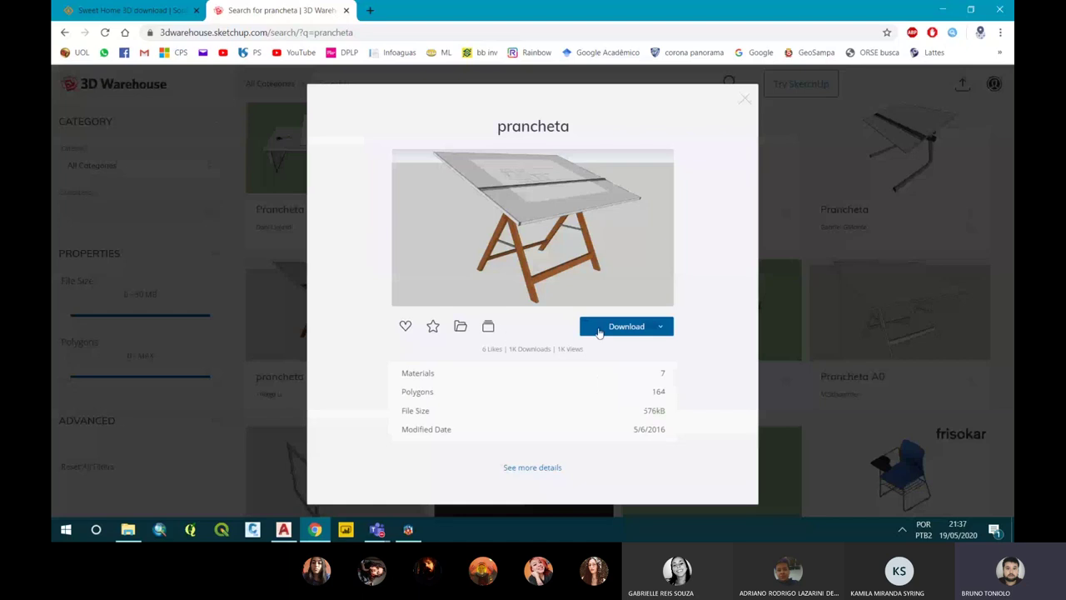
{"action": "left_click", "coordinate": [661, 328]}
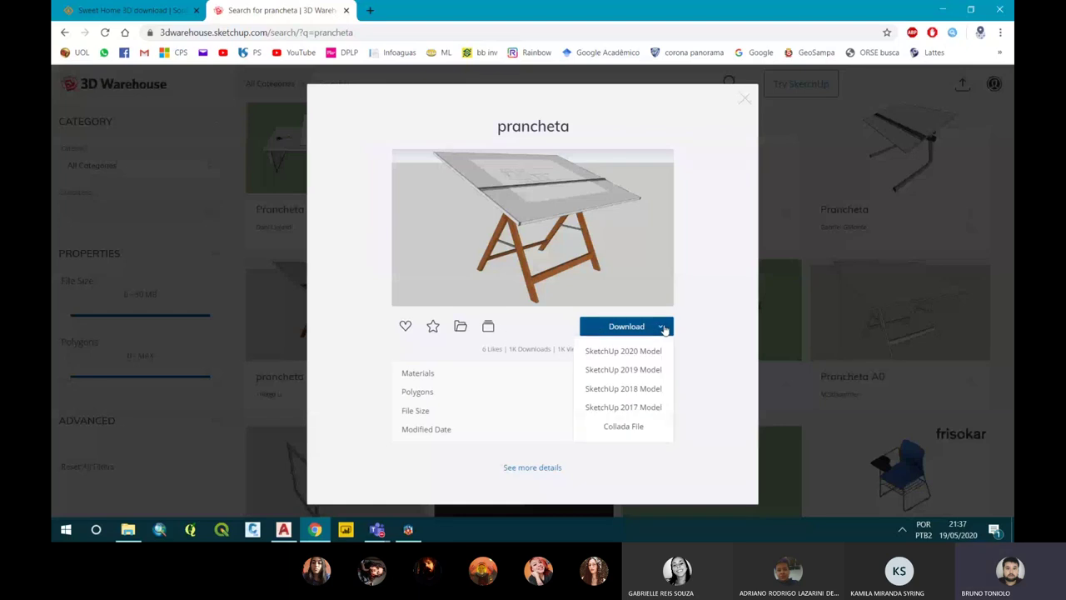
{"action": "left_click", "coordinate": [630, 431]}
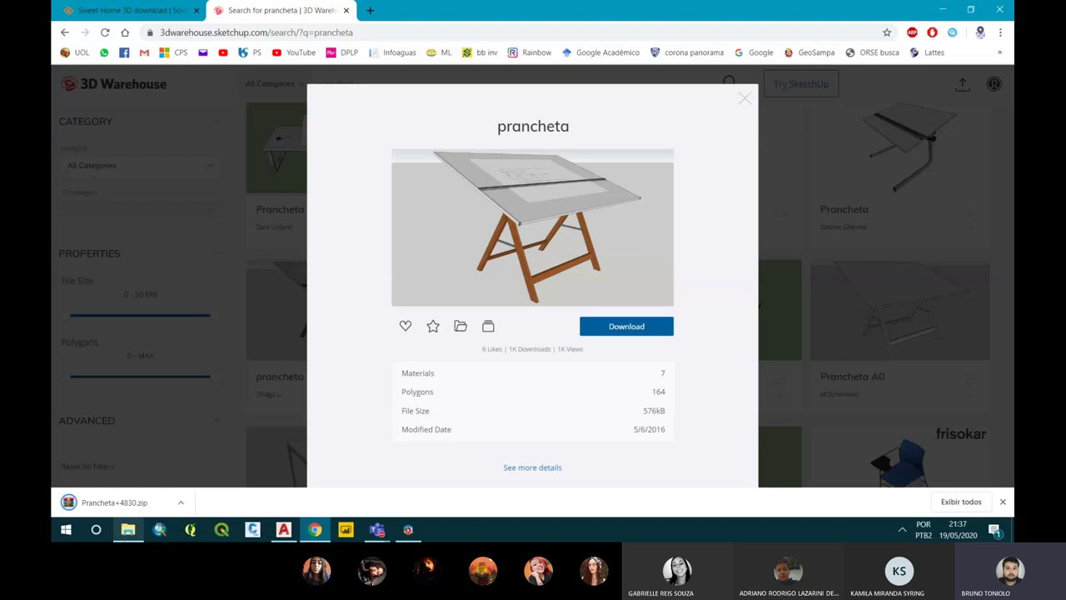
{"action": "left_click", "coordinate": [129, 531]}
{"action": "left_click", "coordinate": [432, 260]}
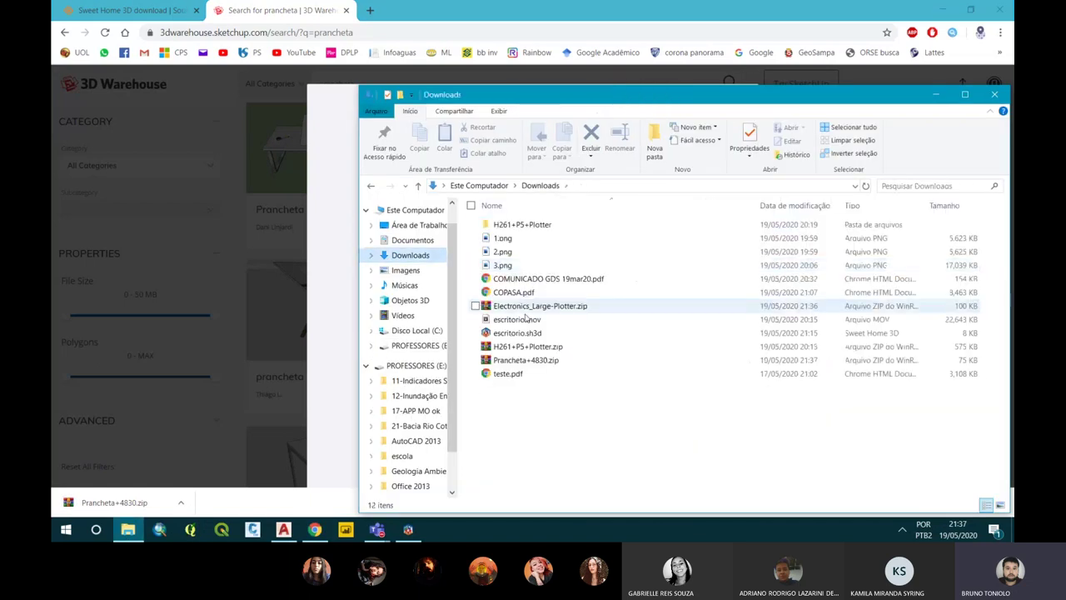
Extract Prancheta+4830.zip into a Prancheta+4830 folder.
{"action": "left_click", "coordinate": [526, 364]}
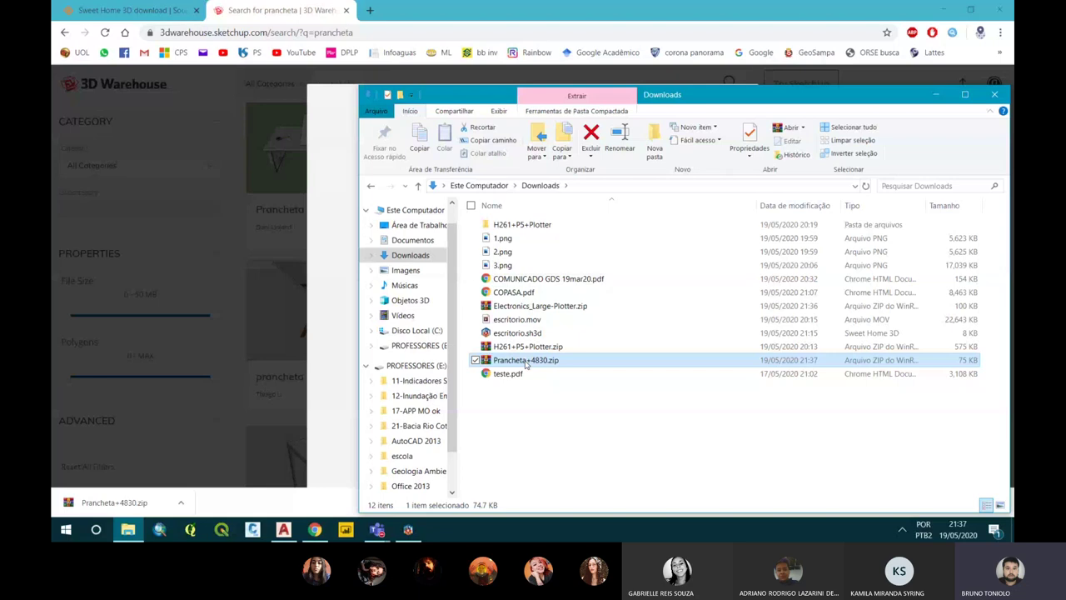
{"action": "right_click", "coordinate": [506, 356]}
{"action": "left_click", "coordinate": [506, 354]}
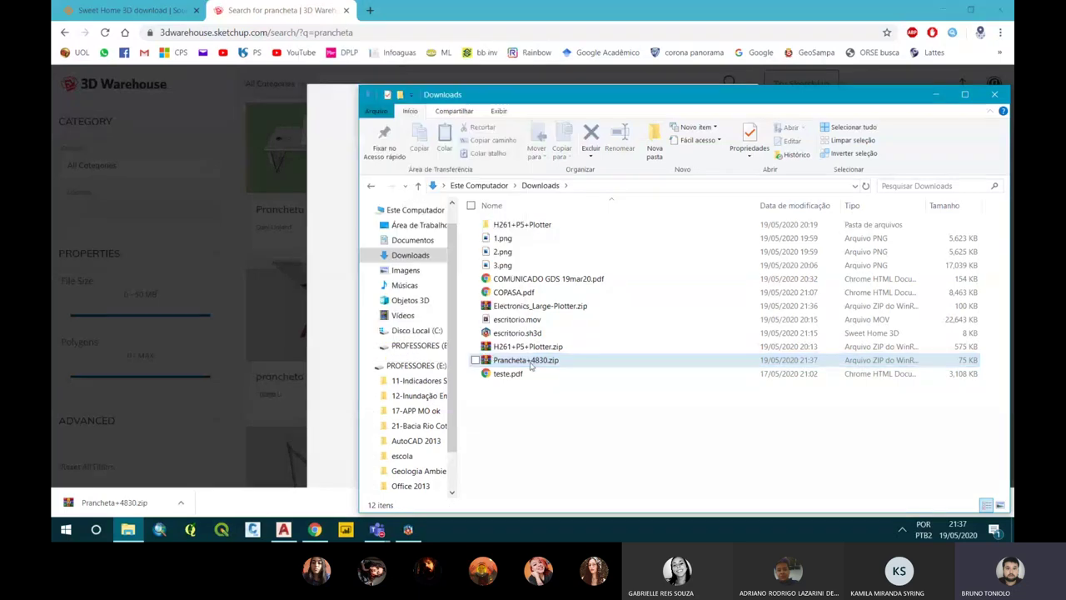
{"action": "right_click", "coordinate": [510, 358]}
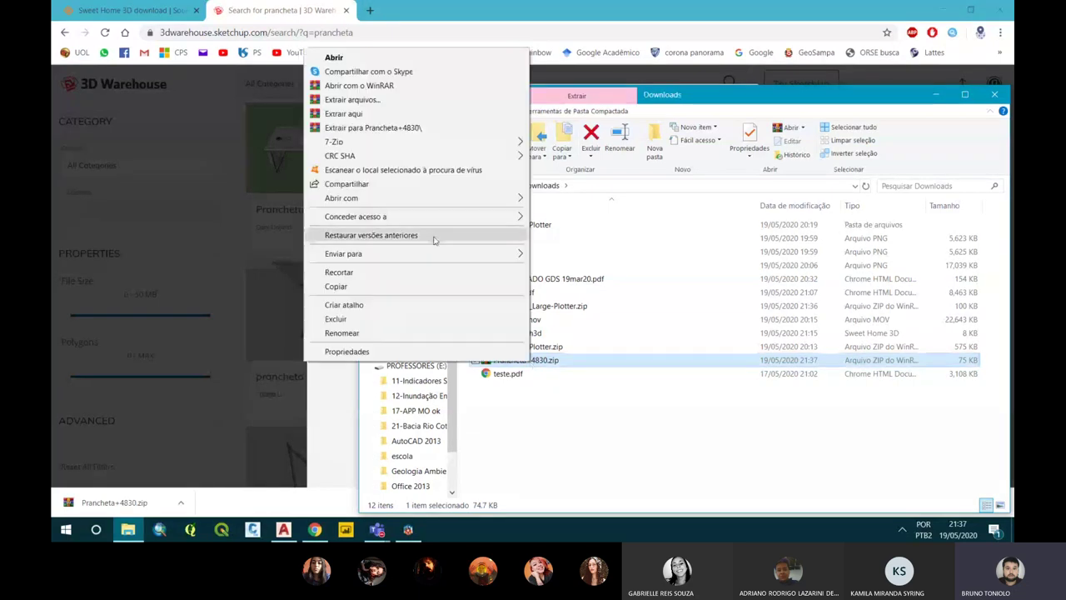
{"action": "left_click", "coordinate": [421, 129]}
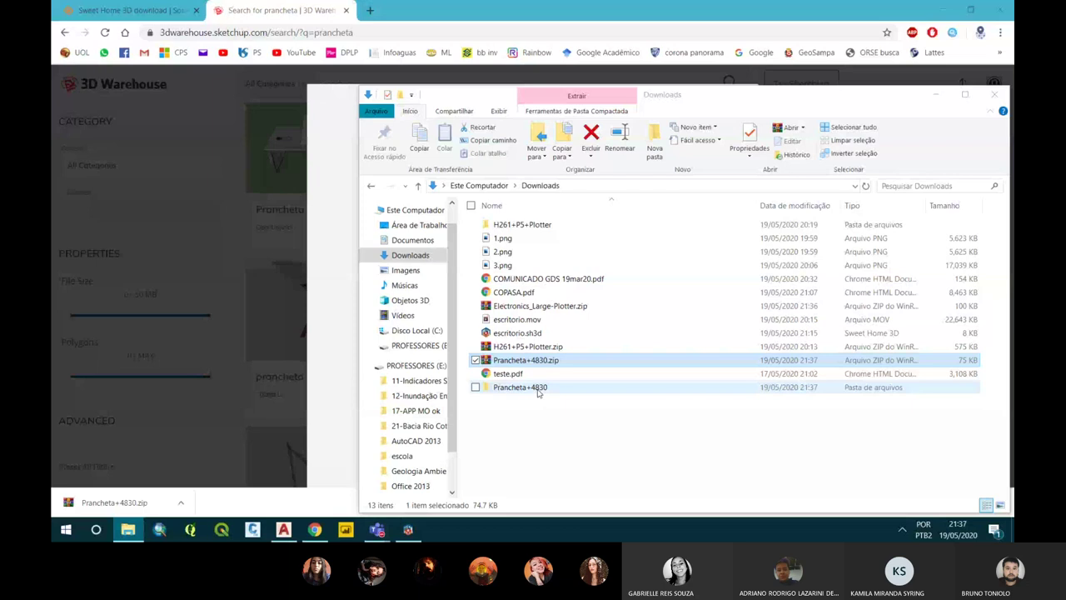
Delete the H261+P5+Plotter folder.
{"action": "left_click", "coordinate": [511, 225]}
{"action": "right_click", "coordinate": [511, 227]}
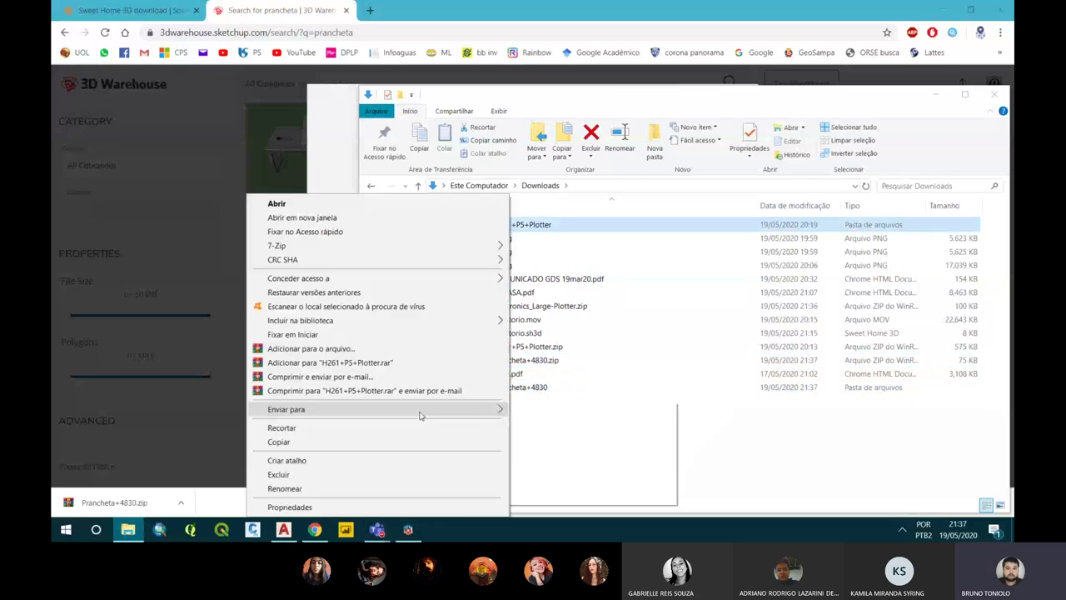
{"action": "left_click", "coordinate": [402, 480]}
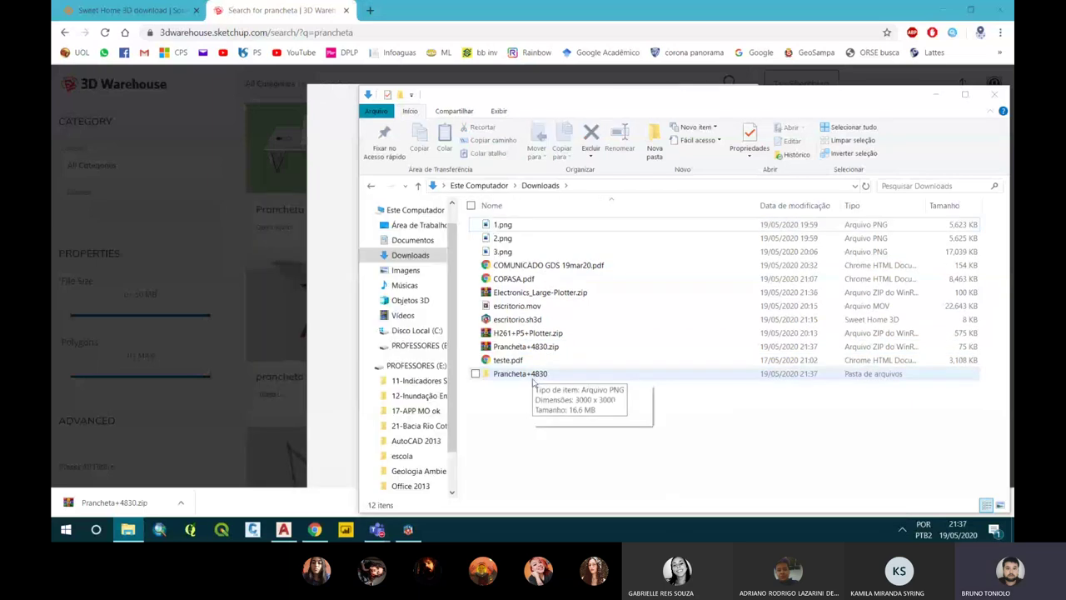
Extract Electronics_Large-Plotter.zip and open the extracted folder.
{"action": "left_click", "coordinate": [533, 293]}
{"action": "right_click", "coordinate": [533, 293]}
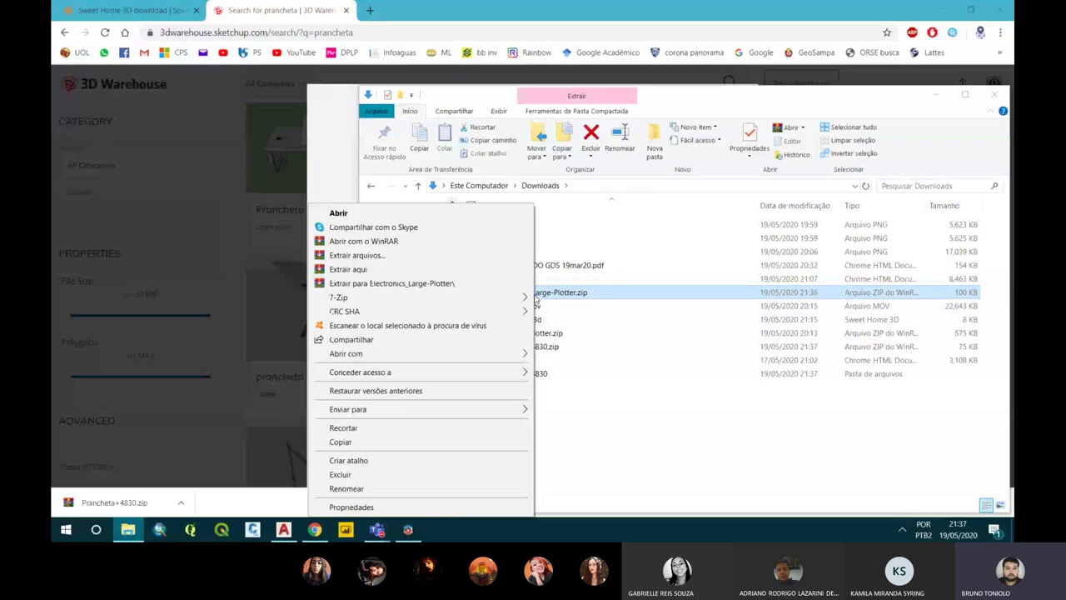
{"action": "left_click", "coordinate": [388, 285]}
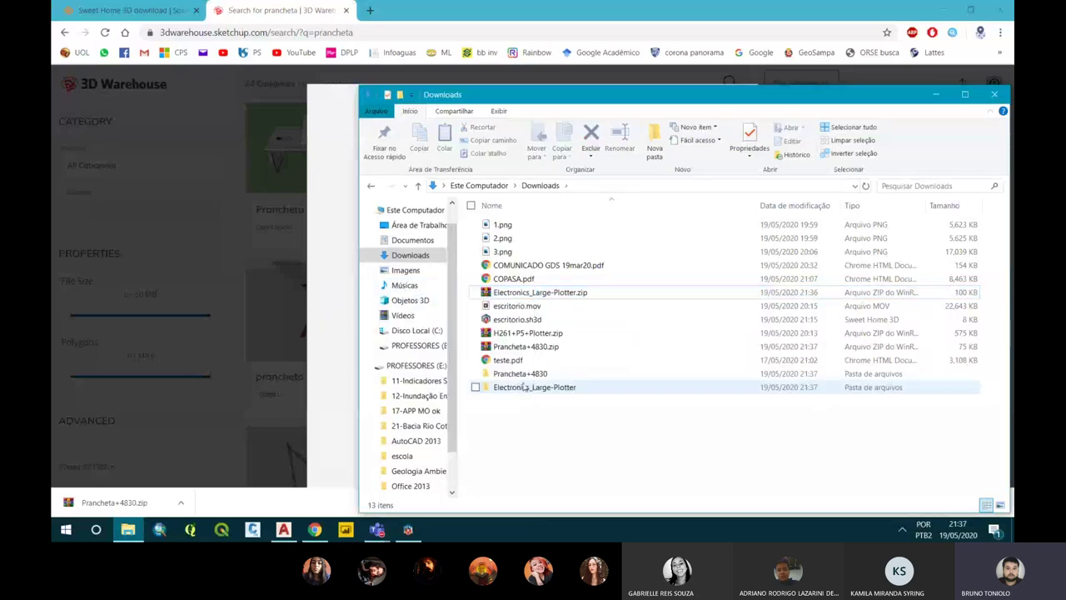
{"action": "double_click", "coordinate": [526, 383]}
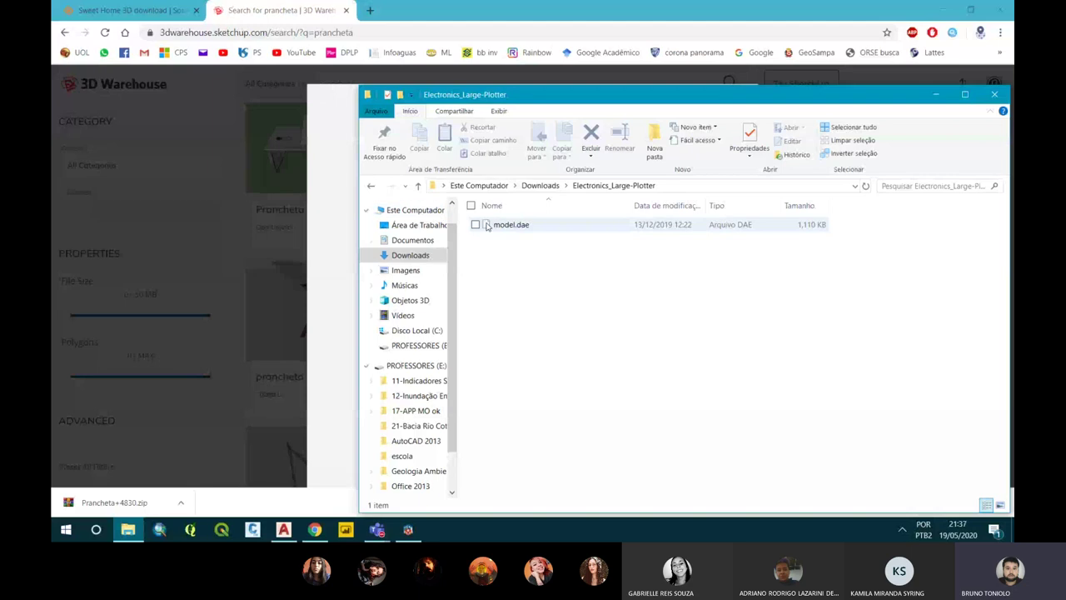
Rename model.dae to plotter.dae and go back to Downloads.
{"action": "right_click", "coordinate": [495, 225]}
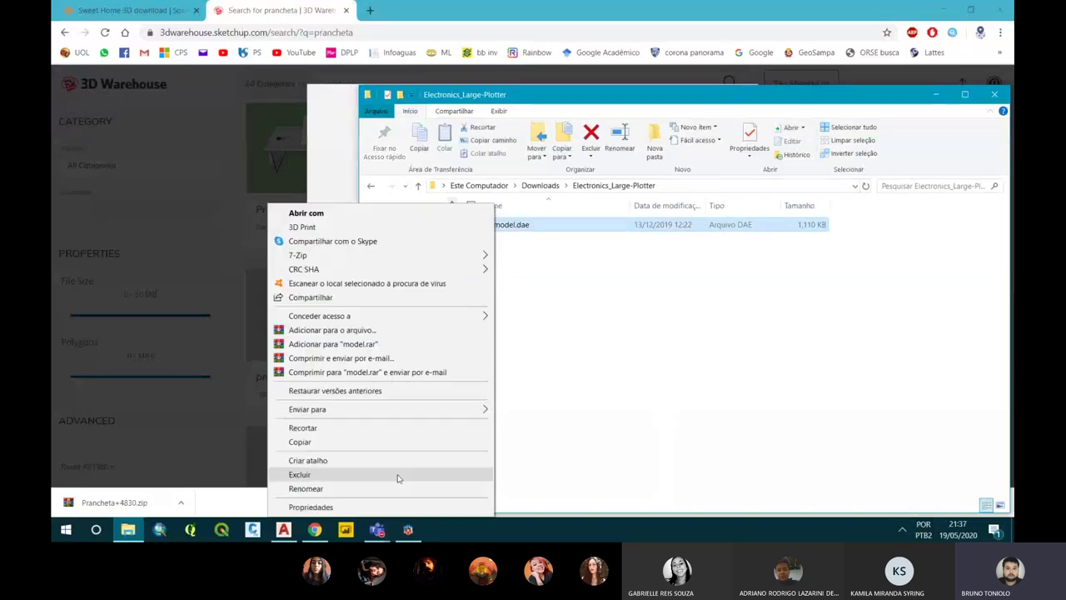
{"action": "left_click", "coordinate": [396, 490]}
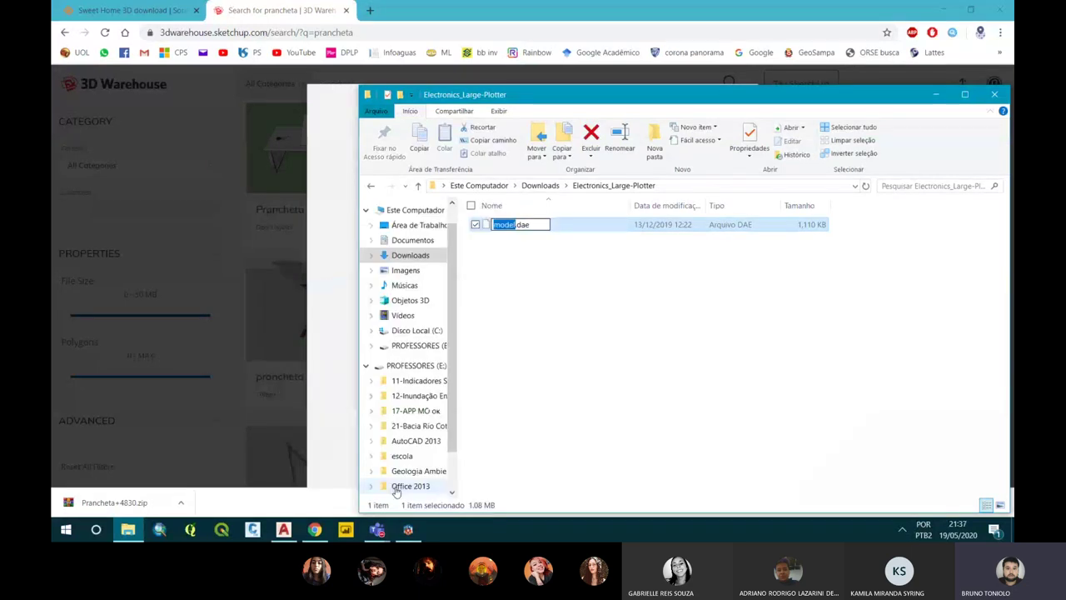
{"action": "type", "text": "plotter"}
{"action": "key", "text": "Return"}
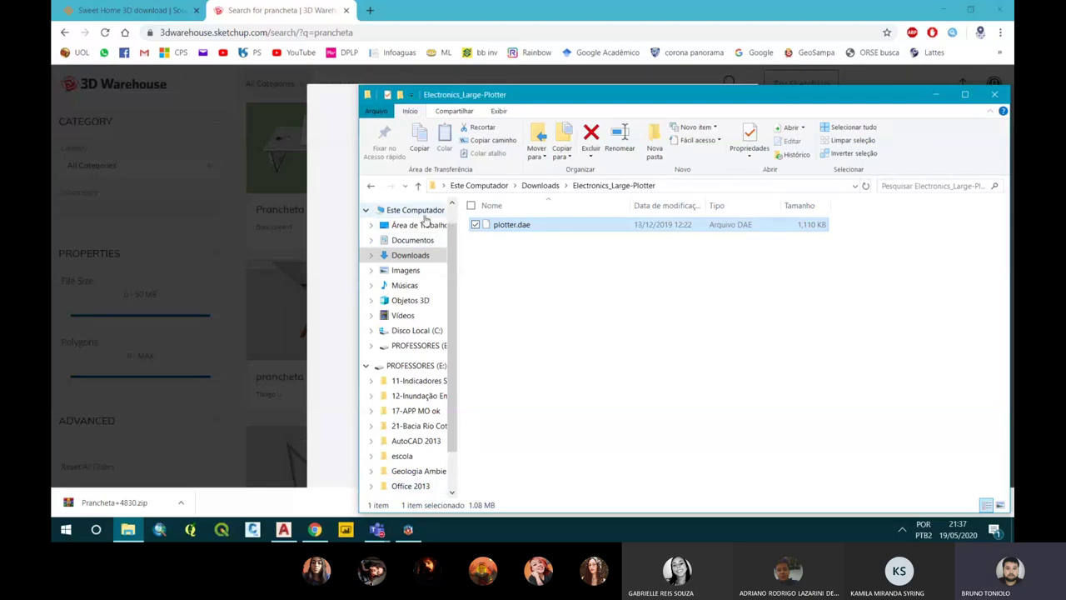
{"action": "left_click", "coordinate": [371, 186]}
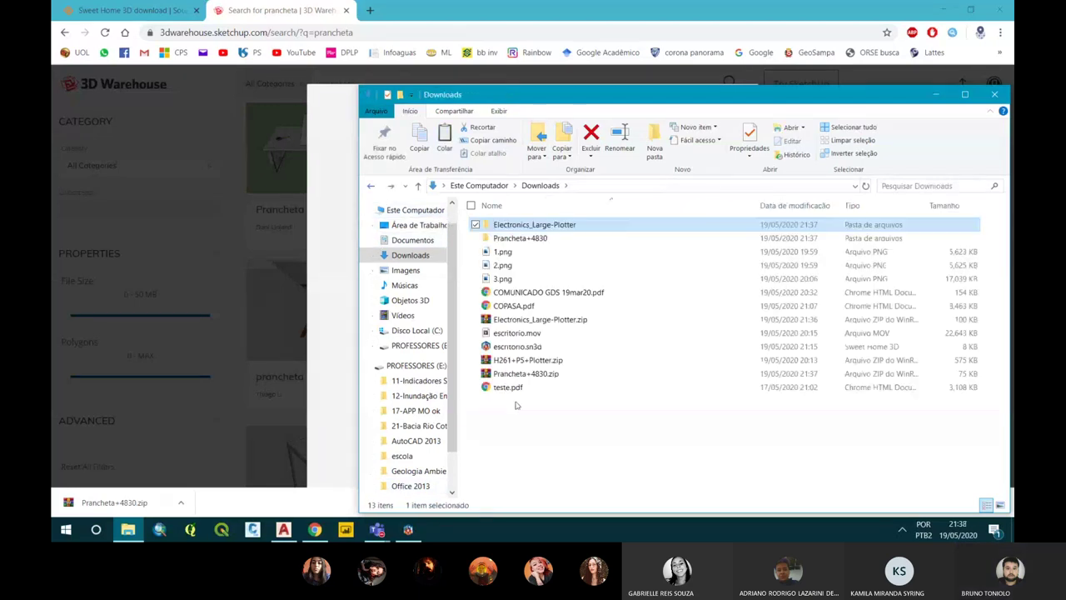
Paste plotter.dae into Downloads and open the Prancheta+4830 folder.
{"action": "key", "text": "ctrl+v"}
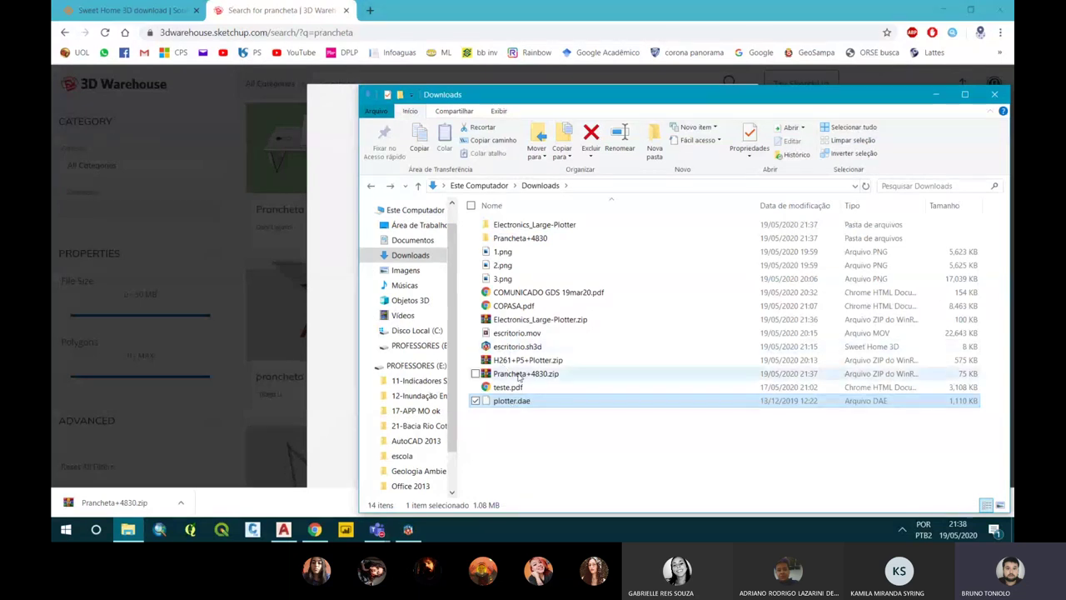
{"action": "left_click", "coordinate": [523, 240]}
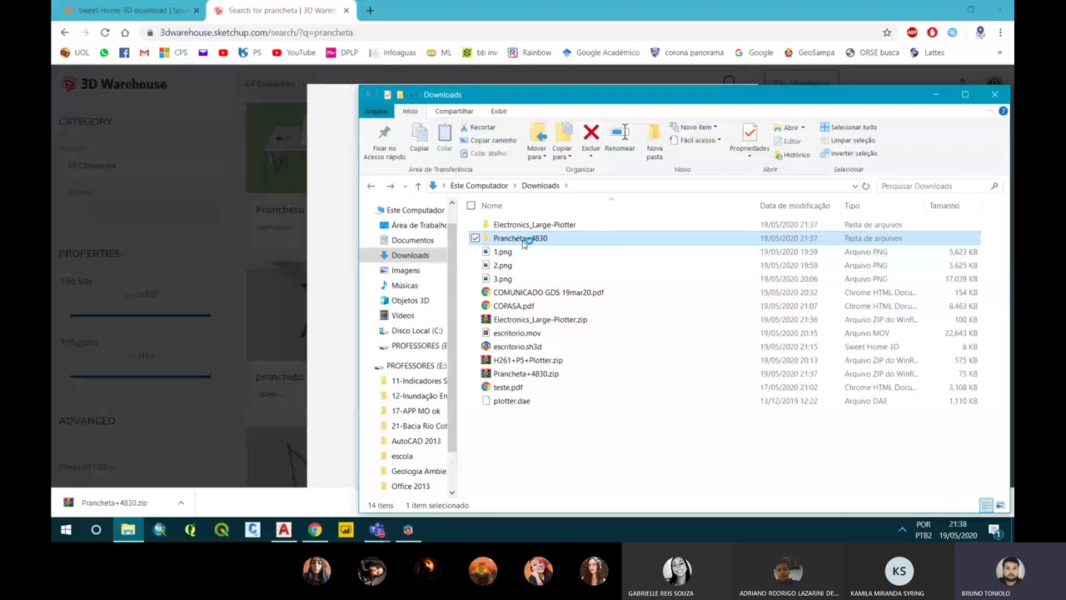
{"action": "double_click", "coordinate": [523, 239]}
{"action": "double_click", "coordinate": [505, 229]}
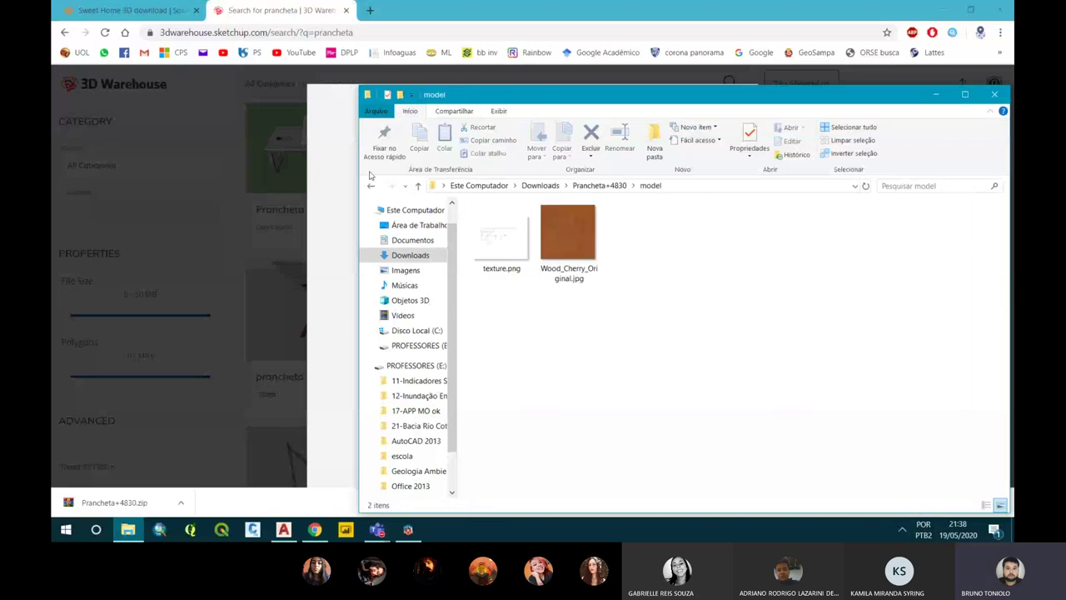
{"action": "left_click", "coordinate": [371, 187]}
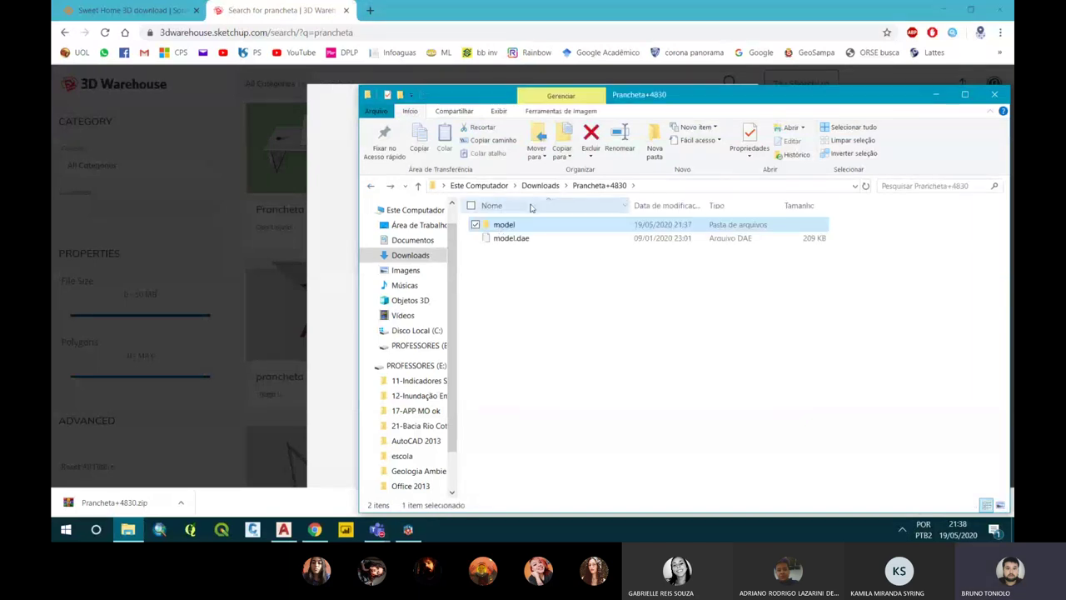
Rename model.dae to prancheta.dae.
{"action": "left_click", "coordinate": [508, 239]}
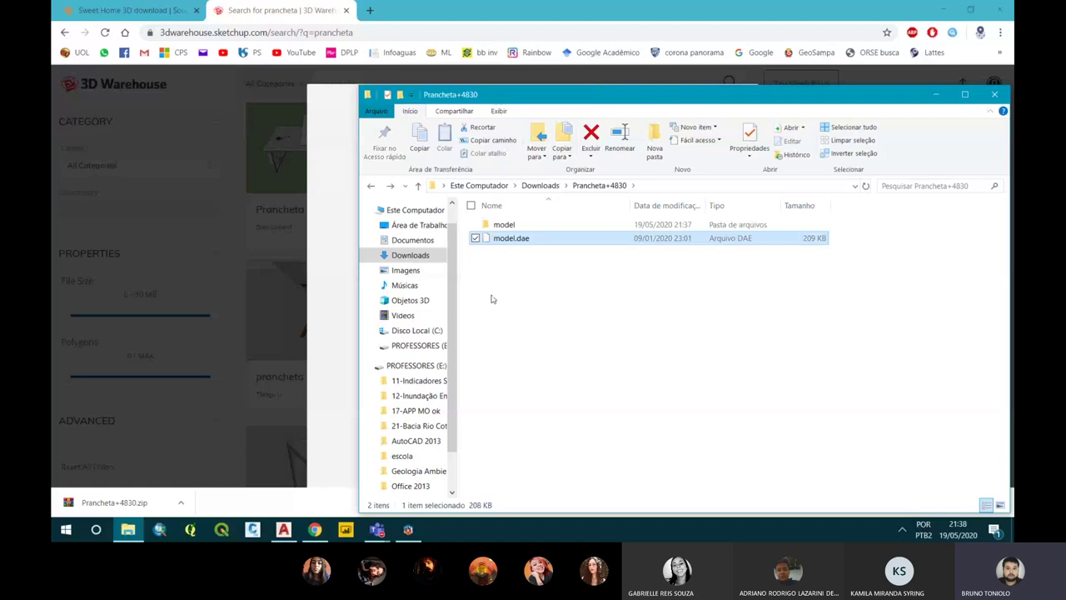
{"action": "right_click", "coordinate": [506, 239]}
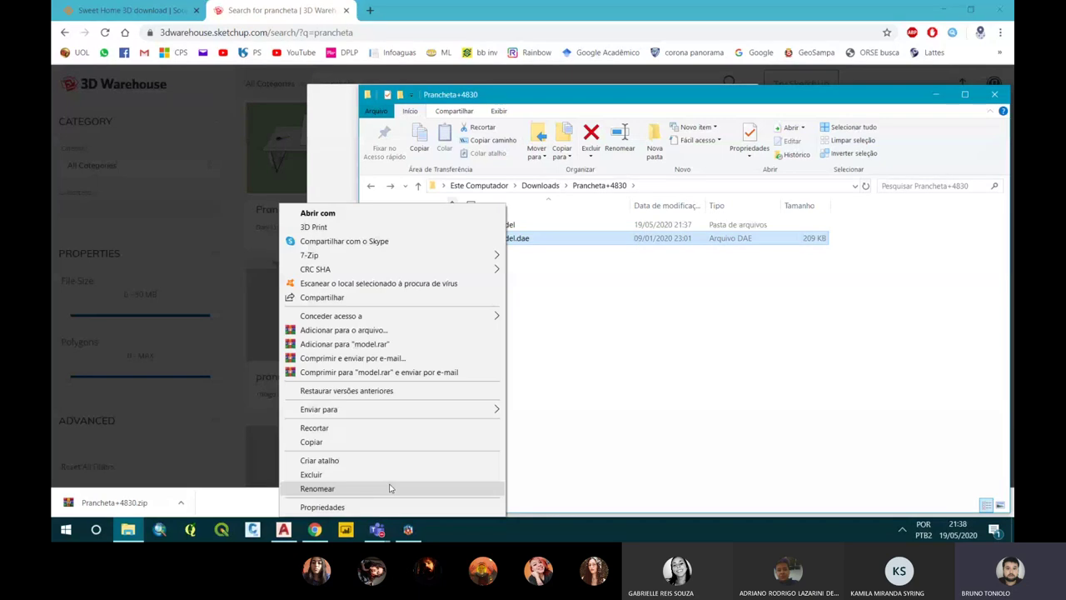
{"action": "left_click", "coordinate": [391, 488]}
{"action": "type", "text": "pranceheta"}
{"action": "key", "text": "Return"}
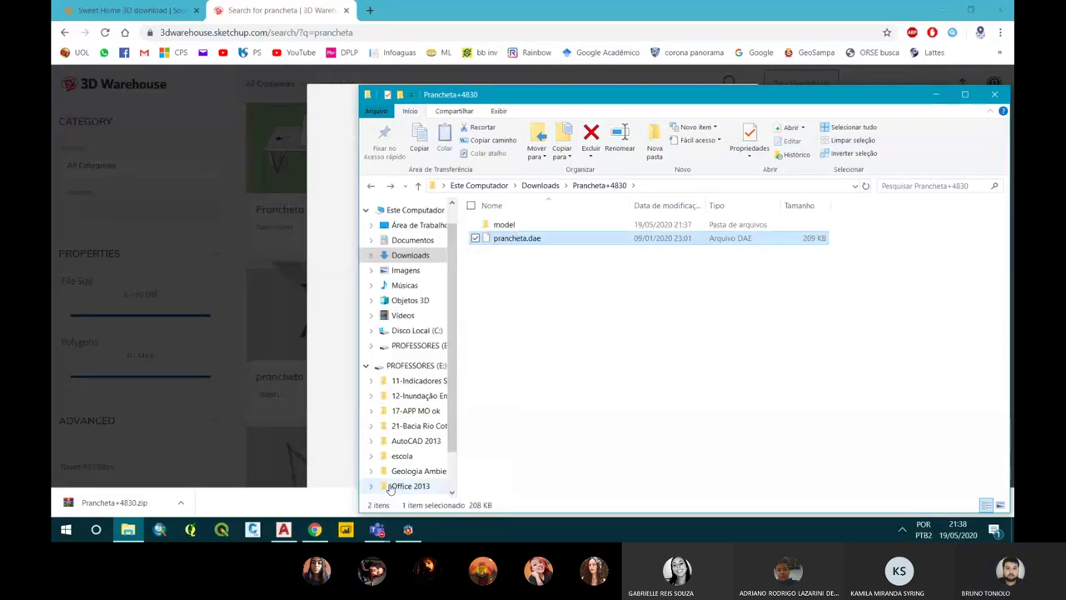
Rename the model folder to prancheta and return to the office plan.
{"action": "left_click", "coordinate": [500, 226]}
{"action": "left_click", "coordinate": [500, 226]}
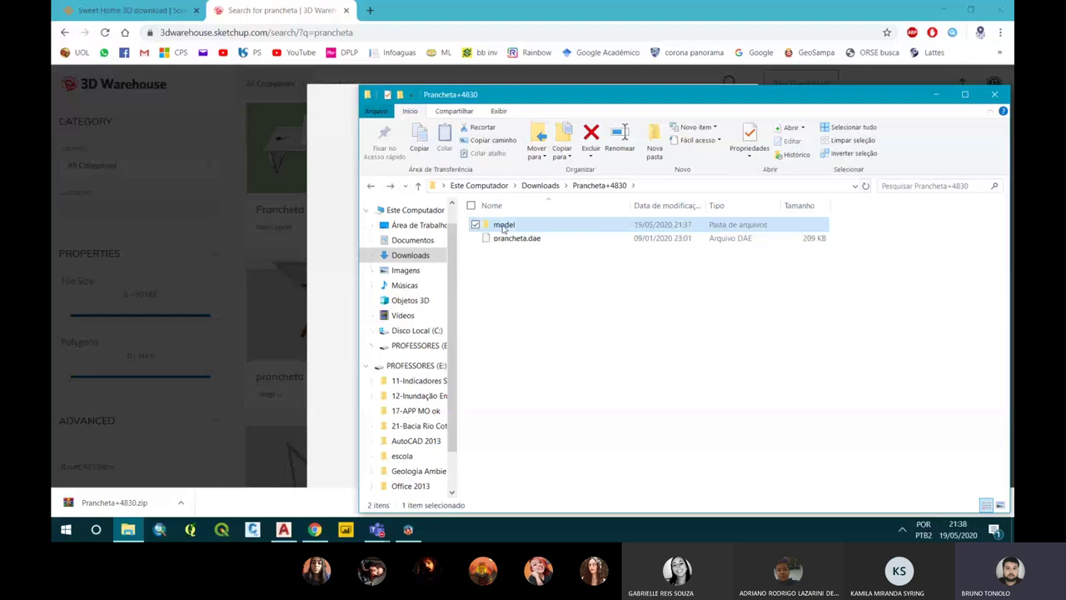
{"action": "type", "text": "prancheta"}
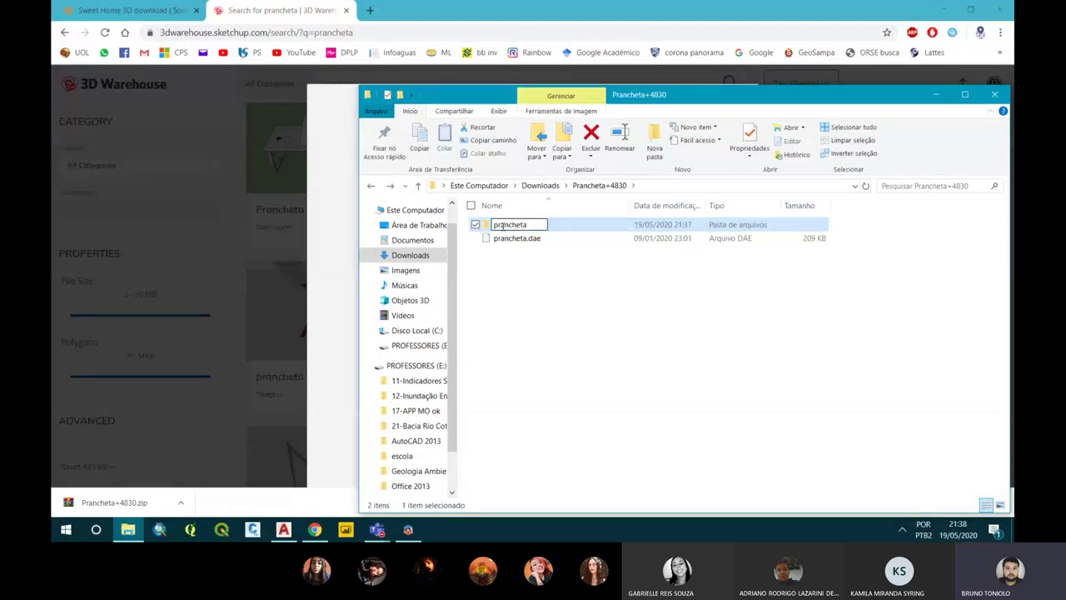
{"action": "key", "text": "Return"}
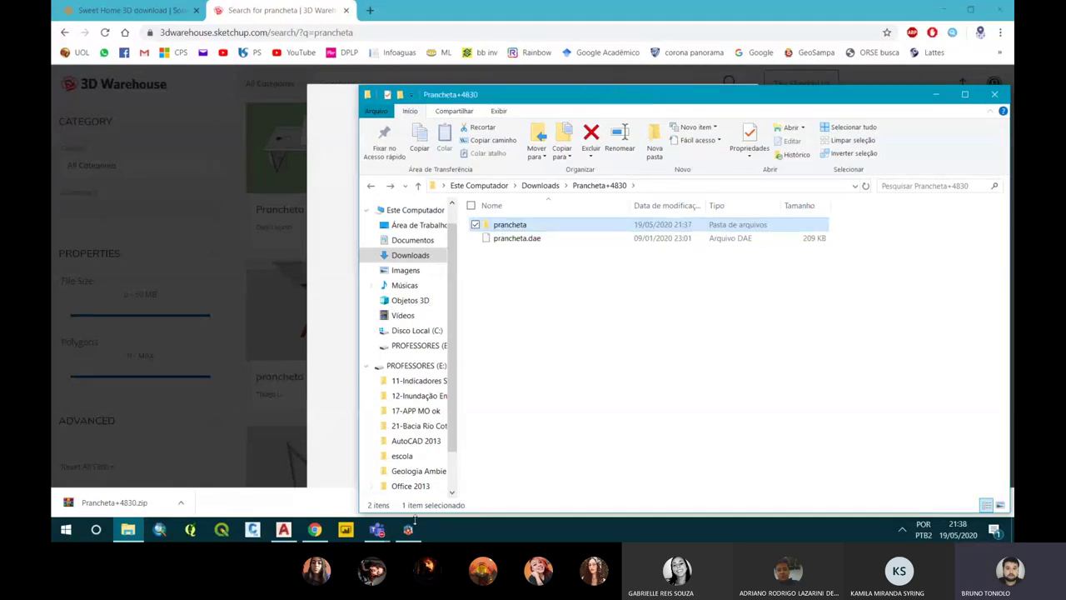
{"action": "left_click", "coordinate": [408, 529]}
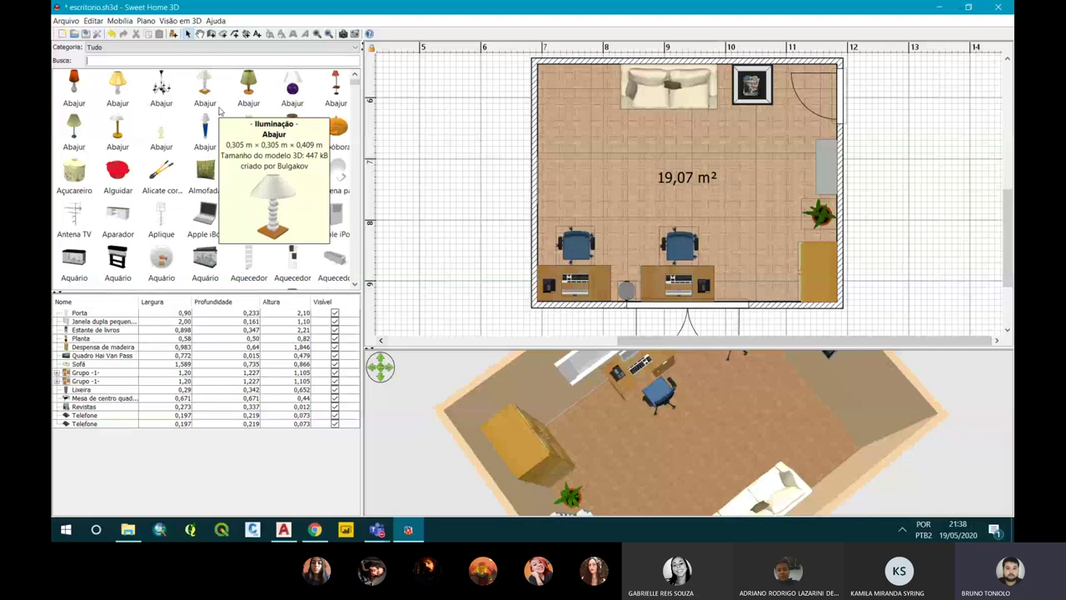
Start Mobília > Importar mobília and open the model file chooser.
{"action": "left_click", "coordinate": [119, 20]}
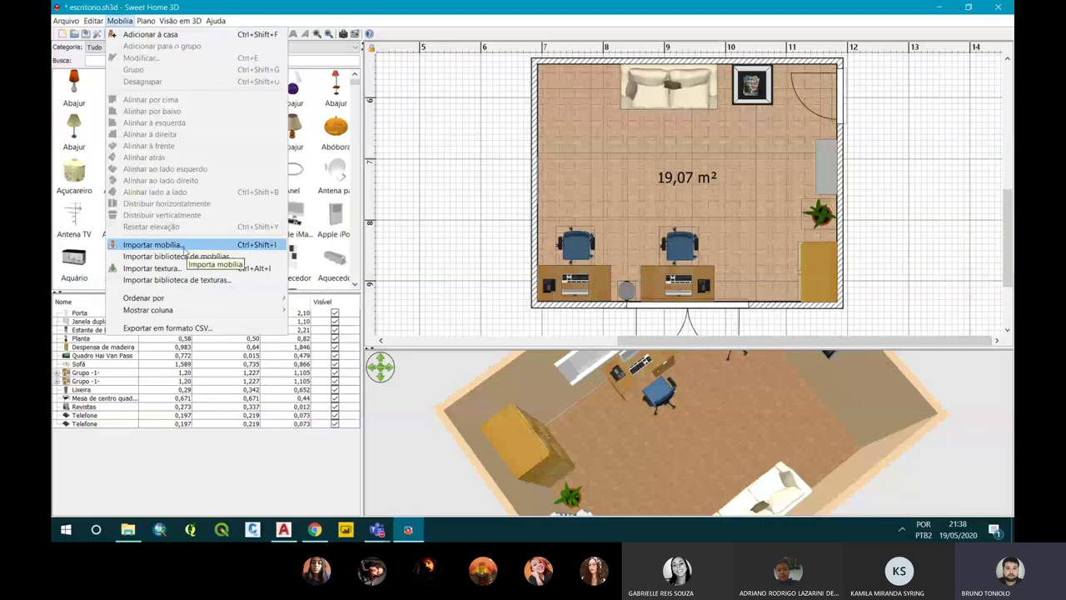
{"action": "left_click", "coordinate": [178, 247]}
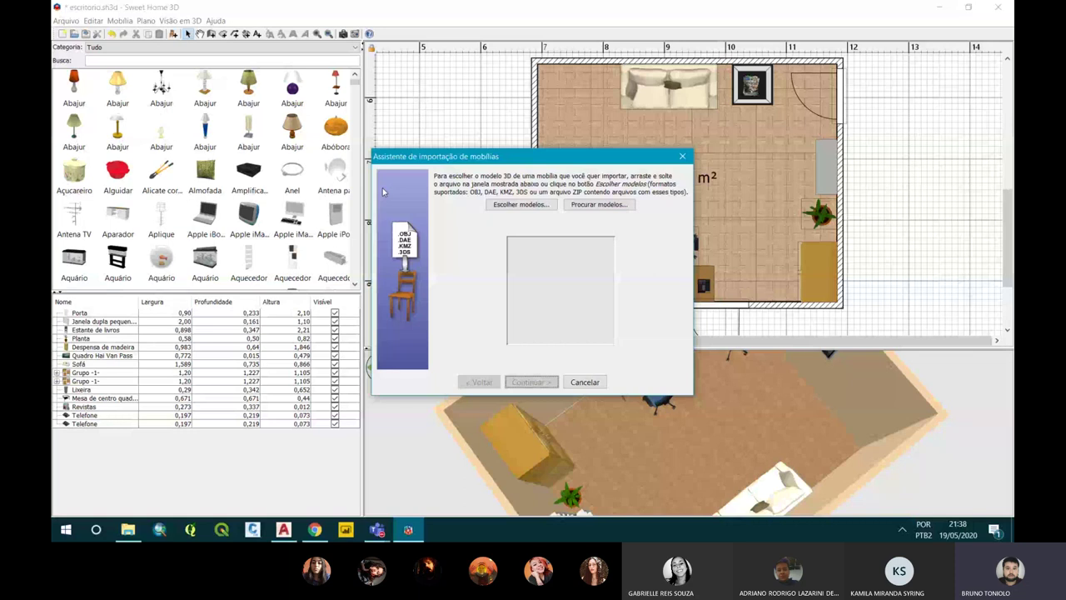
{"action": "left_click", "coordinate": [520, 204]}
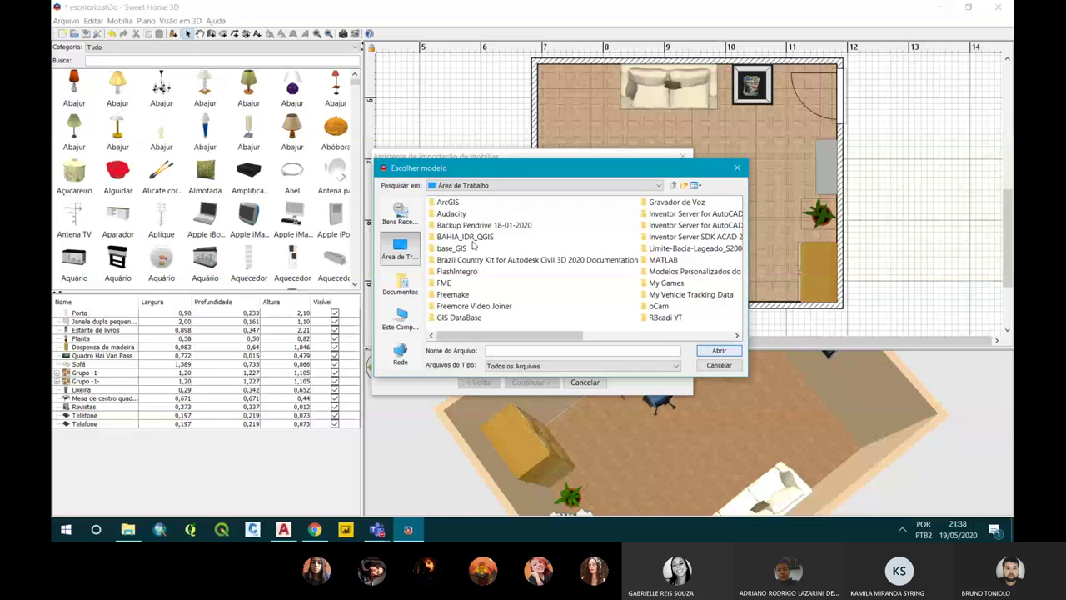
{"action": "scroll", "coordinate": [467, 266], "scroll_direction": "down", "scroll_amount": 5}
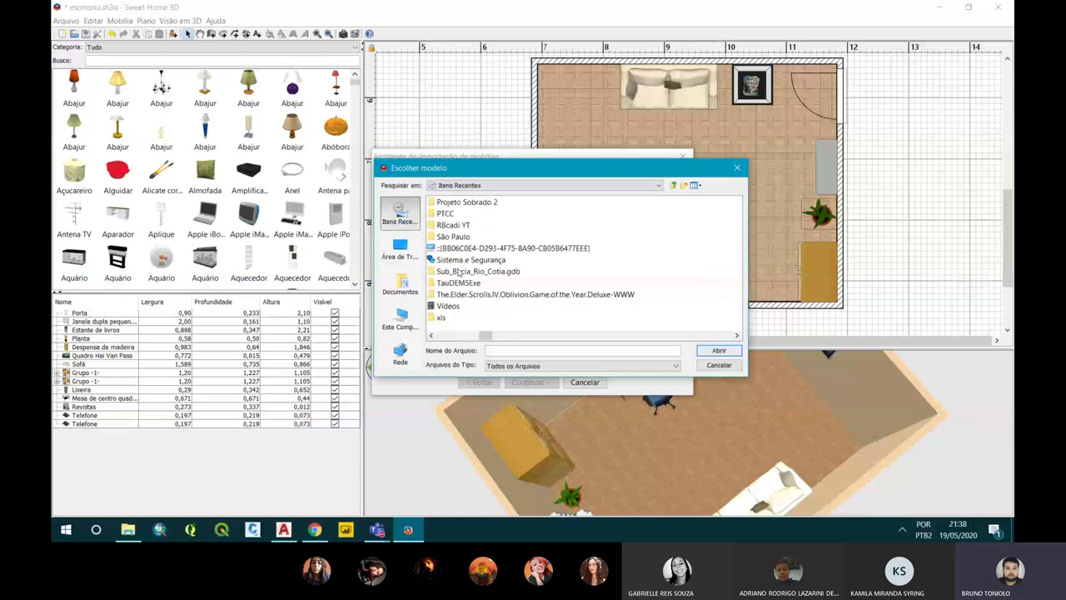
{"action": "left_click", "coordinate": [459, 272]}
{"action": "scroll", "coordinate": [459, 272], "scroll_direction": "up", "scroll_amount": 3}
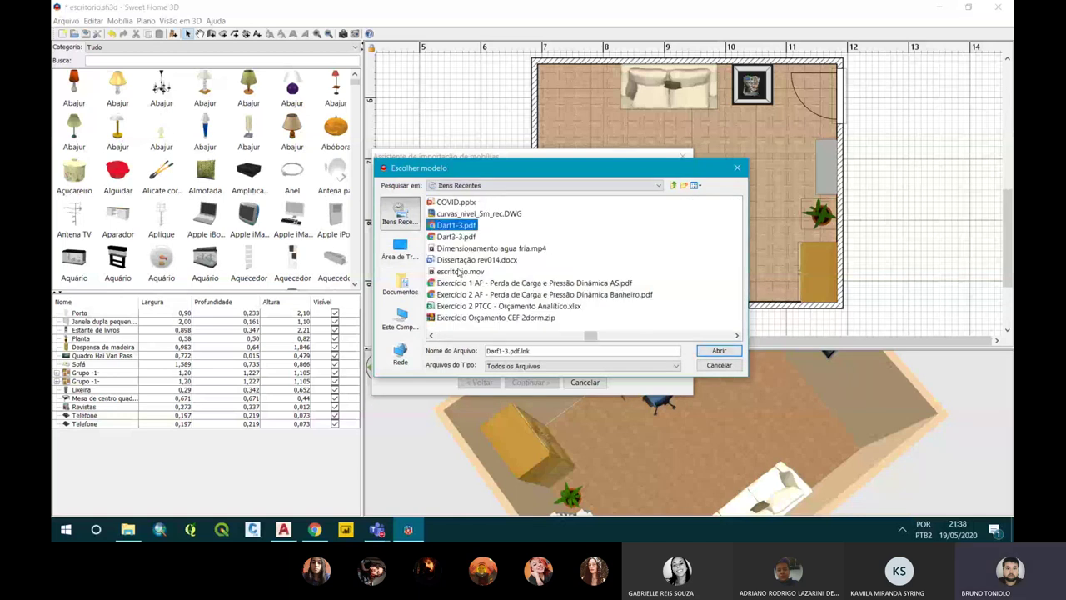
{"action": "left_click", "coordinate": [467, 247]}
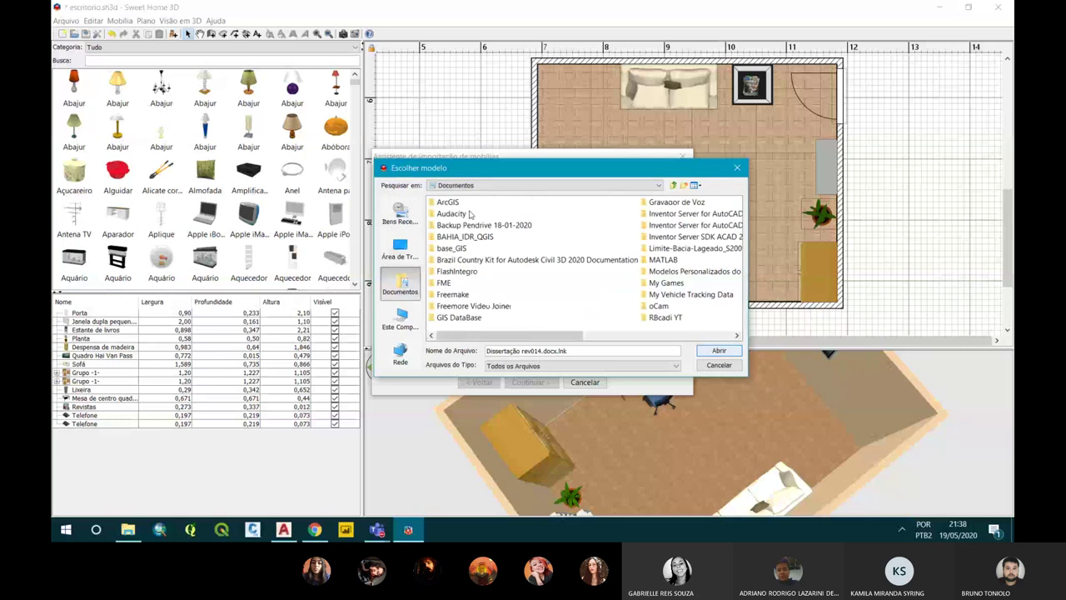
Browse Downloads into Electronics_Large-Plotter and filter to DAE - Collada files.
{"action": "left_click", "coordinate": [500, 185]}
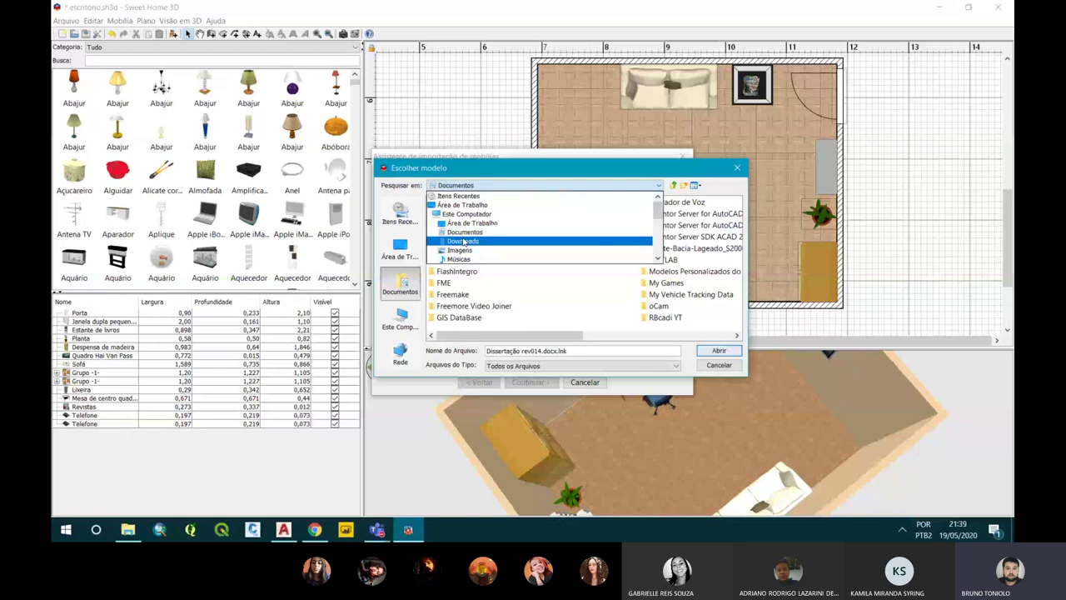
{"action": "left_click", "coordinate": [464, 241]}
{"action": "left_click", "coordinate": [472, 206]}
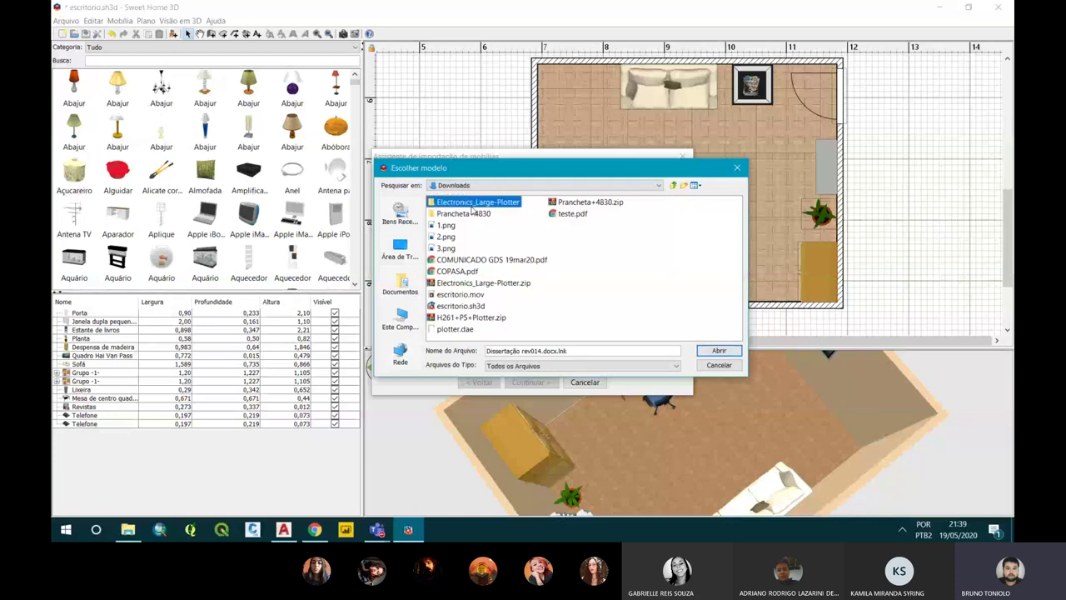
{"action": "left_click", "coordinate": [472, 213]}
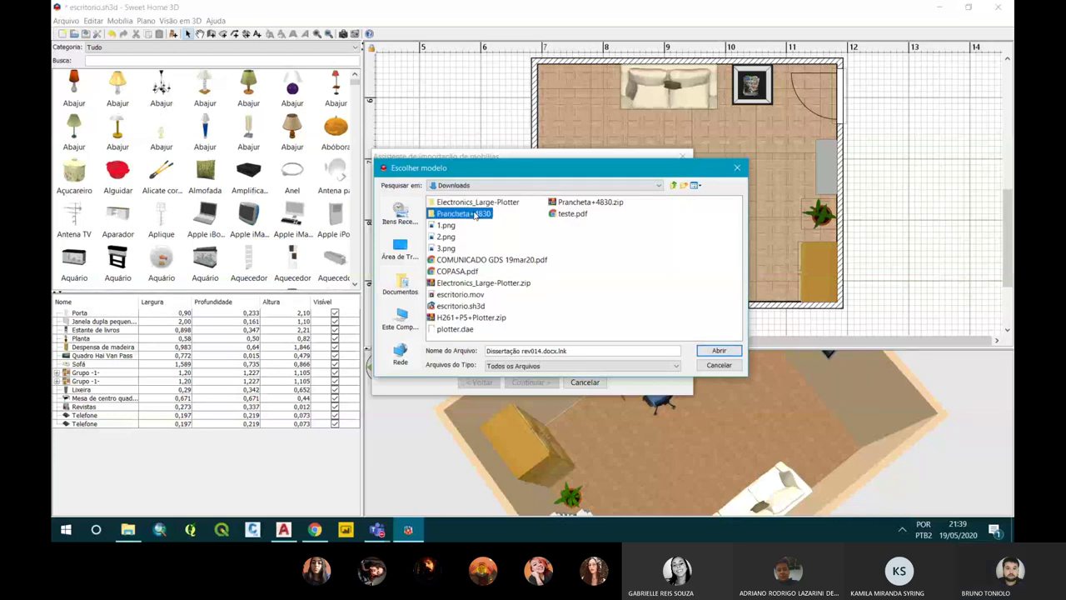
{"action": "left_click", "coordinate": [472, 205]}
{"action": "double_click", "coordinate": [473, 207]}
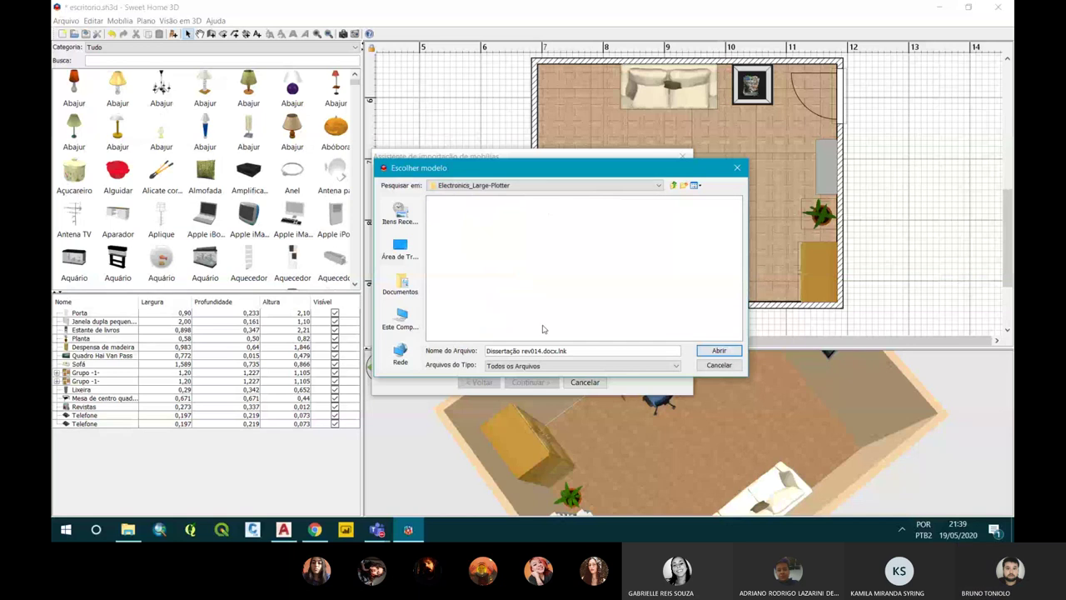
{"action": "left_click", "coordinate": [547, 366]}
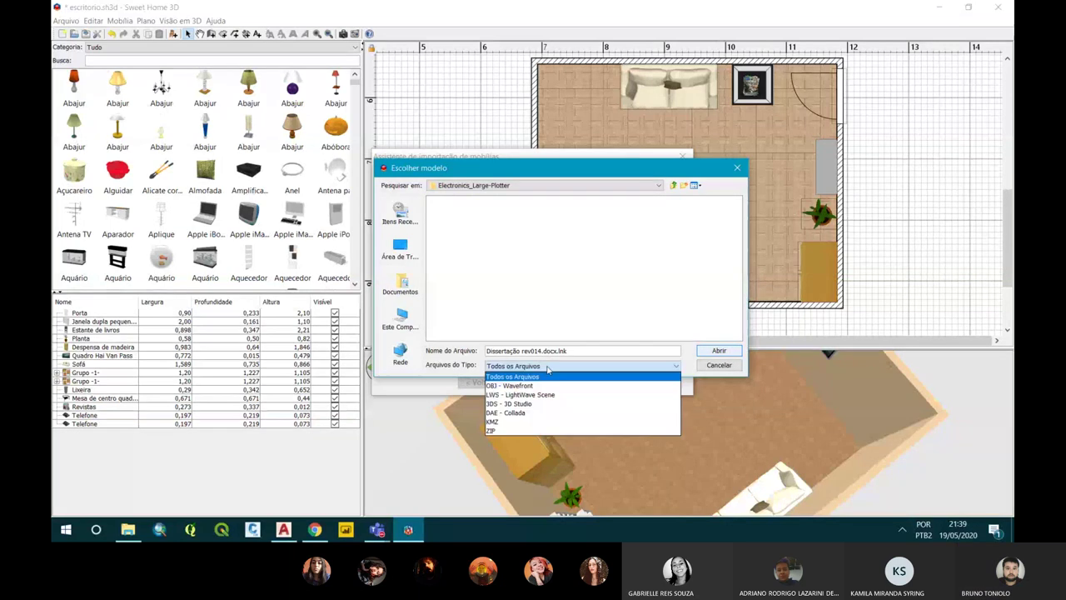
{"action": "left_click", "coordinate": [513, 413]}
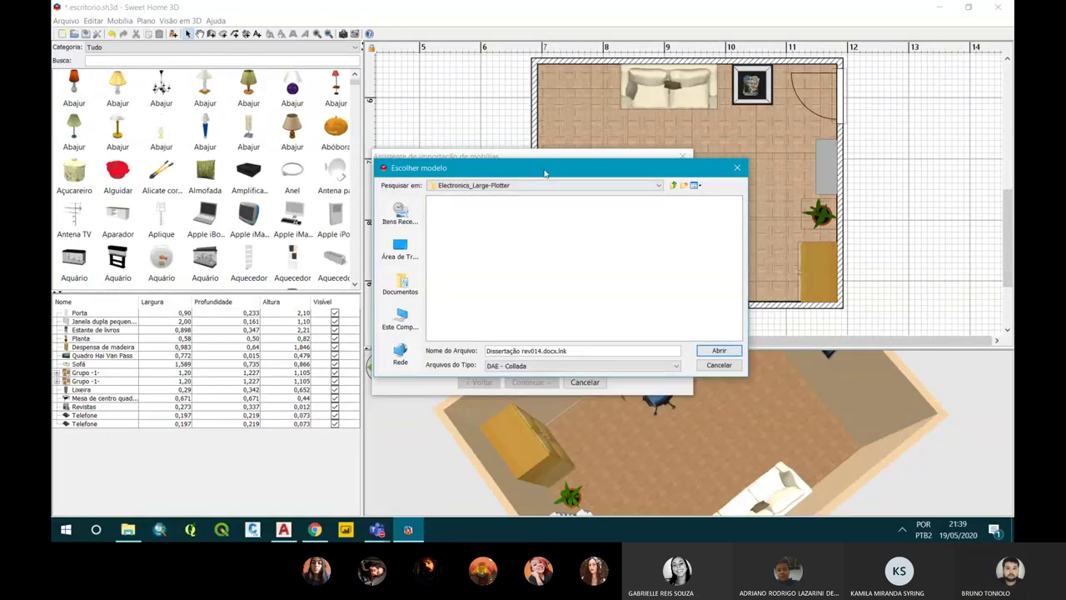
Load plotter.dae from Downloads into the wizard and rotate its preview.
{"action": "left_click_drag", "start_coordinate": [546, 173], "coordinate": [523, 185]}
{"action": "left_click", "coordinate": [651, 199]}
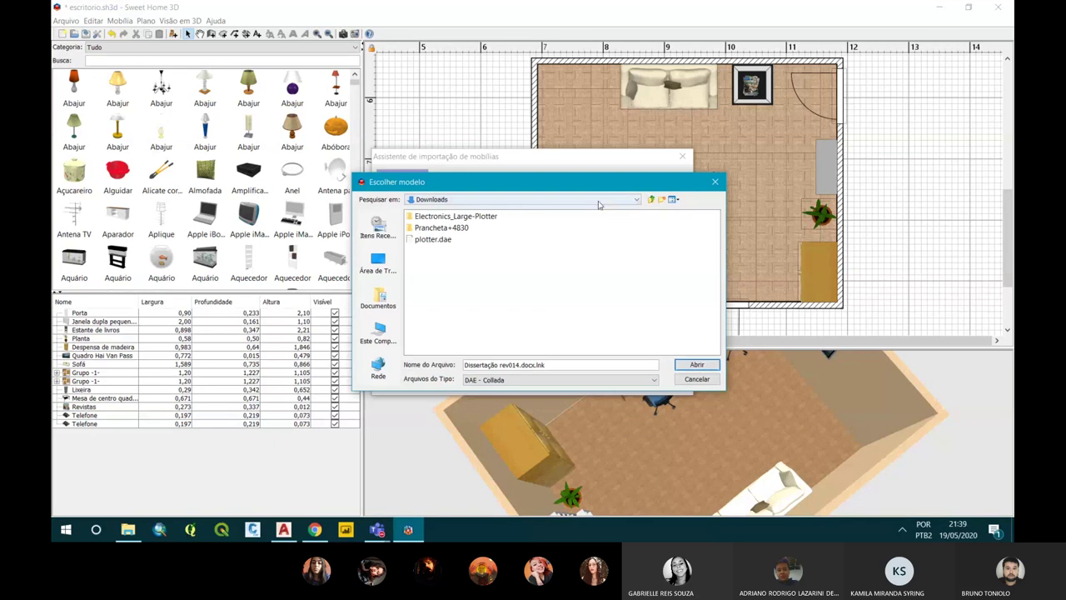
{"action": "left_click", "coordinate": [433, 239]}
{"action": "left_click", "coordinate": [684, 361]}
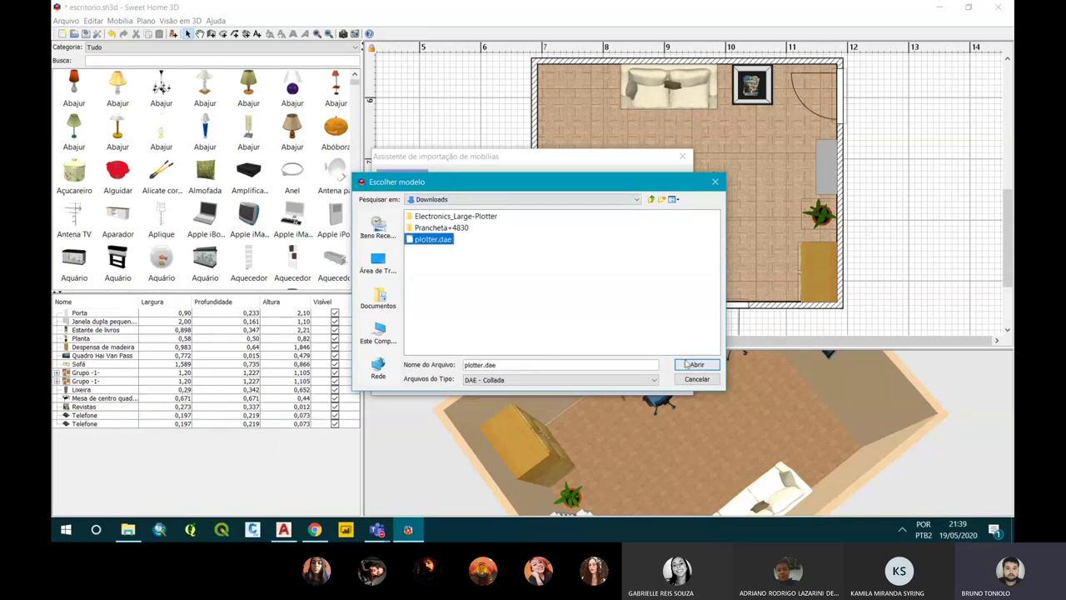
{"action": "mouse_move", "coordinate": [550, 267]}
{"action": "left_mouse_down"}
{"action": "mouse_move", "coordinate": [526, 296]}
{"action": "mouse_move", "coordinate": [618, 299]}
{"action": "left_mouse_up"}
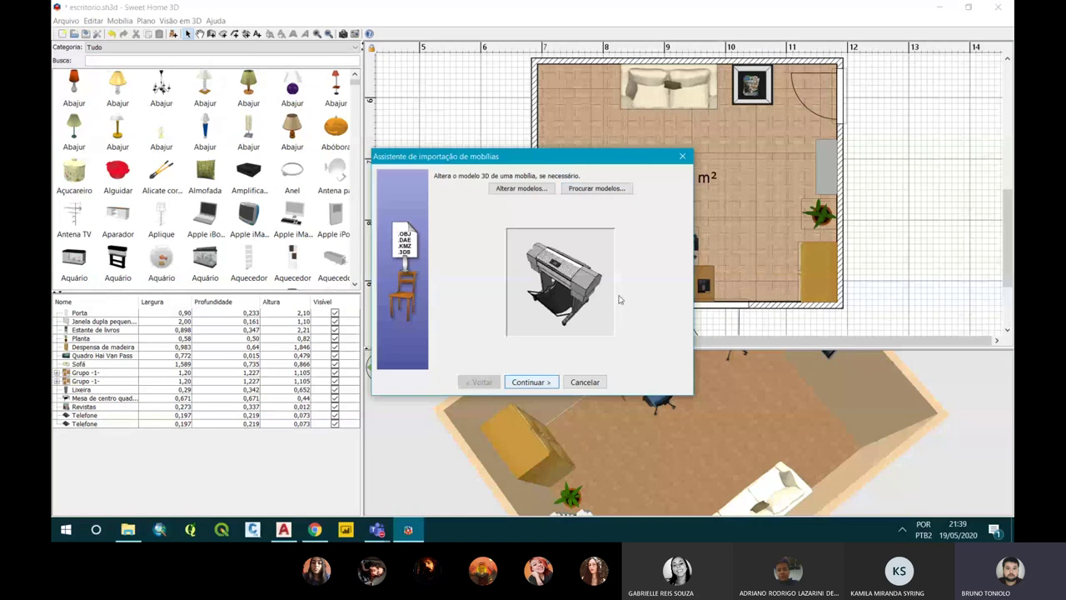
Import the plotter as "Plotter" in the Escritório category and finish the wizard.
{"action": "left_click", "coordinate": [530, 382]}
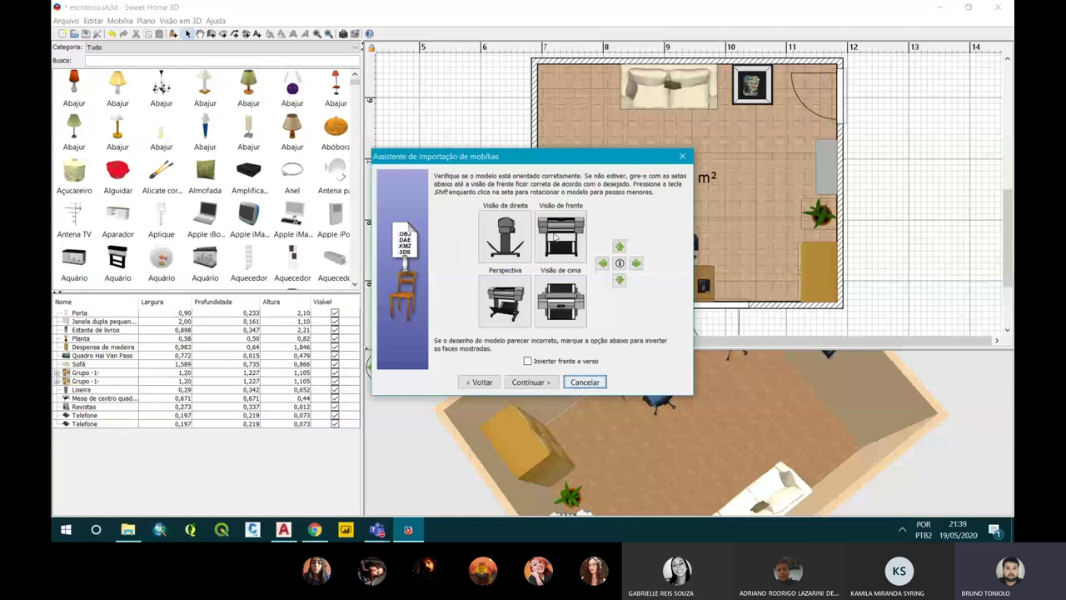
{"action": "key", "text": "Return"}
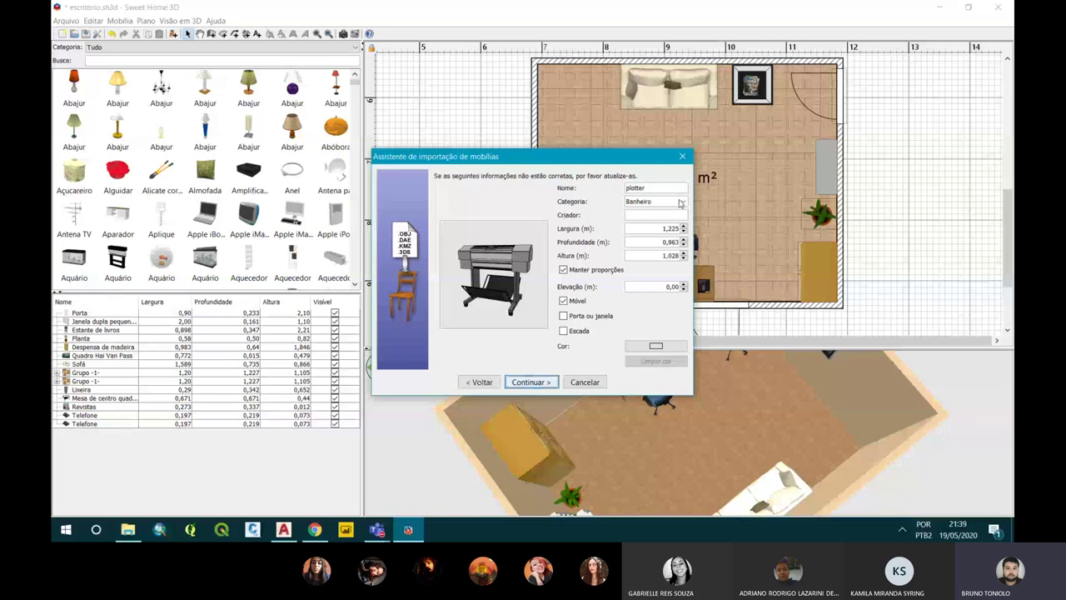
{"action": "left_click", "coordinate": [680, 202]}
{"action": "left_click", "coordinate": [646, 241]}
{"action": "double_click", "coordinate": [635, 188]}
{"action": "type", "text": "Plott"}
{"action": "key", "text": "Return"}
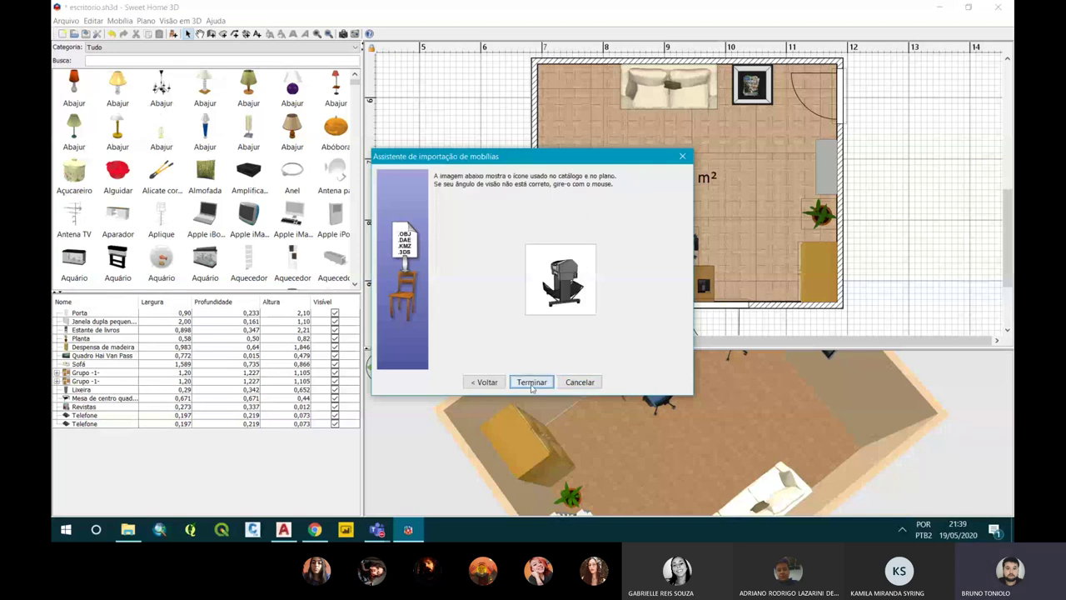
{"action": "left_click", "coordinate": [531, 381]}
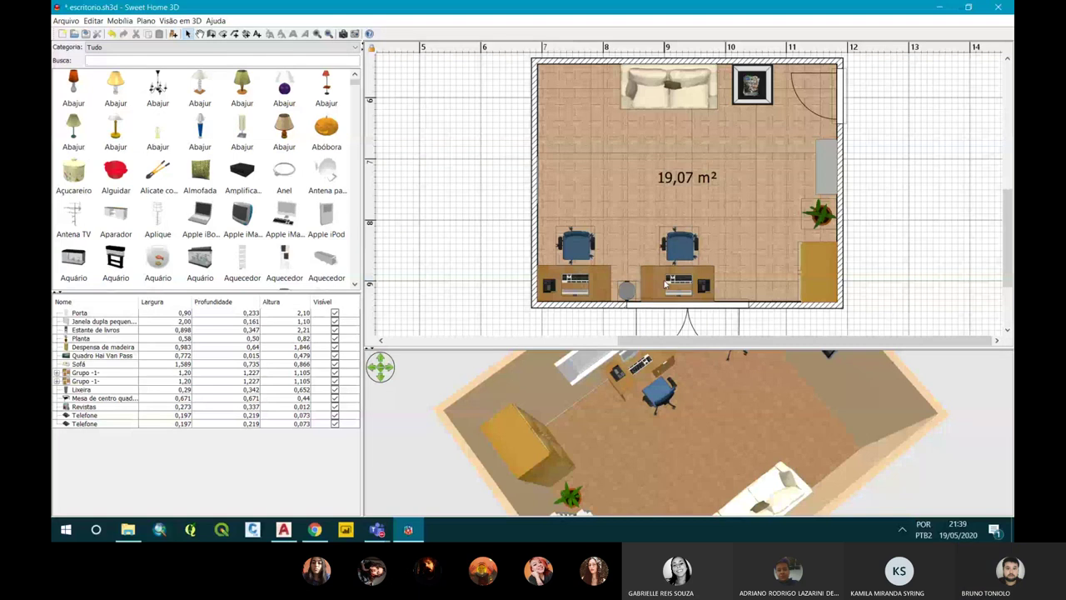
Search the catalog for 'plot' and drag the Plotter into the office plan near the left wall.
{"action": "scroll", "coordinate": [663, 280], "scroll_direction": "down", "scroll_amount": 3}
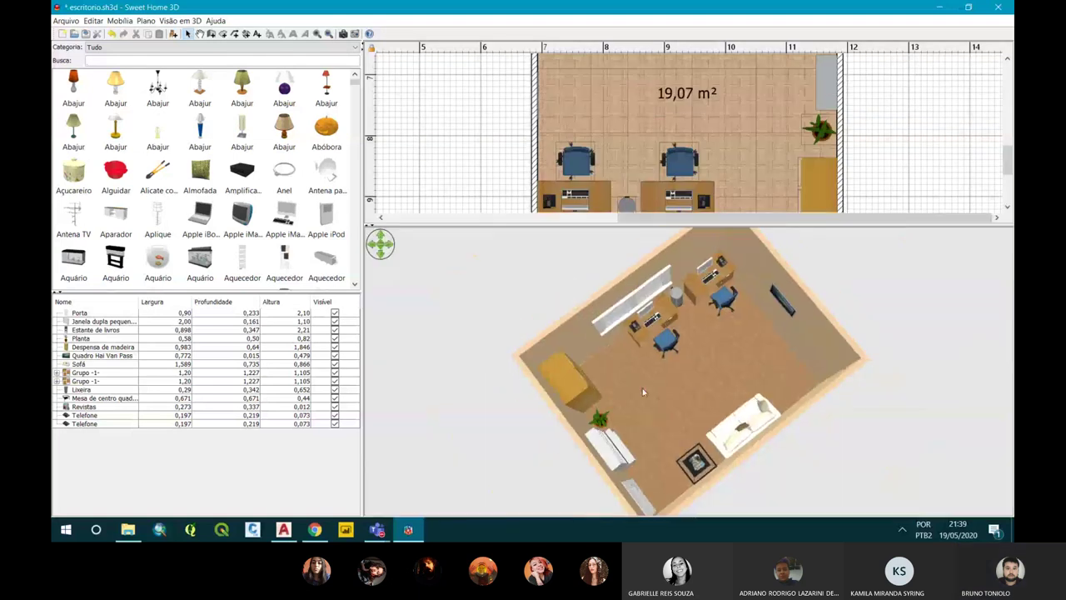
{"action": "left_click_drag", "start_coordinate": [643, 392], "coordinate": [617, 333]}
{"action": "left_click", "coordinate": [130, 60]}
{"action": "type", "text": "plot"}
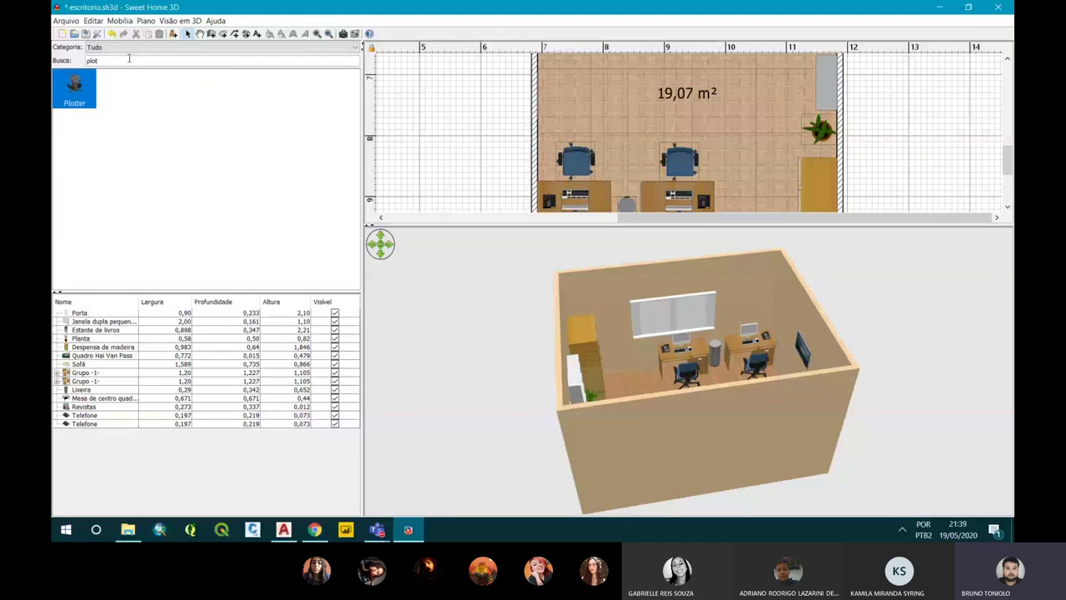
{"action": "mouse_move", "coordinate": [73, 87]}
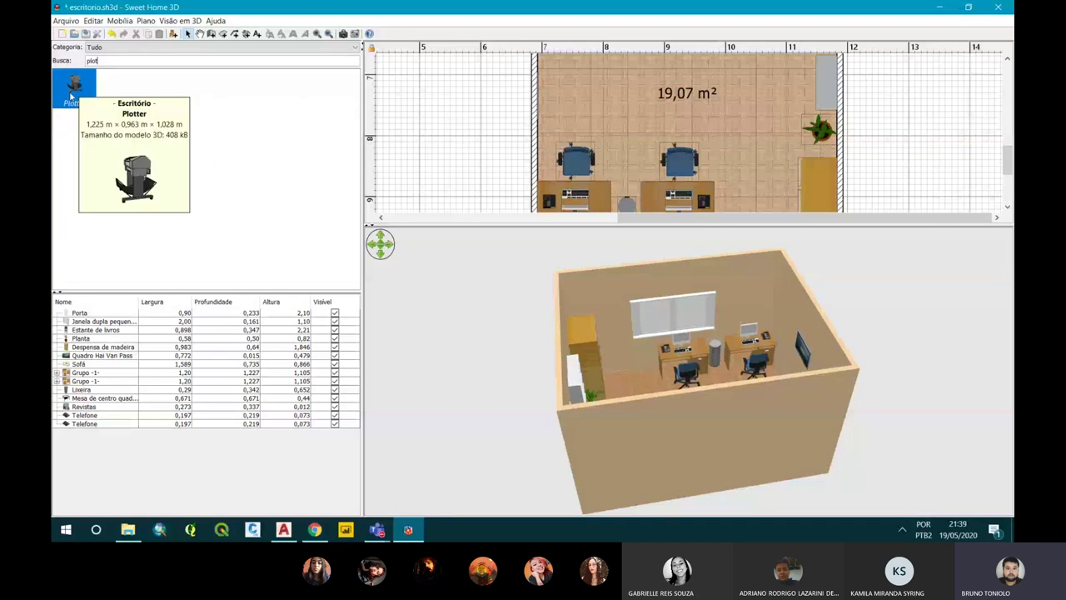
{"action": "left_click_drag", "start_coordinate": [71, 96], "coordinate": [547, 96]}
{"action": "scroll", "coordinate": [684, 107], "scroll_direction": "up", "scroll_amount": 1}
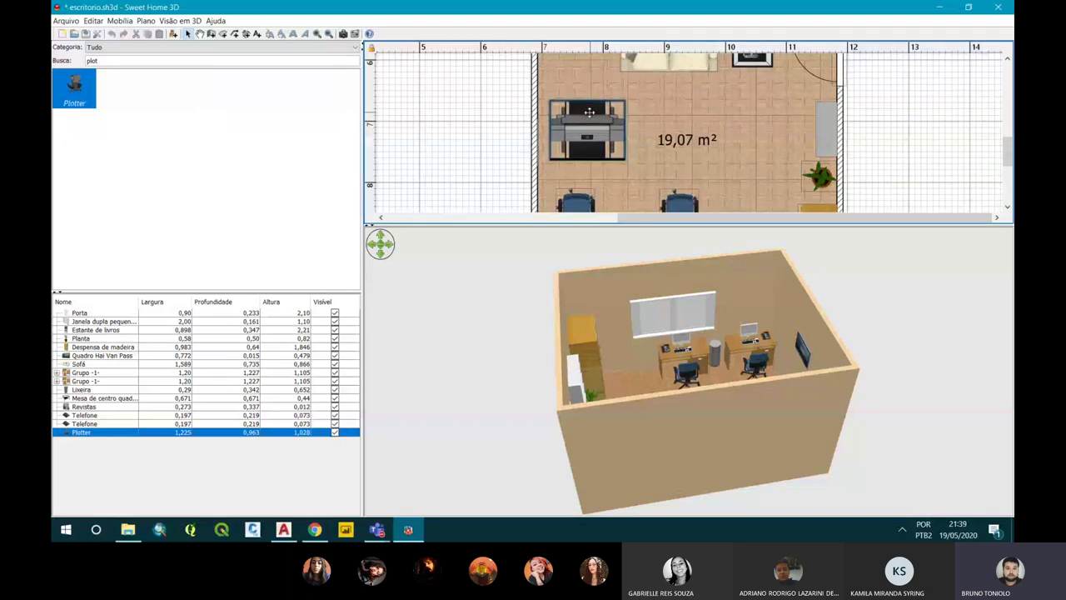
Nudge the sofa slightly right and move the Plotter up into the room's top-left corner.
{"action": "scroll", "coordinate": [748, 133], "scroll_direction": "up", "scroll_amount": 1}
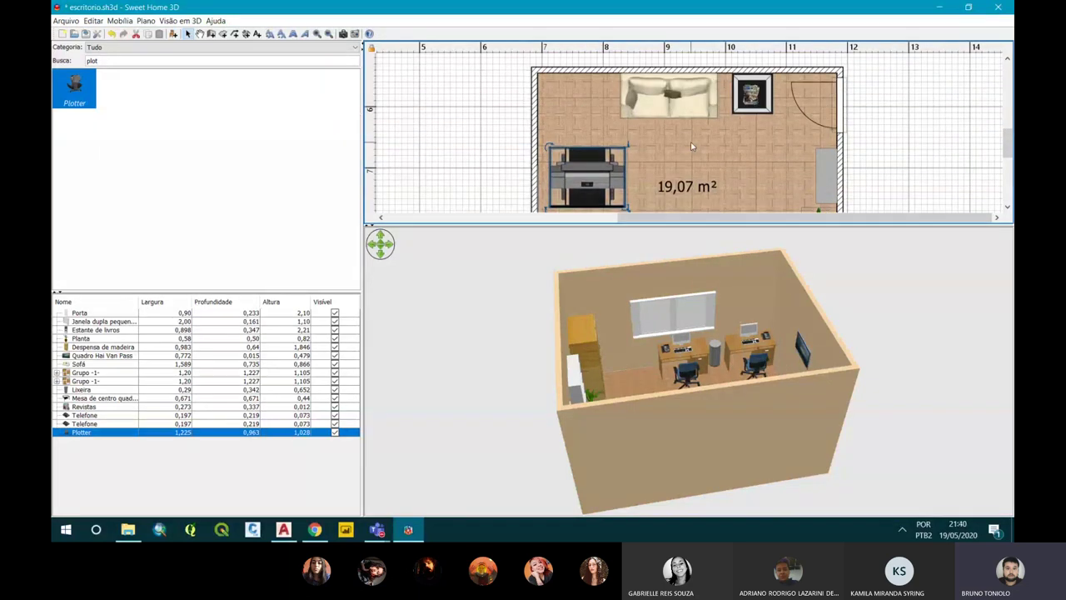
{"action": "left_click", "coordinate": [671, 100]}
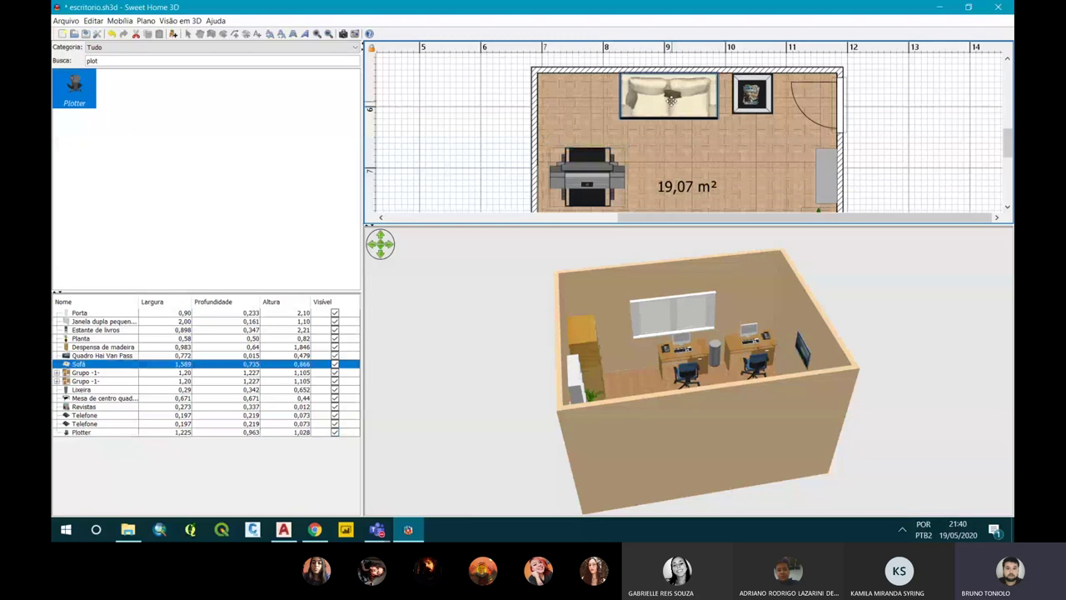
{"action": "left_click_drag", "start_coordinate": [672, 100], "coordinate": [689, 95]}
{"action": "left_click", "coordinate": [591, 160]}
{"action": "left_click_drag", "start_coordinate": [591, 160], "coordinate": [601, 74]}
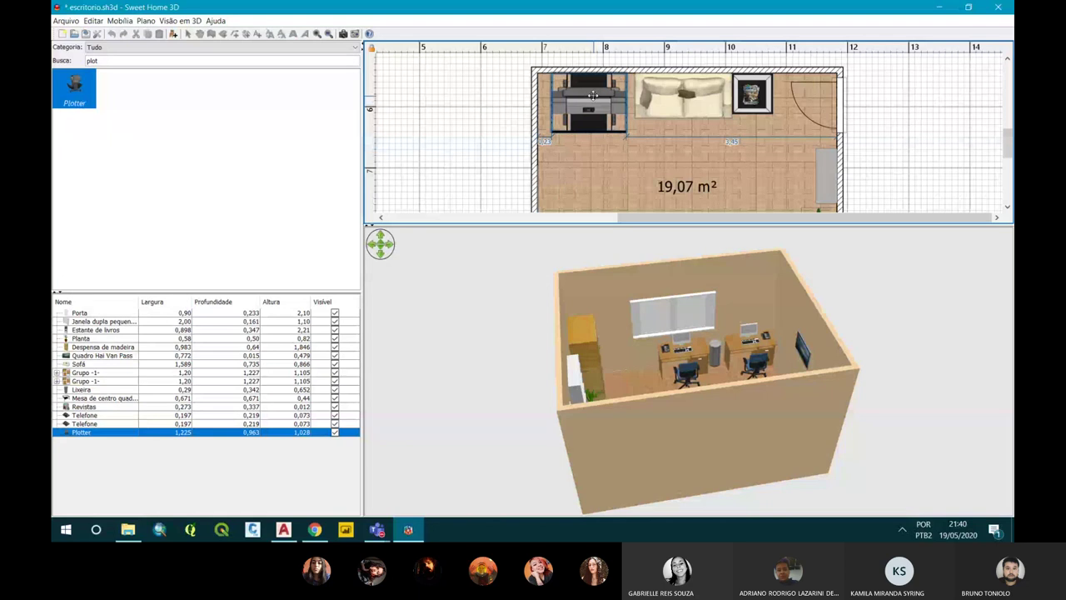
{"action": "left_click", "coordinate": [500, 127]}
Orbit and zoom the 3D view to review the office layout, then open the Mobília menu.
{"action": "scroll", "coordinate": [500, 127], "scroll_direction": "down", "scroll_amount": 1}
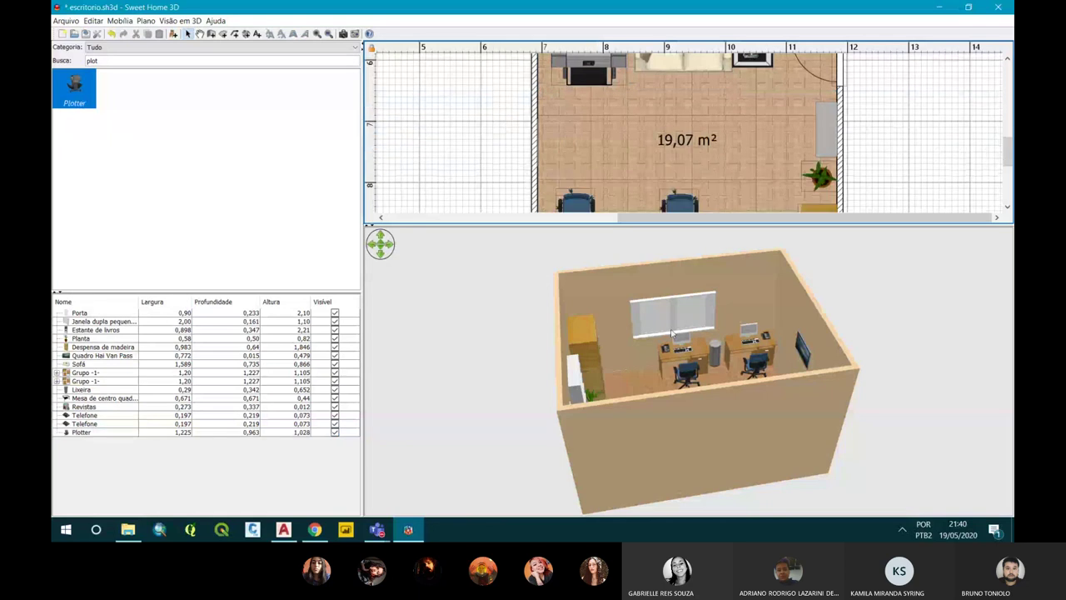
{"action": "mouse_move", "coordinate": [500, 350]}
{"action": "left_mouse_down"}
{"action": "mouse_move", "coordinate": [502, 400]}
{"action": "mouse_move", "coordinate": [613, 376]}
{"action": "left_mouse_up"}
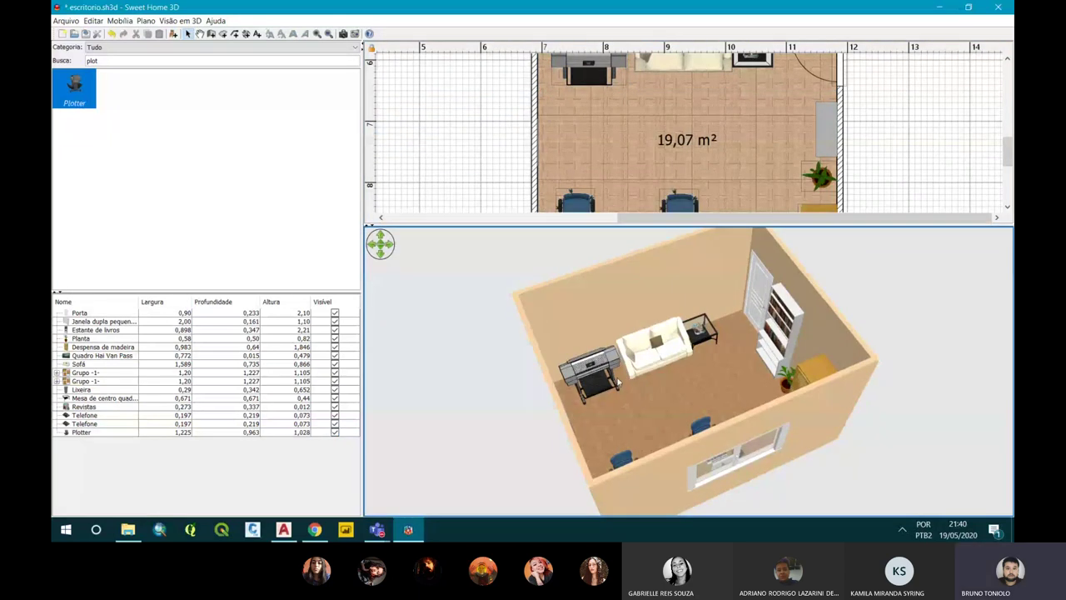
{"action": "scroll", "coordinate": [612, 377], "scroll_direction": "up", "scroll_amount": 3}
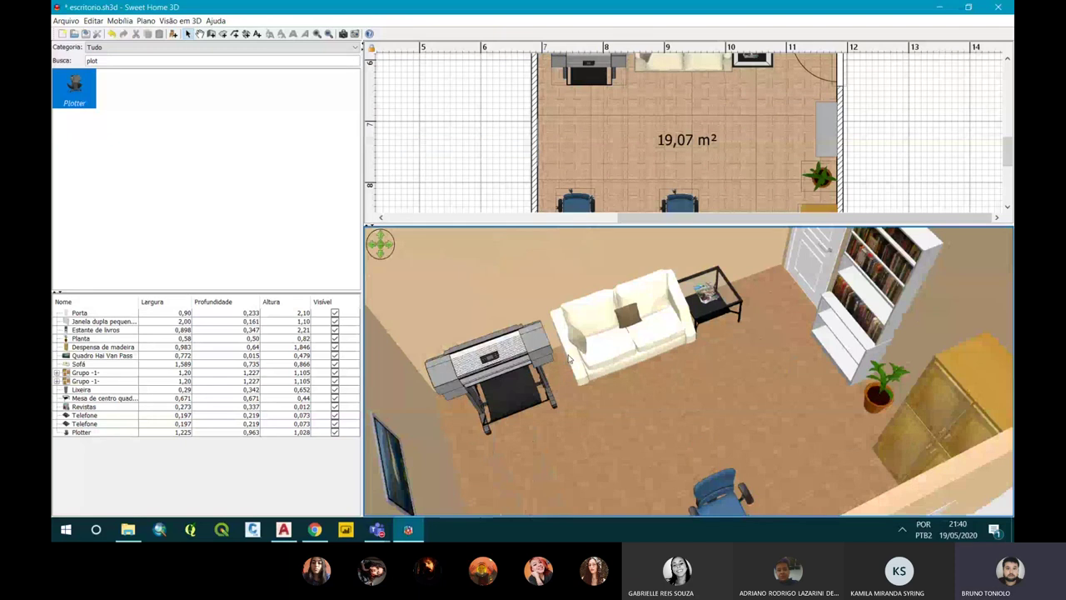
{"action": "scroll", "coordinate": [589, 381], "scroll_direction": "up", "scroll_amount": 1}
{"action": "mouse_move", "coordinate": [590, 381]}
{"action": "left_mouse_down"}
{"action": "mouse_move", "coordinate": [611, 331]}
{"action": "mouse_move", "coordinate": [479, 348]}
{"action": "mouse_move", "coordinate": [758, 377]}
{"action": "mouse_move", "coordinate": [616, 362]}
{"action": "mouse_move", "coordinate": [633, 333]}
{"action": "left_mouse_up"}
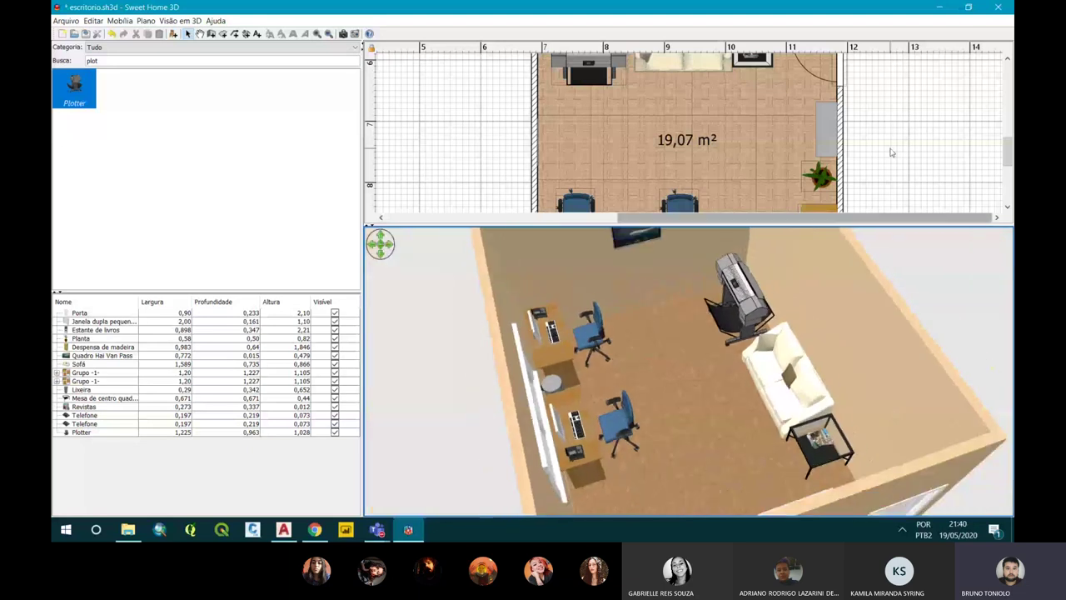
{"action": "left_click_drag", "start_coordinate": [1008, 164], "coordinate": [1008, 164]}
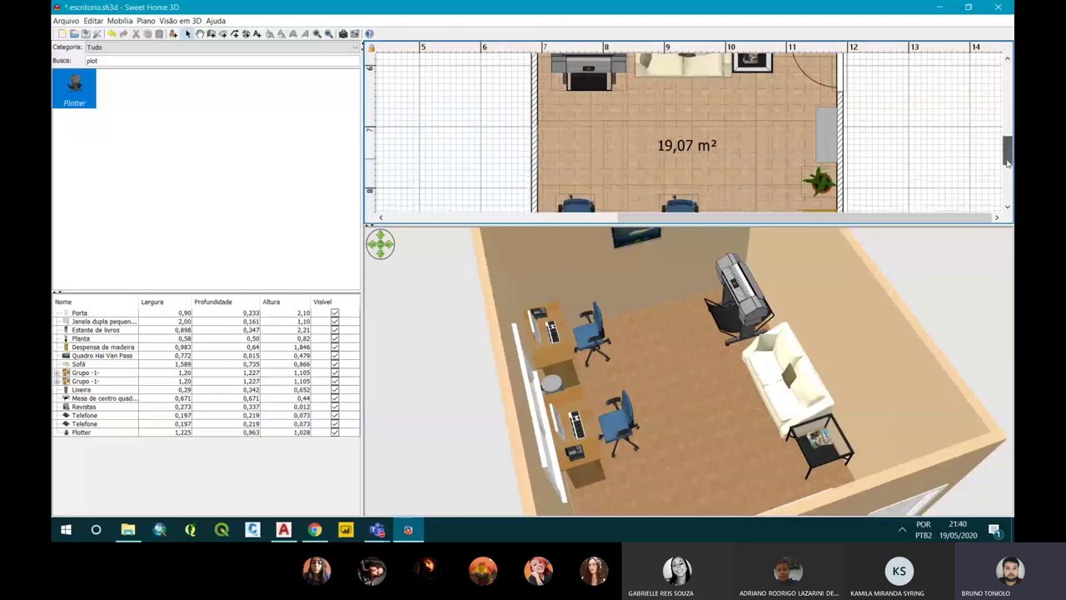
{"action": "left_click", "coordinate": [119, 20]}
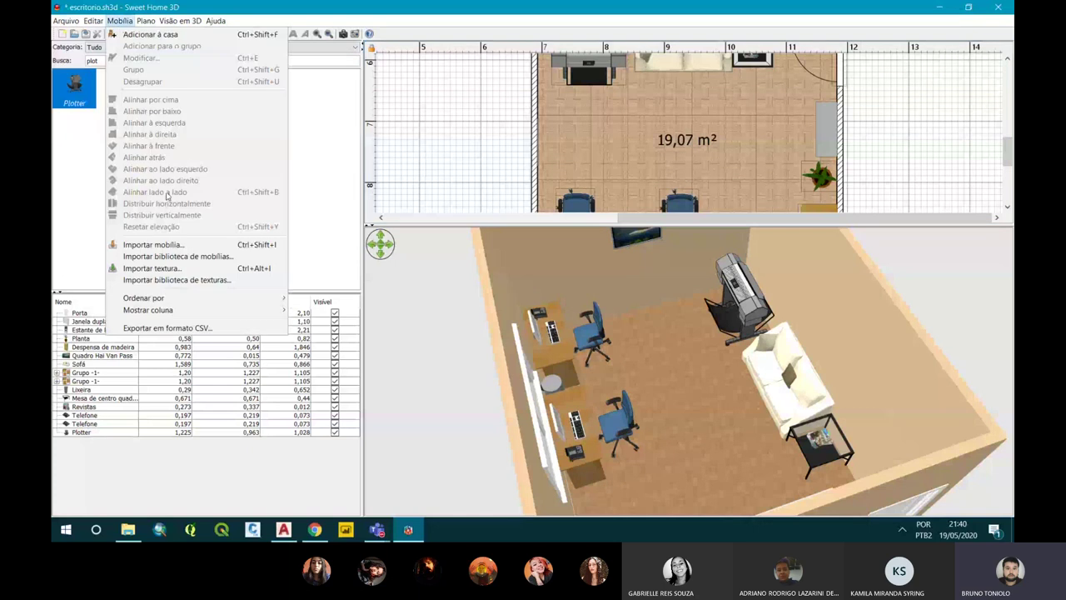
Import prancheta.dae from the Prancheta+4830 folder and accept its orientation.
{"action": "left_click", "coordinate": [152, 244]}
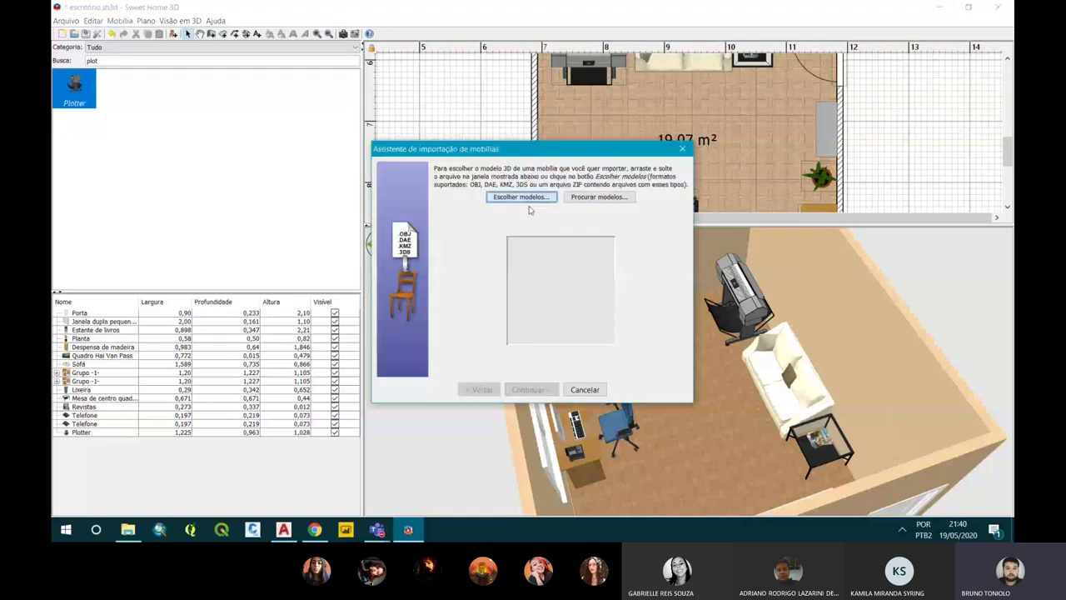
{"action": "left_click", "coordinate": [527, 200]}
{"action": "double_click", "coordinate": [461, 213]}
{"action": "left_click", "coordinate": [463, 214]}
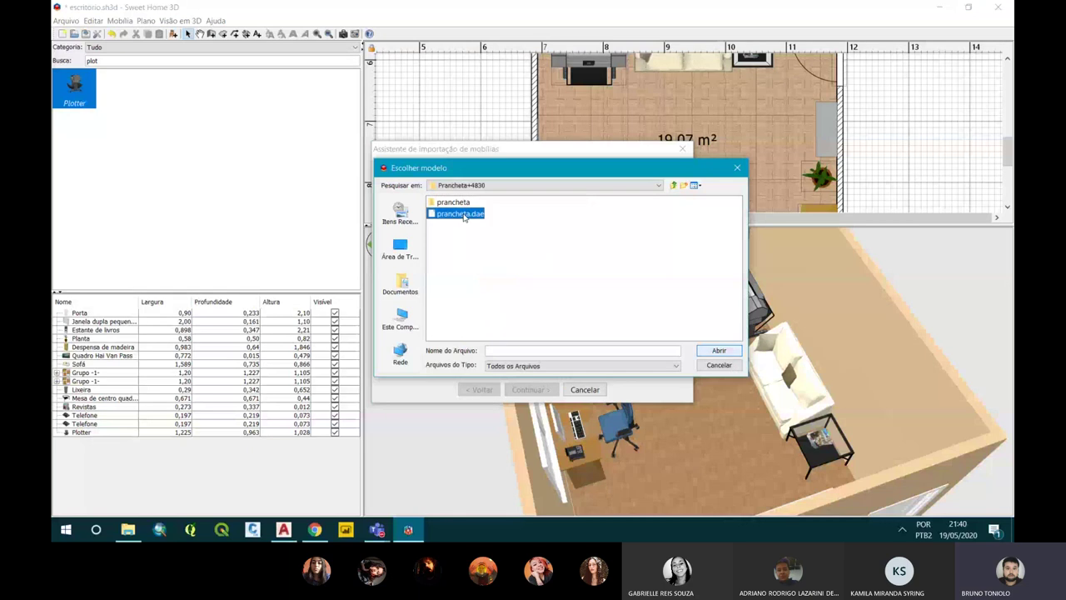
{"action": "left_click", "coordinate": [708, 350]}
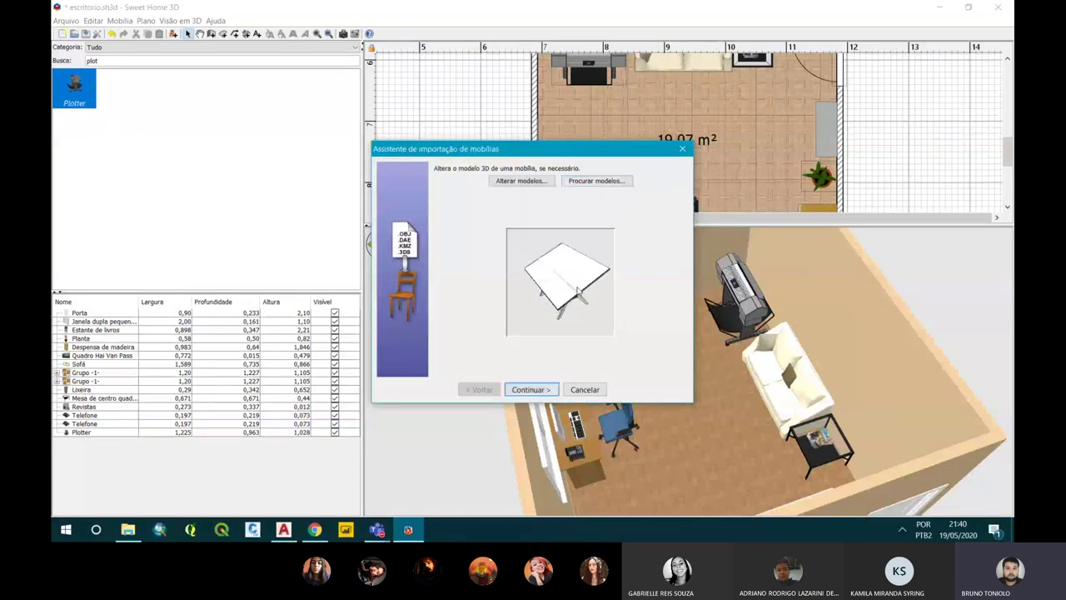
{"action": "left_click_drag", "start_coordinate": [577, 289], "coordinate": [593, 278]}
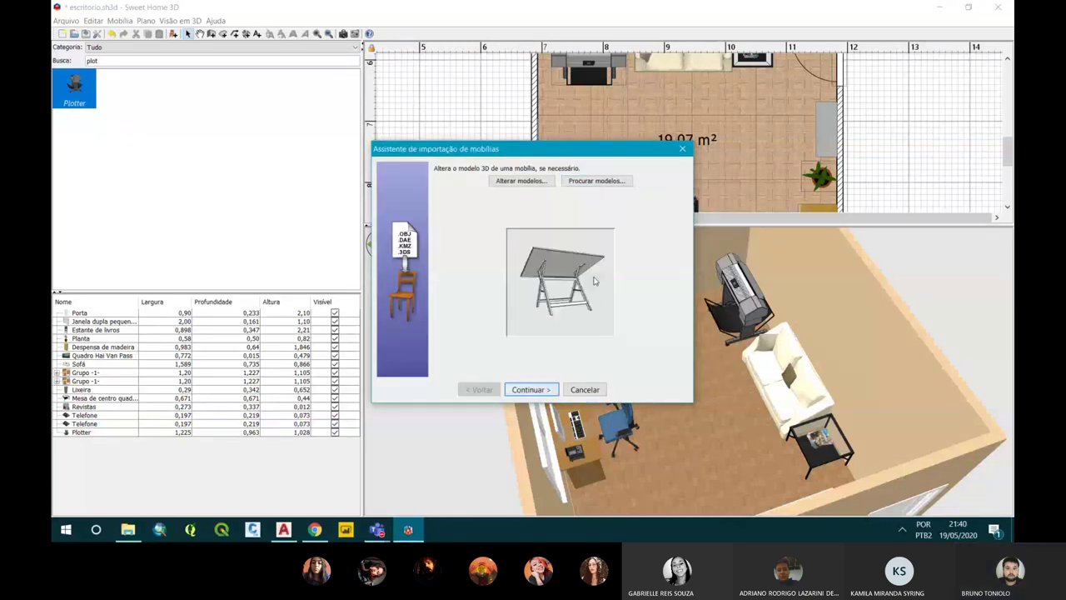
{"action": "left_click", "coordinate": [541, 388]}
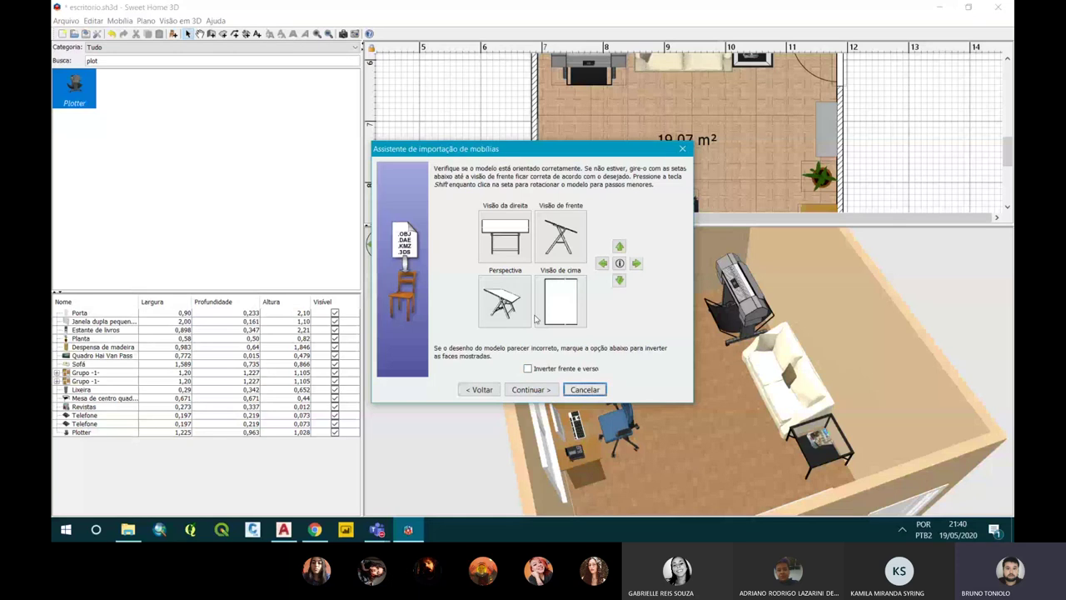
{"action": "left_click", "coordinate": [544, 389]}
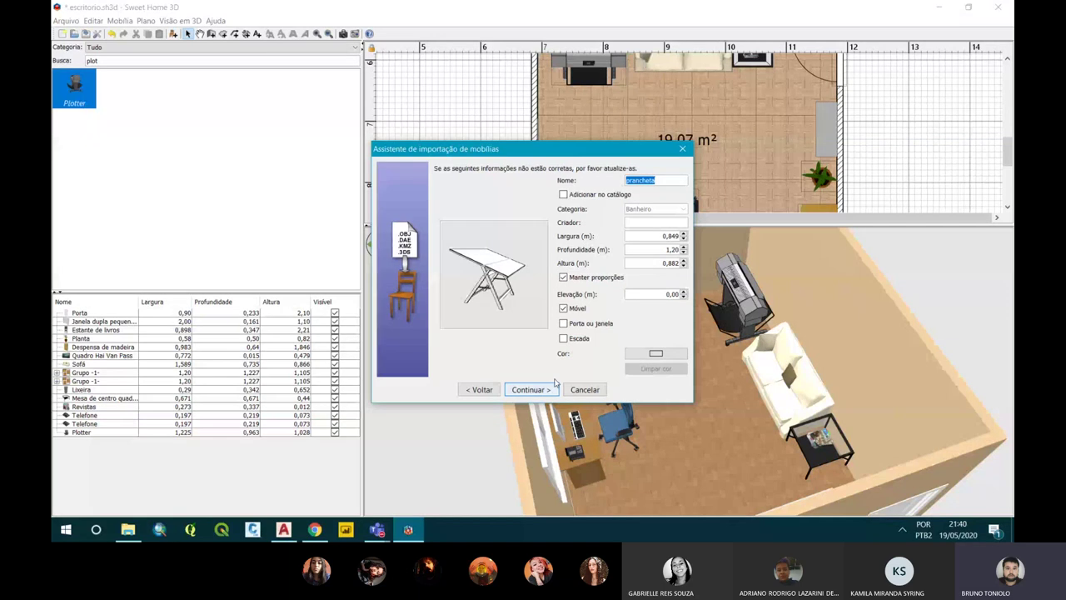
Add the drafting table to the catalogue under the Escritório category and finish the import.
{"action": "left_click", "coordinate": [597, 196]}
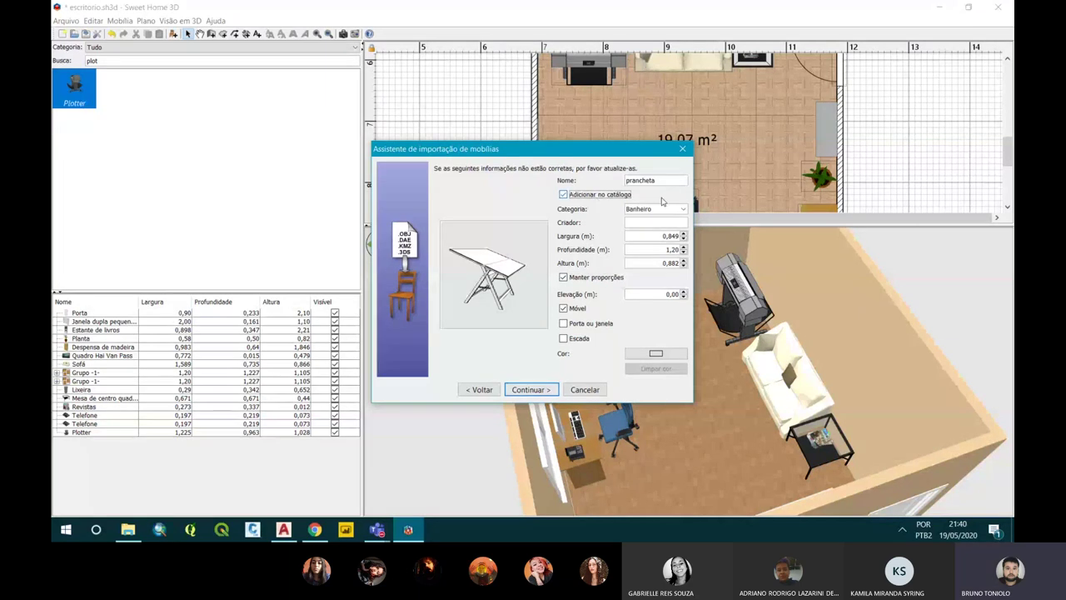
{"action": "left_click", "coordinate": [656, 208]}
{"action": "left_click", "coordinate": [650, 243]}
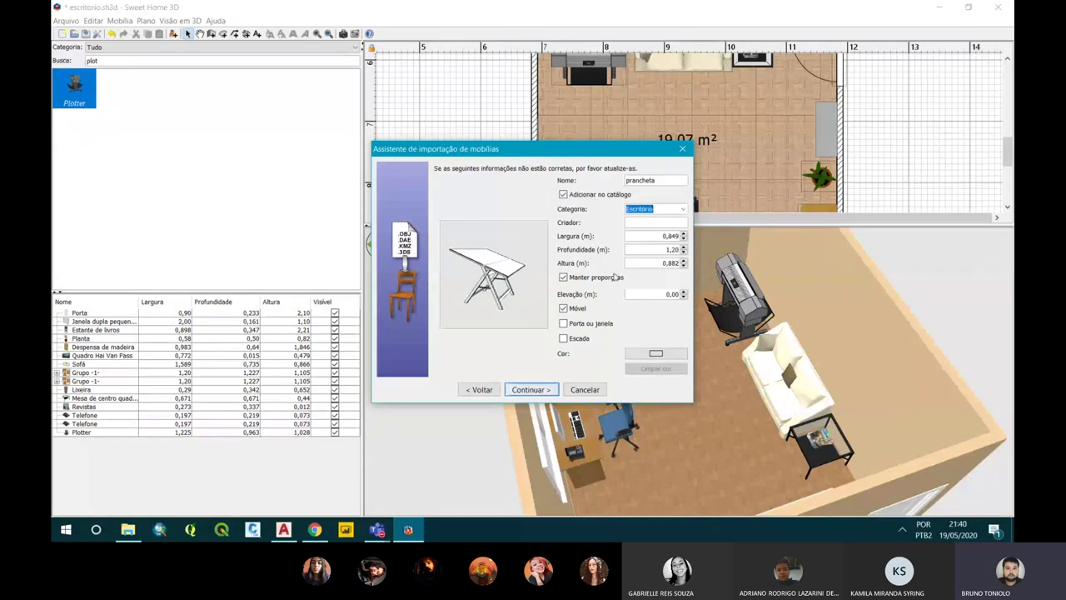
{"action": "left_click", "coordinate": [547, 397]}
{"action": "left_click", "coordinate": [544, 396]}
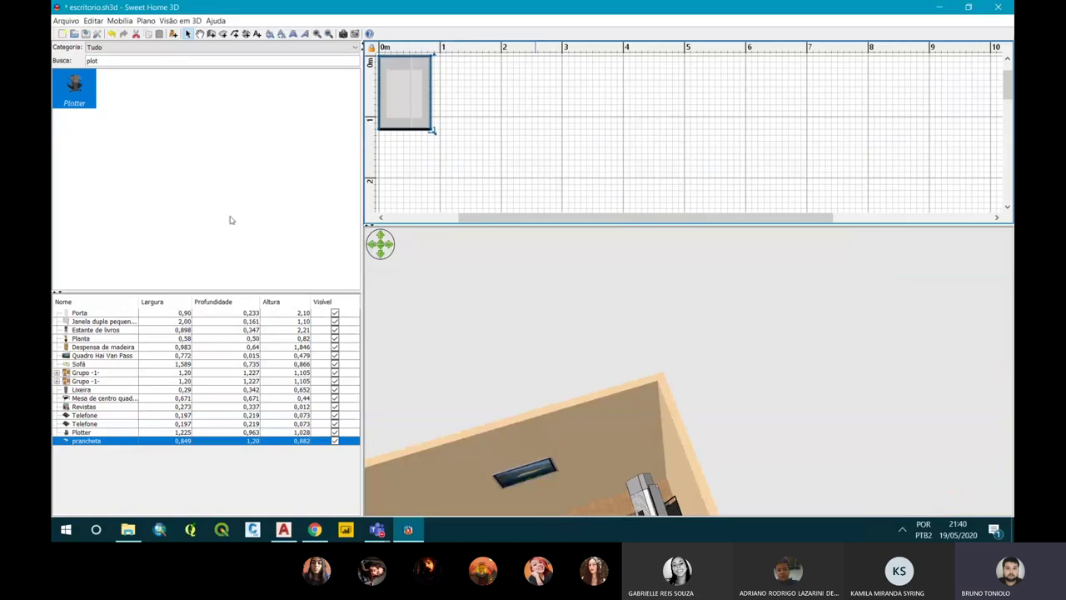
Move the prancheta drafting table into the office against the left wall, just below the plotter.
{"action": "scroll", "coordinate": [488, 147], "scroll_direction": "down", "scroll_amount": 1}
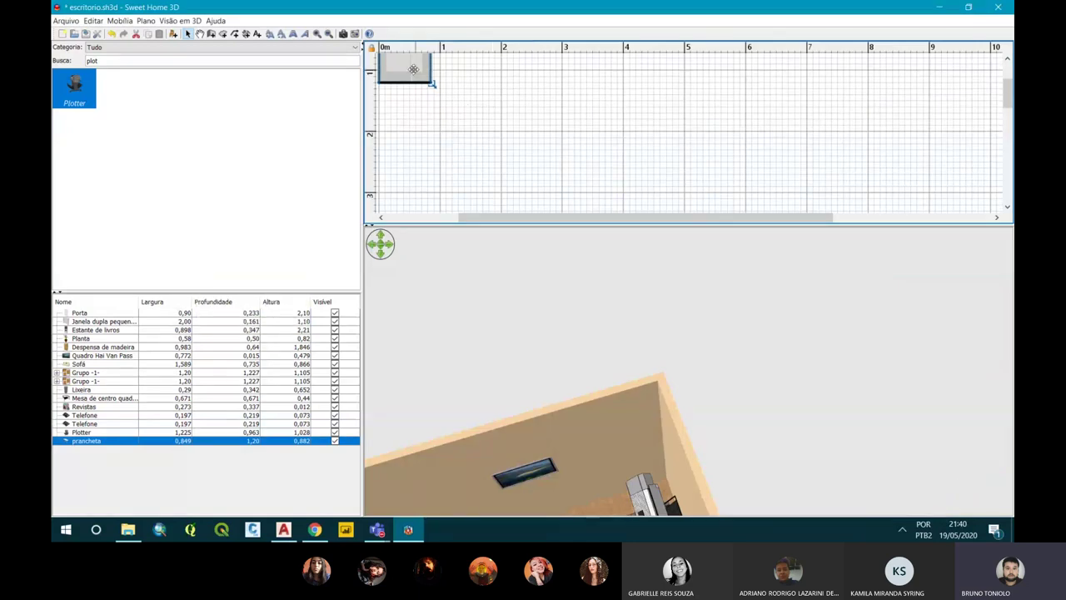
{"action": "left_click_drag", "start_coordinate": [419, 74], "coordinate": [474, 141]}
{"action": "scroll", "coordinate": [549, 136], "scroll_direction": "down", "scroll_amount": 3}
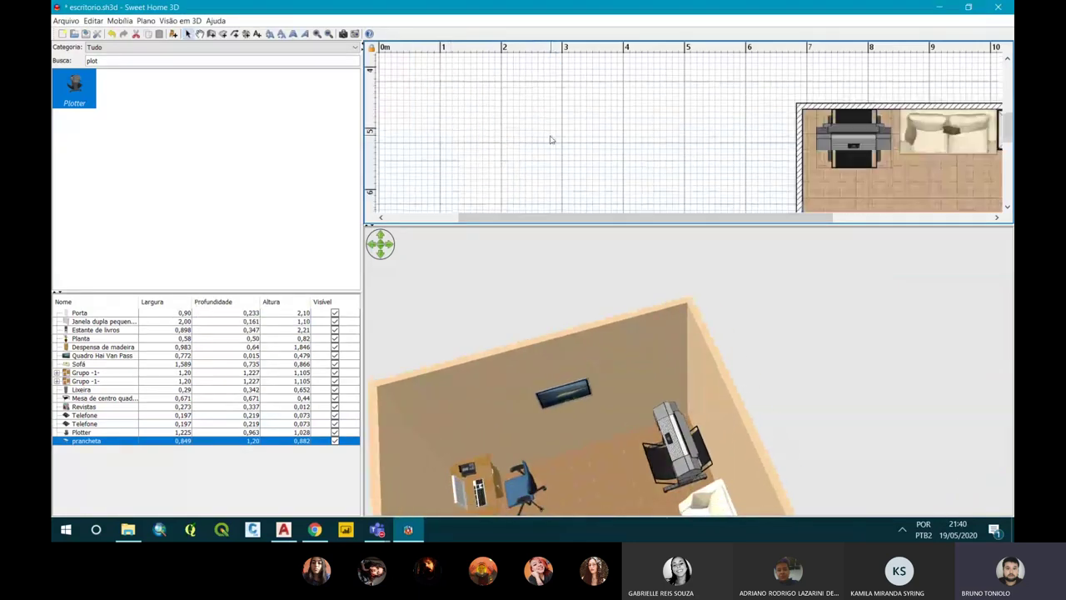
{"action": "mouse_move", "coordinate": [525, 71]}
{"action": "left_mouse_down"}
{"action": "mouse_move", "coordinate": [783, 108]}
{"action": "mouse_move", "coordinate": [895, 178]}
{"action": "left_mouse_up"}
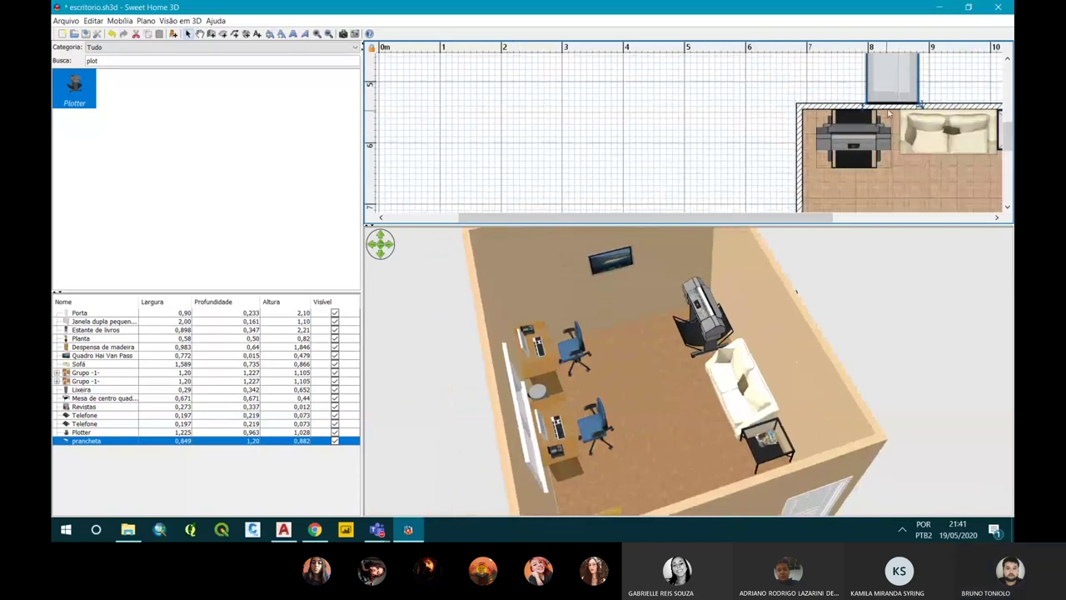
{"action": "mouse_move", "coordinate": [895, 177]}
{"action": "left_mouse_down"}
{"action": "mouse_move", "coordinate": [898, 164]}
{"action": "mouse_move", "coordinate": [819, 190]}
{"action": "left_mouse_up"}
{"action": "mouse_move", "coordinate": [728, 387]}
{"action": "left_mouse_down"}
{"action": "mouse_move", "coordinate": [763, 240]}
{"action": "mouse_move", "coordinate": [749, 454]}
{"action": "left_mouse_up"}
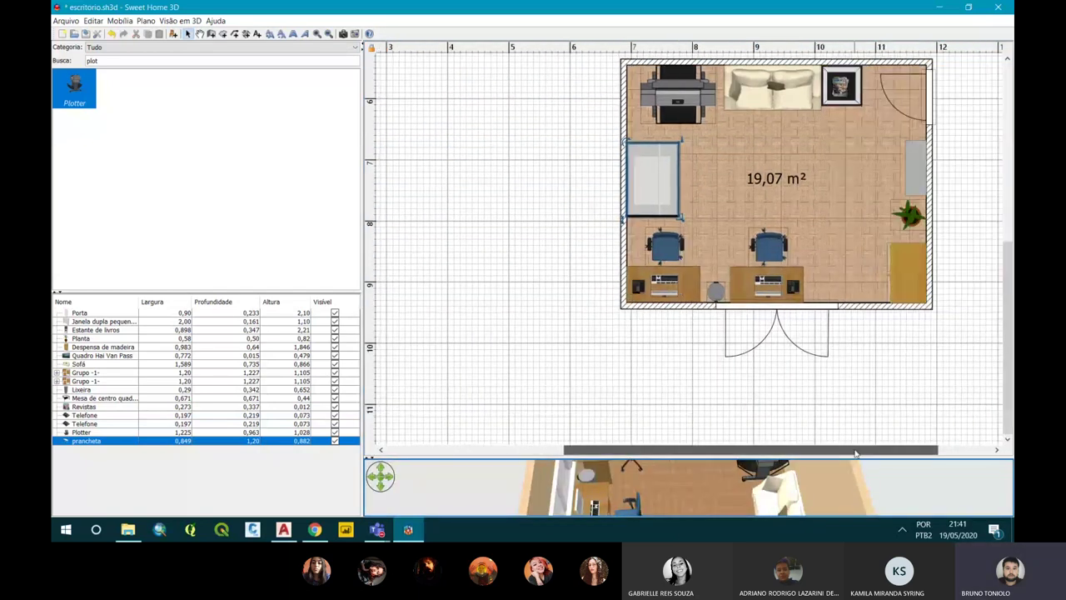
{"action": "left_click", "coordinate": [974, 300]}
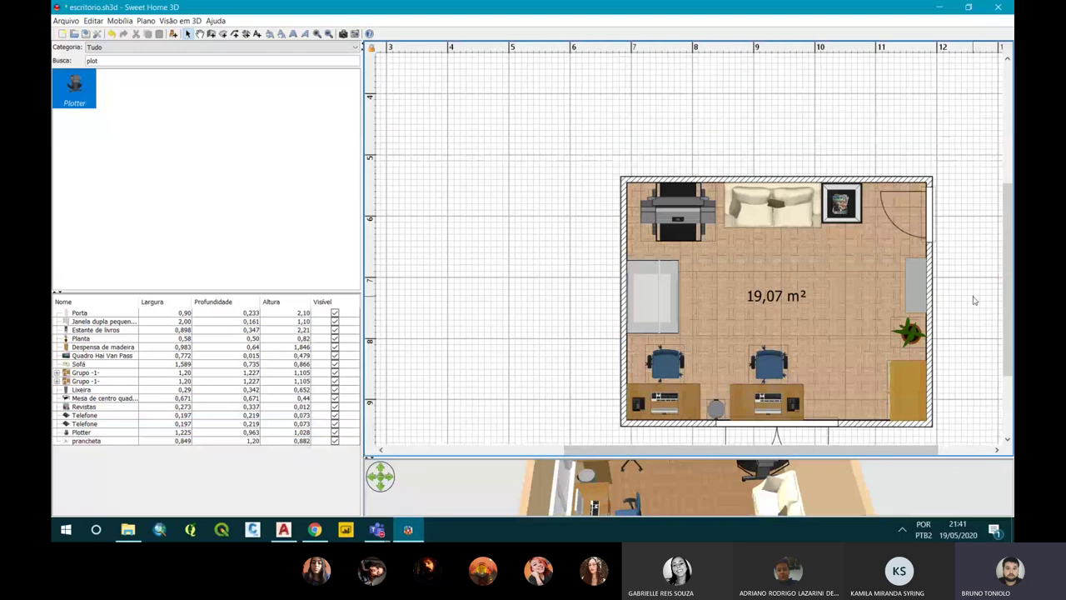
Drag the split divider up to enlarge the 3D view and shrink the plan.
{"action": "scroll", "coordinate": [972, 300], "scroll_direction": "down", "scroll_amount": 3}
{"action": "left_click_drag", "start_coordinate": [833, 450], "coordinate": [875, 455]}
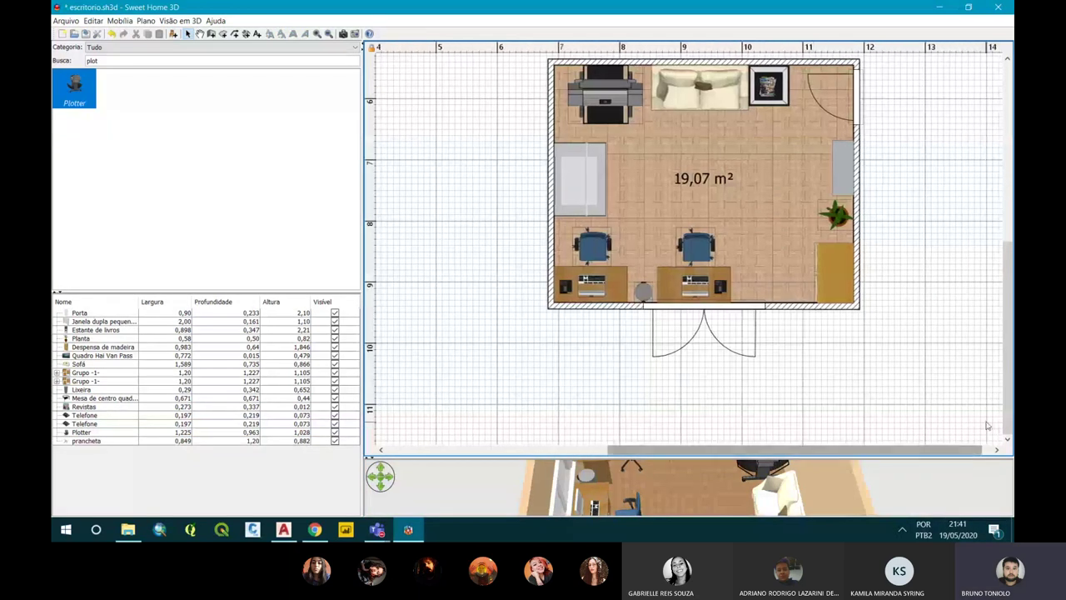
{"action": "left_click_drag", "start_coordinate": [1009, 386], "coordinate": [1009, 314]}
{"action": "scroll", "coordinate": [688, 259], "scroll_direction": "down", "scroll_amount": 1}
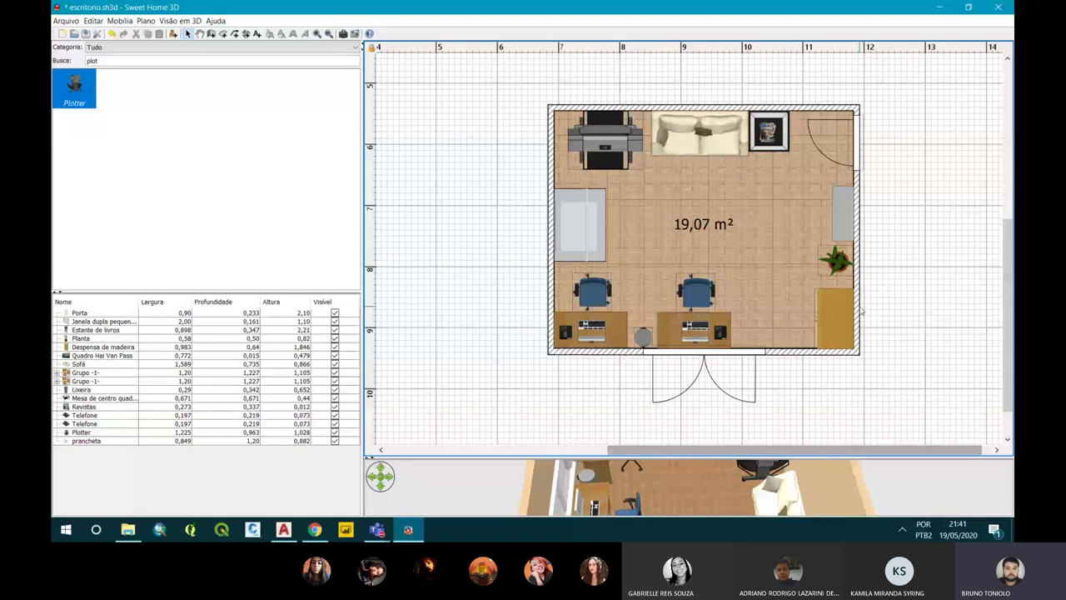
{"action": "scroll", "coordinate": [861, 309], "scroll_direction": "down", "scroll_amount": 1}
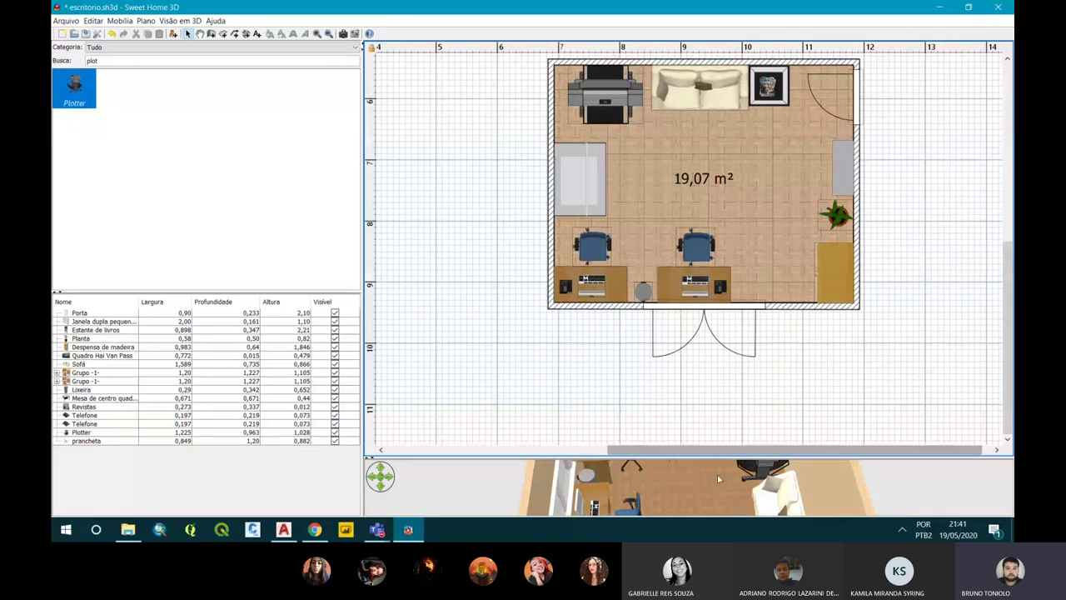
{"action": "left_click_drag", "start_coordinate": [725, 457], "coordinate": [714, 160]}
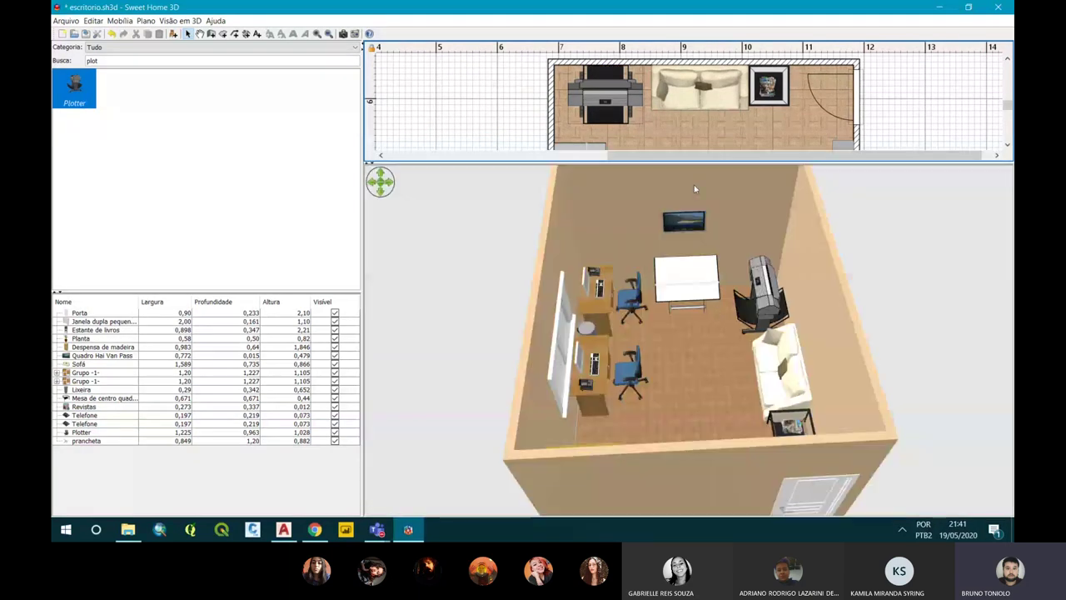
Orbit the 3D view and open the Criar foto window at 400 × 217 pixels, fastest quality.
{"action": "mouse_move", "coordinate": [715, 312]}
{"action": "left_mouse_down"}
{"action": "mouse_move", "coordinate": [808, 366]}
{"action": "mouse_move", "coordinate": [810, 354]}
{"action": "mouse_move", "coordinate": [428, 103]}
{"action": "left_mouse_up"}
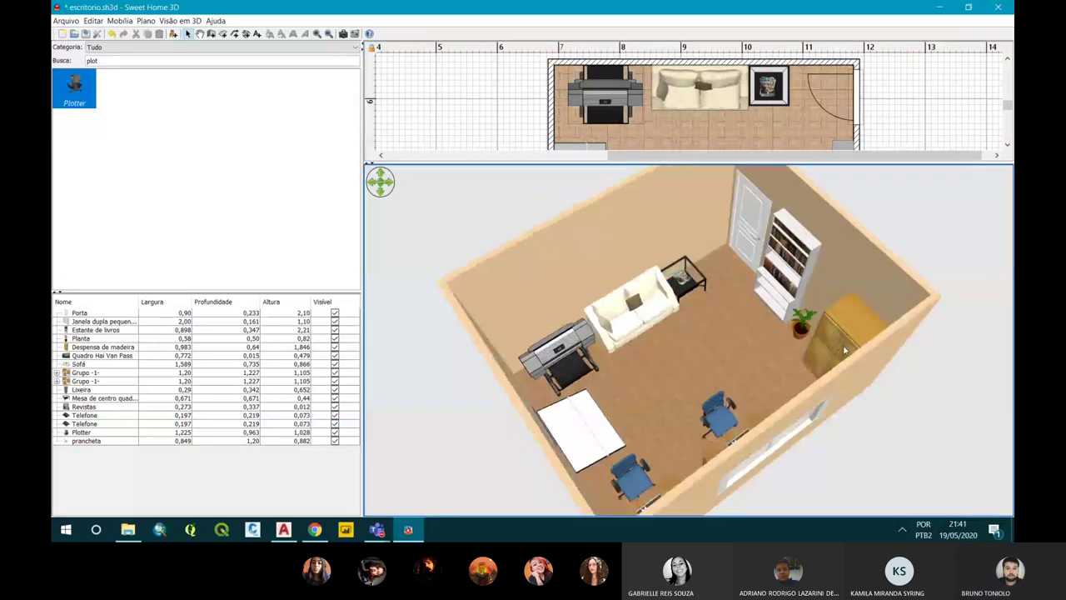
{"action": "left_click", "coordinate": [66, 20]}
{"action": "left_click", "coordinate": [90, 48]}
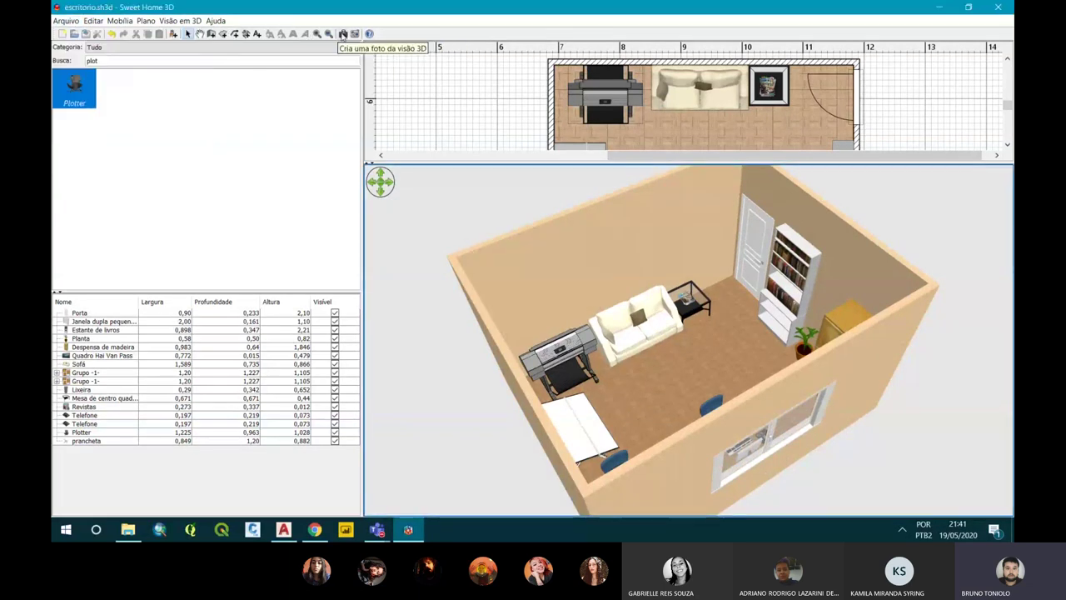
{"action": "left_click", "coordinate": [342, 34]}
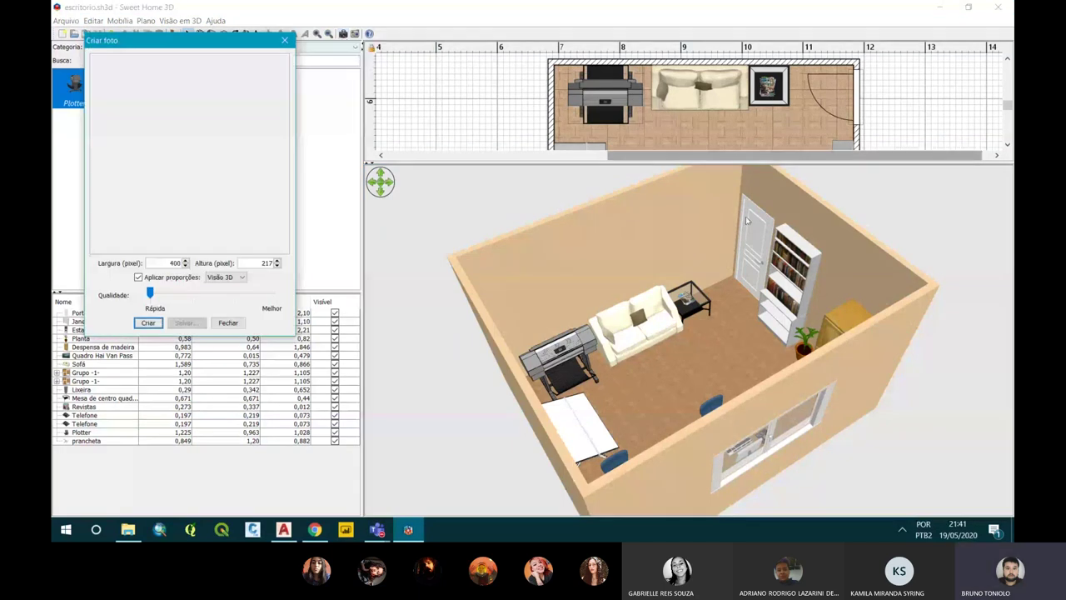
{"action": "scroll", "coordinate": [716, 267], "scroll_direction": "up", "scroll_amount": 3}
{"action": "right_click", "coordinate": [691, 305]}
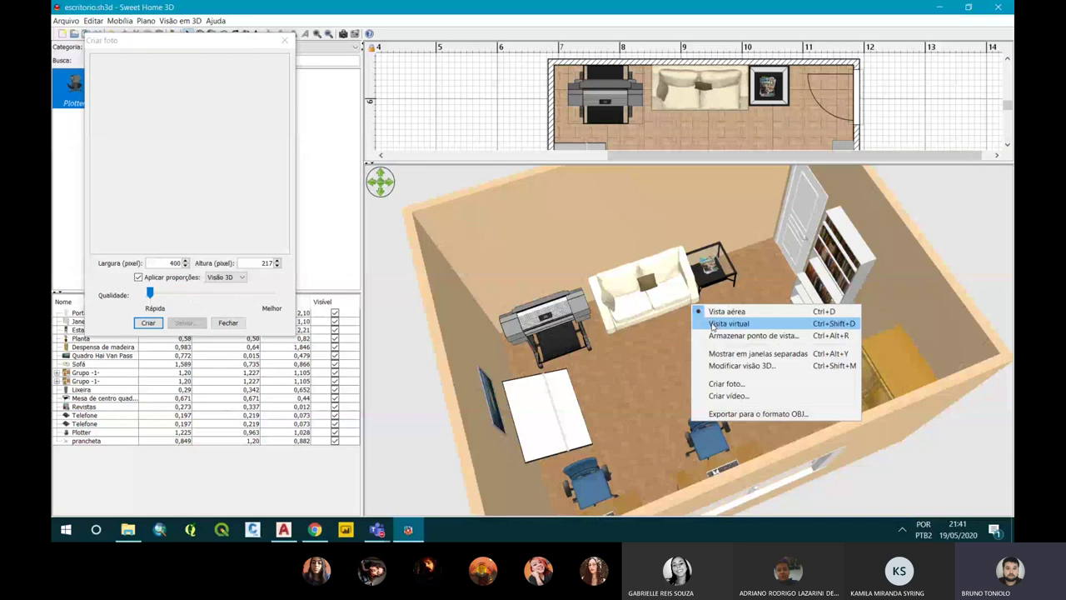
Switch to virtual visit and place the visitor inside the office near the sofa.
{"action": "left_click", "coordinate": [713, 324]}
{"action": "scroll", "coordinate": [488, 107], "scroll_direction": "up", "scroll_amount": 3}
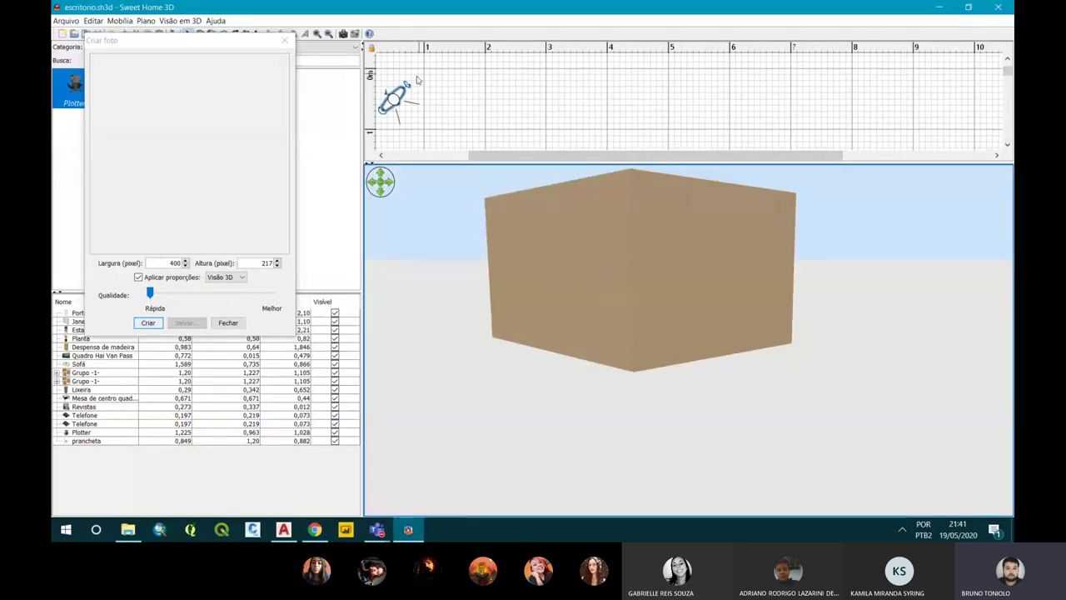
{"action": "left_click_drag", "start_coordinate": [419, 80], "coordinate": [650, 65]}
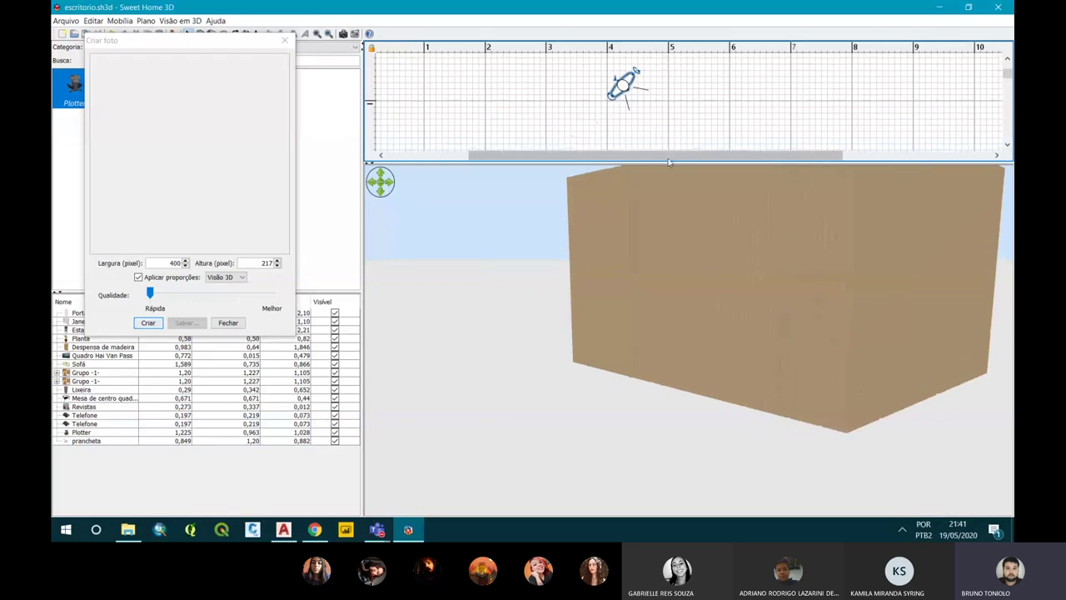
{"action": "left_click_drag", "start_coordinate": [668, 161], "coordinate": [666, 466]}
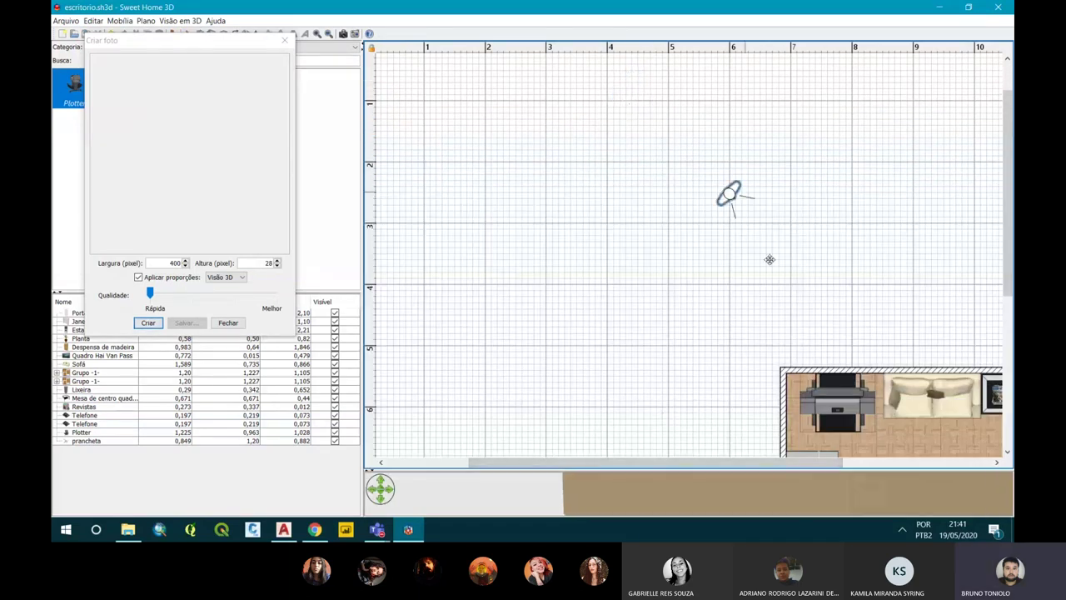
{"action": "left_click_drag", "start_coordinate": [770, 259], "coordinate": [890, 425]}
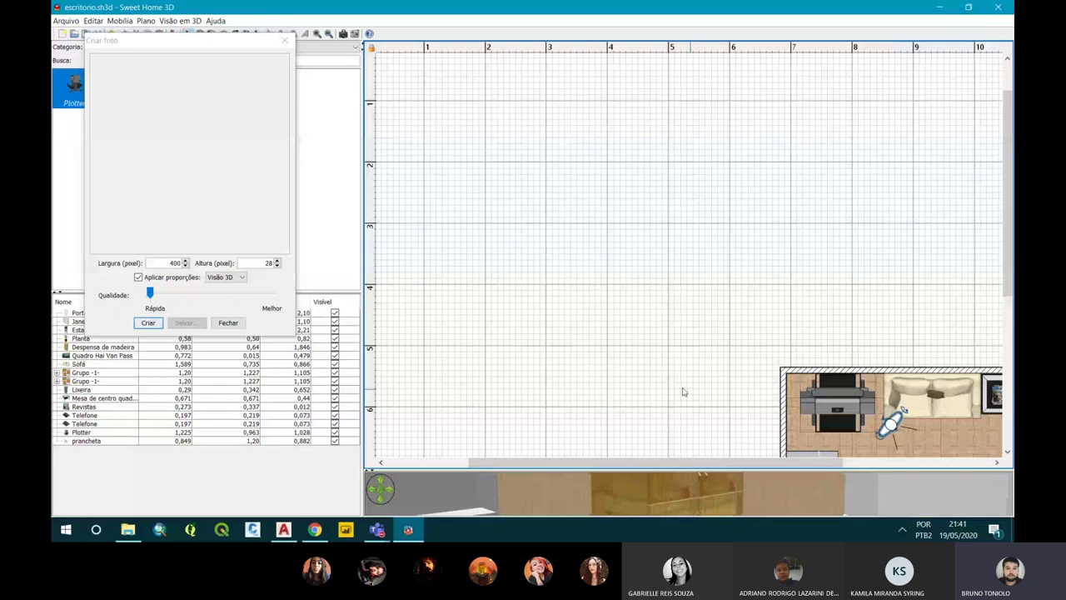
{"action": "left_click_drag", "start_coordinate": [683, 466], "coordinate": [684, 106]}
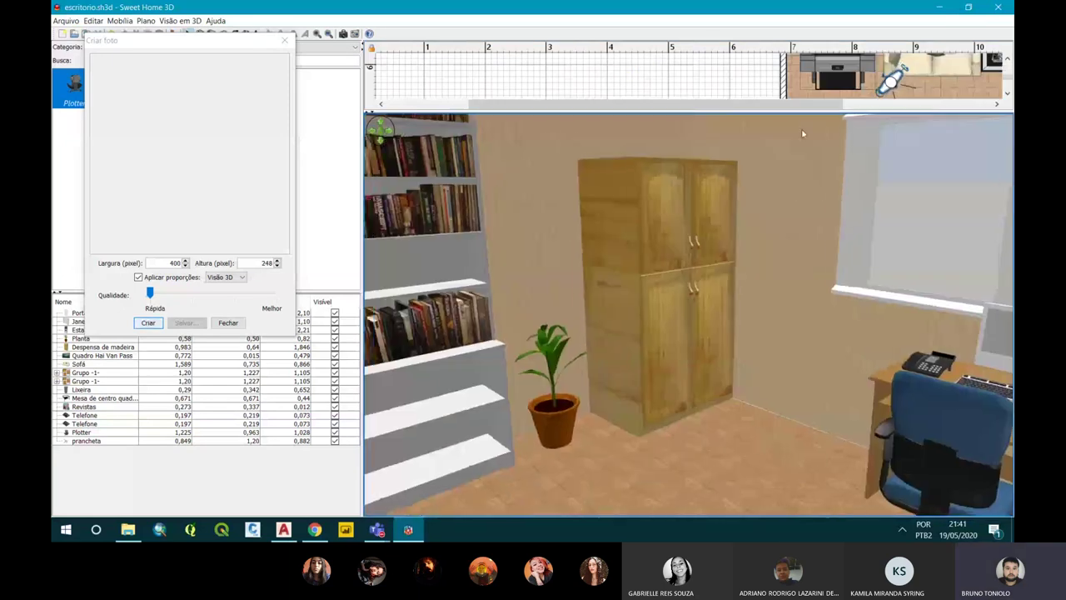
{"action": "left_click_drag", "start_coordinate": [772, 111], "coordinate": [738, 353]}
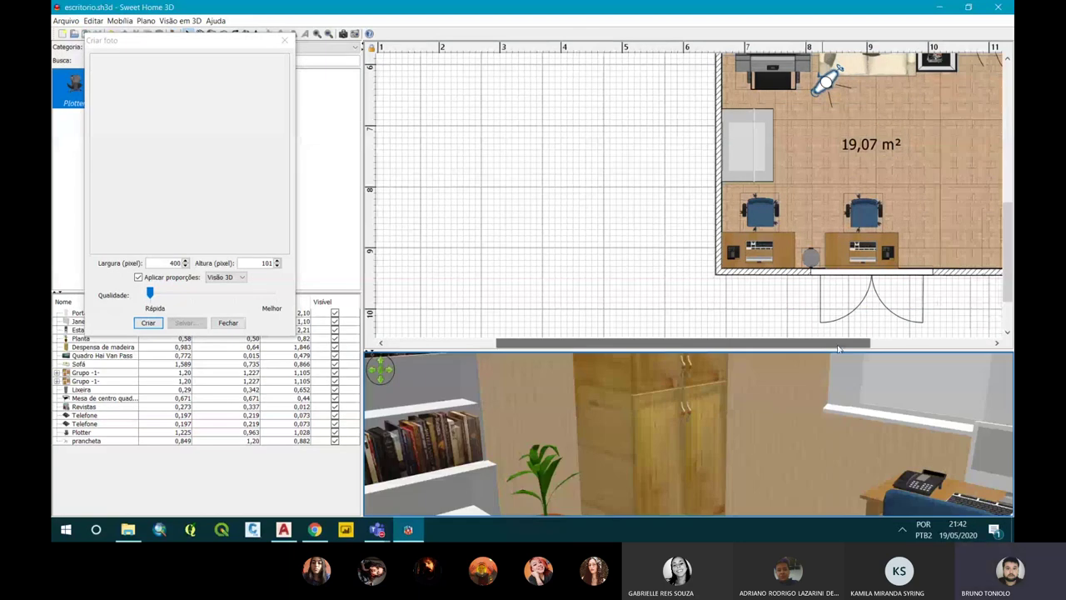
Turn the visitor to face the two desks and drafting table, and enlarge the 3D view.
{"action": "mouse_move", "coordinate": [906, 89]}
{"action": "left_mouse_down"}
{"action": "mouse_move", "coordinate": [889, 104]}
{"action": "mouse_move", "coordinate": [913, 56]}
{"action": "mouse_move", "coordinate": [916, 106]}
{"action": "left_mouse_up"}
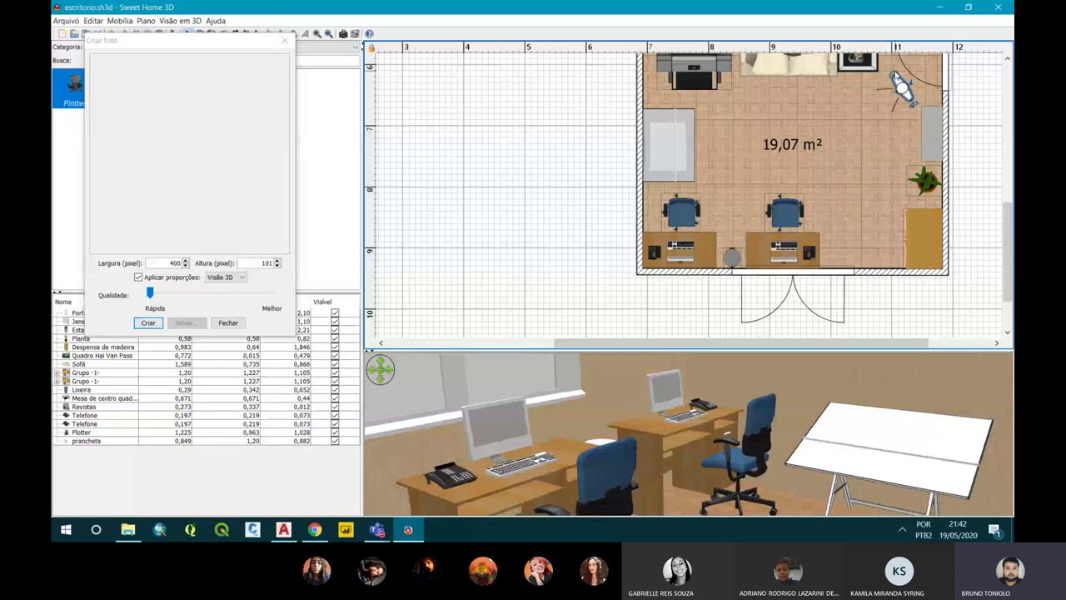
{"action": "mouse_move", "coordinate": [898, 77]}
{"action": "left_mouse_down"}
{"action": "mouse_move", "coordinate": [914, 130]}
{"action": "mouse_move", "coordinate": [867, 99]}
{"action": "mouse_move", "coordinate": [855, 46]}
{"action": "mouse_move", "coordinate": [913, 86]}
{"action": "left_mouse_up"}
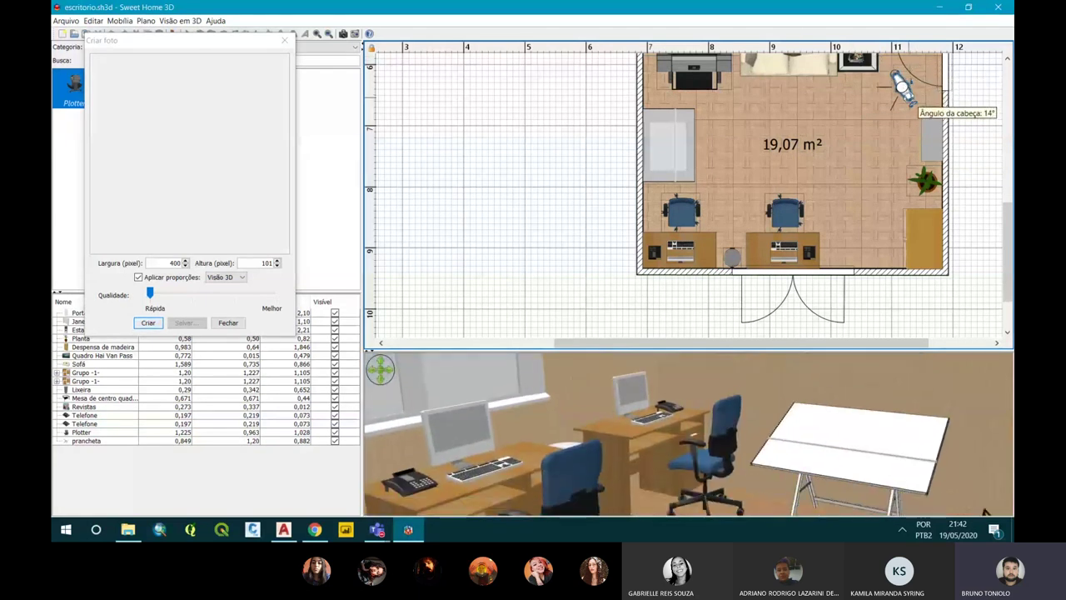
{"action": "left_click_drag", "start_coordinate": [908, 91], "coordinate": [906, 94]}
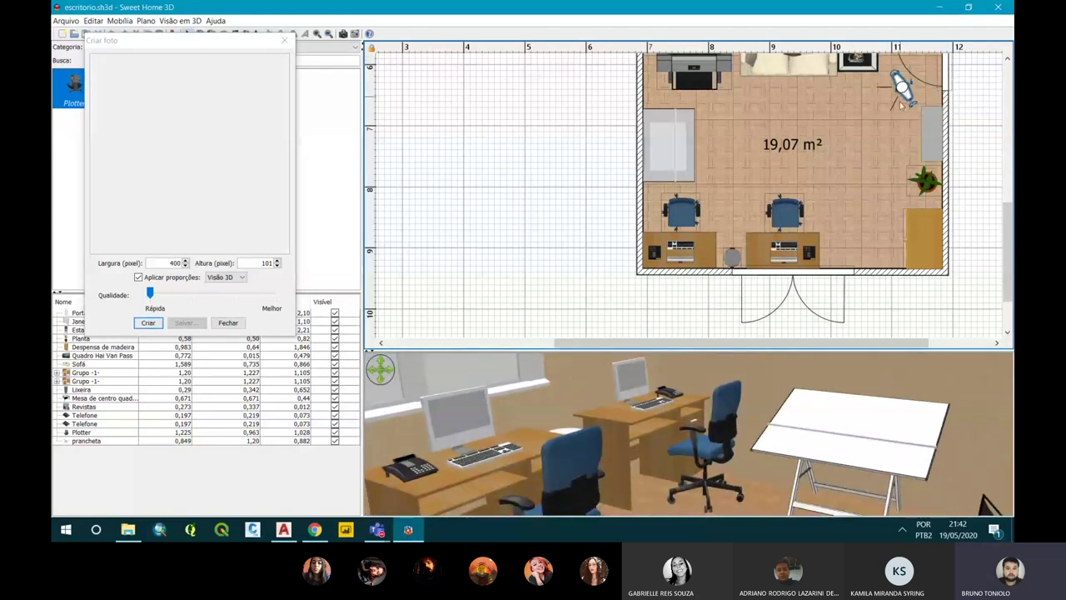
{"action": "left_click", "coordinate": [698, 348]}
{"action": "left_click_drag", "start_coordinate": [698, 348], "coordinate": [699, 177]}
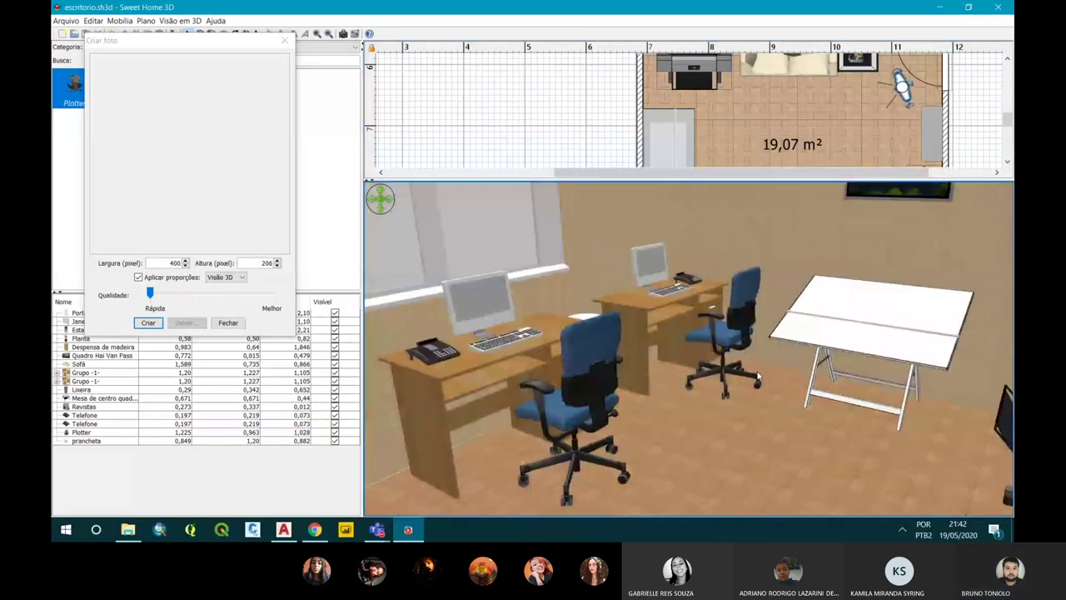
{"action": "left_click_drag", "start_coordinate": [758, 378], "coordinate": [587, 336]}
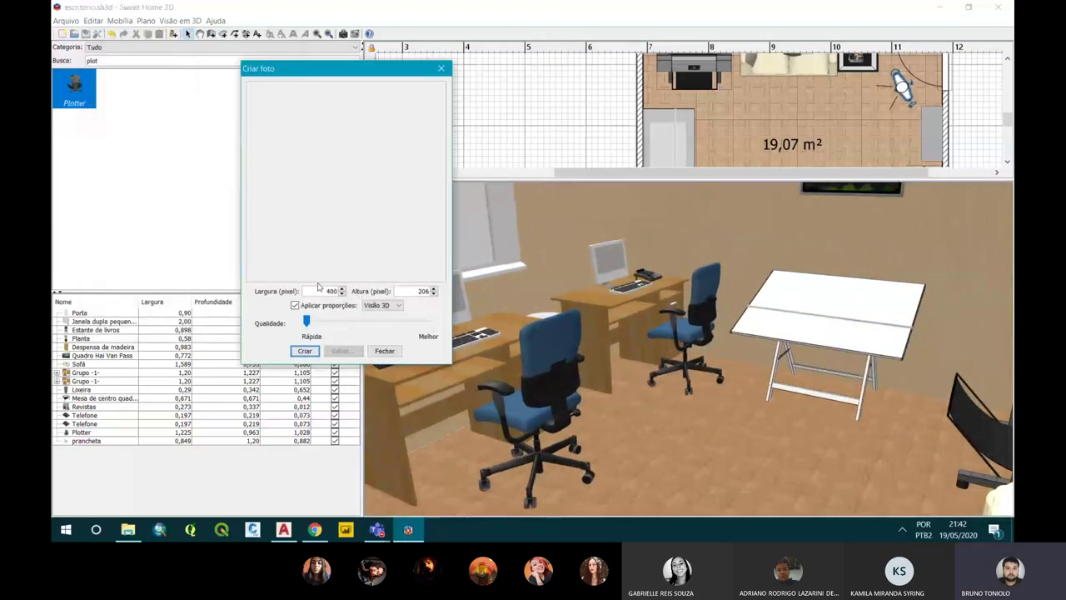
Set the photo width to 2000 pixels, raise the quality, and render the desk area.
{"action": "left_click", "coordinate": [316, 290]}
{"action": "key", "text": "BackSpace"}
{"action": "type", "text": "000"}
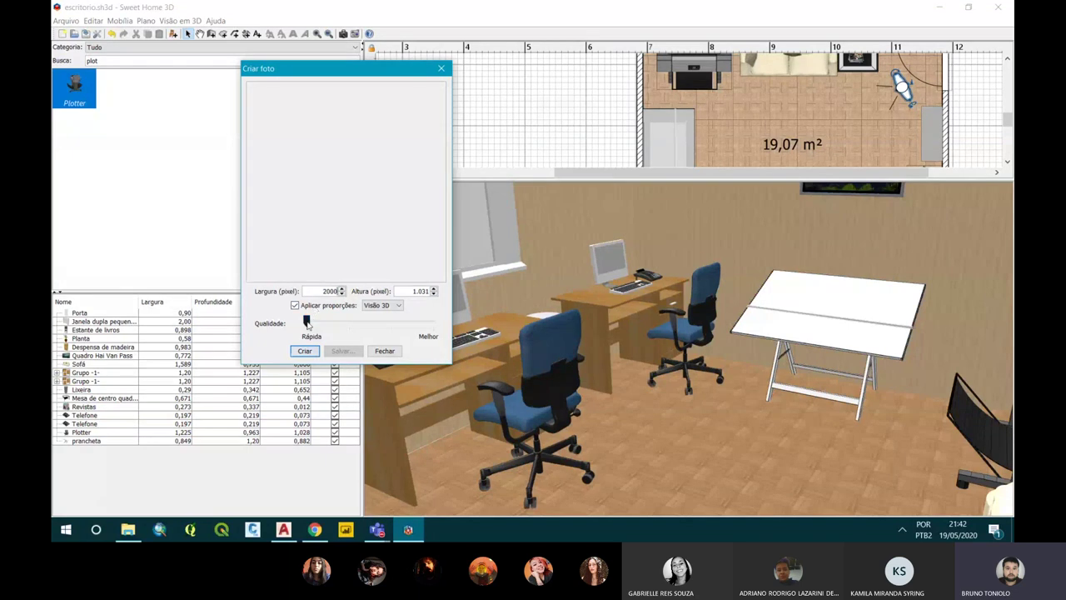
{"action": "left_click_drag", "start_coordinate": [307, 323], "coordinate": [350, 323]}
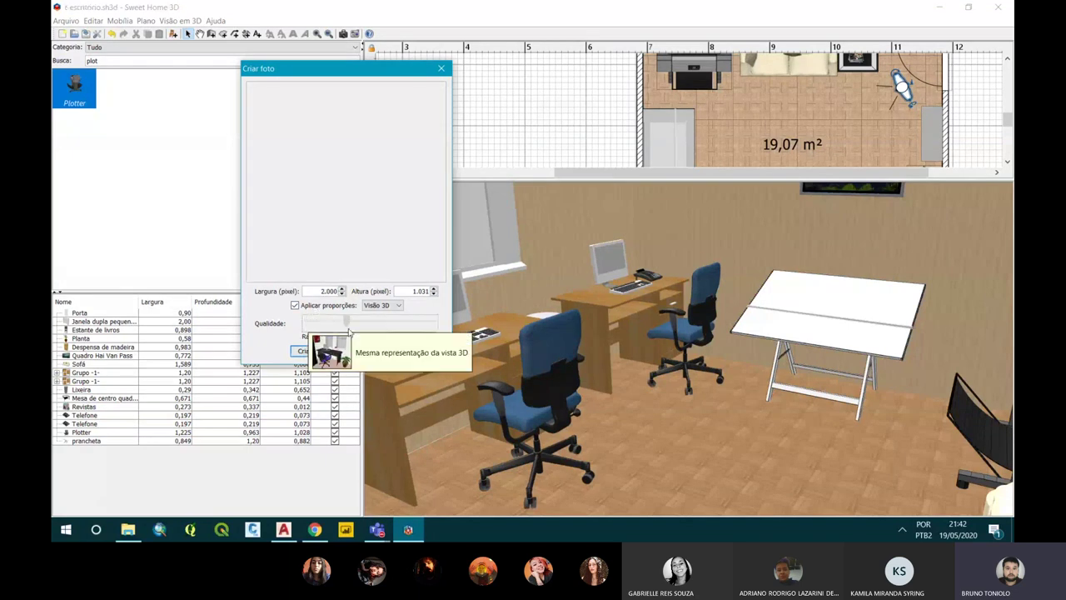
{"action": "left_click", "coordinate": [309, 351]}
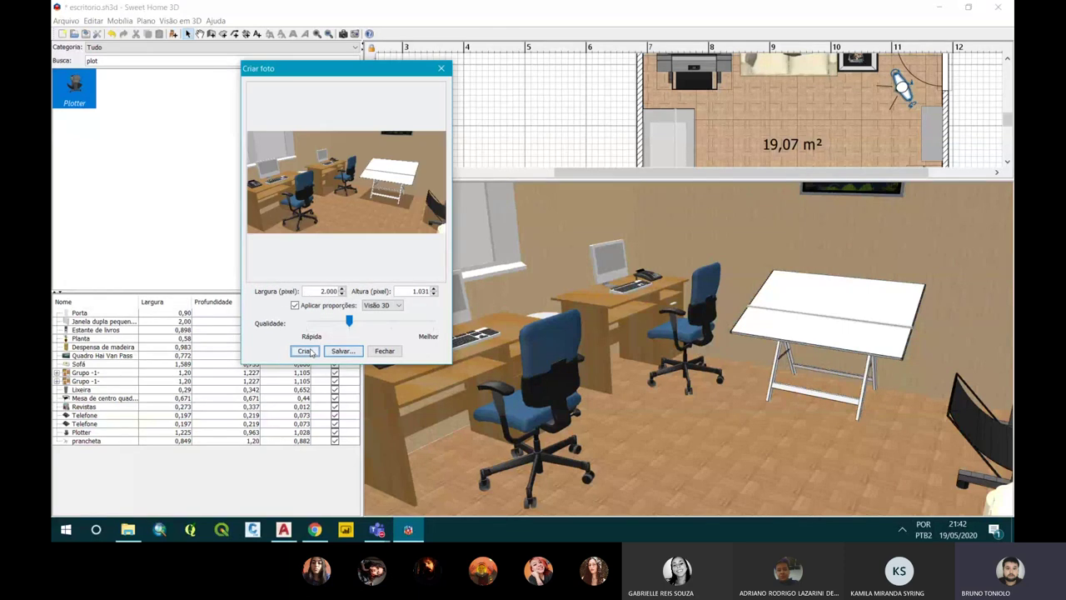
Open the Salvar... dialog, enter the name 1, then close it without saving.
{"action": "left_click", "coordinate": [340, 350]}
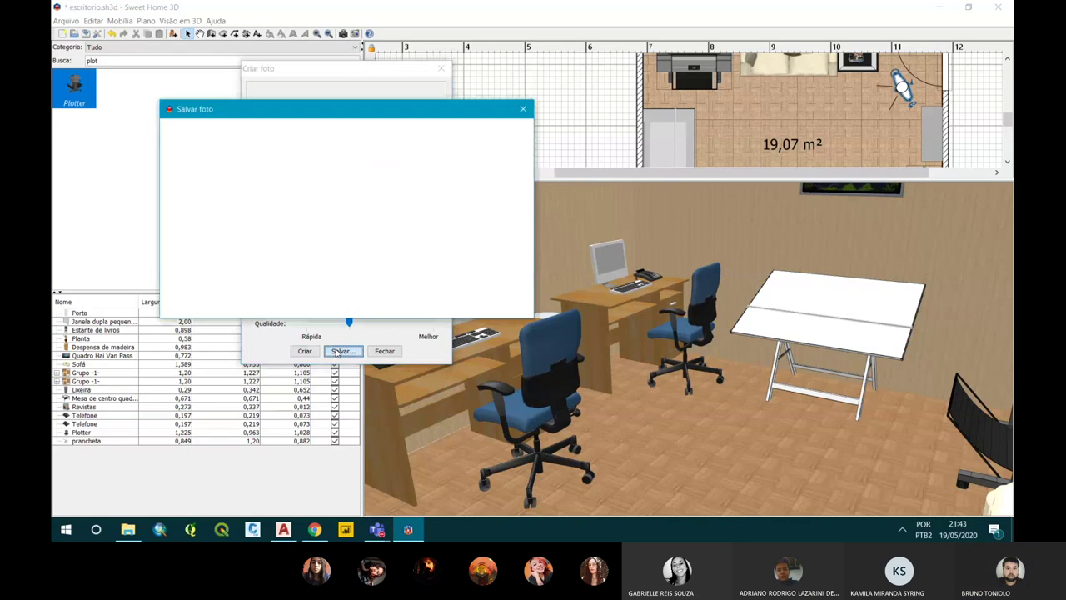
{"action": "type", "text": "1.1"}
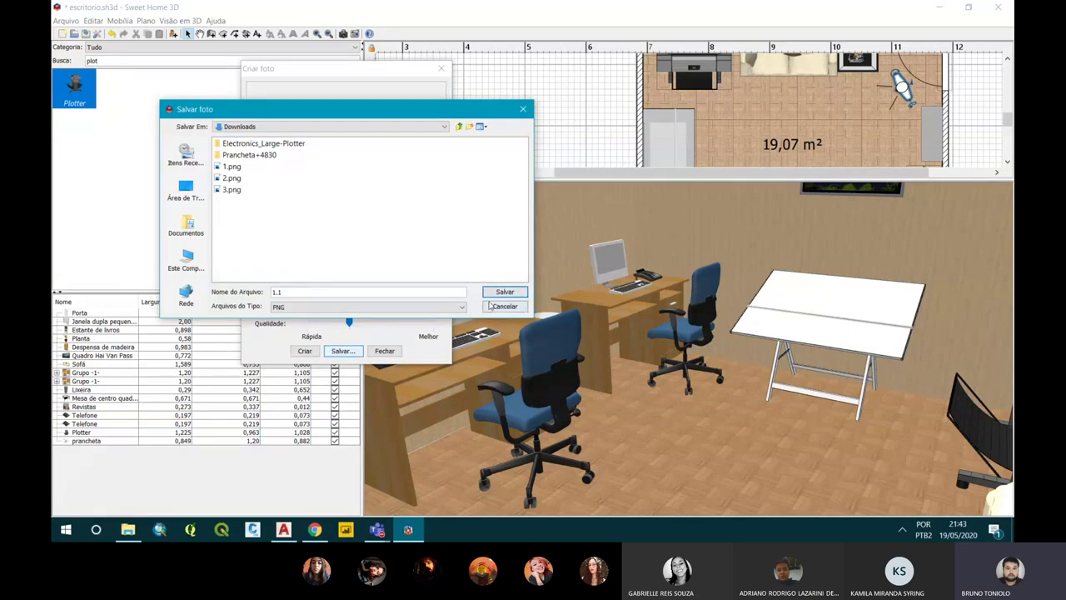
{"action": "left_click", "coordinate": [492, 305]}
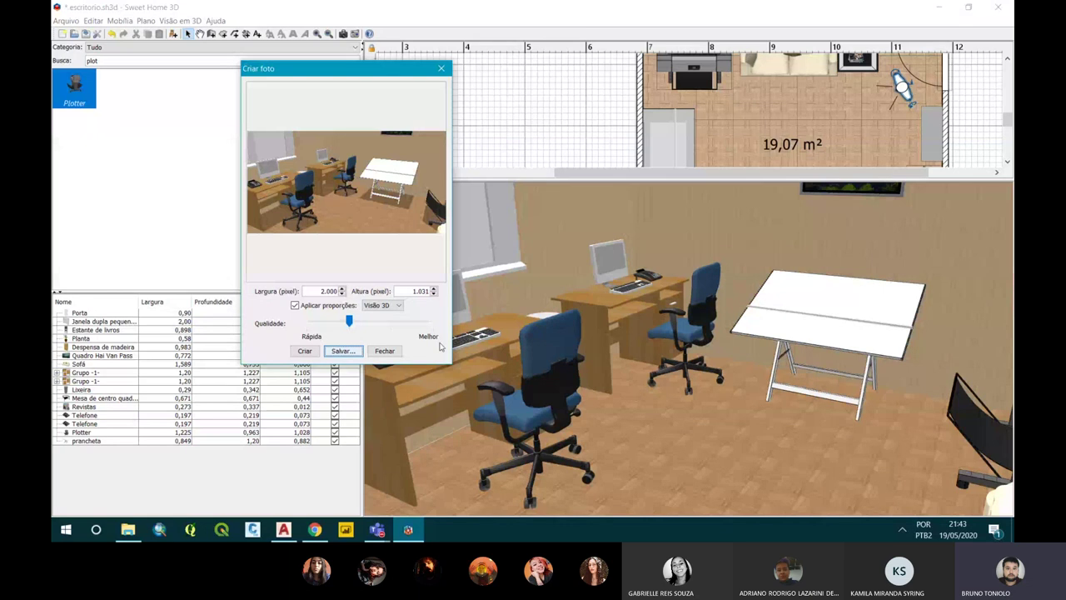
Render the desk area again at best quality with the time set to 13:00.
{"action": "left_click_drag", "start_coordinate": [349, 322], "coordinate": [396, 324]}
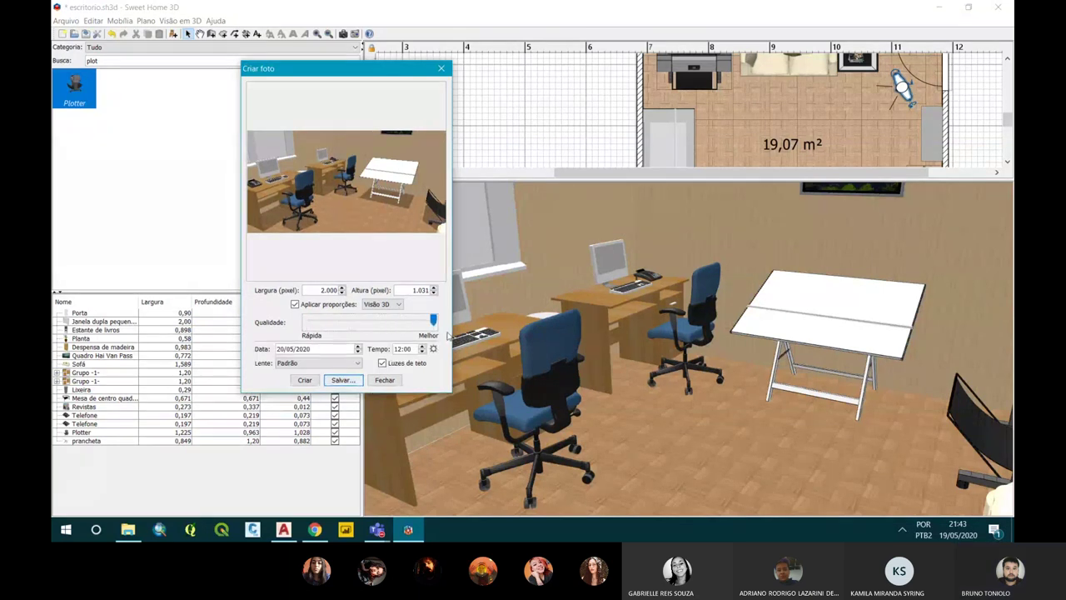
{"action": "left_click_drag", "start_coordinate": [397, 325], "coordinate": [434, 329]}
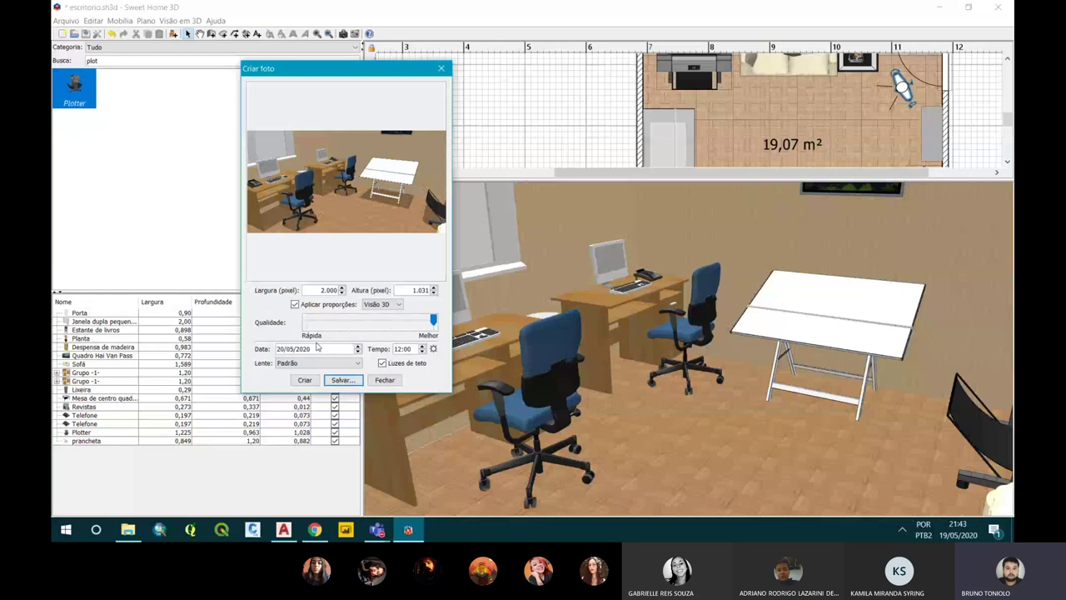
{"action": "left_click", "coordinate": [423, 345]}
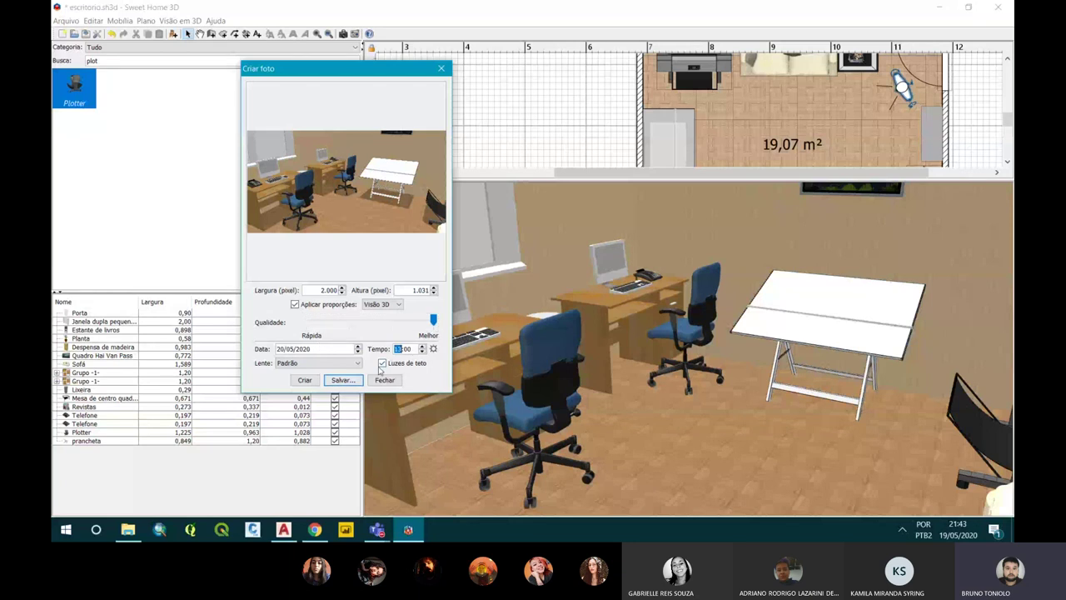
{"action": "left_click", "coordinate": [305, 380]}
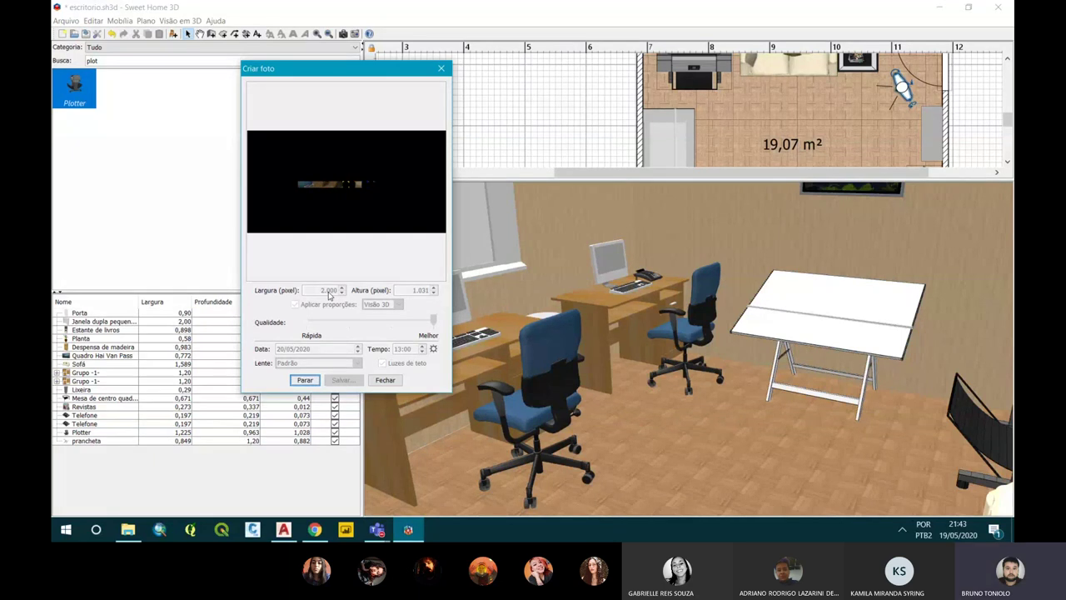
{"action": "left_click", "coordinate": [305, 379]}
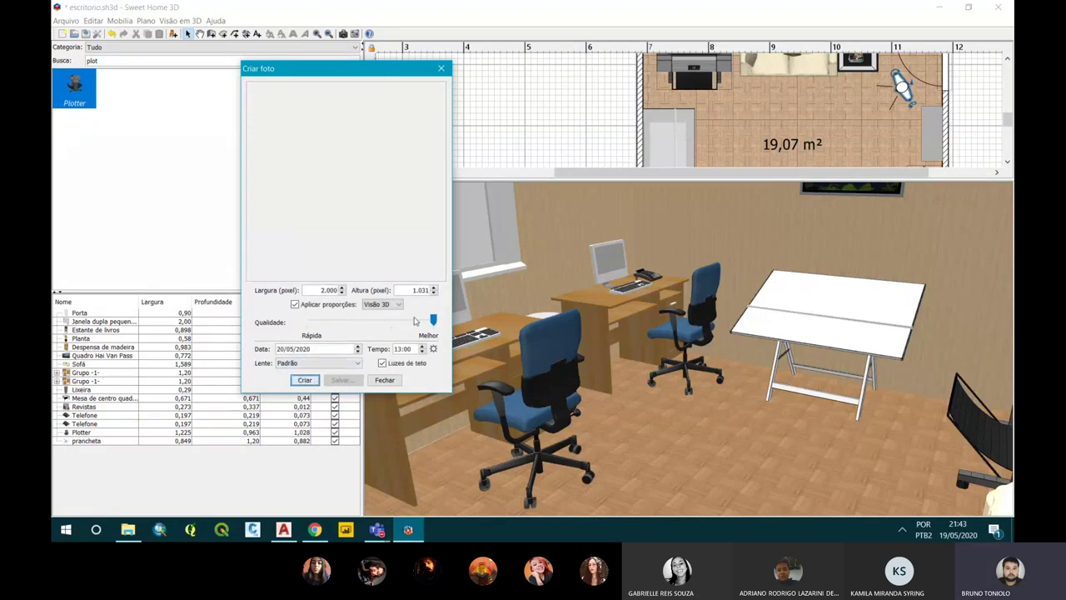
{"action": "mouse_move", "coordinate": [432, 320]}
{"action": "key", "text": "Return"}
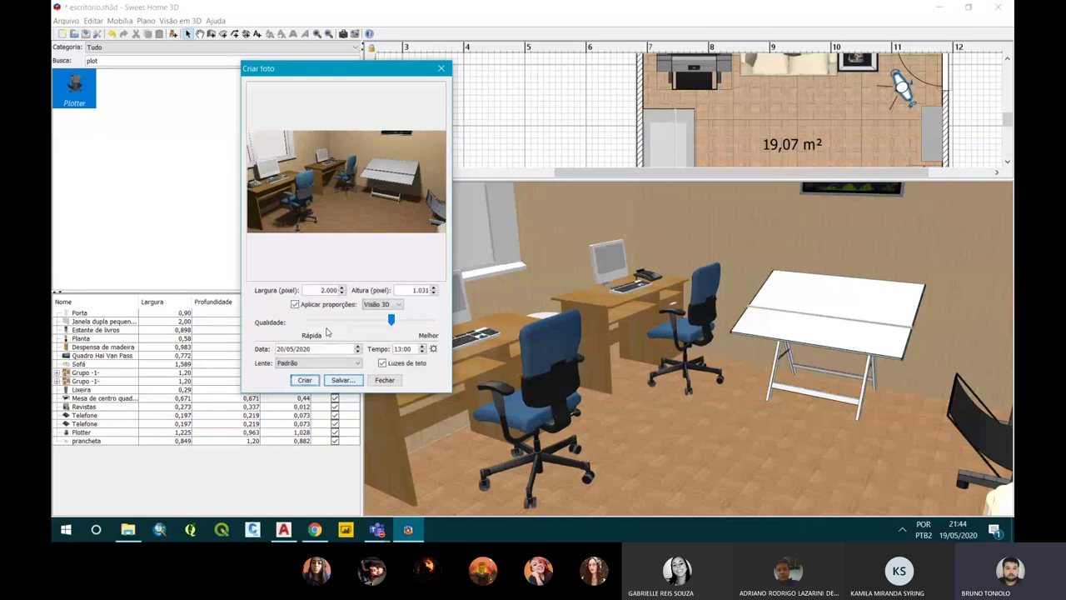
{"action": "left_click", "coordinate": [304, 380]}
Save the rendered photo as PNG file '1' and close the Criar foto dialog.
{"action": "left_click", "coordinate": [356, 383]}
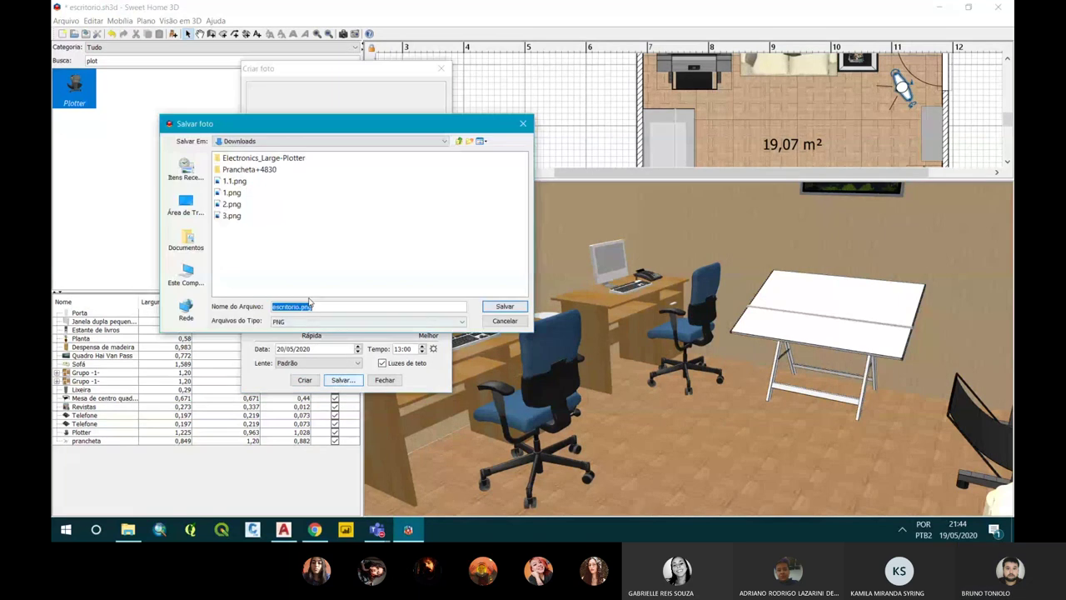
{"action": "type", "text": "1.2"}
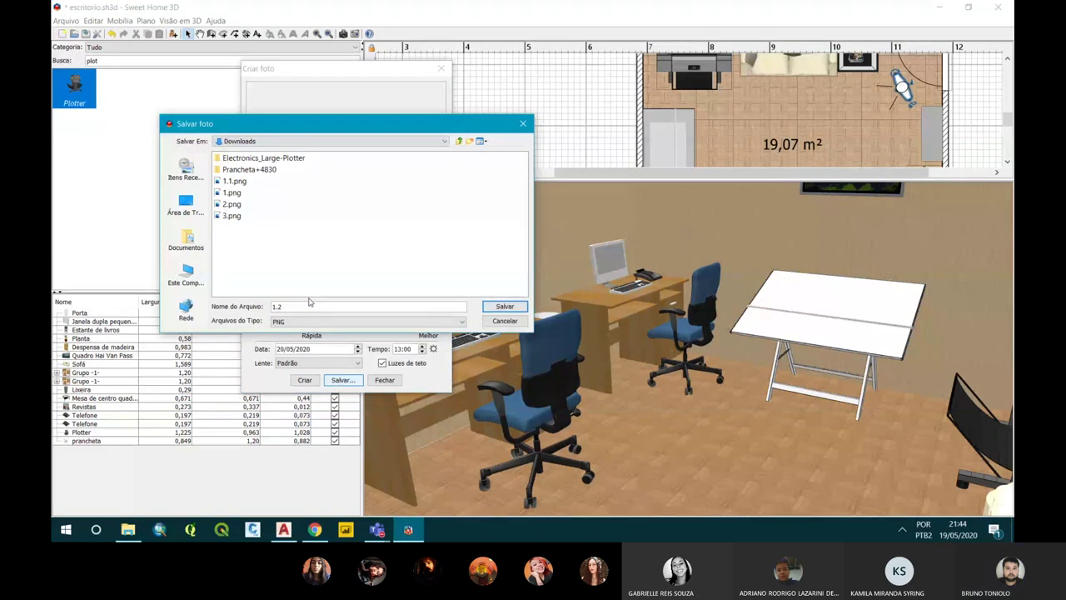
{"action": "key", "text": "BackSpace"}
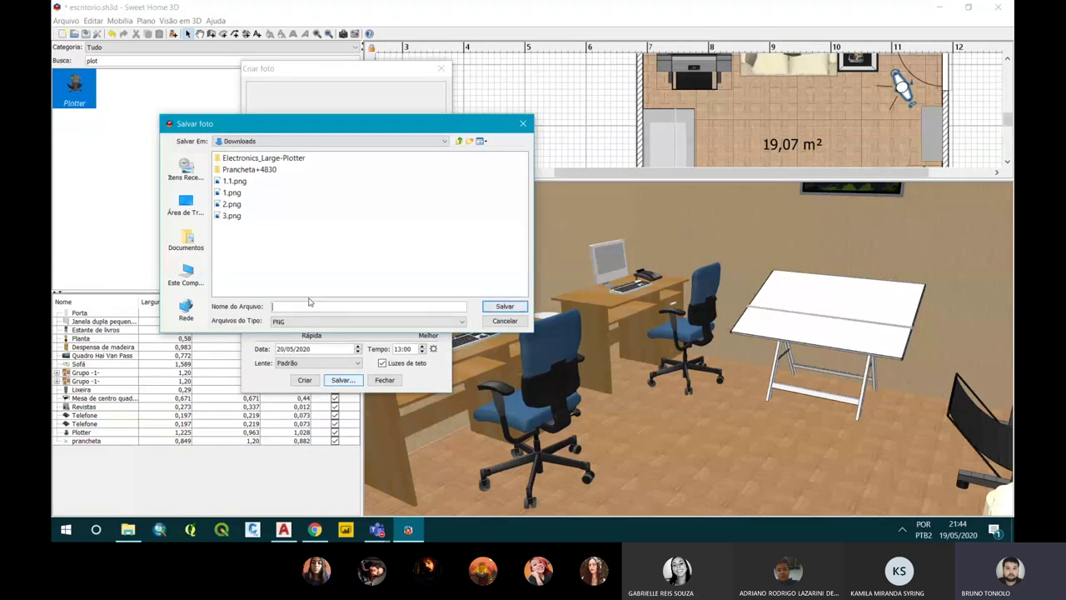
{"action": "key", "text": "Escape"}
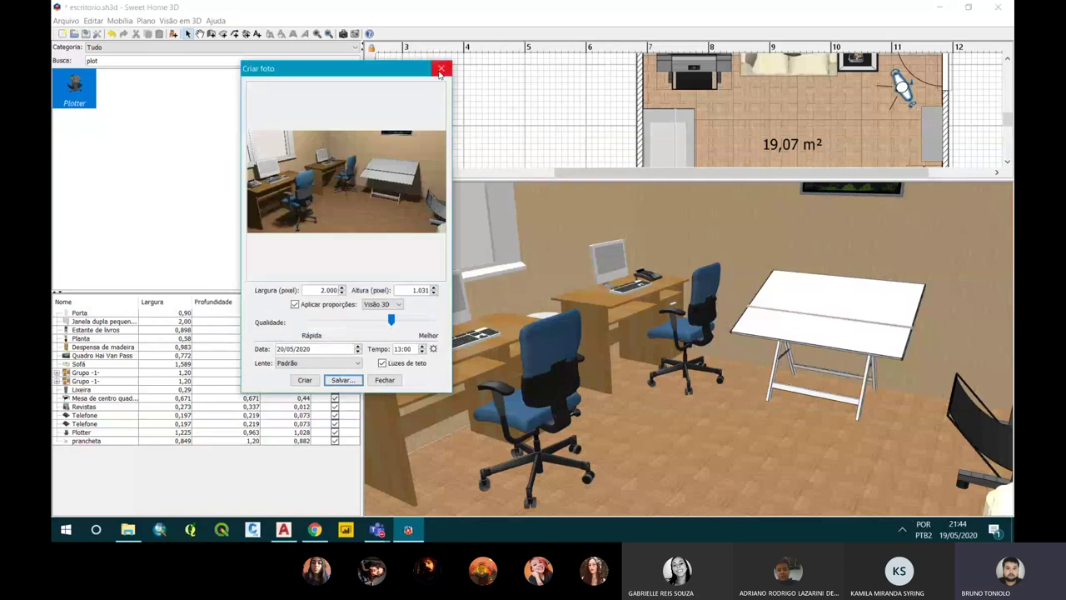
{"action": "left_click", "coordinate": [440, 70]}
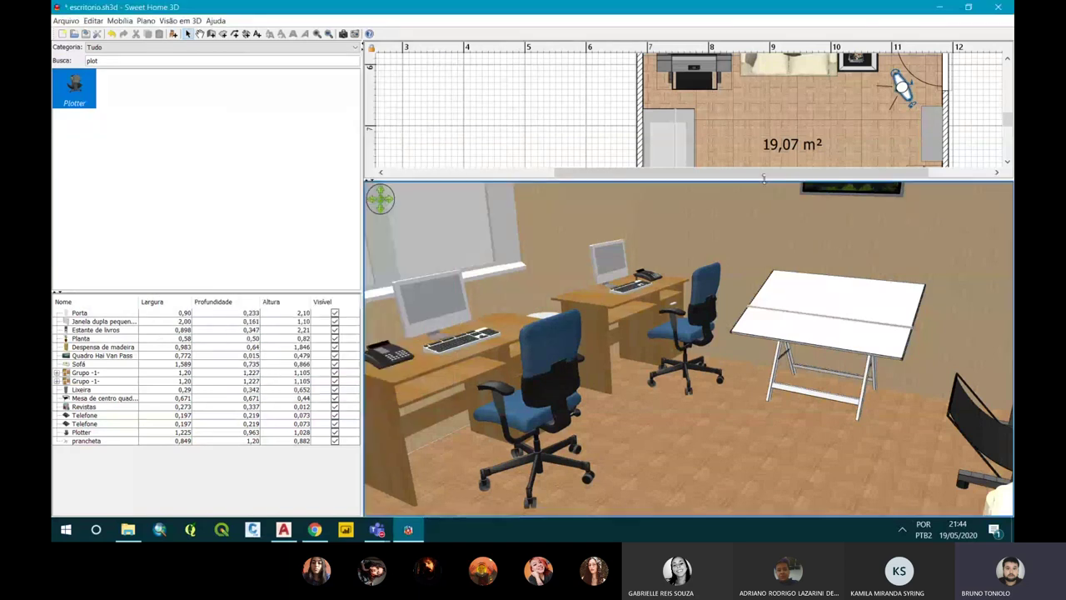
Switch to Vista aérea, tilt and zoom to a top-down view of the office, and start rendering its photo.
{"action": "right_click", "coordinate": [759, 284]}
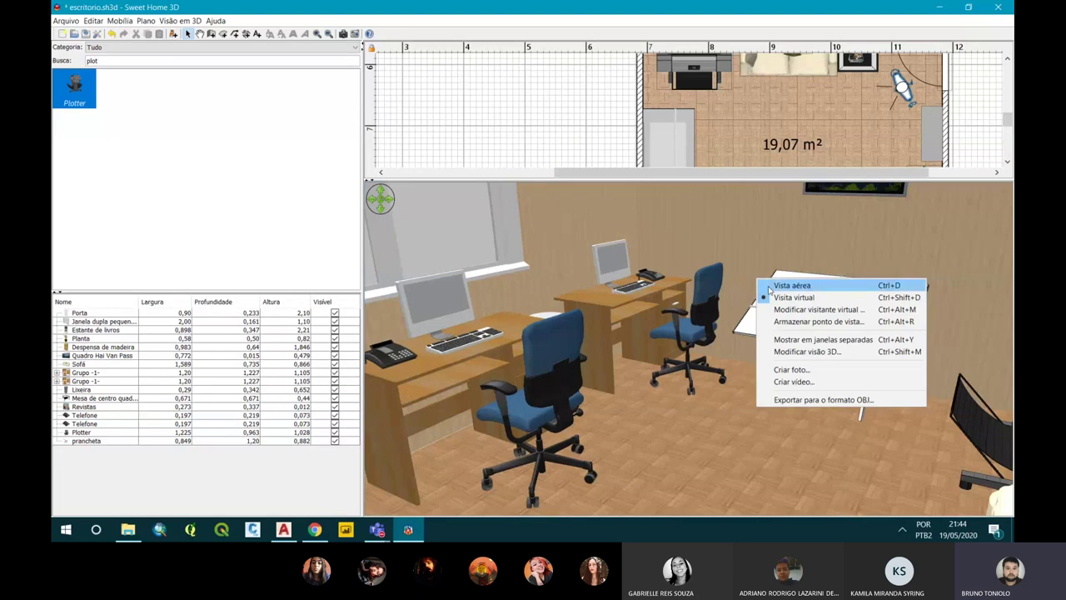
{"action": "left_click", "coordinate": [768, 286]}
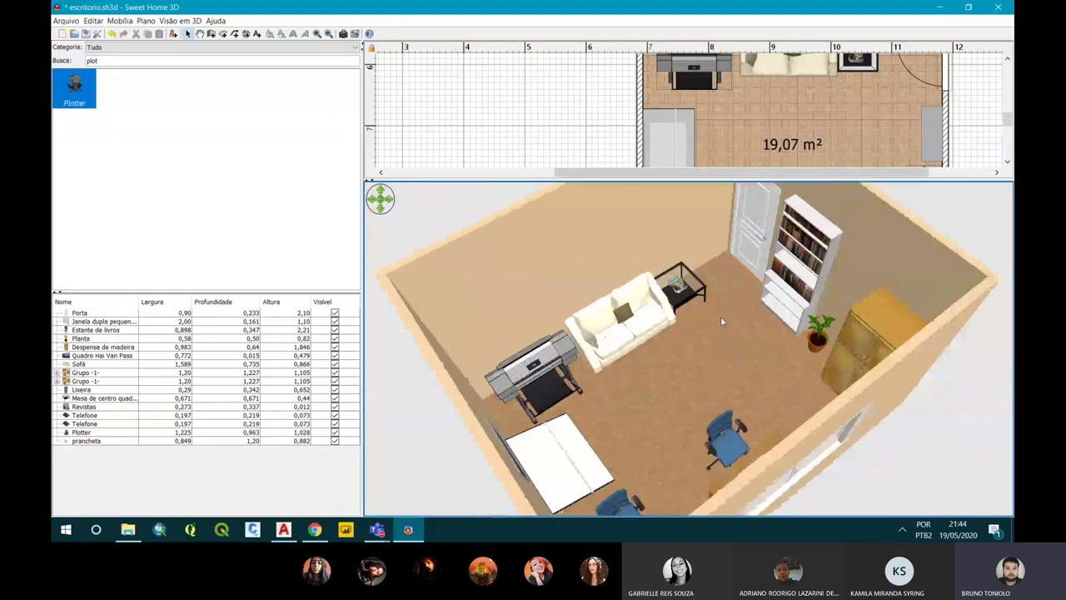
{"action": "left_click_drag", "start_coordinate": [690, 324], "coordinate": [655, 385]}
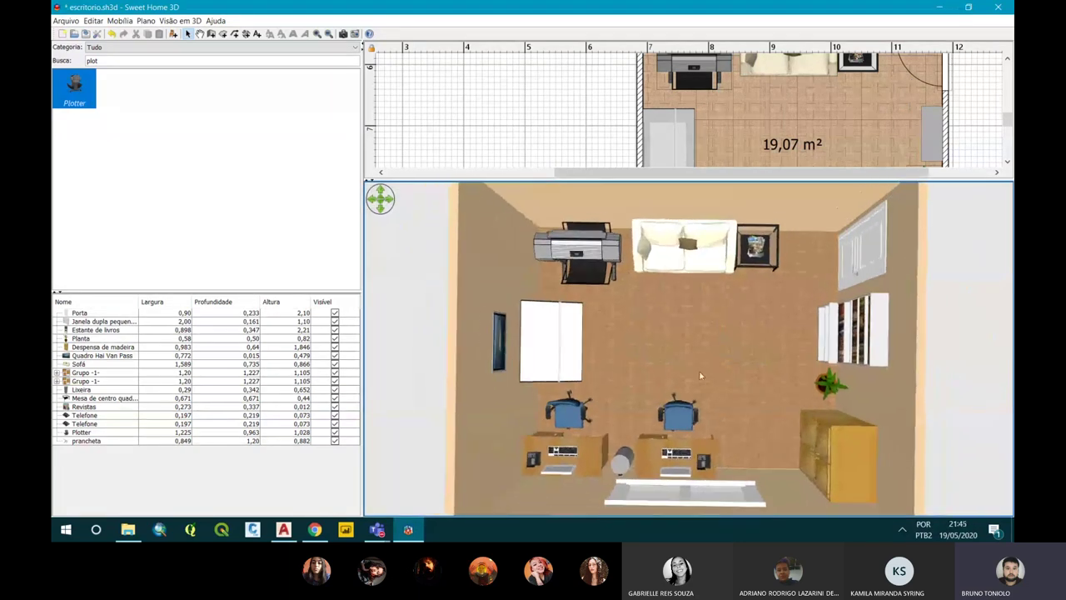
{"action": "scroll", "coordinate": [709, 372], "scroll_direction": "down", "scroll_amount": 3}
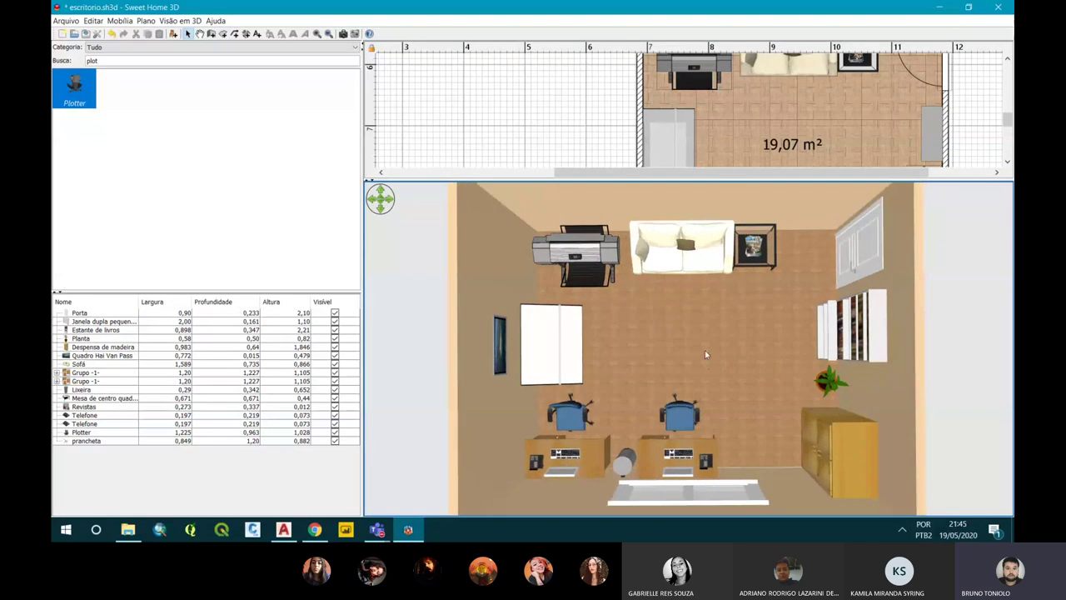
{"action": "scroll", "coordinate": [705, 350], "scroll_direction": "down", "scroll_amount": 3}
{"action": "left_click_drag", "start_coordinate": [705, 353], "coordinate": [703, 352]}
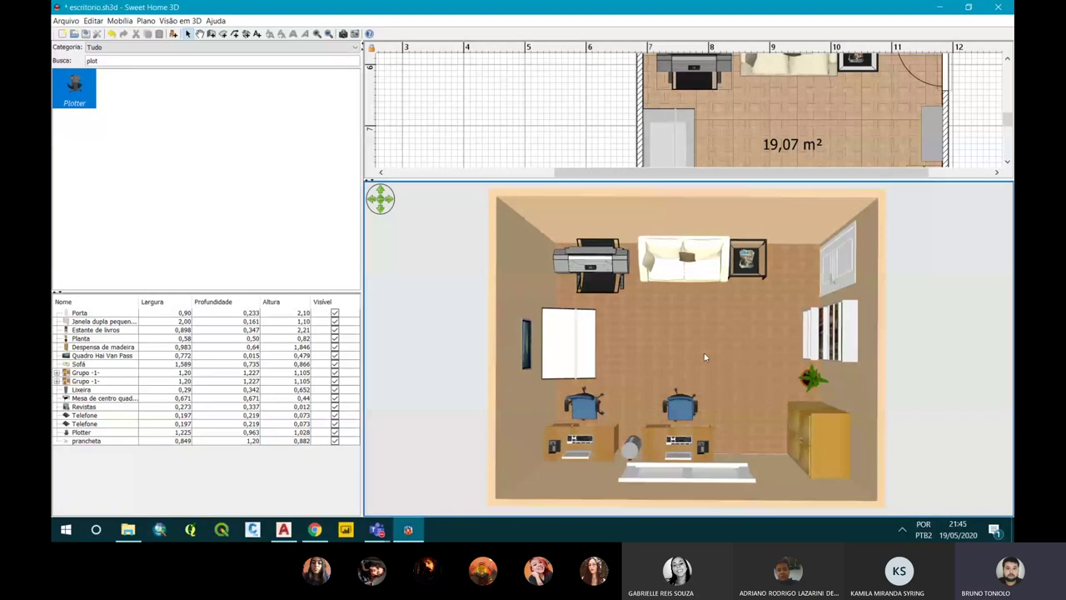
{"action": "left_click", "coordinate": [342, 34]}
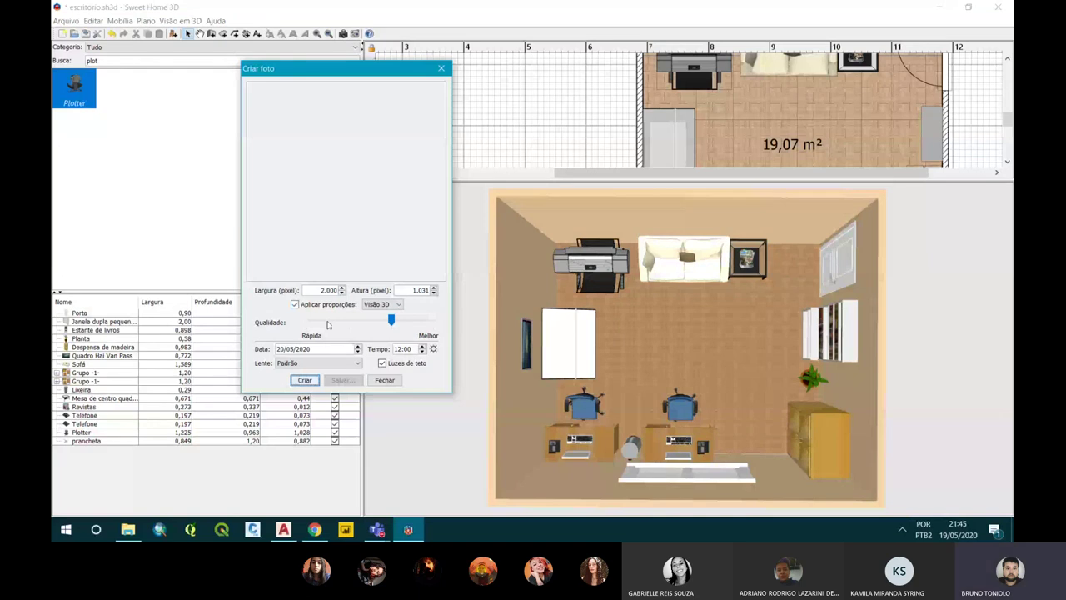
{"action": "left_click", "coordinate": [306, 380]}
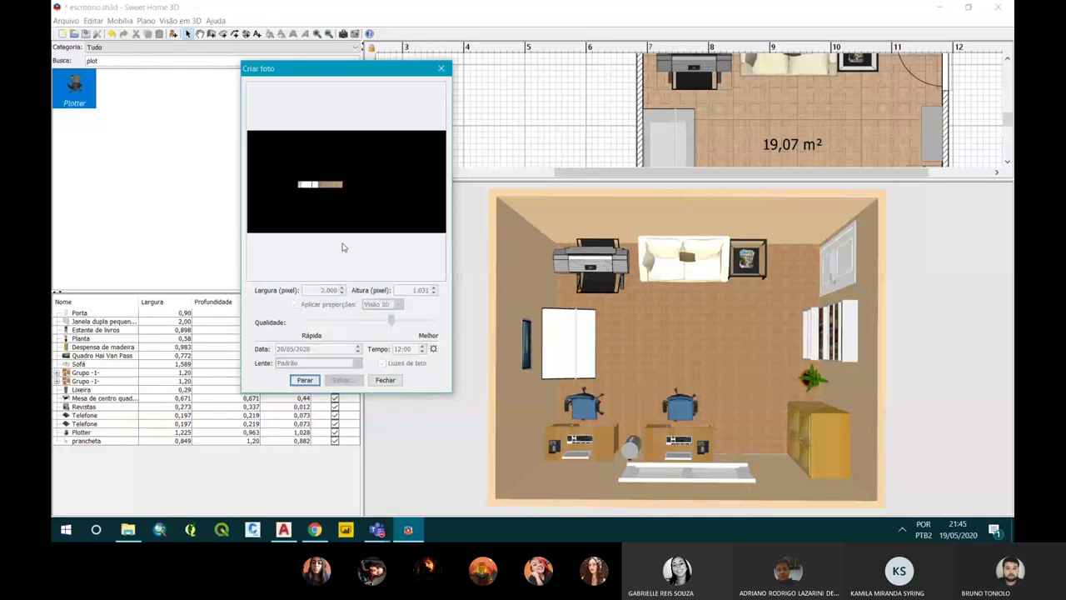
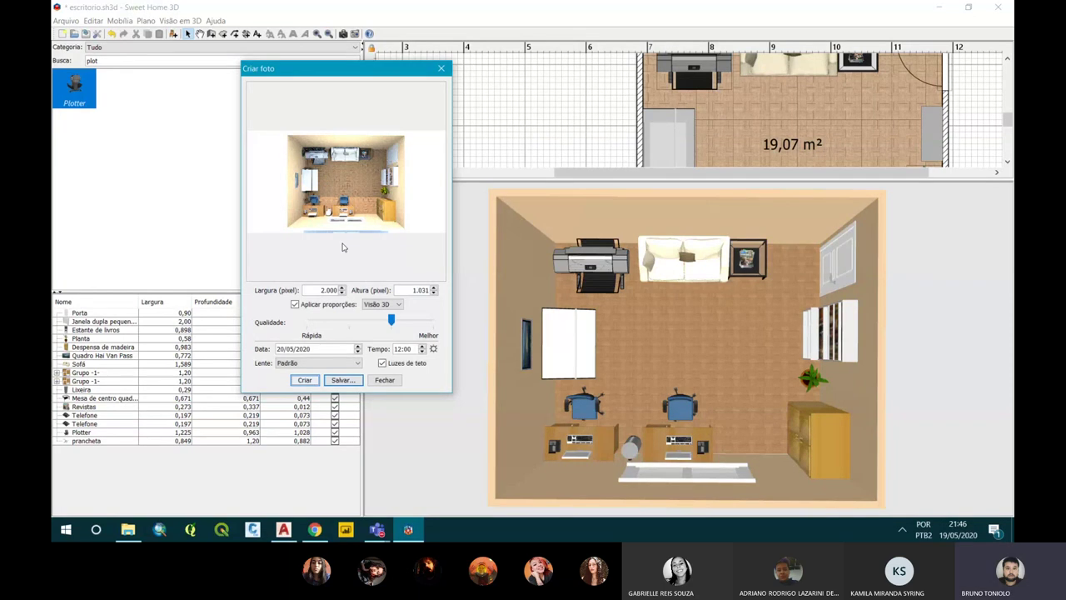
Save the rendered top-down office photo to Downloads under a new name.
{"action": "left_click", "coordinate": [346, 380]}
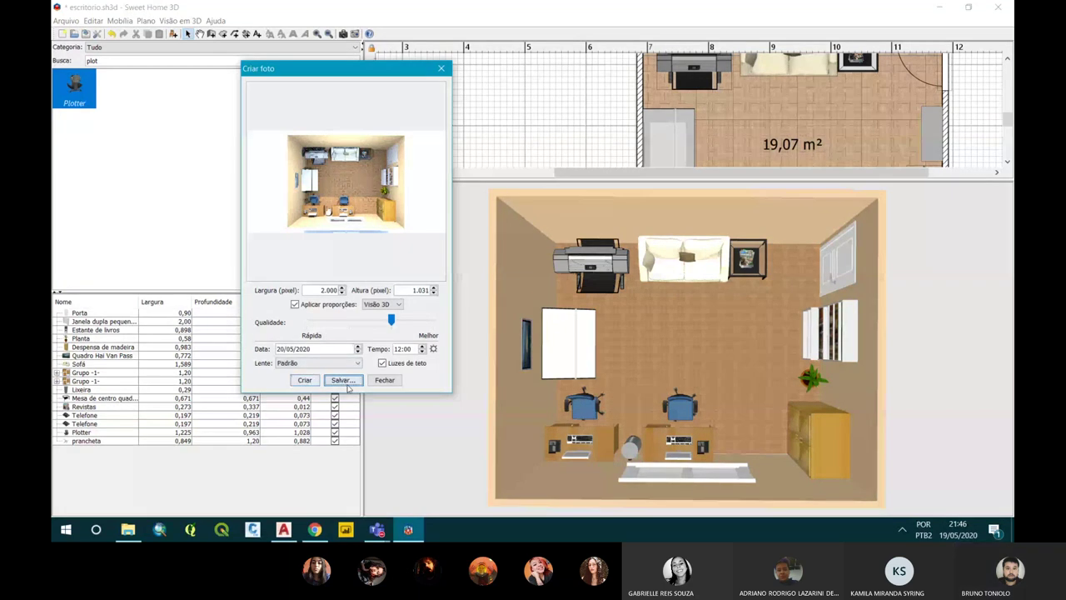
{"action": "type", "text": "4"}
{"action": "key", "text": "Return"}
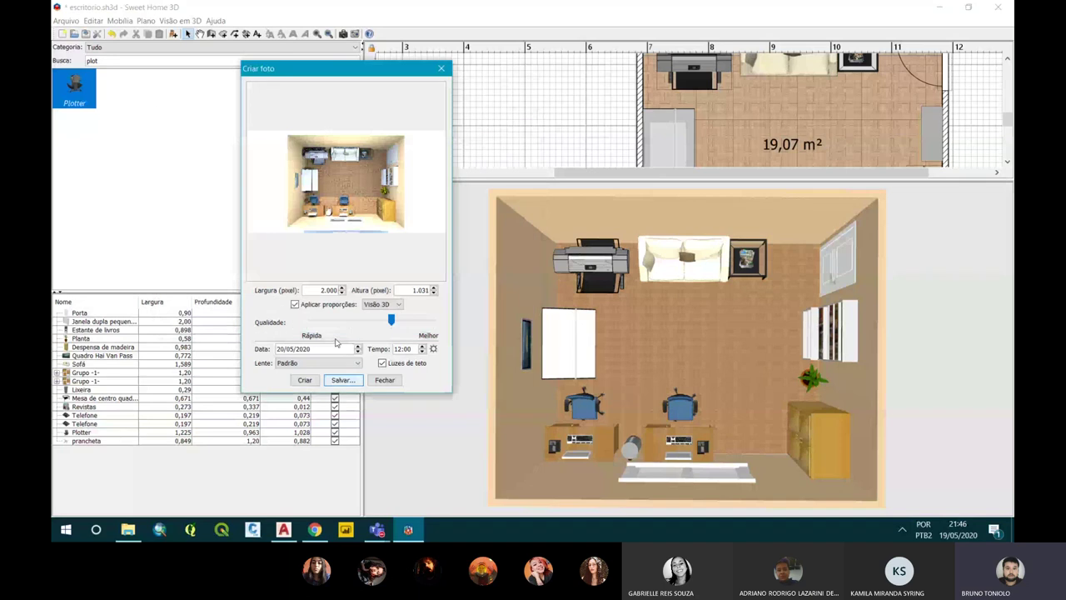
Lower the photo quality, save a second copy, and close the photo window.
{"action": "left_click", "coordinate": [346, 322]}
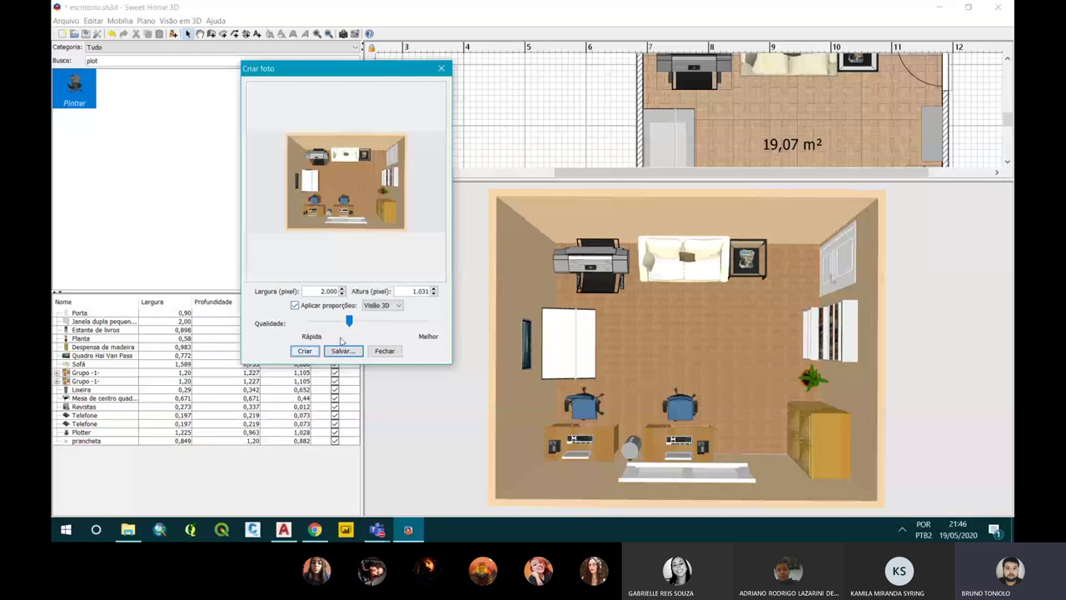
{"action": "left_click", "coordinate": [342, 352]}
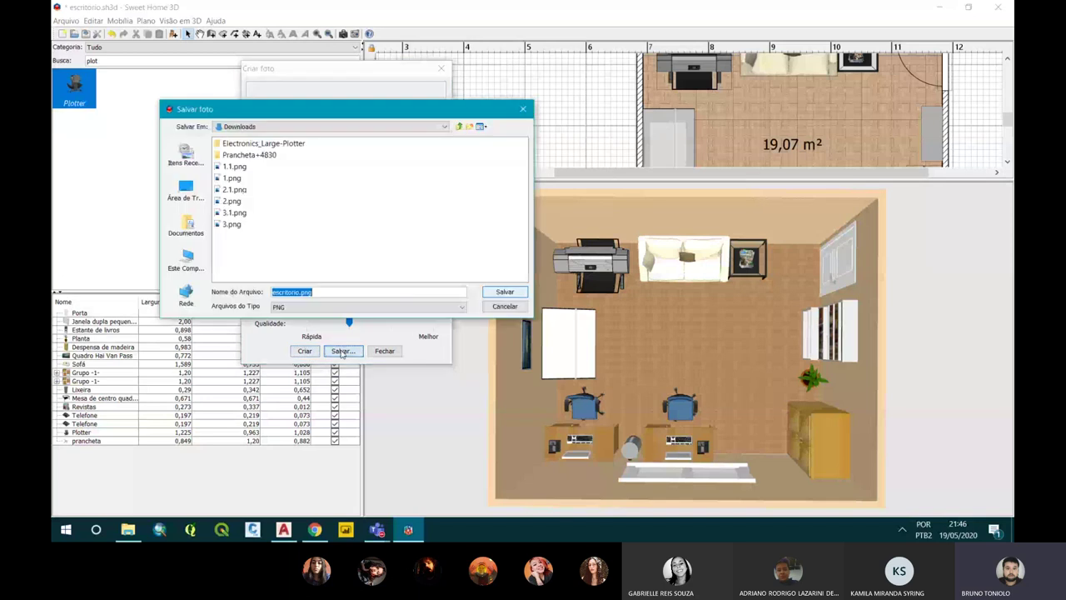
{"action": "type", "text": "4"}
{"action": "key", "text": "Return"}
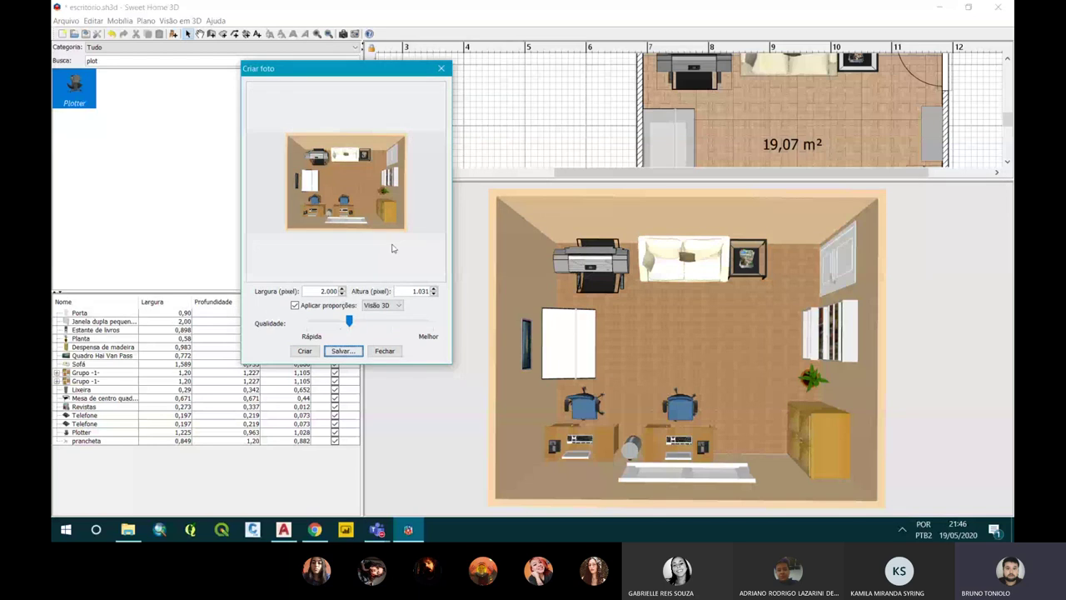
{"action": "left_click", "coordinate": [441, 70]}
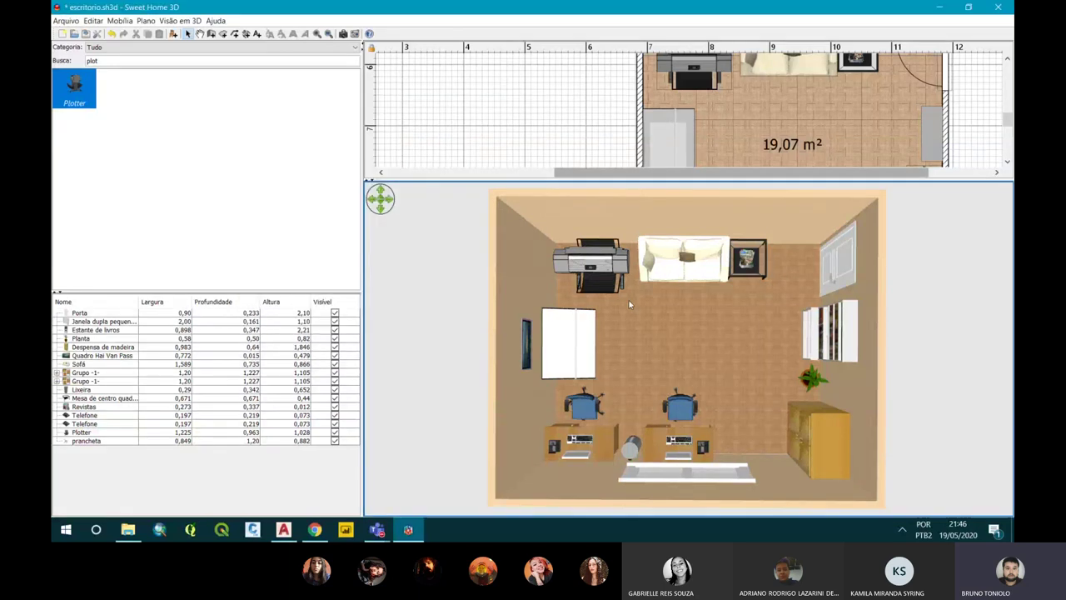
Enlarge the plan pane to show the whole office, then open 3D video creation.
{"action": "left_click_drag", "start_coordinate": [649, 364], "coordinate": [582, 275]}
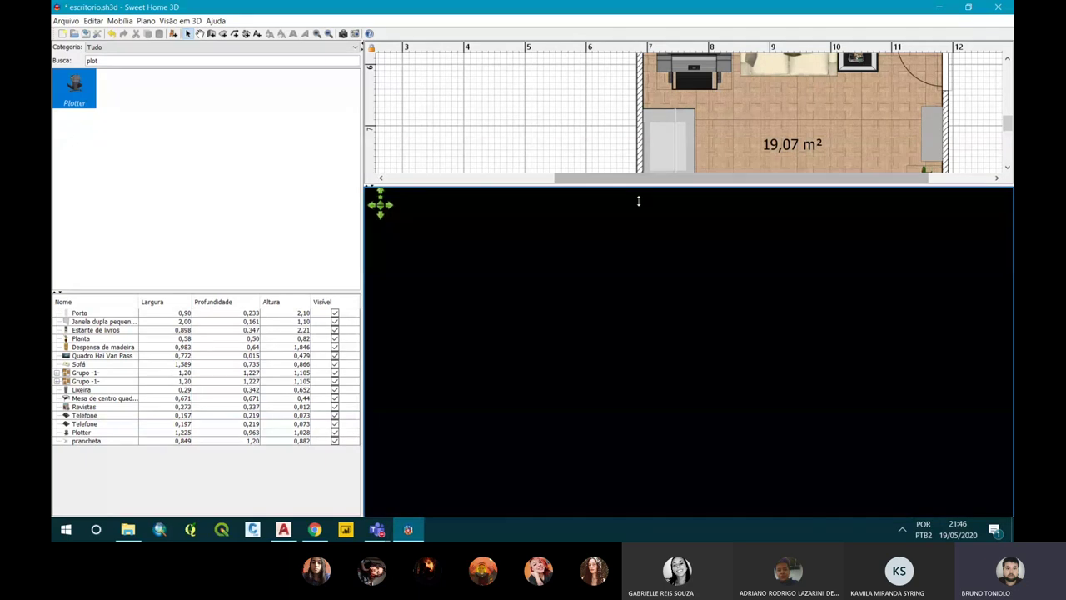
{"action": "mouse_move", "coordinate": [635, 178]}
{"action": "left_mouse_down"}
{"action": "mouse_move", "coordinate": [655, 320]}
{"action": "mouse_move", "coordinate": [654, 206]}
{"action": "left_mouse_up"}
{"action": "mouse_move", "coordinate": [583, 360]}
{"action": "left_mouse_down"}
{"action": "mouse_move", "coordinate": [675, 355]}
{"action": "mouse_move", "coordinate": [578, 317]}
{"action": "mouse_move", "coordinate": [708, 362]}
{"action": "mouse_move", "coordinate": [875, 323]}
{"action": "mouse_move", "coordinate": [728, 287]}
{"action": "left_mouse_up"}
{"action": "scroll", "coordinate": [674, 355], "scroll_direction": "up", "scroll_amount": 3}
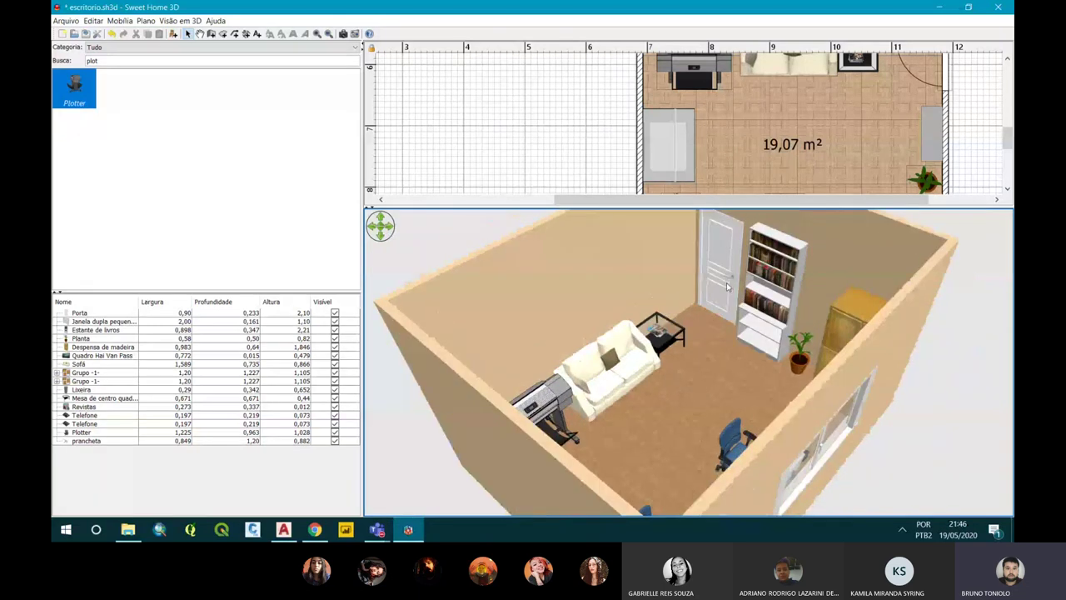
{"action": "scroll", "coordinate": [702, 336], "scroll_direction": "down", "scroll_amount": 2}
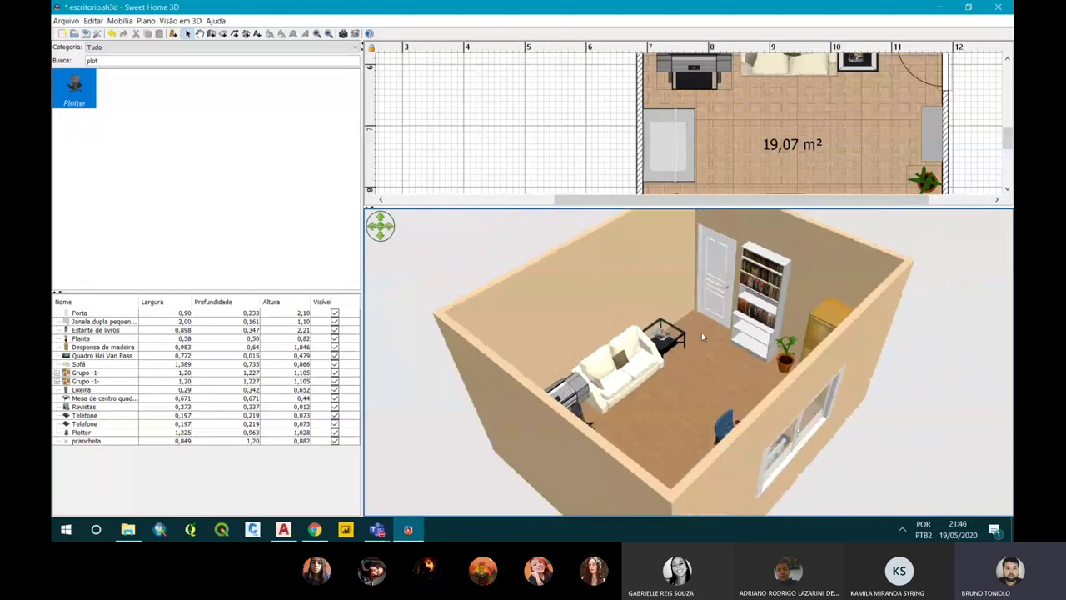
{"action": "scroll", "coordinate": [702, 337], "scroll_direction": "down", "scroll_amount": 3}
{"action": "mouse_move", "coordinate": [767, 206]}
{"action": "left_mouse_down"}
{"action": "mouse_move", "coordinate": [766, 326]}
{"action": "mouse_move", "coordinate": [766, 298]}
{"action": "left_mouse_up"}
{"action": "mouse_move", "coordinate": [728, 361]}
{"action": "left_mouse_down"}
{"action": "mouse_move", "coordinate": [743, 421]}
{"action": "mouse_move", "coordinate": [708, 420]}
{"action": "left_mouse_up"}
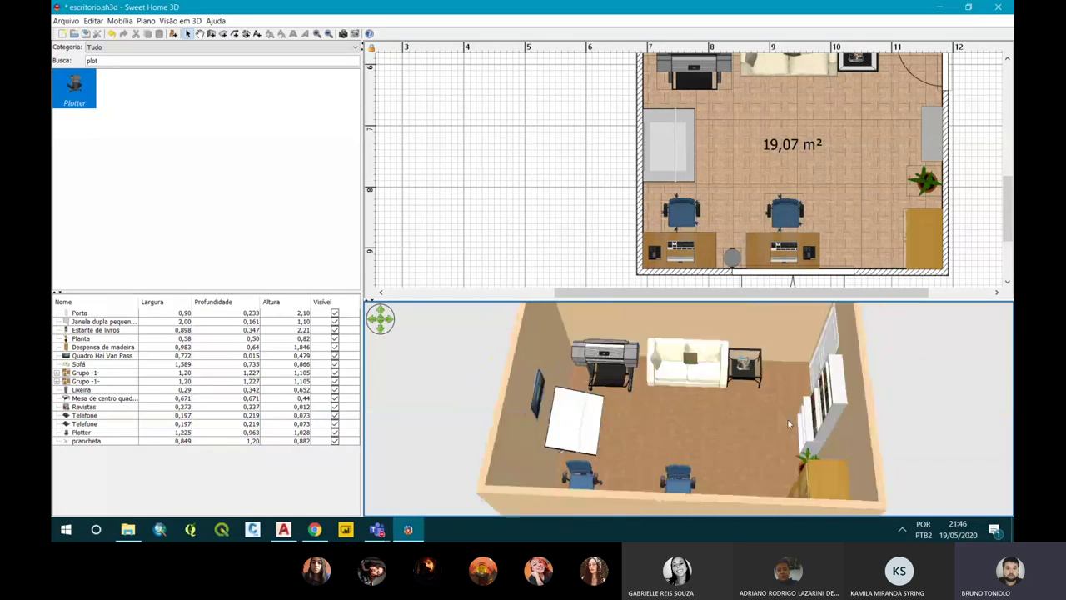
{"action": "left_click", "coordinate": [356, 35]}
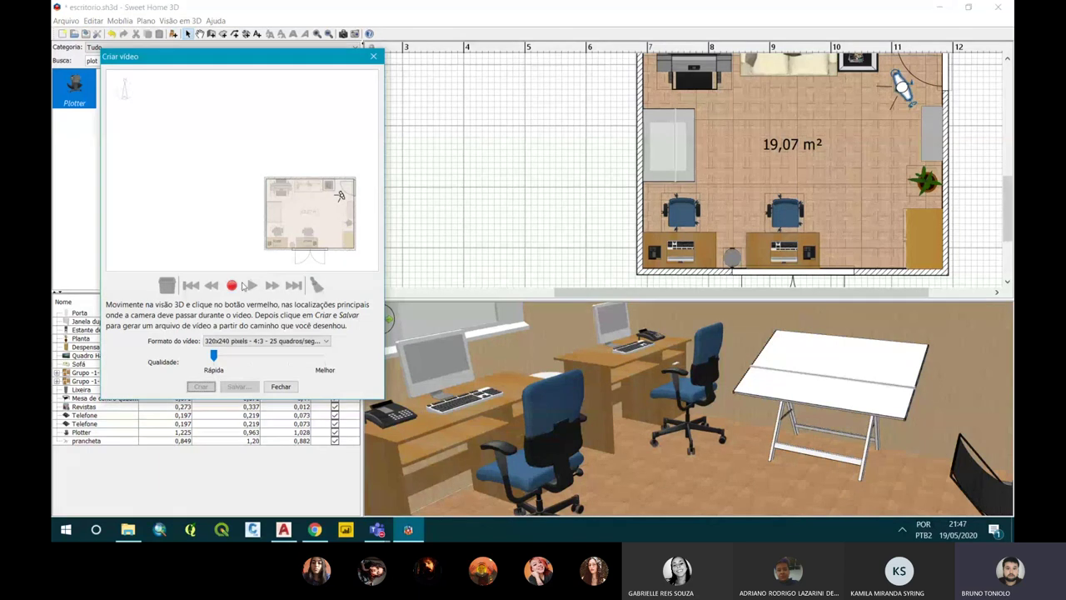
Turn the visitor and step back to show the plotter, then record the first path point.
{"action": "left_click", "coordinate": [500, 350]}
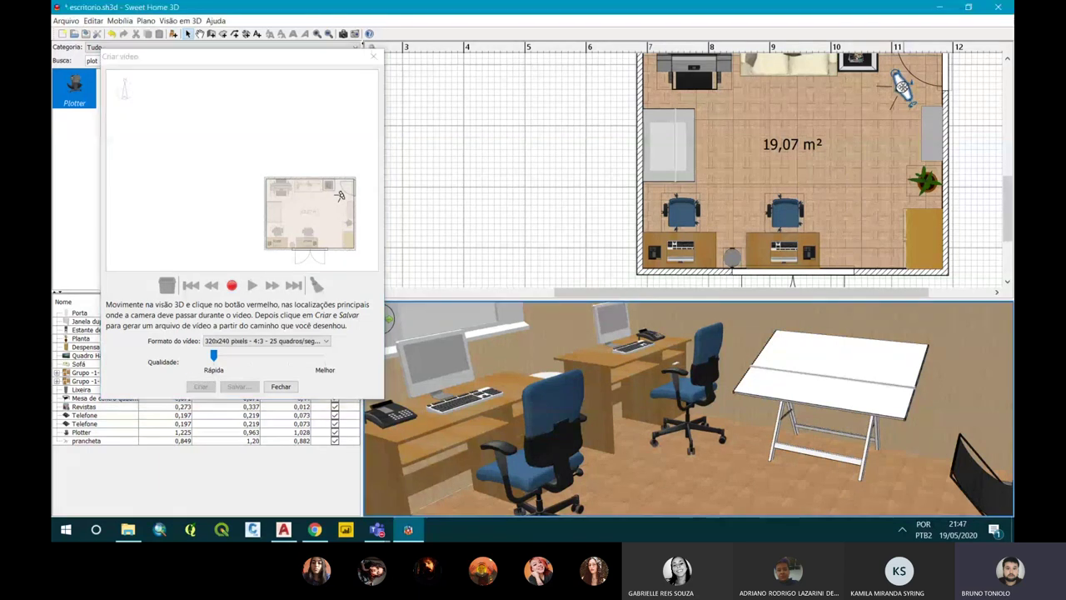
{"action": "key", "text": "Right"}
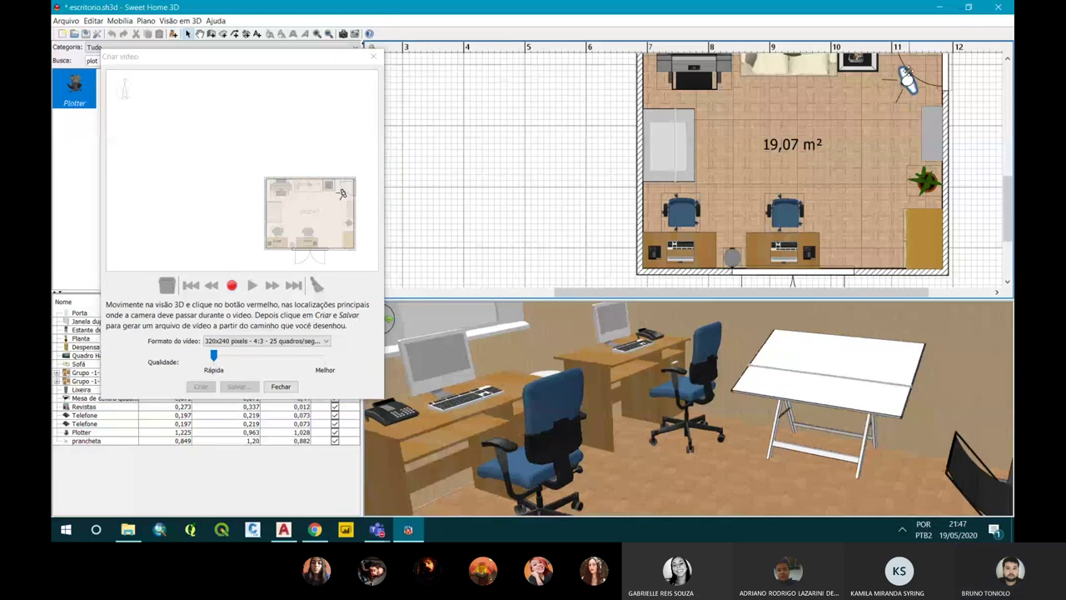
{"action": "key", "text": "Right"}
{"action": "key", "text": "Left"}
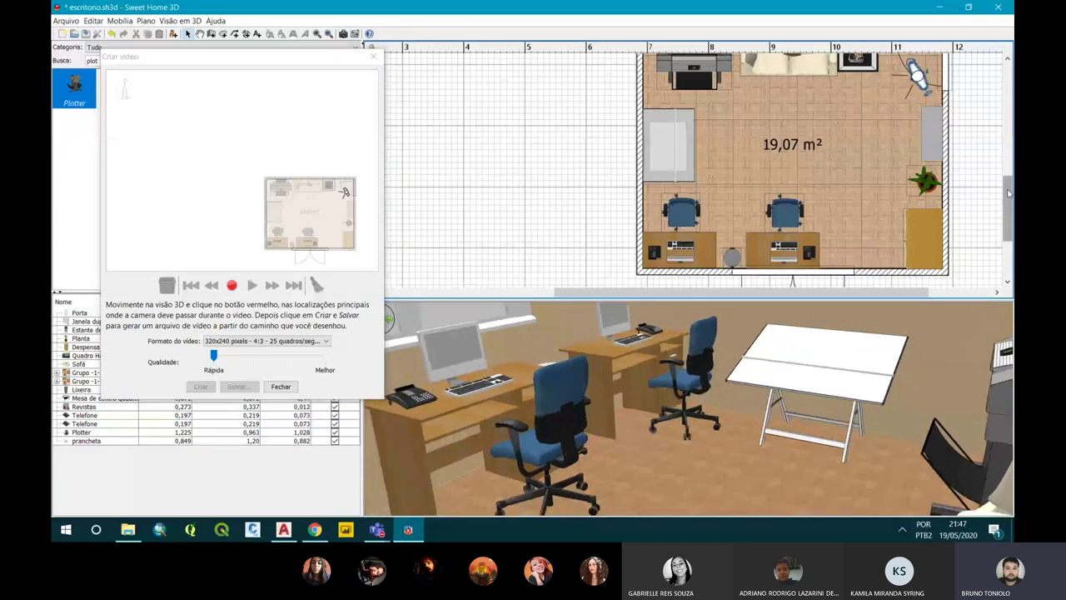
{"action": "key", "text": "Down"}
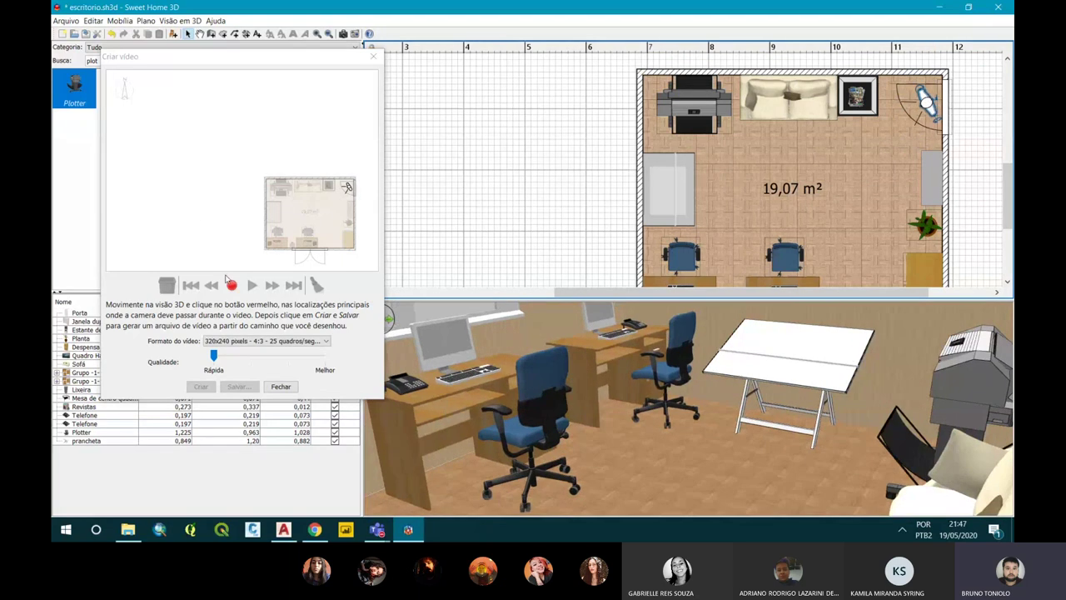
{"action": "left_click", "coordinate": [232, 286]}
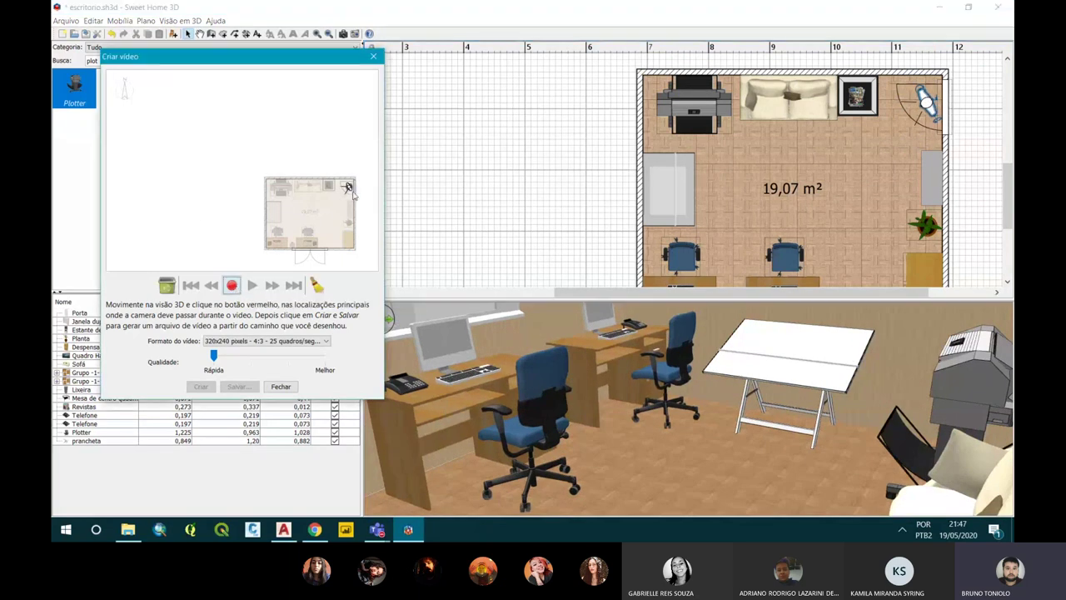
Move the visitor toward the room centre, record a second point, and face the plotter wall.
{"action": "left_click_drag", "start_coordinate": [925, 104], "coordinate": [858, 163]}
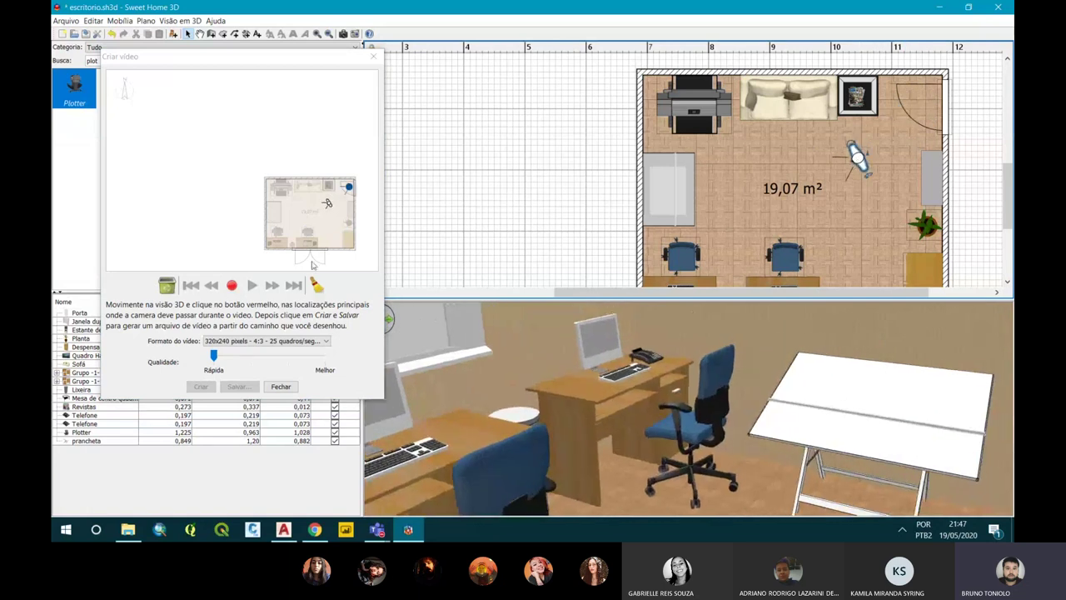
{"action": "left_click", "coordinate": [232, 286]}
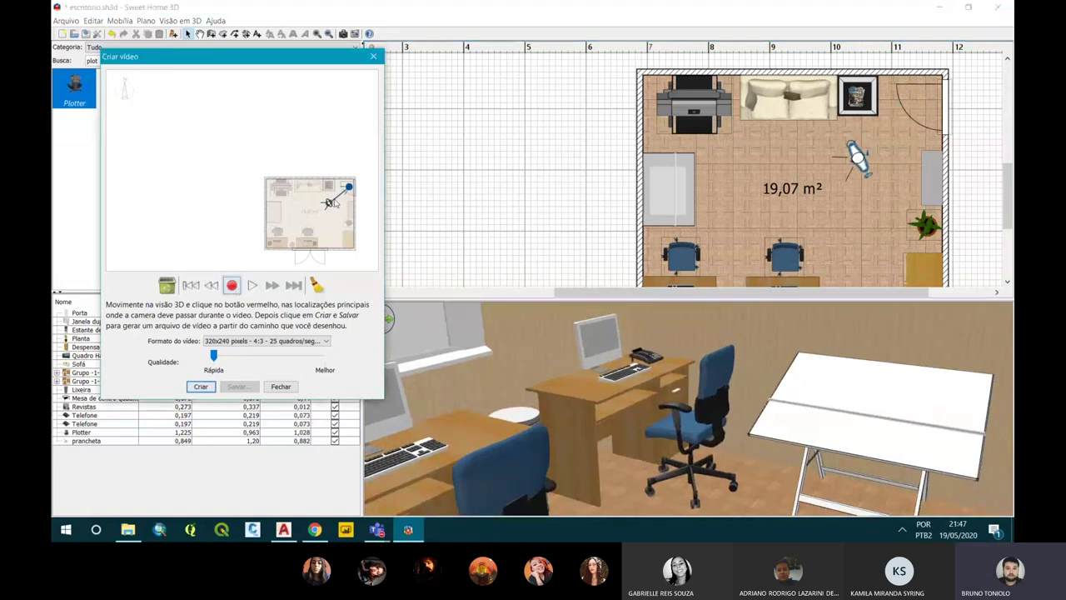
{"action": "left_click", "coordinate": [721, 382]}
{"action": "mouse_move", "coordinate": [734, 381]}
{"action": "left_mouse_down"}
{"action": "mouse_move", "coordinate": [876, 369]}
{"action": "mouse_move", "coordinate": [694, 374]}
{"action": "mouse_move", "coordinate": [722, 425]}
{"action": "mouse_move", "coordinate": [814, 355]}
{"action": "mouse_move", "coordinate": [807, 395]}
{"action": "mouse_move", "coordinate": [820, 409]}
{"action": "mouse_move", "coordinate": [795, 395]}
{"action": "left_mouse_up"}
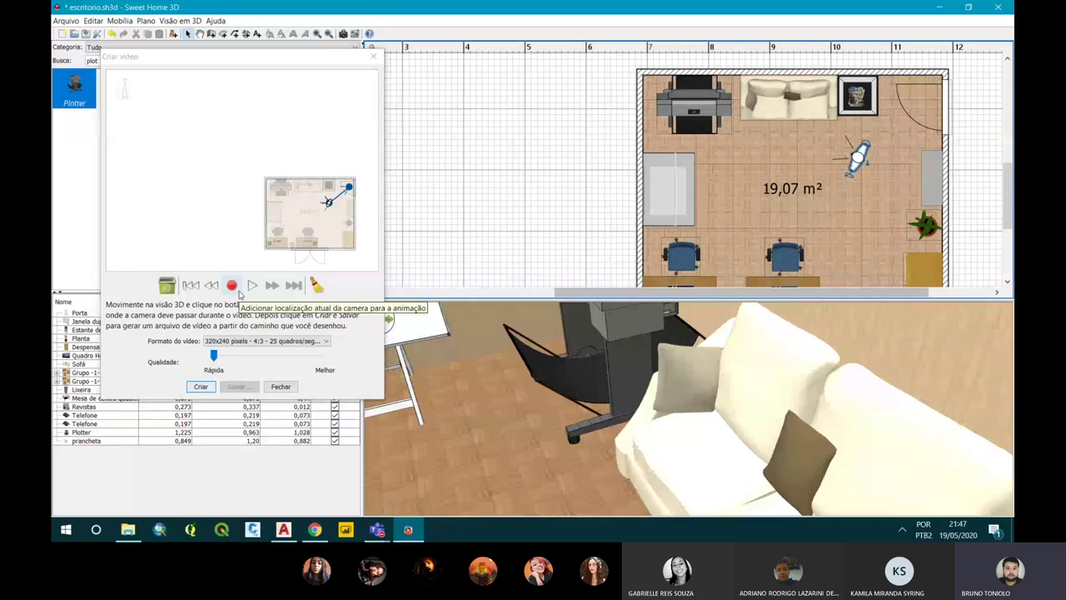
Record the plotter-facing viewpoint, then walk toward the room's middle and record another point.
{"action": "left_click", "coordinate": [231, 285]}
{"action": "mouse_move", "coordinate": [677, 319]}
{"action": "left_mouse_down"}
{"action": "mouse_move", "coordinate": [425, 357]}
{"action": "mouse_move", "coordinate": [685, 364]}
{"action": "mouse_move", "coordinate": [780, 346]}
{"action": "mouse_move", "coordinate": [582, 387]}
{"action": "mouse_move", "coordinate": [462, 387]}
{"action": "mouse_move", "coordinate": [539, 400]}
{"action": "mouse_move", "coordinate": [545, 377]}
{"action": "mouse_move", "coordinate": [515, 363]}
{"action": "left_mouse_up"}
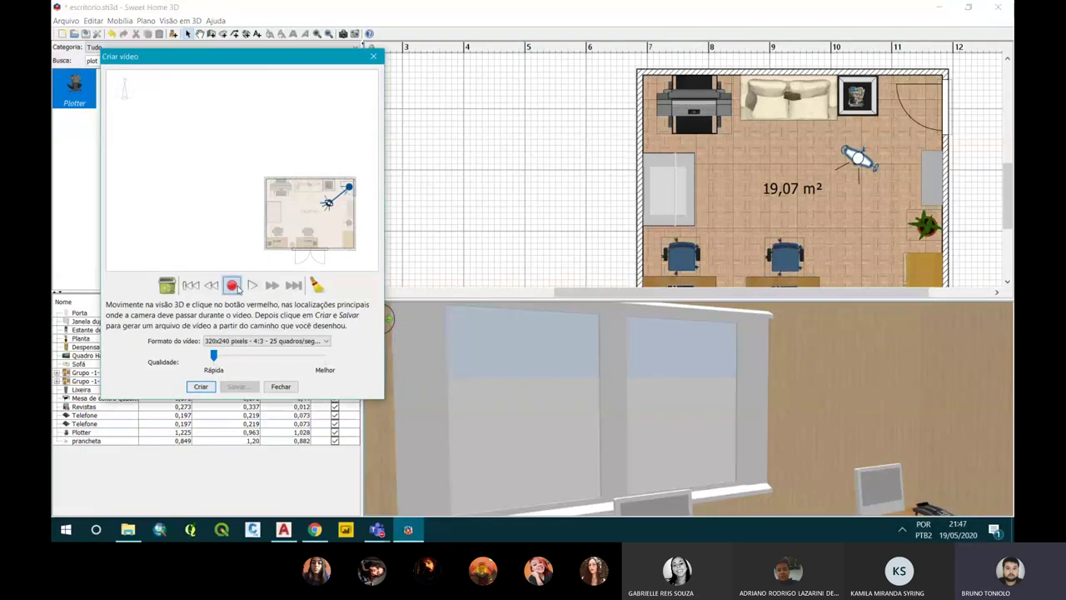
{"action": "left_click", "coordinate": [480, 405]}
{"action": "mouse_move", "coordinate": [615, 414]}
{"action": "left_mouse_down"}
{"action": "mouse_move", "coordinate": [629, 366]}
{"action": "mouse_move", "coordinate": [643, 412]}
{"action": "mouse_move", "coordinate": [809, 183]}
{"action": "left_mouse_up"}
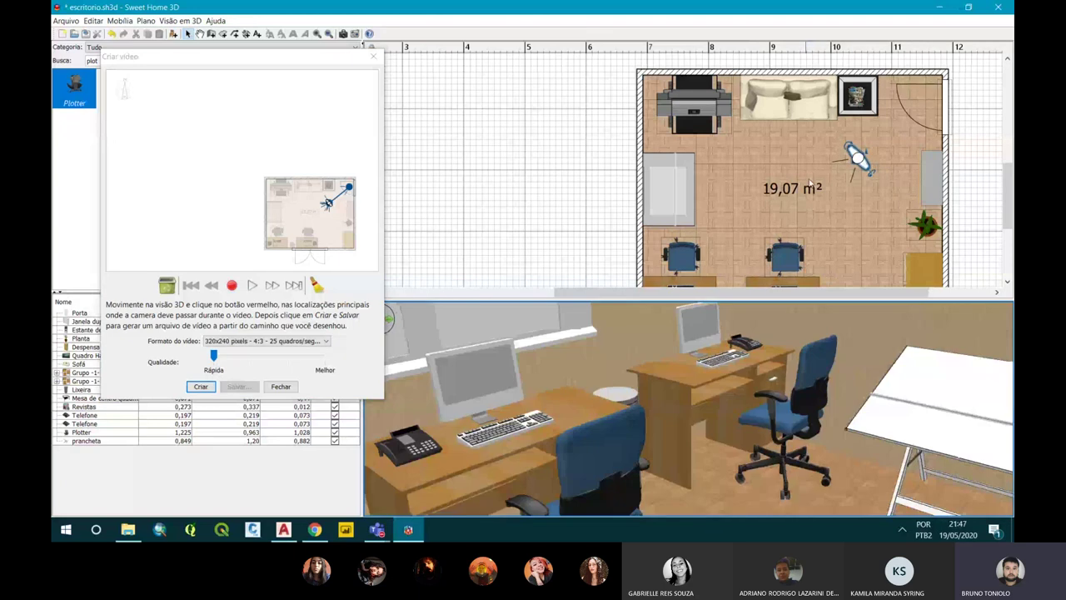
{"action": "left_click_drag", "start_coordinate": [858, 158], "coordinate": [791, 183]}
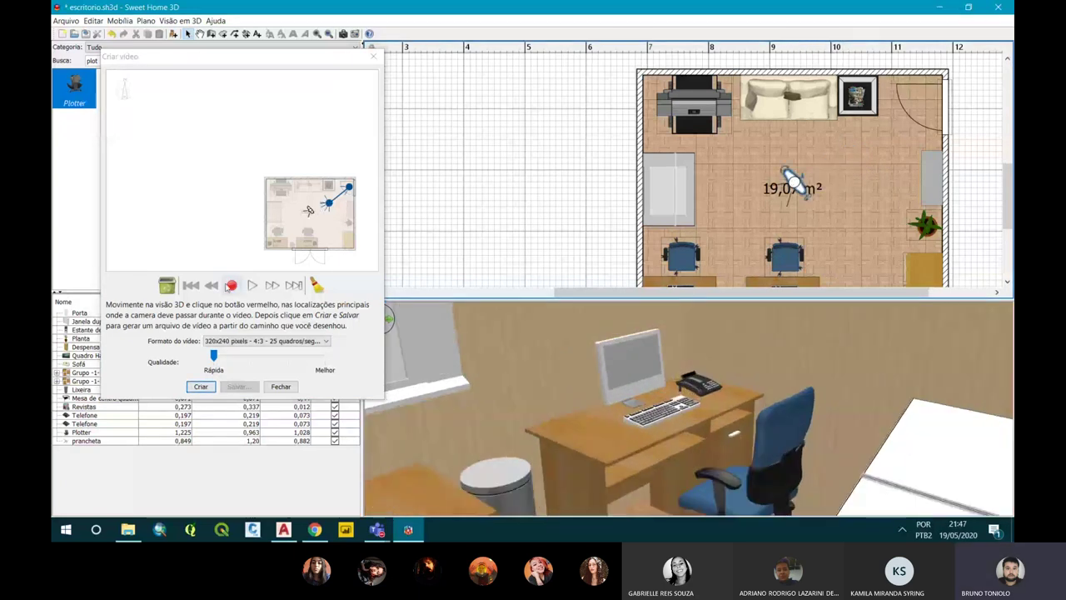
{"action": "left_click", "coordinate": [231, 284]}
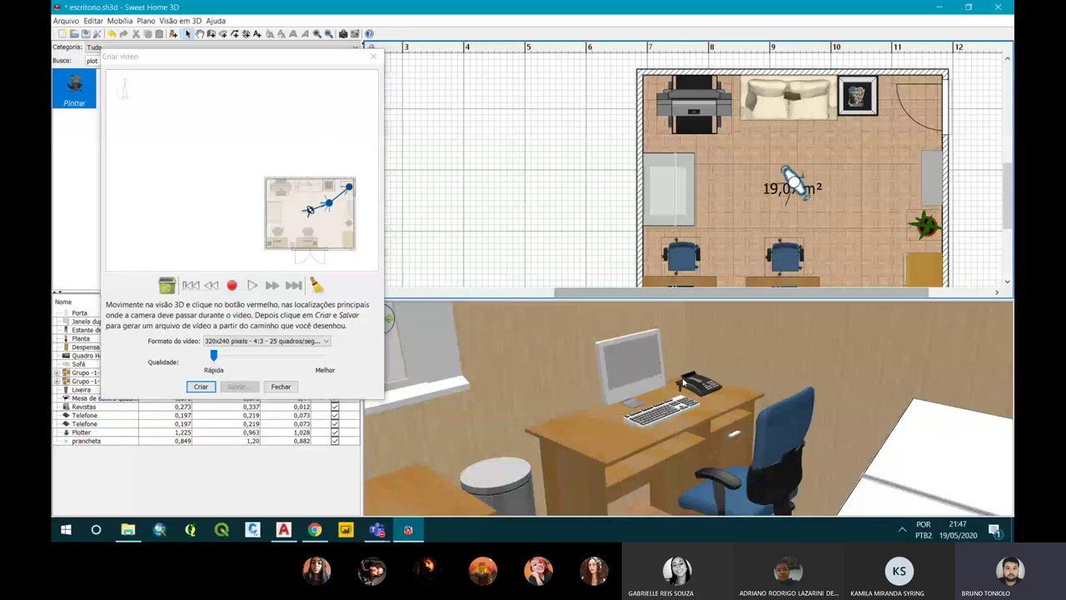
Record a viewpoint facing the desk and phone, then turn toward the shelf, plant and cabinet.
{"action": "left_click_drag", "start_coordinate": [683, 382], "coordinate": [764, 300]}
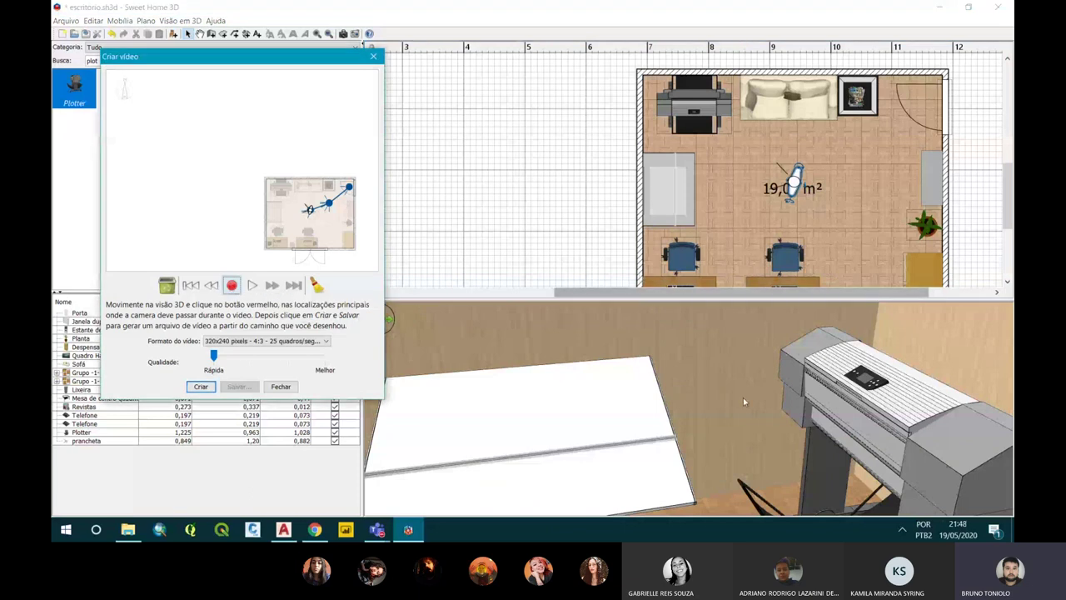
{"action": "mouse_move", "coordinate": [743, 397]}
{"action": "left_mouse_down"}
{"action": "mouse_move", "coordinate": [804, 394]}
{"action": "mouse_move", "coordinate": [889, 459]}
{"action": "mouse_move", "coordinate": [843, 435]}
{"action": "left_mouse_up"}
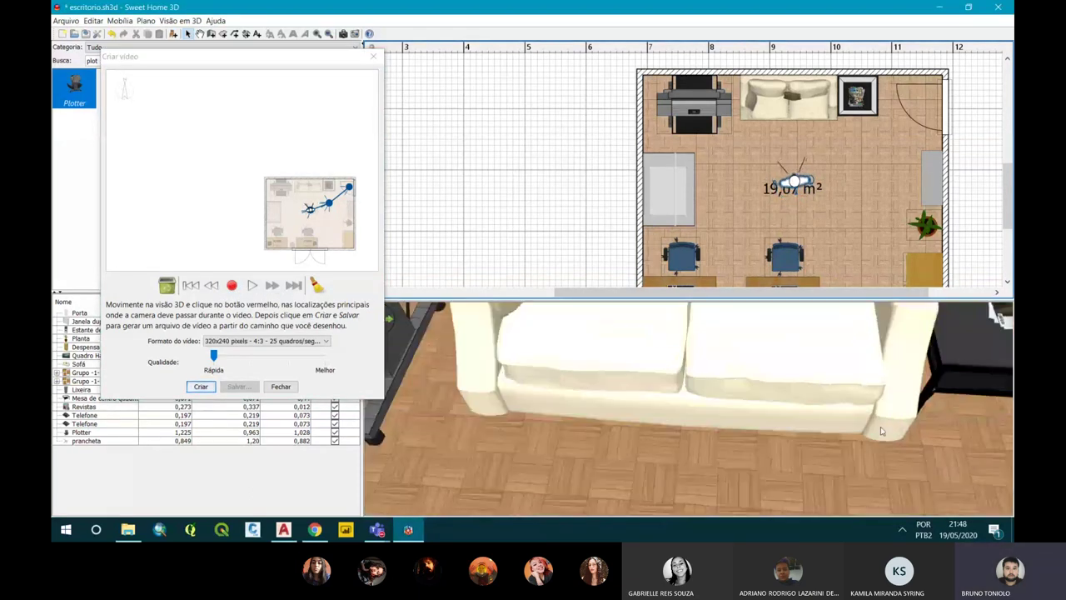
{"action": "left_click", "coordinate": [232, 285]}
{"action": "mouse_move", "coordinate": [609, 326]}
{"action": "left_mouse_down"}
{"action": "mouse_move", "coordinate": [704, 356]}
{"action": "mouse_move", "coordinate": [680, 346]}
{"action": "mouse_move", "coordinate": [679, 308]}
{"action": "left_mouse_up"}
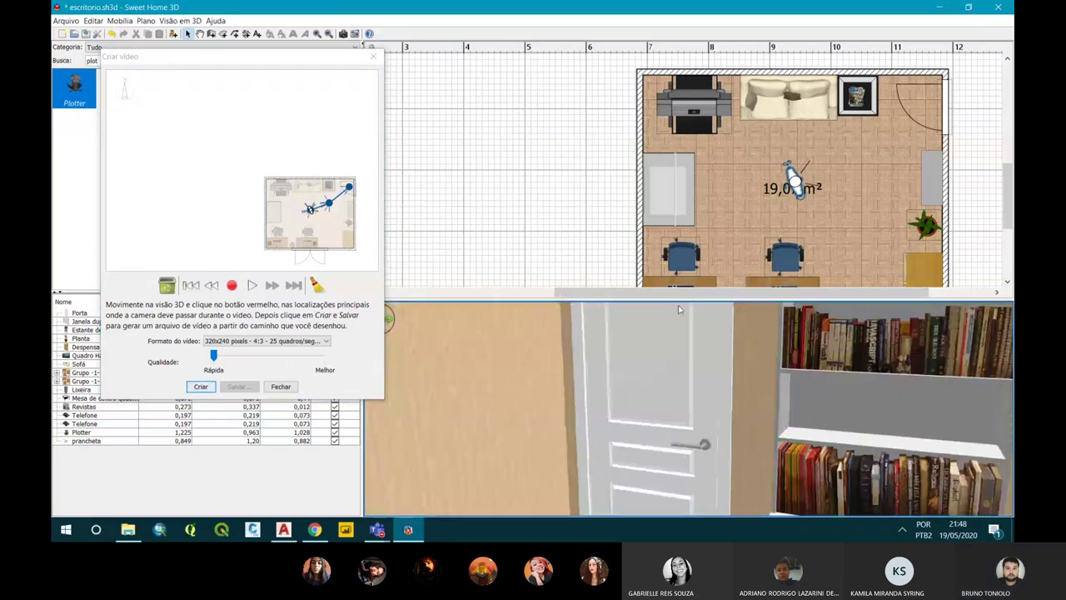
Record the shelf viewpoint, then move toward the lower right facing the desk chairs and record.
{"action": "left_click", "coordinate": [232, 284]}
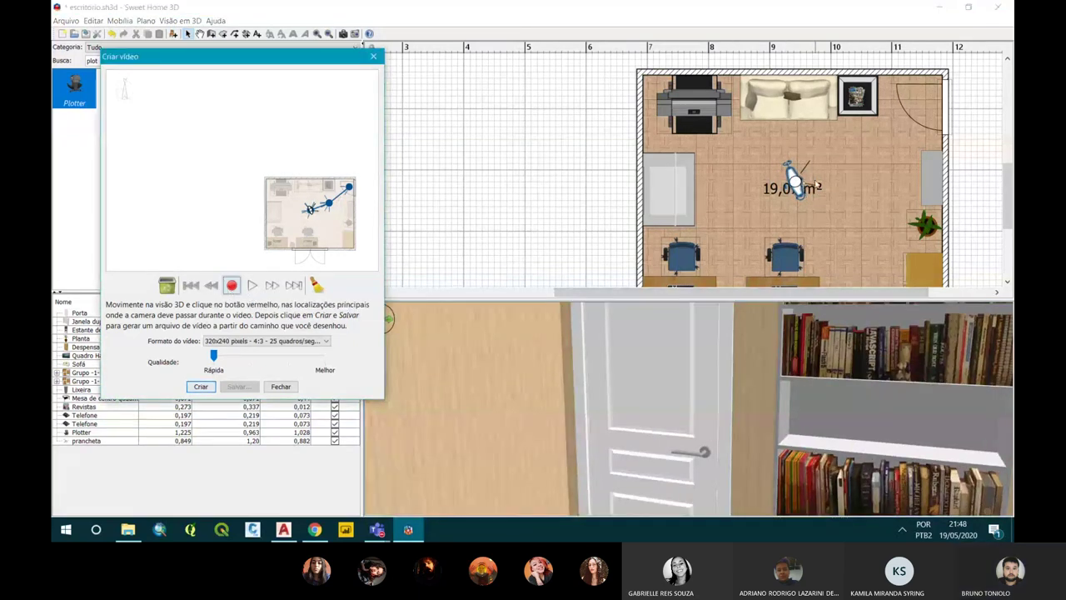
{"action": "left_click", "coordinate": [797, 178]}
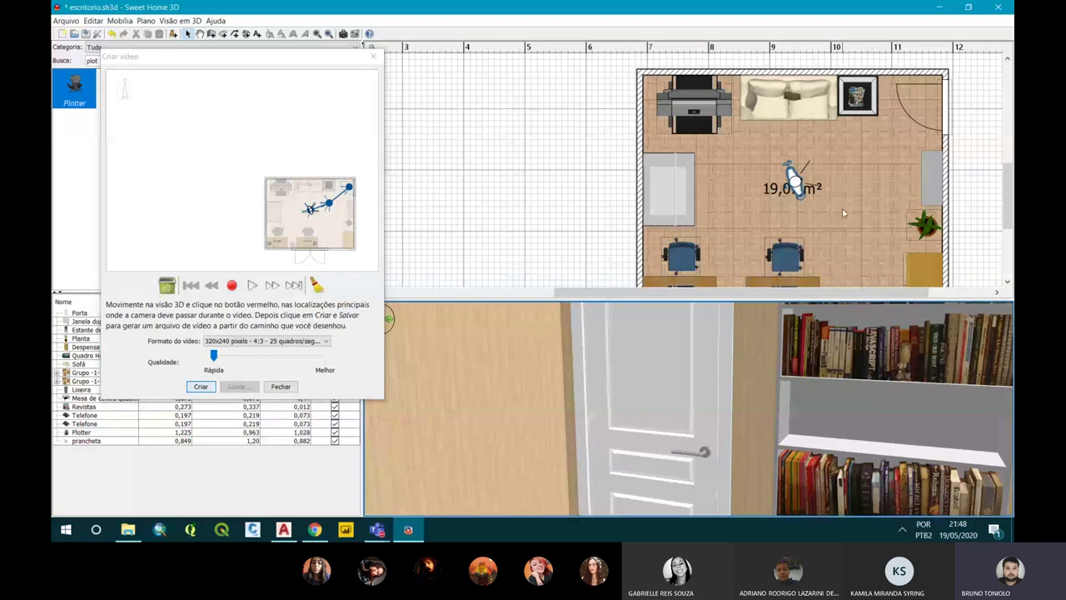
{"action": "left_click_drag", "start_coordinate": [798, 181], "coordinate": [833, 211]}
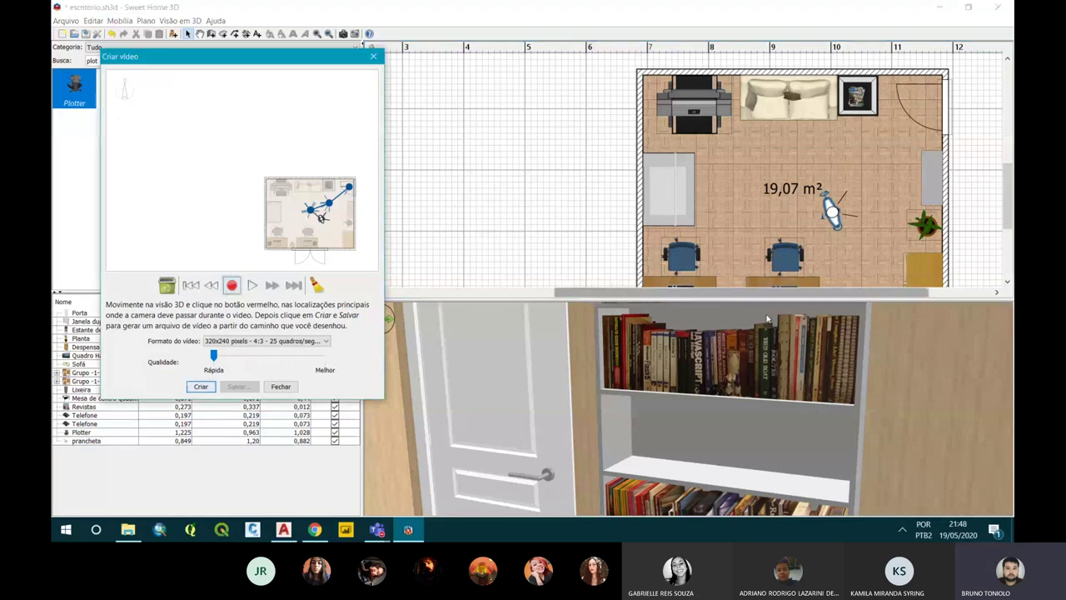
{"action": "mouse_move", "coordinate": [767, 319]}
{"action": "left_mouse_down"}
{"action": "mouse_move", "coordinate": [538, 367]}
{"action": "mouse_move", "coordinate": [546, 392]}
{"action": "mouse_move", "coordinate": [614, 291]}
{"action": "left_mouse_up"}
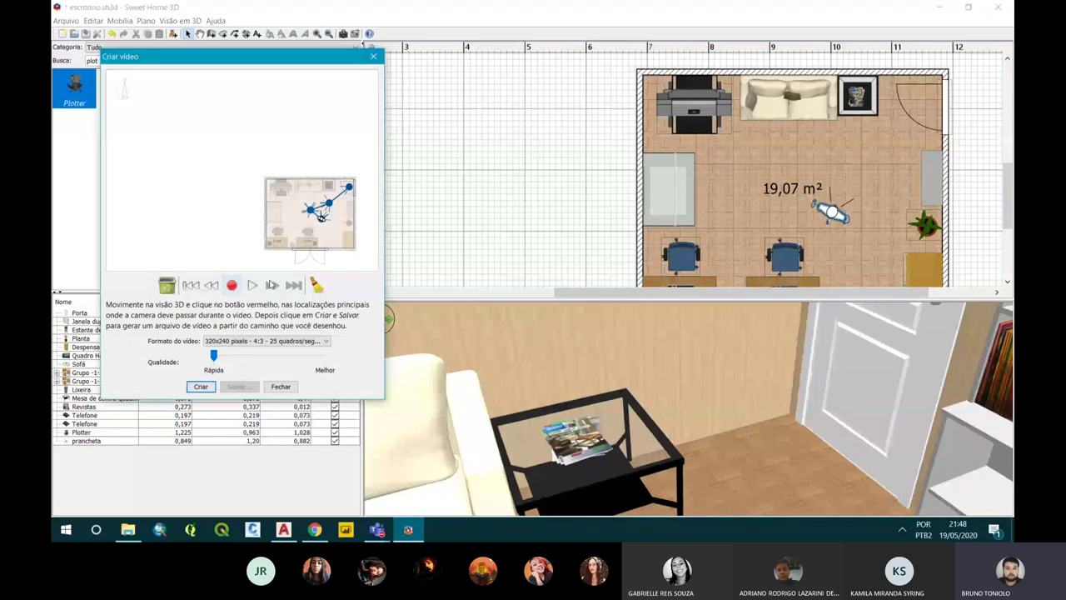
{"action": "left_click_drag", "start_coordinate": [834, 225], "coordinate": [853, 268]}
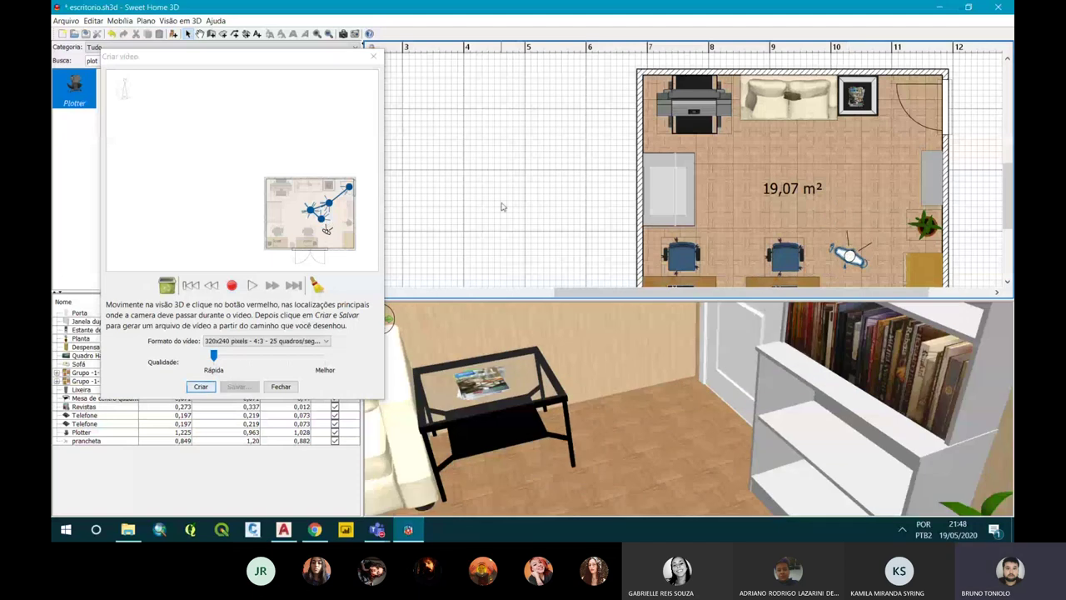
{"action": "mouse_move", "coordinate": [542, 383]}
{"action": "left_mouse_down"}
{"action": "mouse_move", "coordinate": [500, 388]}
{"action": "mouse_move", "coordinate": [550, 448]}
{"action": "mouse_move", "coordinate": [574, 356]}
{"action": "mouse_move", "coordinate": [532, 345]}
{"action": "mouse_move", "coordinate": [564, 334]}
{"action": "left_mouse_up"}
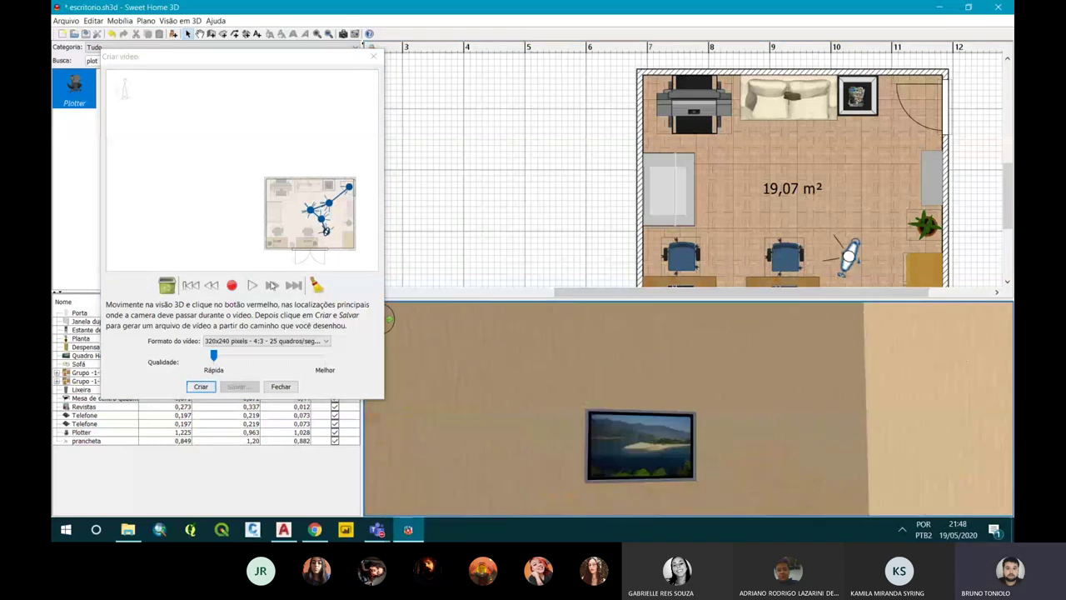
{"action": "left_click", "coordinate": [231, 285]}
Move the visitor up by the right wall facing the bookshelf and record that point.
{"action": "mouse_move", "coordinate": [533, 358]}
{"action": "left_mouse_down"}
{"action": "mouse_move", "coordinate": [917, 346]}
{"action": "mouse_move", "coordinate": [859, 410]}
{"action": "mouse_move", "coordinate": [853, 433]}
{"action": "left_mouse_up"}
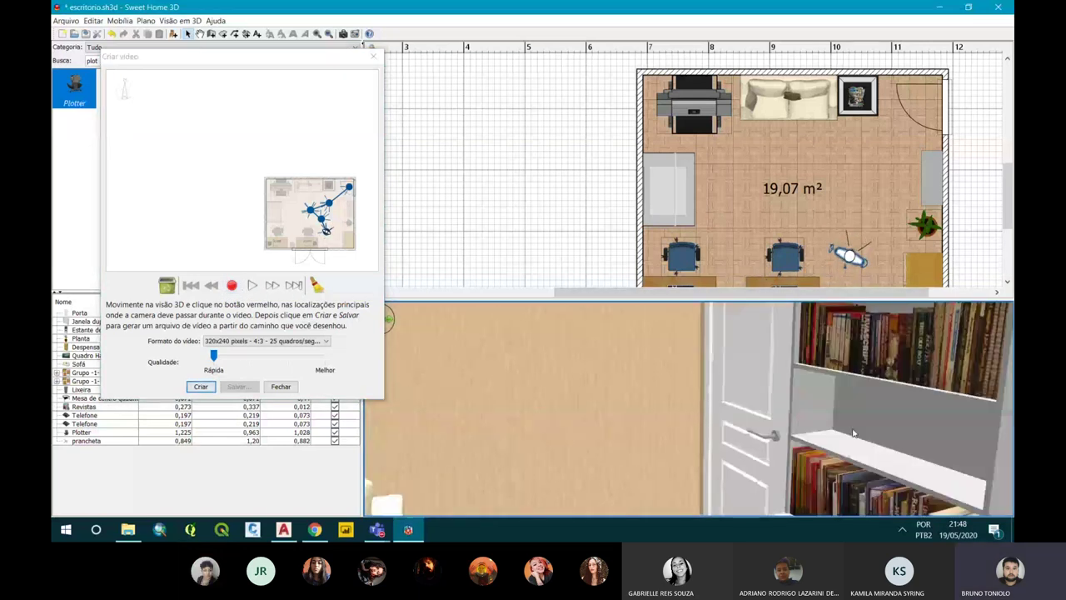
{"action": "left_click_drag", "start_coordinate": [853, 433], "coordinate": [892, 429]}
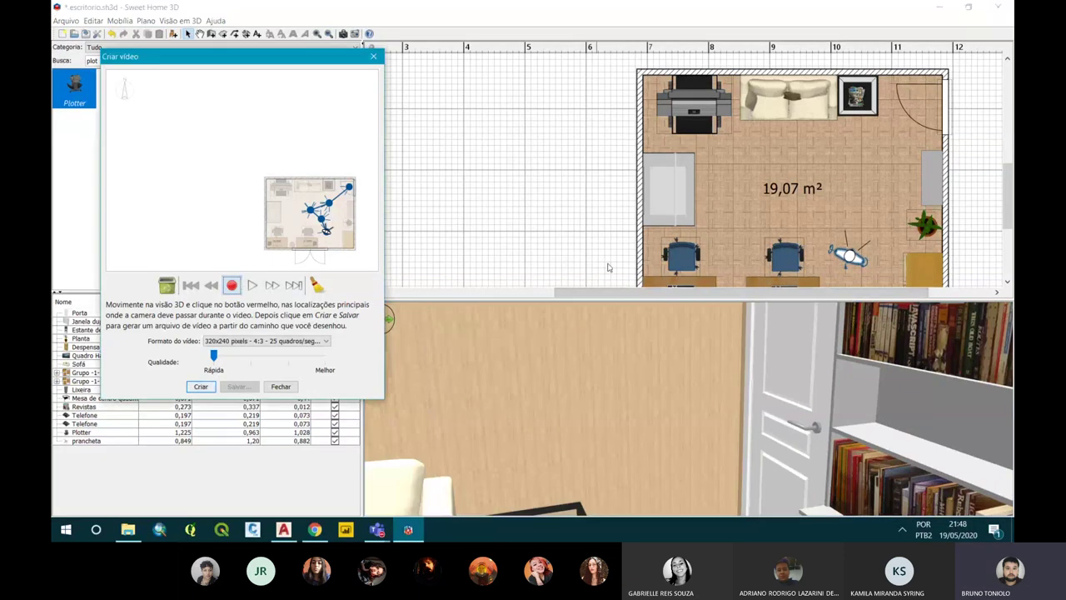
{"action": "left_click", "coordinate": [848, 254]}
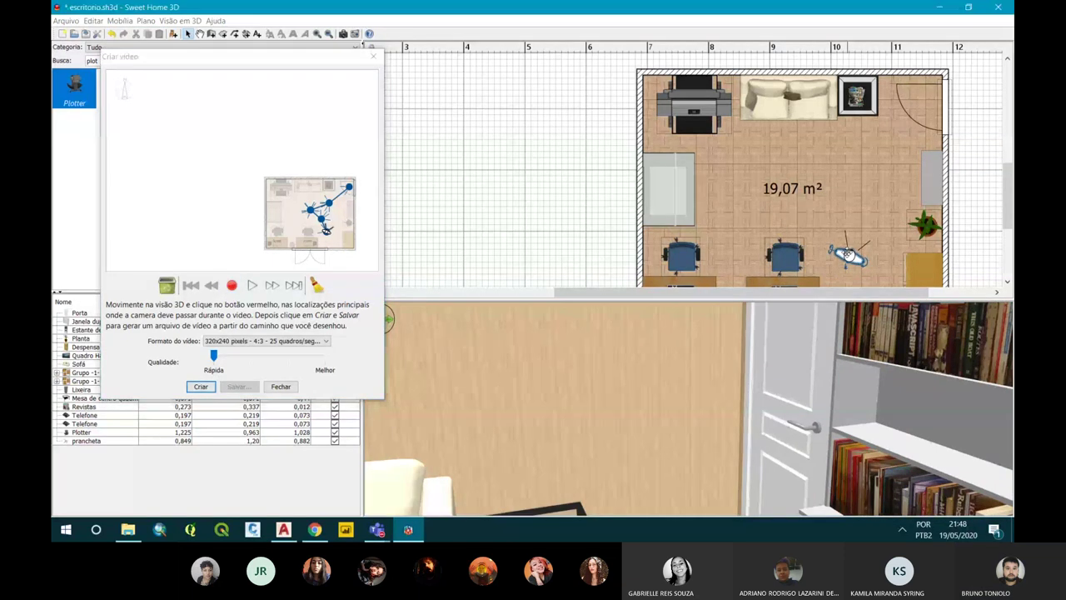
{"action": "left_click_drag", "start_coordinate": [848, 251], "coordinate": [880, 185]}
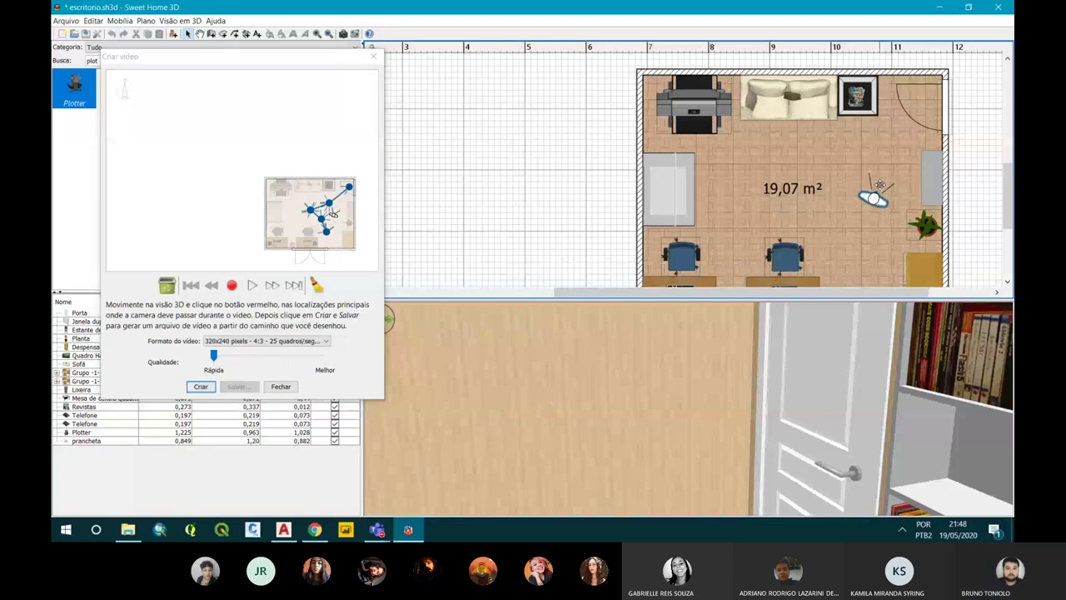
{"action": "left_click_drag", "start_coordinate": [880, 185], "coordinate": [883, 163]}
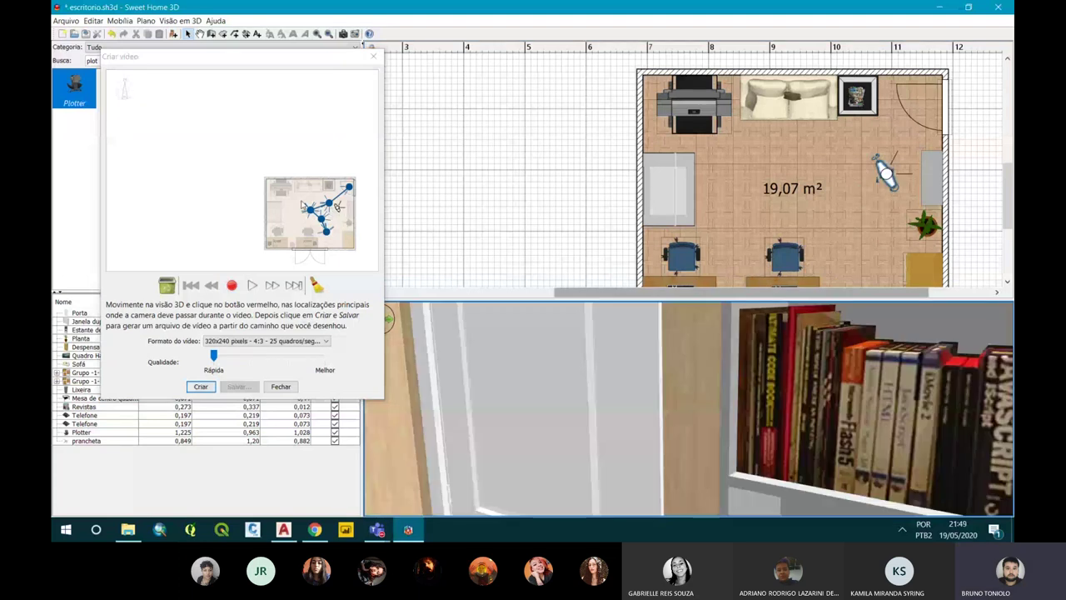
{"action": "left_click", "coordinate": [232, 284]}
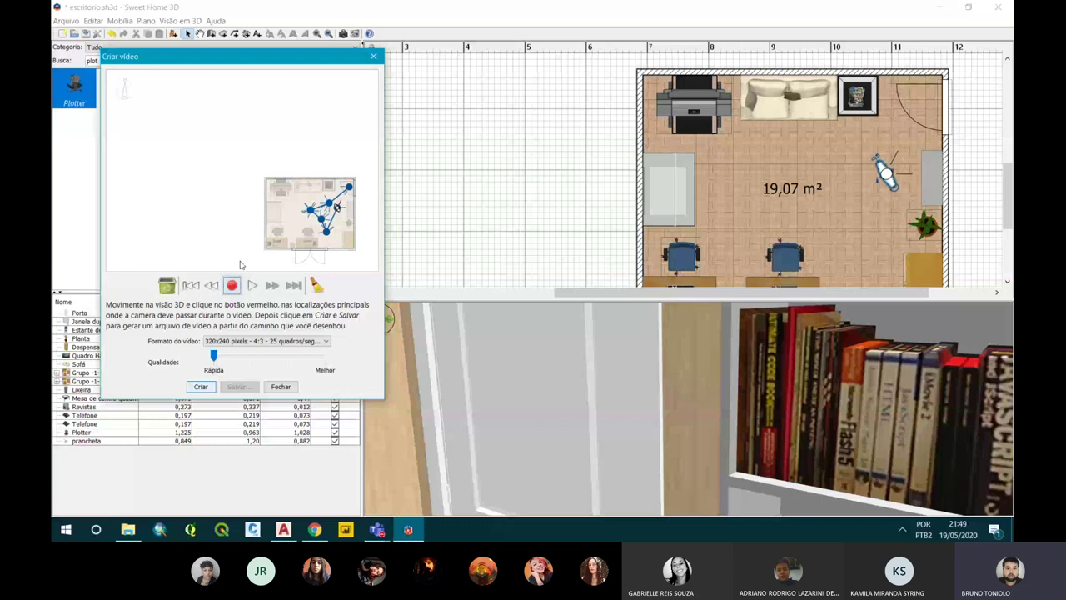
Choose 640x480 pixels, 4:3, 25 frames per second as the video format.
{"action": "left_click", "coordinate": [242, 341]}
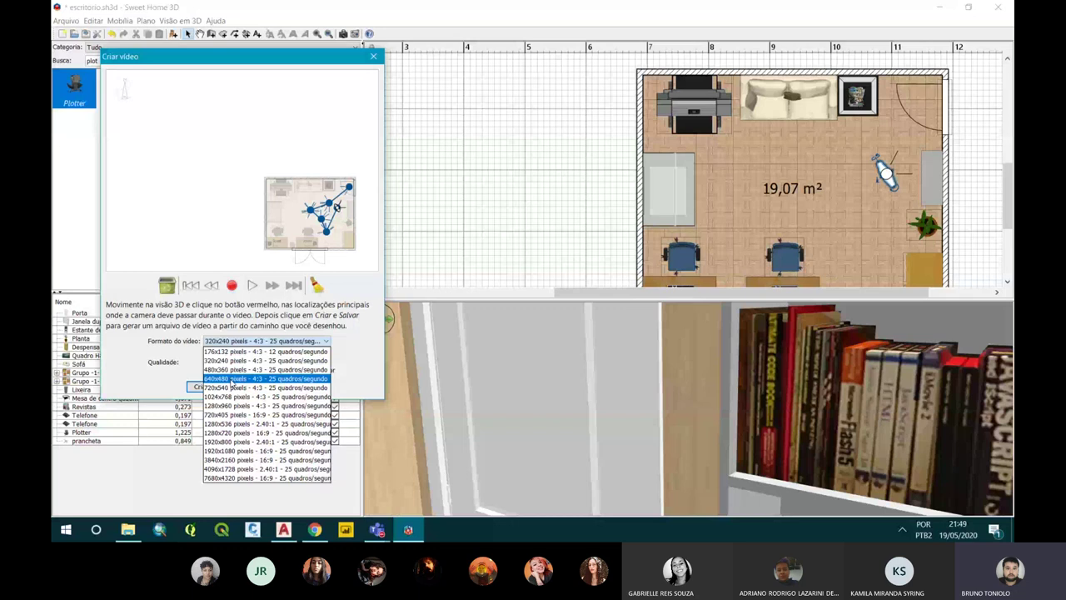
{"action": "left_click", "coordinate": [230, 379]}
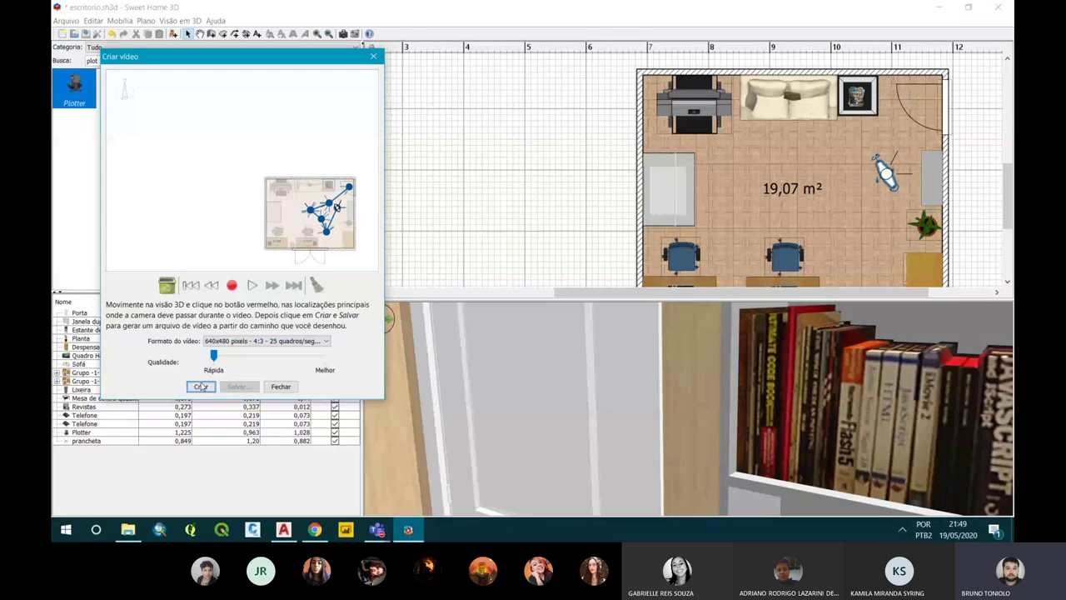
Start rendering the 677-frame walkthrough video, then bring the Teams meeting window forward.
{"action": "left_click", "coordinate": [200, 387]}
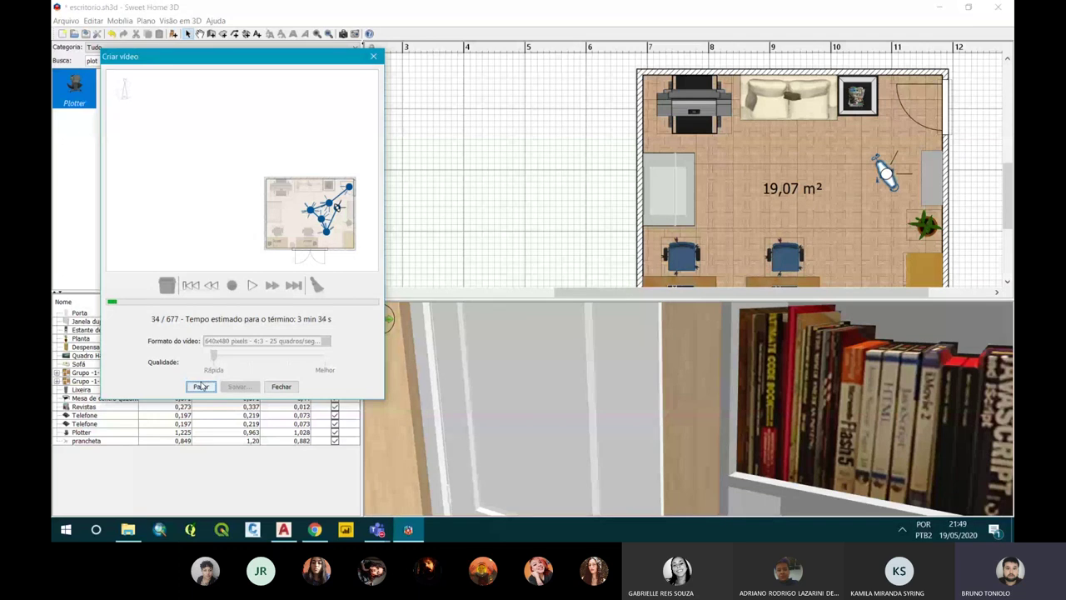
{"action": "left_click", "coordinate": [377, 530]}
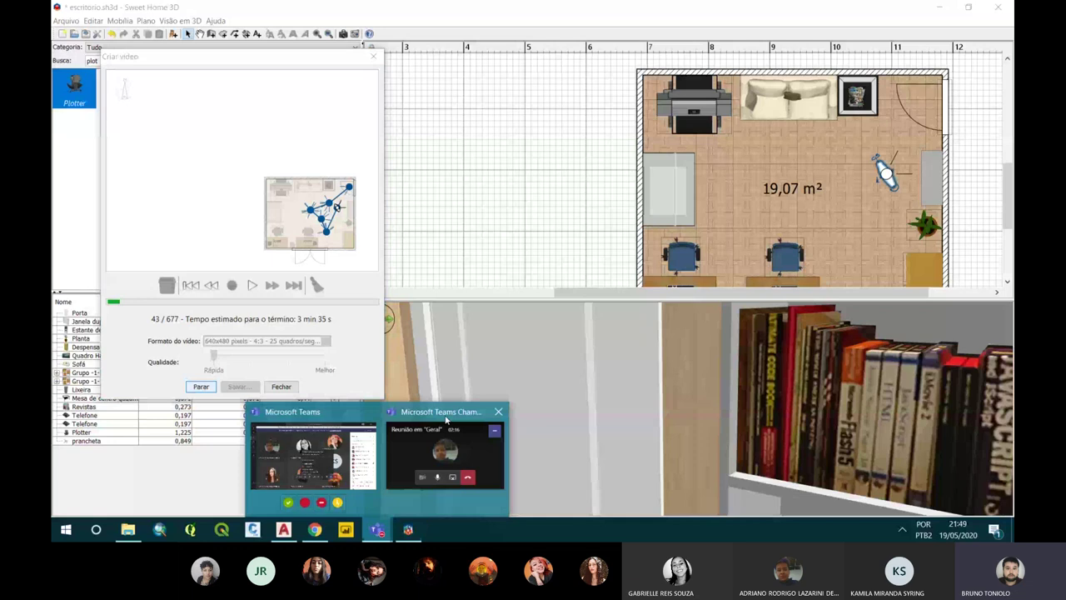
{"action": "left_click", "coordinate": [322, 445]}
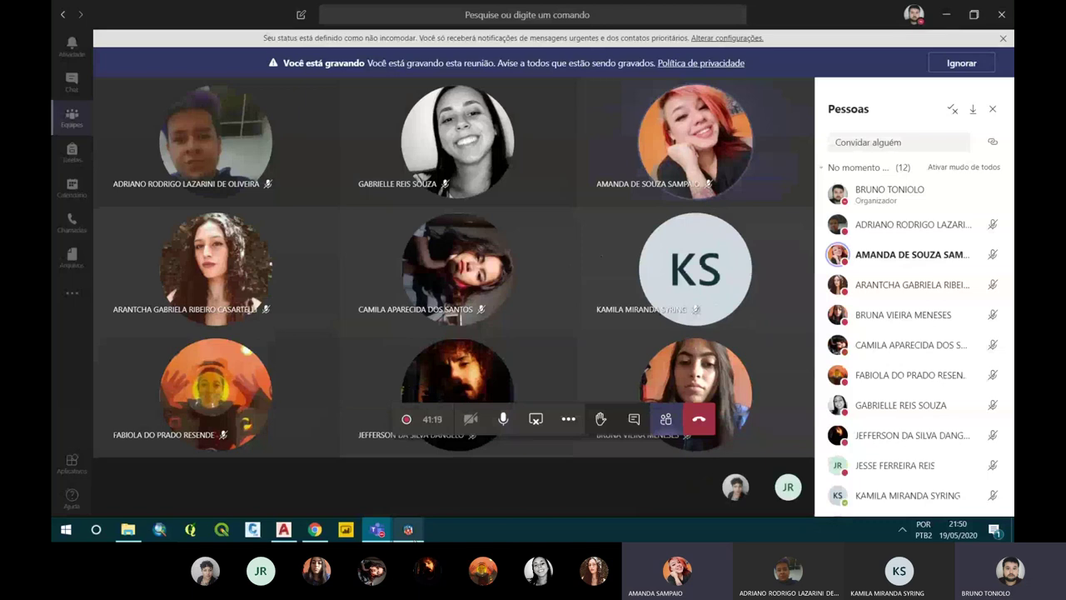
Return to the Sweet Home 3D video render, later opening the Windows Start menu.
{"action": "left_click", "coordinate": [409, 531]}
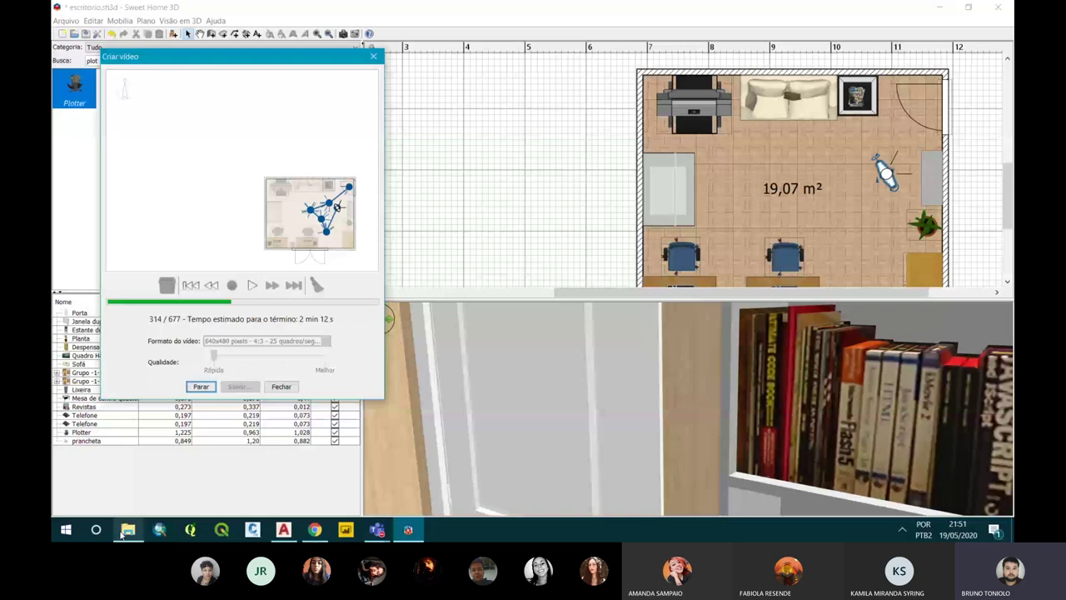
{"action": "key", "text": "super"}
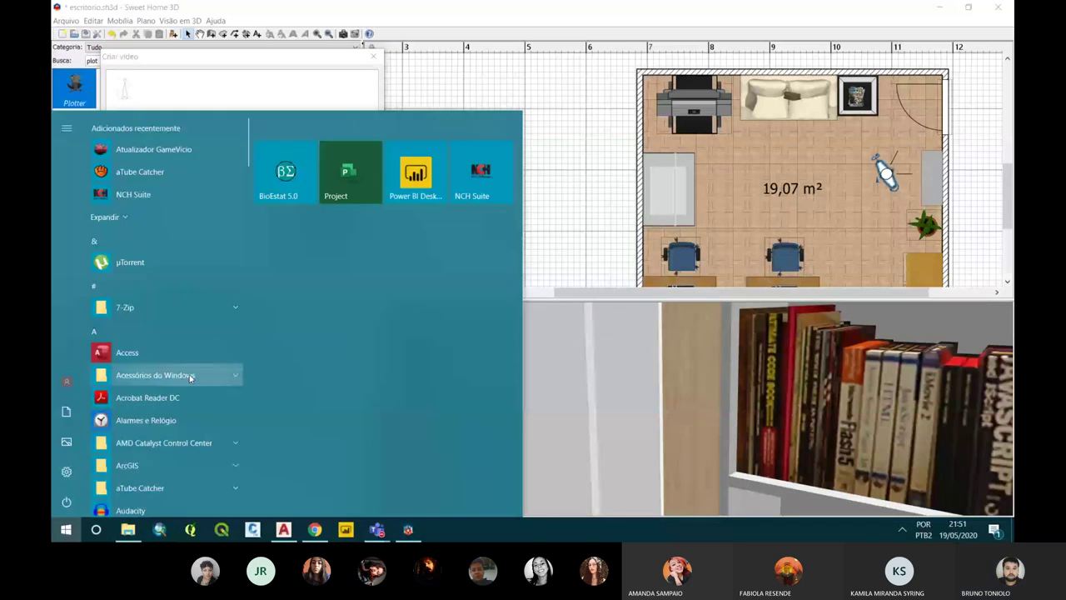
Open Add or remove programs via 'remover' and look up SketchUp 2018 in installed apps.
{"action": "type", "text": "remover"}
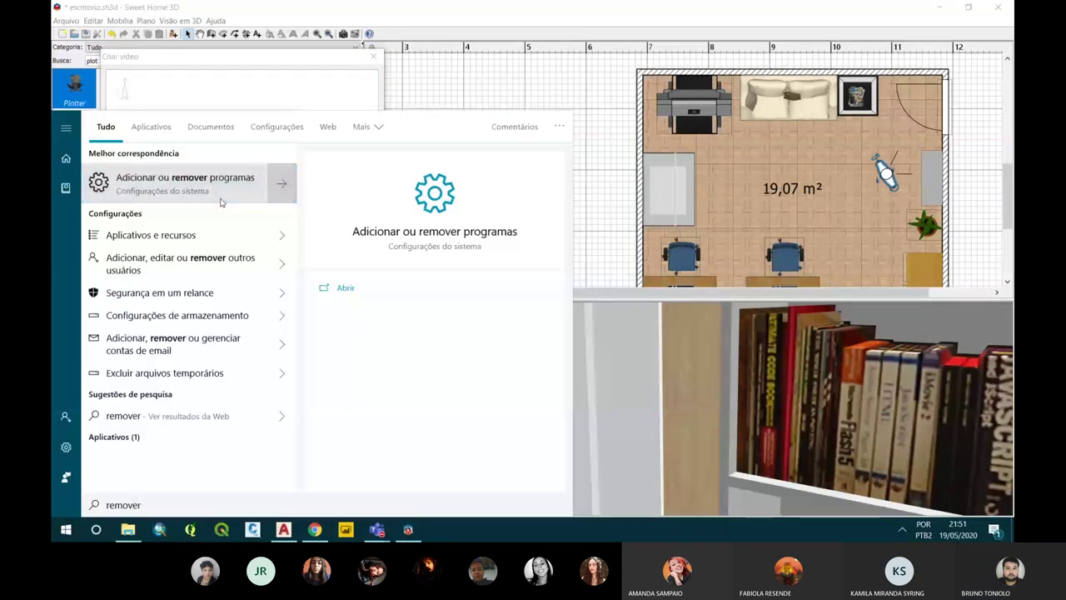
{"action": "left_click", "coordinate": [221, 199]}
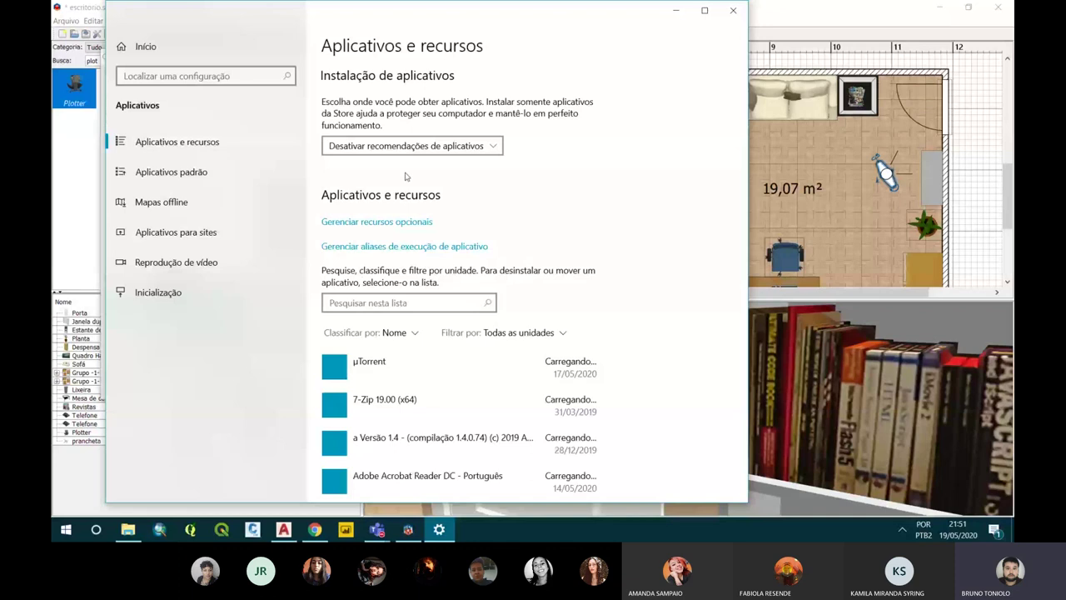
{"action": "scroll", "coordinate": [406, 176], "scroll_direction": "down", "scroll_amount": 10}
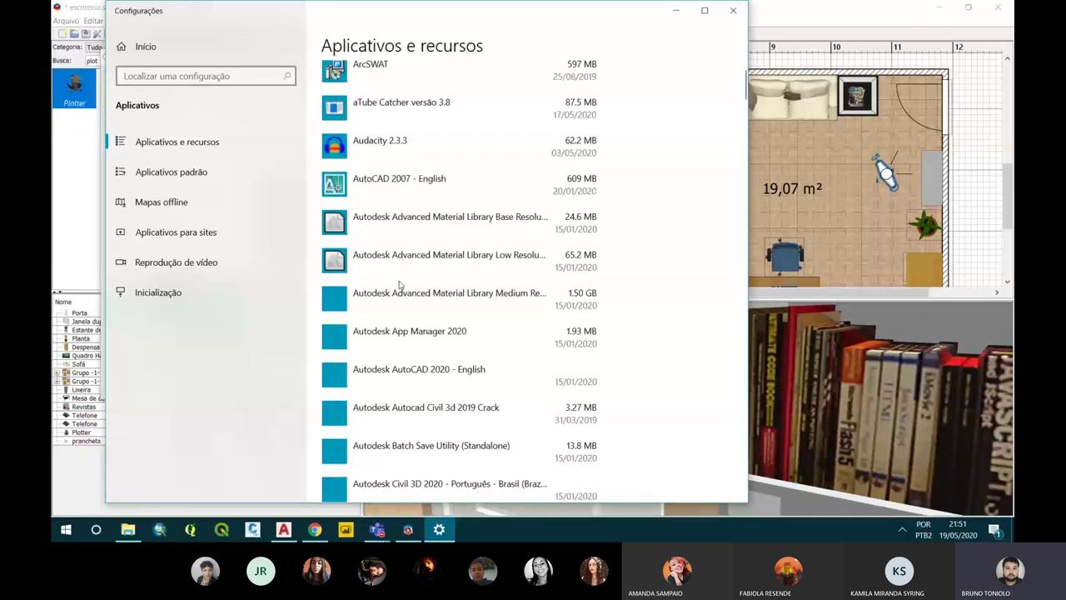
{"action": "scroll", "coordinate": [400, 285], "scroll_direction": "up", "scroll_amount": 5}
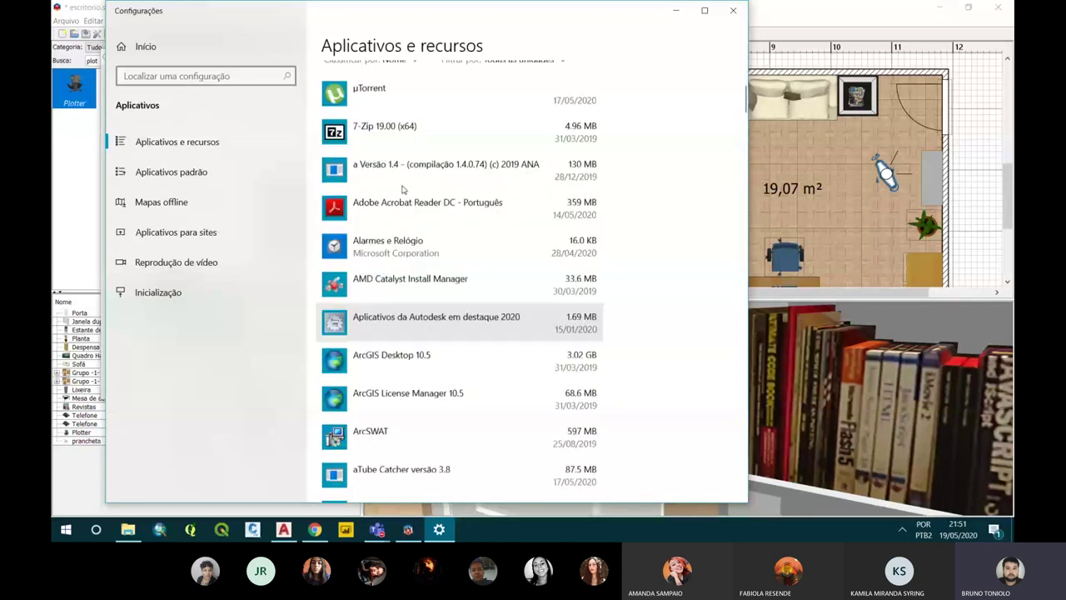
{"action": "scroll", "coordinate": [402, 190], "scroll_direction": "up", "scroll_amount": 4}
{"action": "left_click", "coordinate": [363, 302]}
{"action": "type", "text": "sketchup"}
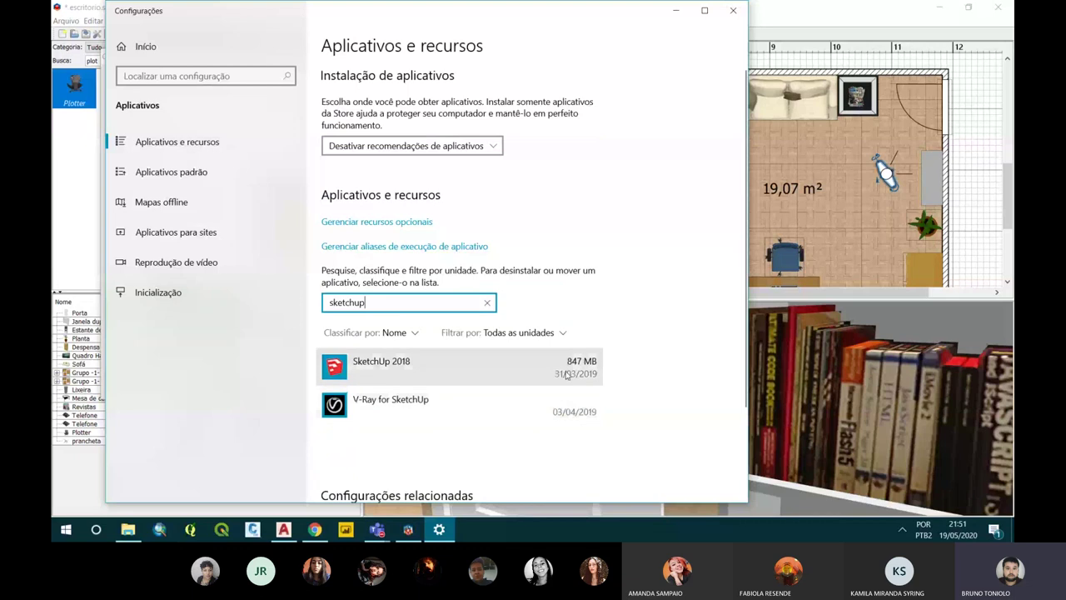
{"action": "left_click", "coordinate": [566, 374]}
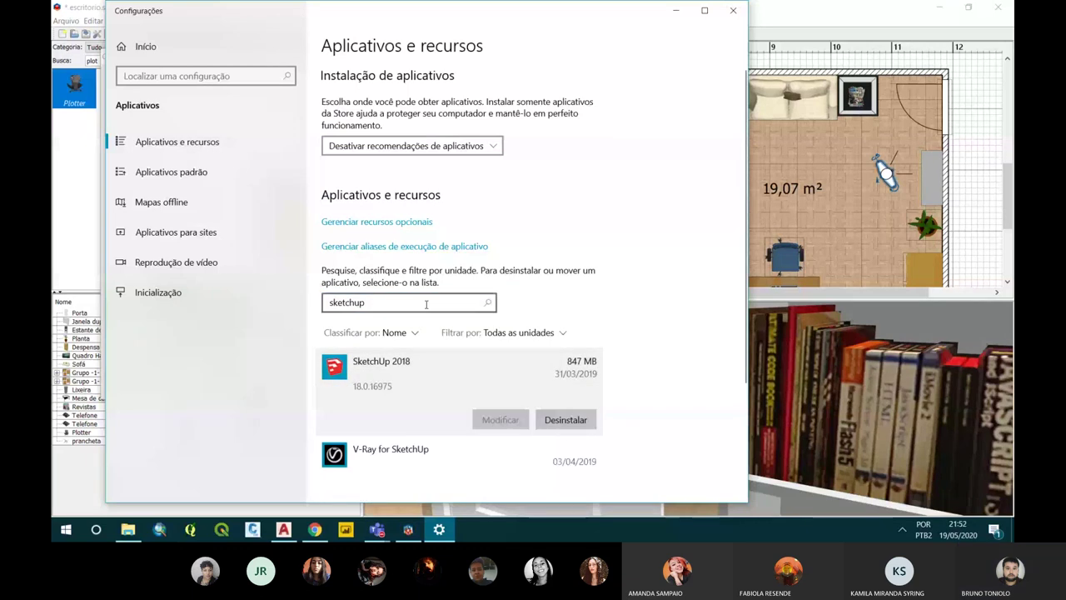
Search 'swee' to check Sweet Home 3D 6.1.2 details, then close Settings.
{"action": "key", "text": "ctrl+a"}
{"action": "type", "text": "s"}
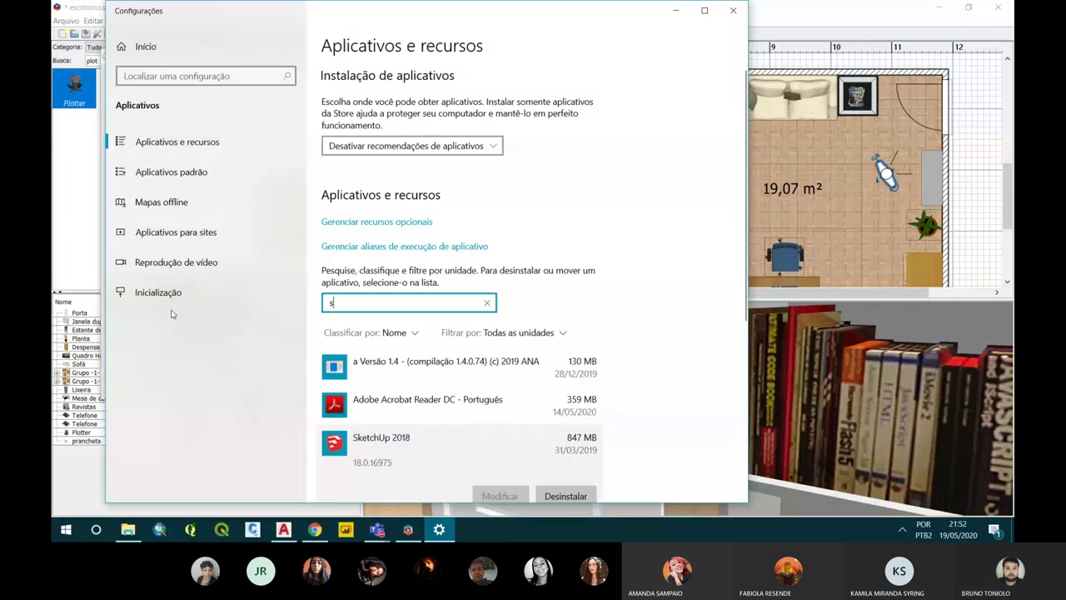
{"action": "type", "text": "s"}
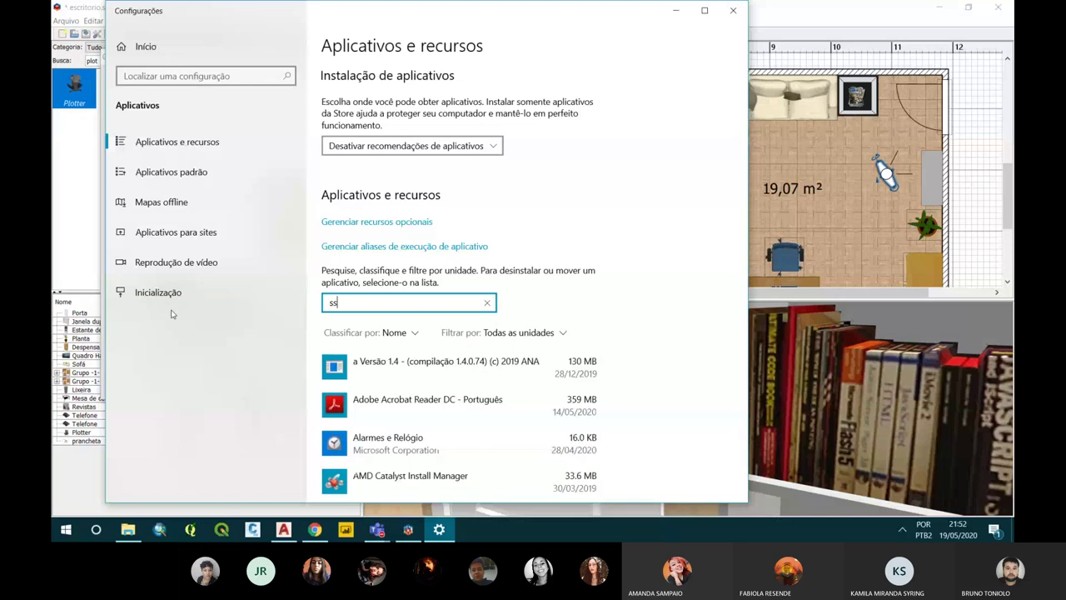
{"action": "key", "text": "BackSpace"}
{"action": "type", "text": "wee"}
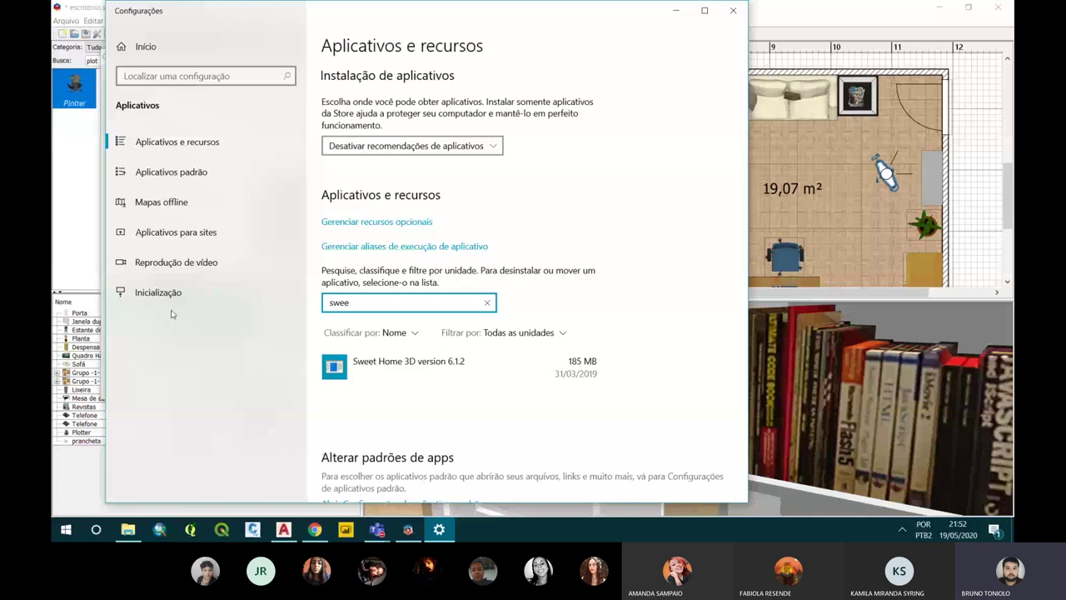
{"action": "left_click", "coordinate": [419, 365]}
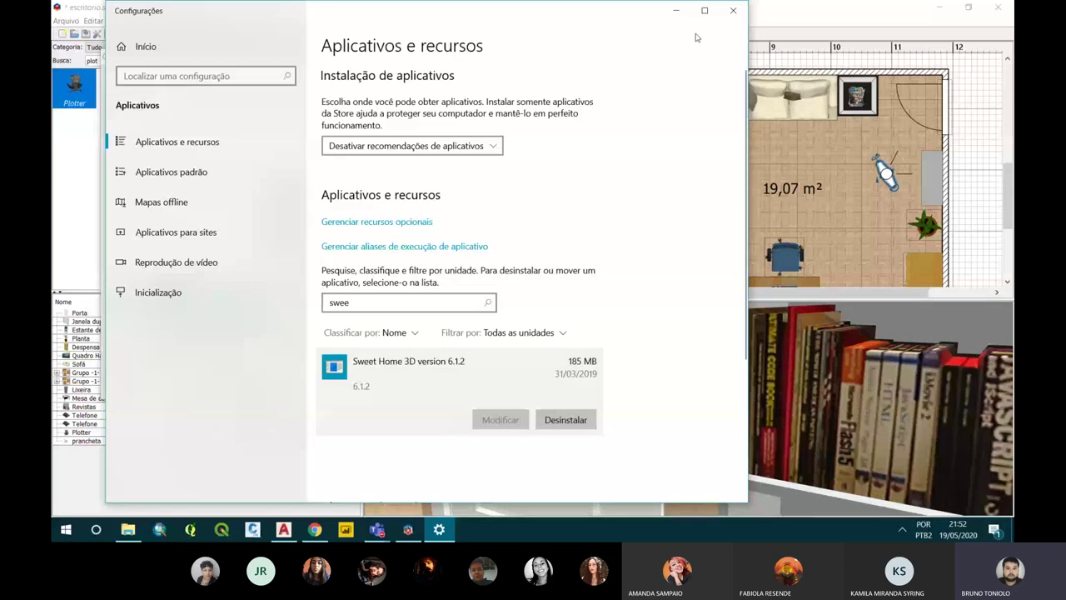
{"action": "left_click", "coordinate": [733, 11]}
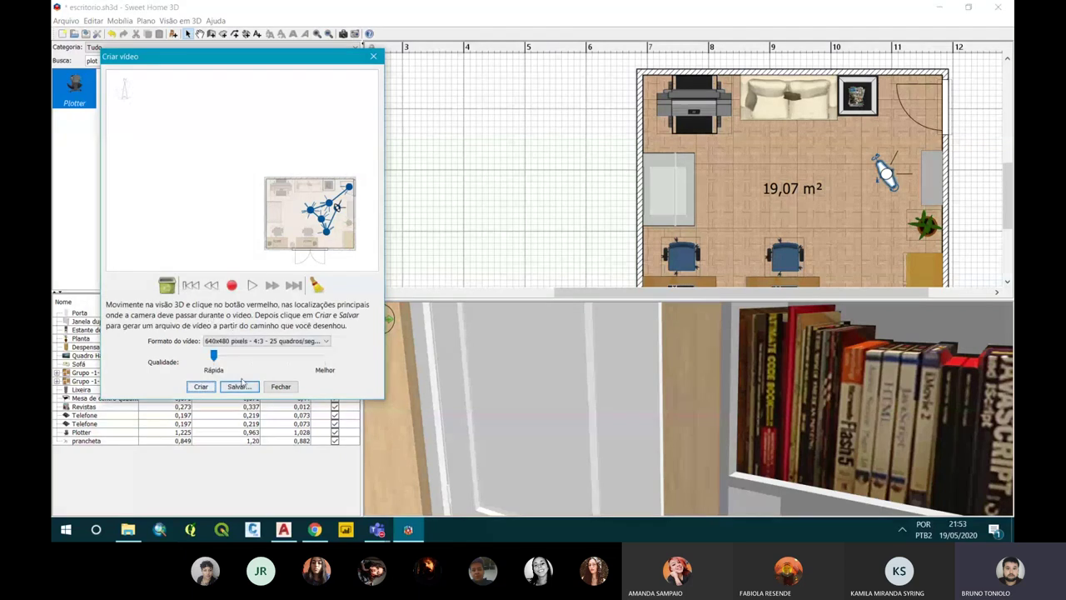
Save the finished 677-frame video, offered as escritorio.mov in Downloads.
{"action": "left_click", "coordinate": [239, 386]}
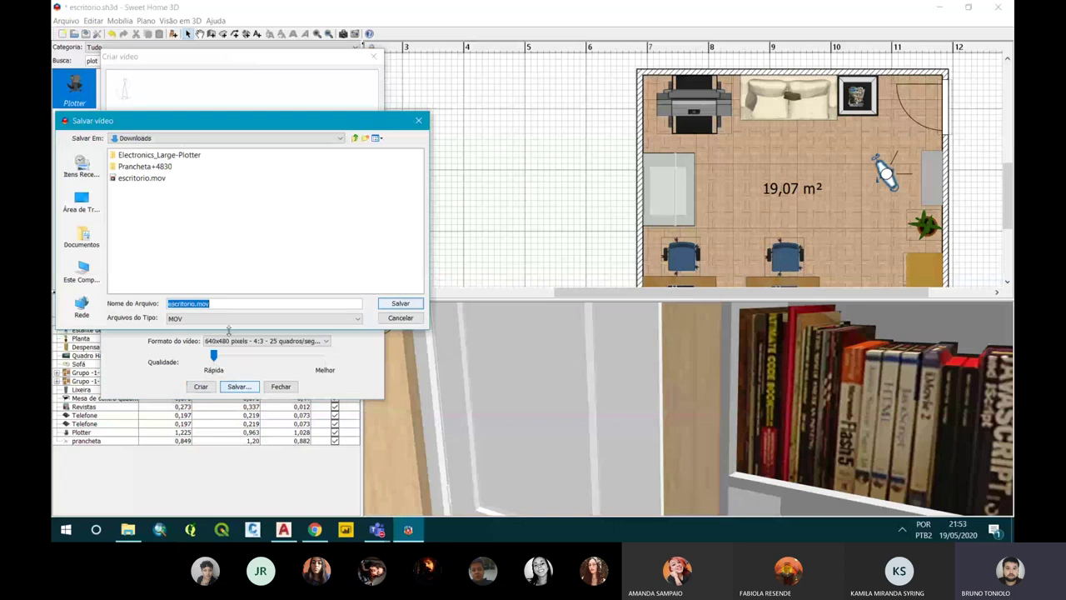
Save the walkthrough video as 'escritorio 2' and close the video creation window.
{"action": "type", "text": "escritorio 2"}
{"action": "key", "text": "Return"}
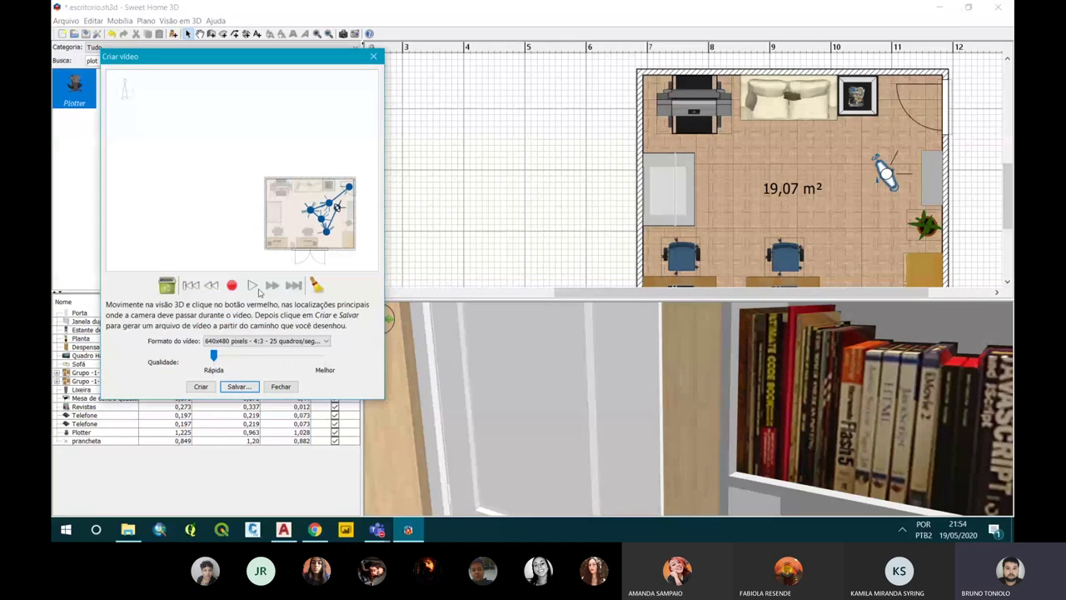
{"action": "left_click", "coordinate": [374, 57]}
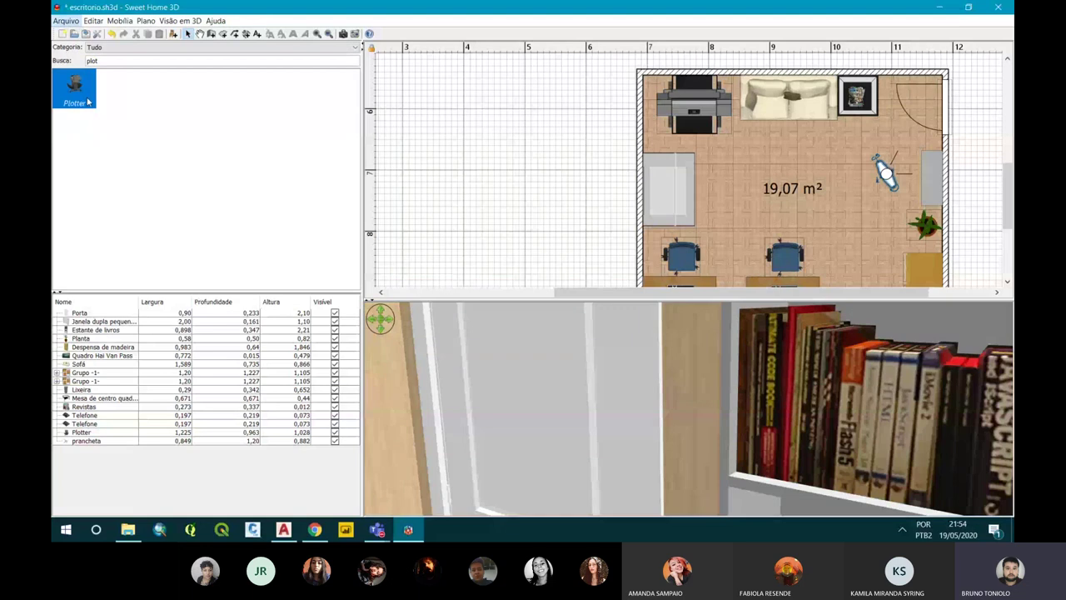
Save the escritorio.sh3d office project and close Sweet Home 3D.
{"action": "key", "text": "Escape"}
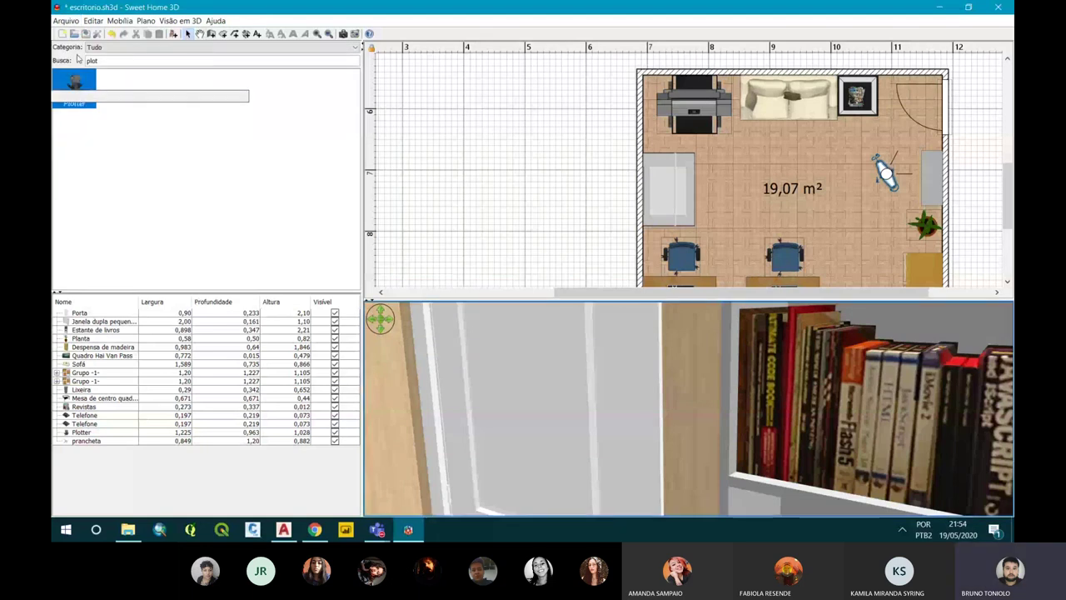
{"action": "left_click", "coordinate": [66, 20]}
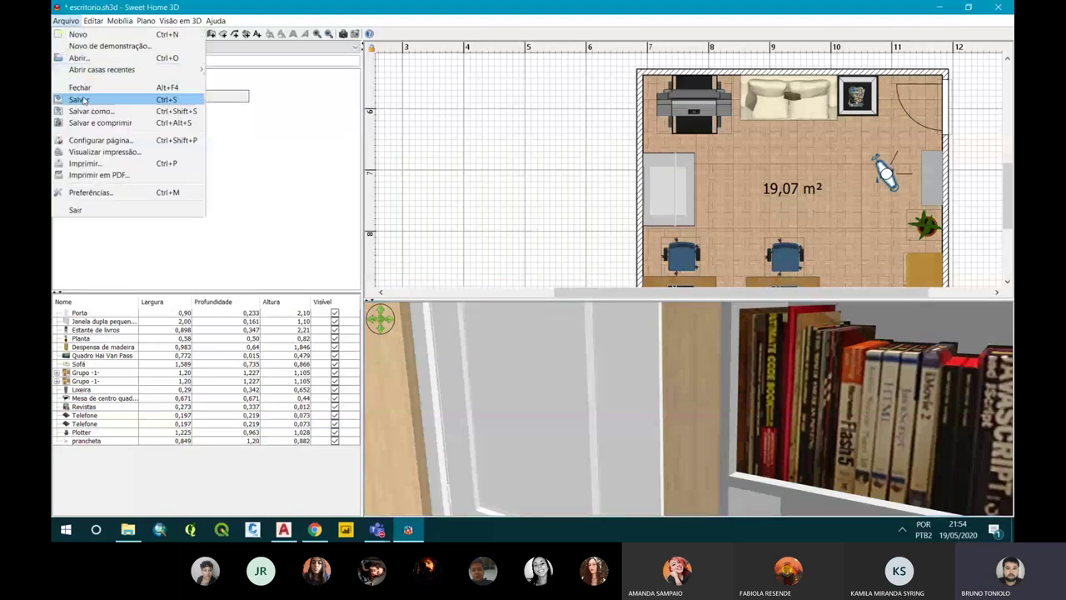
{"action": "left_click", "coordinate": [82, 100]}
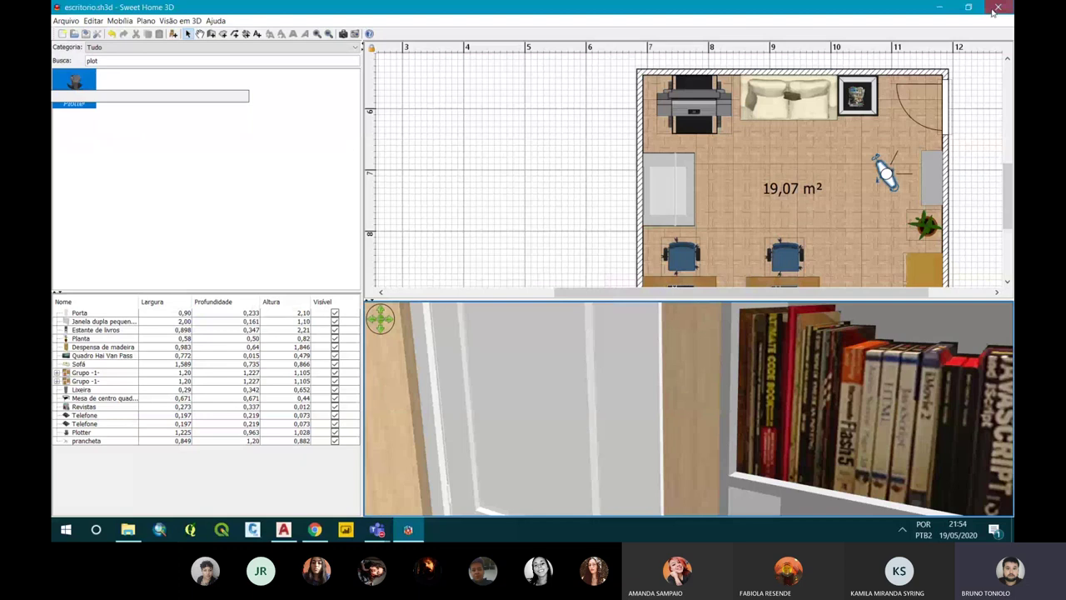
{"action": "left_click", "coordinate": [997, 8]}
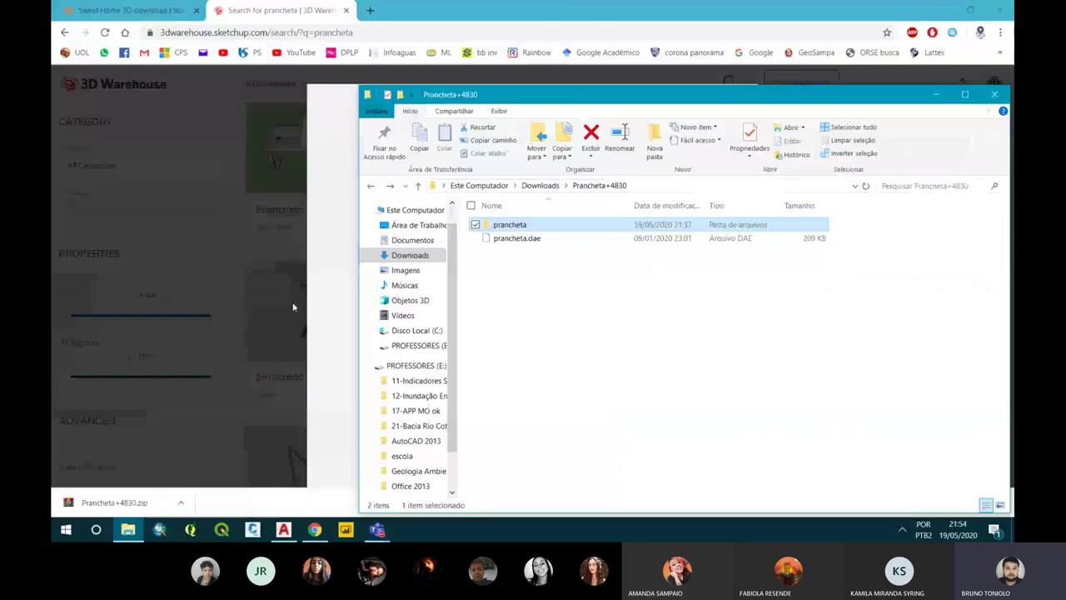
Open renders 1.png, 2.png and 3.png together from the maximized Downloads folder.
{"action": "left_click", "coordinate": [410, 255]}
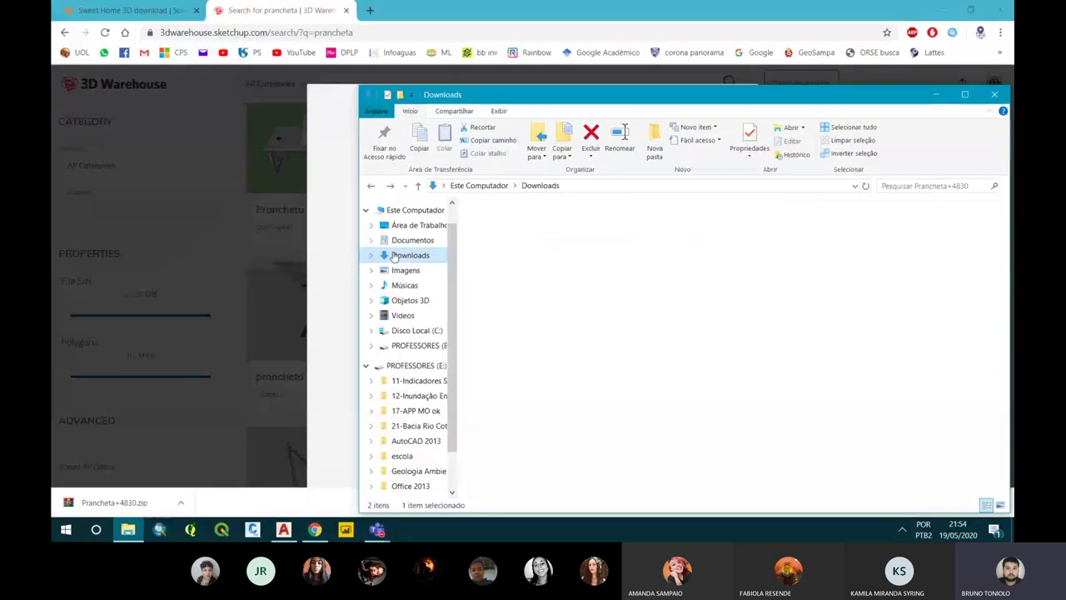
{"action": "double_click", "coordinate": [602, 87]}
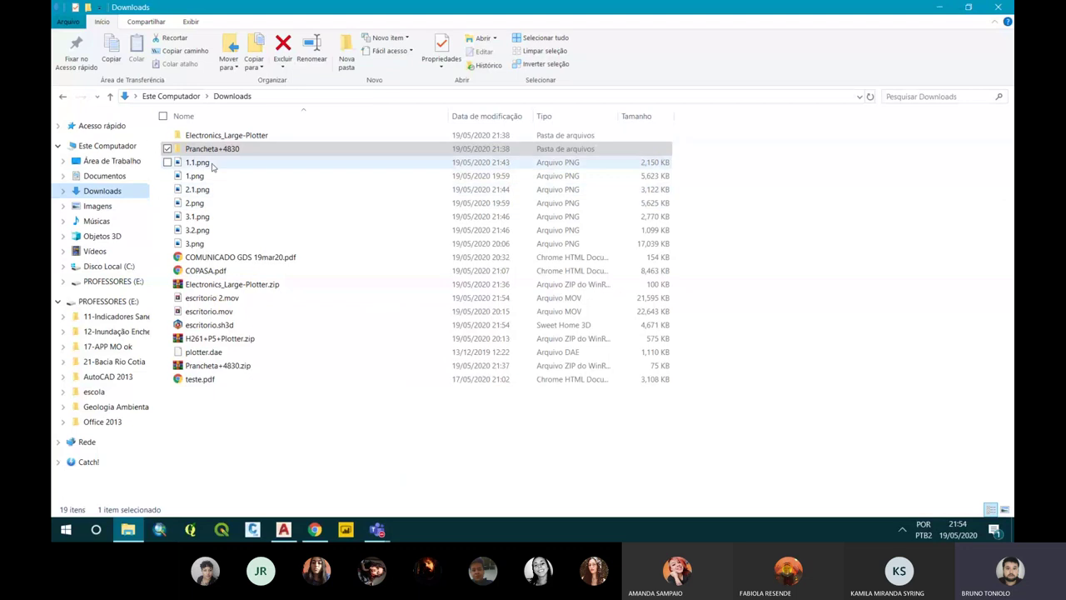
{"action": "left_click", "coordinate": [216, 177]}
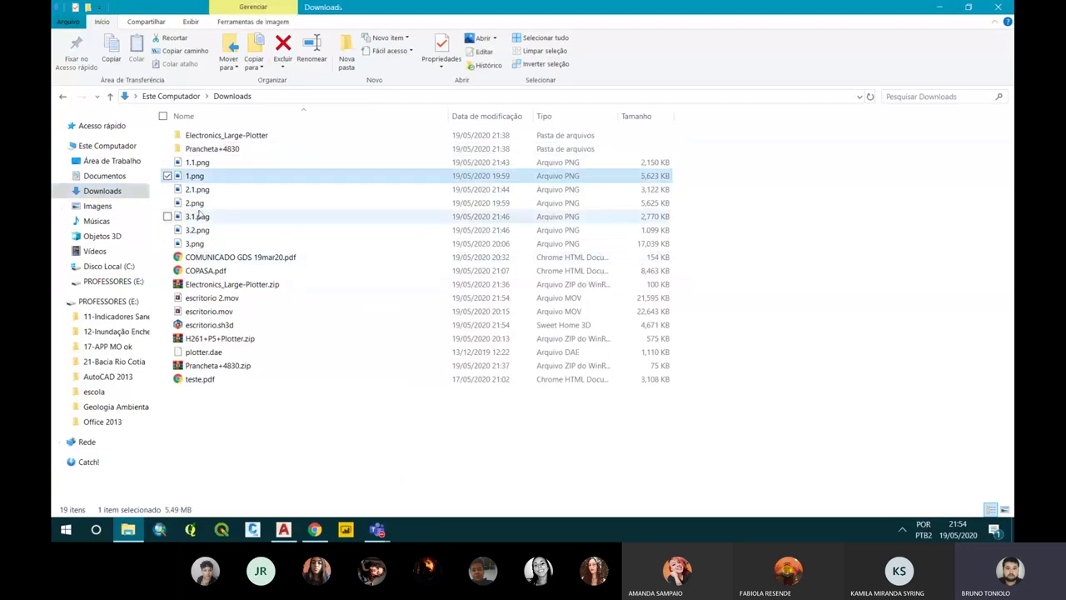
{"action": "left_click", "coordinate": [196, 203], "text": "ctrl"}
{"action": "left_click", "coordinate": [196, 243], "text": "ctrl"}
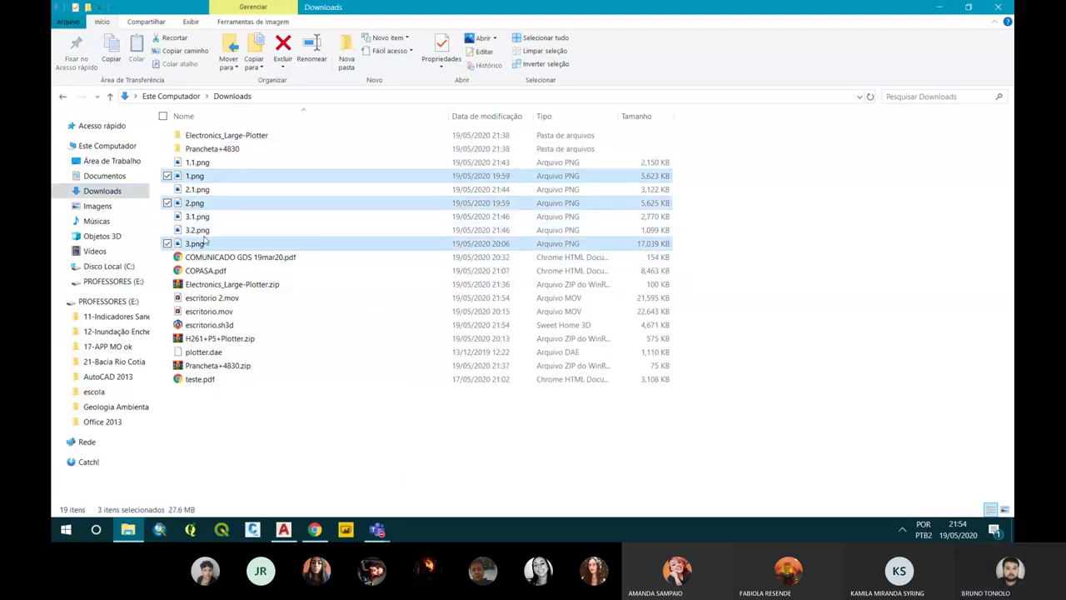
{"action": "key", "text": "Return"}
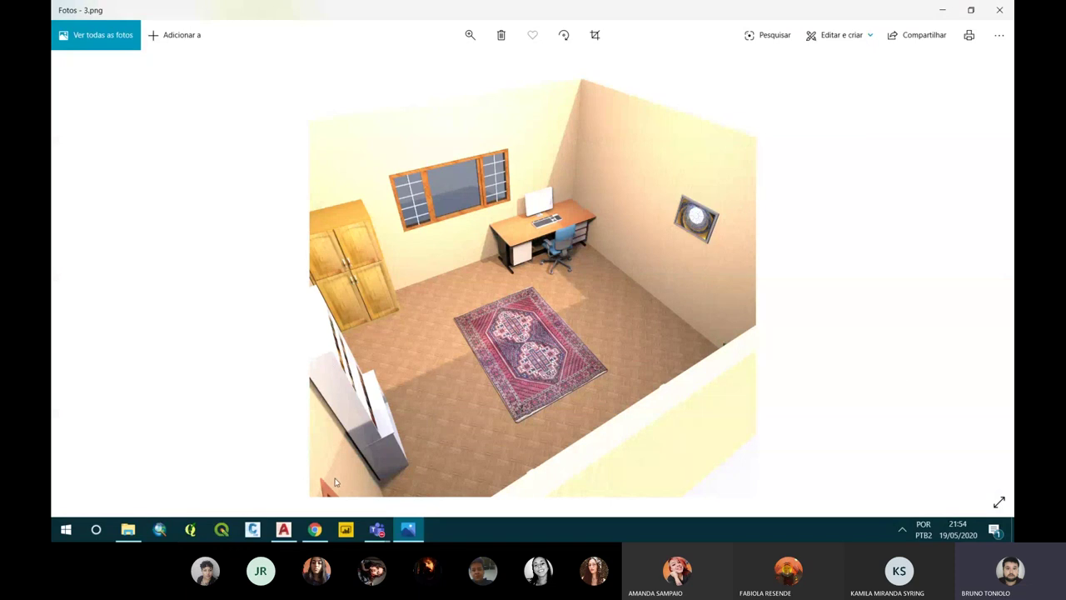
Flip back and forth between renders 1.png, 2.png and 3.png to compare them.
{"action": "mouse_move", "coordinate": [982, 280]}
{"action": "left_click", "coordinate": [983, 280]}
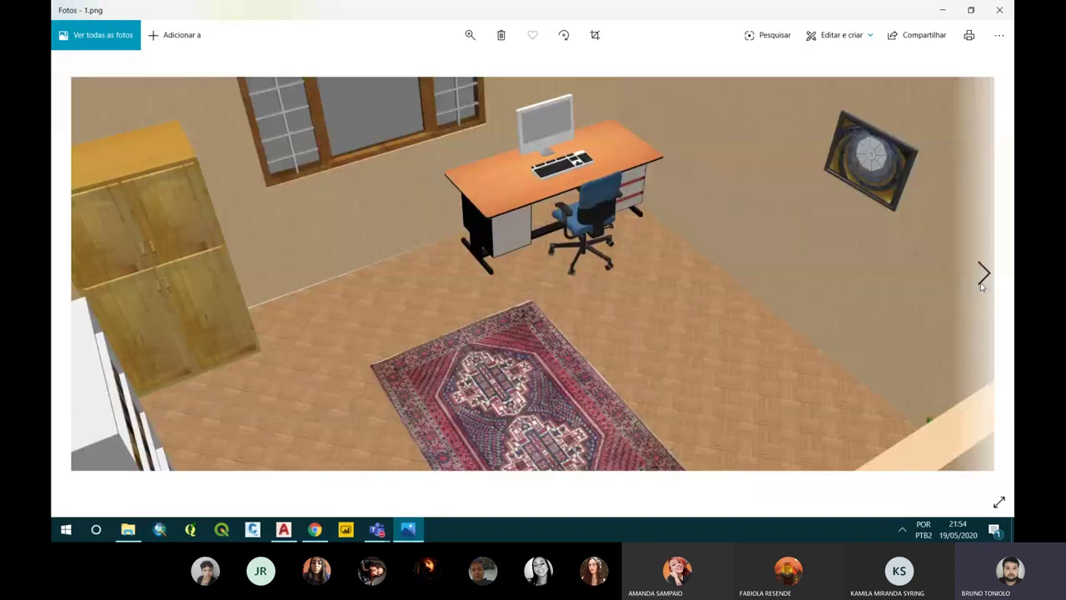
{"action": "left_click", "coordinate": [83, 275]}
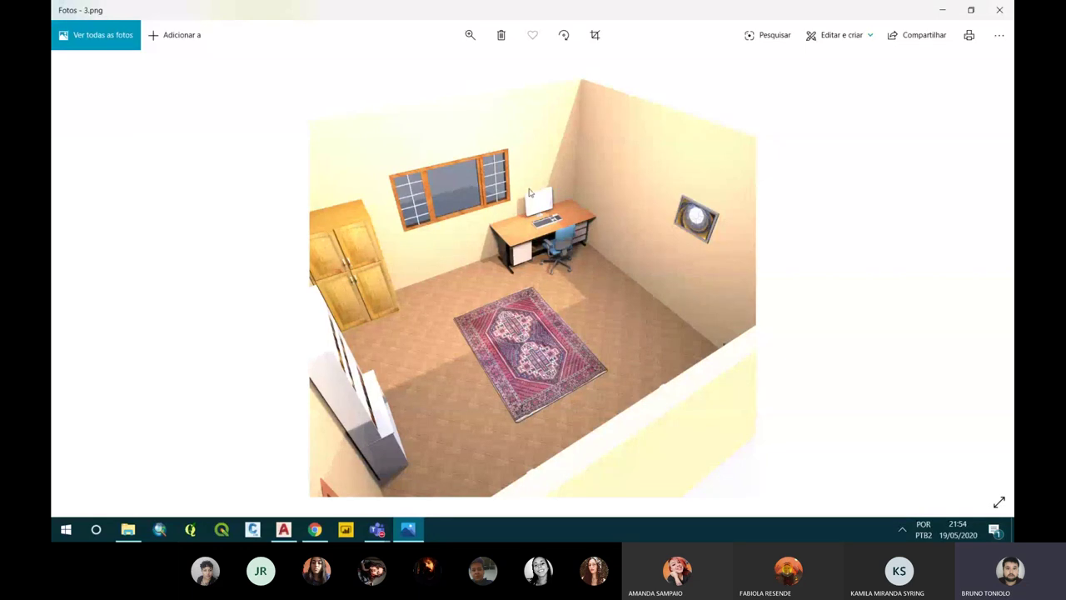
{"action": "left_click", "coordinate": [985, 272]}
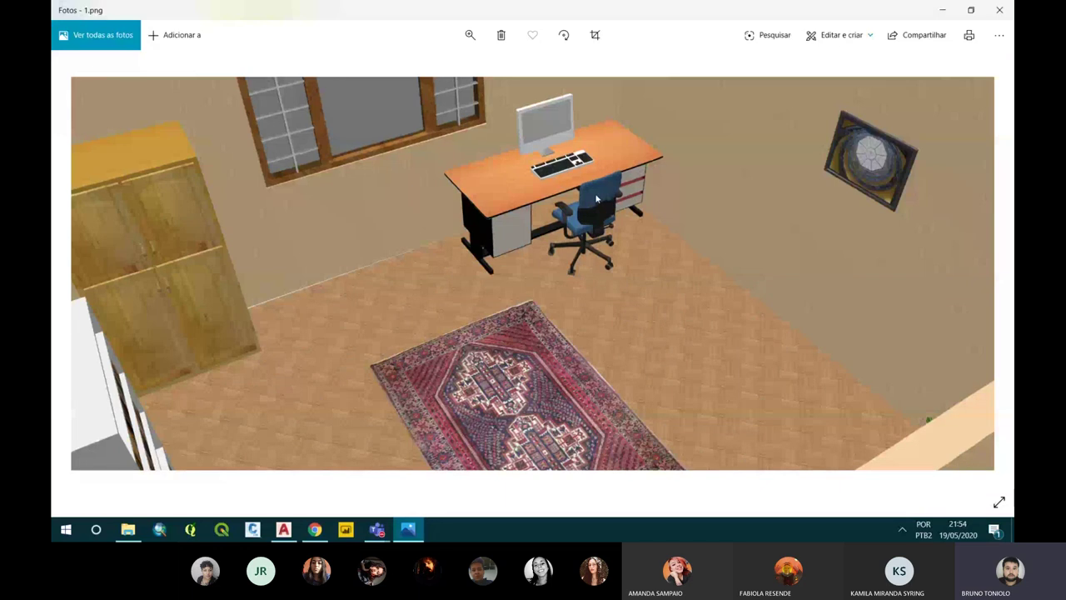
{"action": "left_click", "coordinate": [985, 275]}
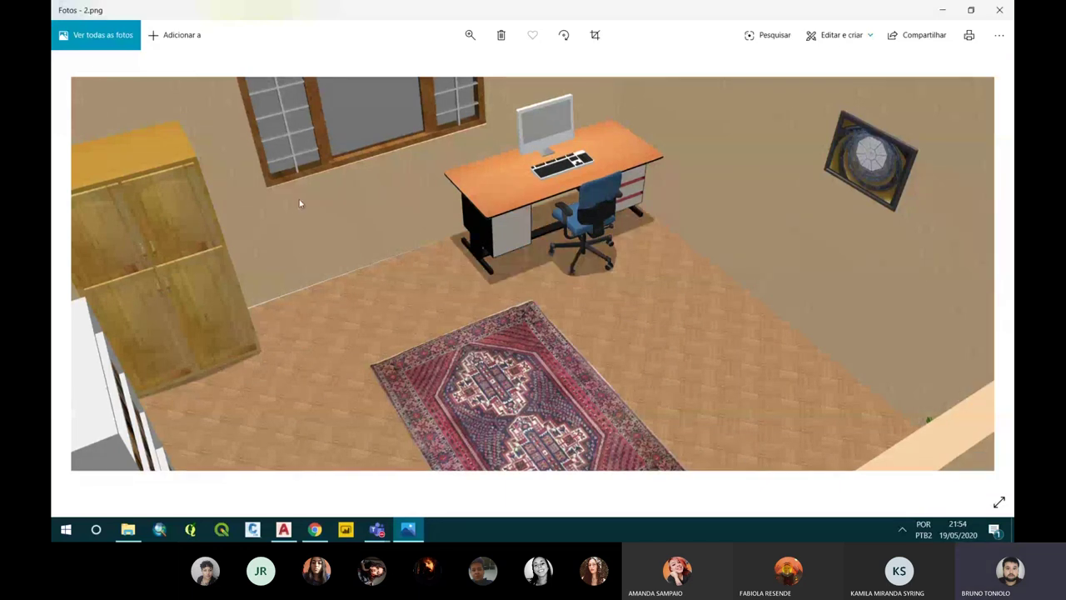
{"action": "left_click", "coordinate": [82, 274]}
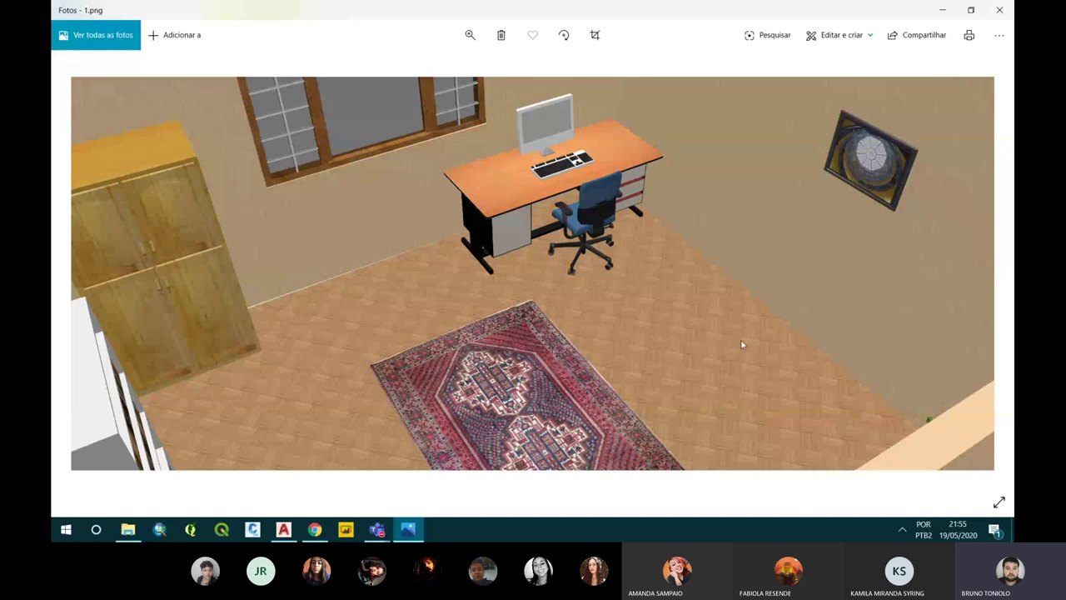
{"action": "left_click", "coordinate": [987, 281]}
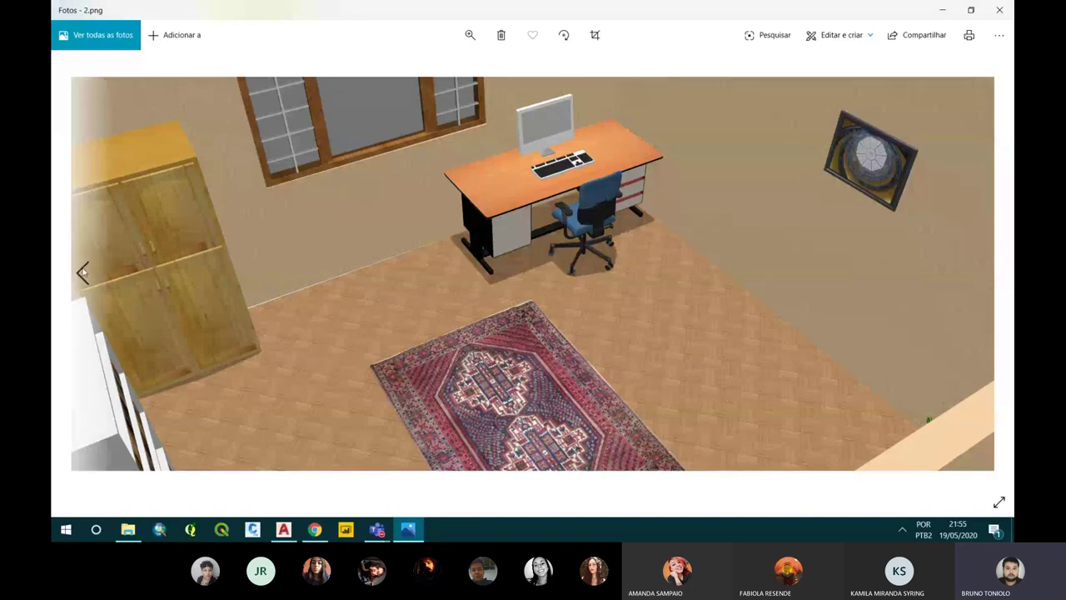
{"action": "left_click", "coordinate": [83, 272]}
{"action": "left_click", "coordinate": [83, 272]}
Zoom in on the desk and chair in 3.png, then close Photos.
{"action": "left_click", "coordinate": [470, 35]}
{"action": "left_click", "coordinate": [465, 74]}
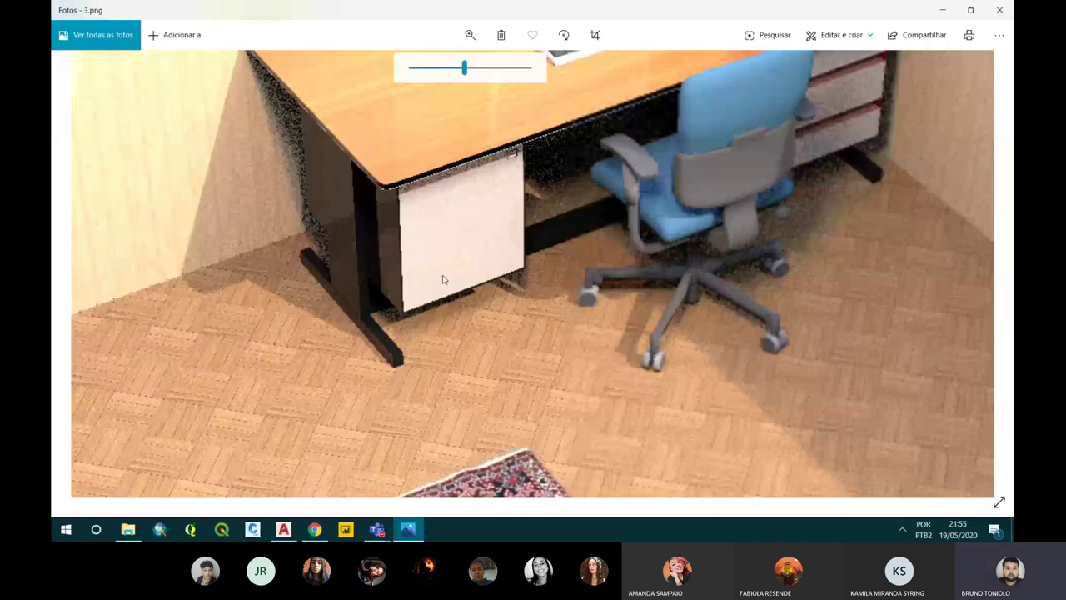
{"action": "scroll", "coordinate": [480, 263], "scroll_direction": "up", "scroll_amount": 5}
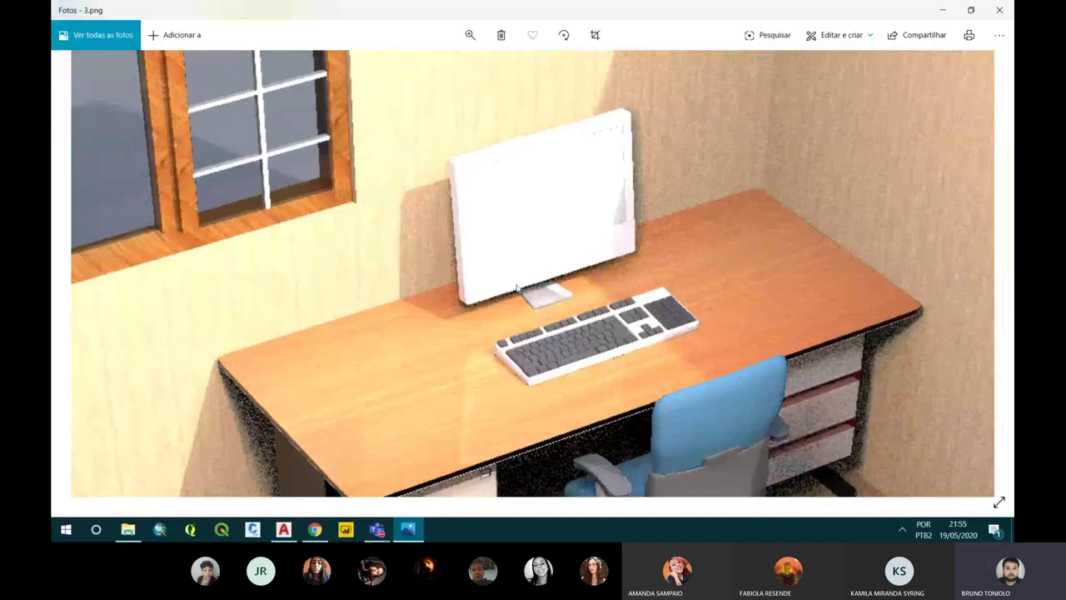
{"action": "scroll", "coordinate": [501, 366], "scroll_direction": "down", "scroll_amount": 1}
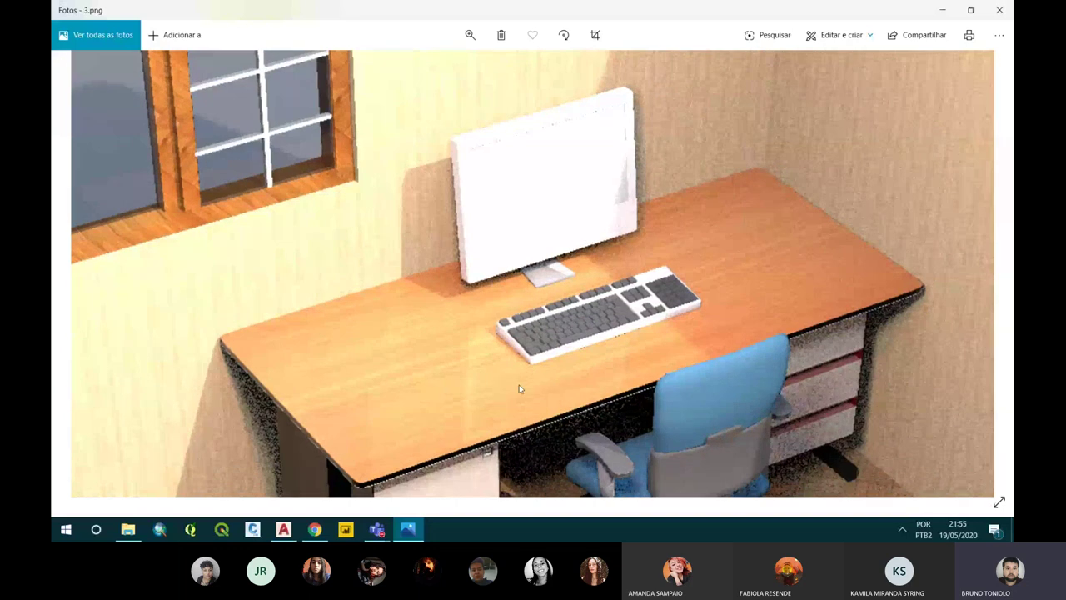
{"action": "scroll", "coordinate": [519, 389], "scroll_direction": "down", "scroll_amount": 5}
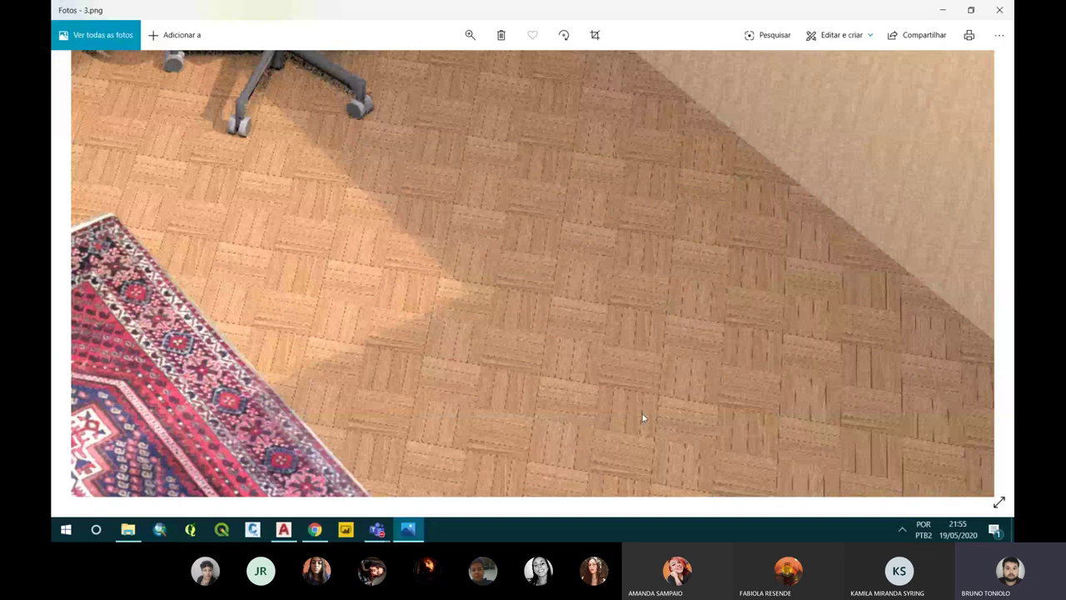
{"action": "scroll", "coordinate": [642, 414], "scroll_direction": "down", "scroll_amount": 1}
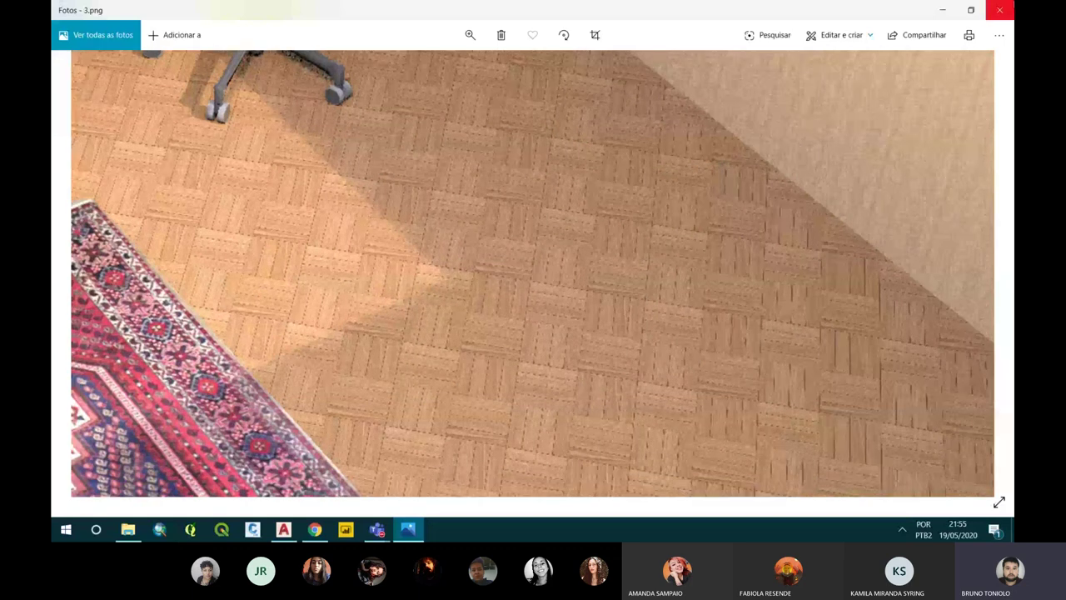
{"action": "left_click", "coordinate": [999, 10]}
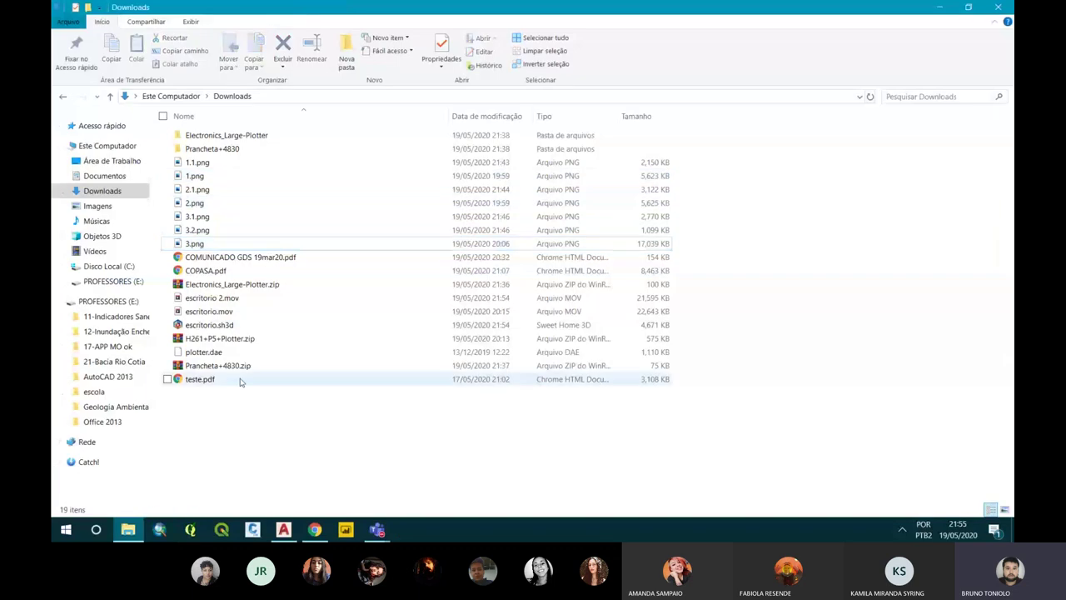
Play the 30-second escritorio.mov walkthrough to its end and close Movies & TV.
{"action": "double_click", "coordinate": [230, 312]}
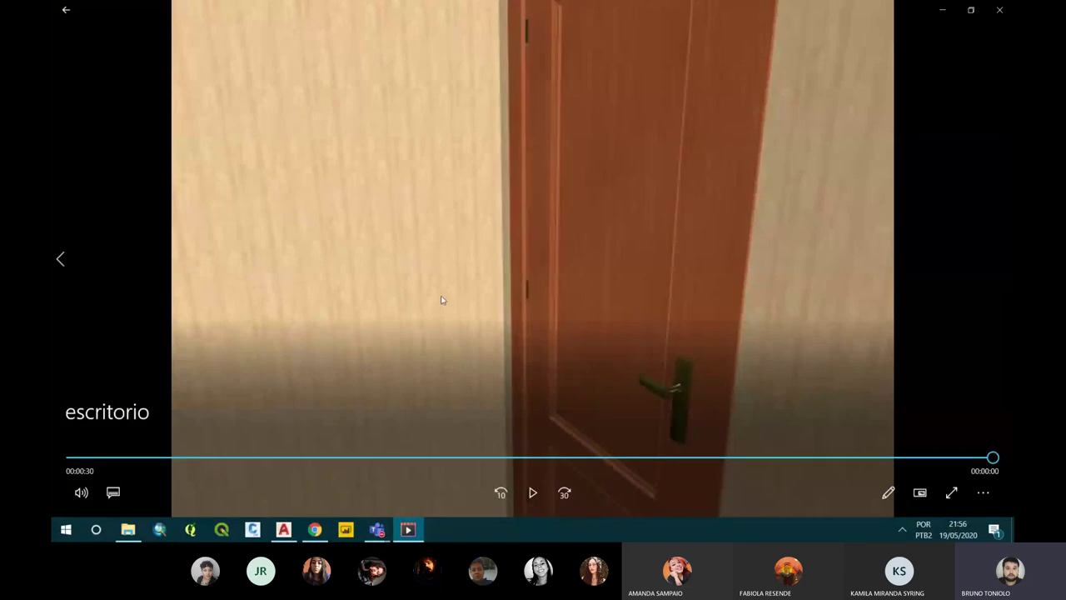
{"action": "left_click", "coordinate": [1000, 9]}
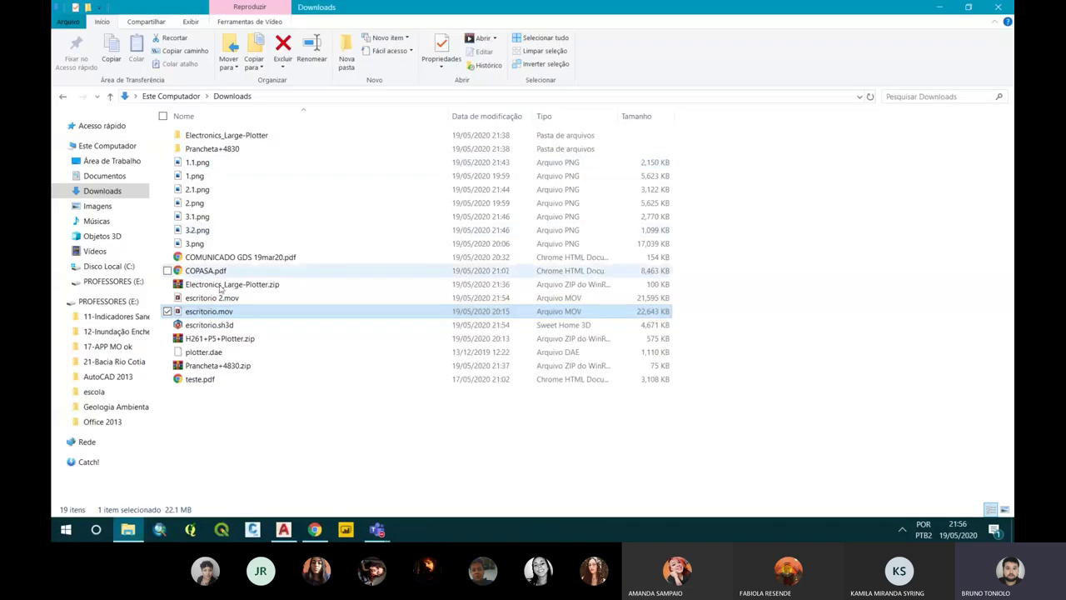
Open 1.1.png, 2.1.png, 3.1.png and 3.2.png together in Photos.
{"action": "left_click", "coordinate": [230, 162]}
{"action": "left_click", "coordinate": [213, 190], "text": "ctrl"}
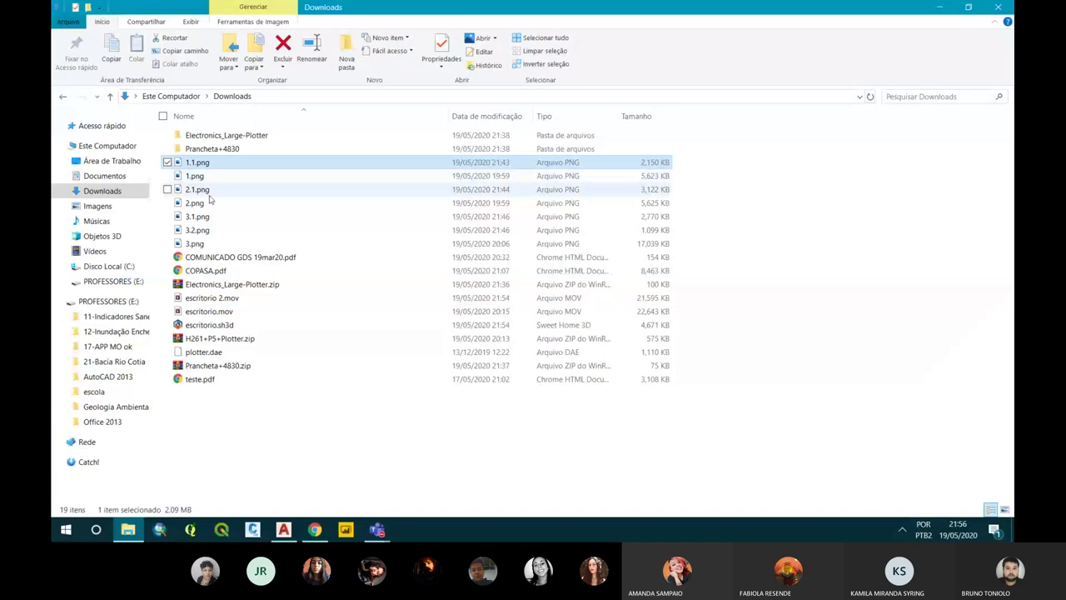
{"action": "left_click", "coordinate": [212, 217], "text": "ctrl"}
{"action": "left_click", "coordinate": [215, 231], "text": "ctrl"}
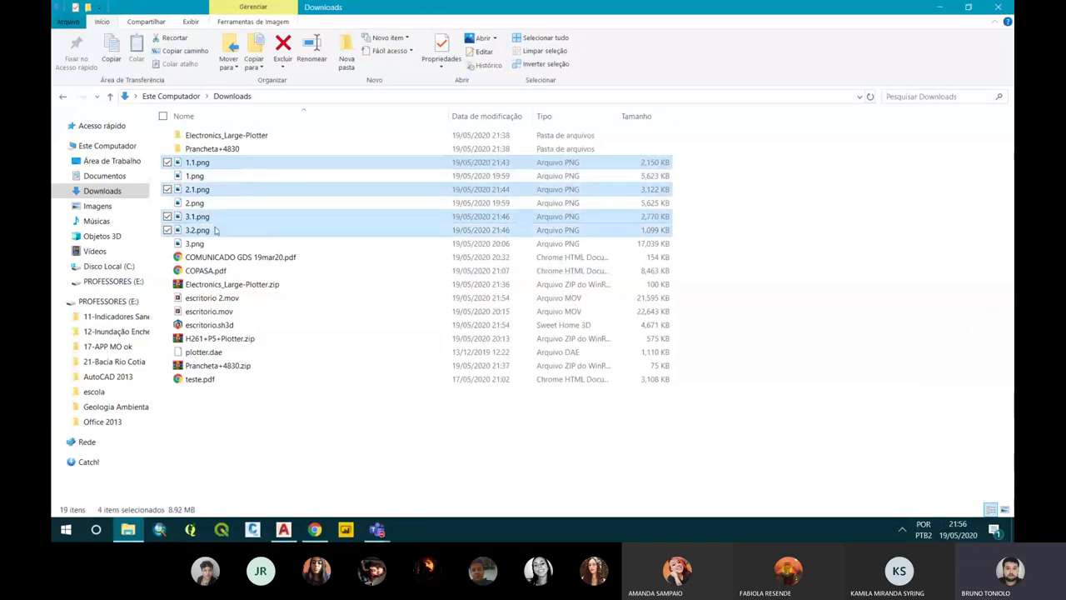
{"action": "key", "text": "Return"}
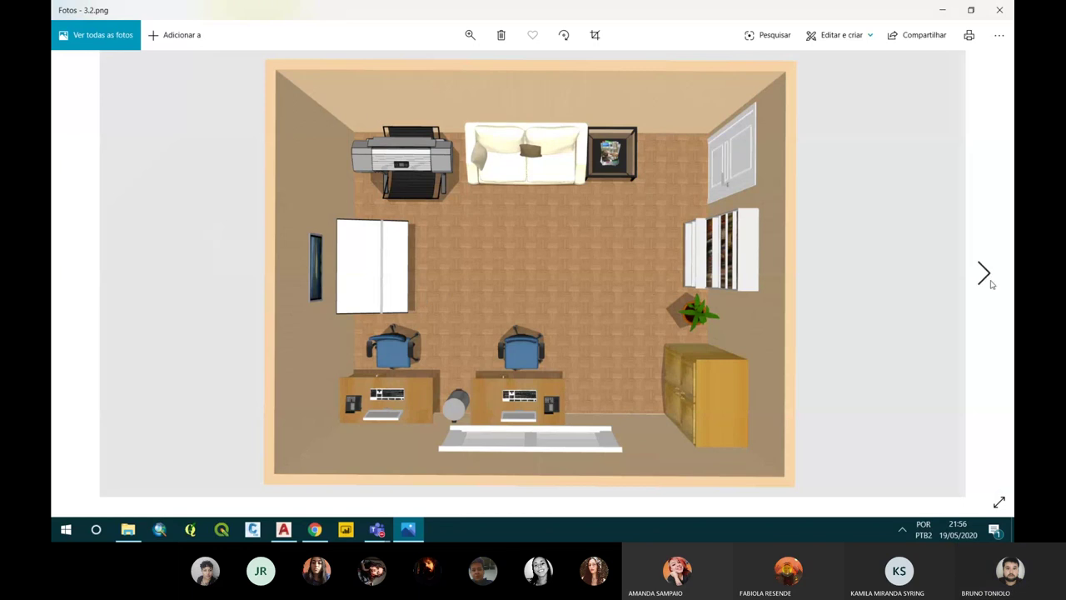
Compare renders 1.1.png and 2.1.png repeatedly, view the top-down 3.1.png render, then close Photos.
{"action": "left_click", "coordinate": [984, 275]}
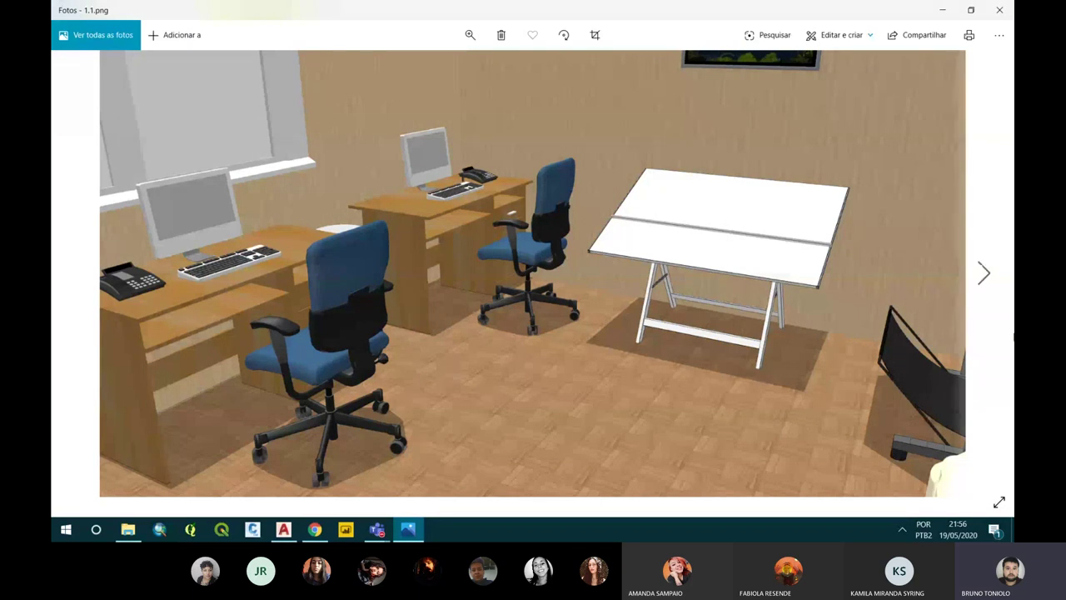
{"action": "left_click", "coordinate": [982, 282]}
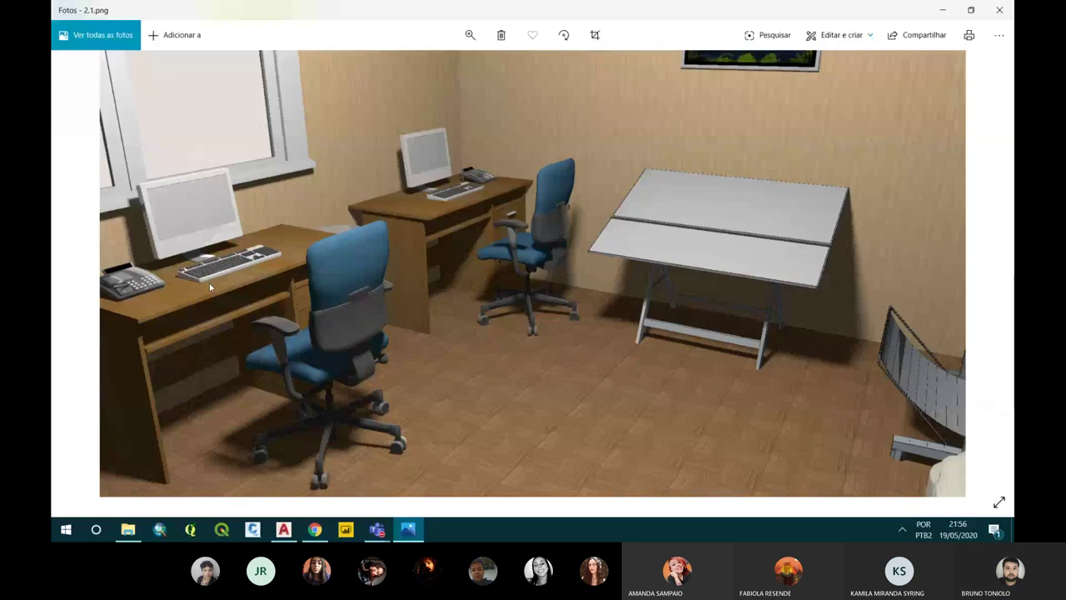
{"action": "left_click", "coordinate": [82, 279]}
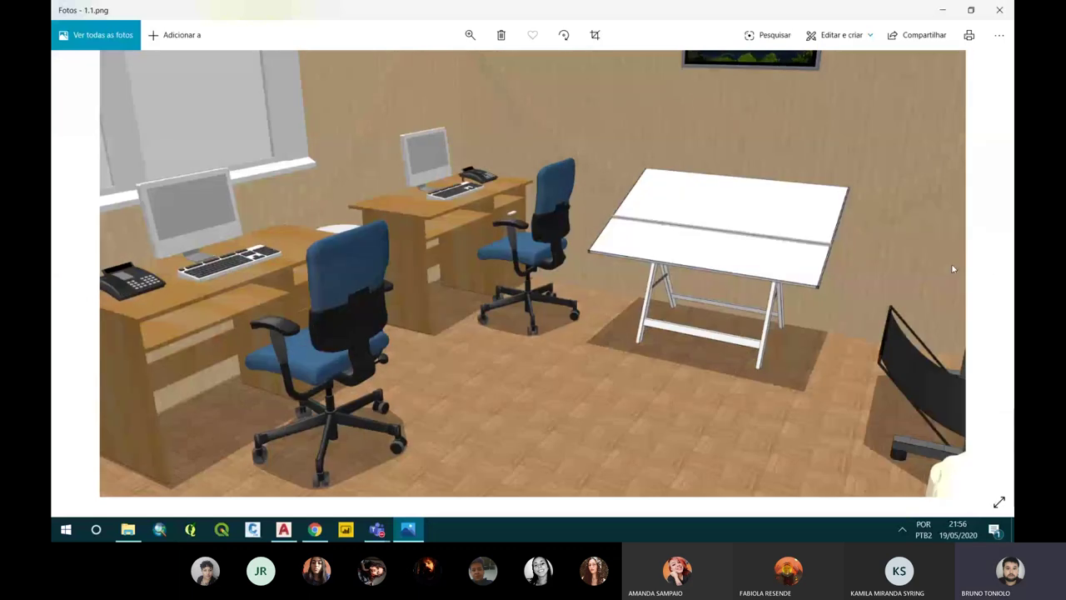
{"action": "left_click", "coordinate": [983, 274]}
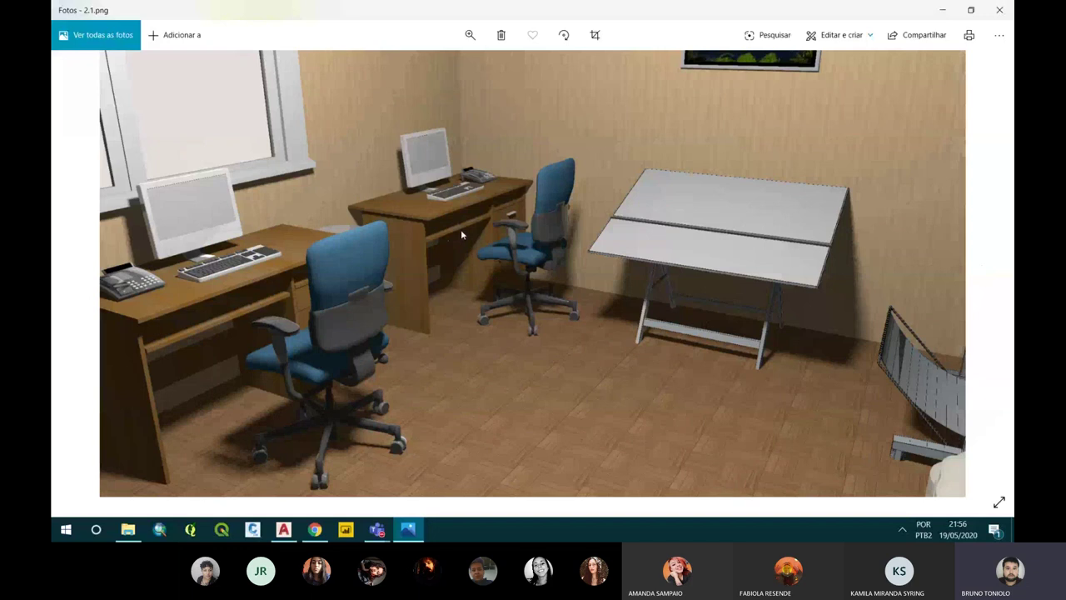
{"action": "left_click", "coordinate": [81, 275]}
{"action": "left_click", "coordinate": [988, 279]}
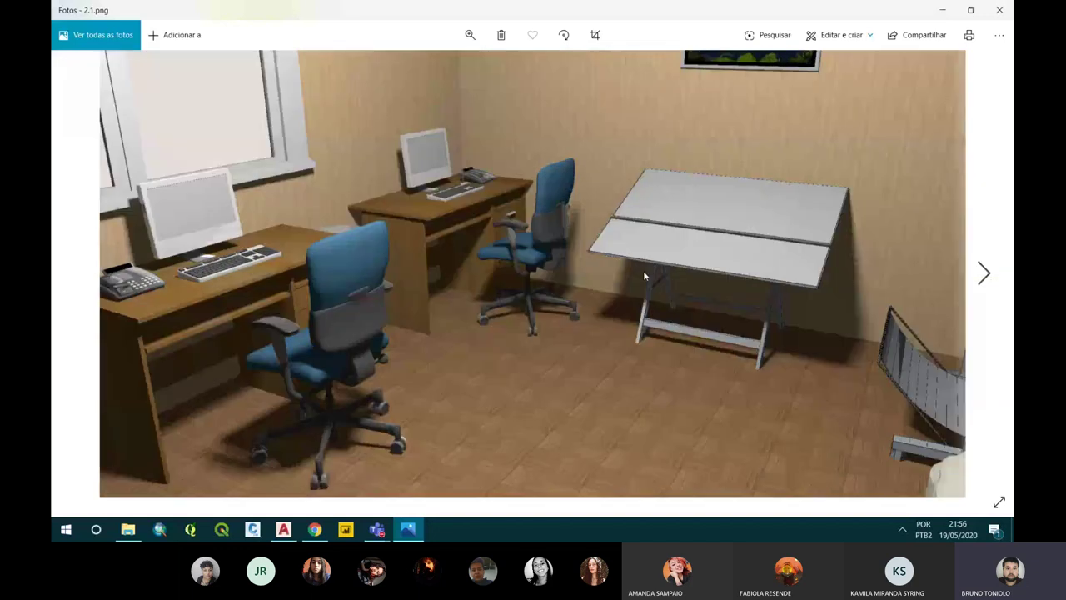
{"action": "left_click", "coordinate": [81, 274]}
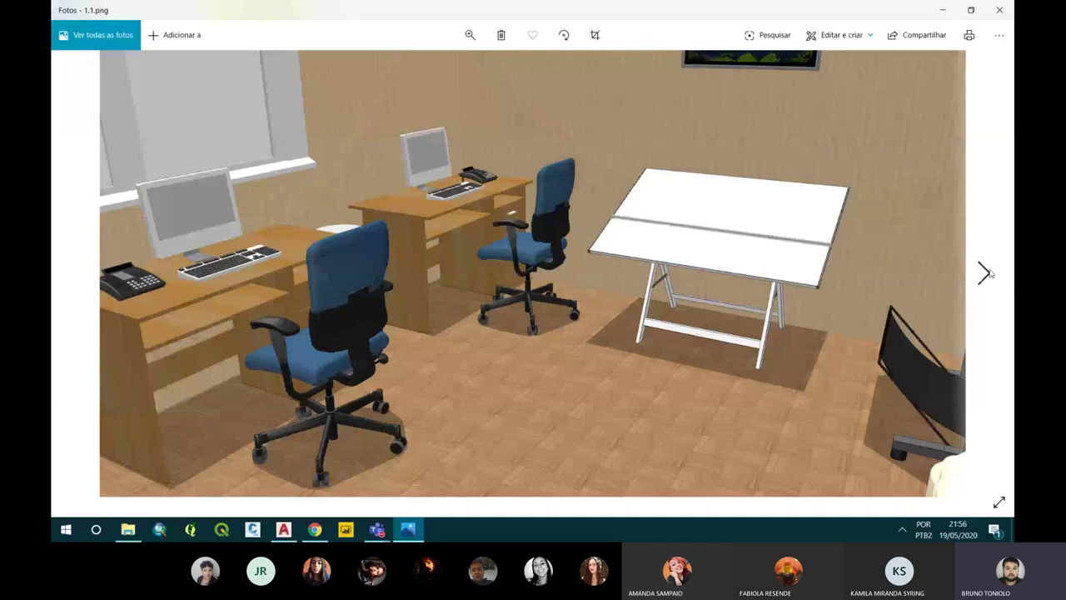
{"action": "left_click", "coordinate": [986, 273]}
{"action": "left_click", "coordinate": [100, 275]}
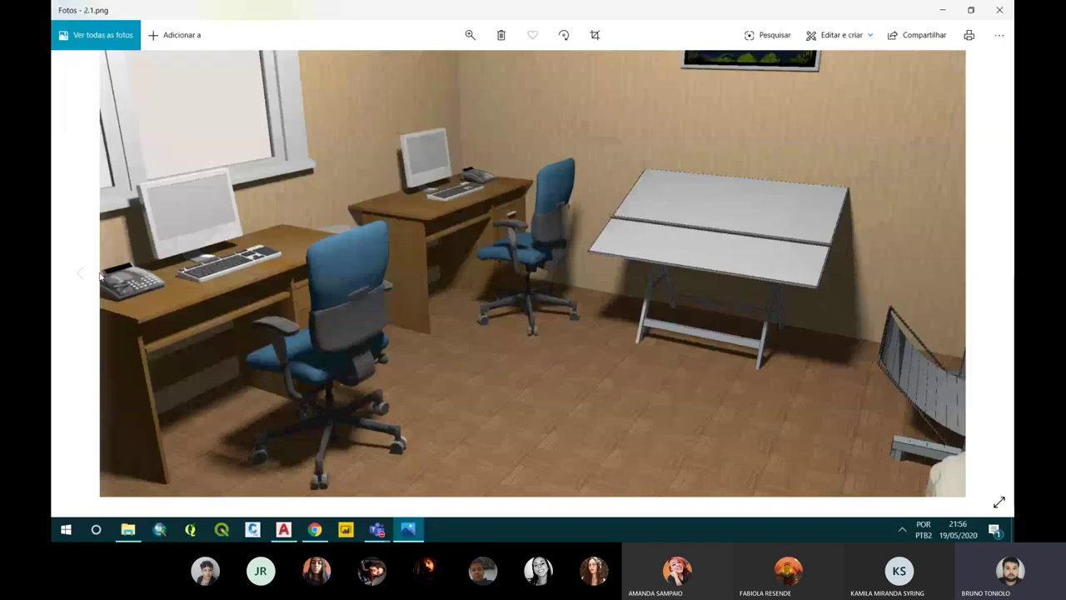
{"action": "left_click", "coordinate": [983, 272]}
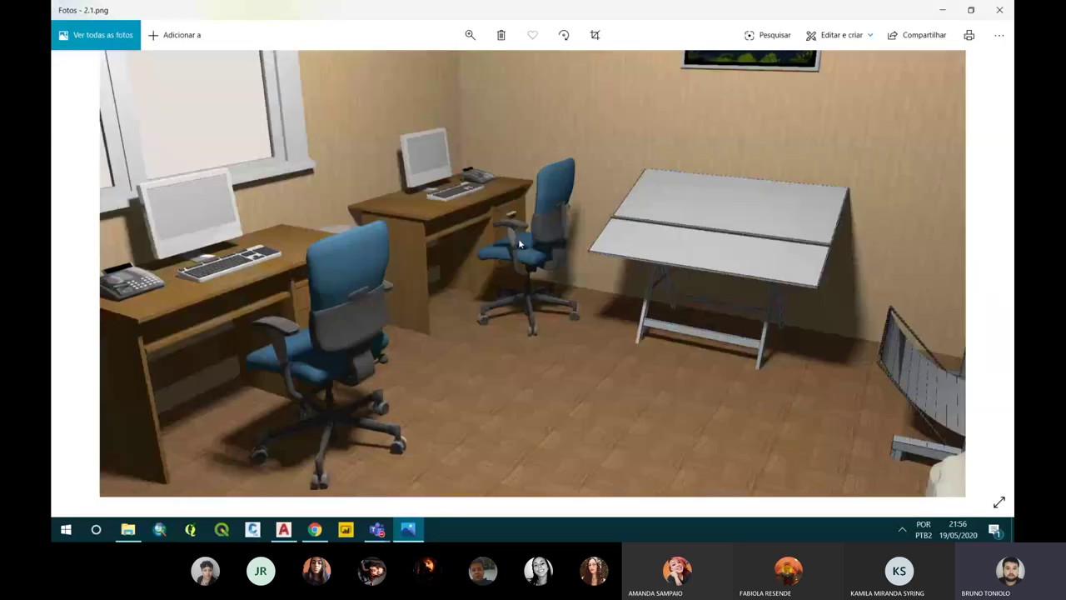
{"action": "left_click", "coordinate": [989, 275]}
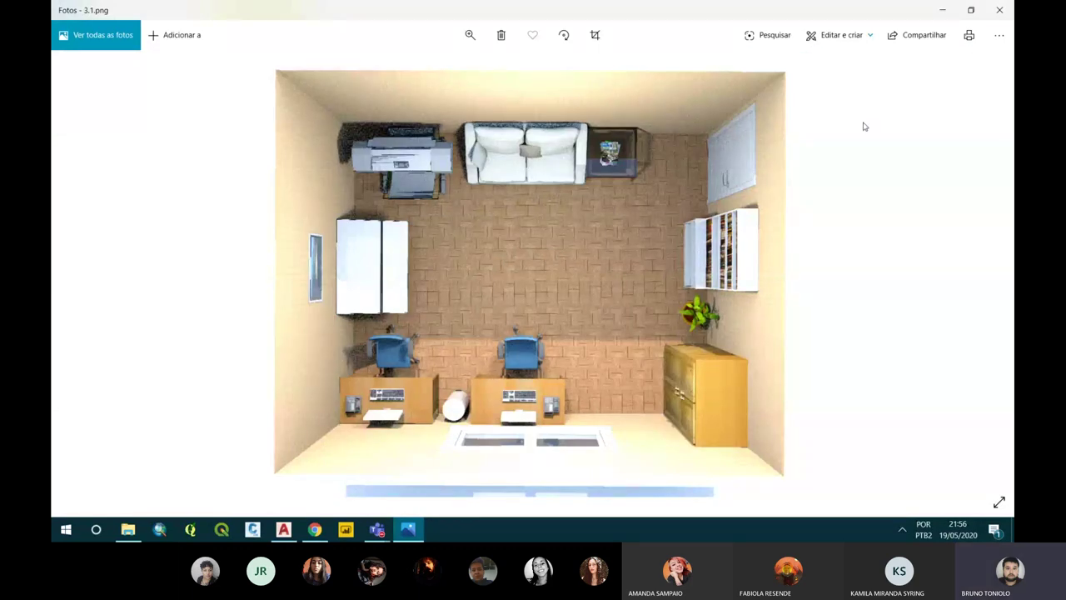
{"action": "left_click", "coordinate": [1002, 10]}
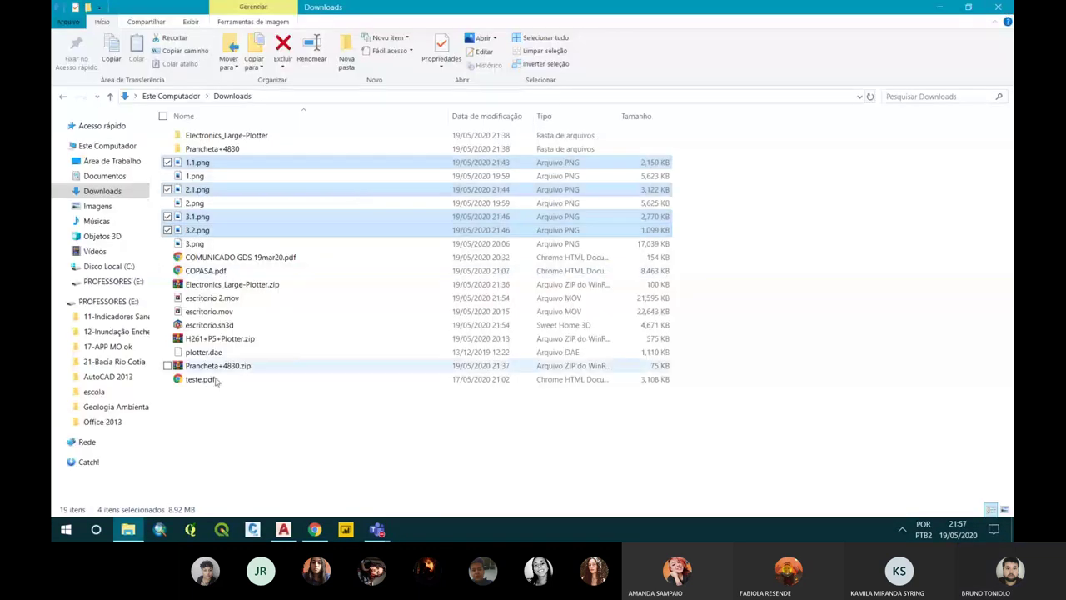
Play the 27-second escritorio 2.mov walkthrough, exit full screen and close the player.
{"action": "double_click", "coordinate": [212, 297]}
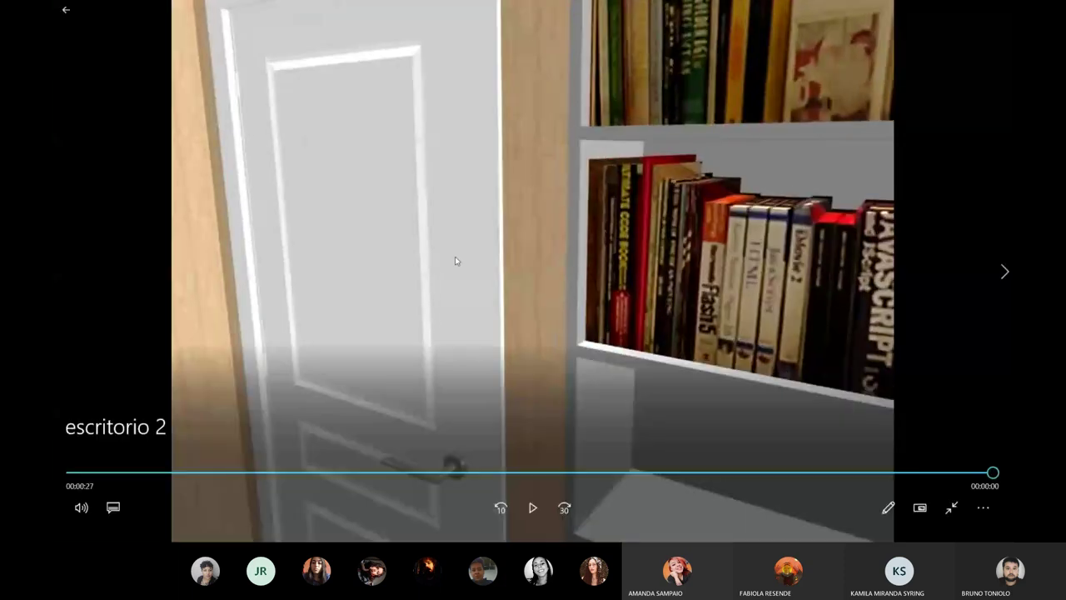
{"action": "key", "text": "Escape"}
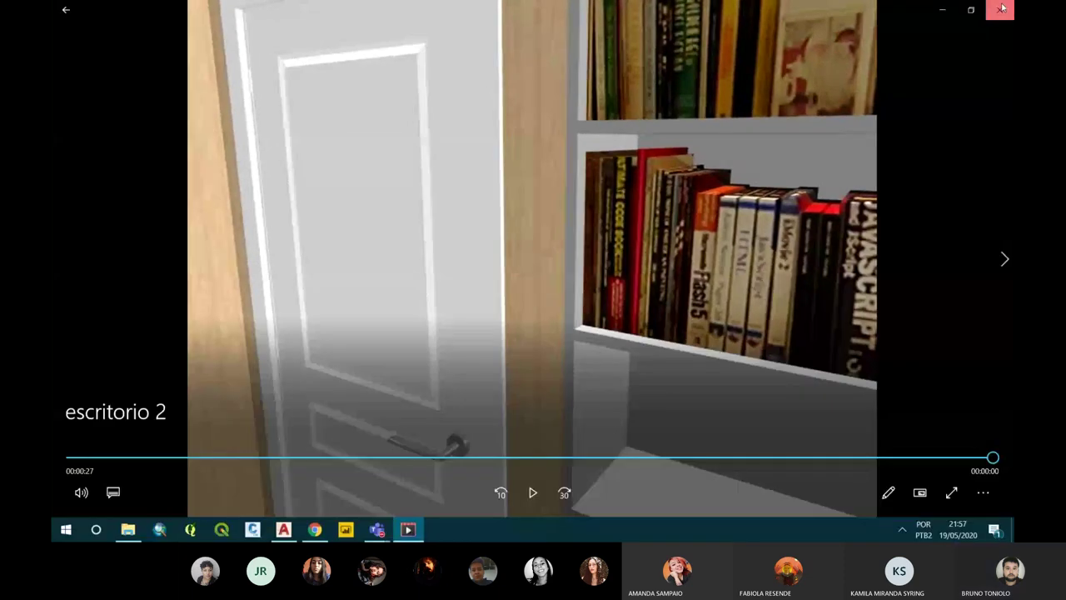
{"action": "left_click", "coordinate": [1000, 10]}
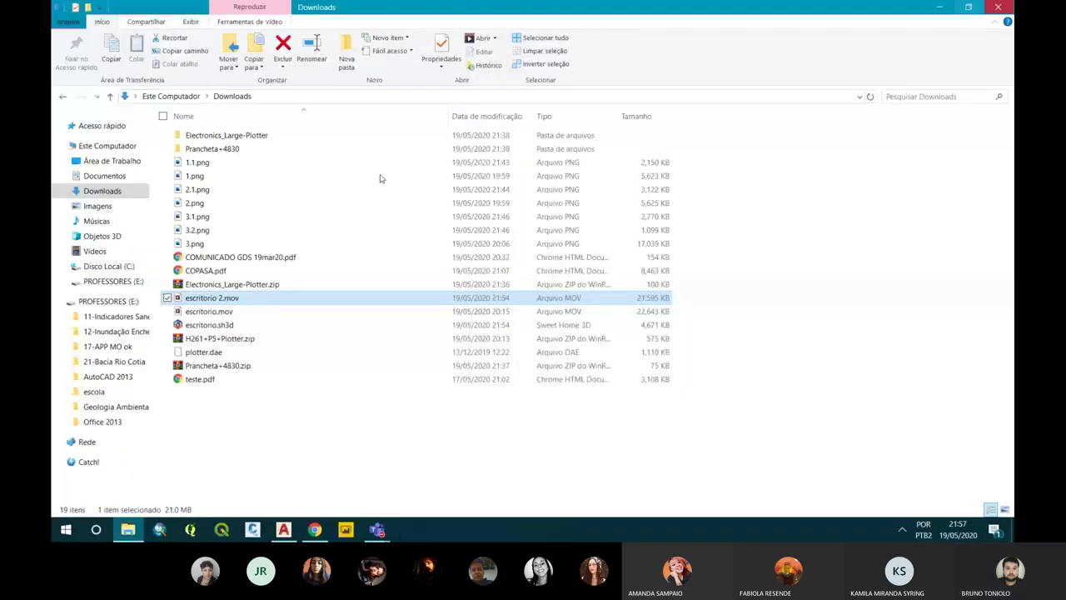
Reopen escritorio.sh3d from Downloads and minimize File Explorer.
{"action": "left_click", "coordinate": [377, 530]}
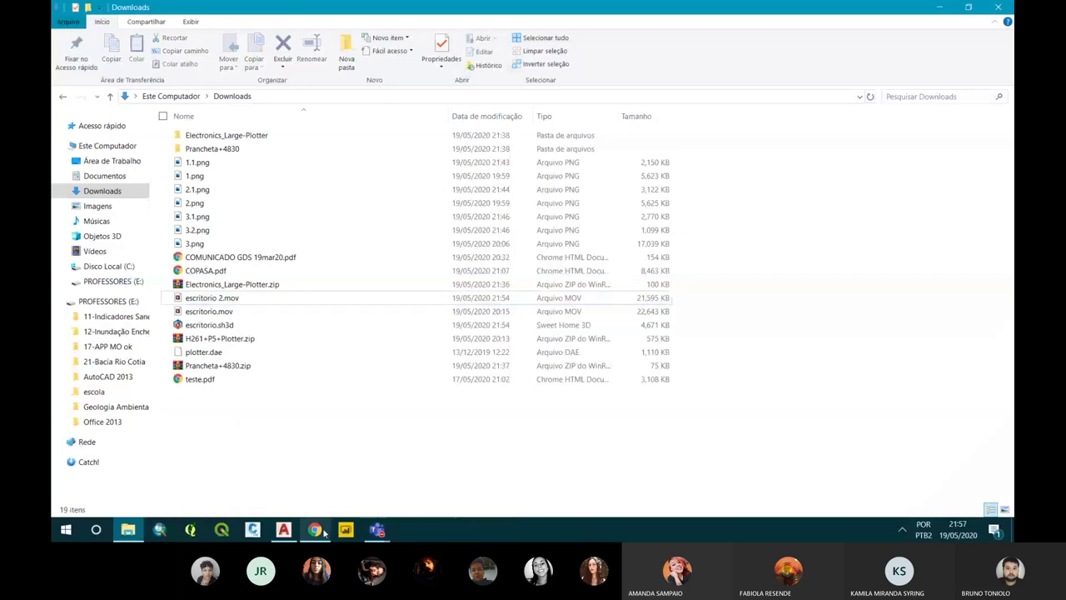
{"action": "left_click", "coordinate": [254, 392]}
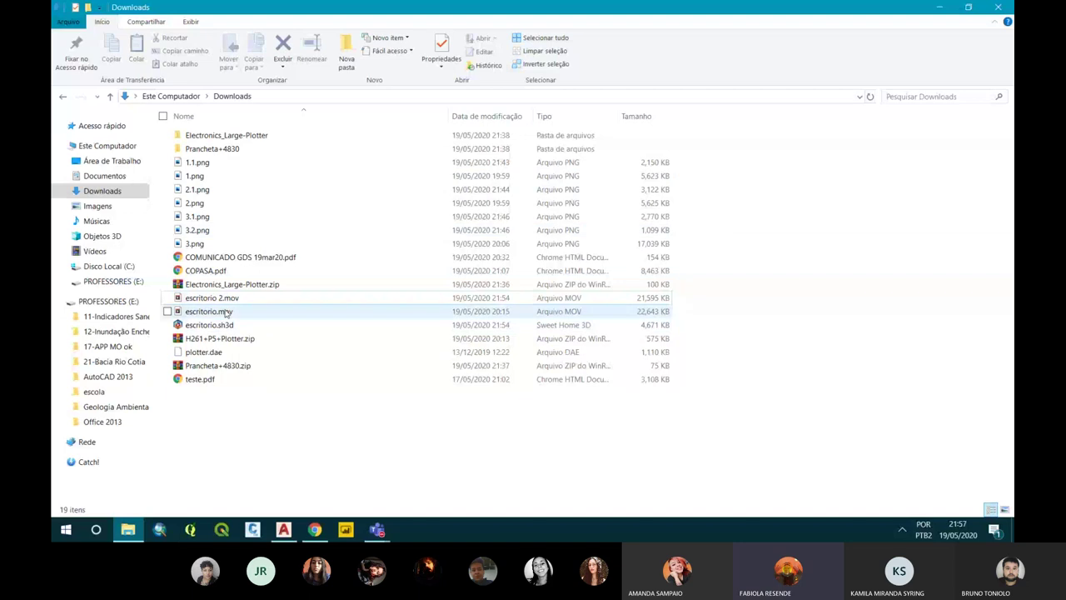
{"action": "left_click", "coordinate": [238, 298]}
{"action": "left_click", "coordinate": [264, 432]}
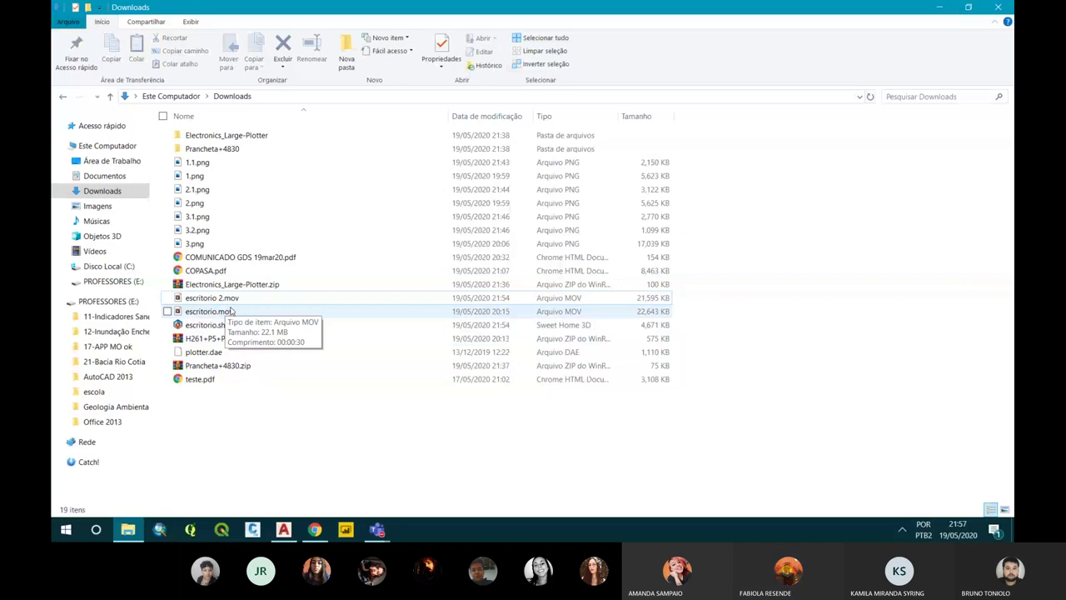
{"action": "double_click", "coordinate": [250, 325]}
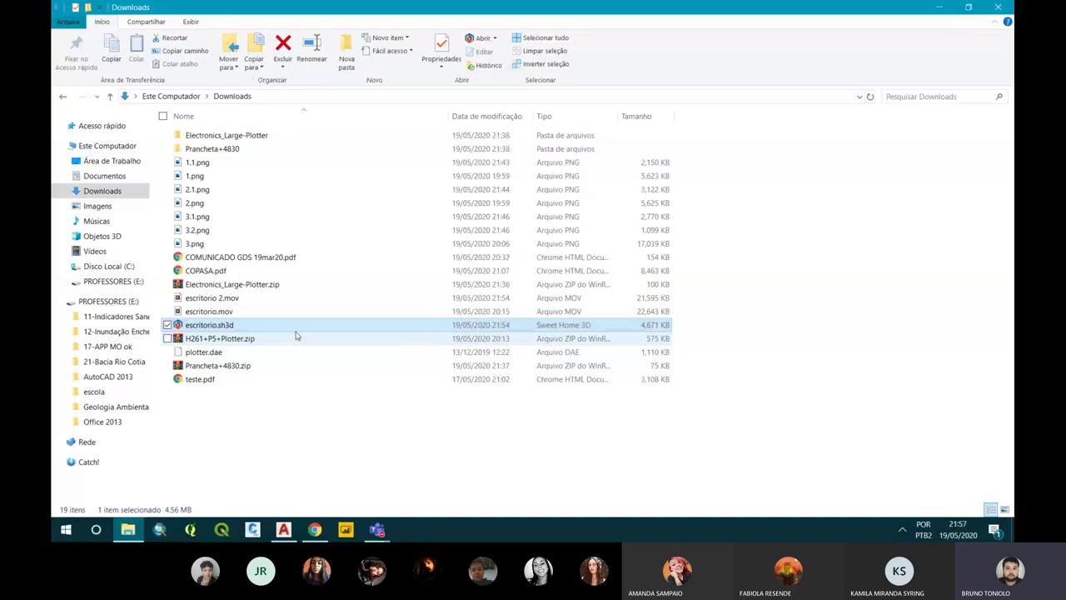
{"action": "left_click", "coordinate": [939, 10]}
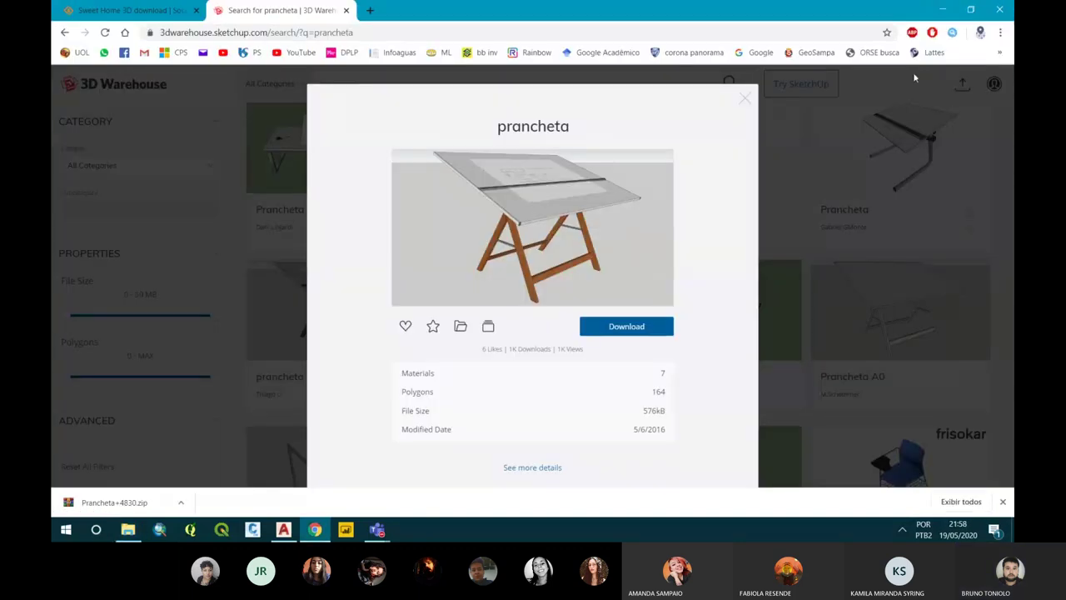
Dismiss the updates notice and enlarge the 2D plan above the 3D view.
{"action": "left_click", "coordinate": [943, 10]}
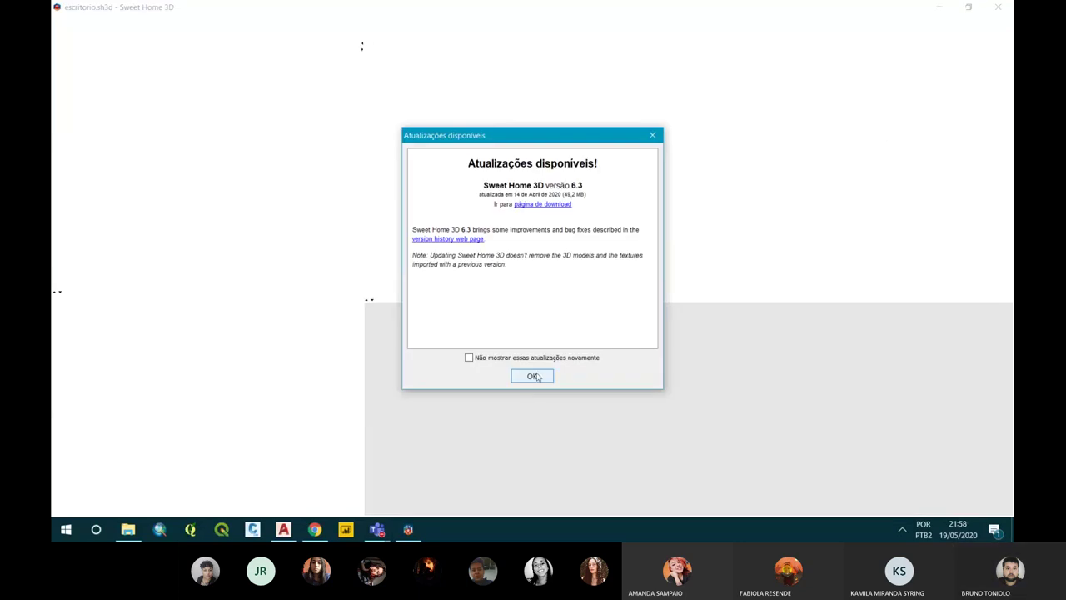
{"action": "left_click", "coordinate": [535, 376]}
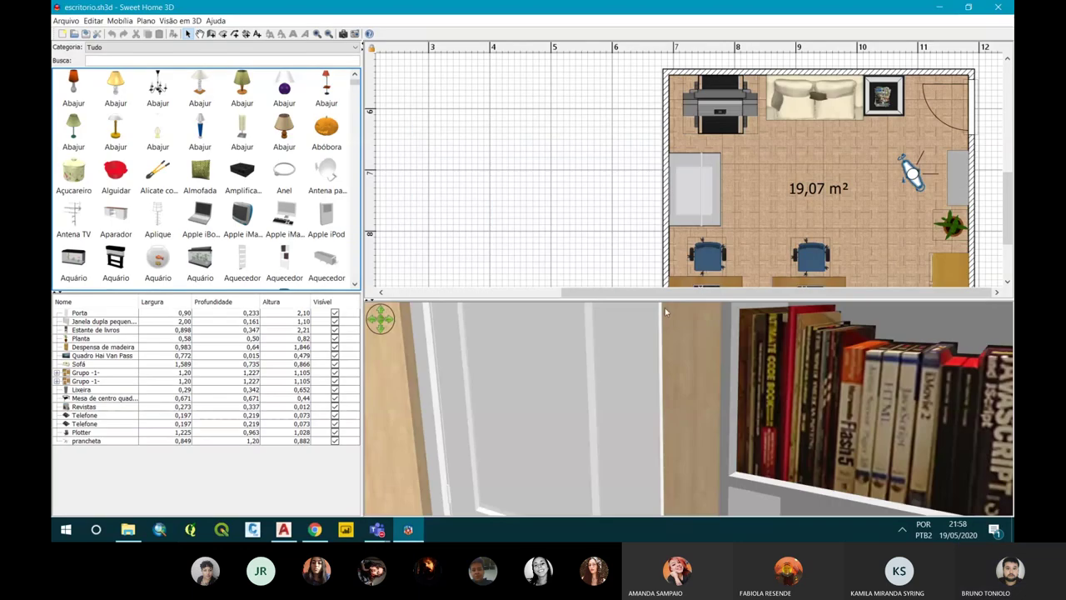
{"action": "left_click_drag", "start_coordinate": [668, 298], "coordinate": [658, 409]}
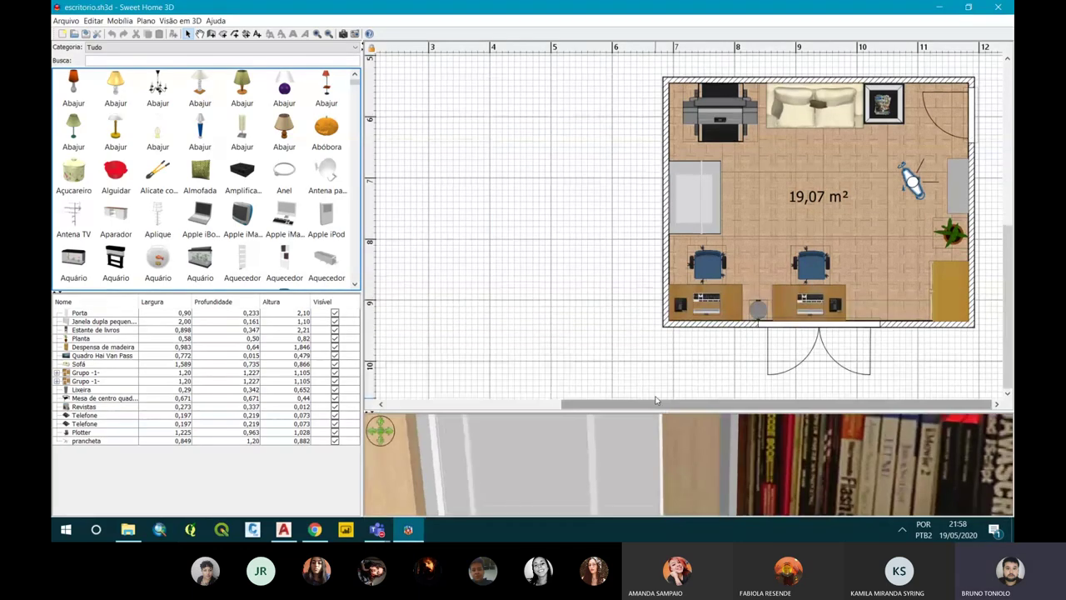
{"action": "left_click", "coordinate": [647, 437]}
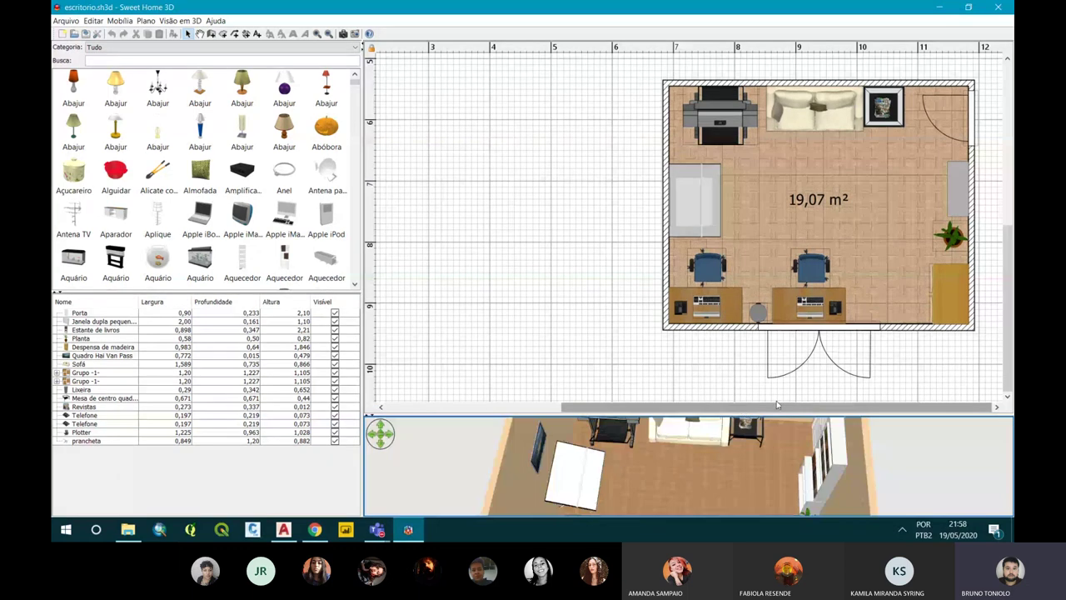
{"action": "scroll", "coordinate": [482, 131], "scroll_direction": "up", "scroll_amount": 3}
Unlock the base plan from the plan's context menu (Desbloquear plano base).
{"action": "right_click", "coordinate": [483, 131]}
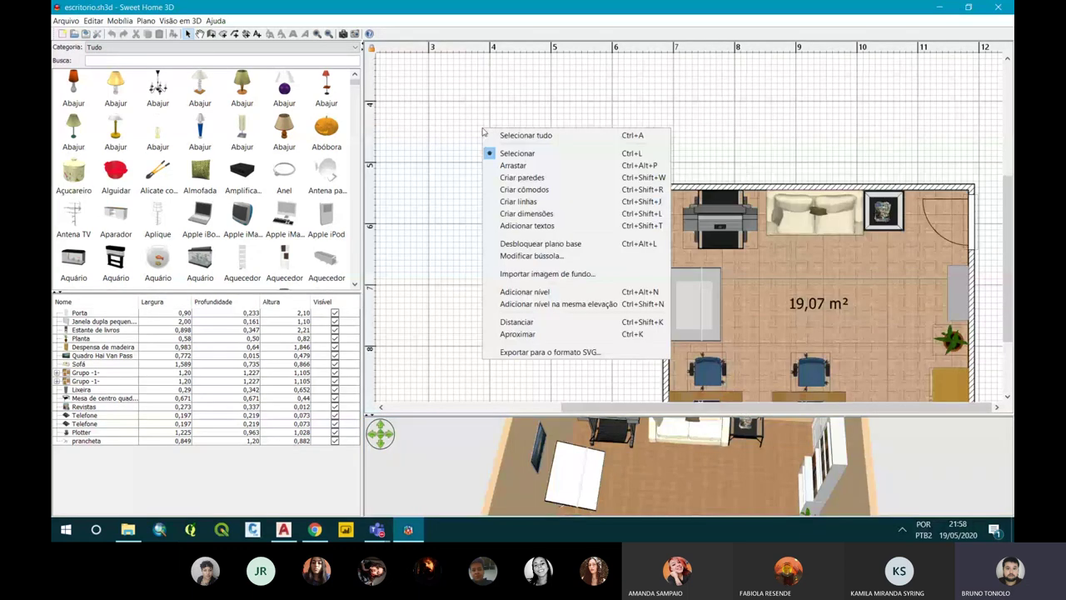
{"action": "left_click", "coordinate": [528, 244]}
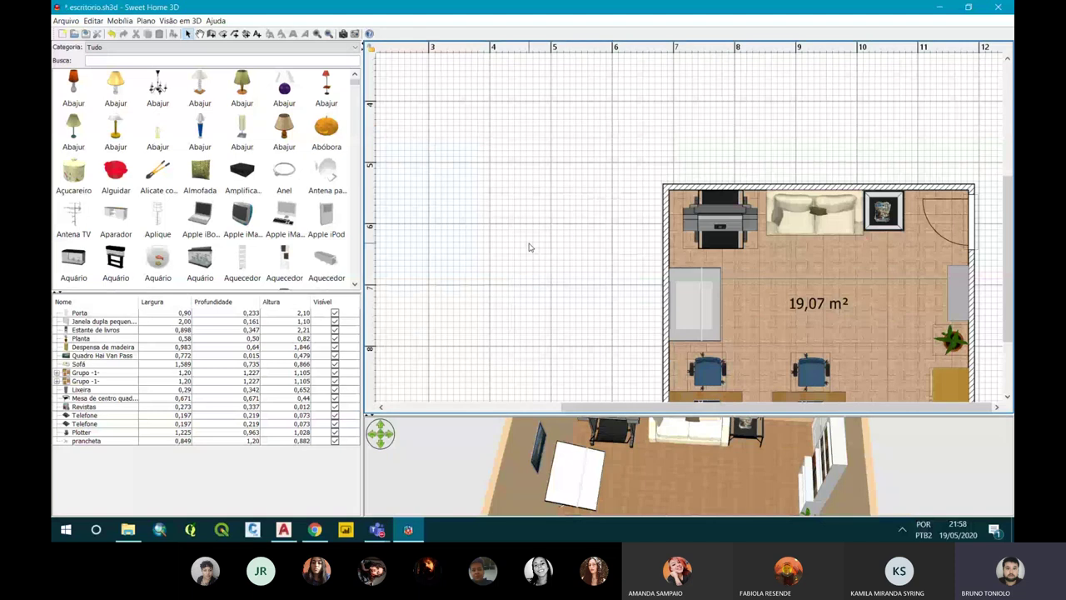
{"action": "scroll", "coordinate": [529, 247], "scroll_direction": "down", "scroll_amount": 3}
{"action": "scroll", "coordinate": [597, 180], "scroll_direction": "up", "scroll_amount": 3}
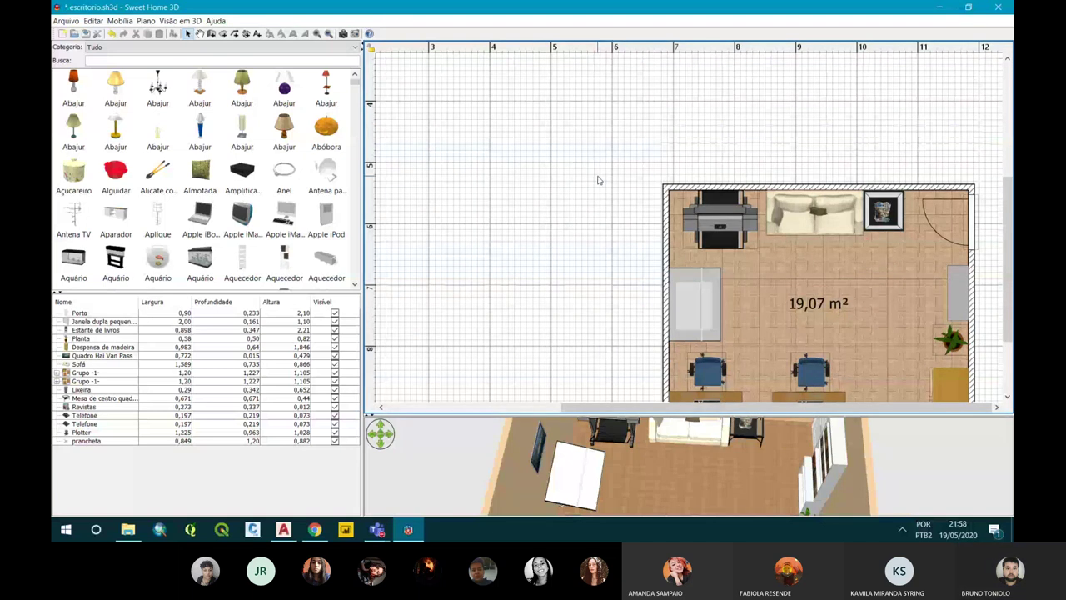
{"action": "left_click_drag", "start_coordinate": [605, 157], "coordinate": [750, 225]}
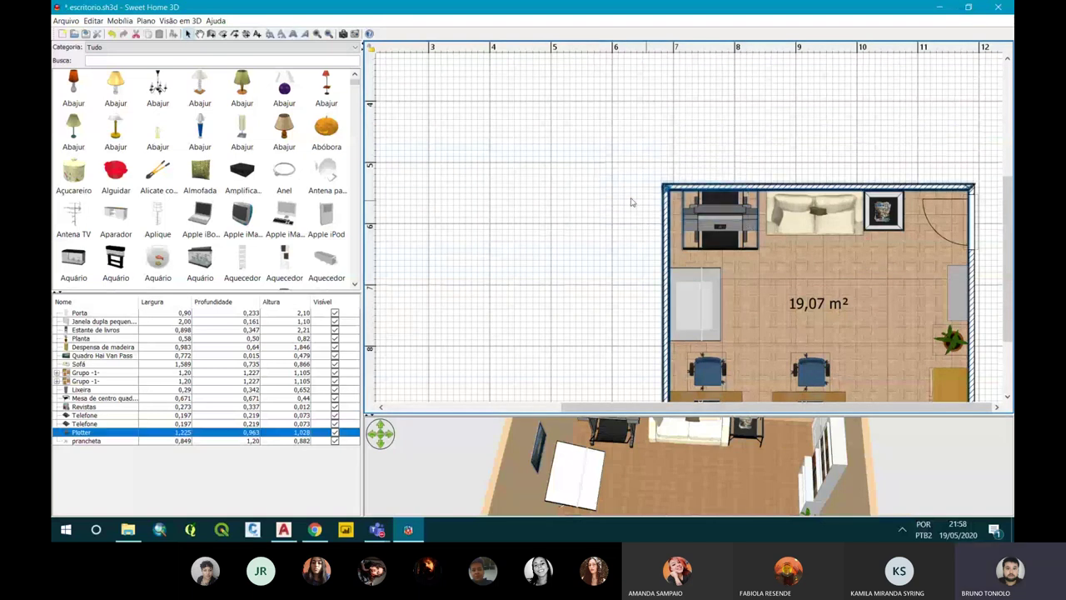
Add a new level, Nível 1, via Plano > Adicionar nível.
{"action": "left_click", "coordinate": [631, 201]}
{"action": "left_click", "coordinate": [146, 20]}
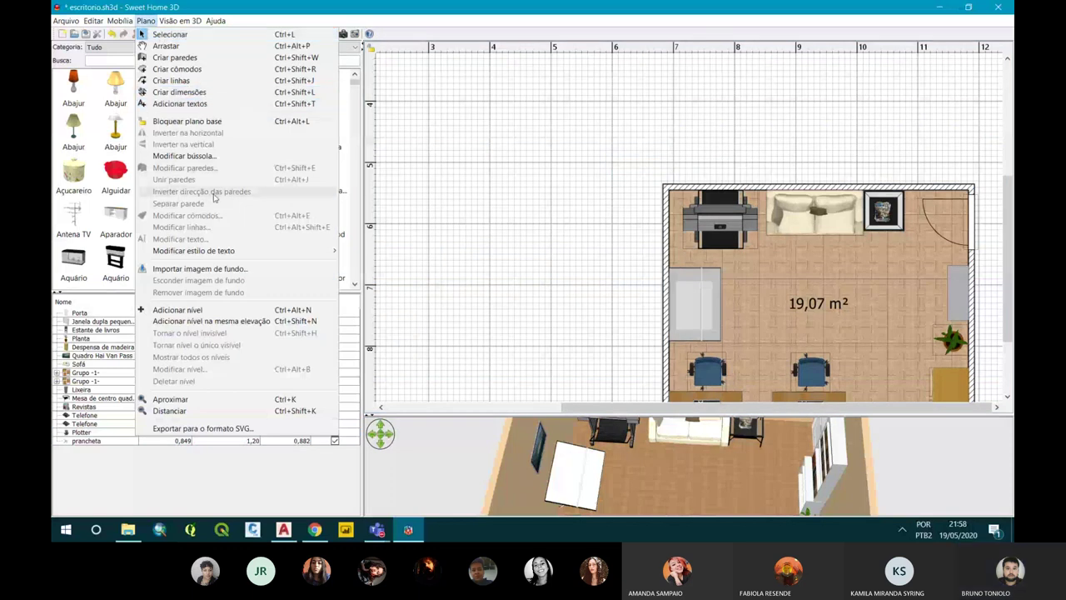
{"action": "left_click", "coordinate": [188, 310]}
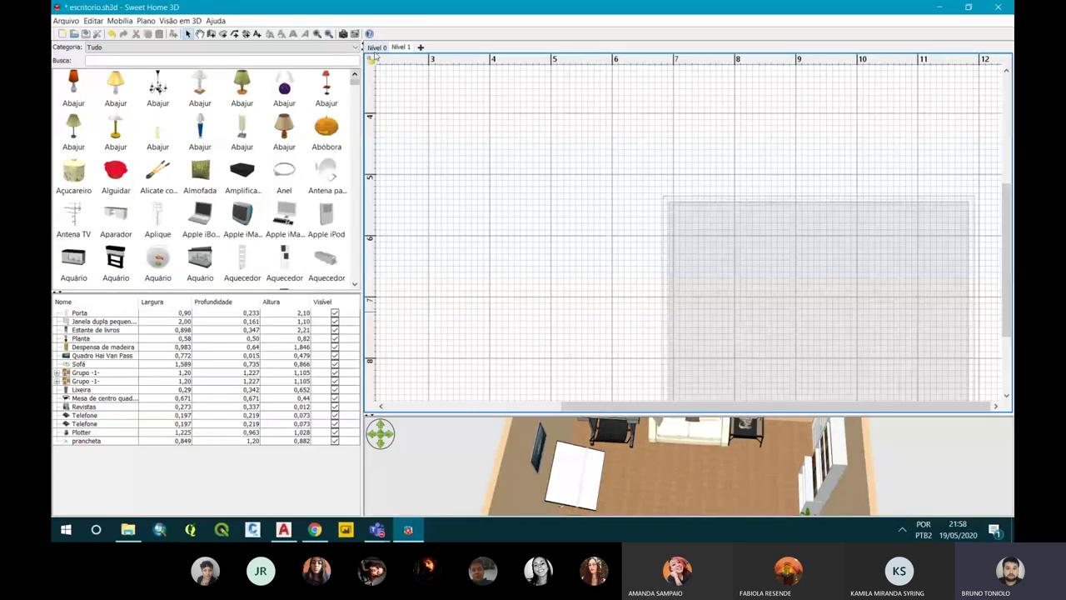
{"action": "left_click", "coordinate": [375, 49]}
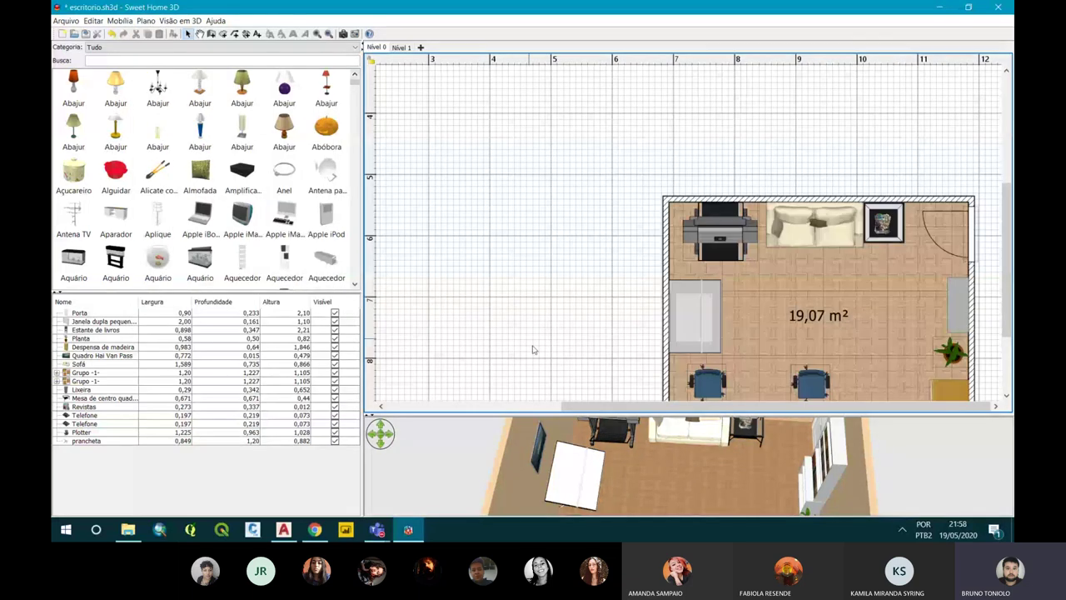
Copy everything on Nível 0 and paste the furnished office onto Nível 1.
{"action": "left_click", "coordinate": [401, 47]}
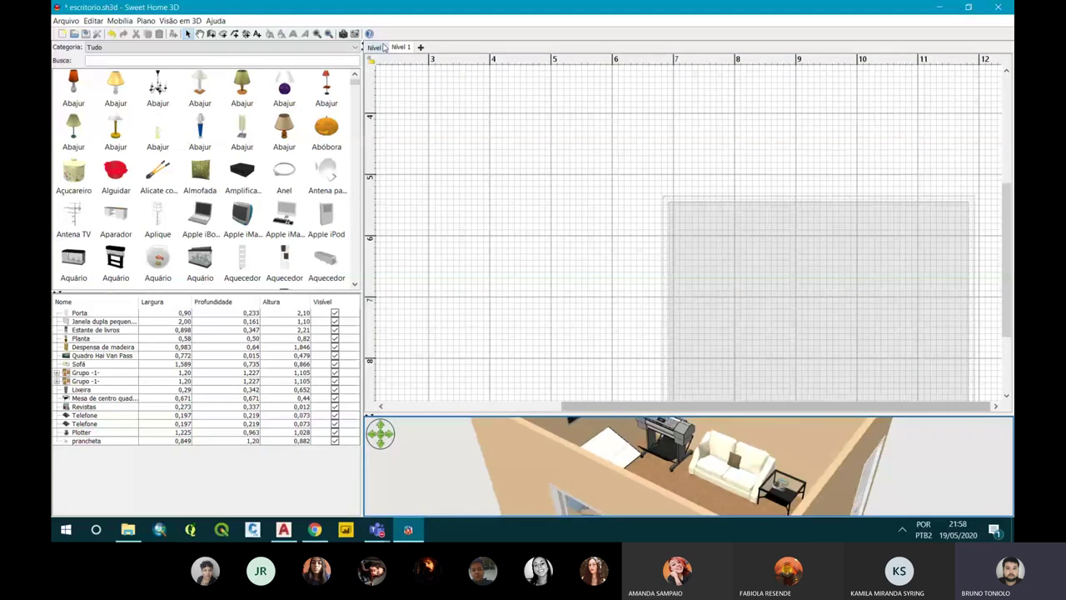
{"action": "left_click", "coordinate": [383, 47]}
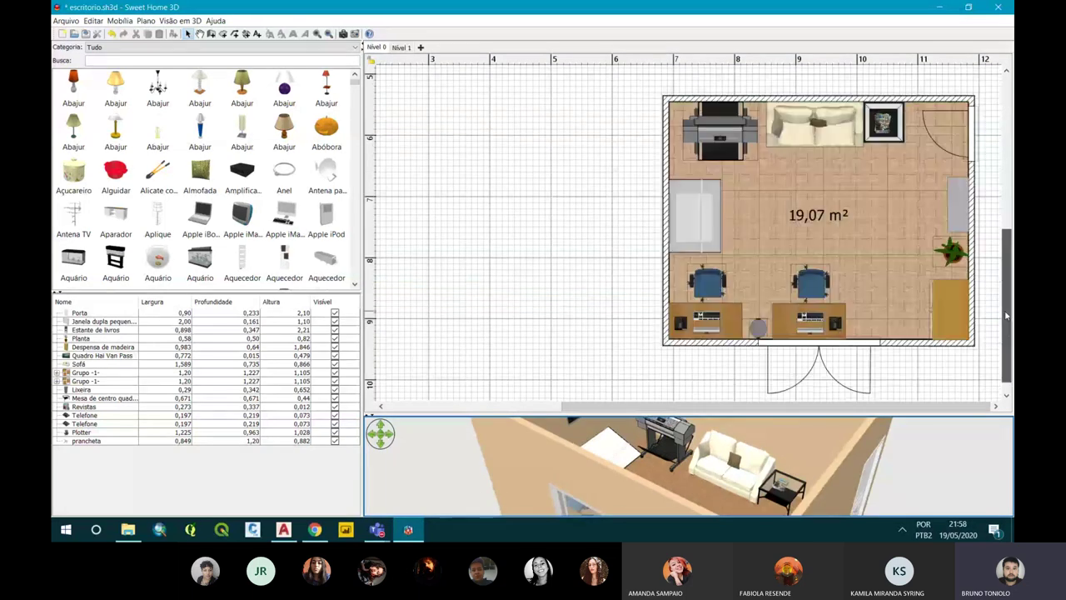
{"action": "key", "text": "ctrl+a"}
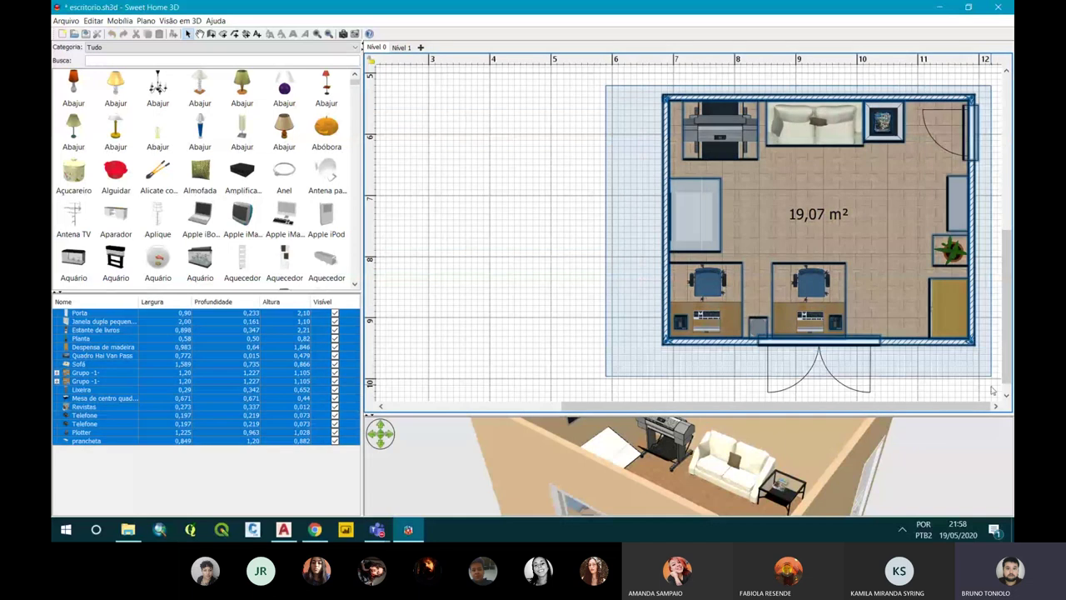
{"action": "left_click_drag", "start_coordinate": [992, 391], "coordinate": [982, 391]}
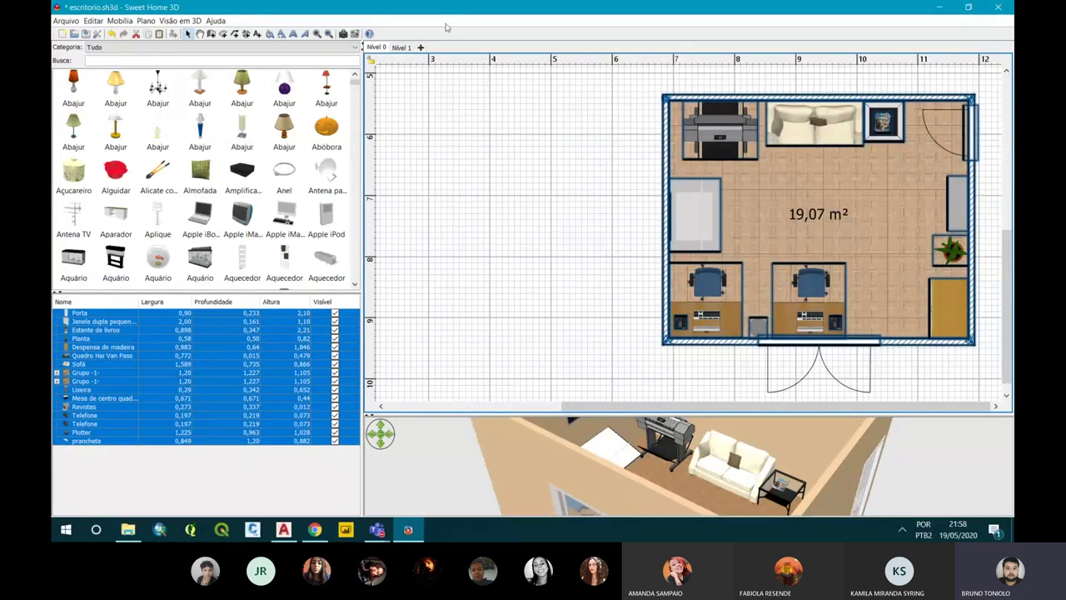
{"action": "left_click", "coordinate": [402, 47]}
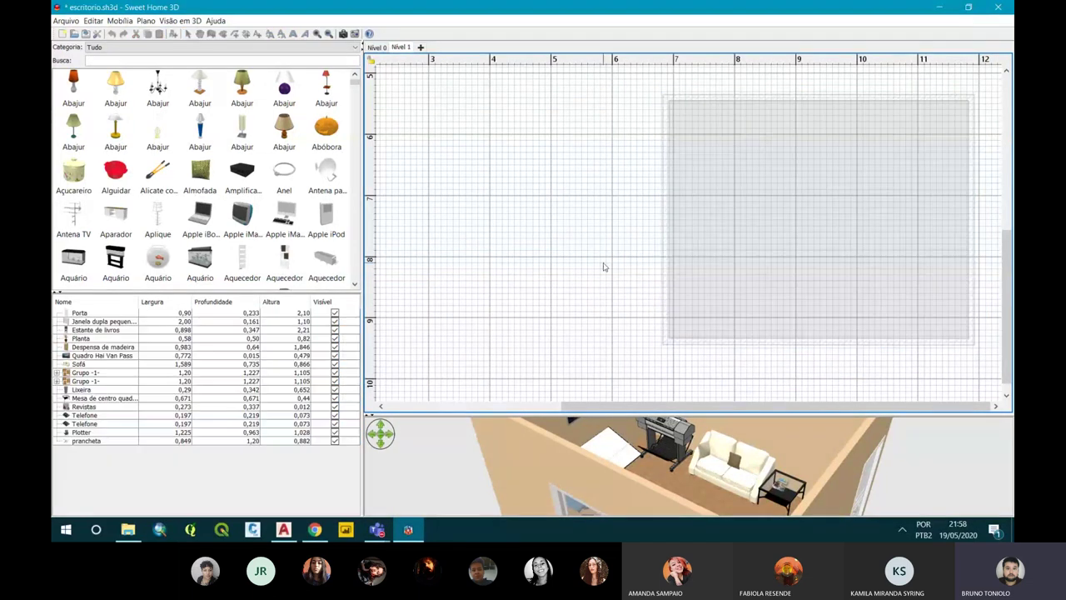
{"action": "left_click", "coordinate": [723, 275]}
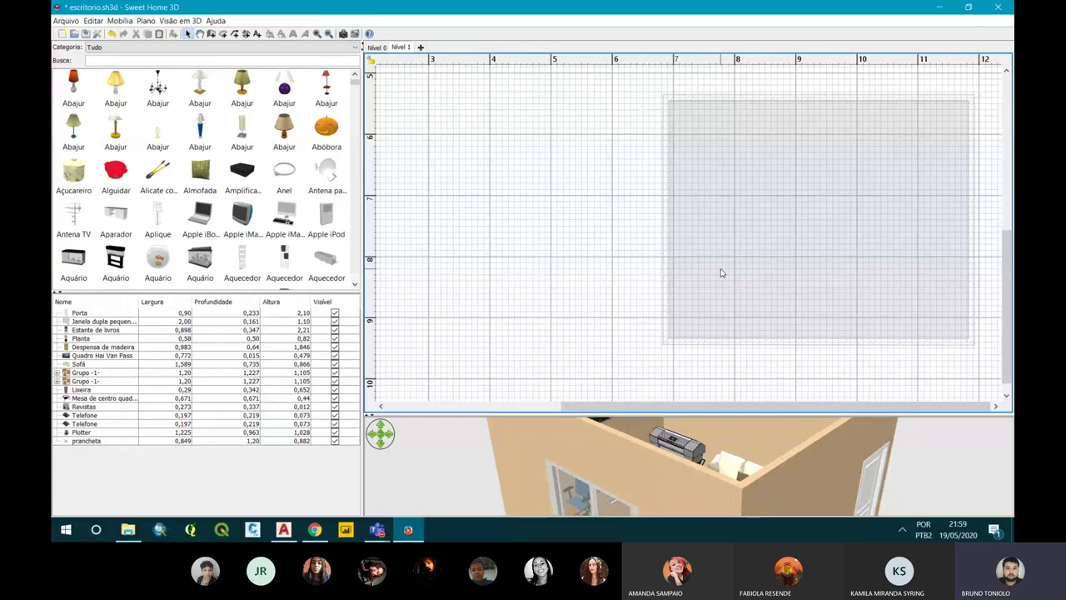
{"action": "key", "text": "ctrl+v"}
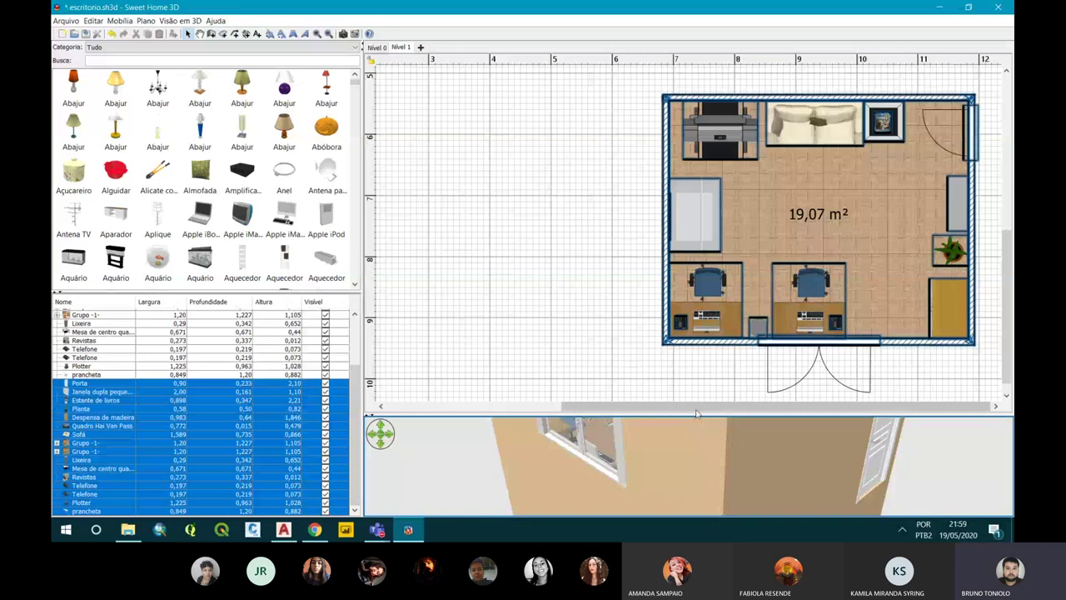
On Nível 1, remove the plotter, sofa, wall picture and both desk-and-chair groups.
{"action": "left_click_drag", "start_coordinate": [696, 414], "coordinate": [708, 178]}
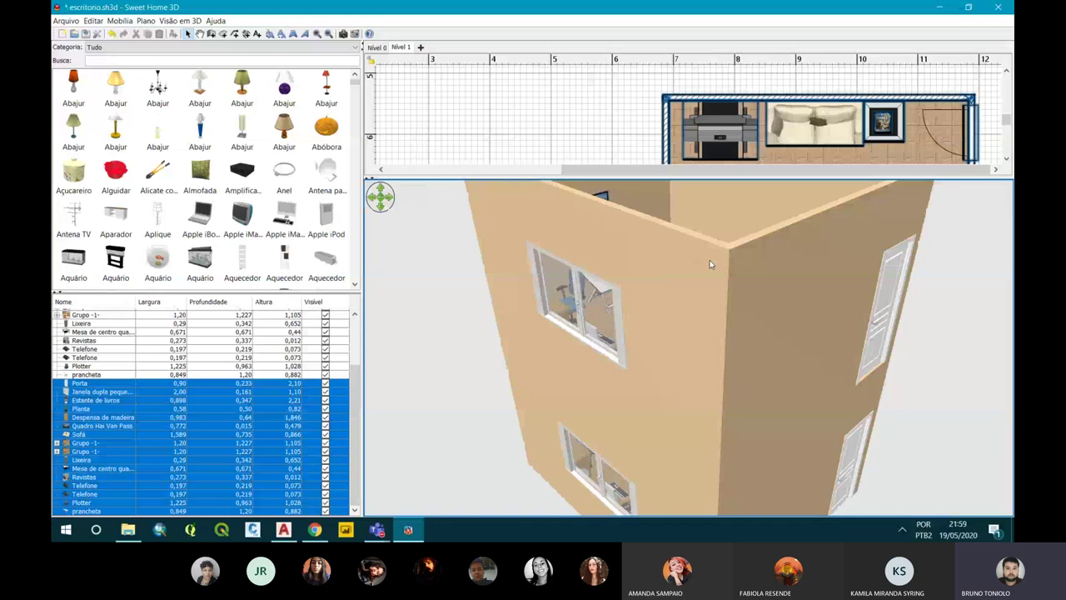
{"action": "mouse_move", "coordinate": [710, 260]}
{"action": "left_mouse_down"}
{"action": "mouse_move", "coordinate": [809, 265]}
{"action": "mouse_move", "coordinate": [631, 312]}
{"action": "mouse_move", "coordinate": [681, 359]}
{"action": "mouse_move", "coordinate": [649, 178]}
{"action": "left_mouse_up"}
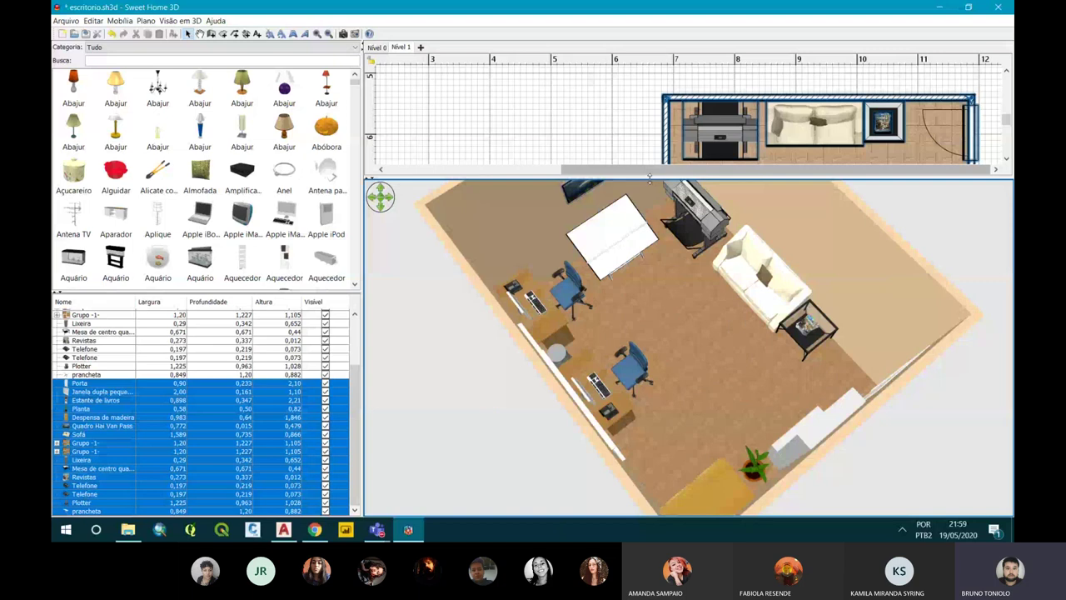
{"action": "left_click_drag", "start_coordinate": [649, 178], "coordinate": [650, 428]}
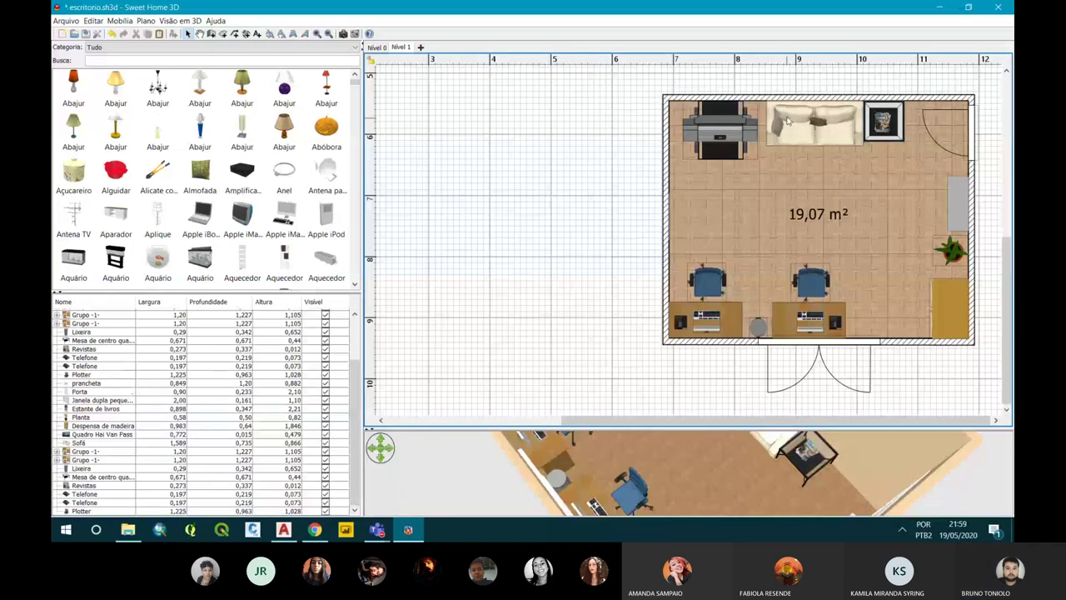
{"action": "key", "text": "ctrl+z"}
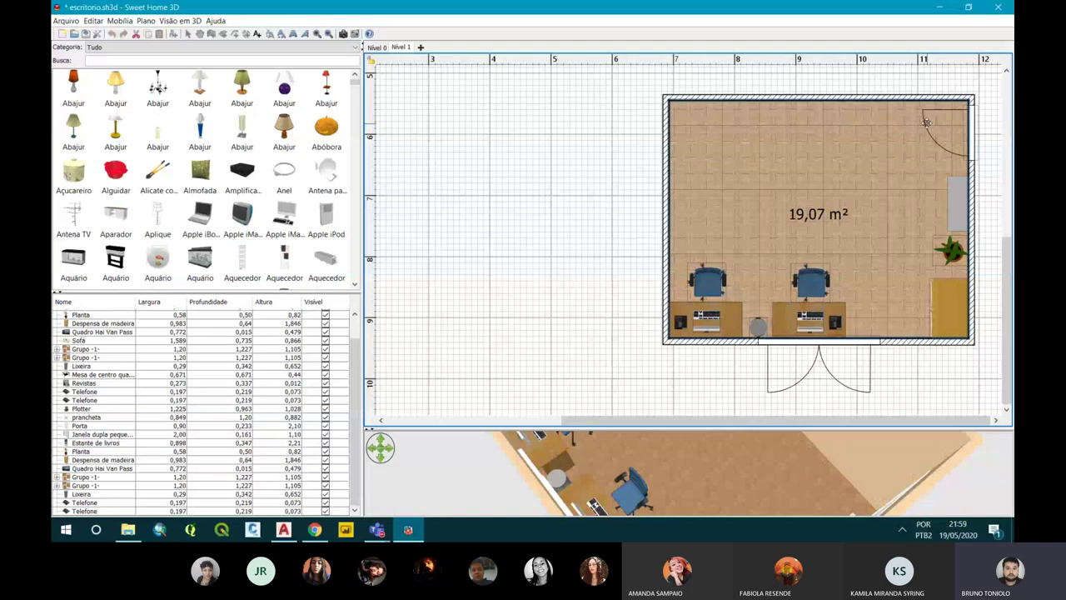
{"action": "key", "text": "Escape"}
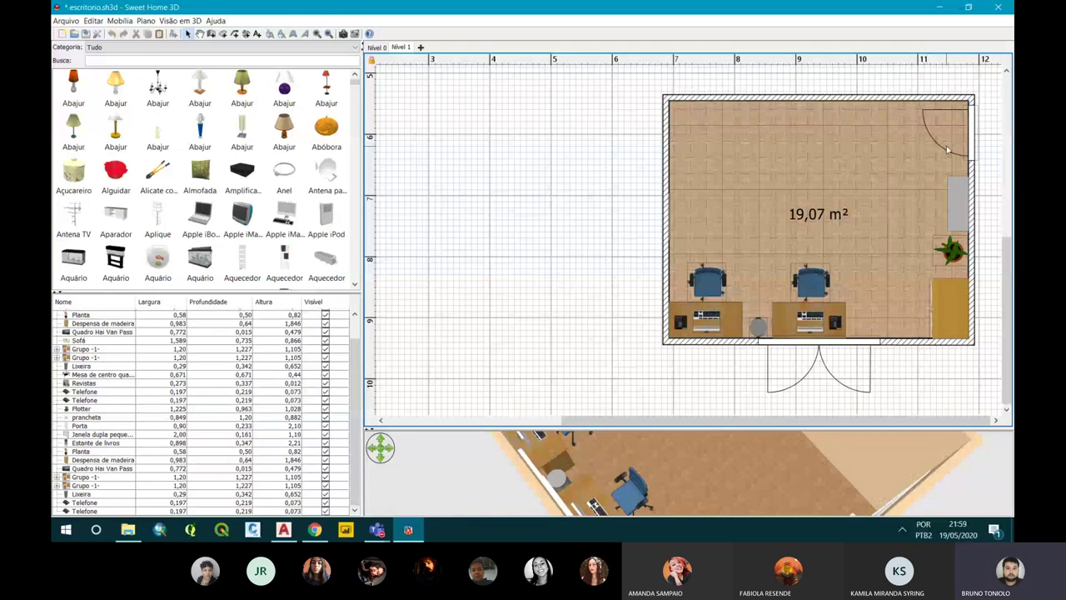
{"action": "key", "text": "Delete"}
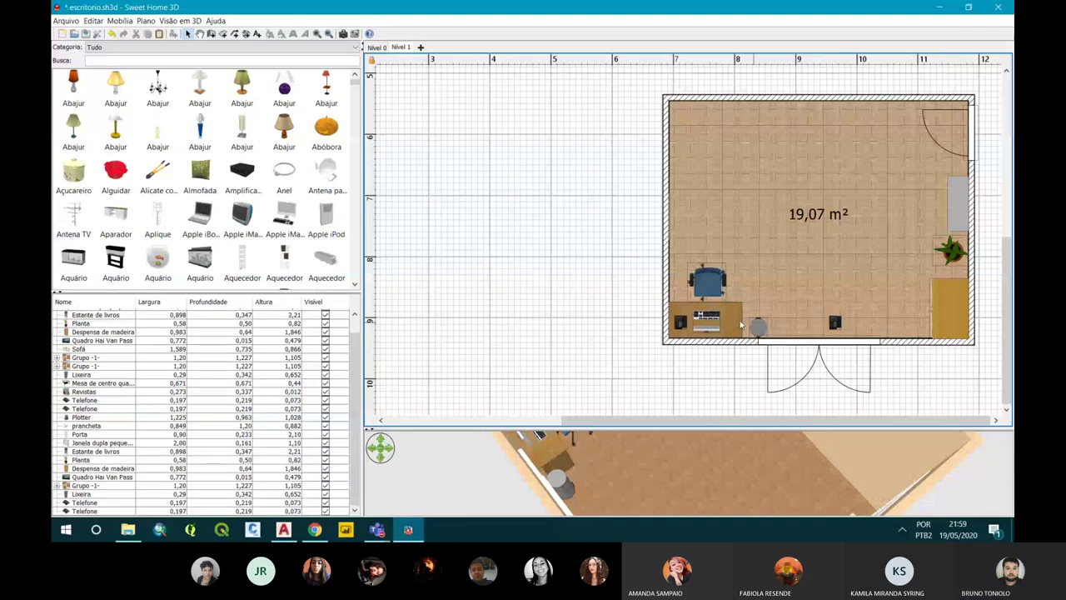
{"action": "left_click", "coordinate": [740, 324]}
{"action": "key", "text": "Delete"}
Delete the leftover telephone, wooden cabinet and potted plant from the upper room.
{"action": "left_click", "coordinate": [833, 322]}
{"action": "key", "text": "Delete"}
{"action": "left_click", "coordinate": [950, 308]}
{"action": "key", "text": "Delete"}
{"action": "left_click", "coordinate": [951, 250]}
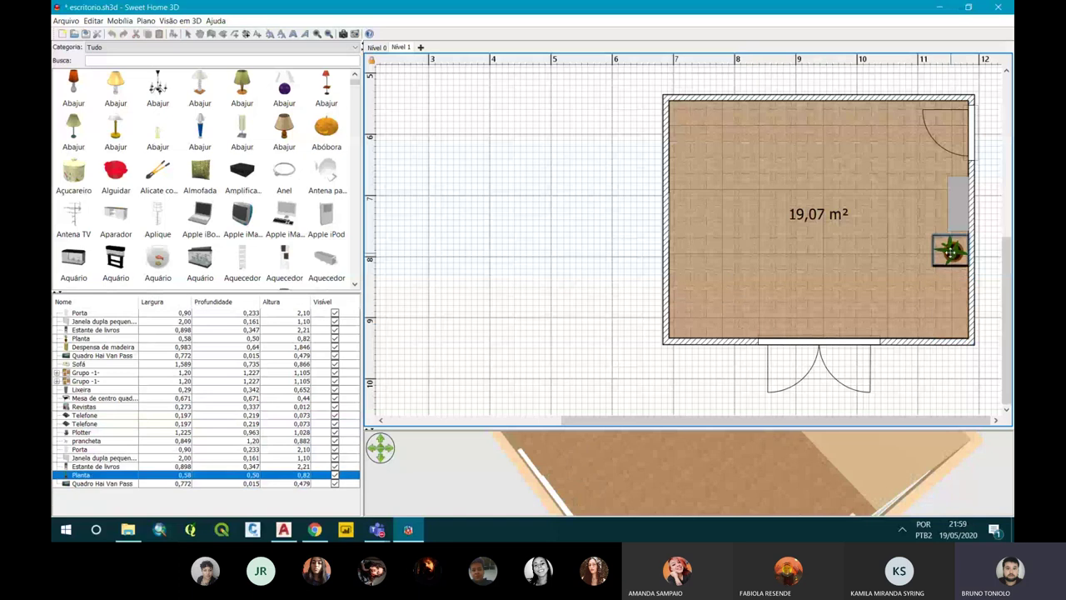
{"action": "key", "text": "Delete"}
Delete the door on the room's right wall.
{"action": "right_click", "coordinate": [939, 197]}
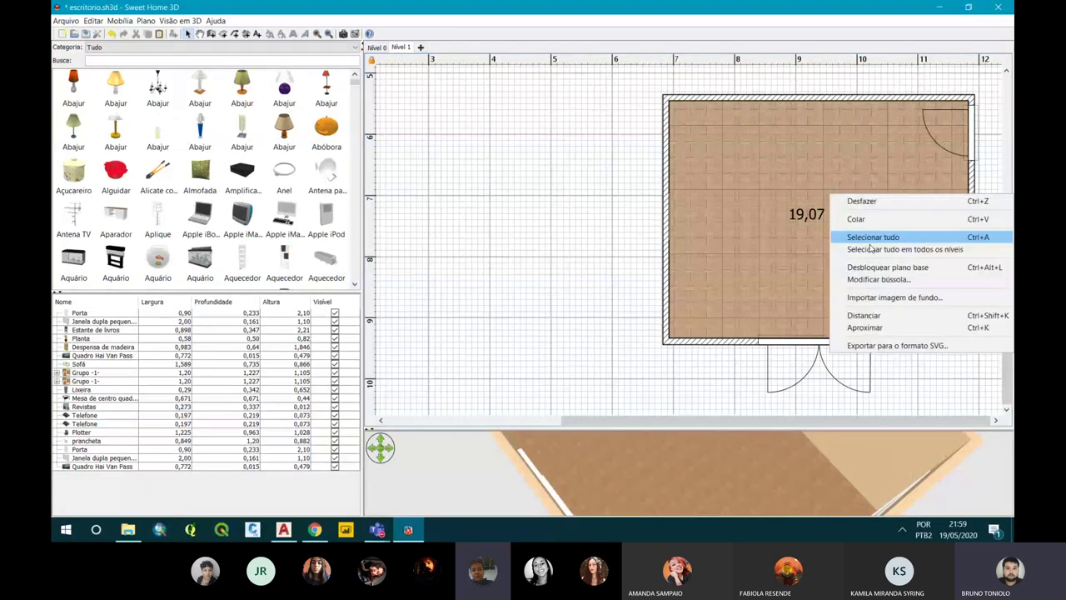
{"action": "left_click", "coordinate": [876, 268]}
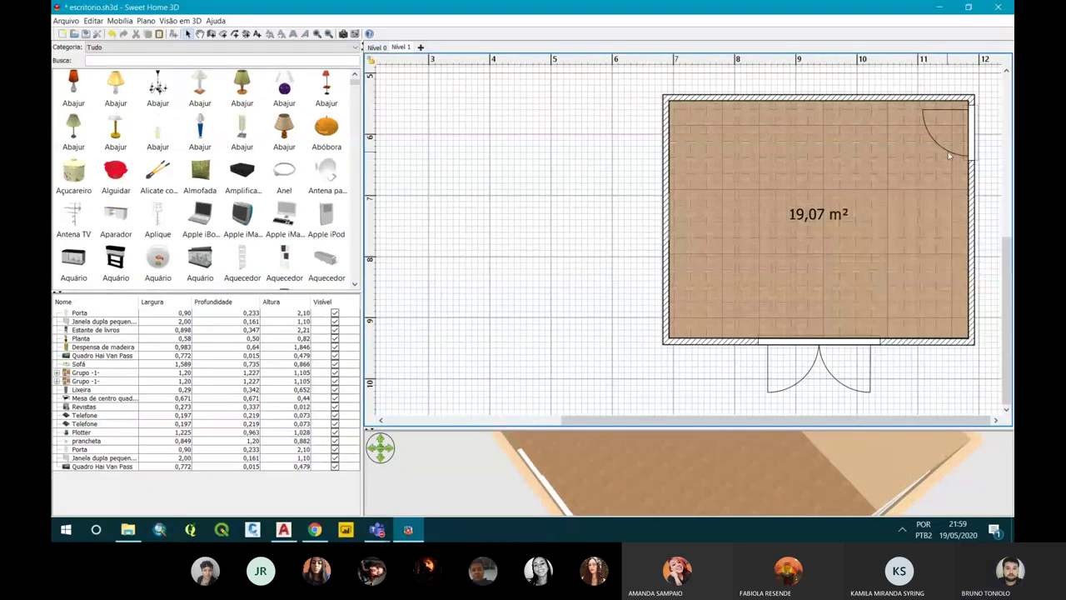
{"action": "left_click", "coordinate": [968, 135]}
{"action": "key", "text": "Delete"}
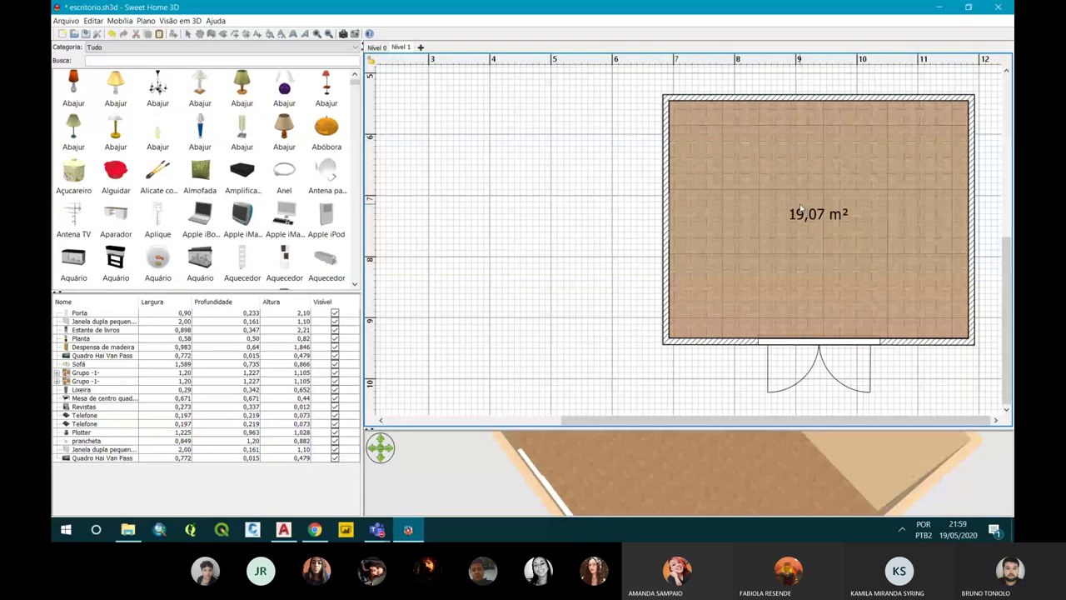
{"action": "right_click", "coordinate": [800, 205]}
{"action": "key", "text": "Escape"}
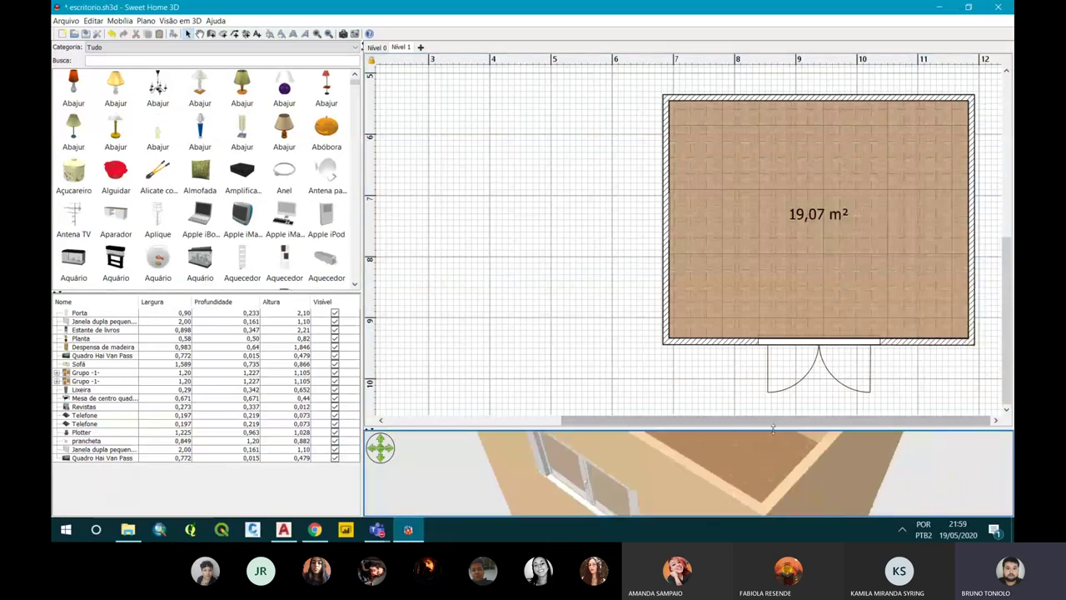
{"action": "left_click_drag", "start_coordinate": [767, 427], "coordinate": [732, 219]}
{"action": "mouse_move", "coordinate": [702, 323]}
{"action": "left_mouse_down"}
{"action": "mouse_move", "coordinate": [662, 351]}
{"action": "mouse_move", "coordinate": [507, 286]}
{"action": "mouse_move", "coordinate": [557, 305]}
{"action": "mouse_move", "coordinate": [702, 274]}
{"action": "mouse_move", "coordinate": [758, 277]}
{"action": "mouse_move", "coordinate": [721, 295]}
{"action": "mouse_move", "coordinate": [702, 351]}
{"action": "mouse_move", "coordinate": [716, 291]}
{"action": "mouse_move", "coordinate": [774, 253]}
{"action": "mouse_move", "coordinate": [703, 300]}
{"action": "mouse_move", "coordinate": [680, 331]}
{"action": "mouse_move", "coordinate": [775, 280]}
{"action": "mouse_move", "coordinate": [745, 271]}
{"action": "mouse_move", "coordinate": [733, 292]}
{"action": "left_mouse_up"}
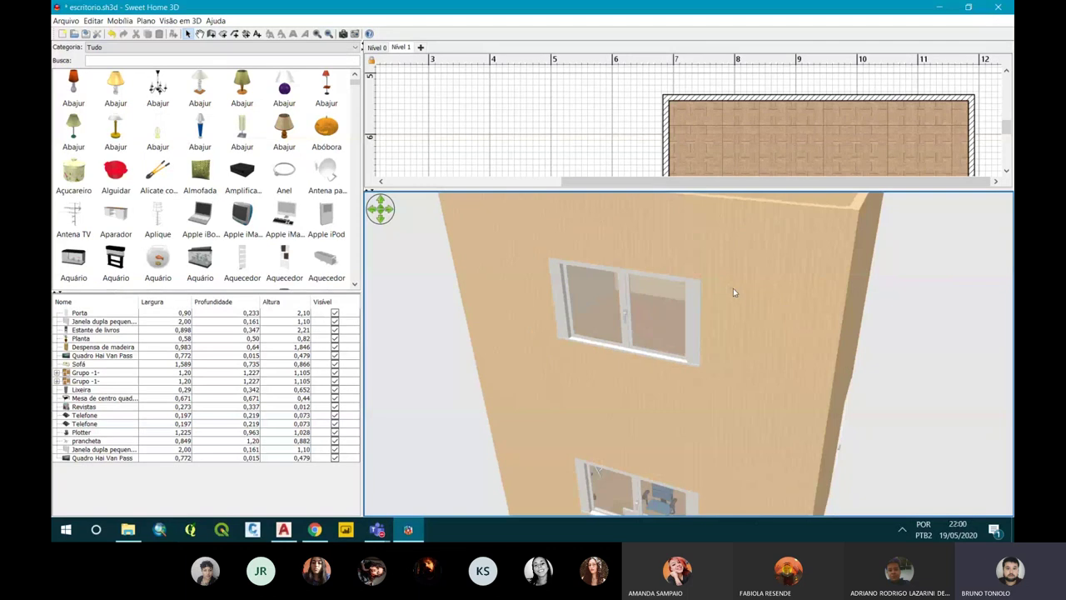
{"action": "mouse_move", "coordinate": [736, 283]}
{"action": "left_mouse_down"}
{"action": "mouse_move", "coordinate": [752, 257]}
{"action": "mouse_move", "coordinate": [695, 324]}
{"action": "mouse_move", "coordinate": [696, 349]}
{"action": "left_mouse_up"}
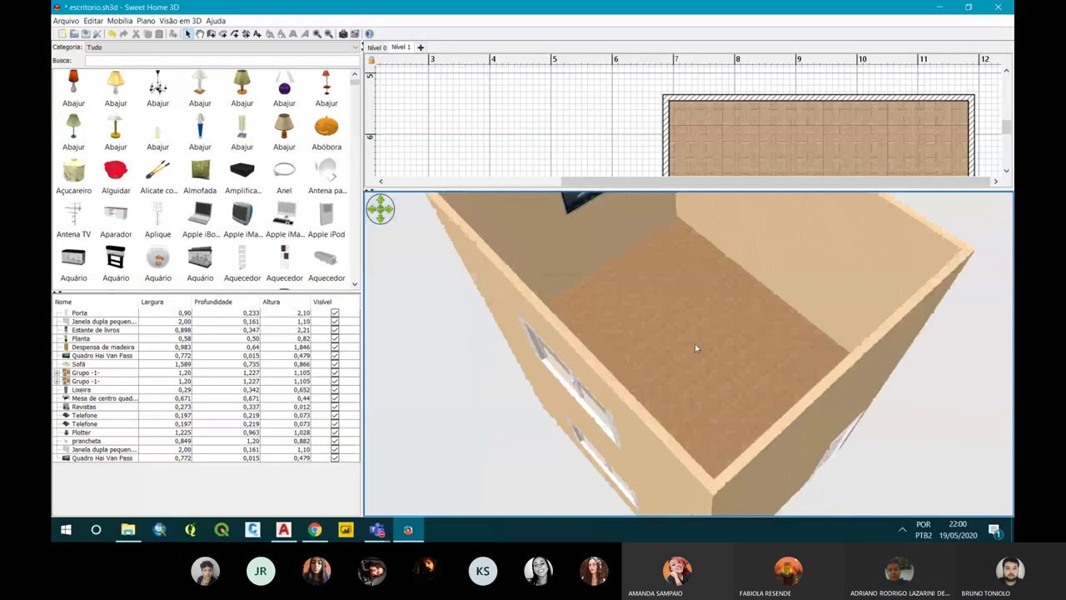
{"action": "scroll", "coordinate": [695, 350], "scroll_direction": "up", "scroll_amount": 3}
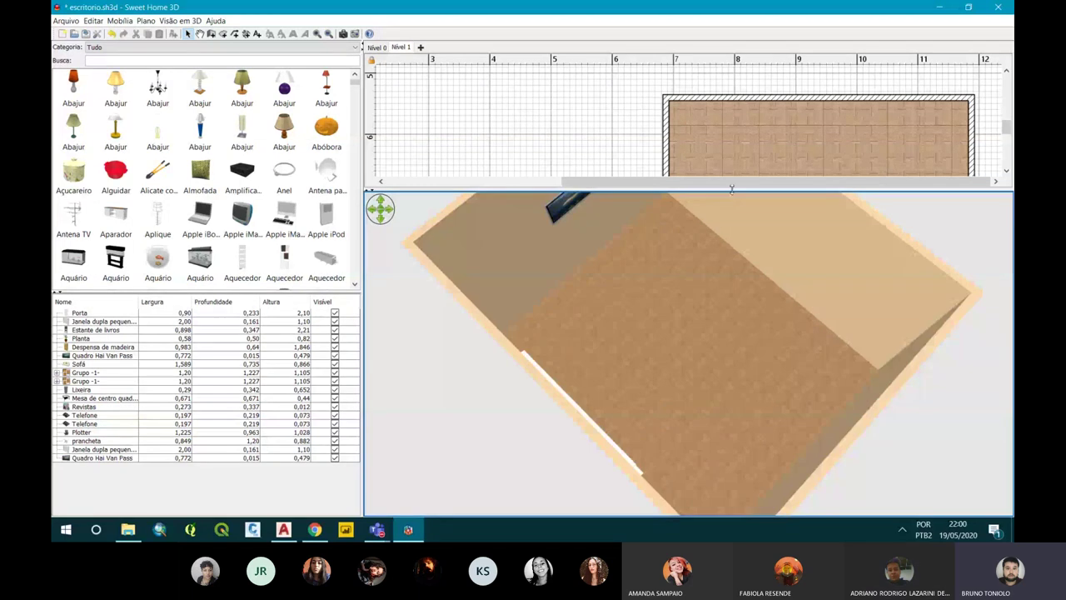
{"action": "left_click_drag", "start_coordinate": [731, 190], "coordinate": [731, 408]}
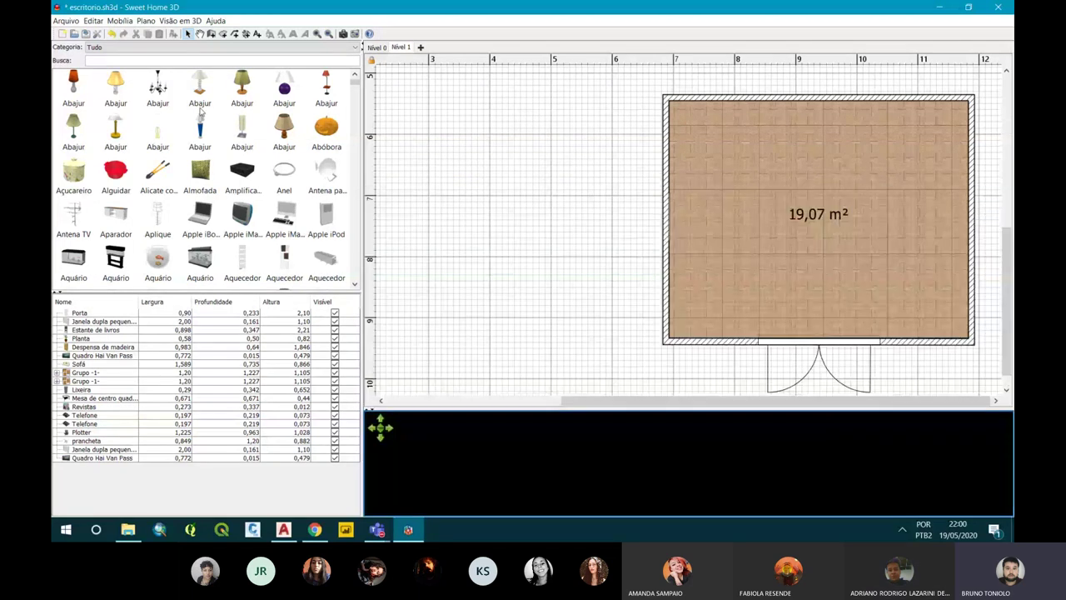
{"action": "left_click", "coordinate": [113, 47]}
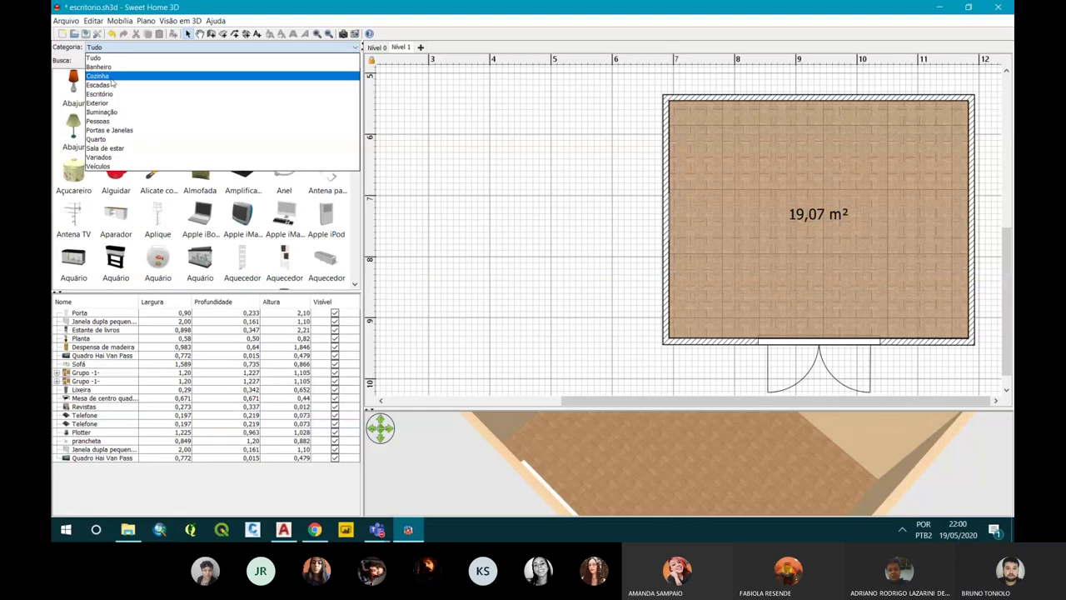
Place the Escada em espiral from the Escadas category in the centre of the Nível 0 office, then view Nível 1.
{"action": "left_click", "coordinate": [100, 84]}
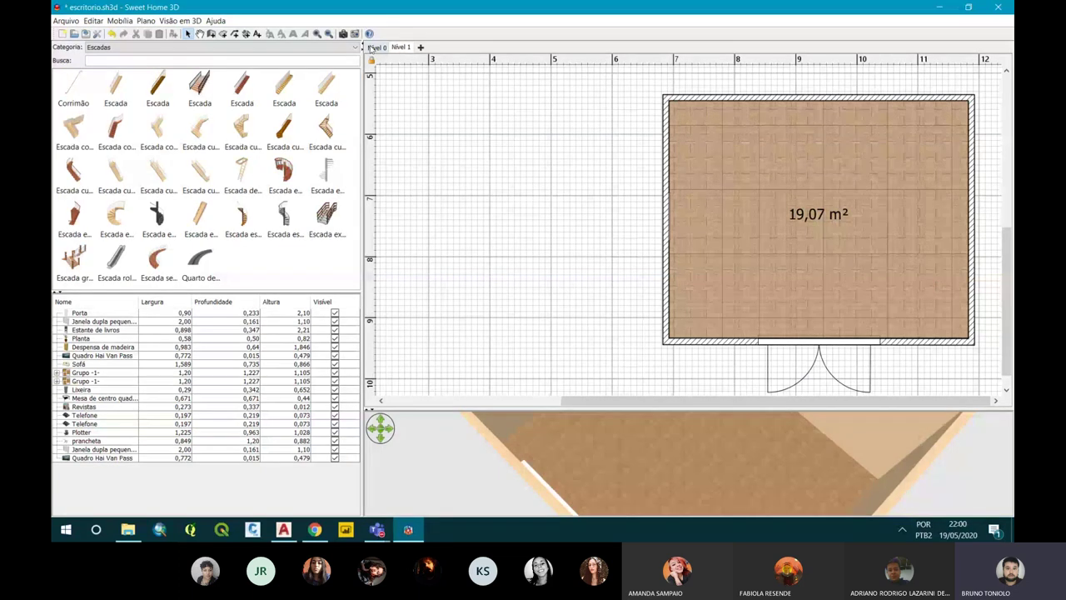
{"action": "left_click", "coordinate": [374, 48]}
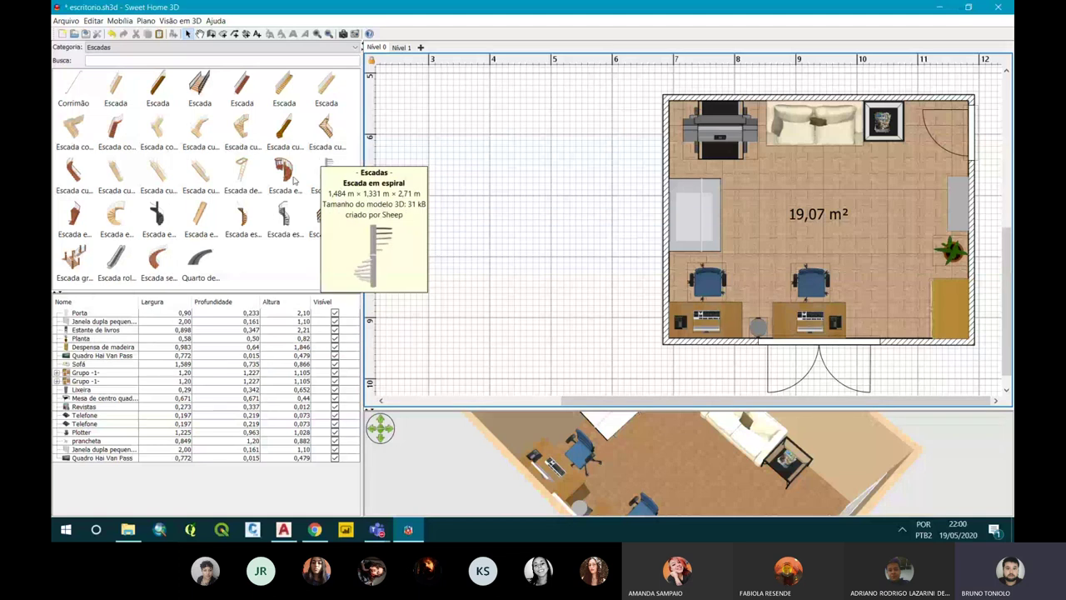
{"action": "left_click_drag", "start_coordinate": [293, 179], "coordinate": [760, 165]}
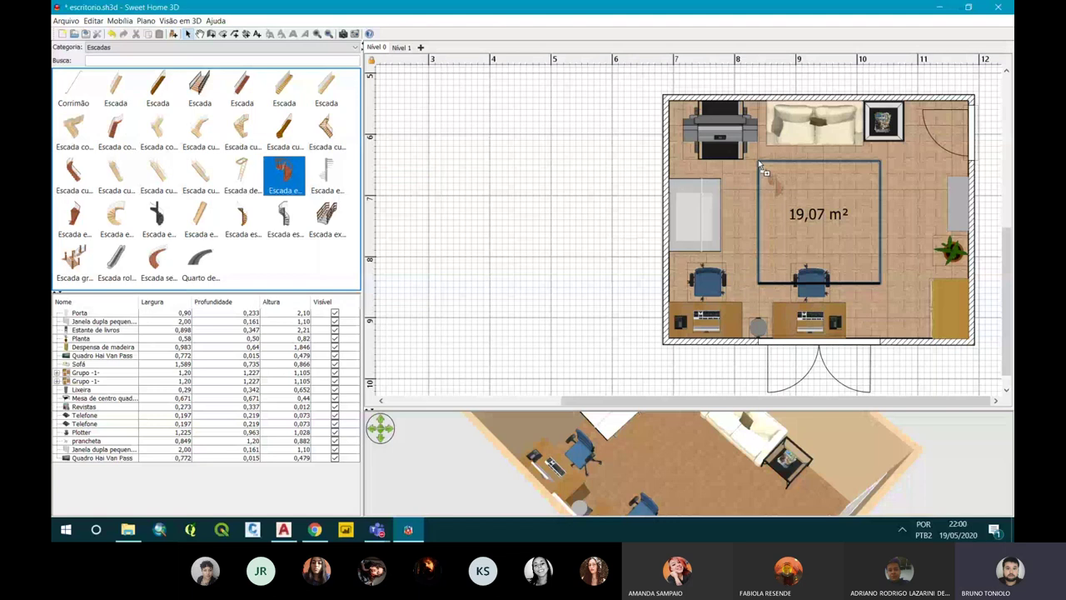
{"action": "left_click_drag", "start_coordinate": [759, 163], "coordinate": [759, 163]}
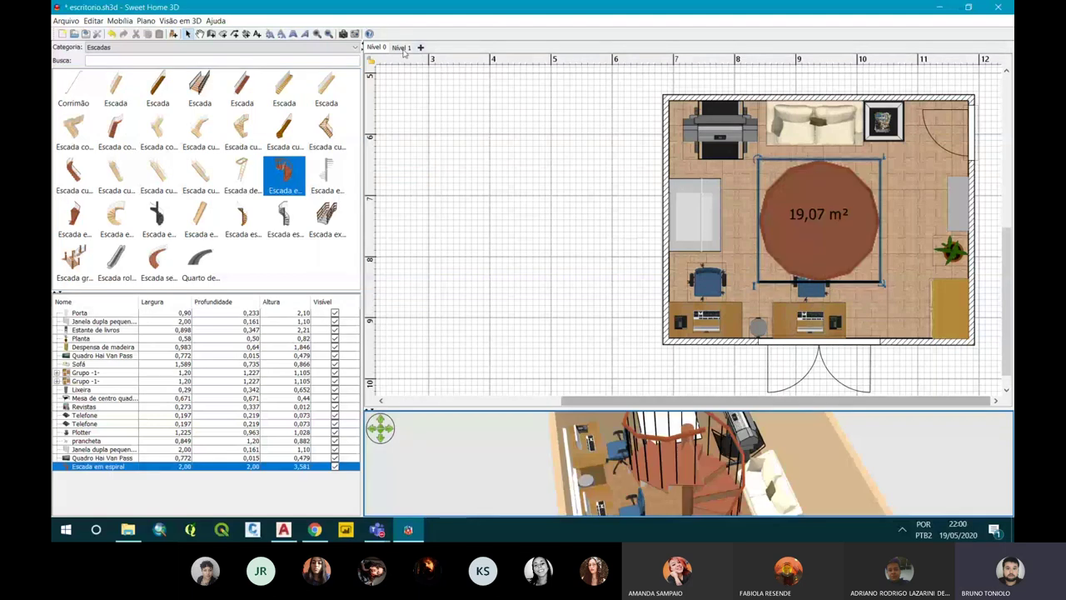
{"action": "left_click", "coordinate": [401, 49]}
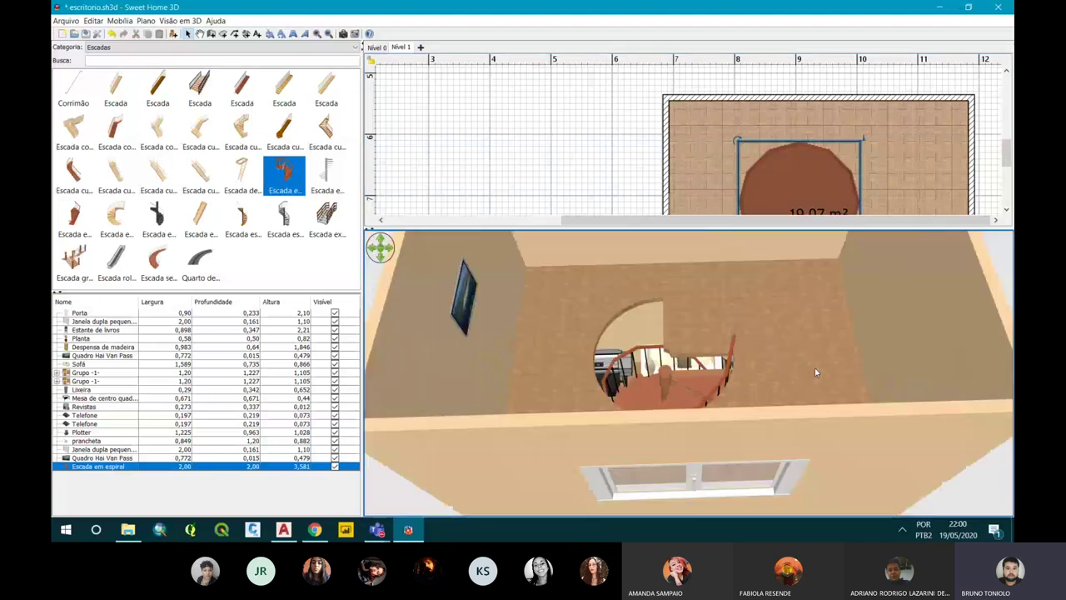
Inspect the spiral staircase from several 3D angles, then delete it from the plan.
{"action": "mouse_move", "coordinate": [815, 368]}
{"action": "left_mouse_down"}
{"action": "mouse_move", "coordinate": [720, 350]}
{"action": "mouse_move", "coordinate": [690, 361]}
{"action": "left_mouse_up"}
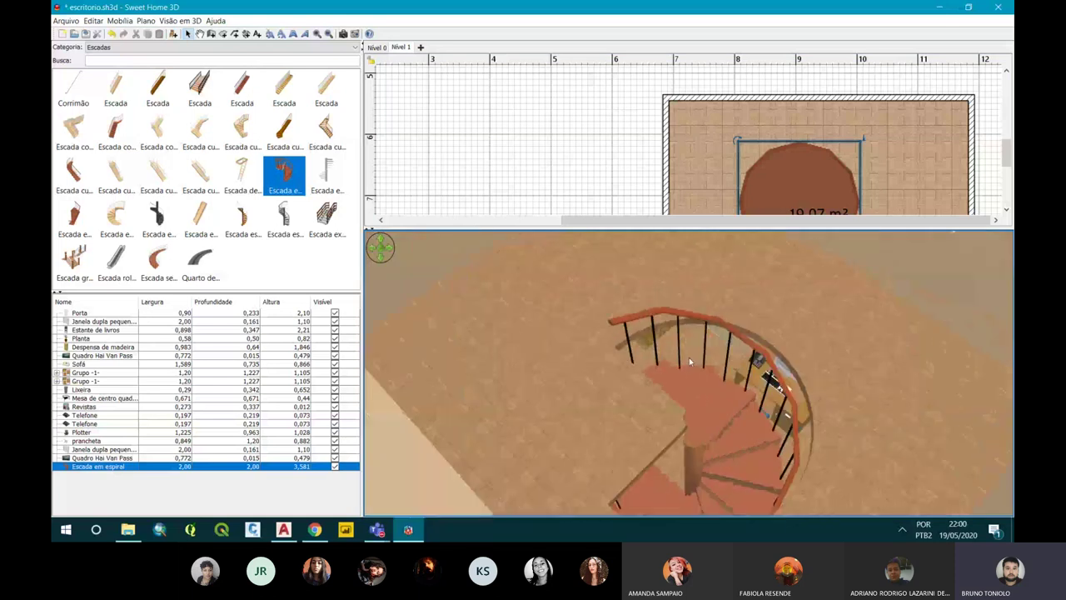
{"action": "left_click_drag", "start_coordinate": [690, 361], "coordinate": [793, 398]}
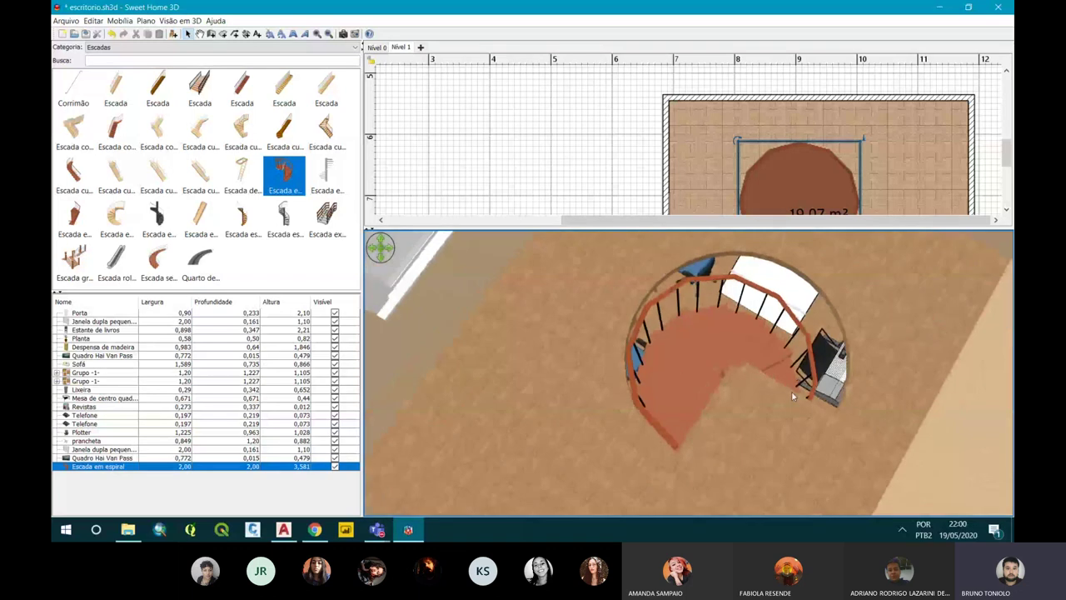
{"action": "left_click_drag", "start_coordinate": [793, 397], "coordinate": [711, 386]}
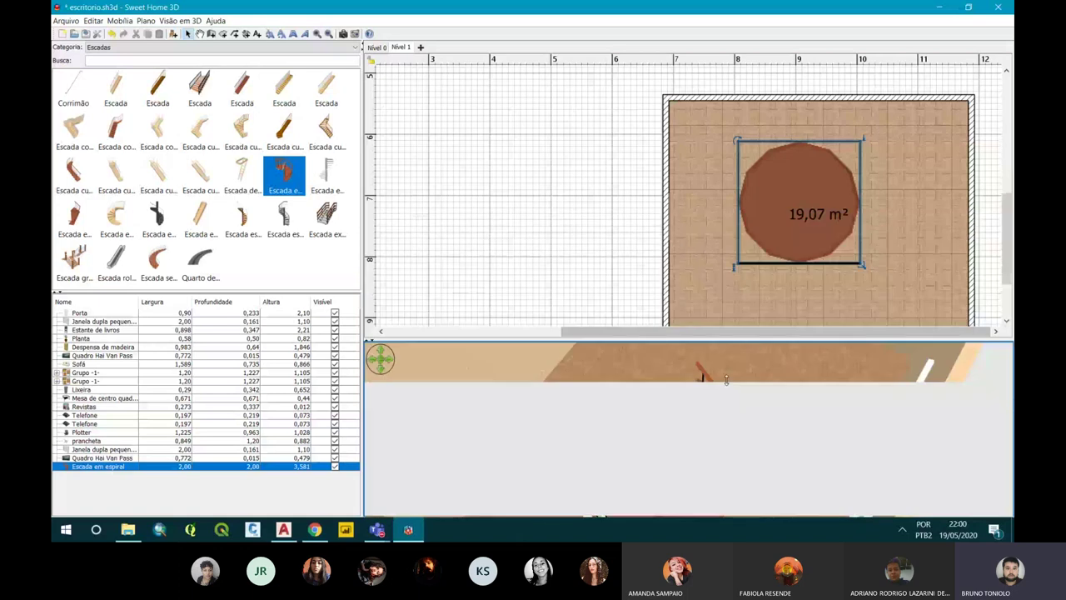
{"action": "left_click_drag", "start_coordinate": [726, 379], "coordinate": [726, 382]}
{"action": "left_click", "coordinate": [677, 288]}
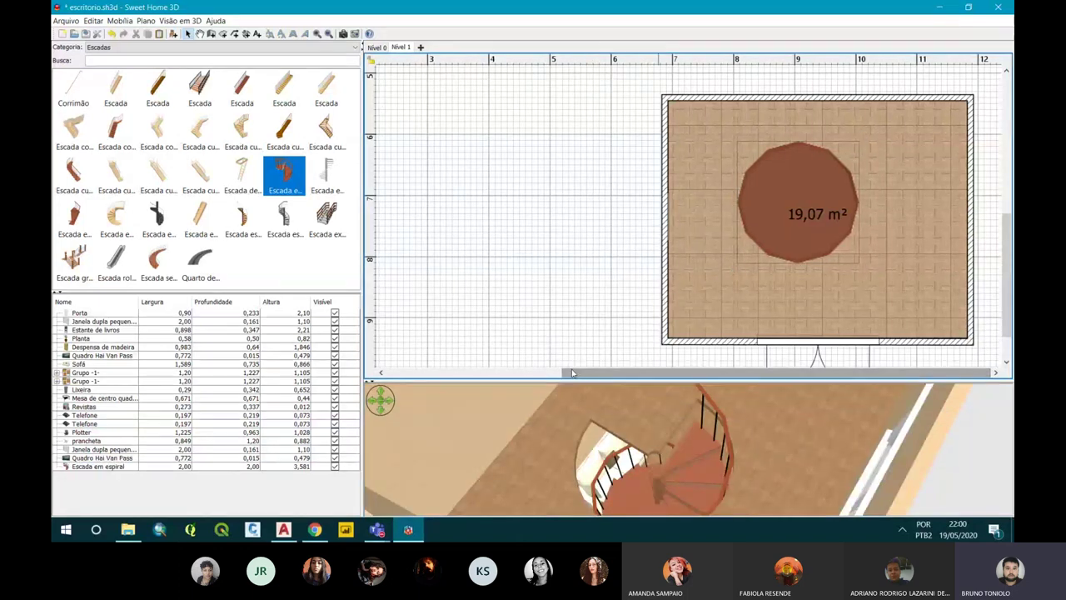
{"action": "left_click", "coordinate": [788, 203]}
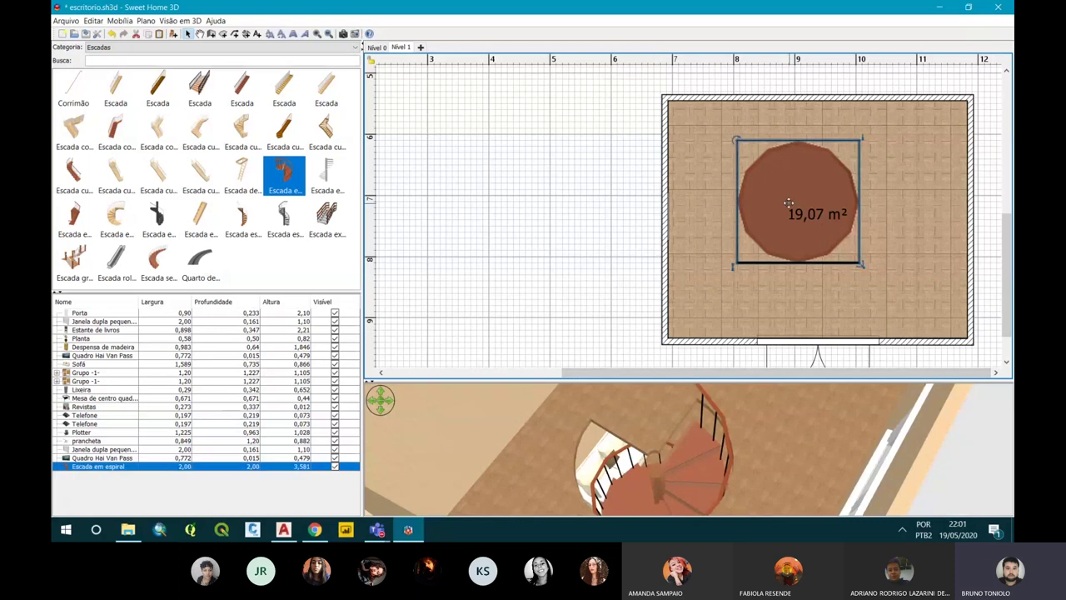
{"action": "key", "text": "Delete"}
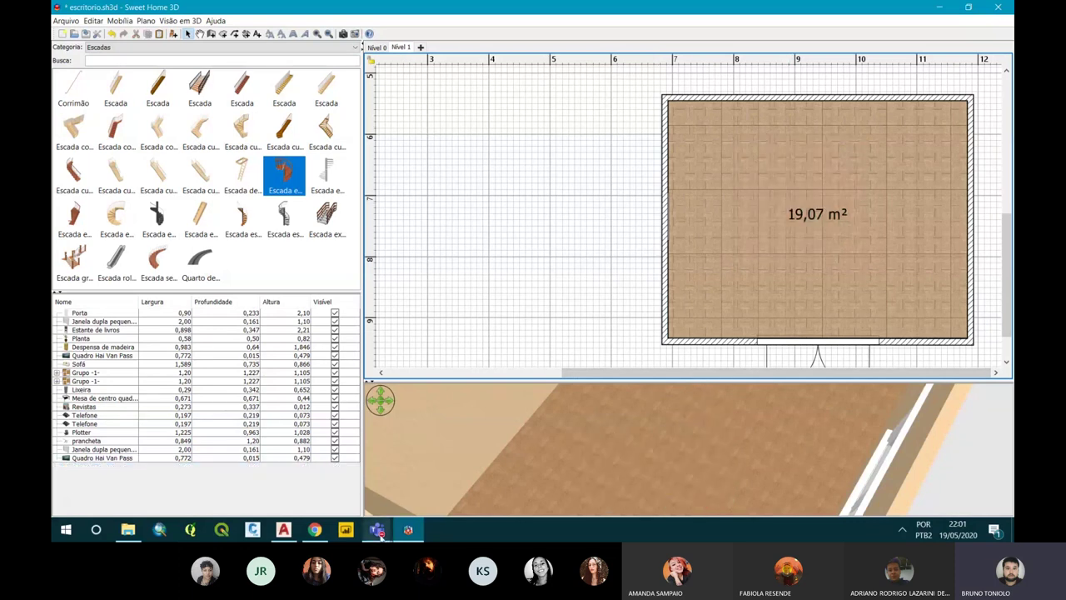
Bring the Teams meeting window forward and show its More actions menu.
{"action": "left_click", "coordinate": [379, 533]}
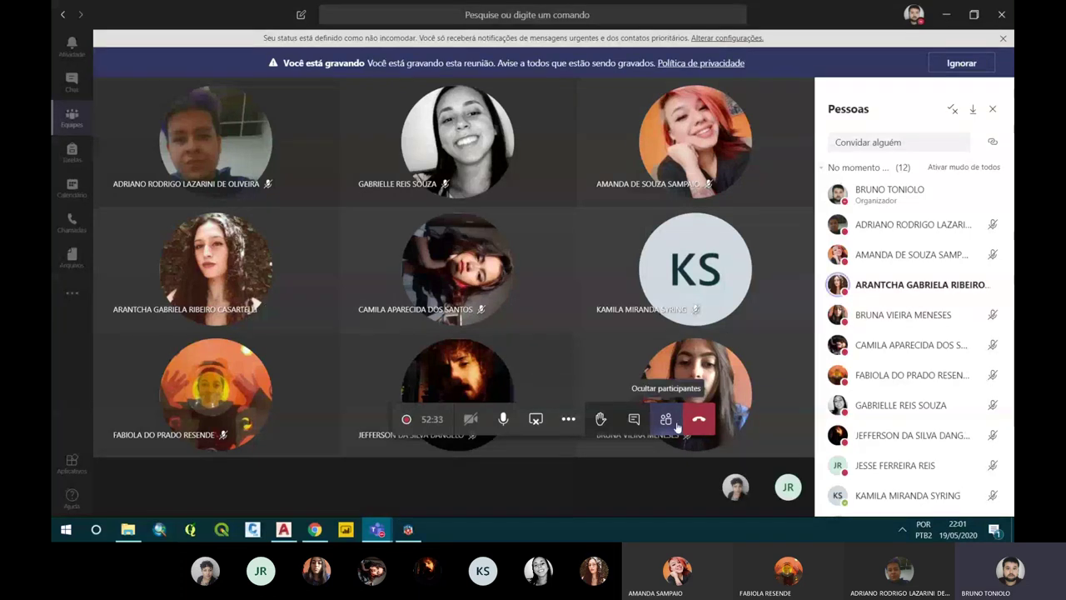
{"action": "mouse_move", "coordinate": [903, 314]}
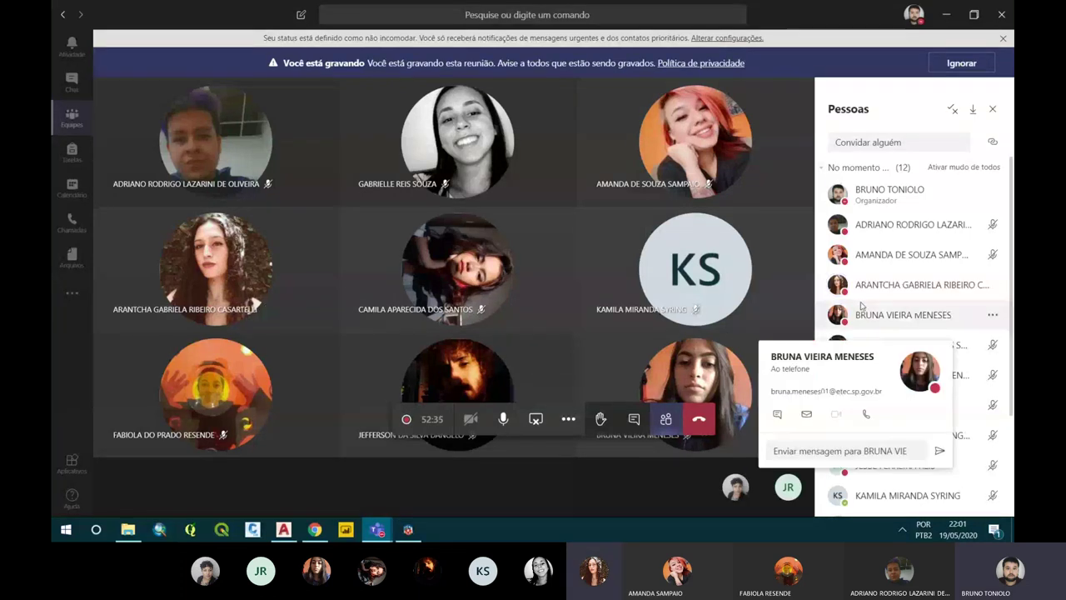
{"action": "scroll", "coordinate": [862, 305], "scroll_direction": "down", "scroll_amount": 3}
{"action": "scroll", "coordinate": [862, 305], "scroll_direction": "up", "scroll_amount": 3}
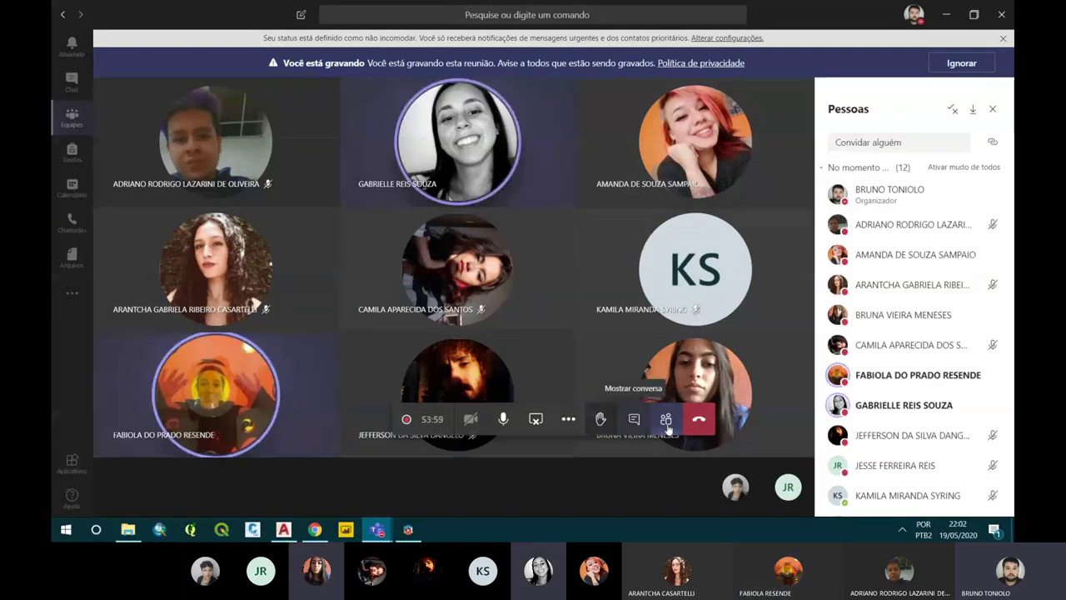
{"action": "left_click", "coordinate": [568, 419]}
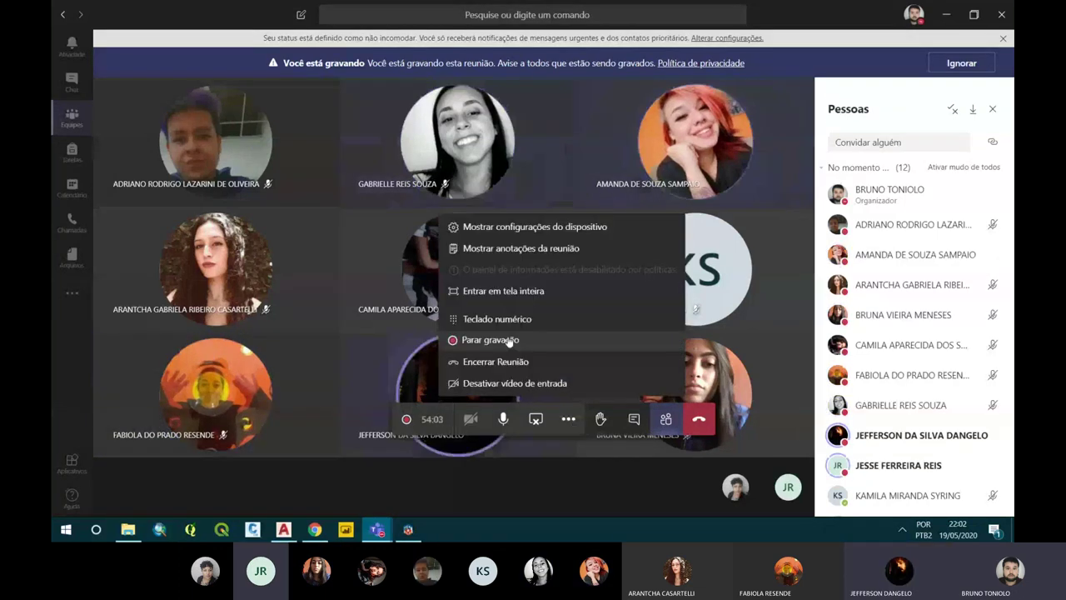